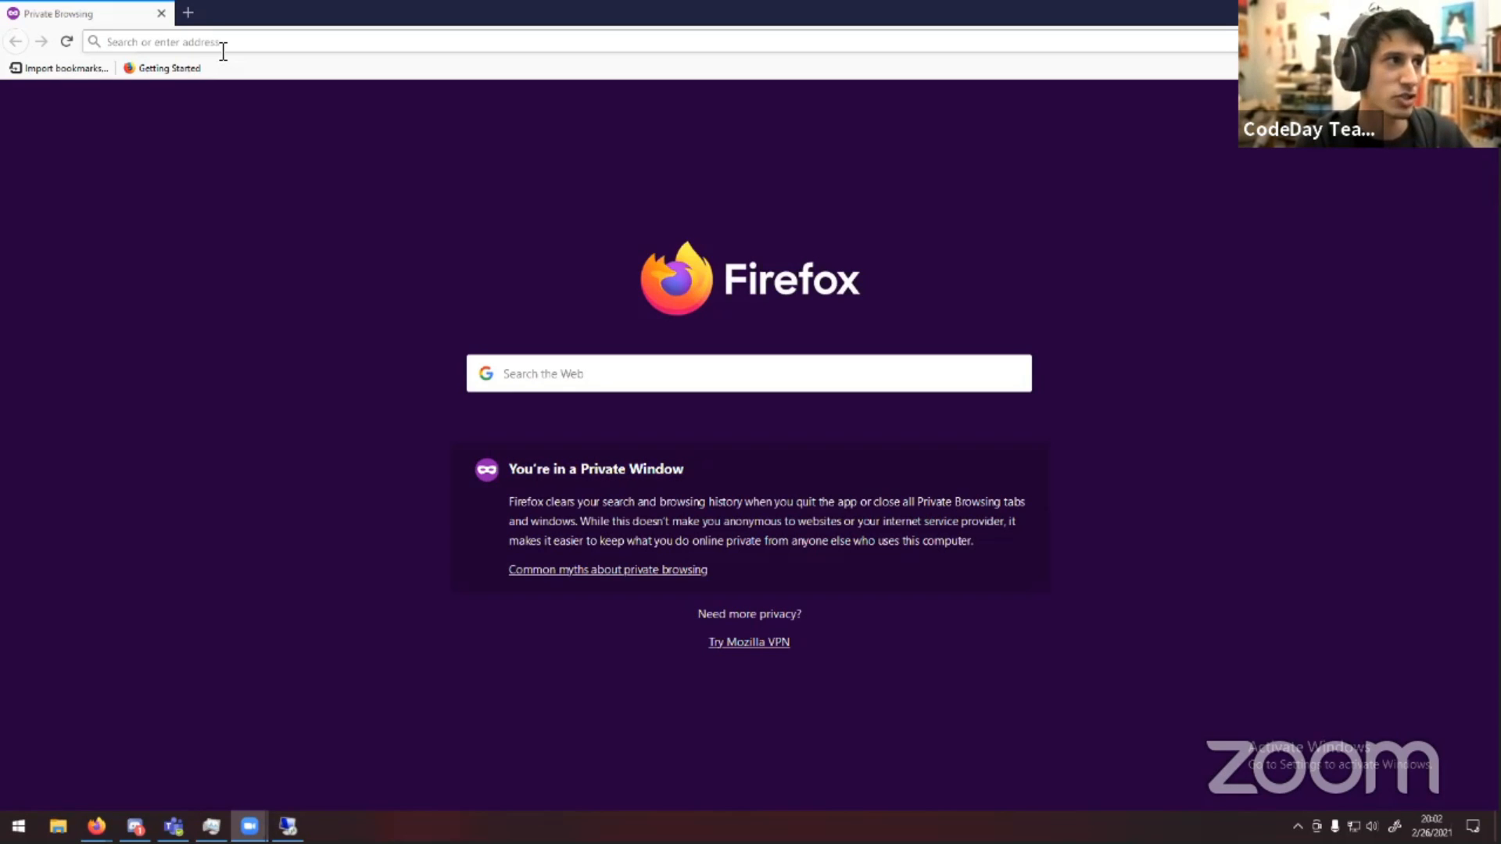
# Open editor.construct.net in the browser
pyautogui.click(215, 50)
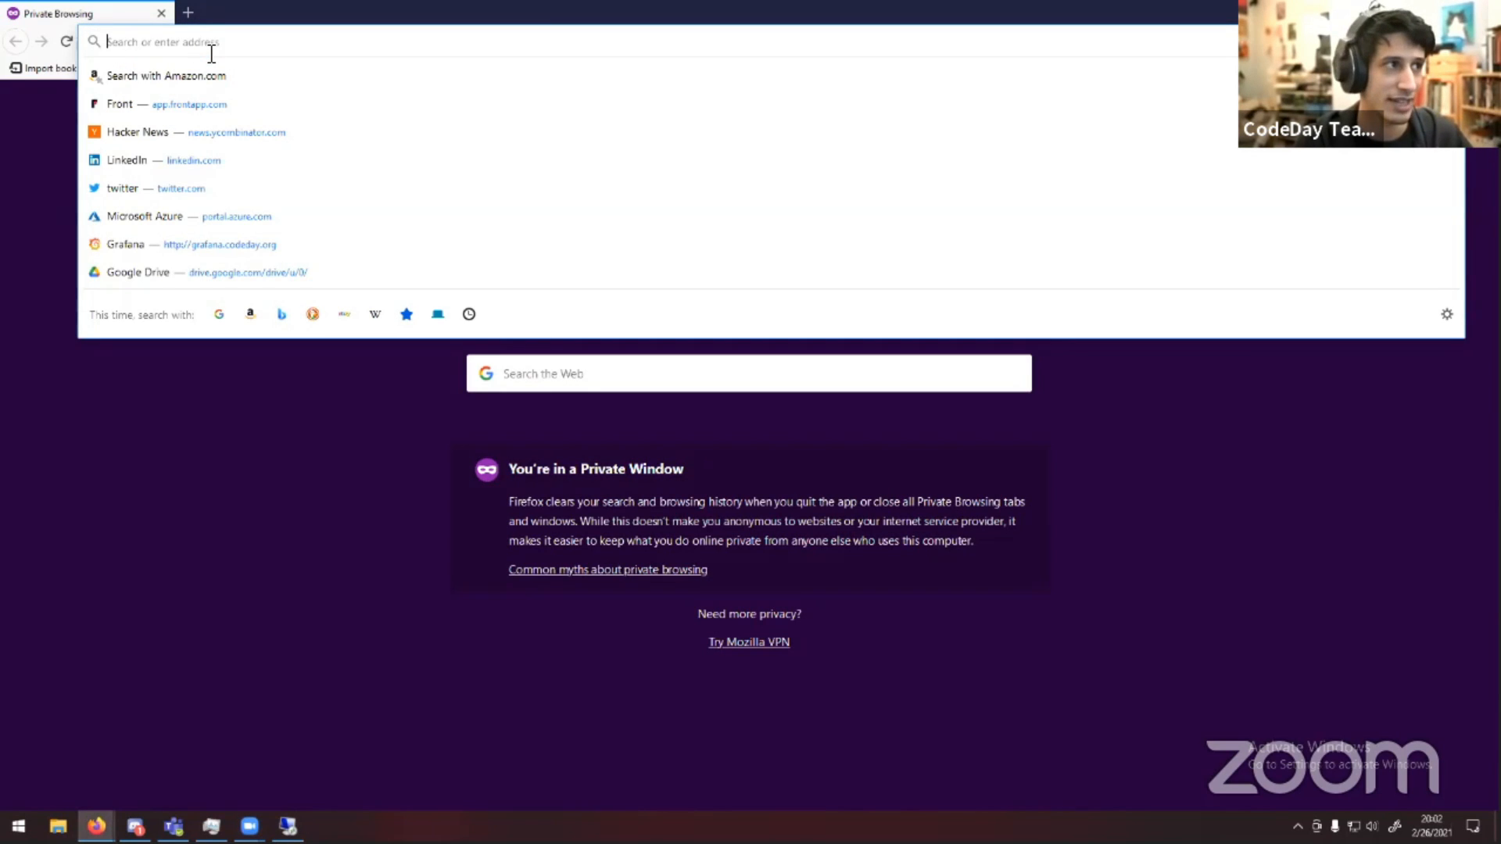
pyautogui.write('editor')
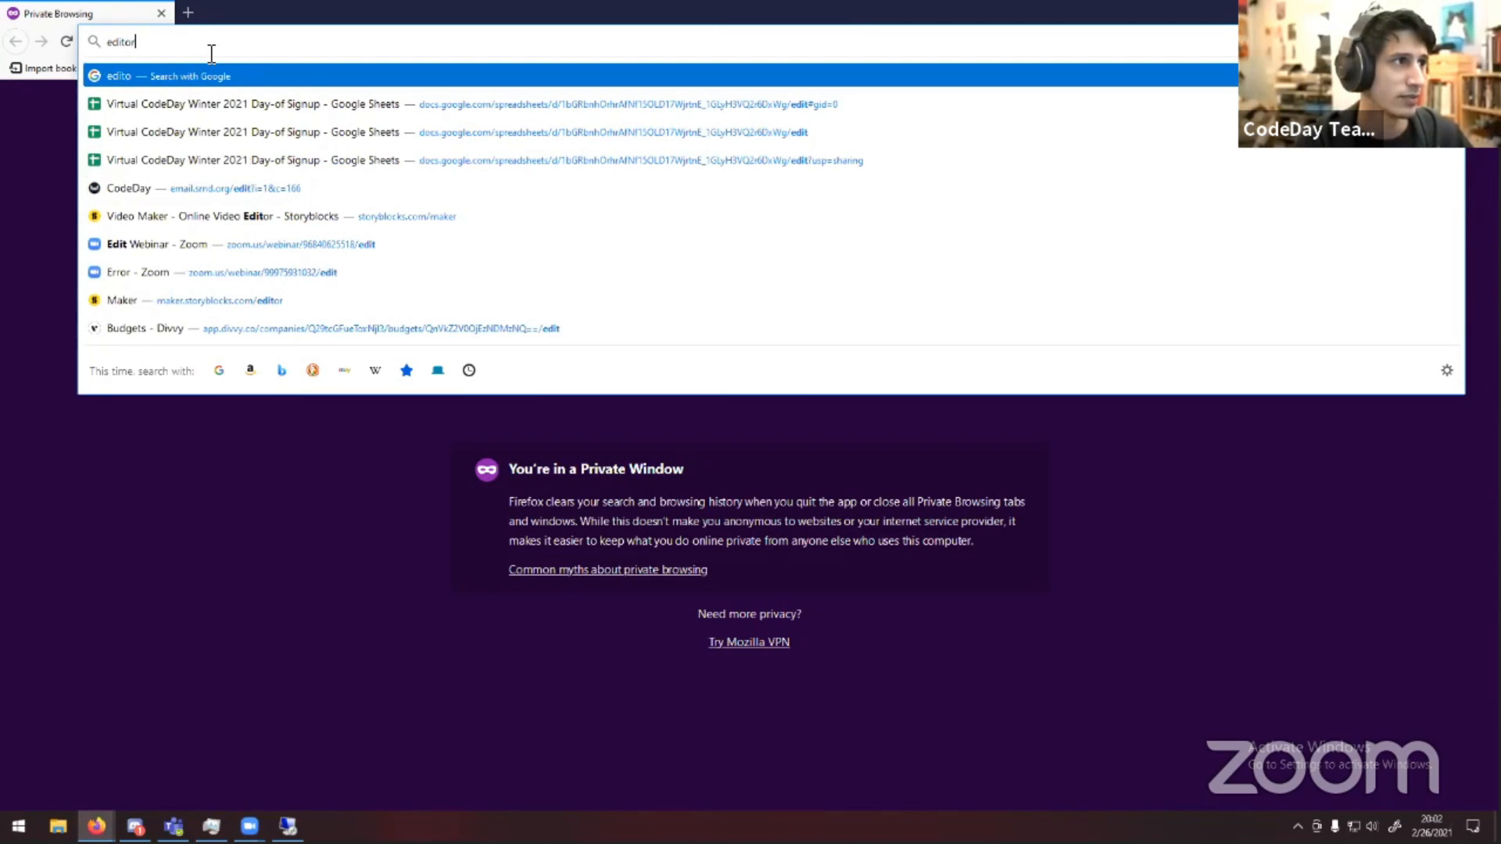
pyautogui.write('.construct.net')
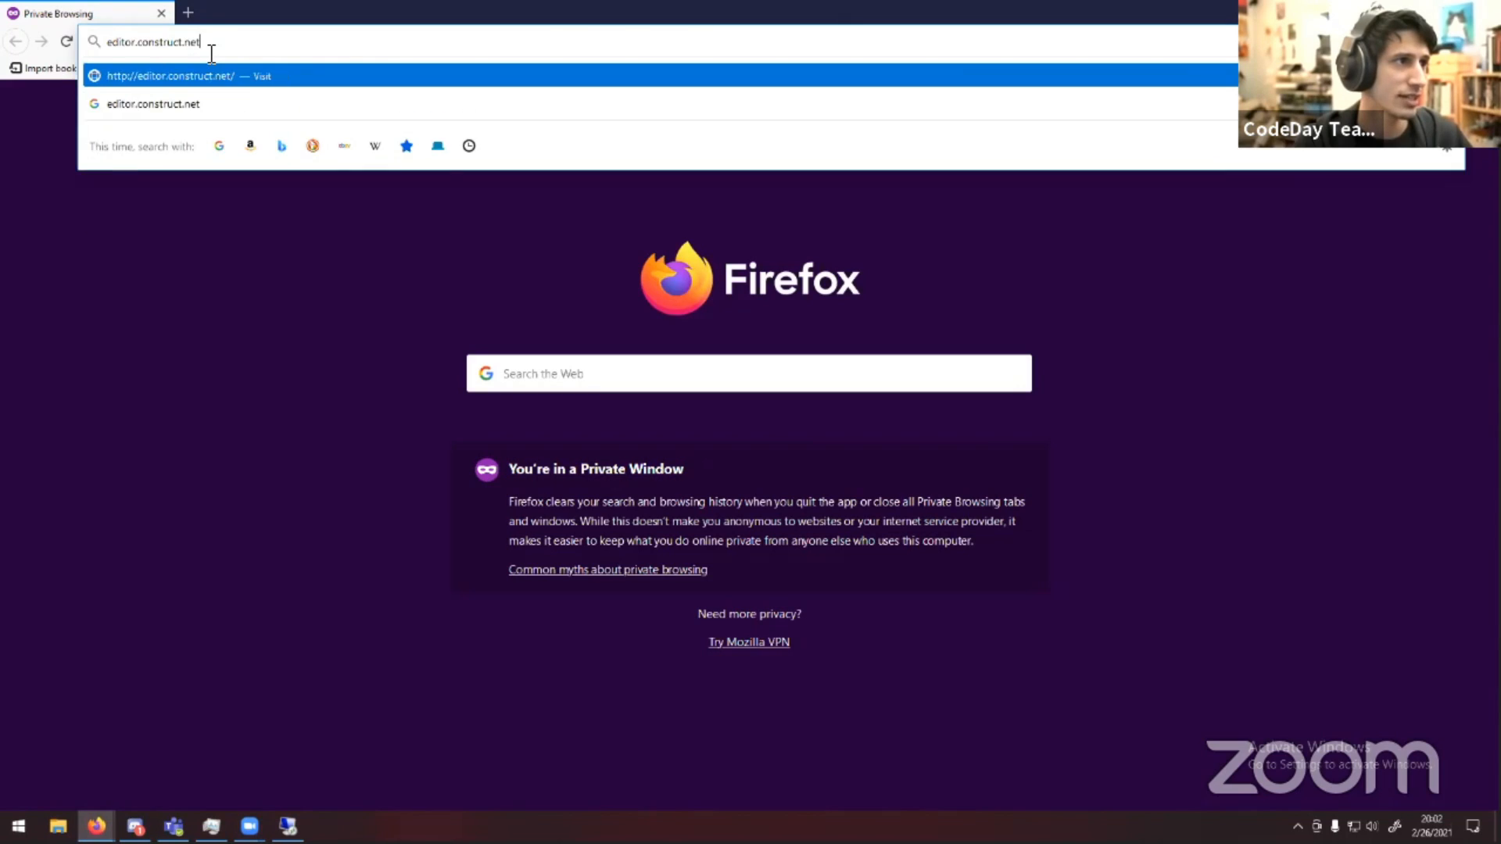
pyautogui.press('Return')
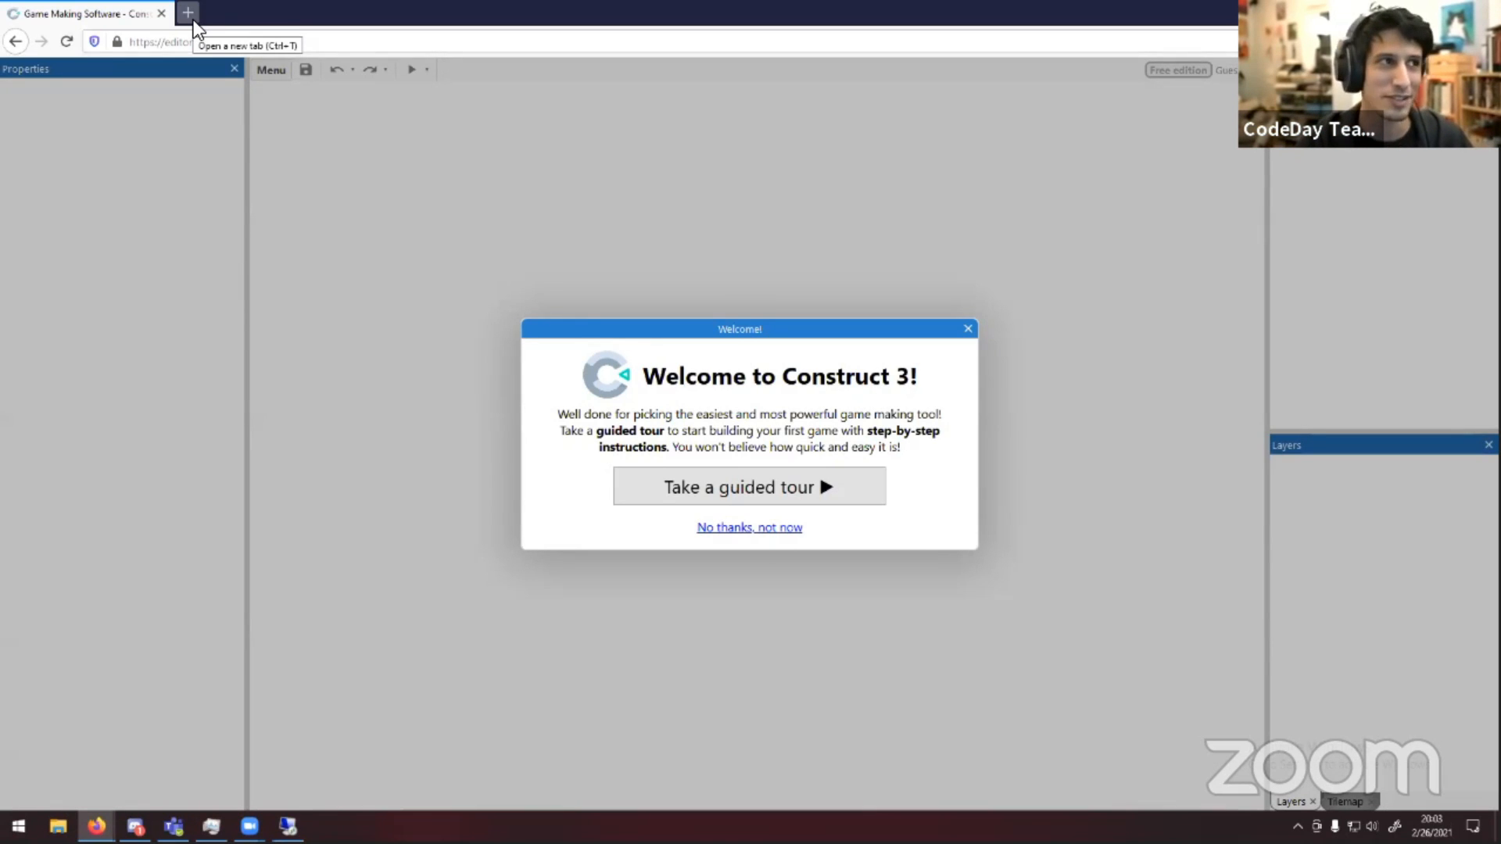
# Close the editor tab and search Google for construct 3 in a new tab
pyautogui.click(188, 13)
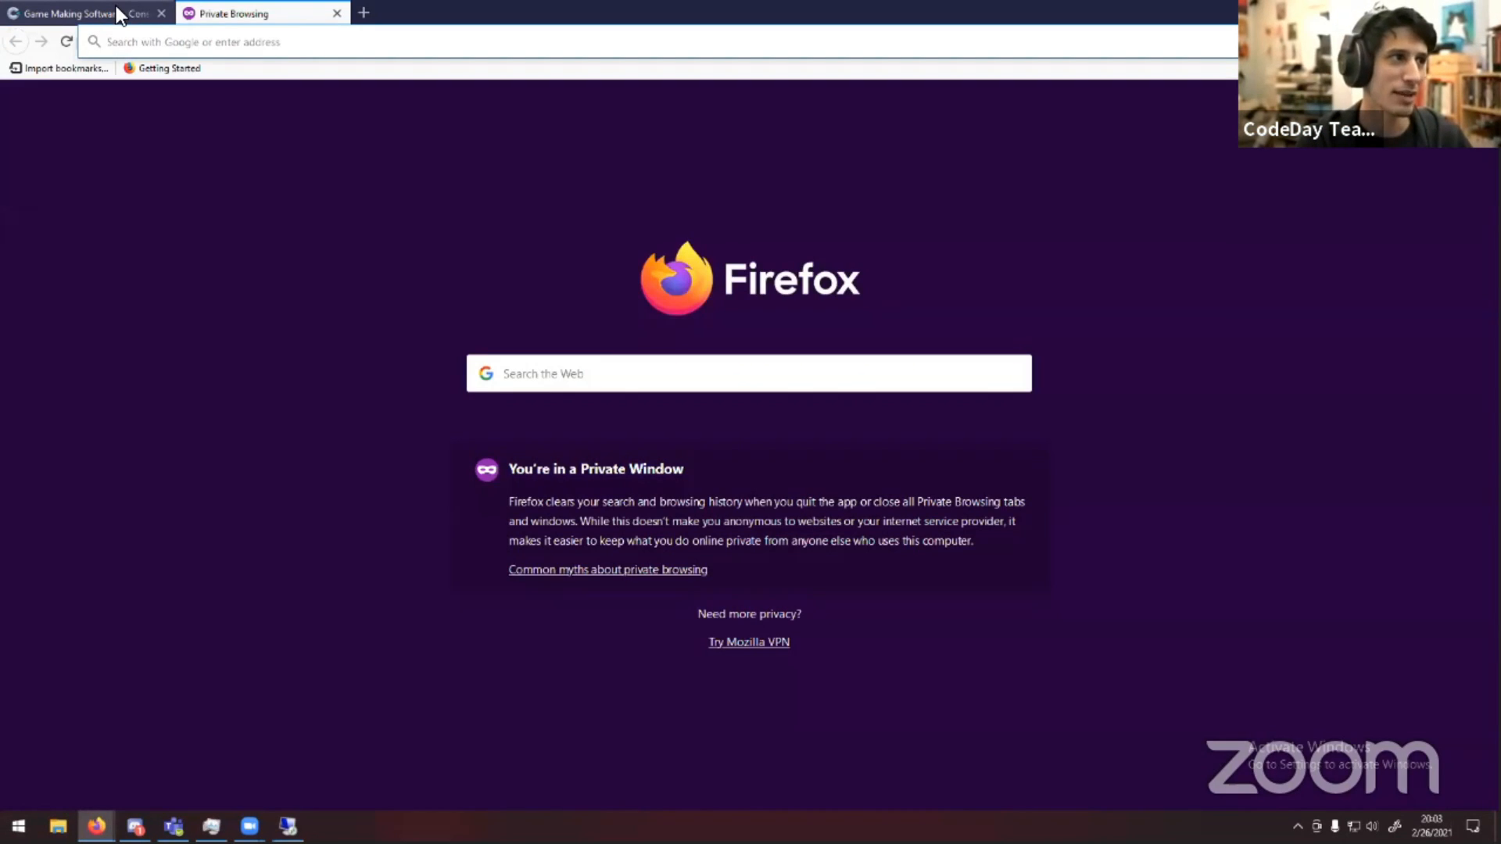
pyautogui.middleClick(117, 14)
pyautogui.click(211, 43)
pyautogui.write('c')
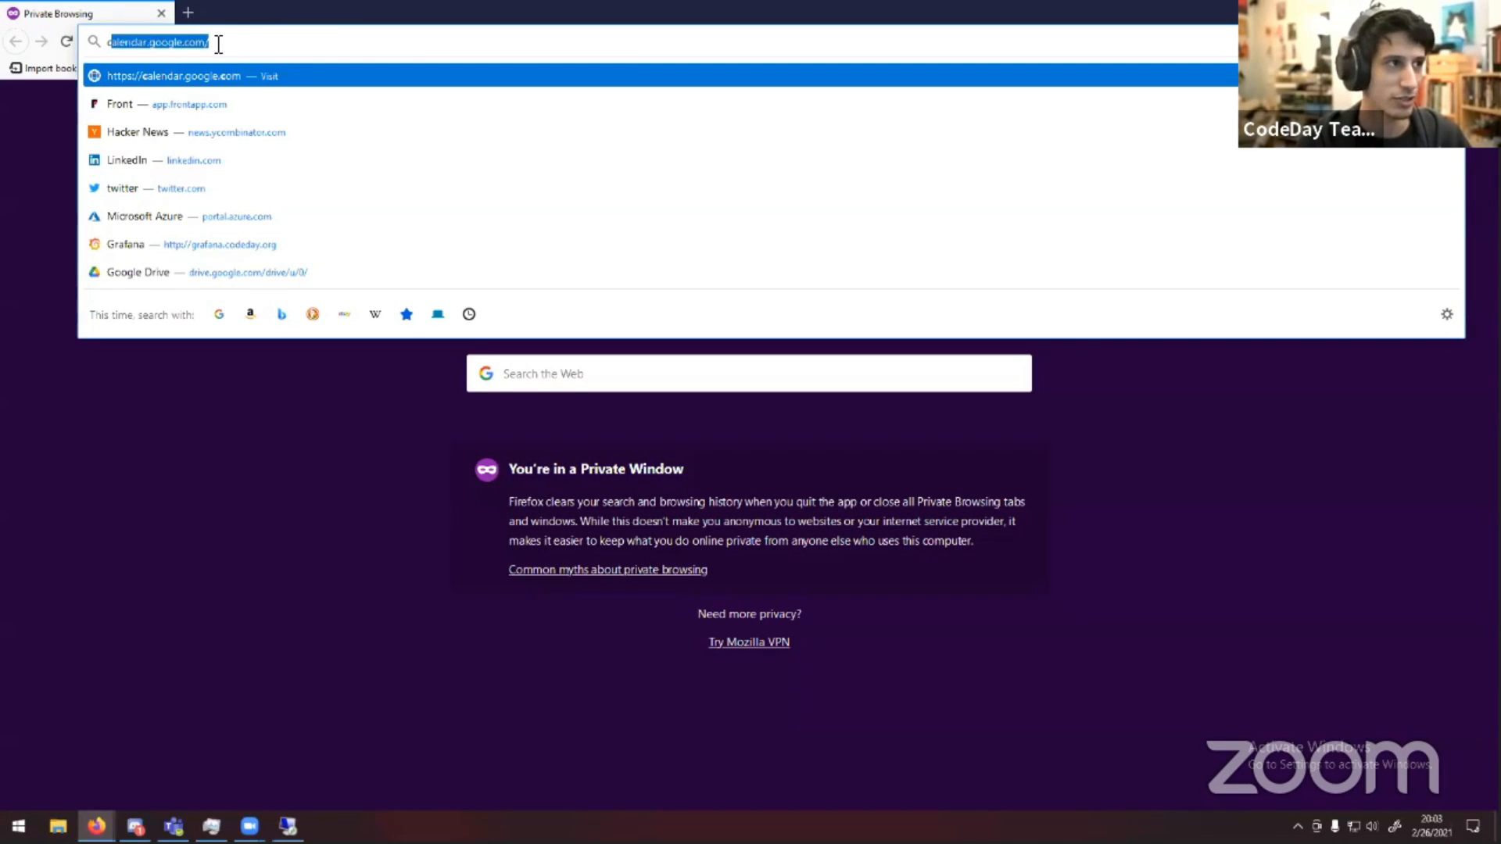
pyautogui.write('ons')
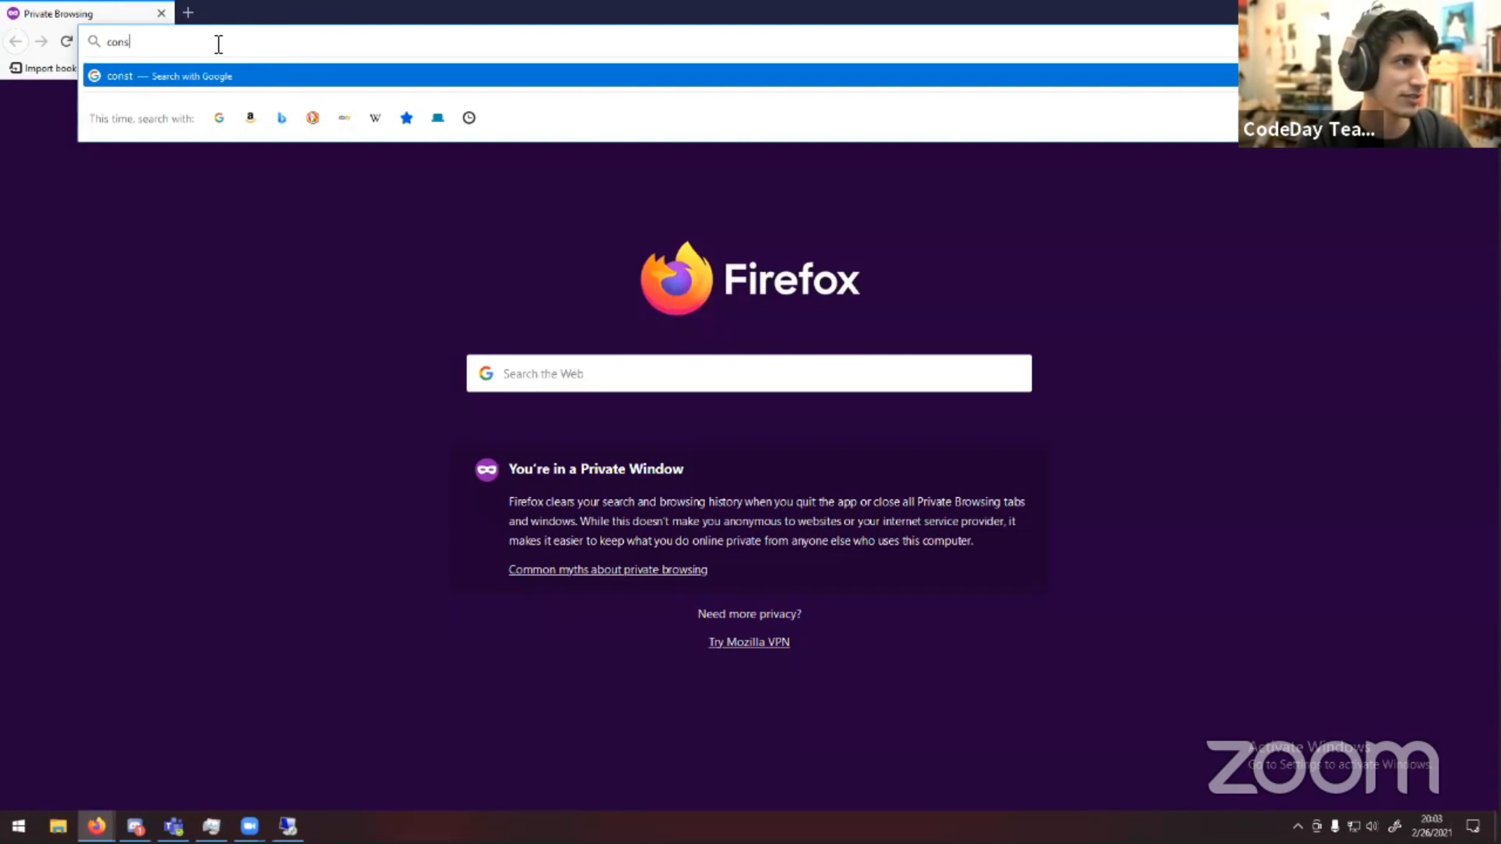
pyautogui.write('truct 3')
pyautogui.press('Return')
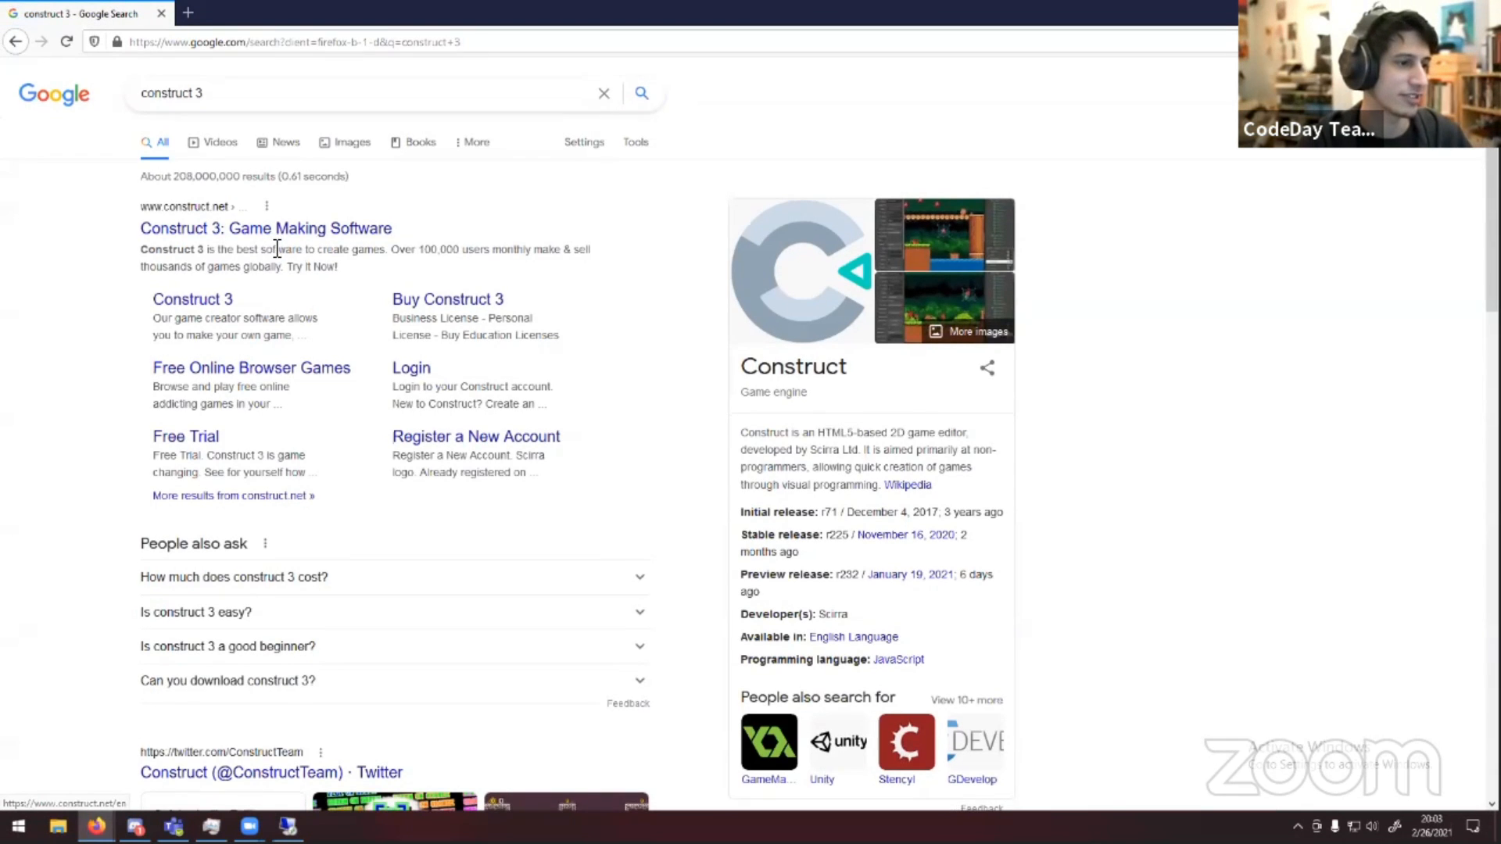
# Open the Construct 3 website and launch the free trial editor from its Try now page
pyautogui.scroll(-1, 282, 248)
pyautogui.scroll(1, 294, 247)
pyautogui.click(309, 230)
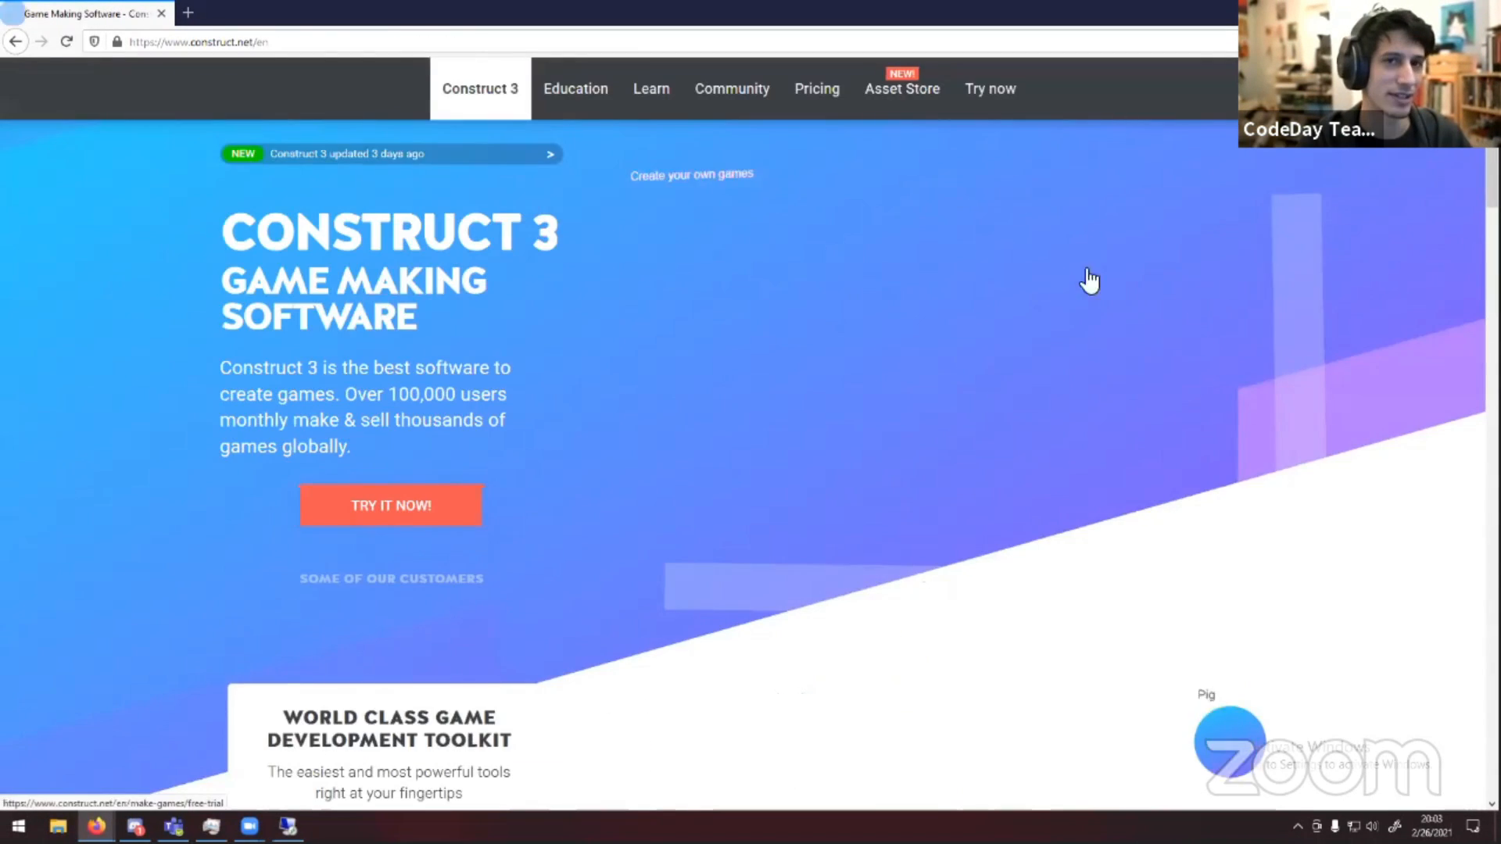
pyautogui.click(991, 89)
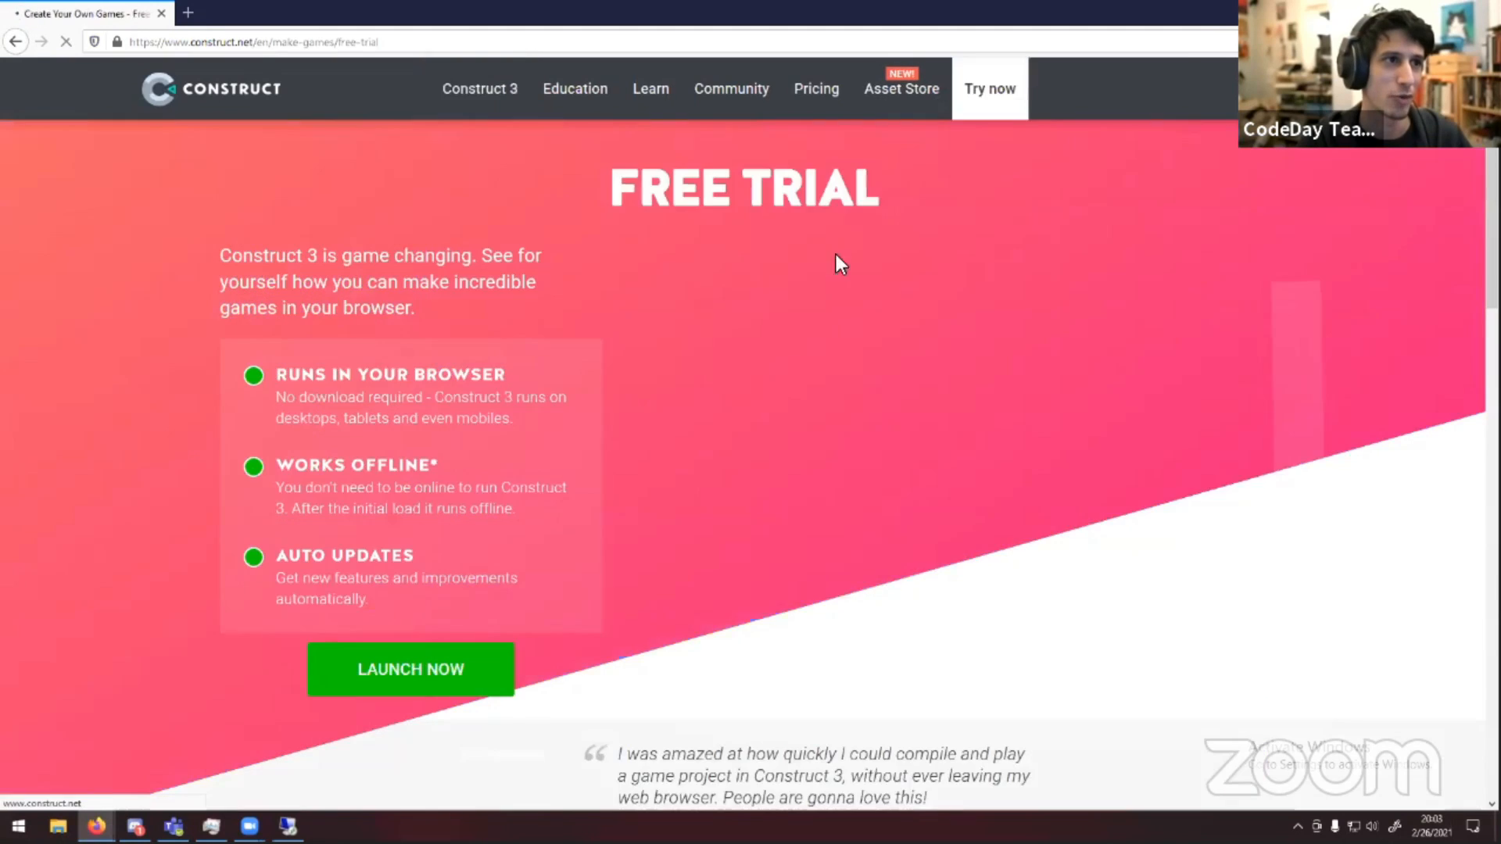
pyautogui.scroll(-3, 447, 485)
pyautogui.click(501, 510)
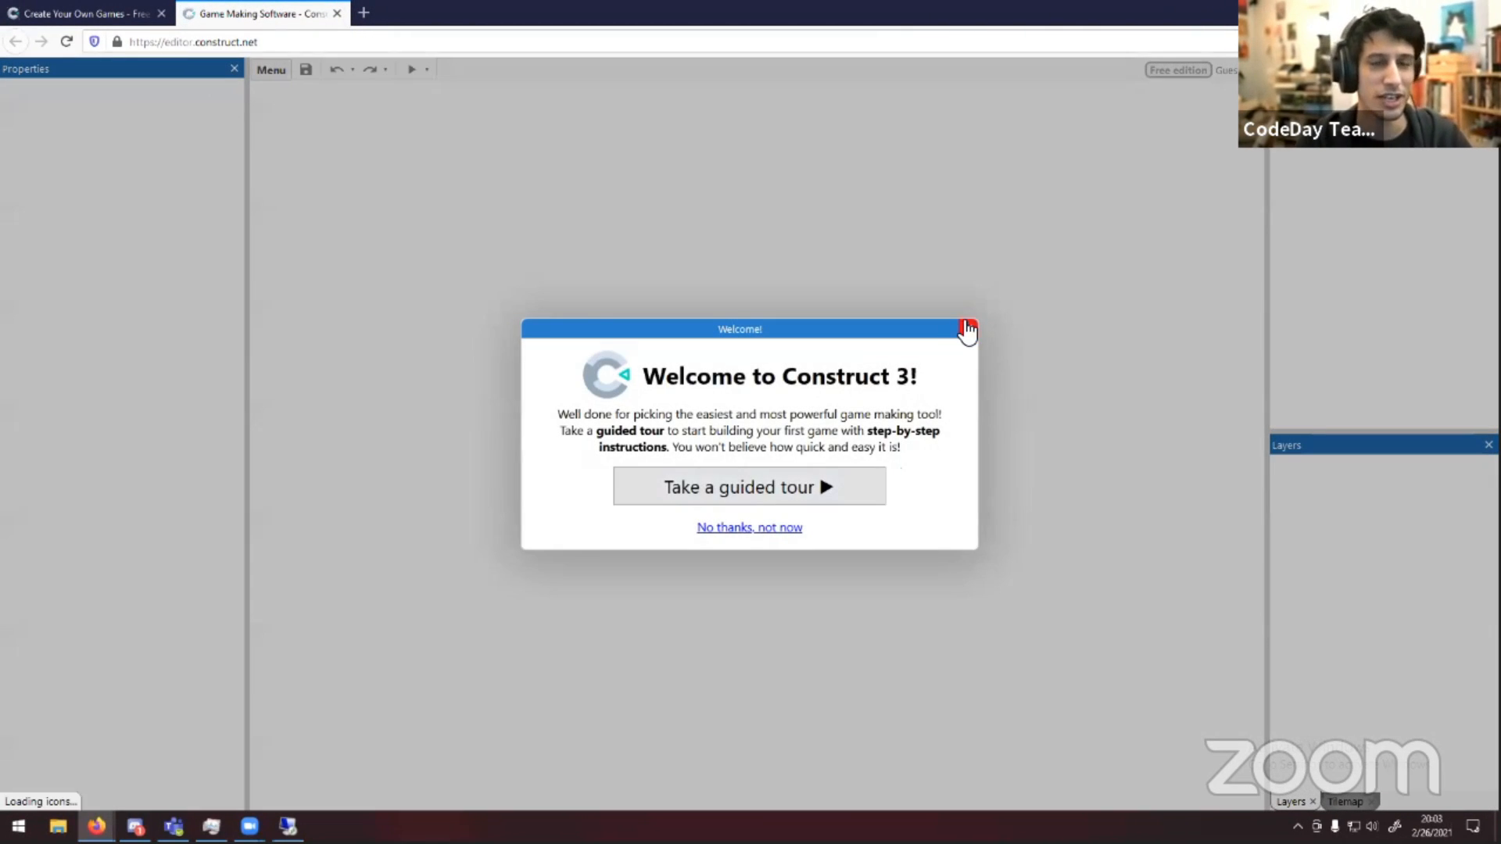
pyautogui.click(968, 326)
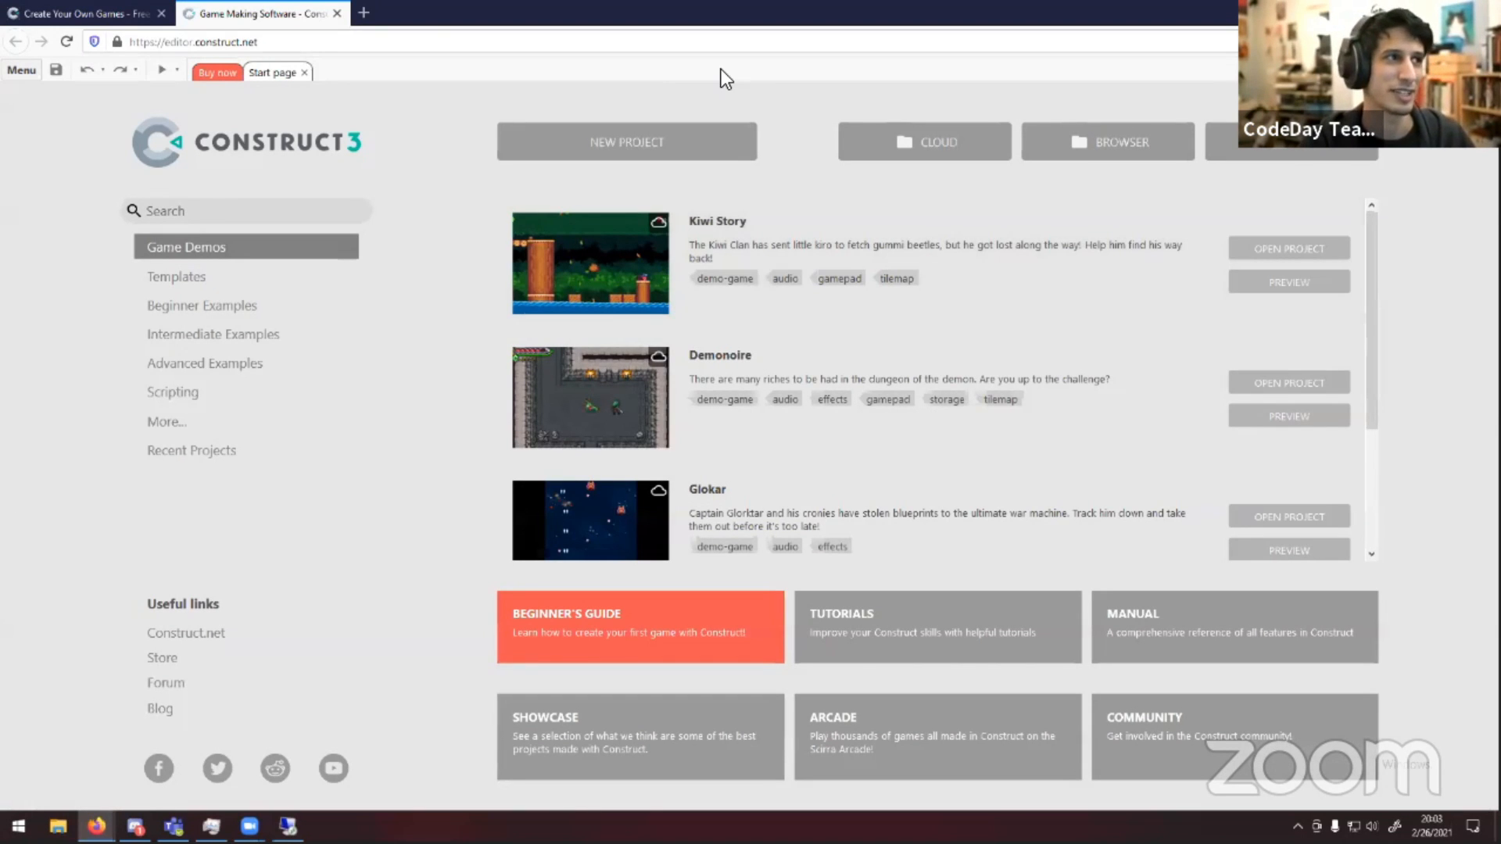
pyautogui.click(161, 13)
pyautogui.hotkey('ctrl', 't')
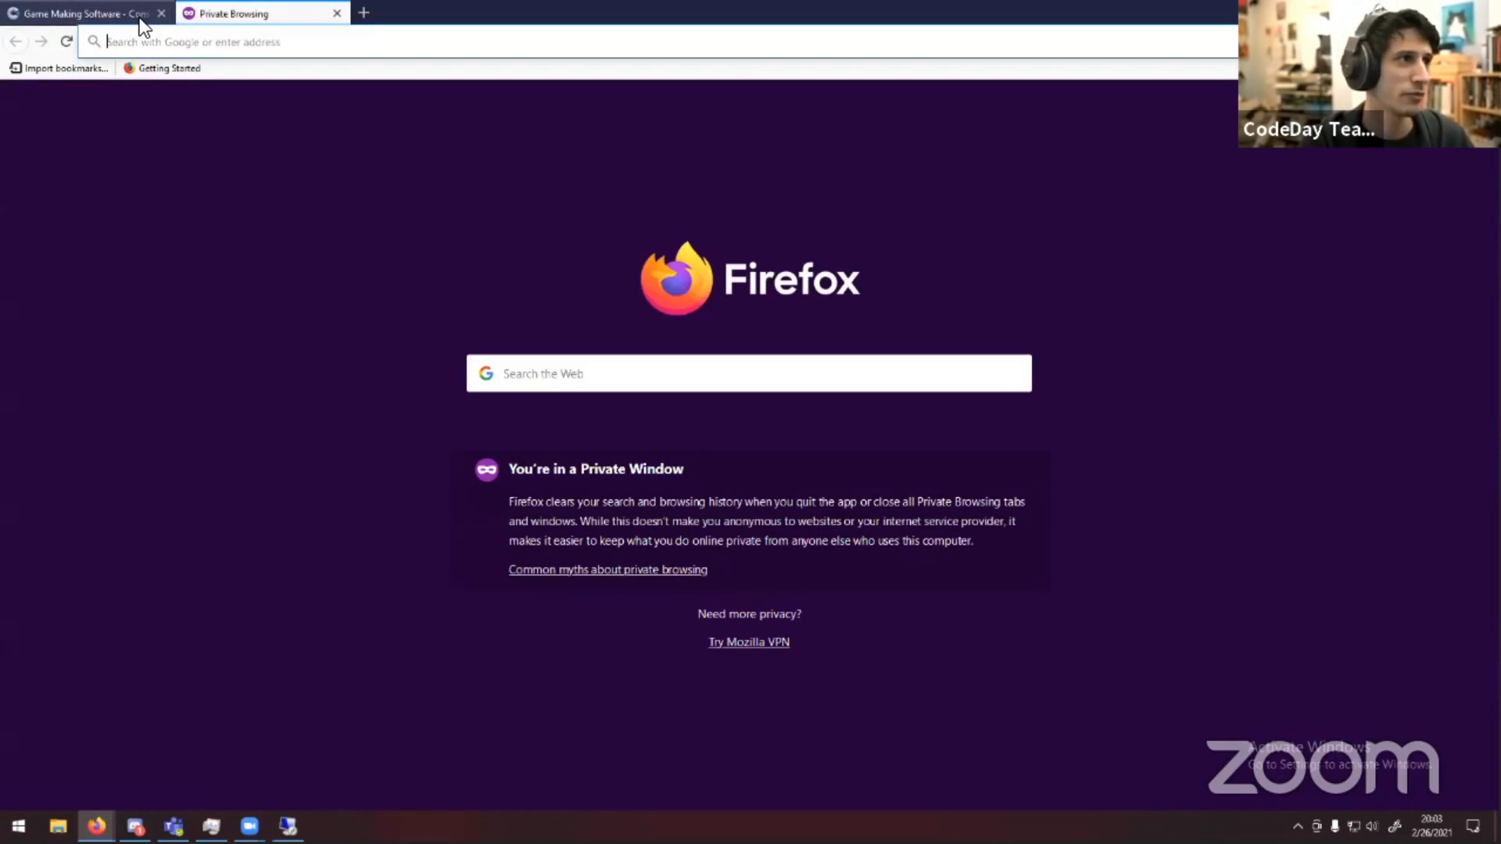
pyautogui.click(161, 13)
# Open editor.construct.net in the new tab and decline the guided tour
pyautogui.click(178, 43)
pyautogui.write('ed')
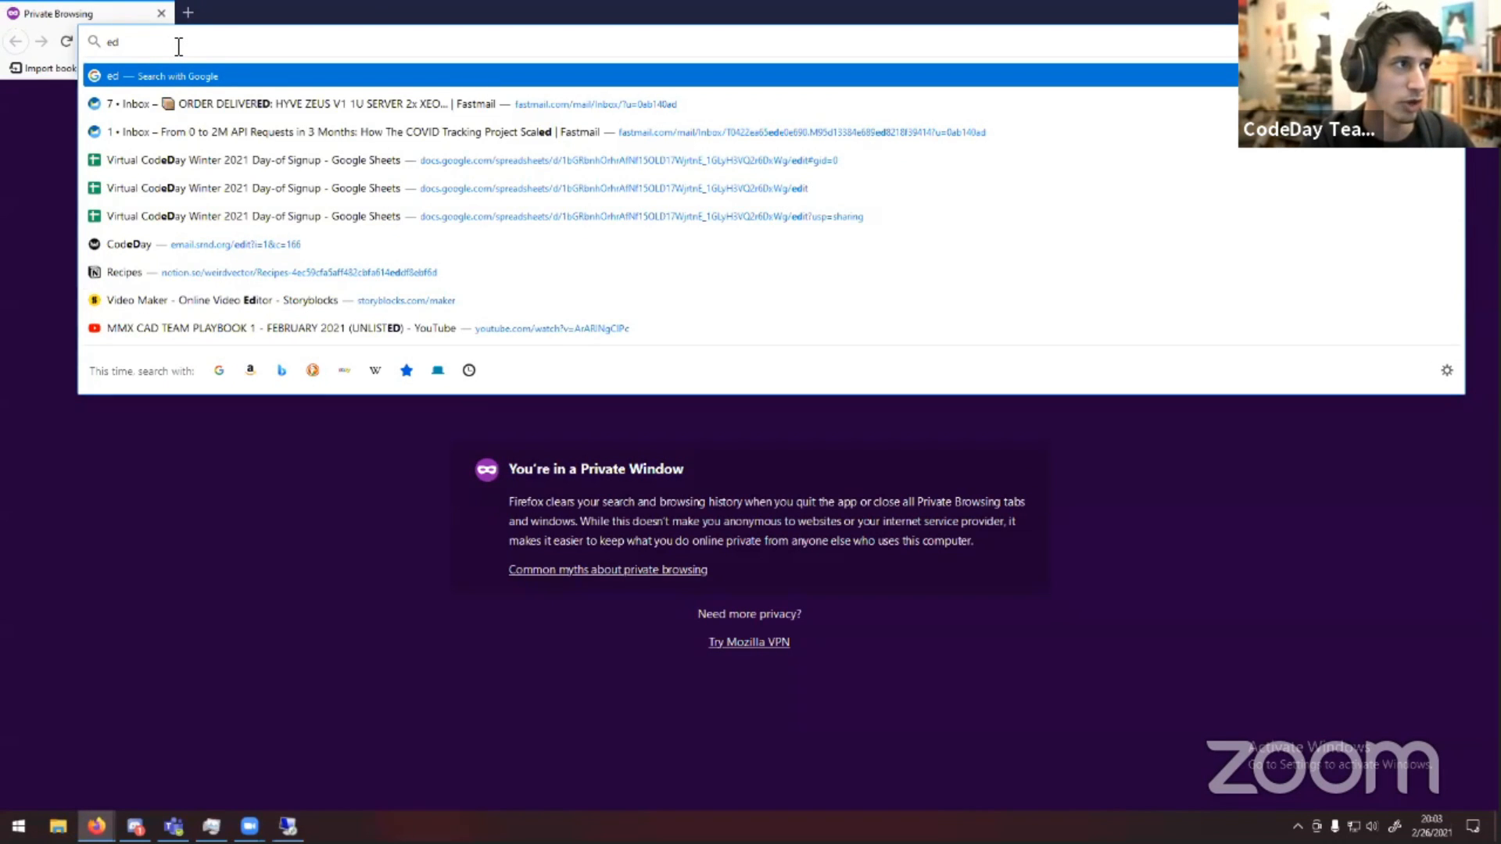
pyautogui.write('itor')
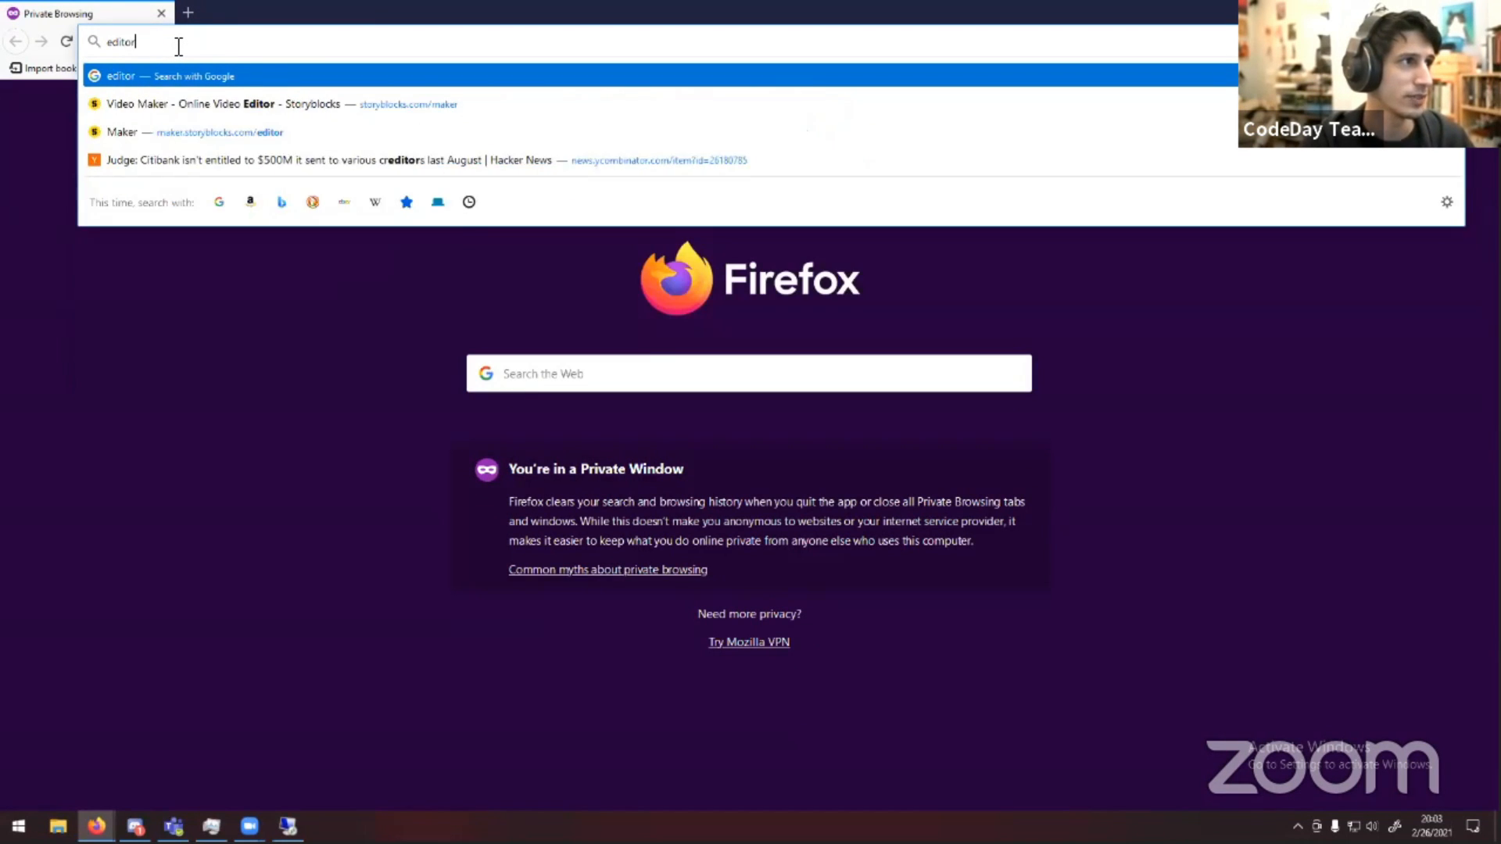
pyautogui.write('.construct.net')
pyautogui.press('Return')
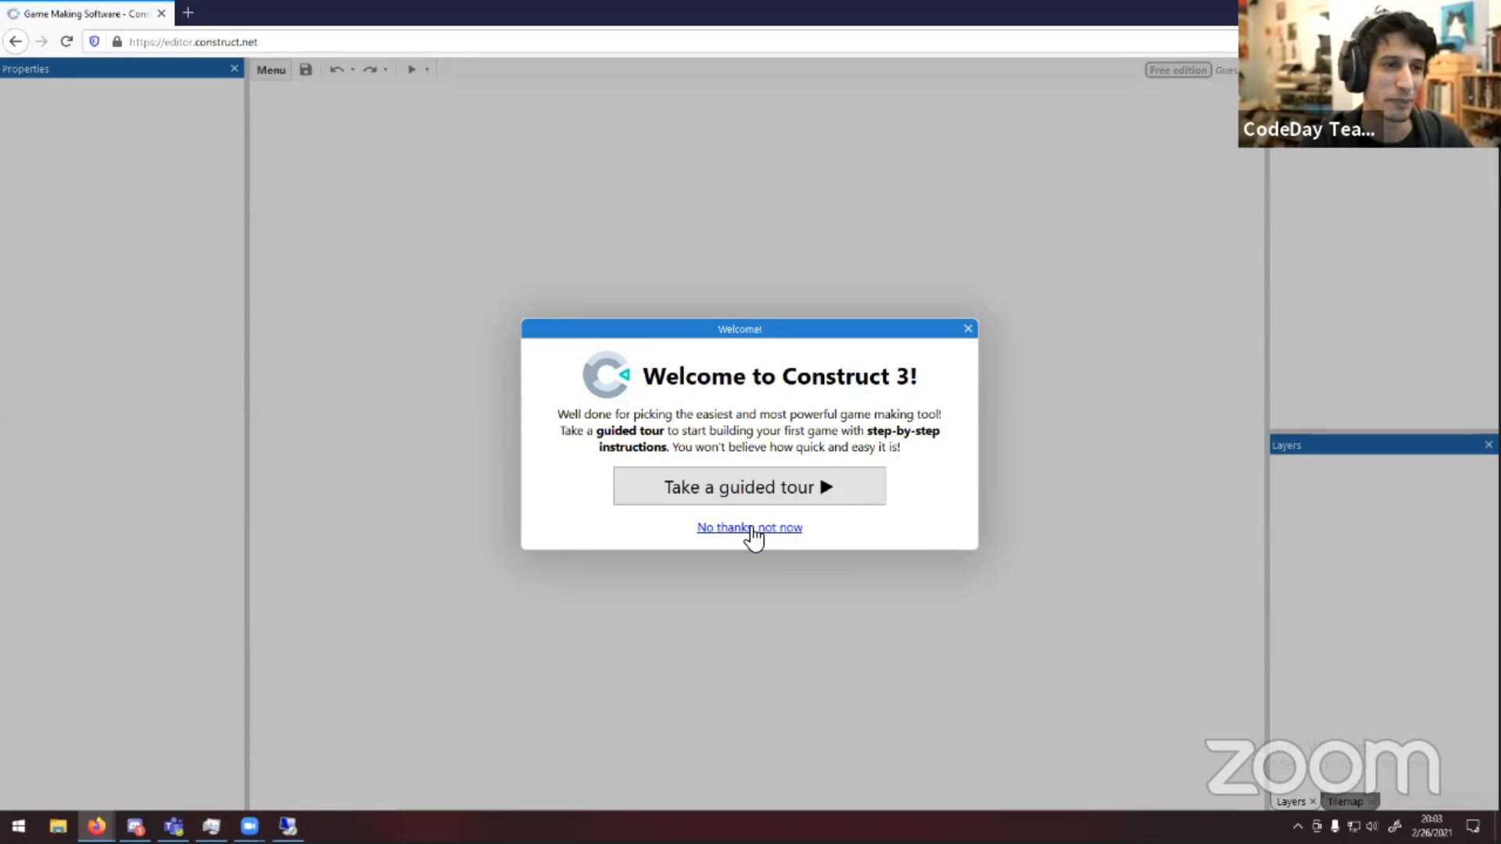
pyautogui.click(752, 528)
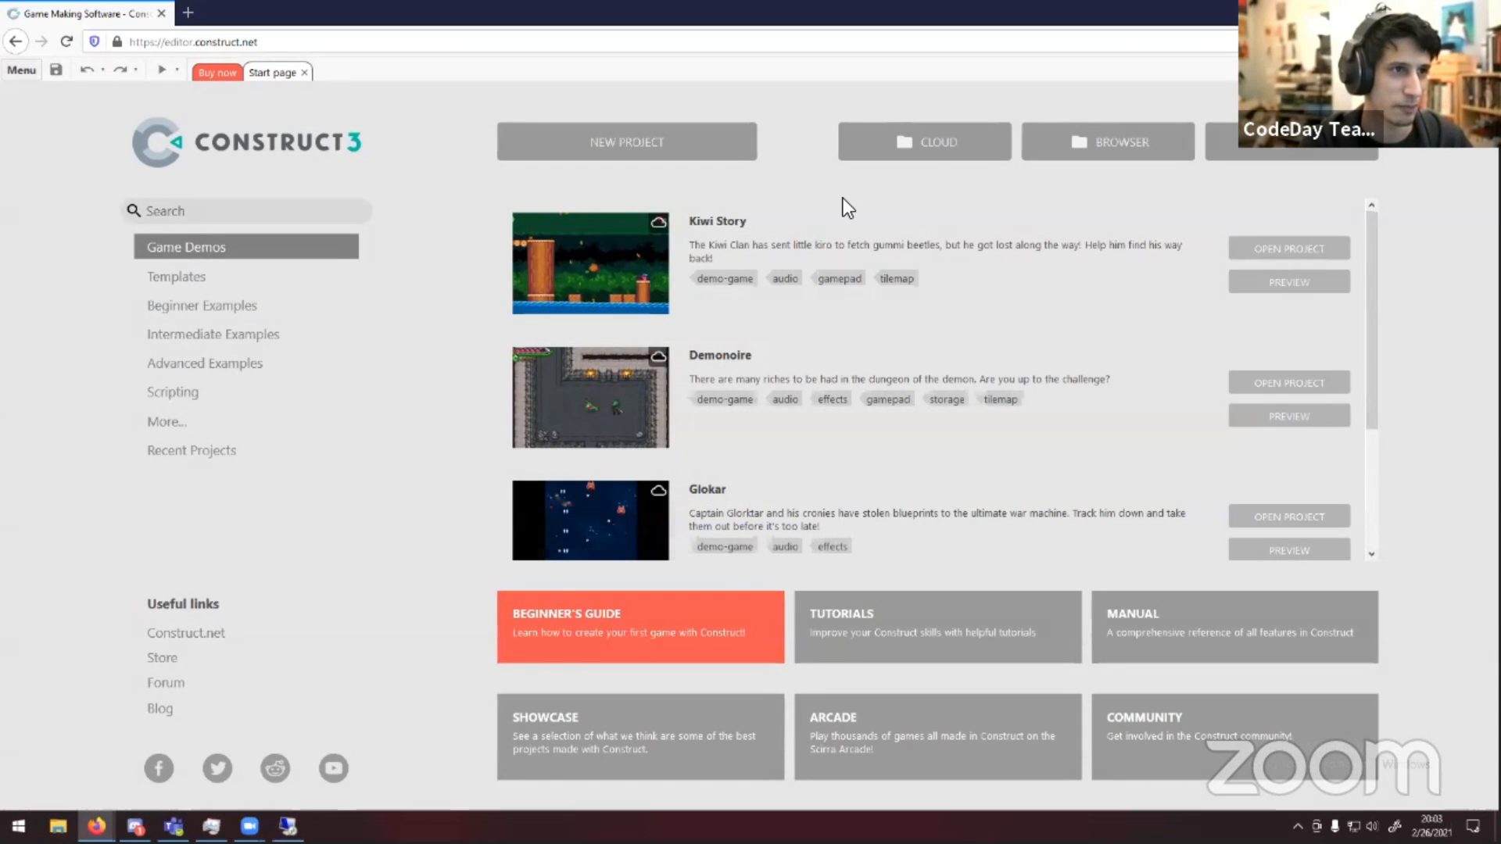
# Start a new project and focus its Name field
pyautogui.click(623, 144)
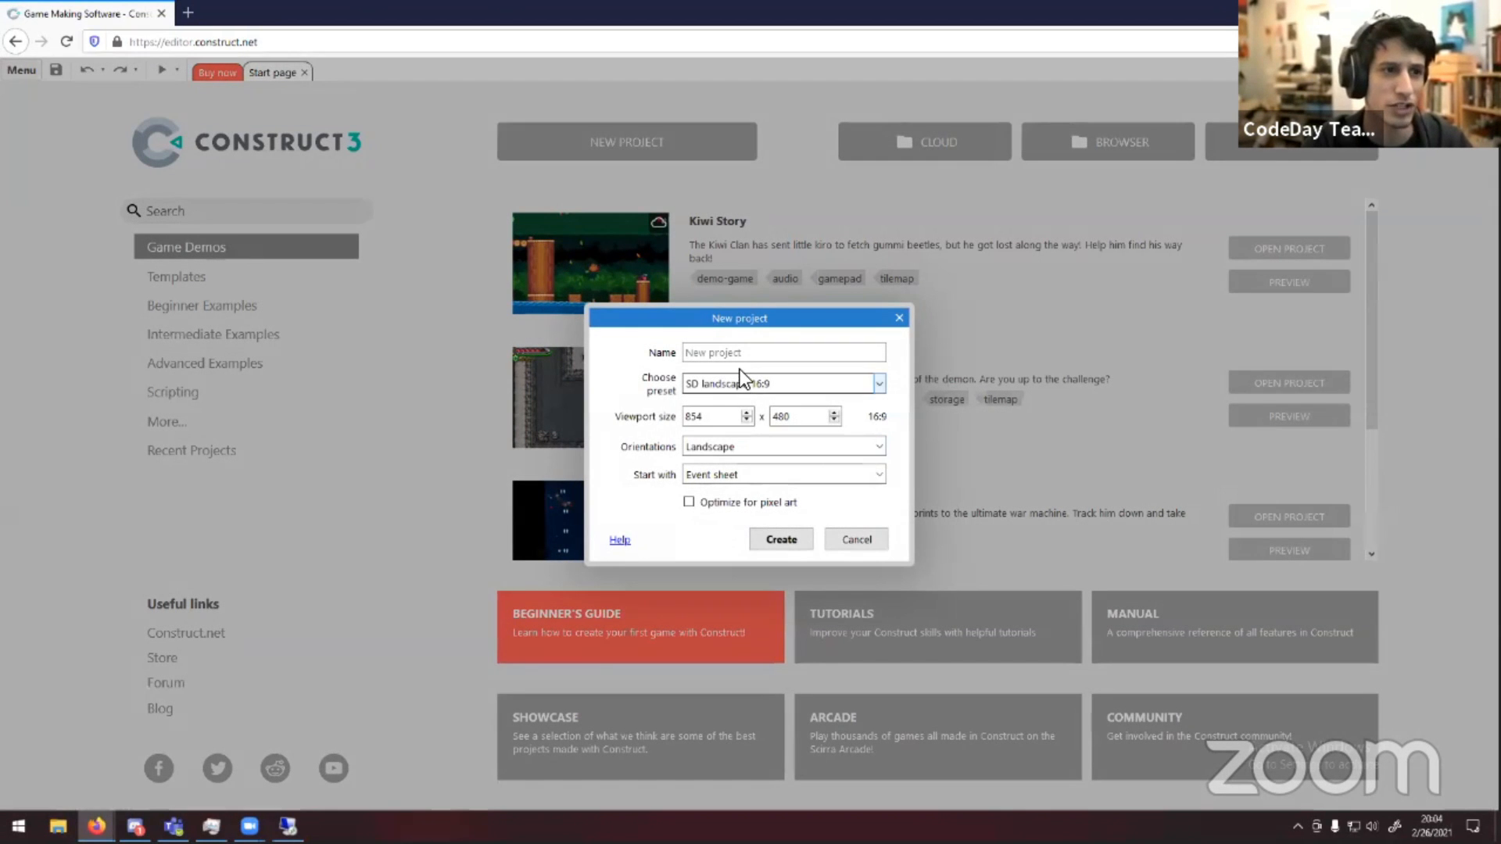
pyautogui.click(741, 353)
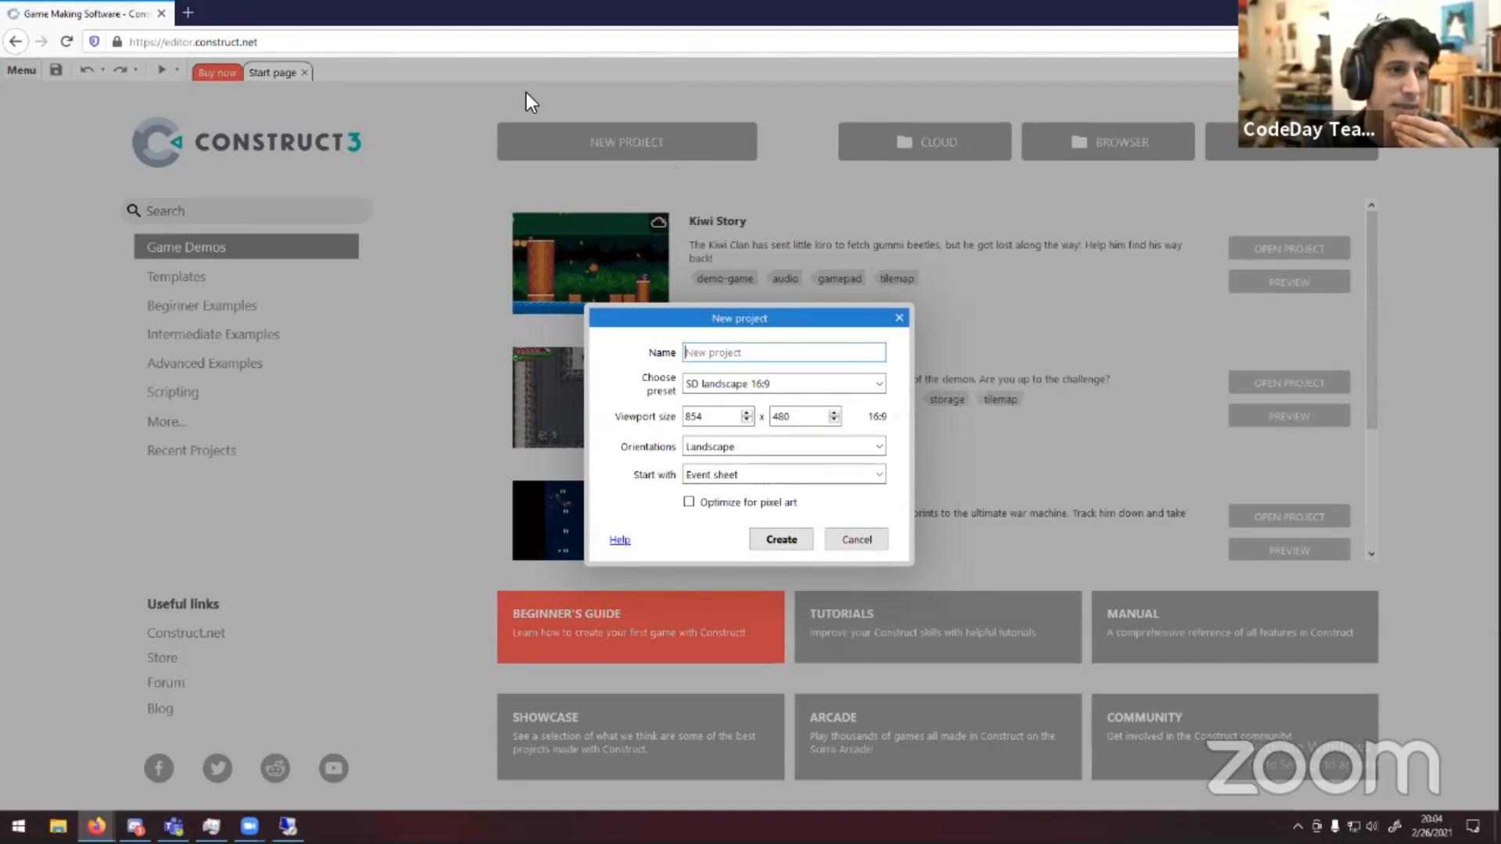
# Search Google for bill gates chair in the other browser tab
pyautogui.click(187, 12)
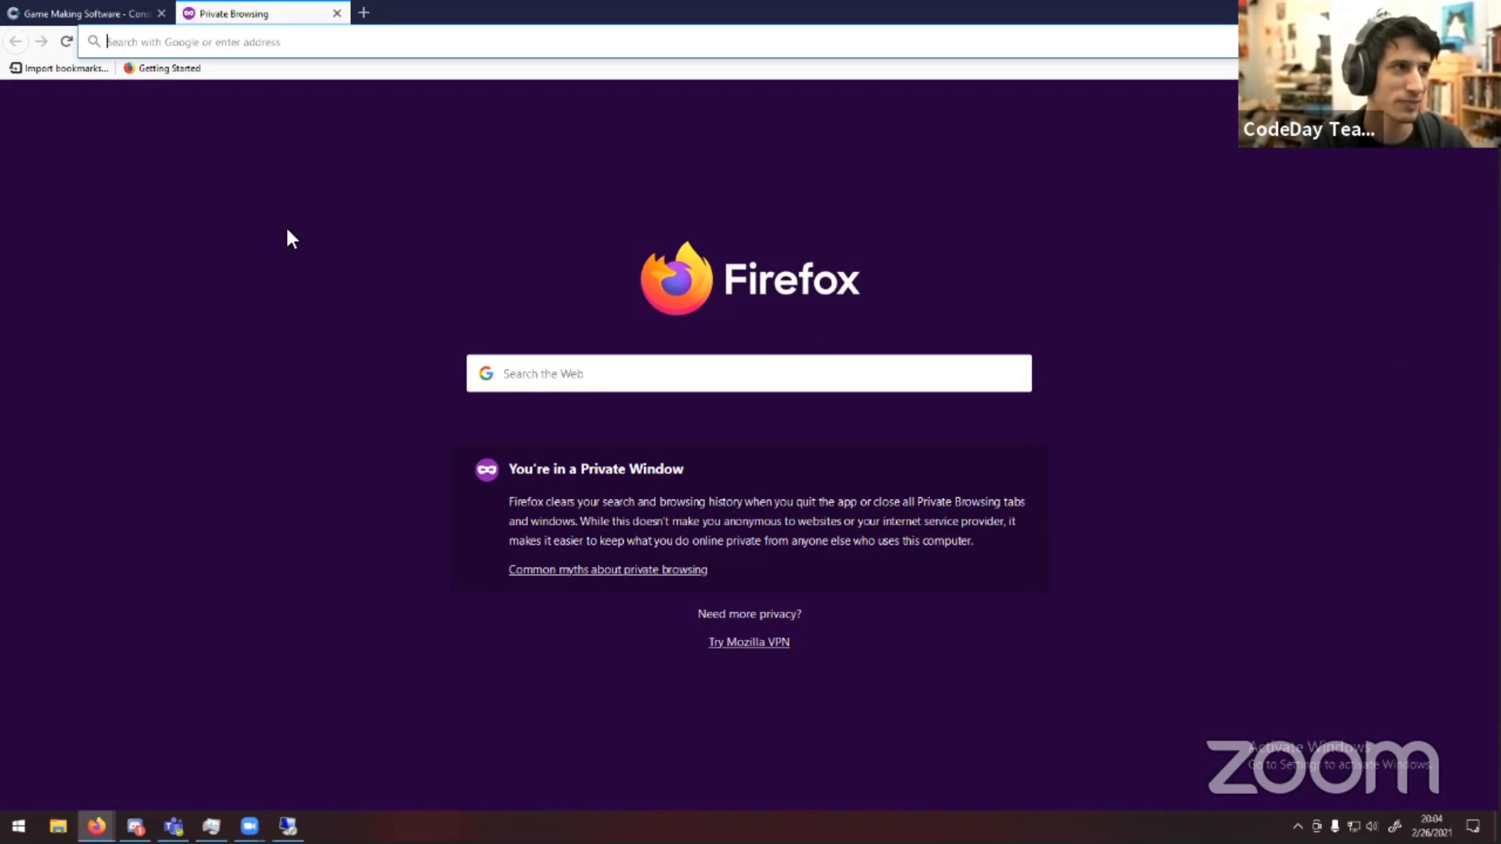
pyautogui.write('bill gates cha')
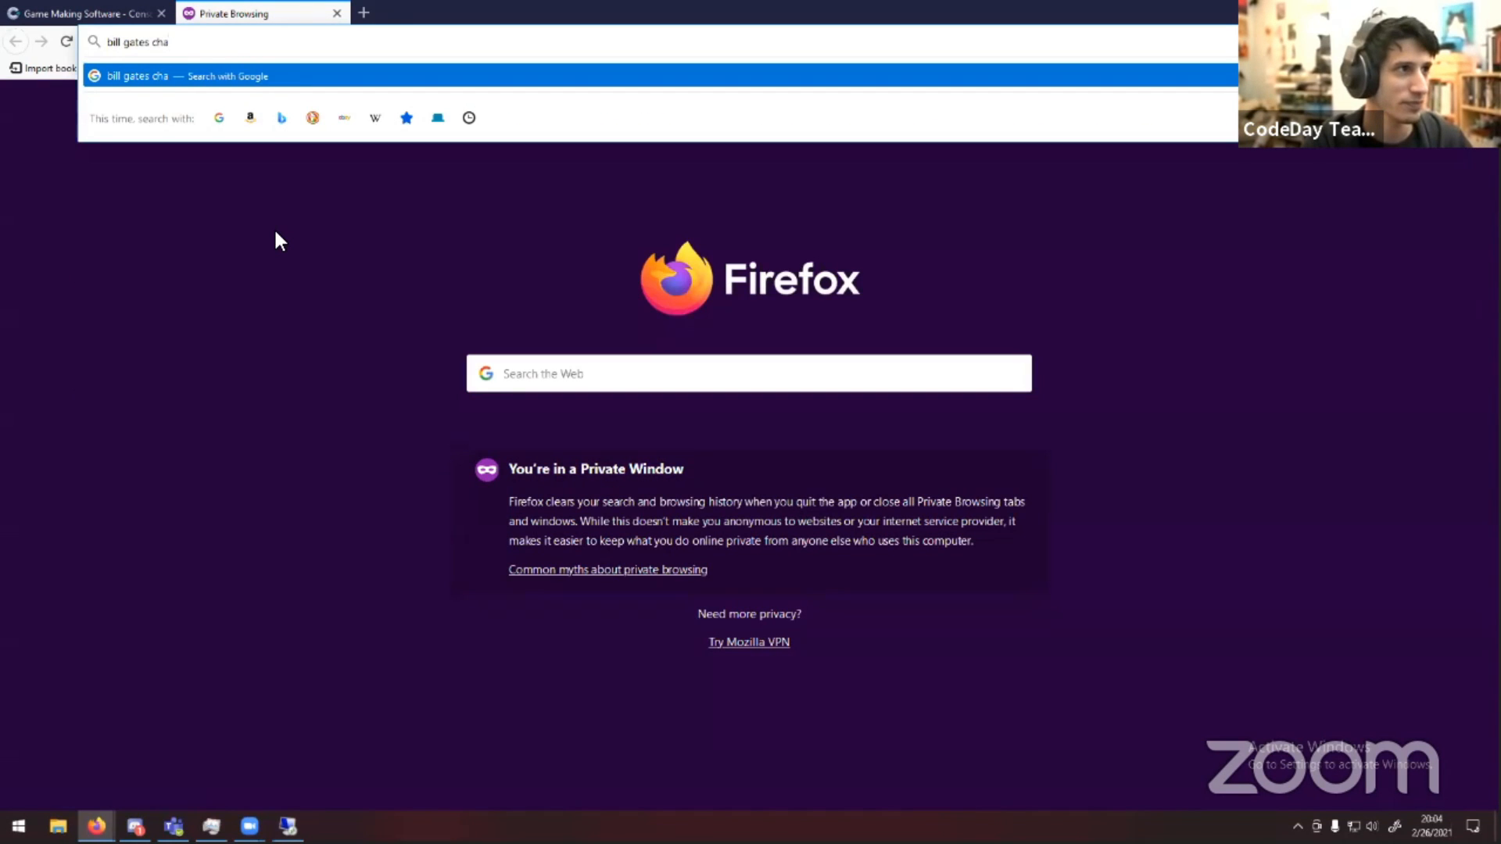
pyautogui.write('ir')
pyautogui.press('Return')
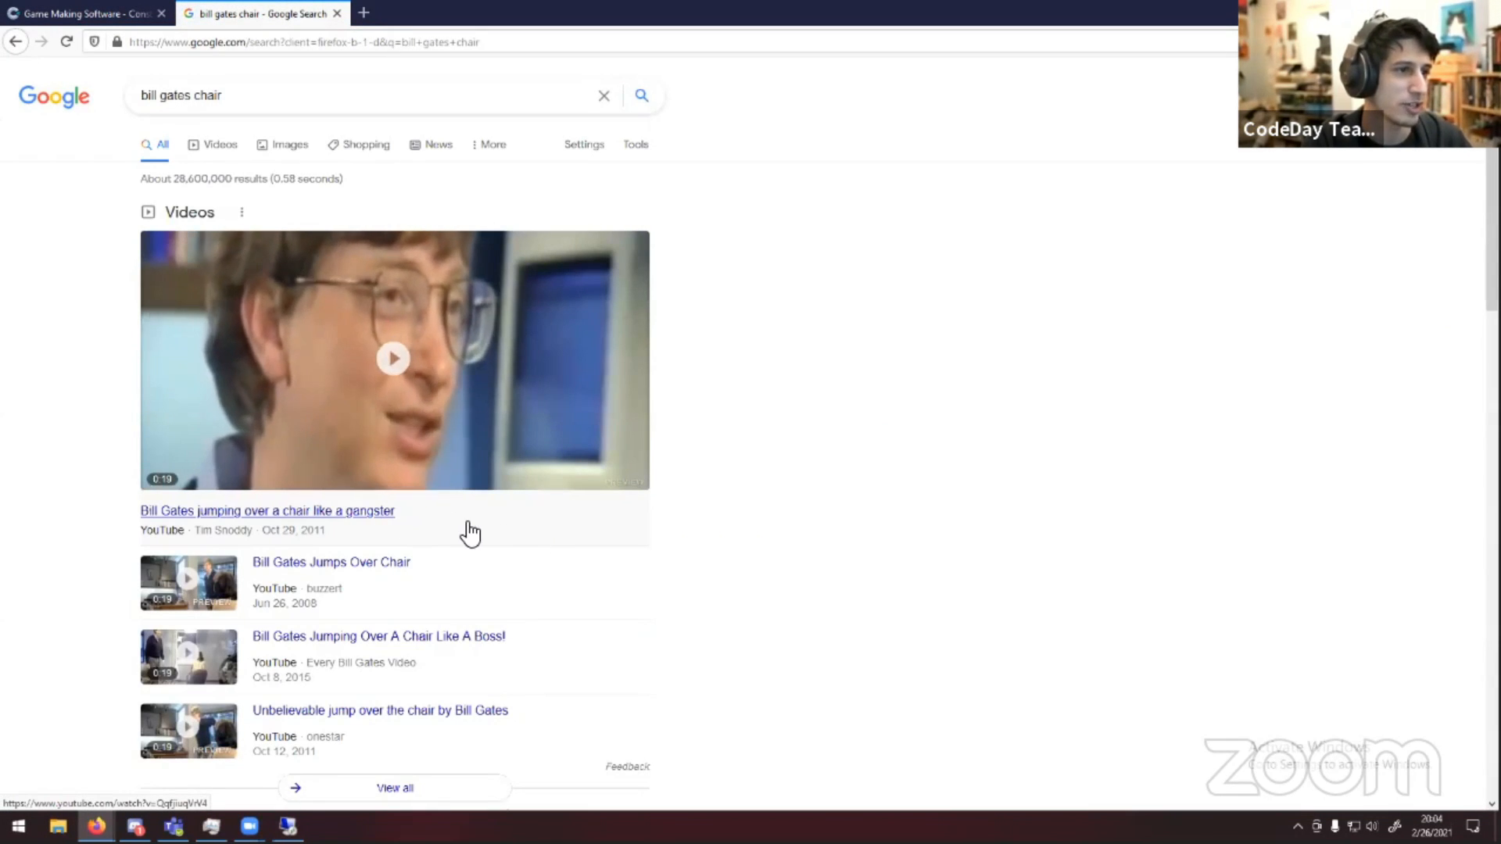
# Play the Bill Gates jumping over a chair like a gangster video and cancel the next video's autoplay
pyautogui.click(406, 529)
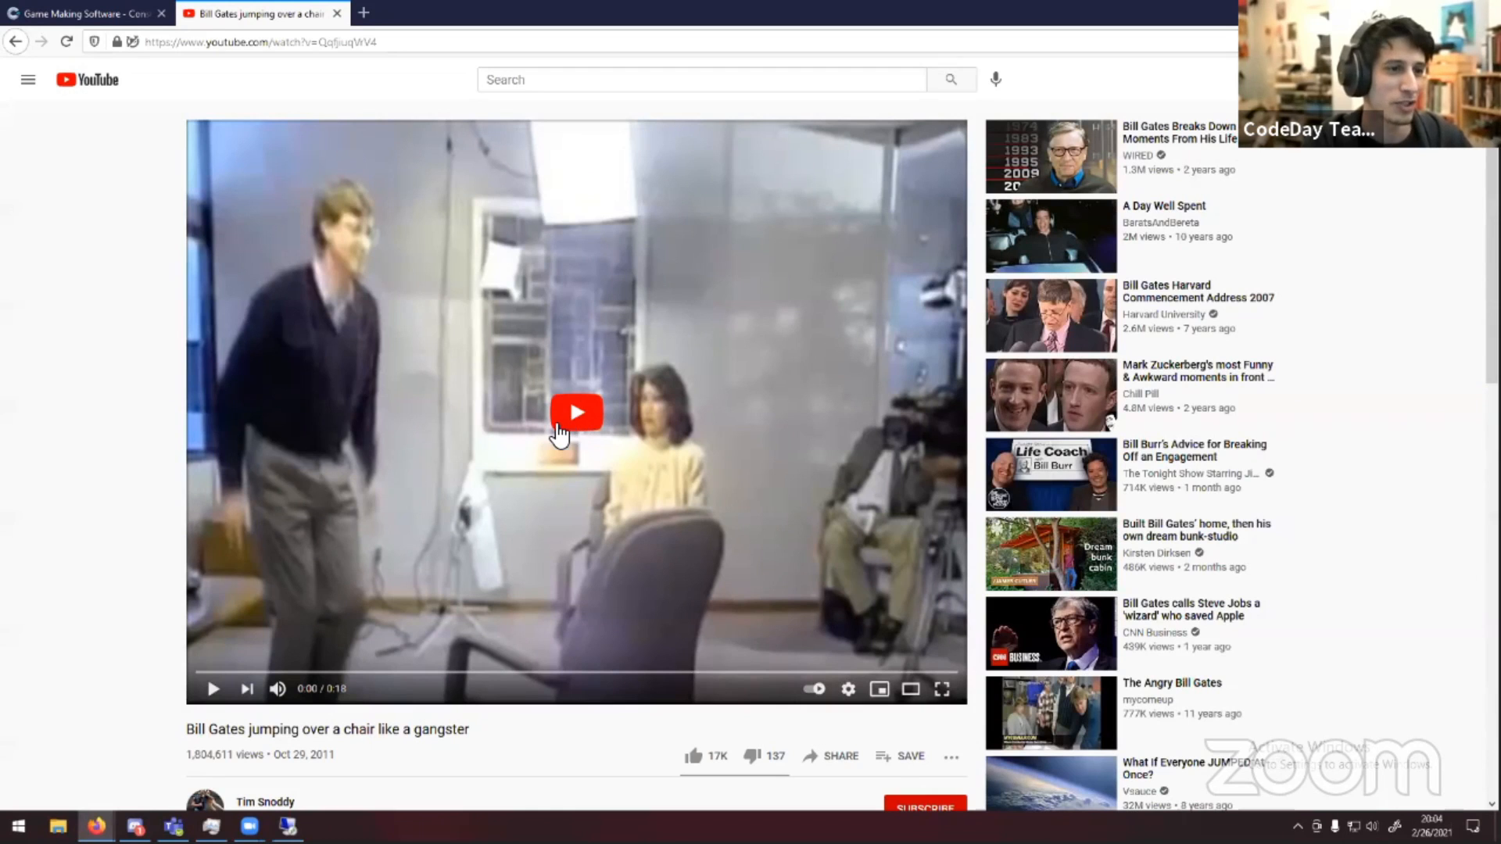
pyautogui.click(558, 428)
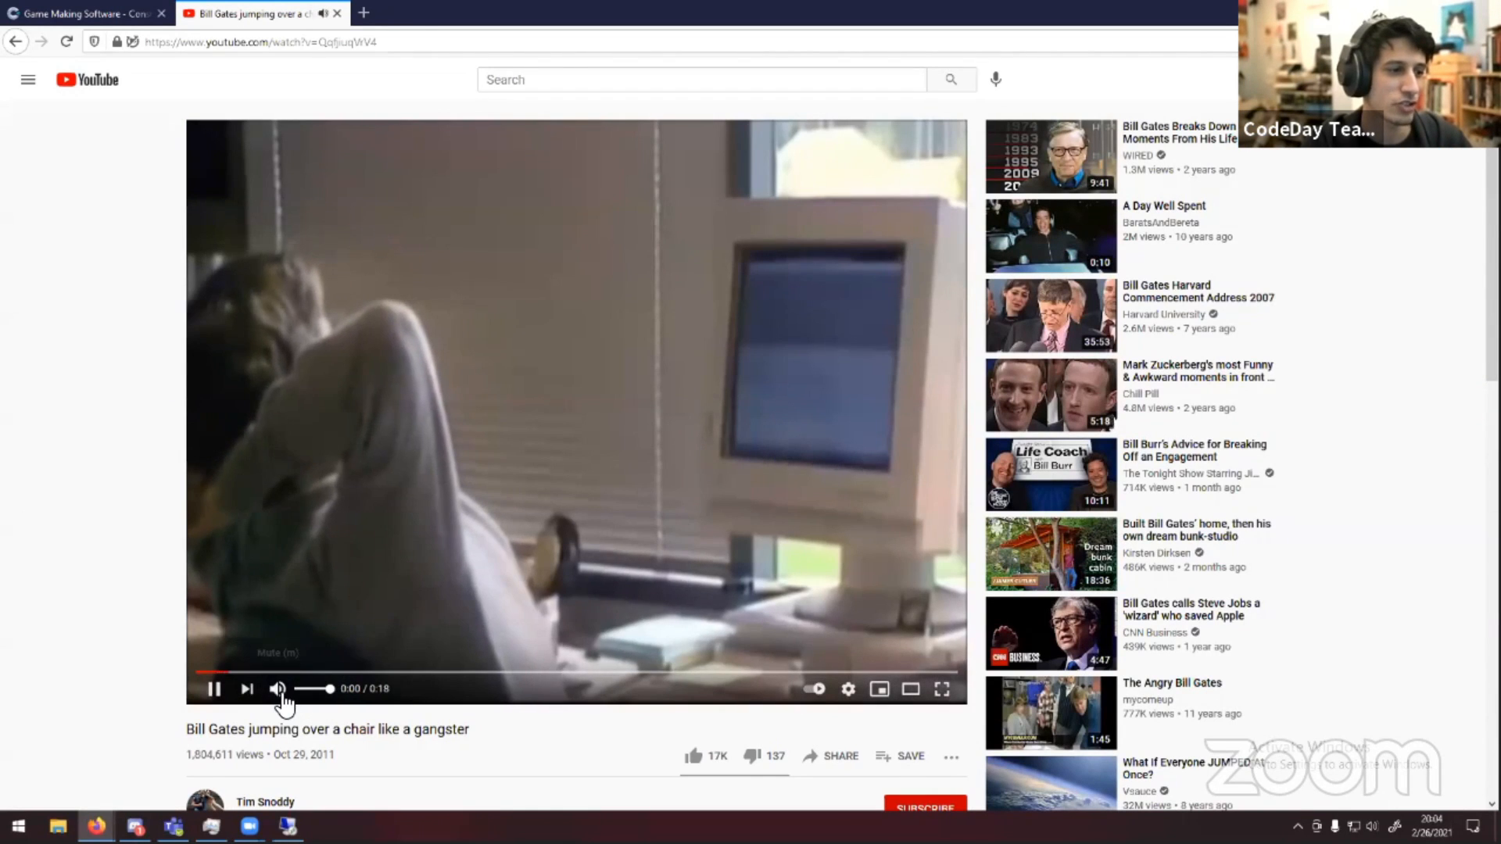
pyautogui.click(279, 691)
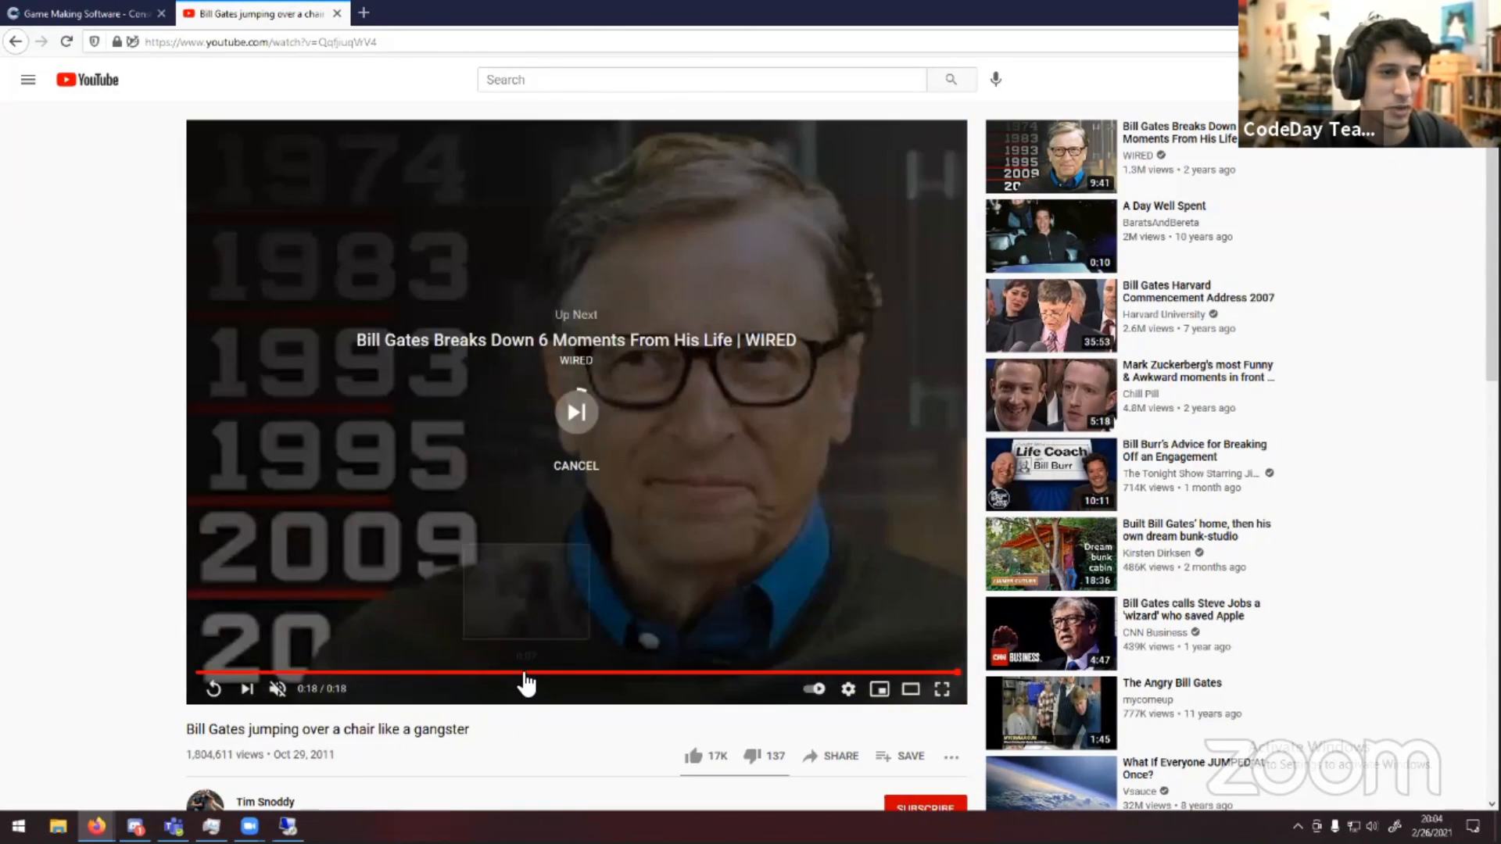
pyautogui.click(577, 467)
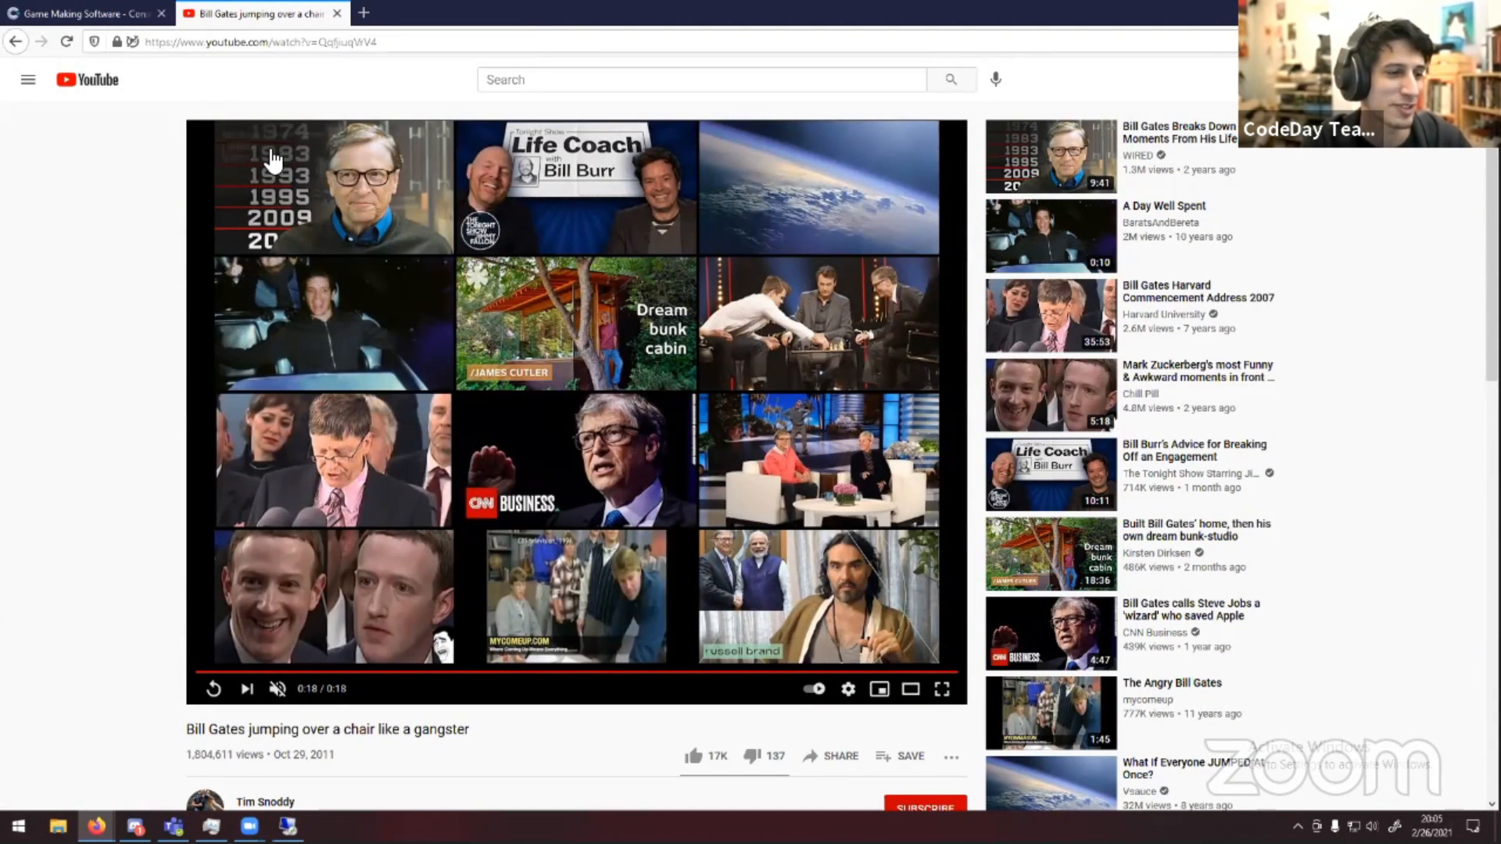
# Copy the video's page address
pyautogui.click(309, 43)
pyautogui.rightClick(310, 43)
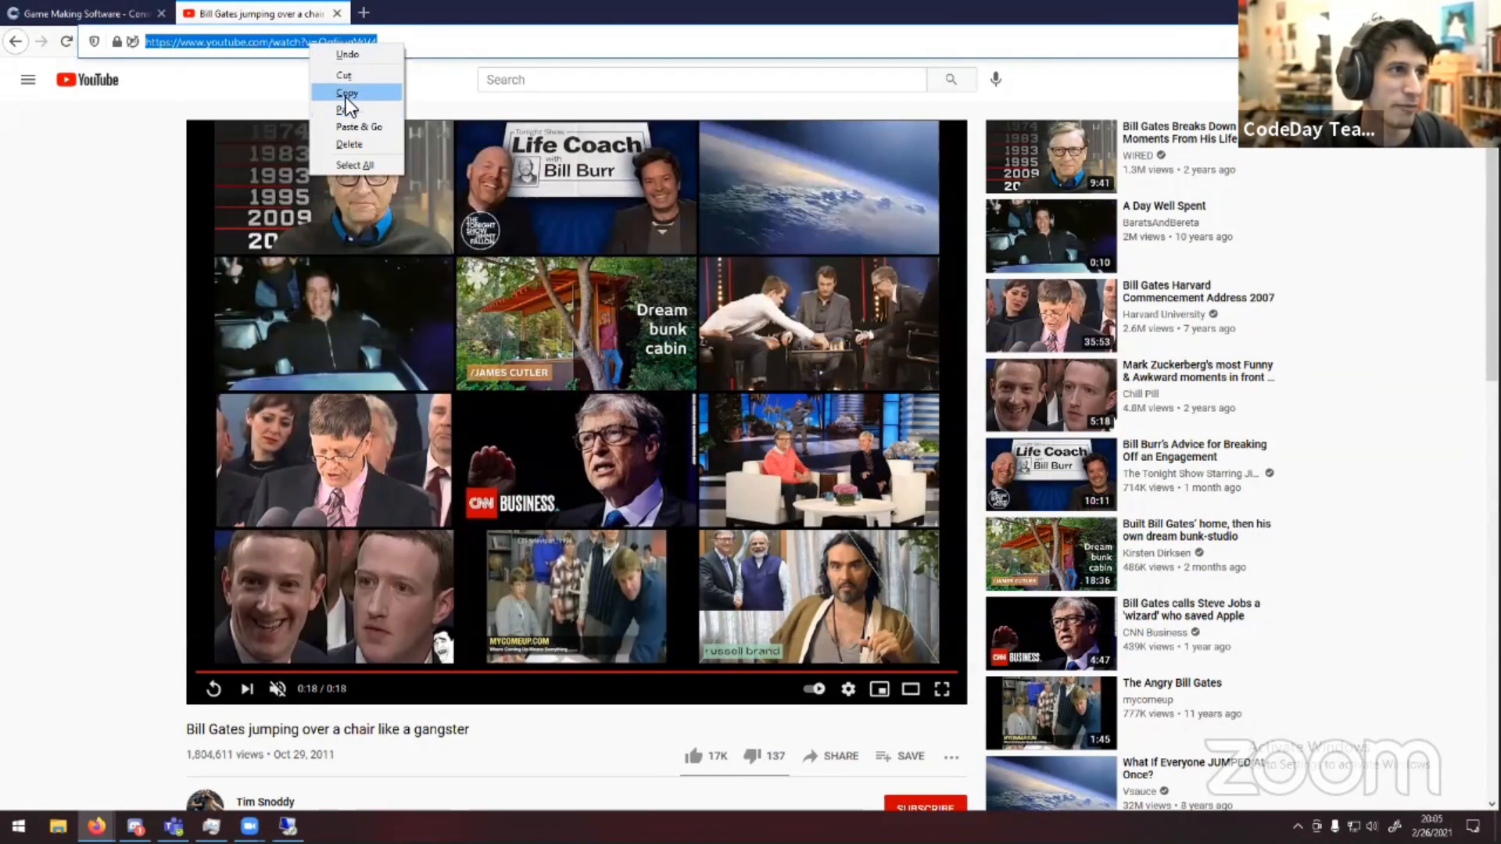
pyautogui.click(345, 97)
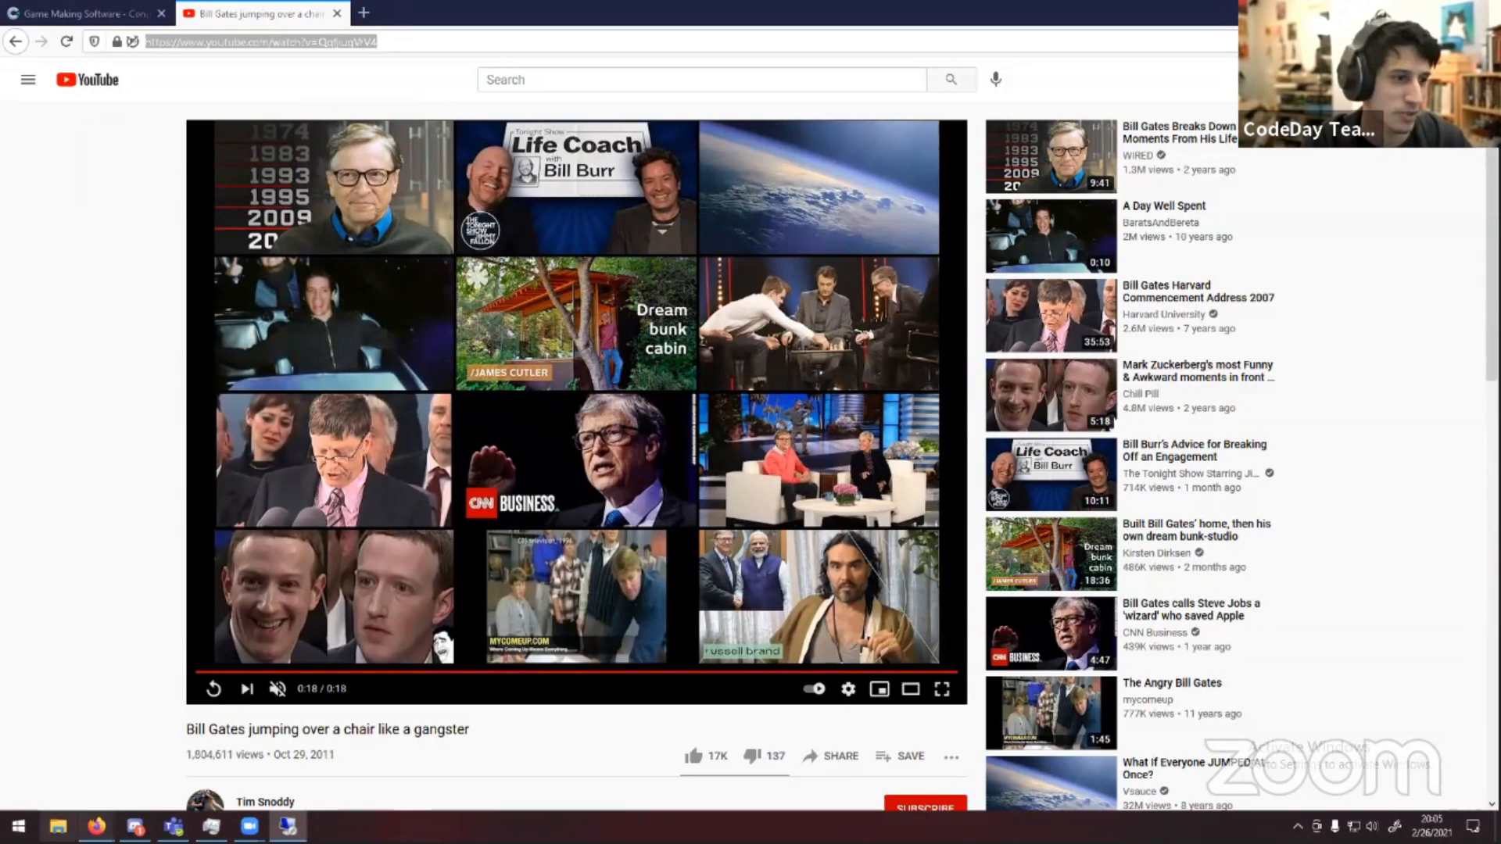
# Close the YouTube video tab
pyautogui.click(250, 826)
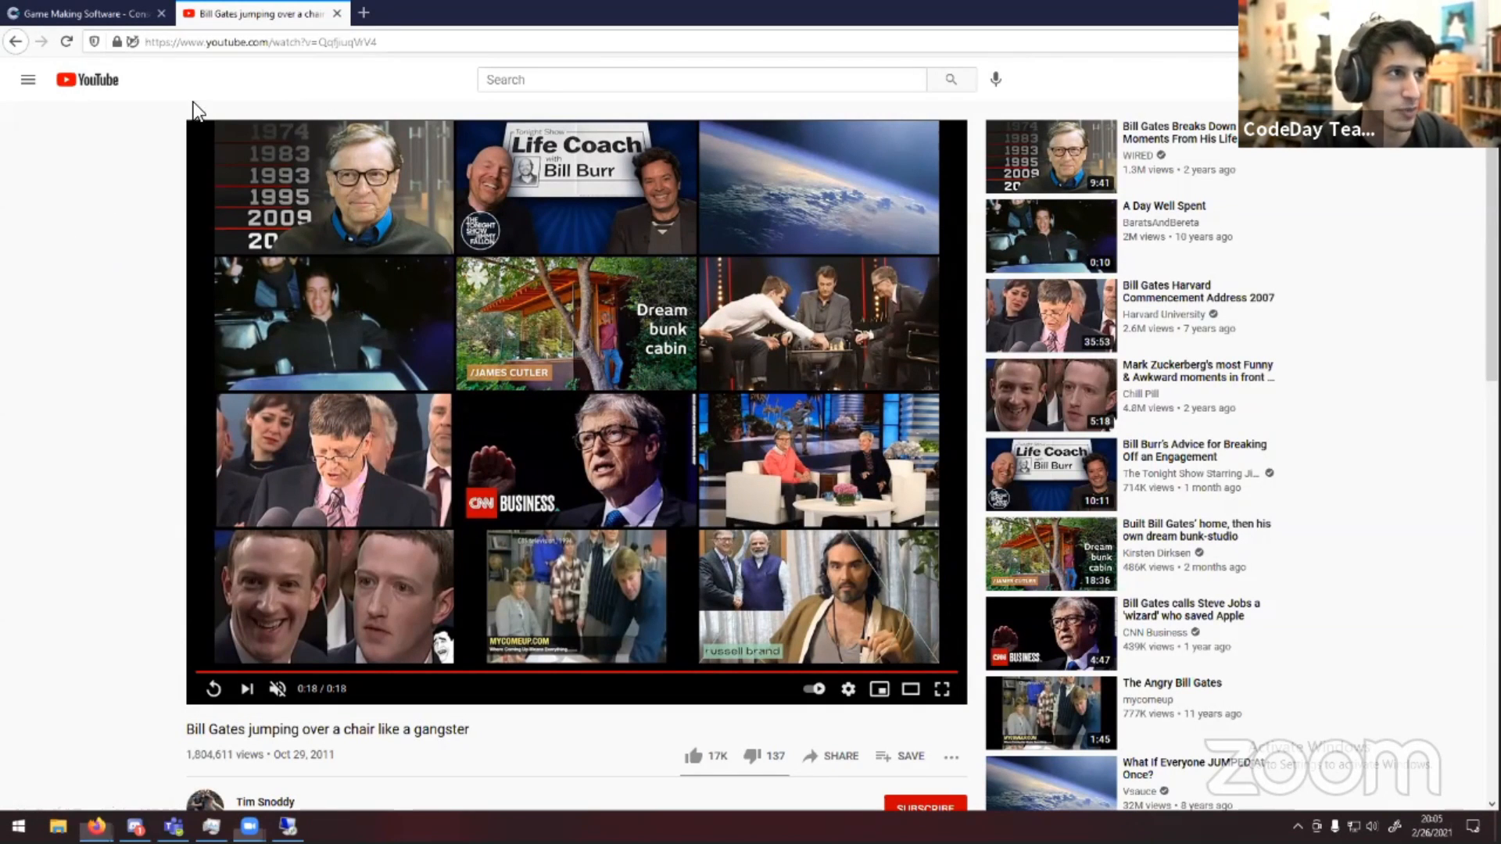
pyautogui.click(337, 14)
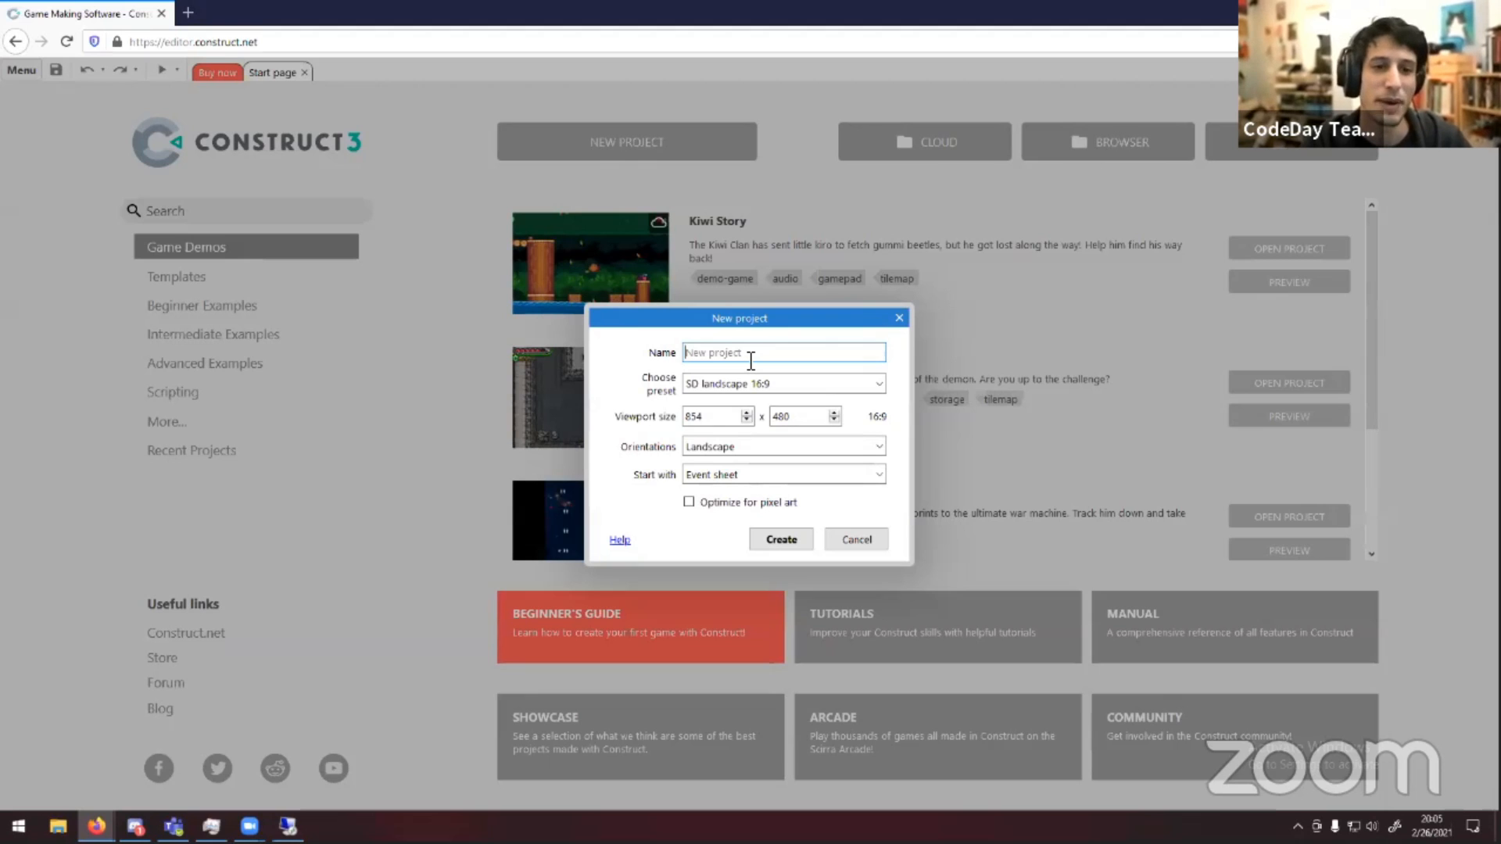
# Name the new project Bill Gates Chair, then cancel the New project dialog
pyautogui.press('super')
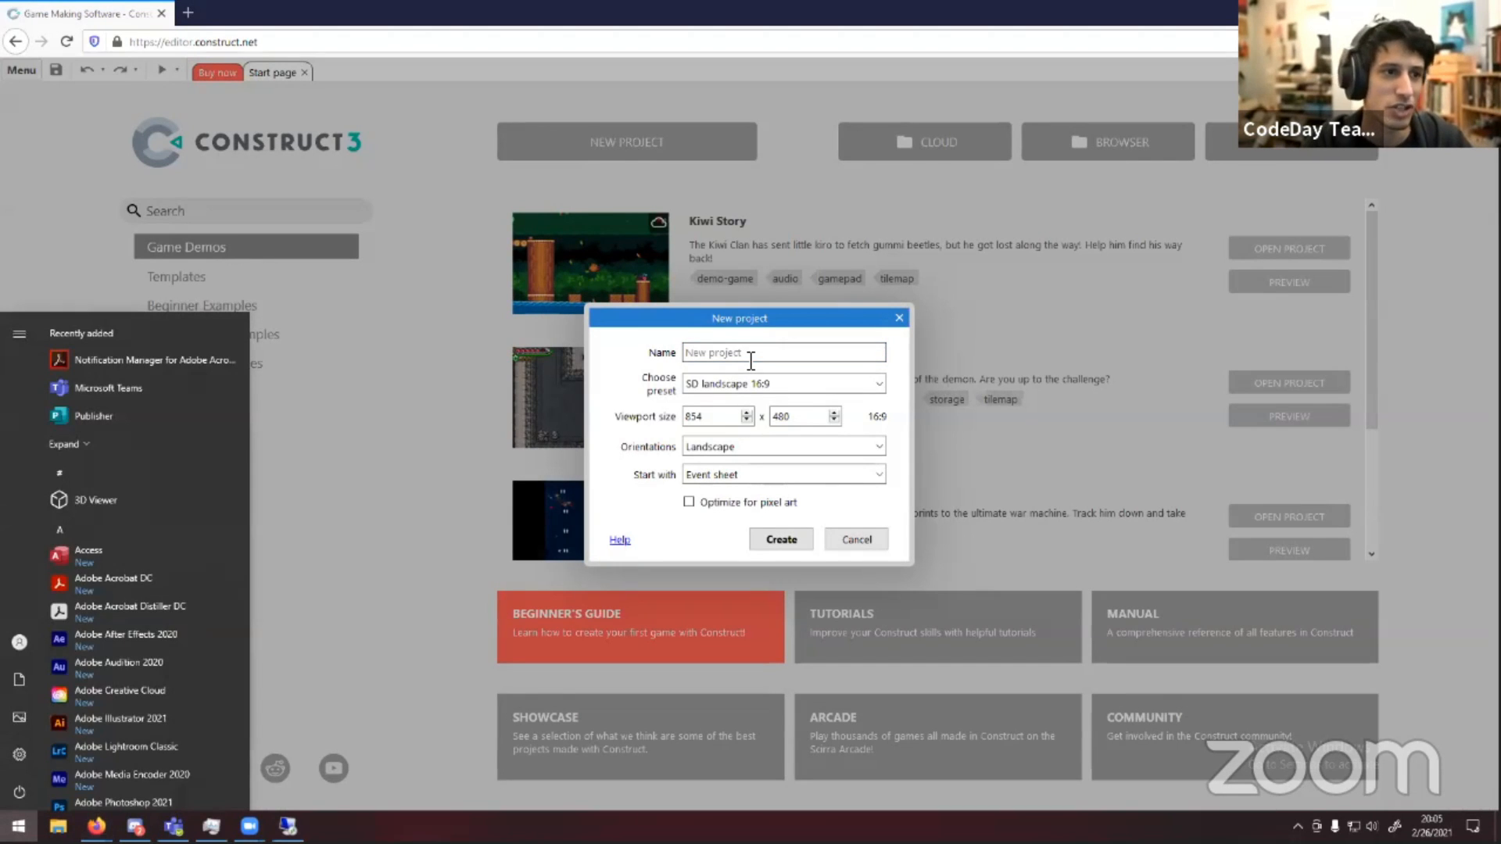
pyautogui.click(750, 360)
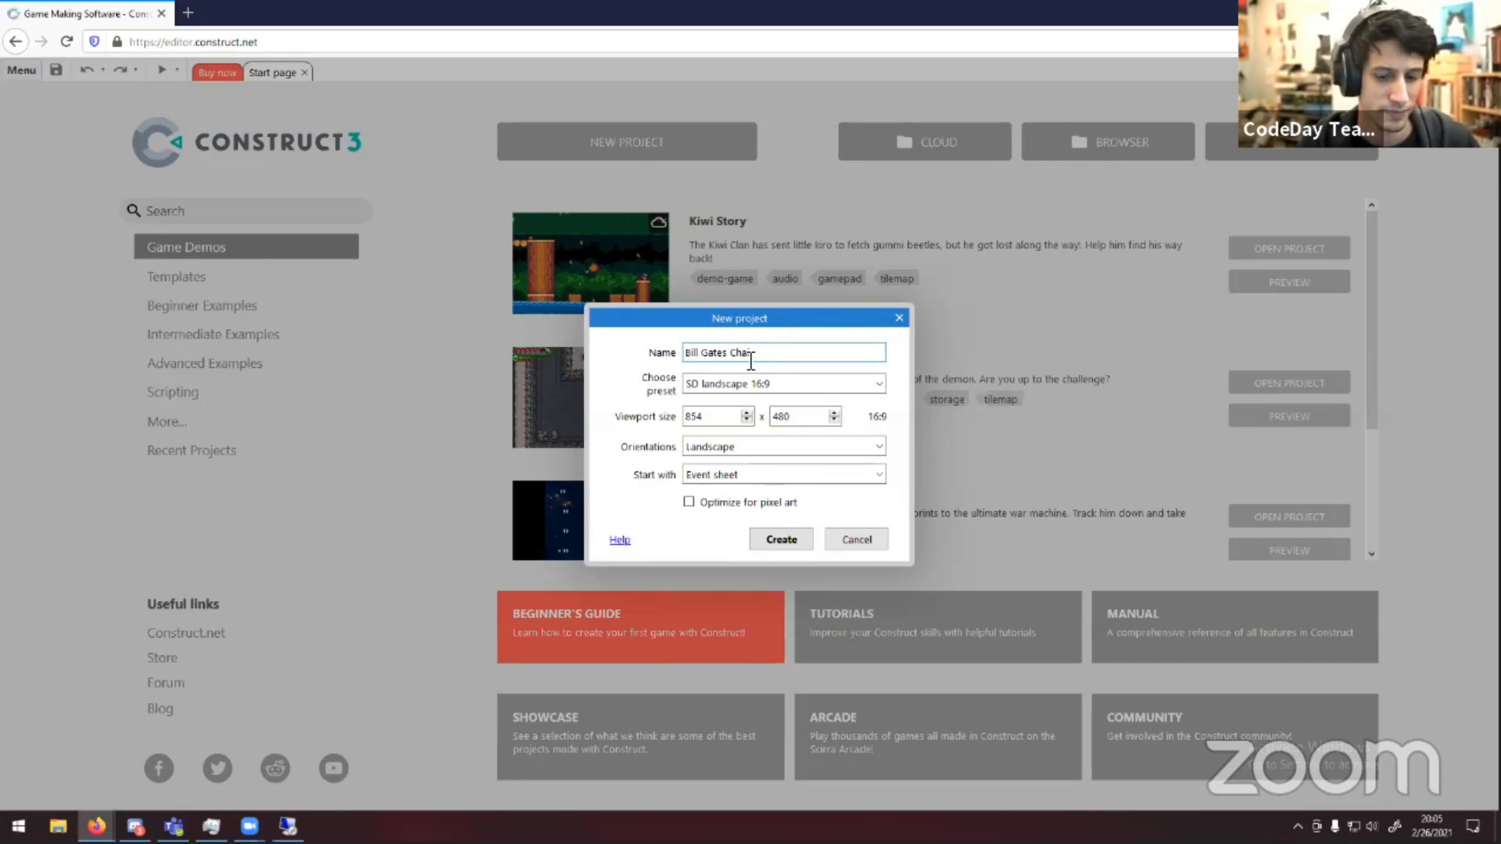
pyautogui.click(862, 542)
# Close the current Construct tab and open editor.construct.net in a new tab
pyautogui.hotkey('ctrl', 't')
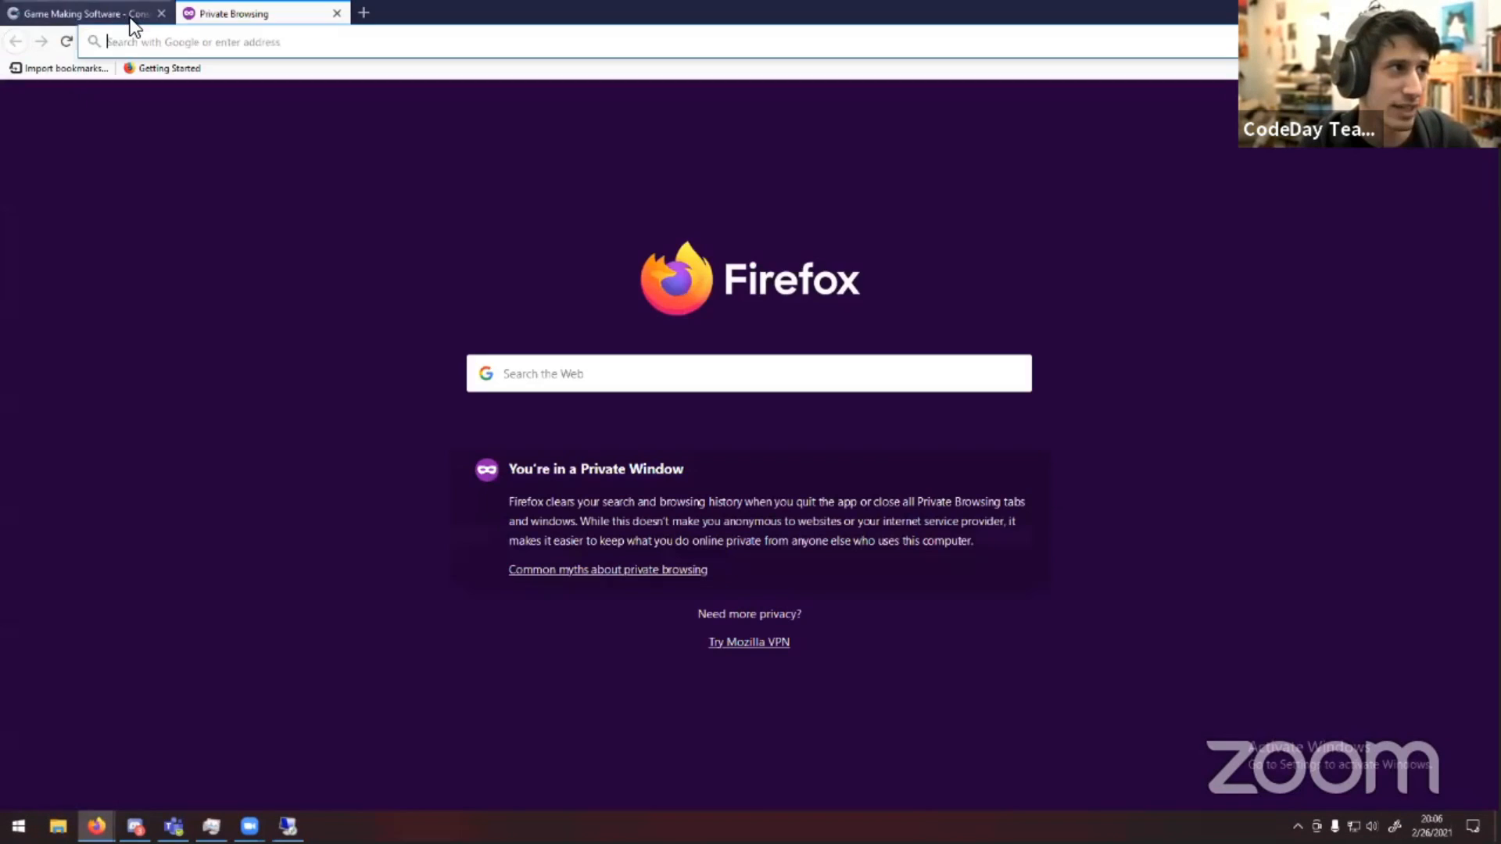
pyautogui.middleClick(130, 20)
pyautogui.click(195, 42)
pyautogui.write('editor')
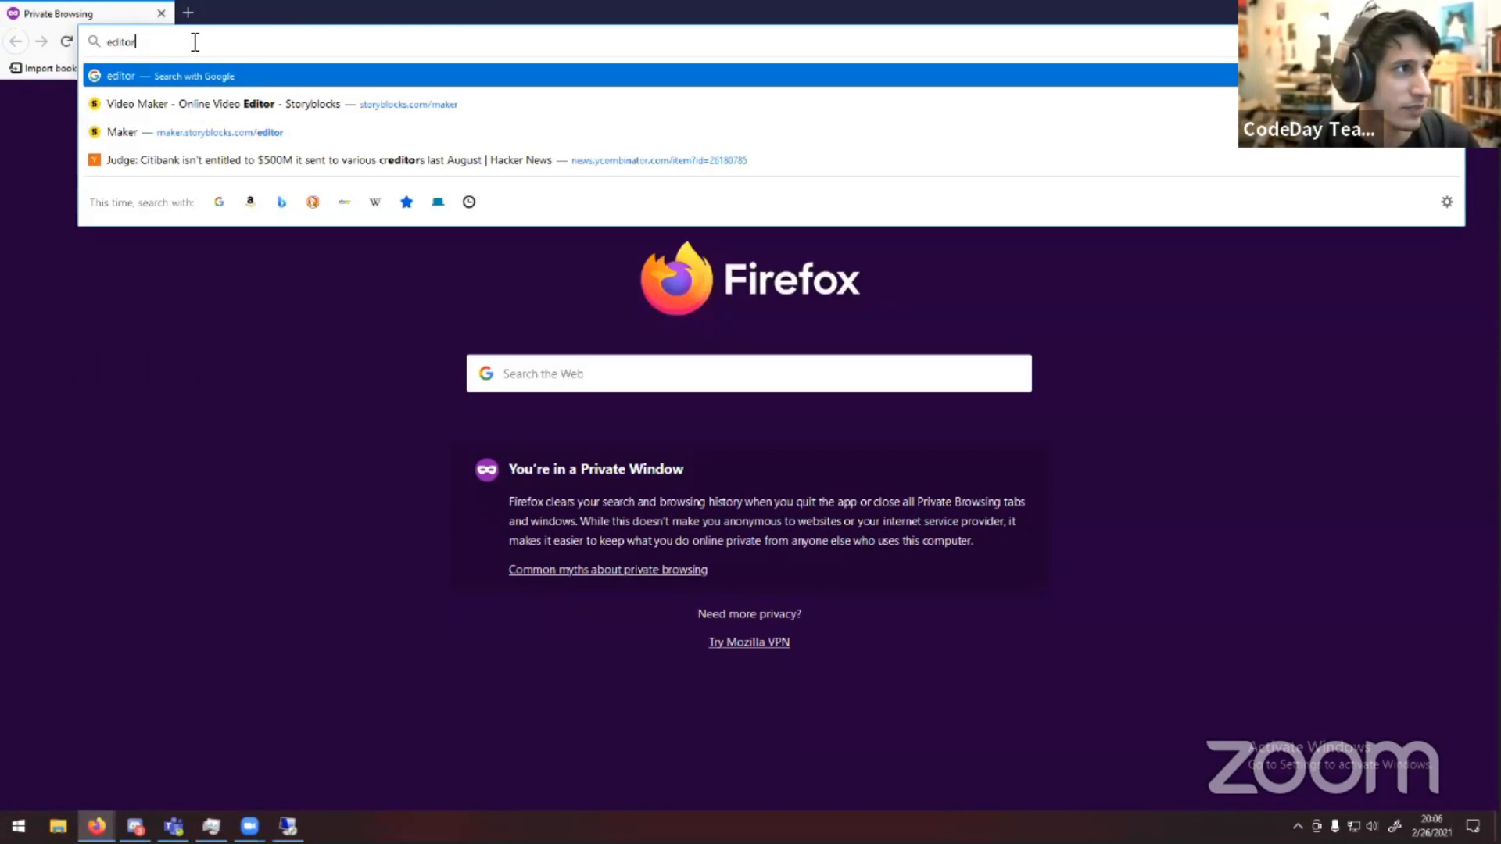
pyautogui.write('.construct.')
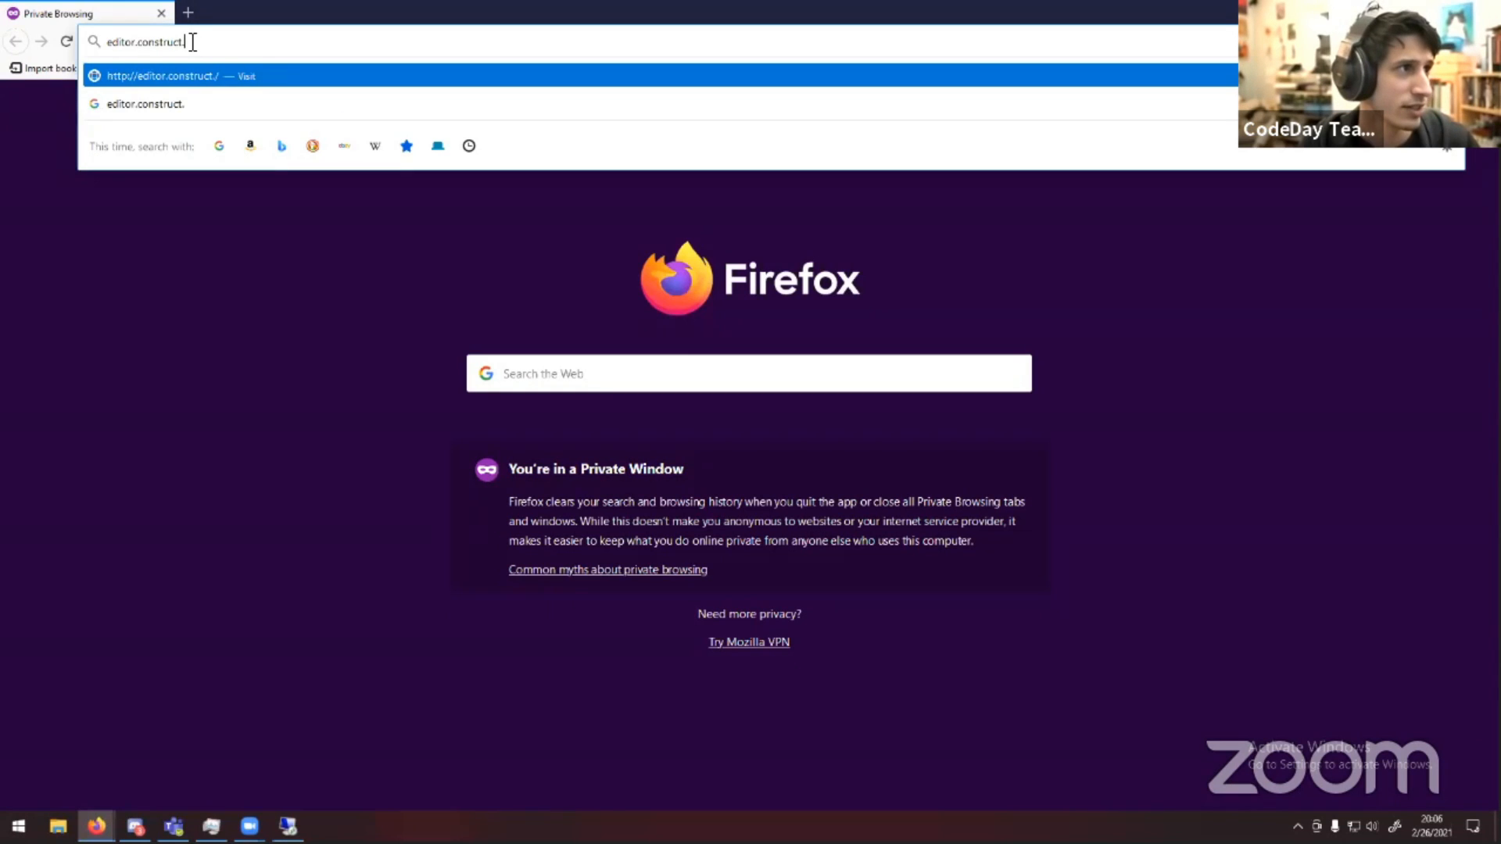
pyautogui.write('net')
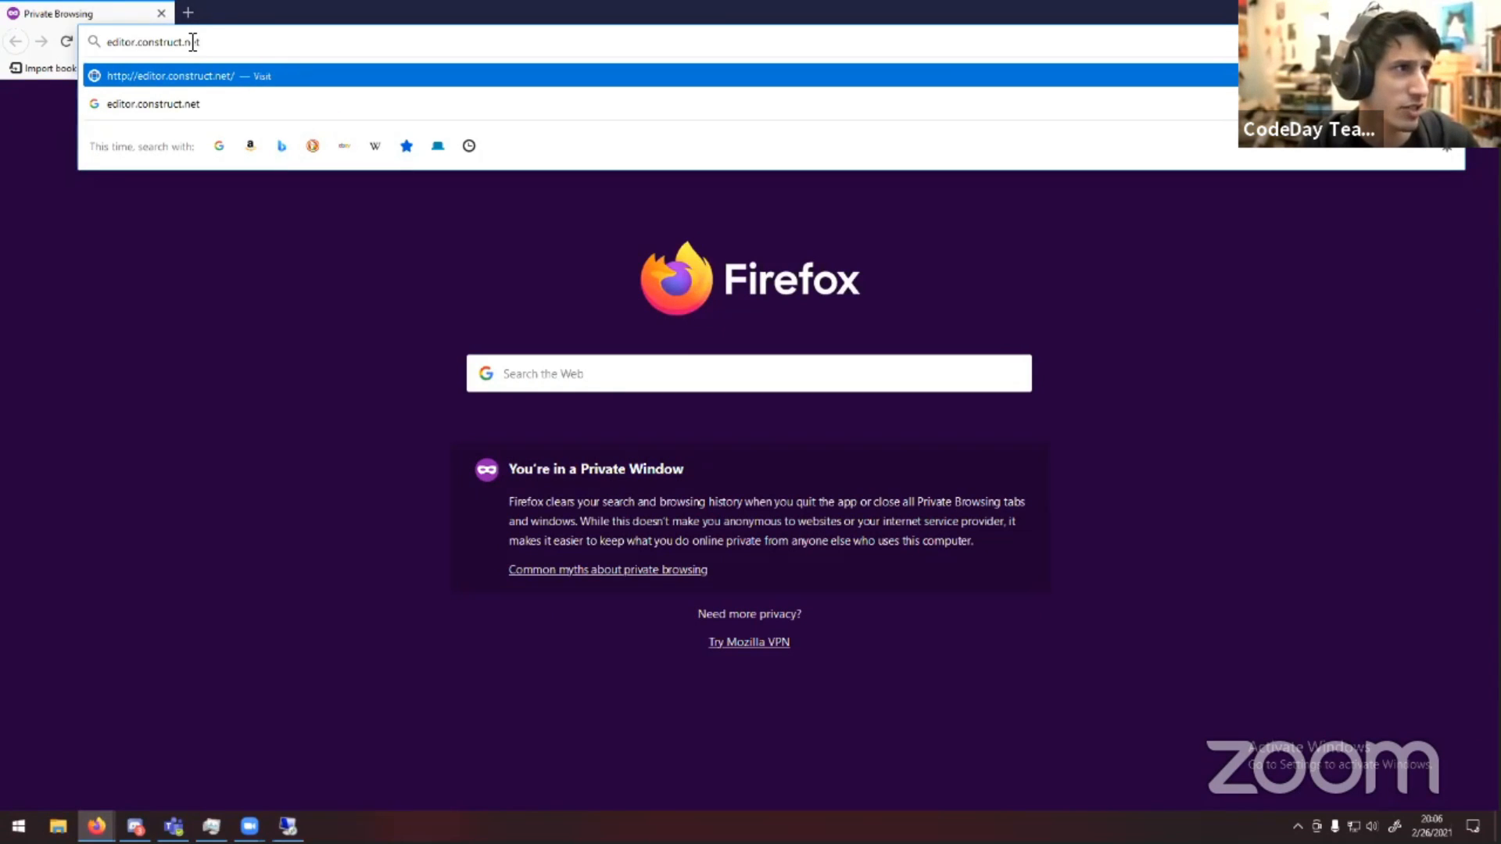
pyautogui.press('Return')
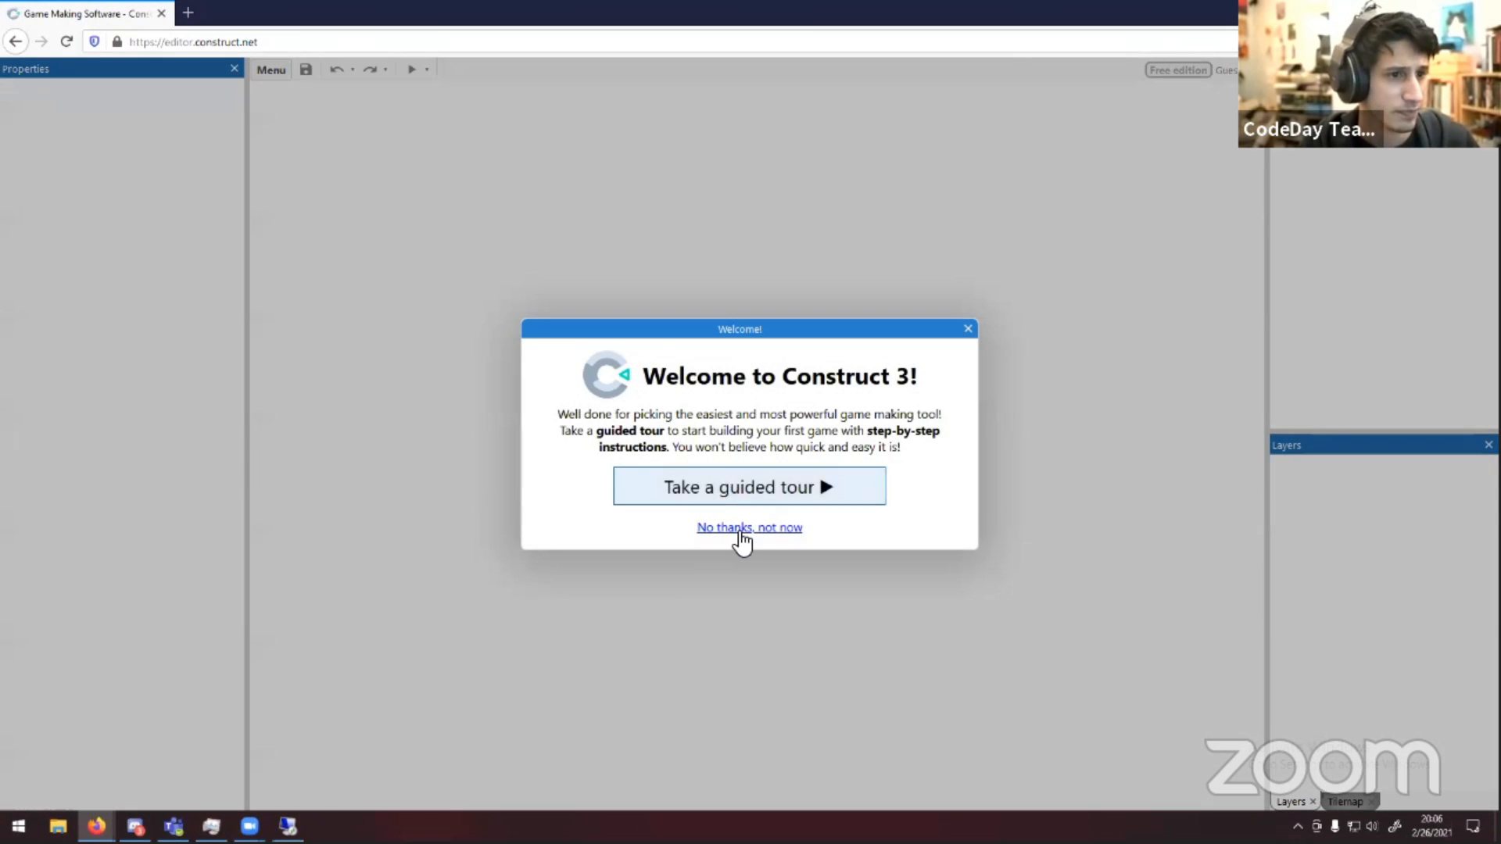
# Skip the guided tour and create a new project named Bill Gates Chair
pyautogui.click(741, 531)
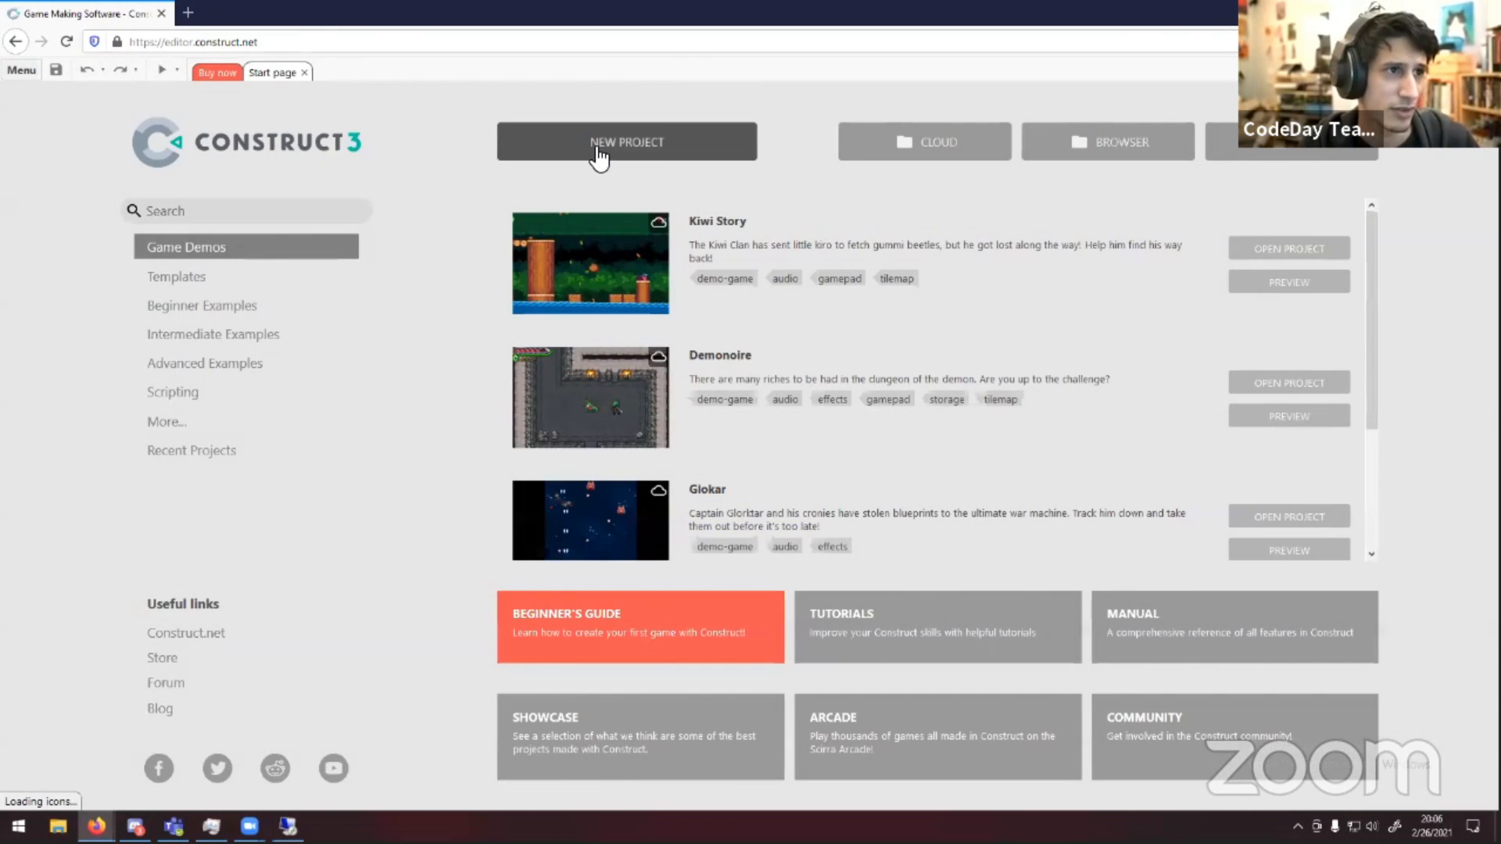
pyautogui.click(570, 145)
pyautogui.click(757, 354)
pyautogui.write('B')
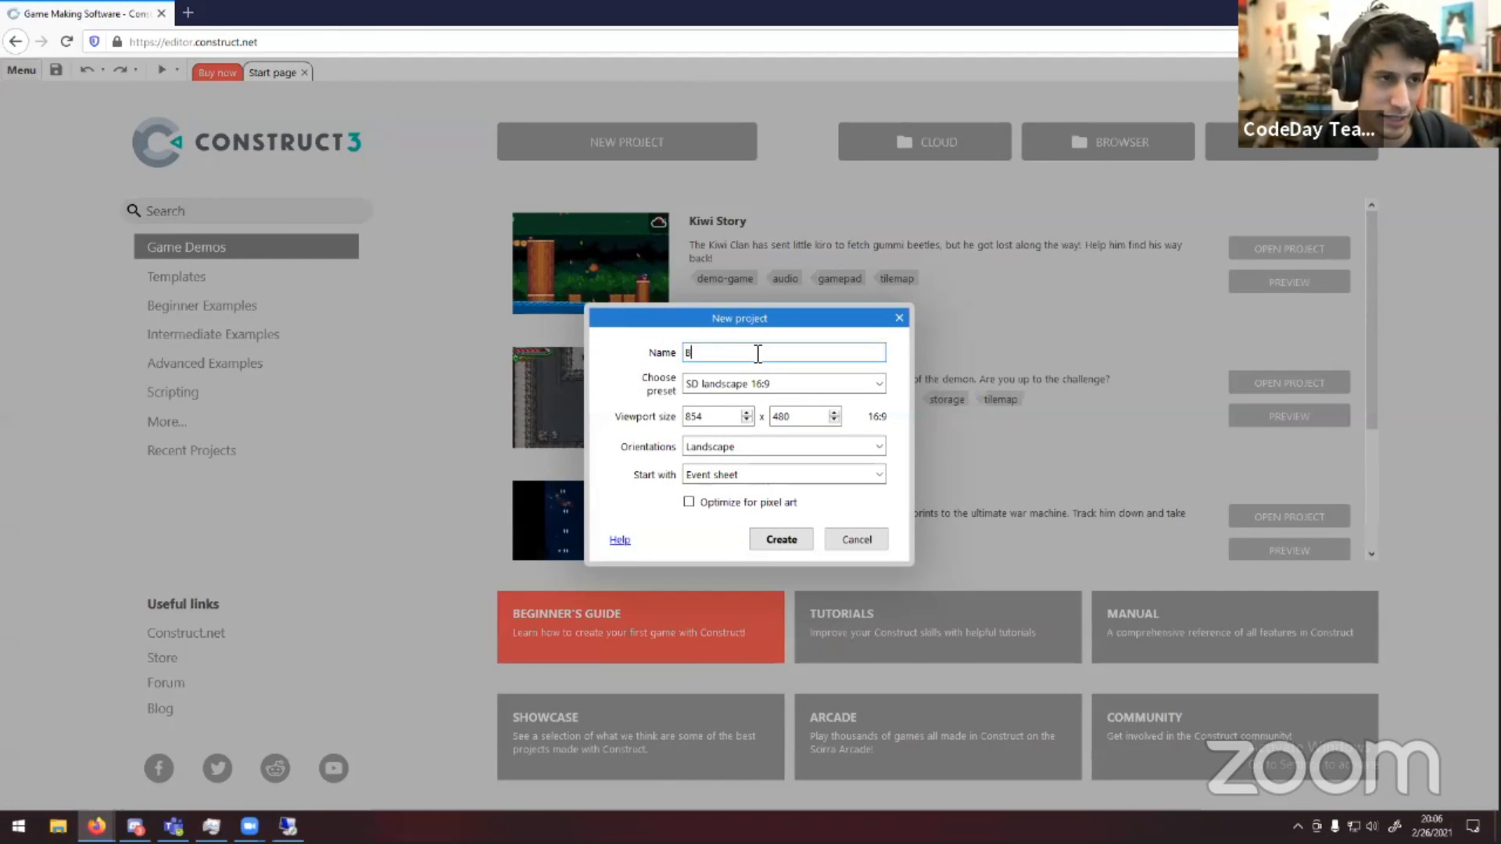
pyautogui.write('ill Gates Chair')
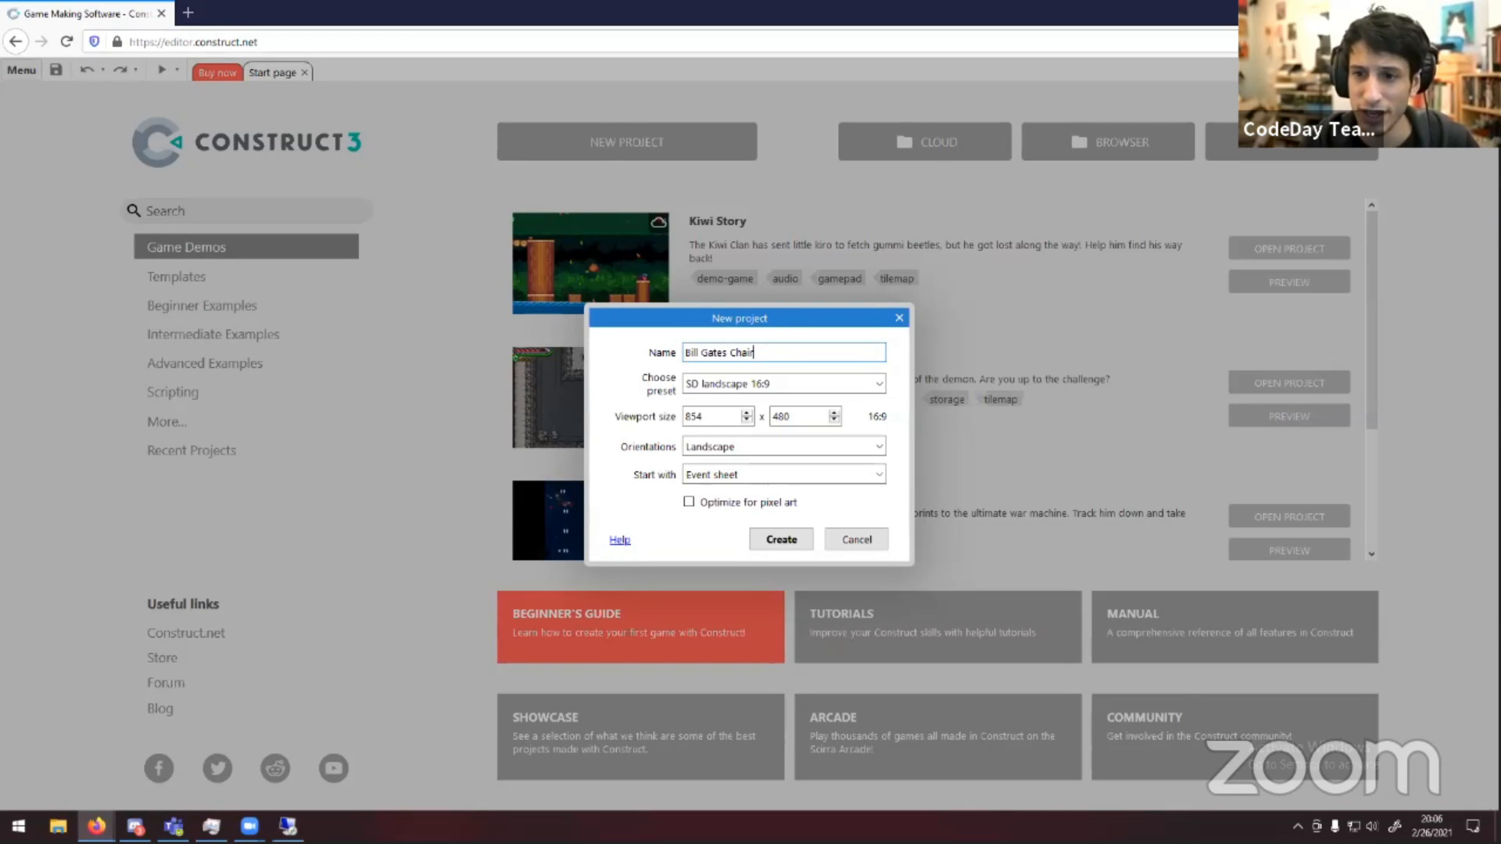
pyautogui.click(785, 535)
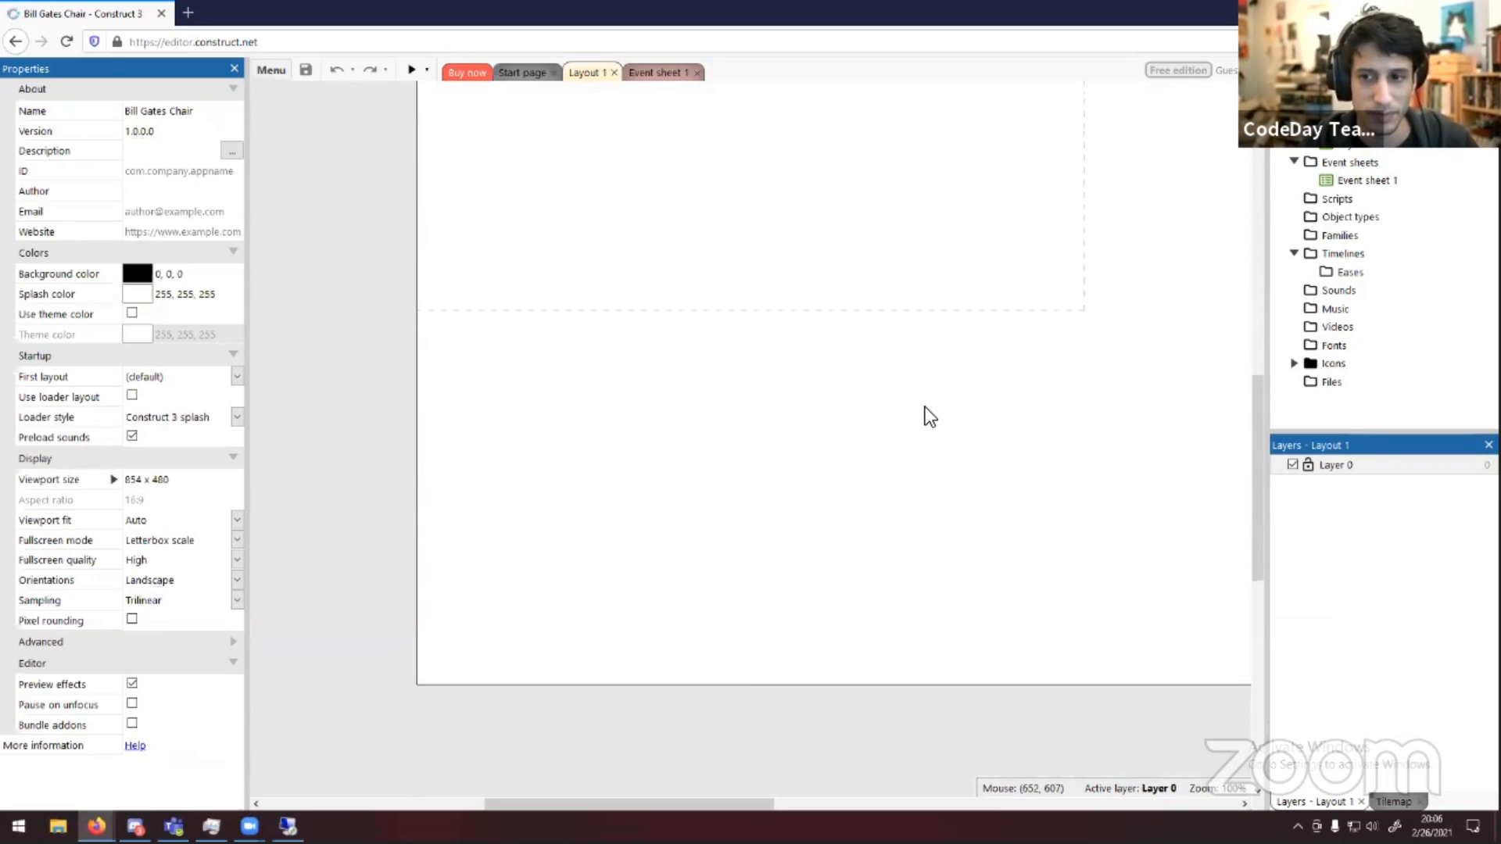
# Preview the empty layout, allowing the blocked preview pop-up, then close the preview window
pyautogui.keyDown('ctrl'); pyautogui.scroll(-3, 925, 407); pyautogui.keyUp('ctrl')
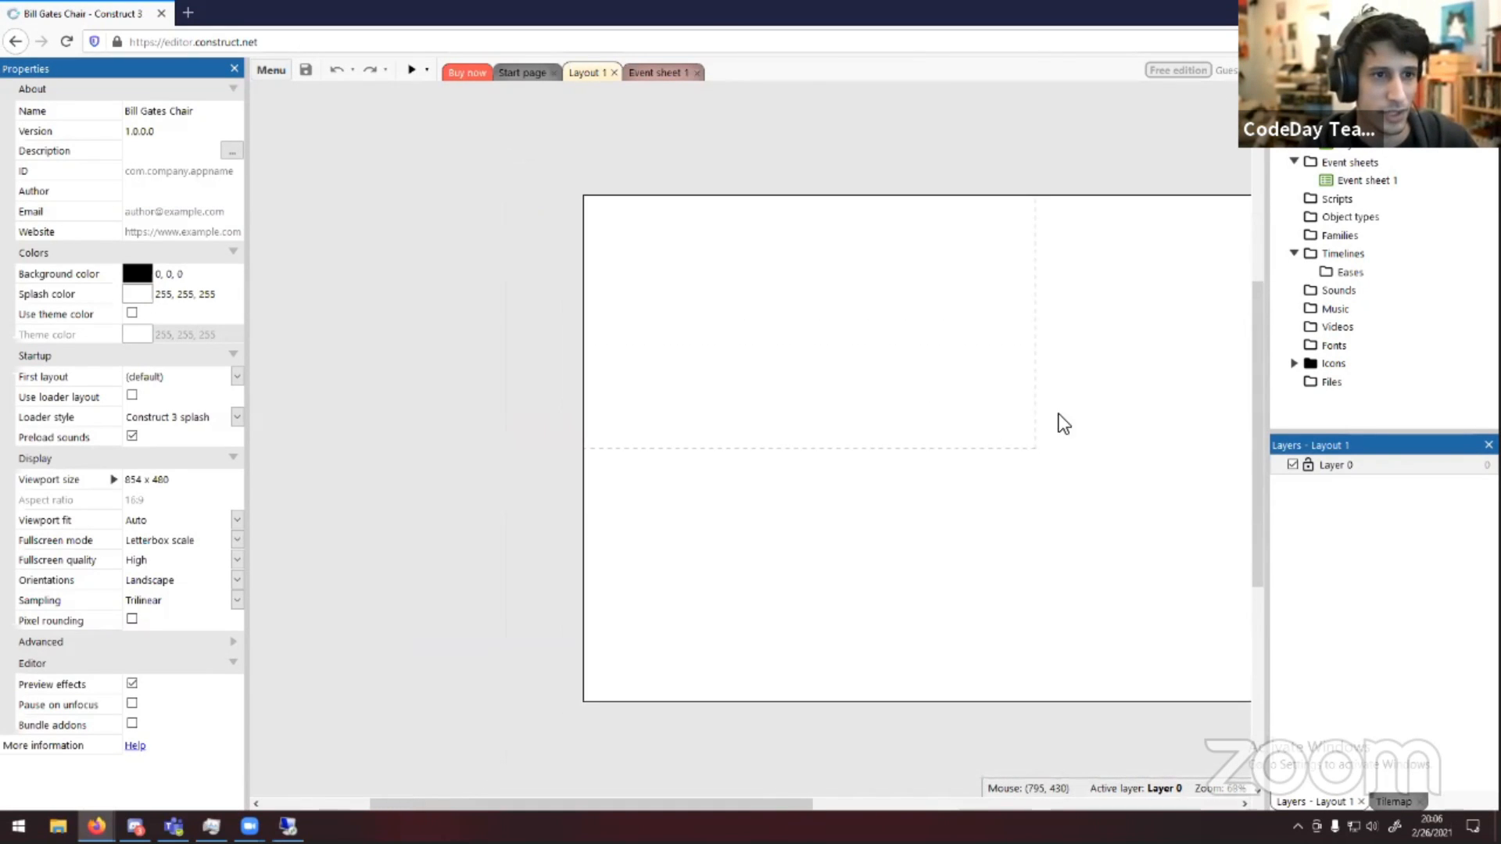
pyautogui.moveTo(1059, 422); pyautogui.dragTo(790, 405, button='middle')
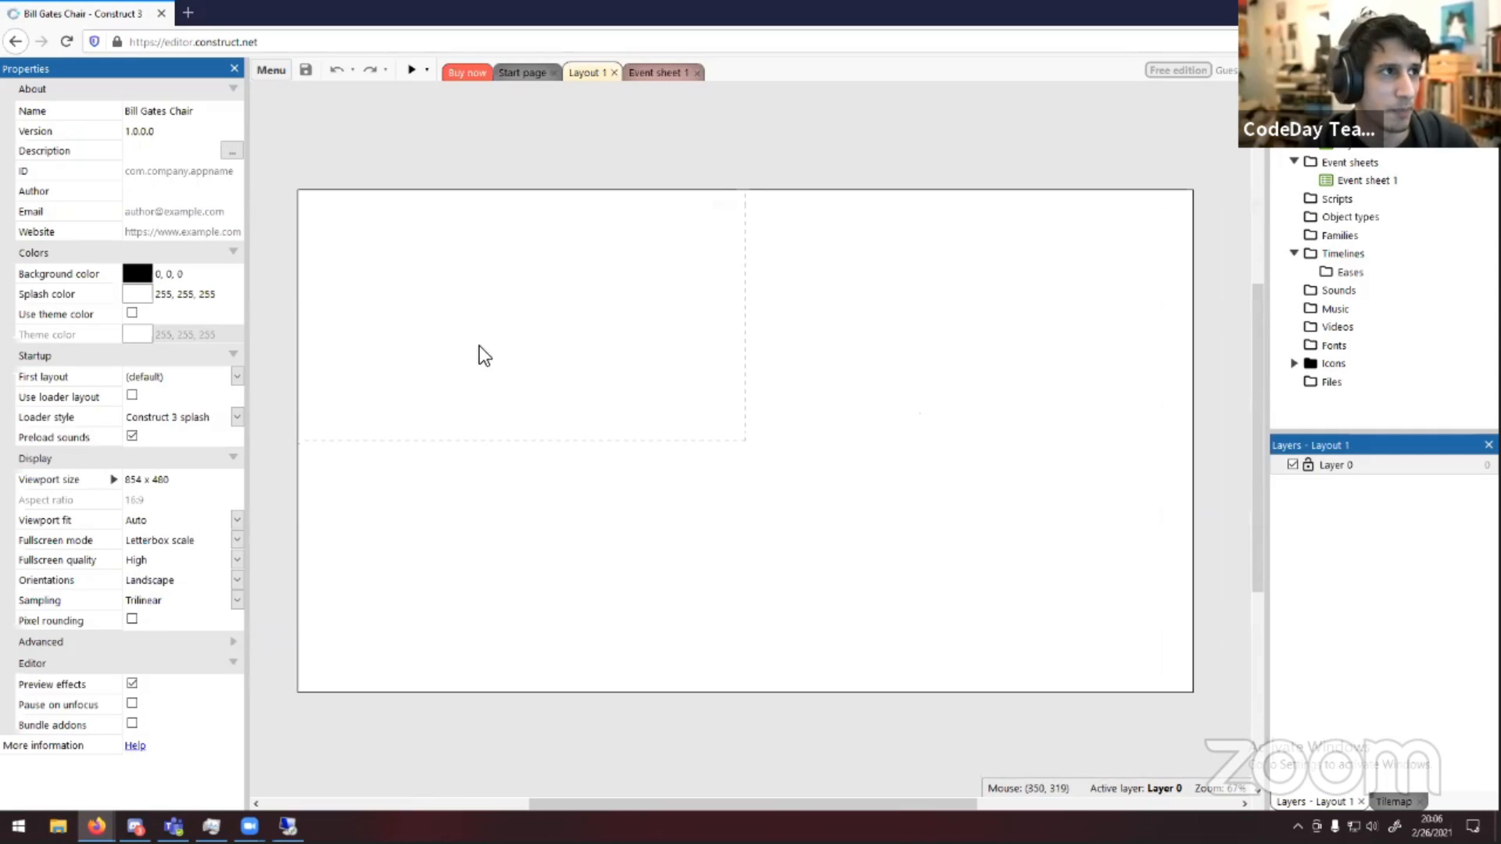
pyautogui.click(412, 70)
pyautogui.click(982, 523)
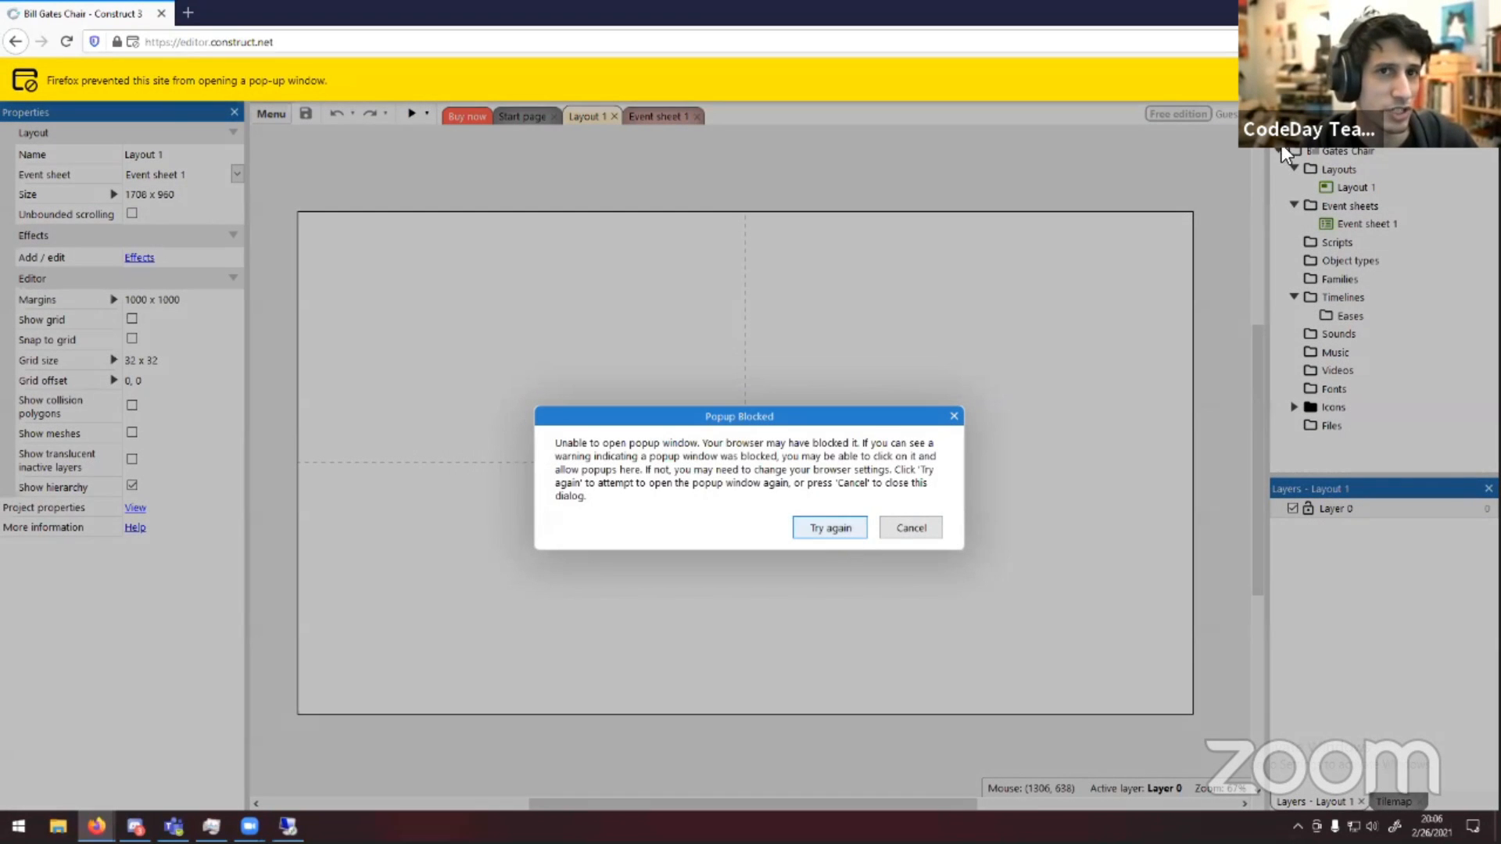
pyautogui.click(1429, 81)
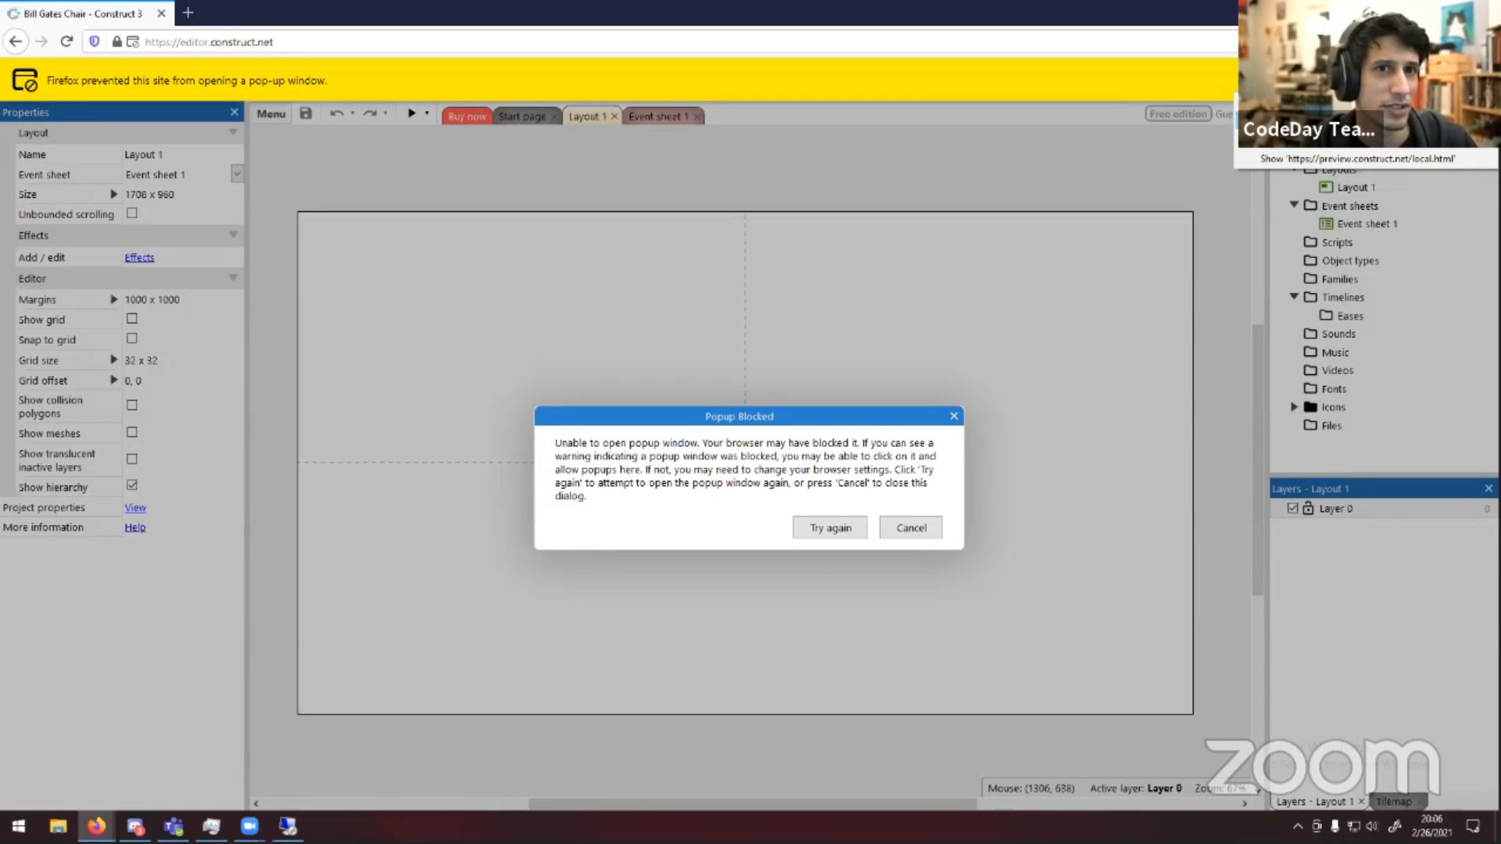
pyautogui.click(1360, 104)
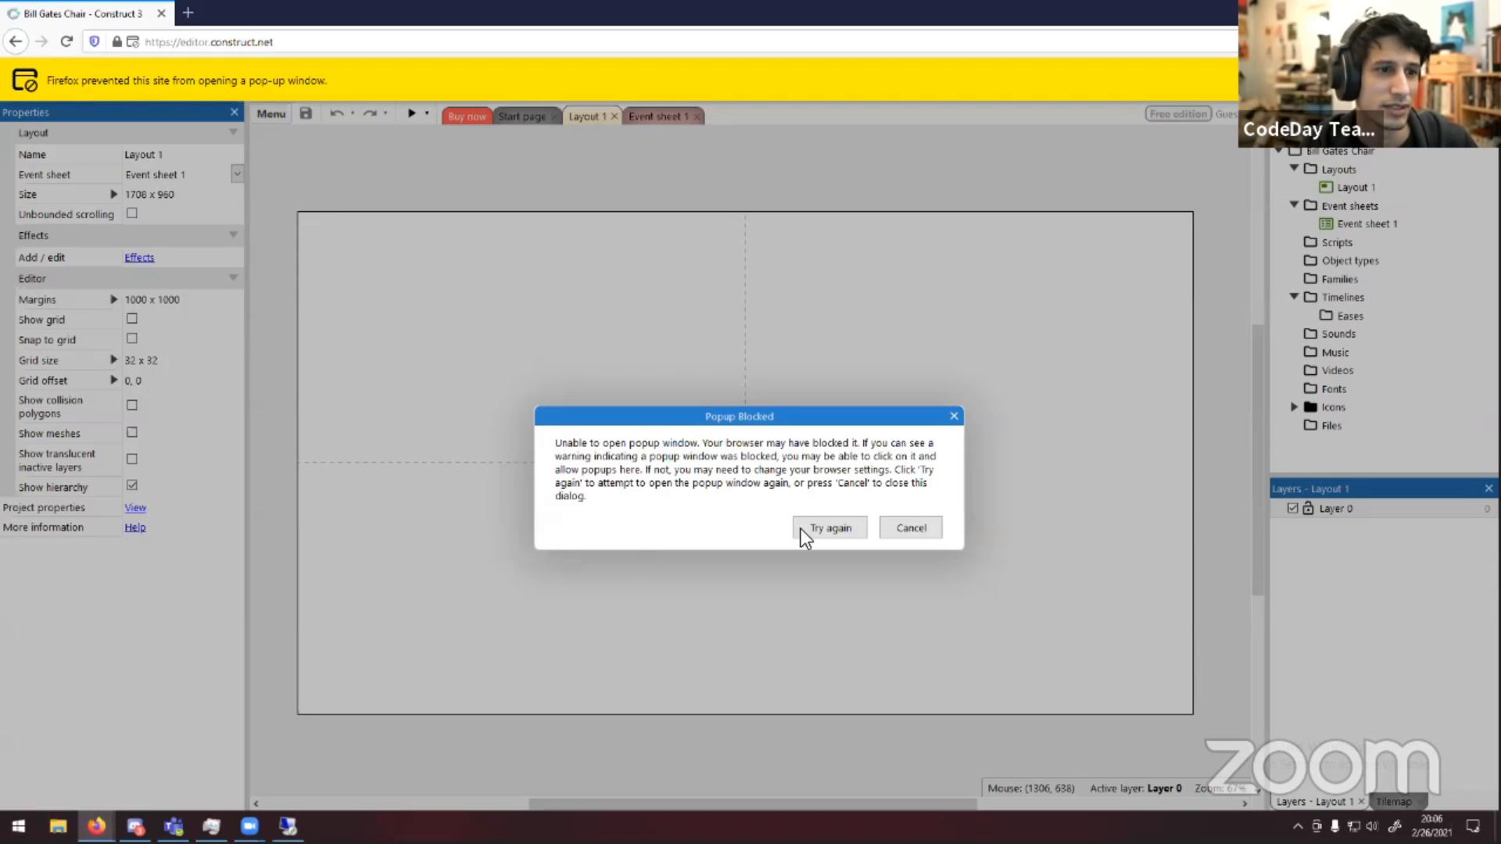
pyautogui.click(832, 527)
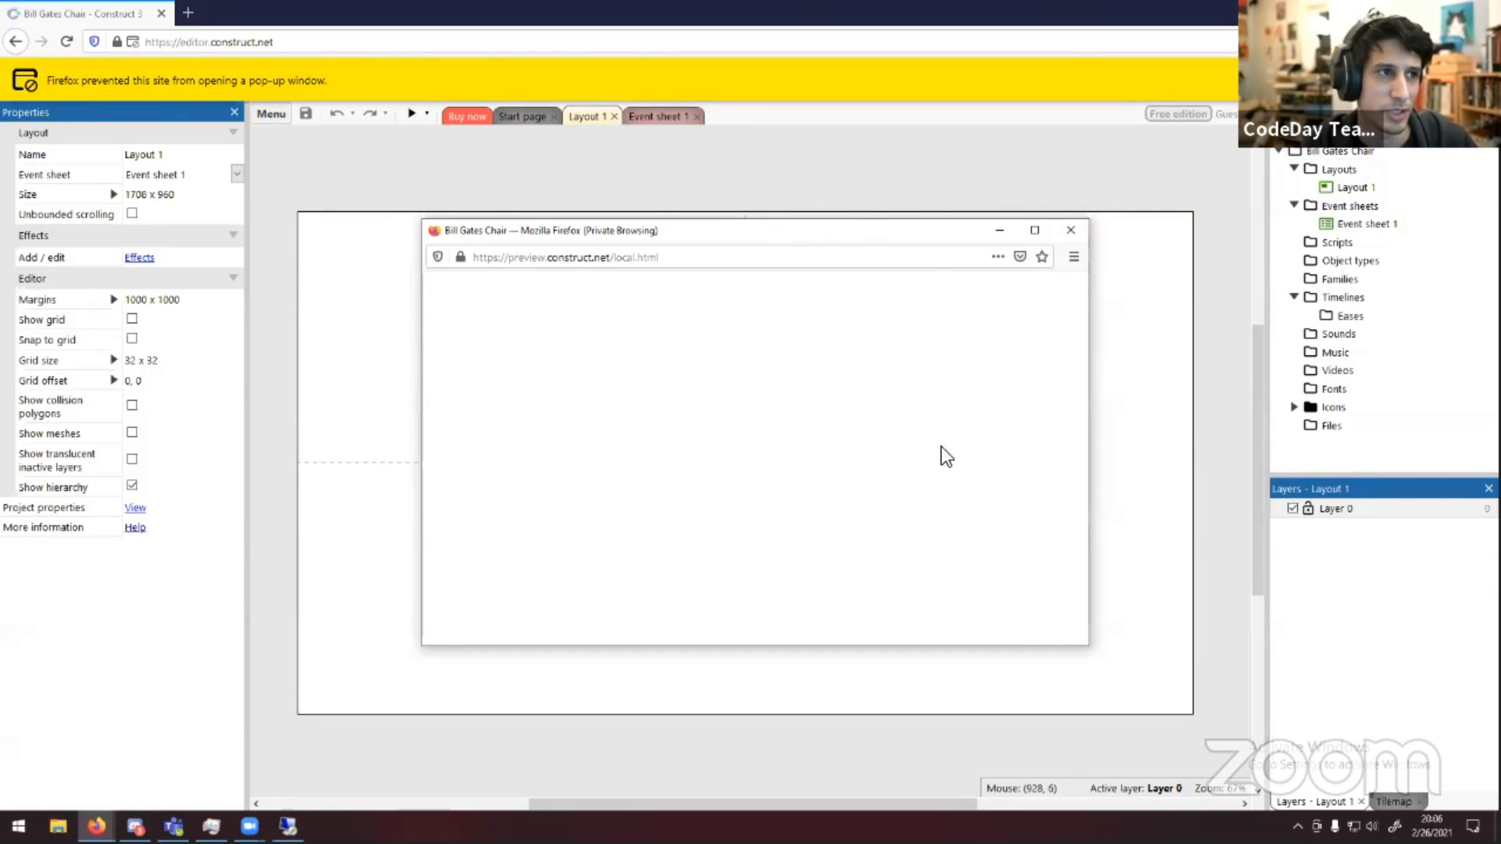
pyautogui.click(1069, 231)
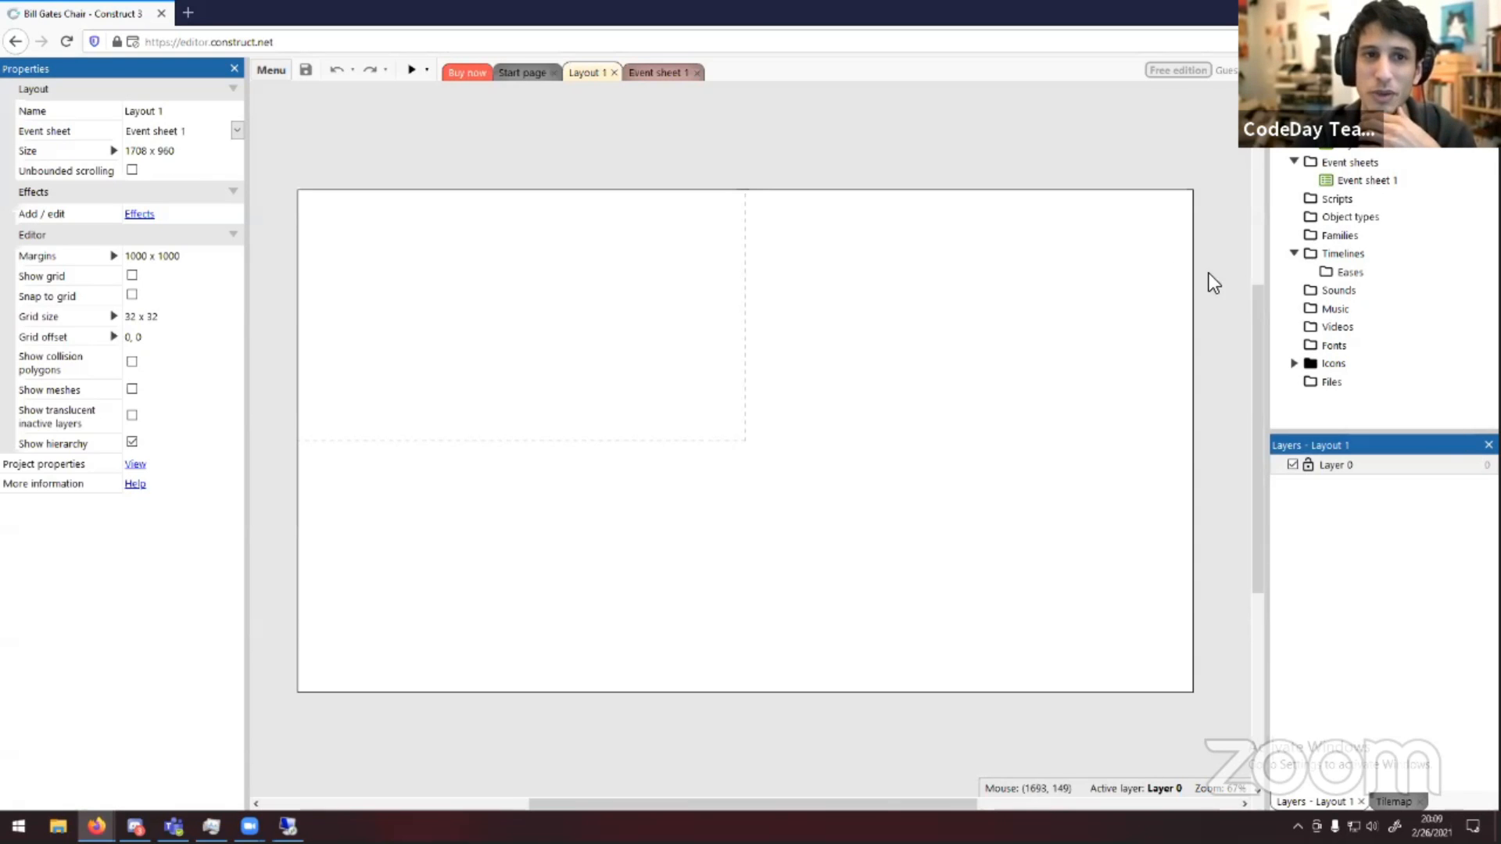
# Add a new Sprite object type named Bill to the project
pyautogui.rightClick(1324, 217)
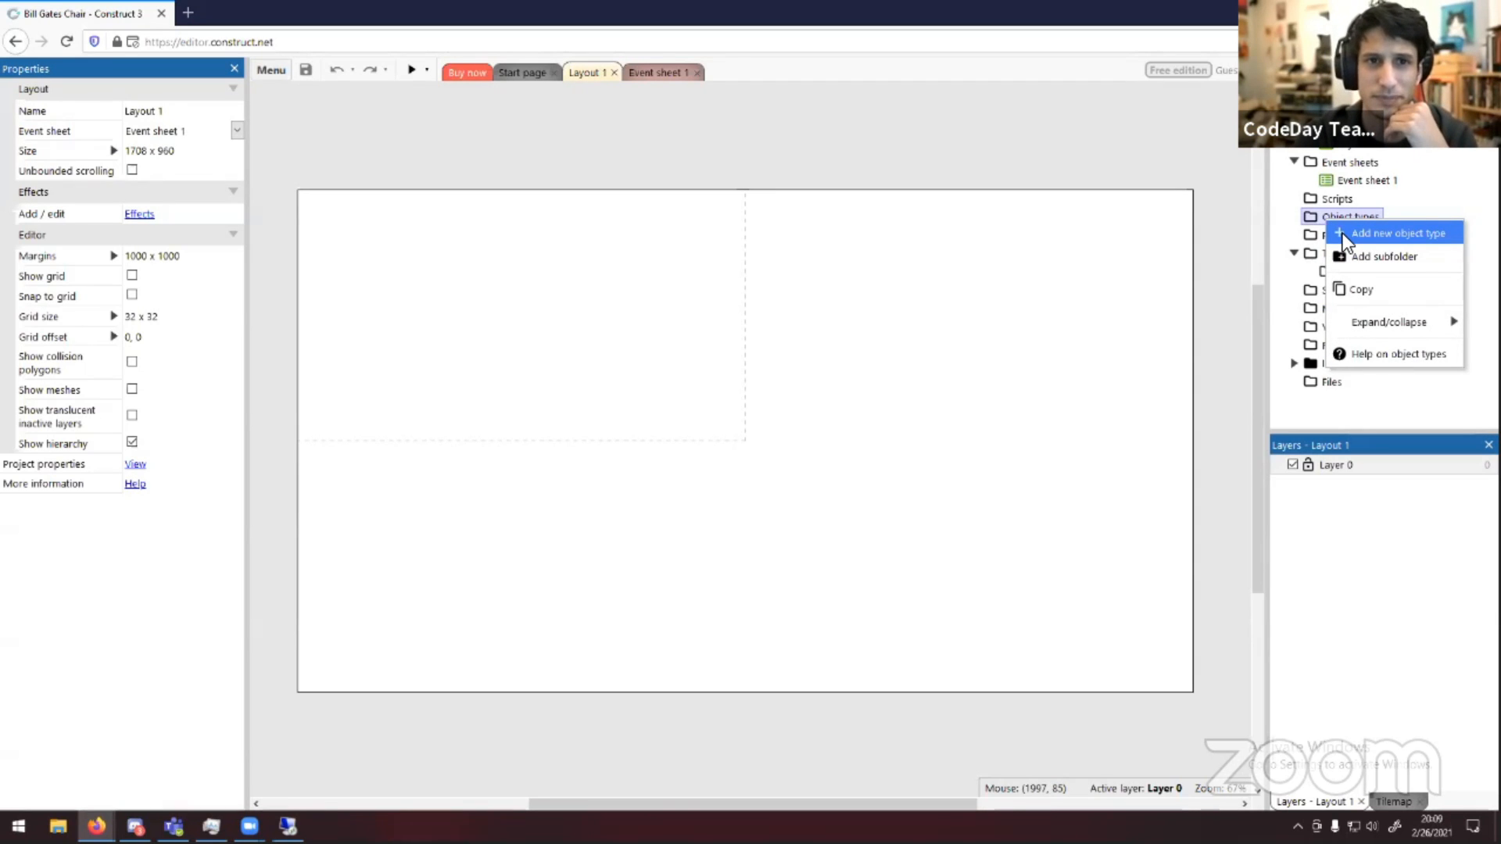
pyautogui.click(1343, 233)
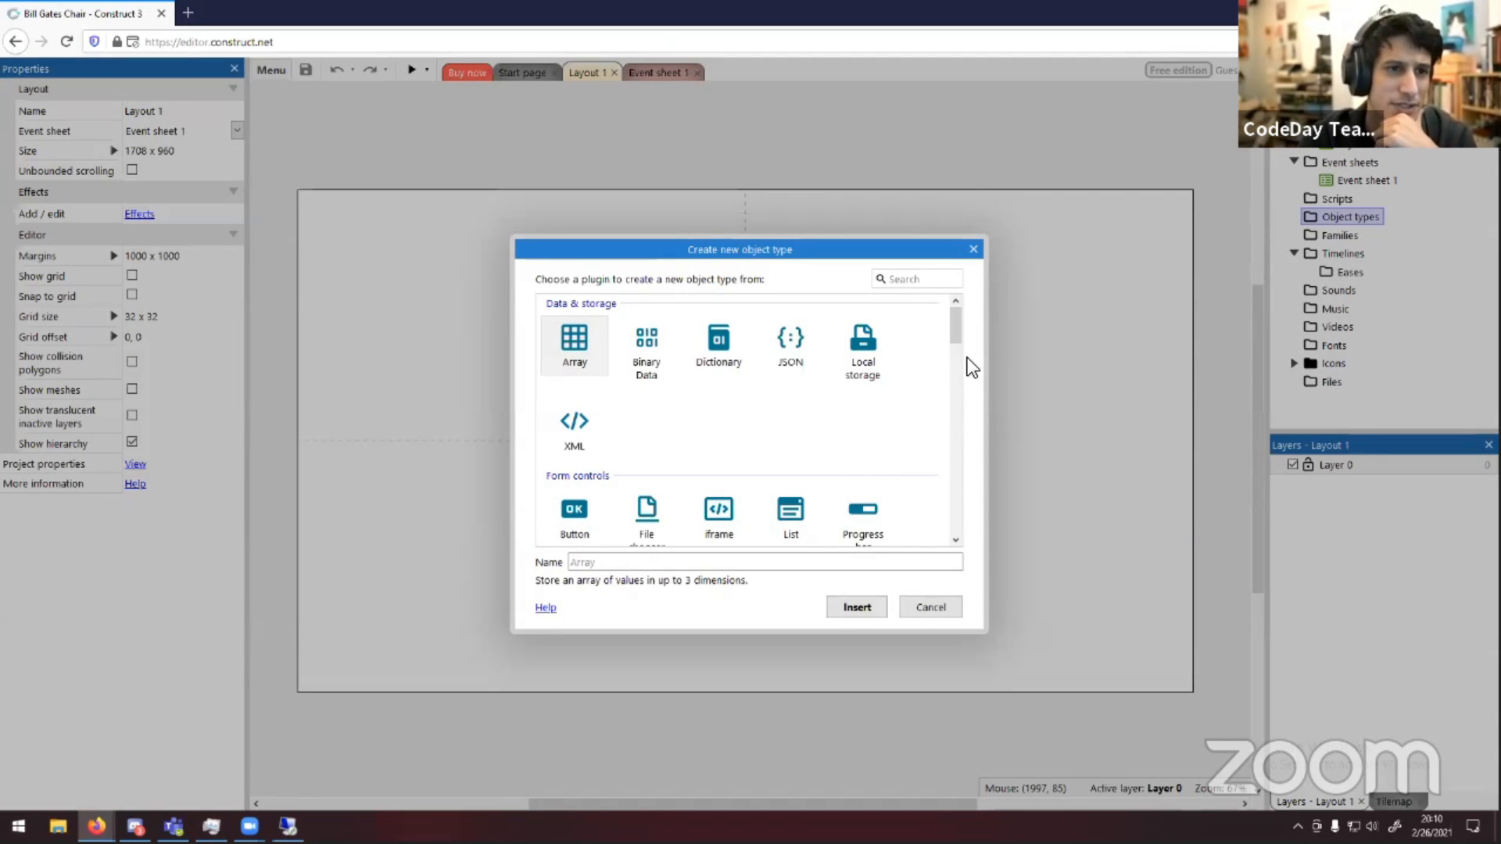
pyautogui.moveTo(955, 332); pyautogui.dragTo(963, 526)
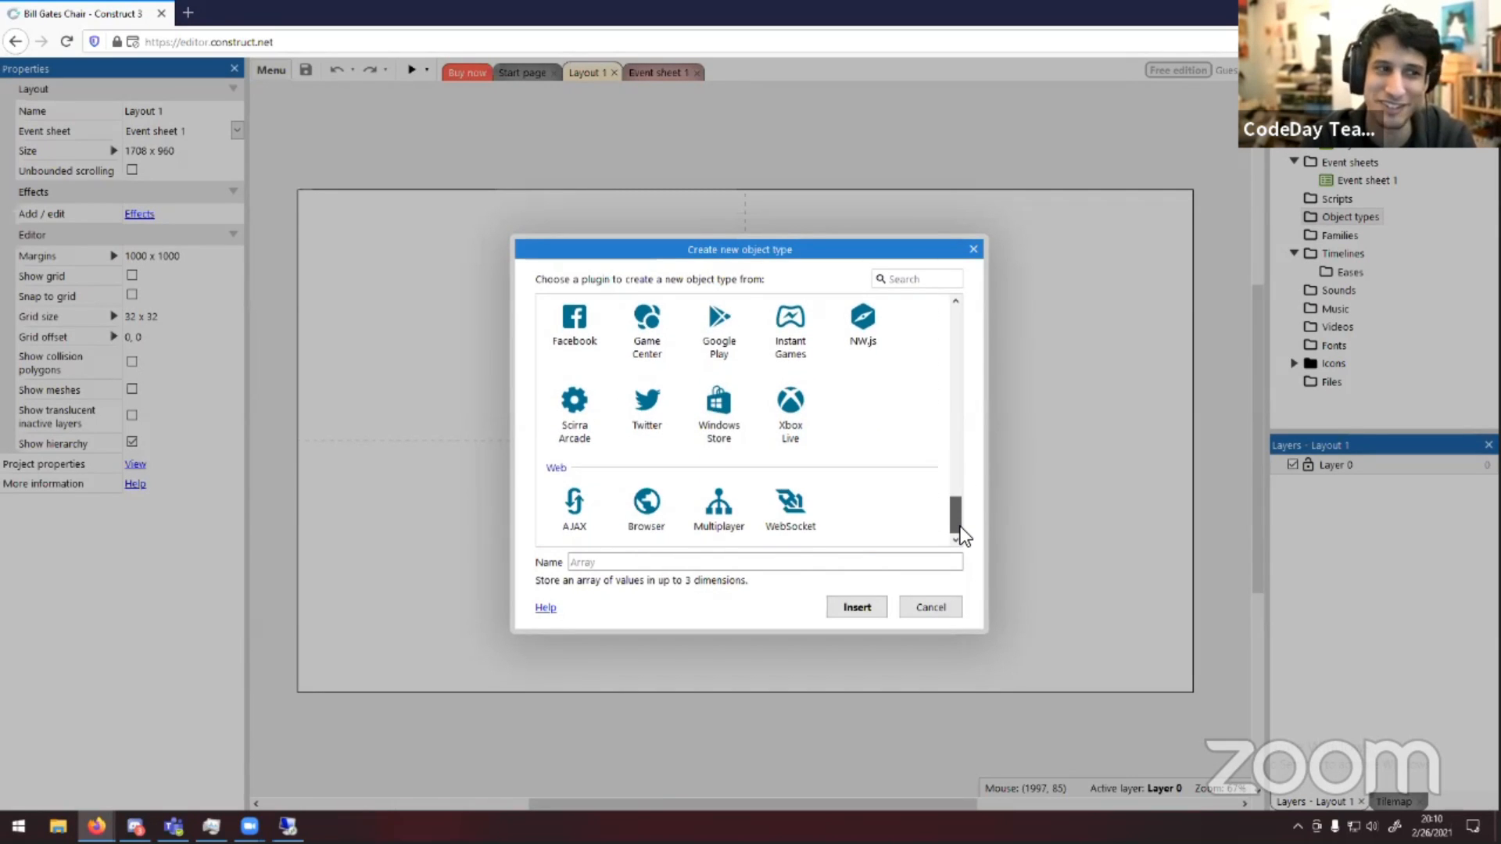
pyautogui.moveTo(964, 524); pyautogui.dragTo(974, 383)
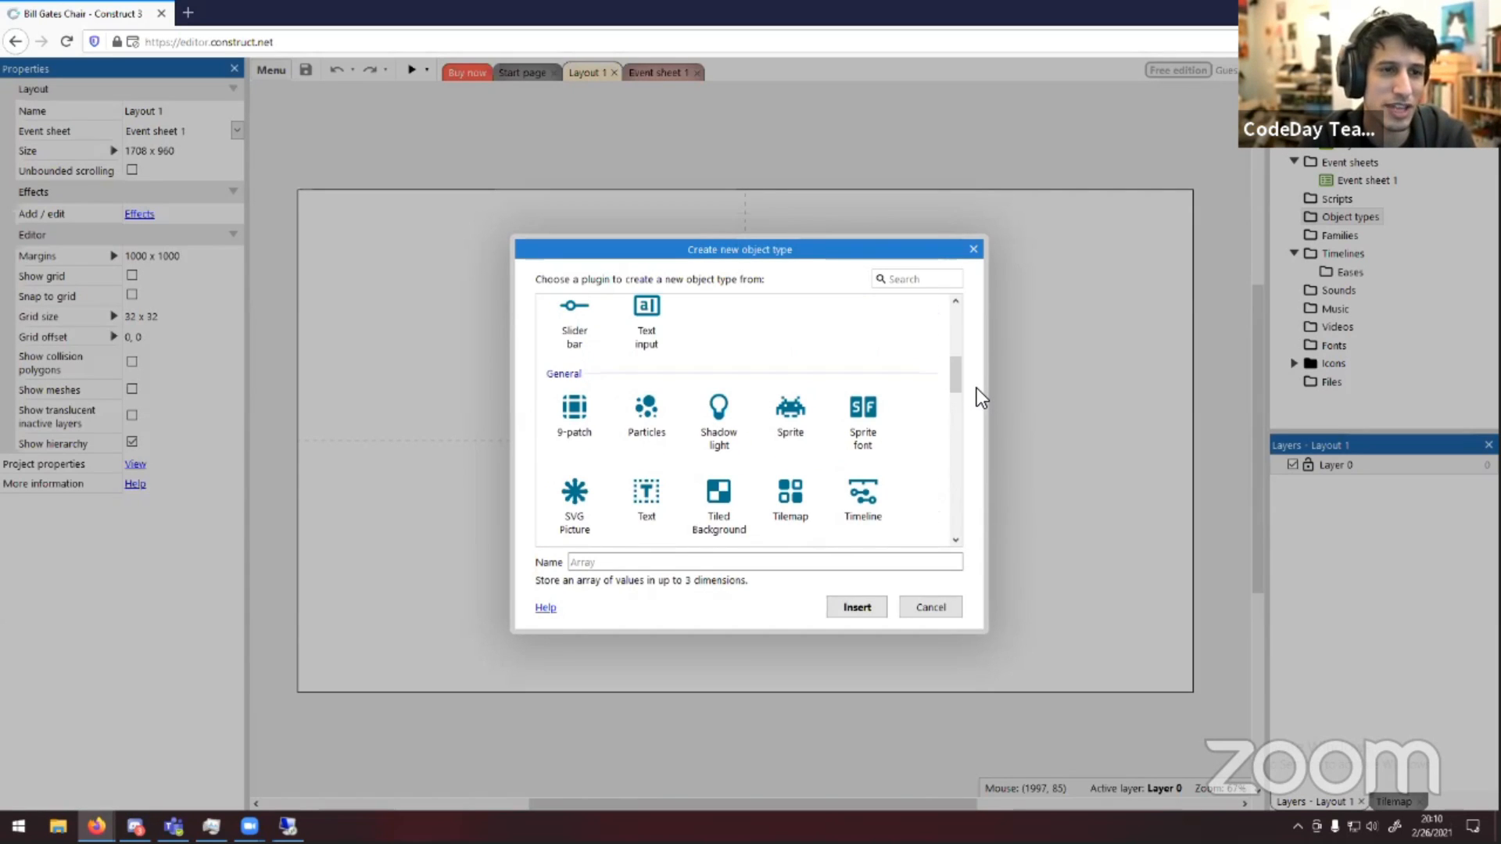
pyautogui.click(805, 433)
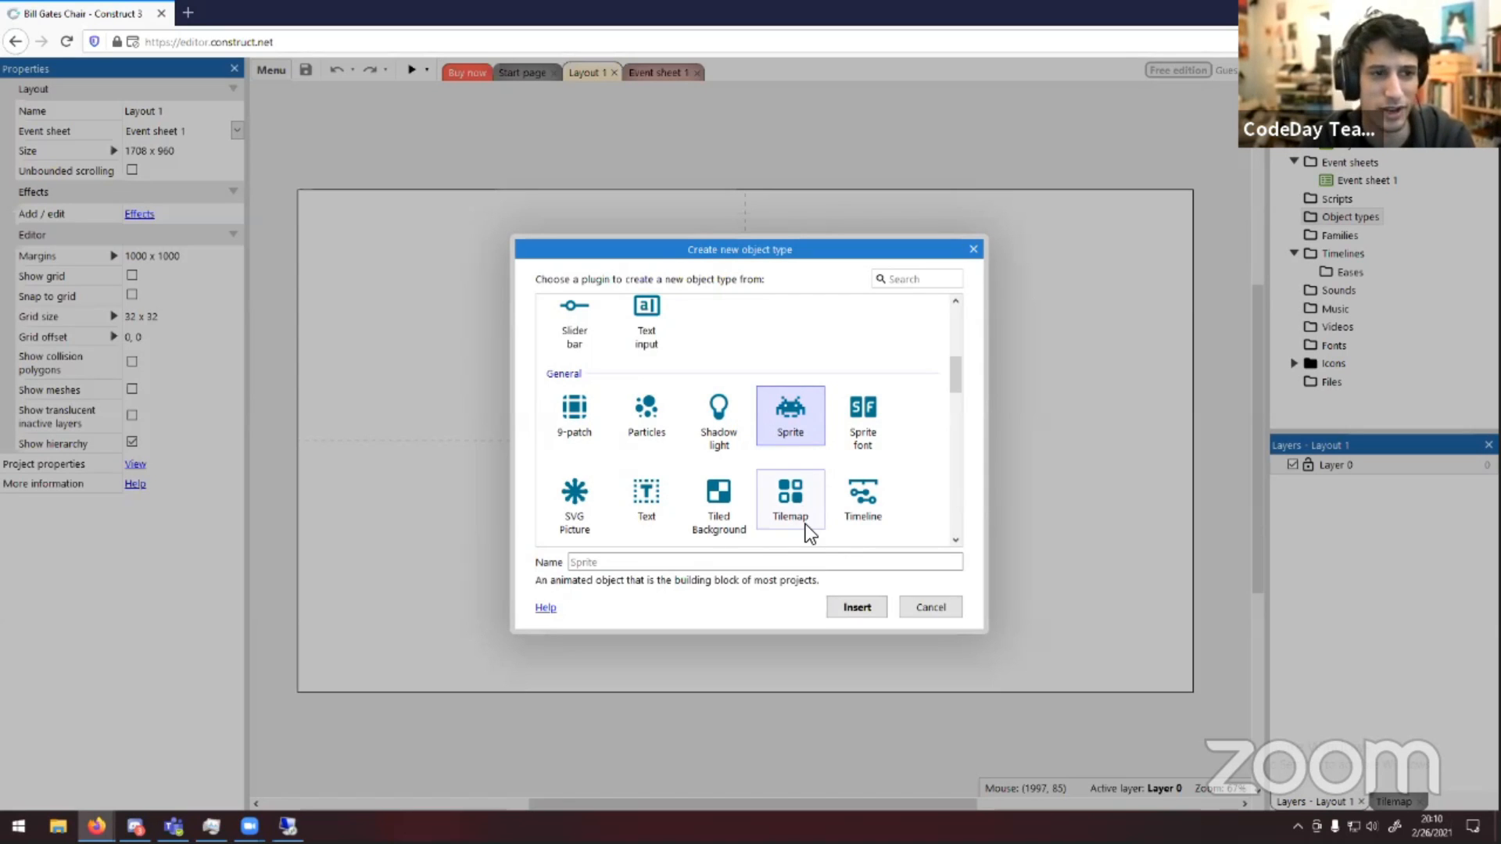
pyautogui.click(842, 564)
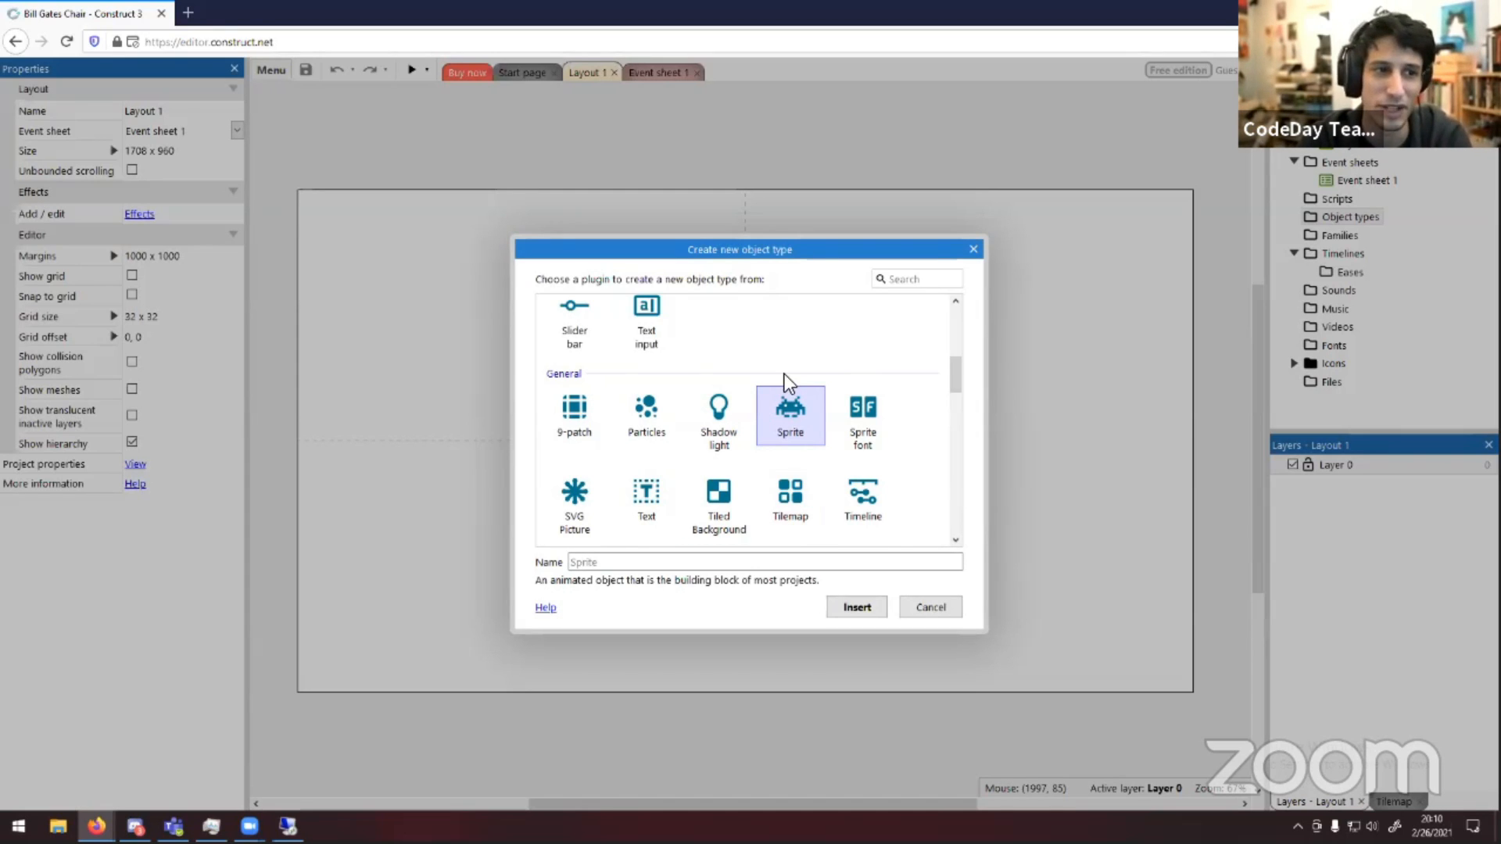
pyautogui.click(750, 562)
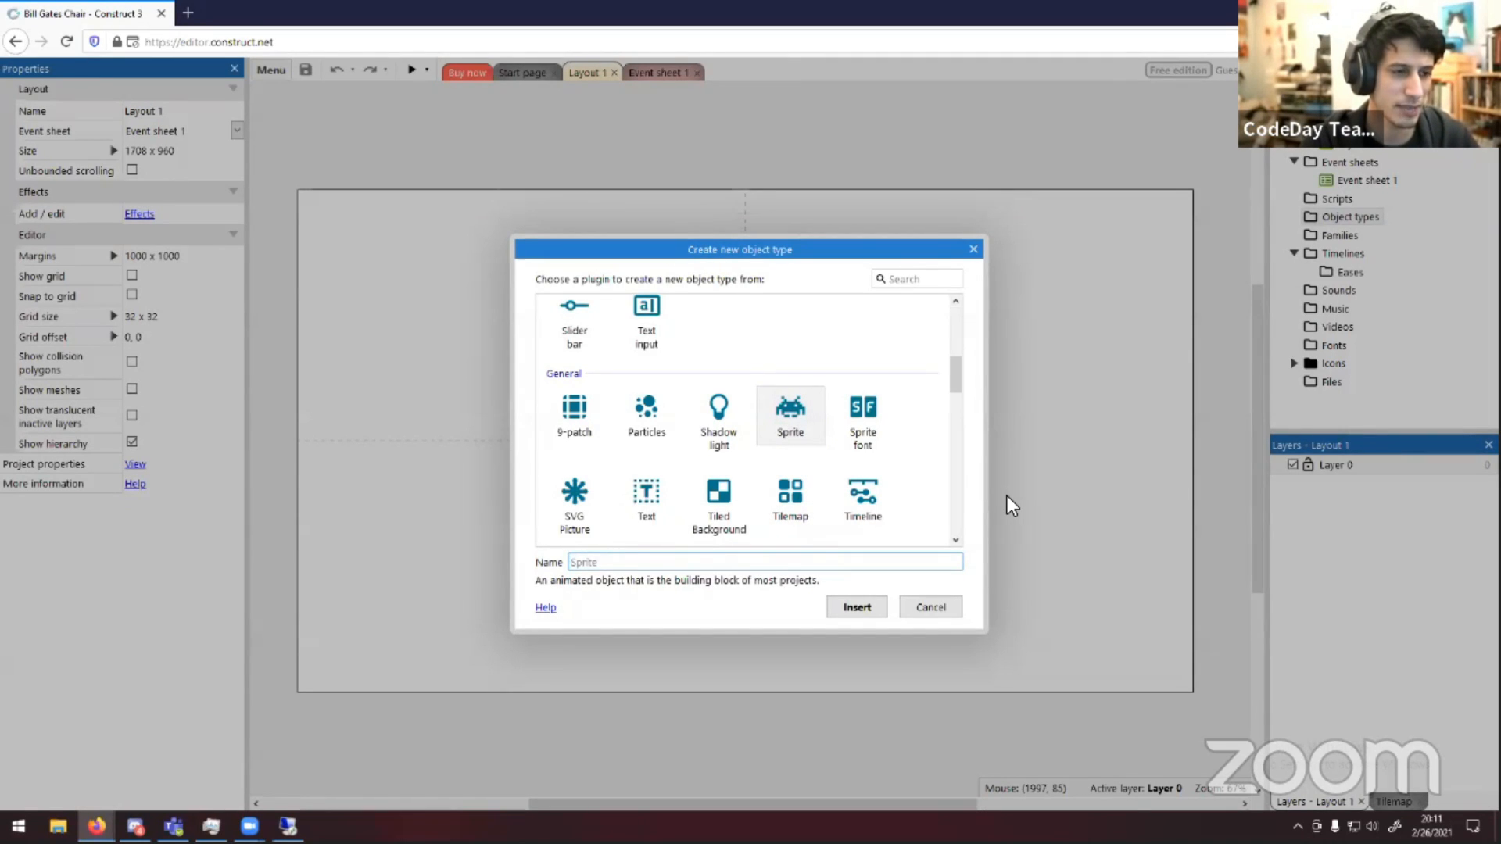
pyautogui.write('Bill')
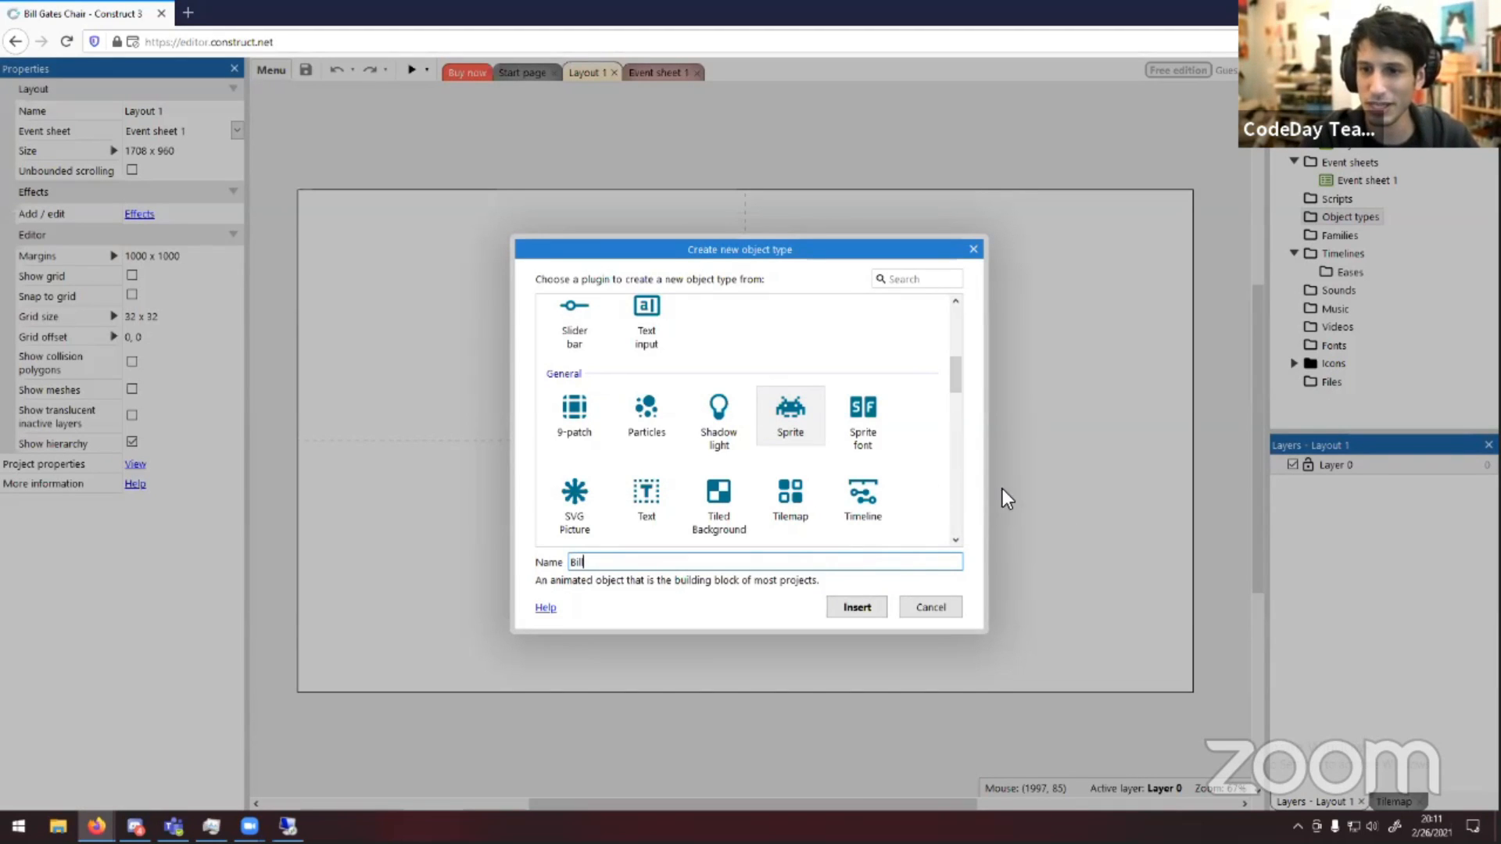
pyautogui.click(866, 609)
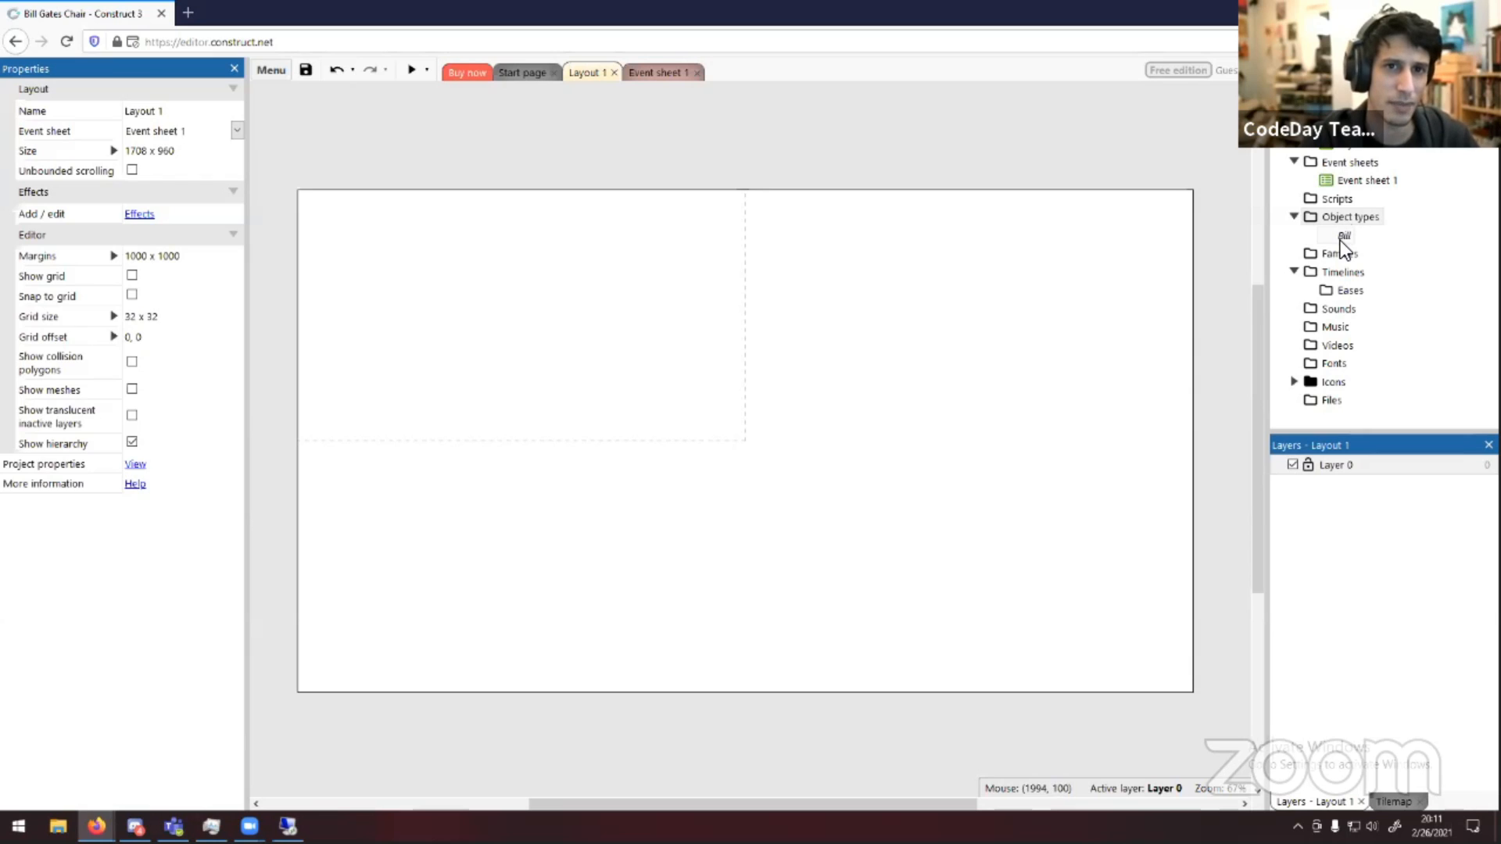
pyautogui.click(1341, 232)
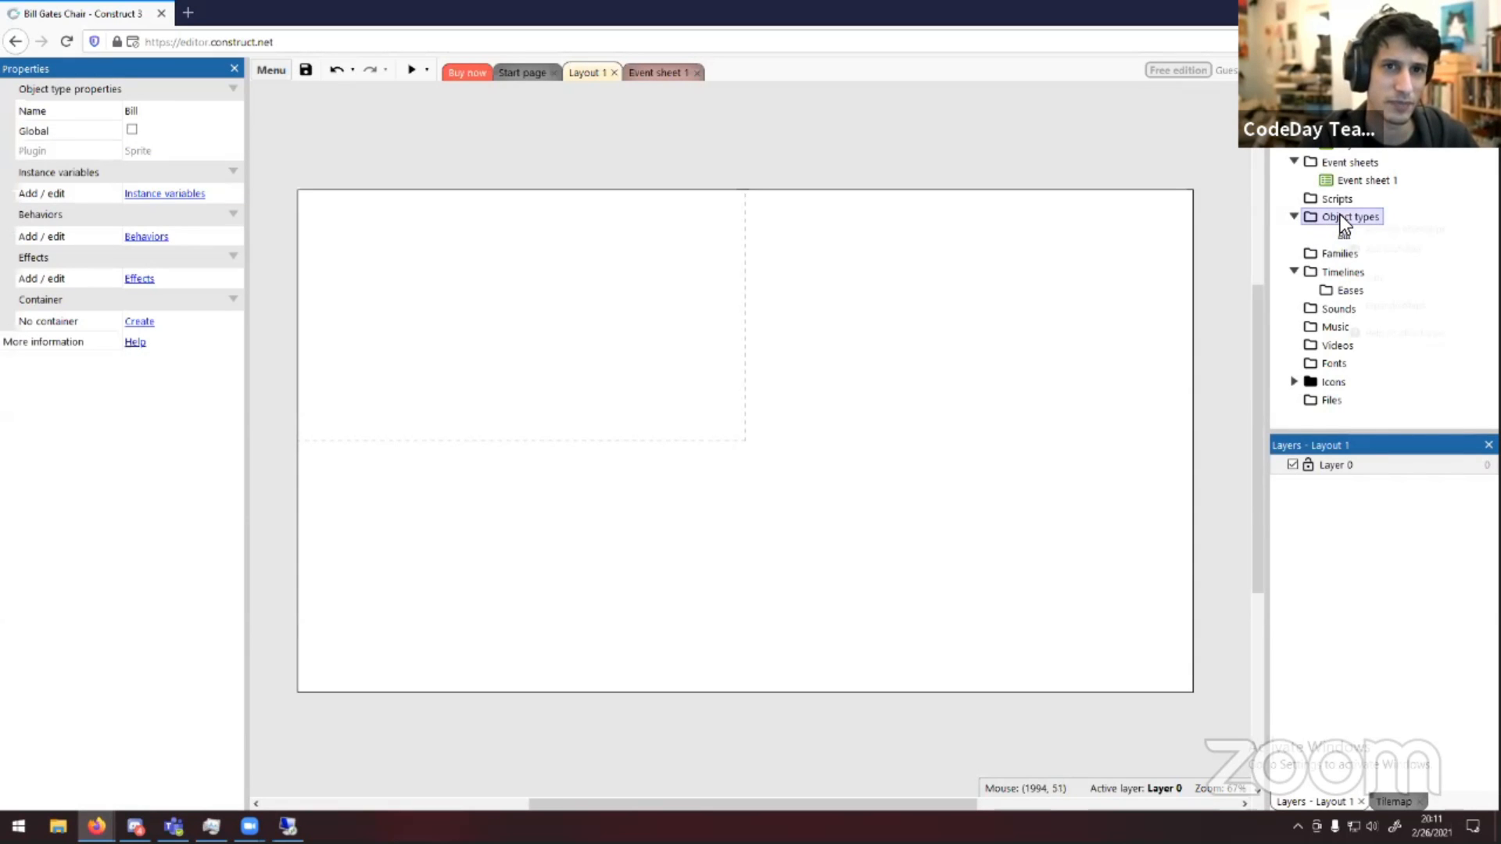
pyautogui.rightClick(1340, 215)
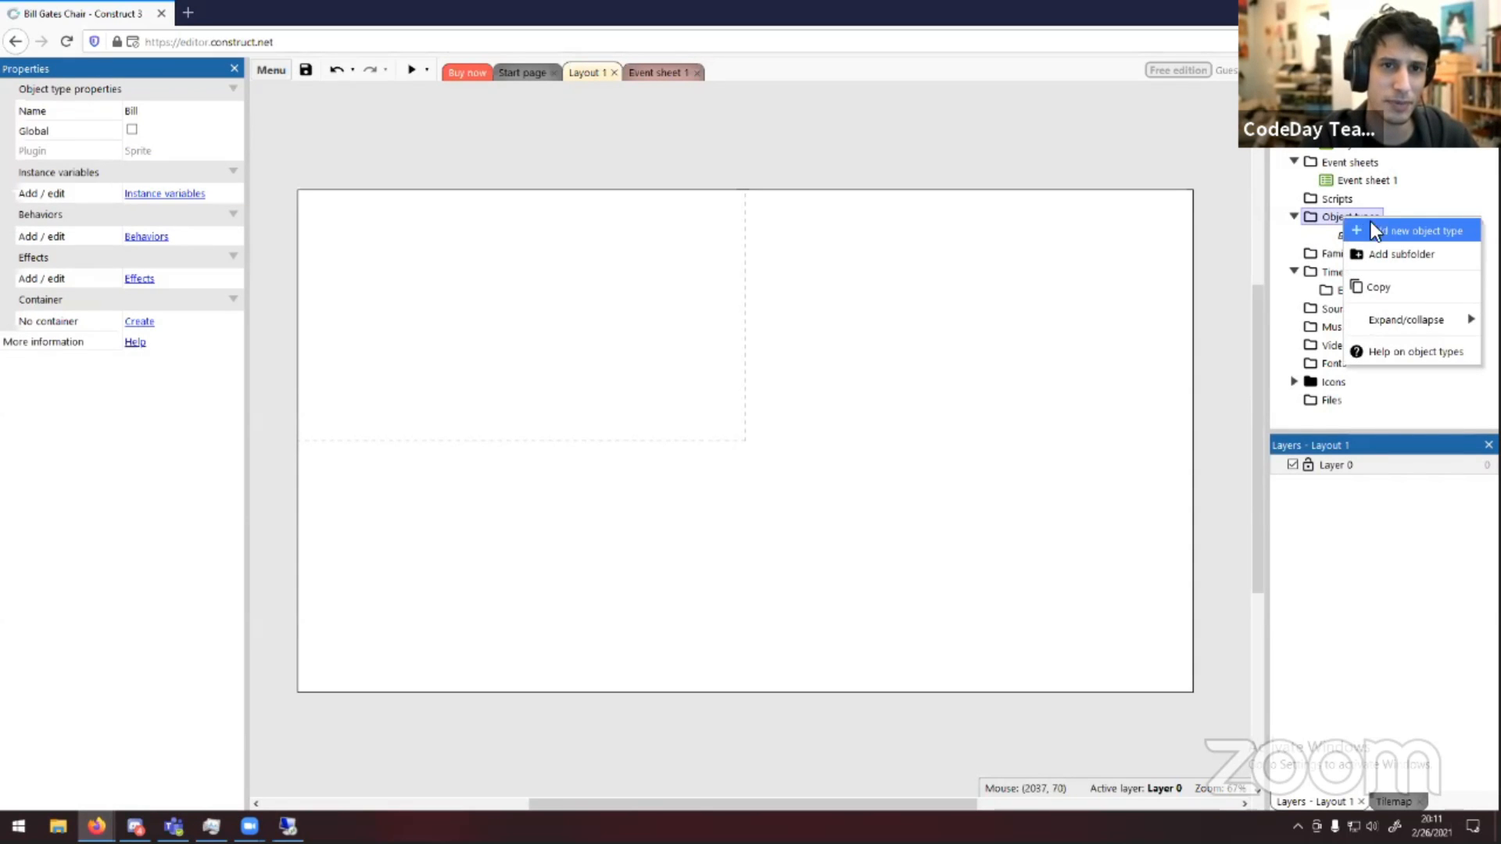
pyautogui.click(1428, 209)
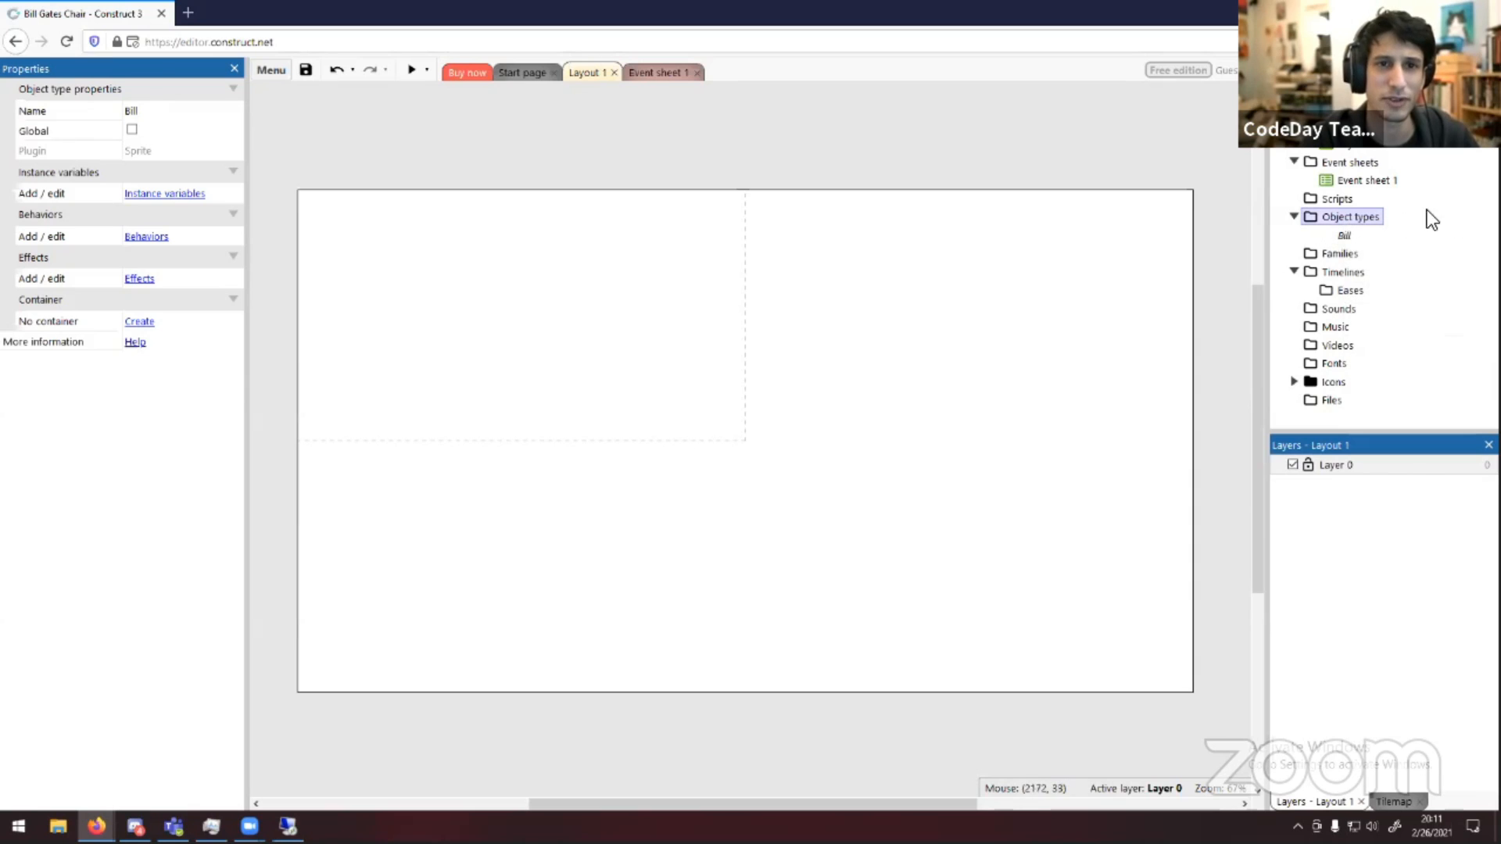
pyautogui.click(1339, 233)
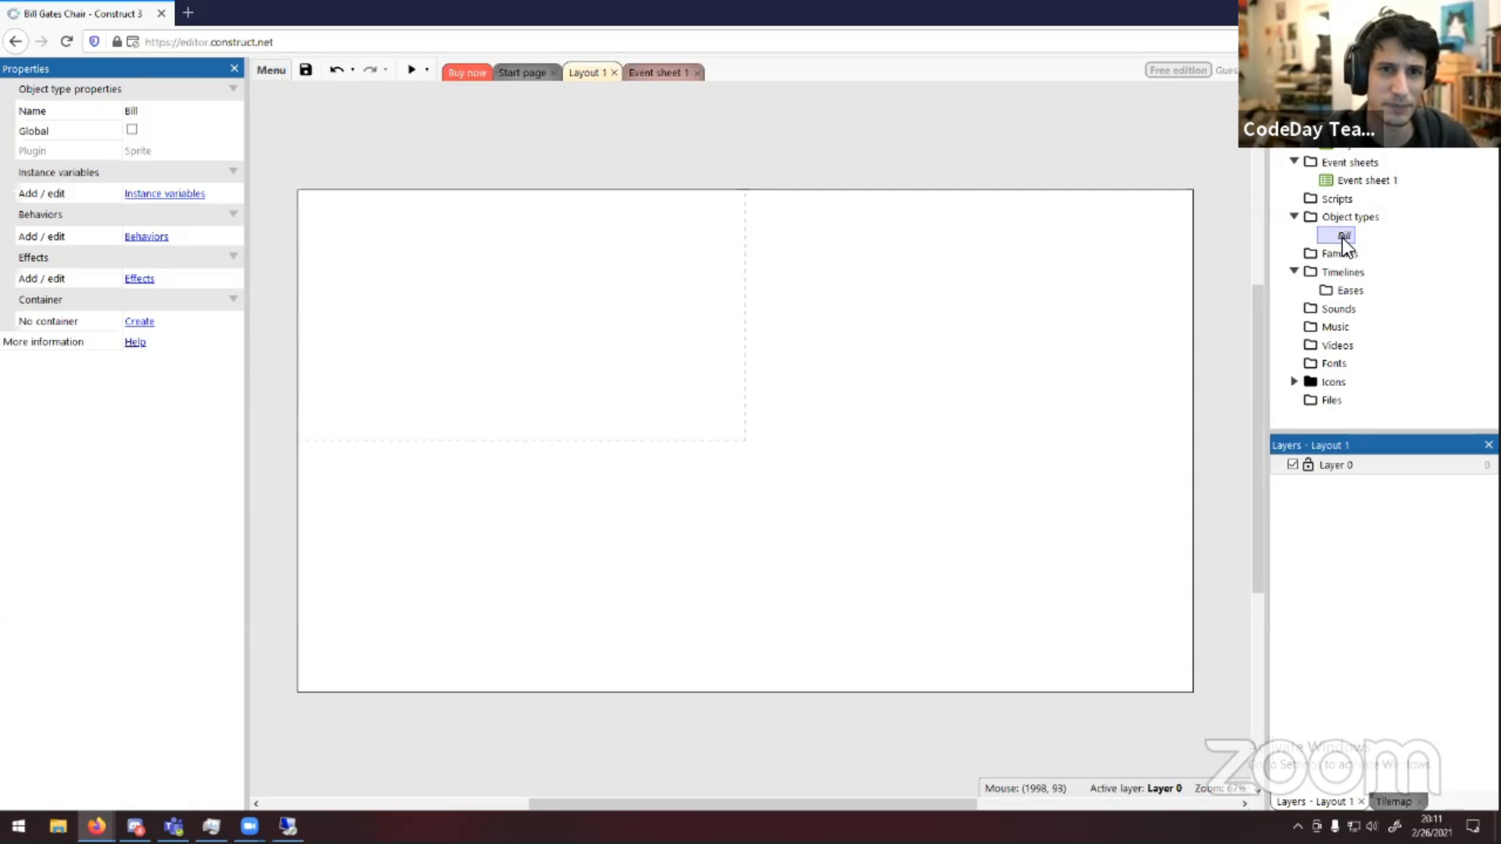
pyautogui.doubleClick(1342, 238)
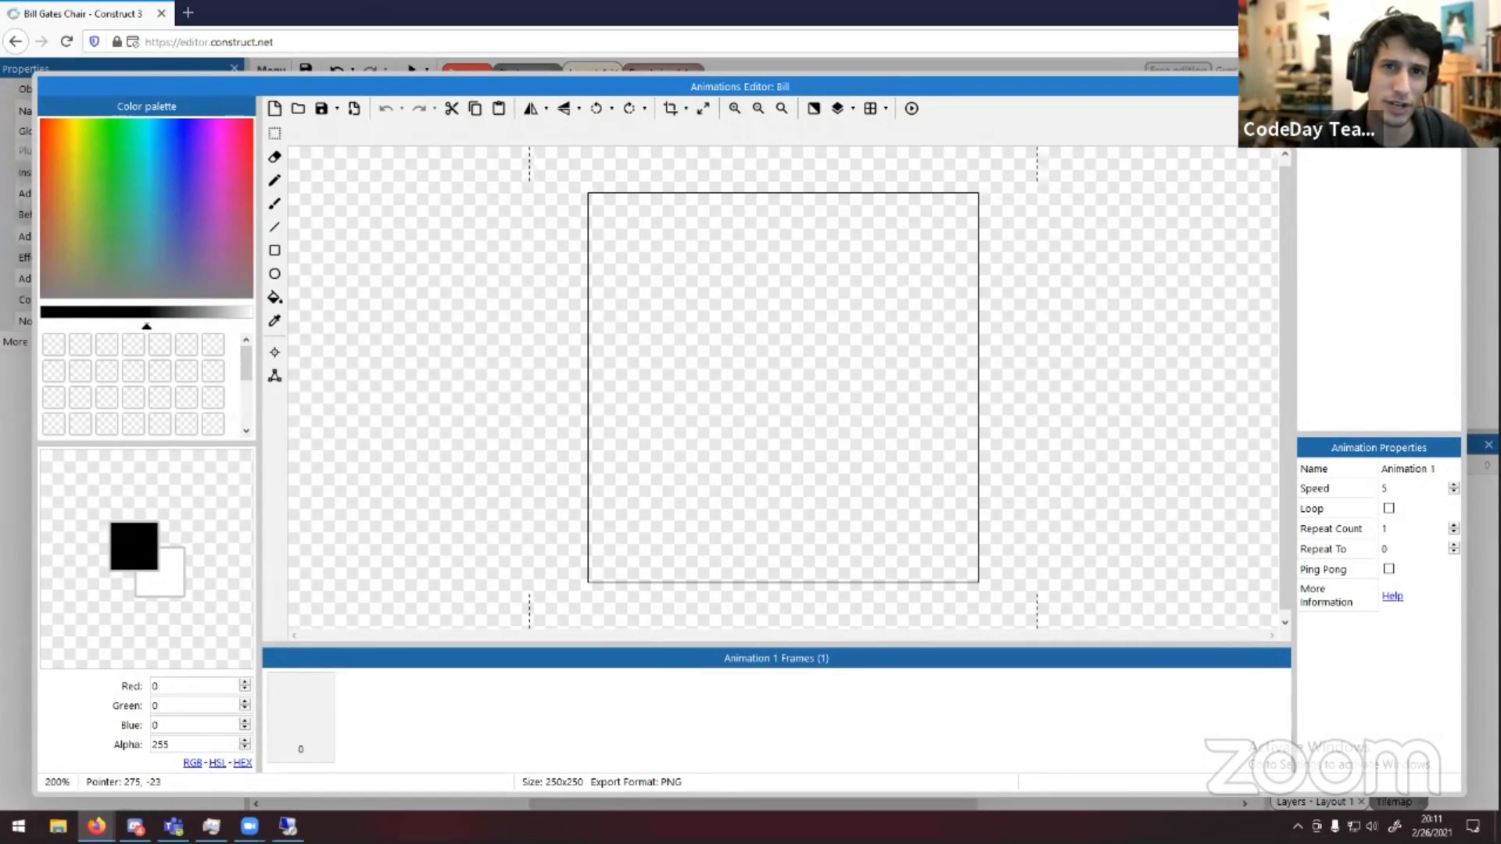
pyautogui.click(1450, 86)
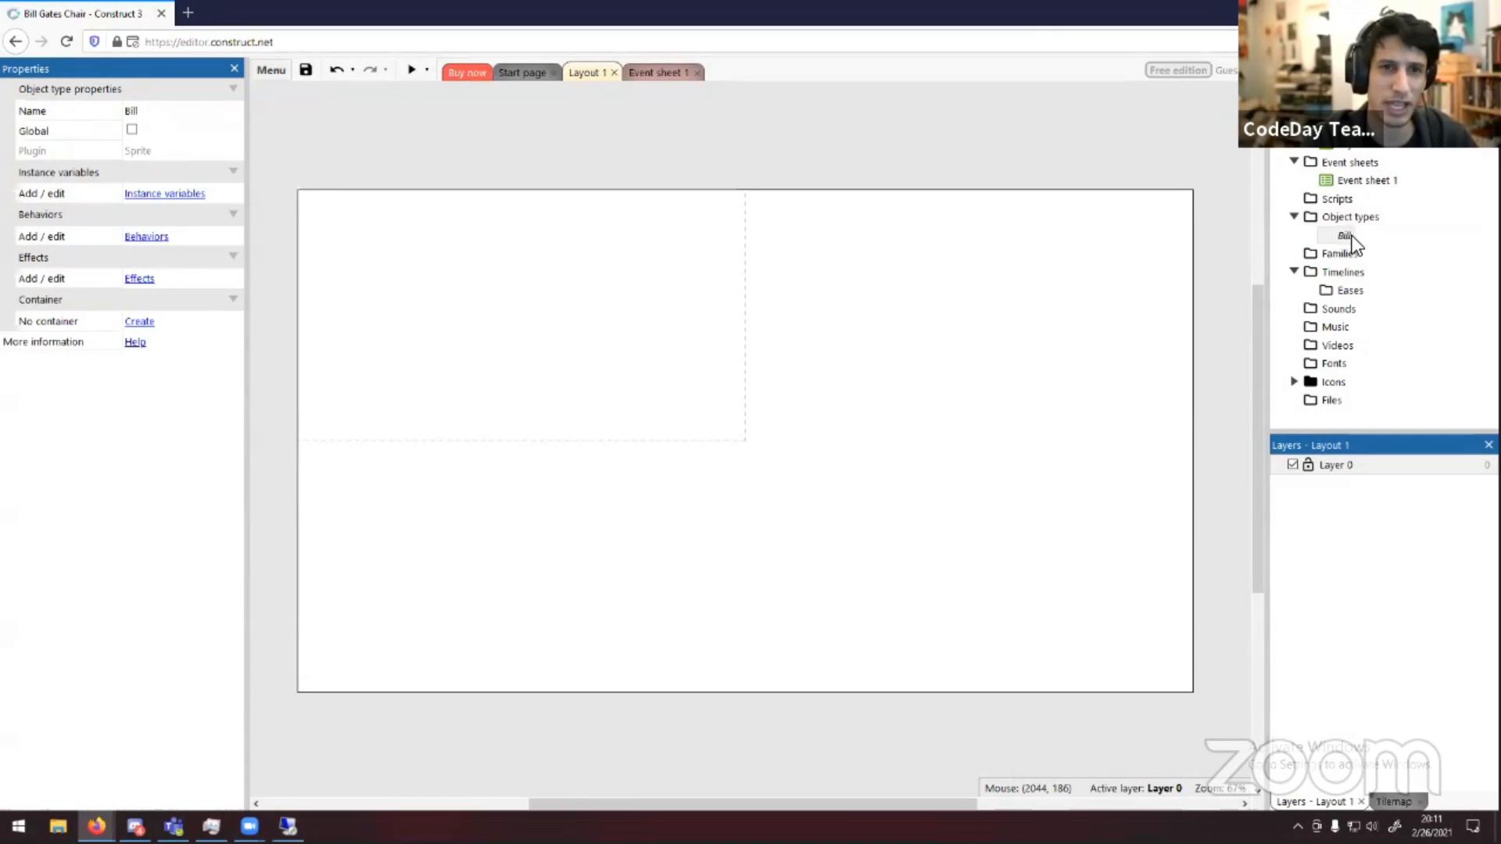
pyautogui.click(1101, 336)
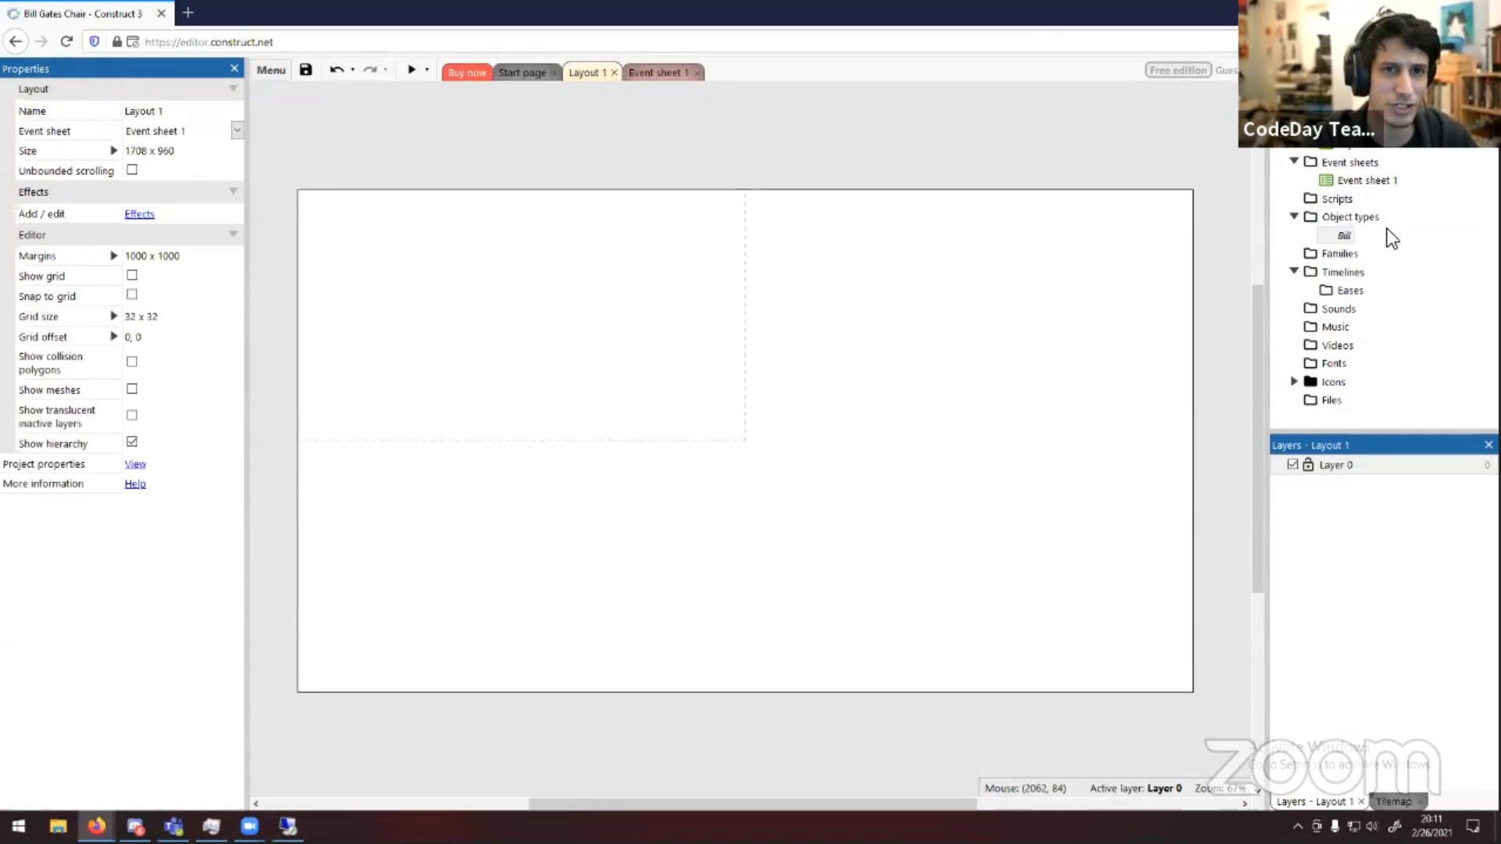
# Open the Bill sprite in the animations editor, select the brush tool and pick a green colour
pyautogui.doubleClick(1340, 236)
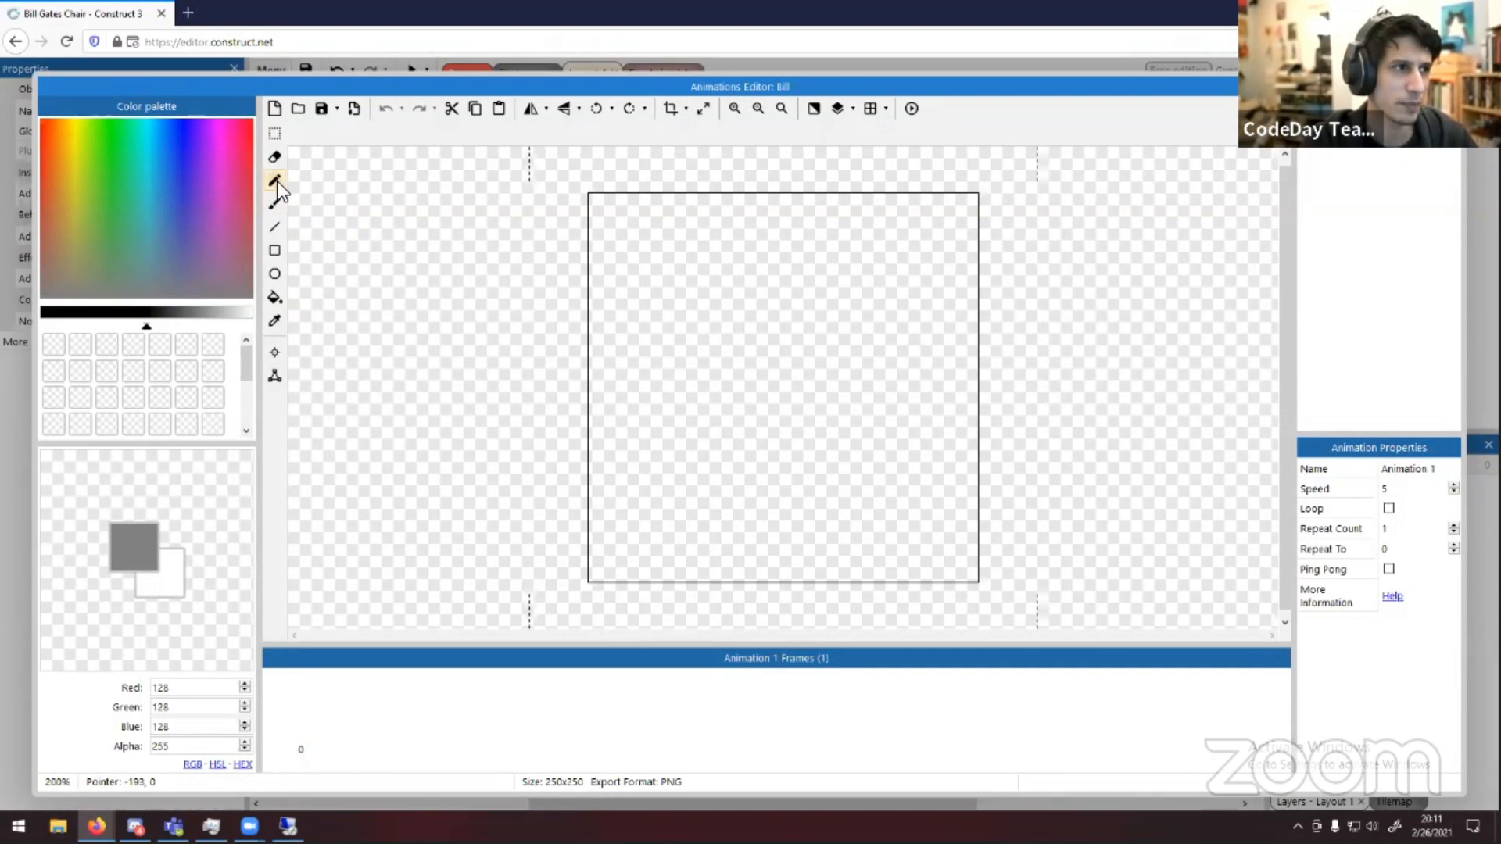
pyautogui.click(276, 204)
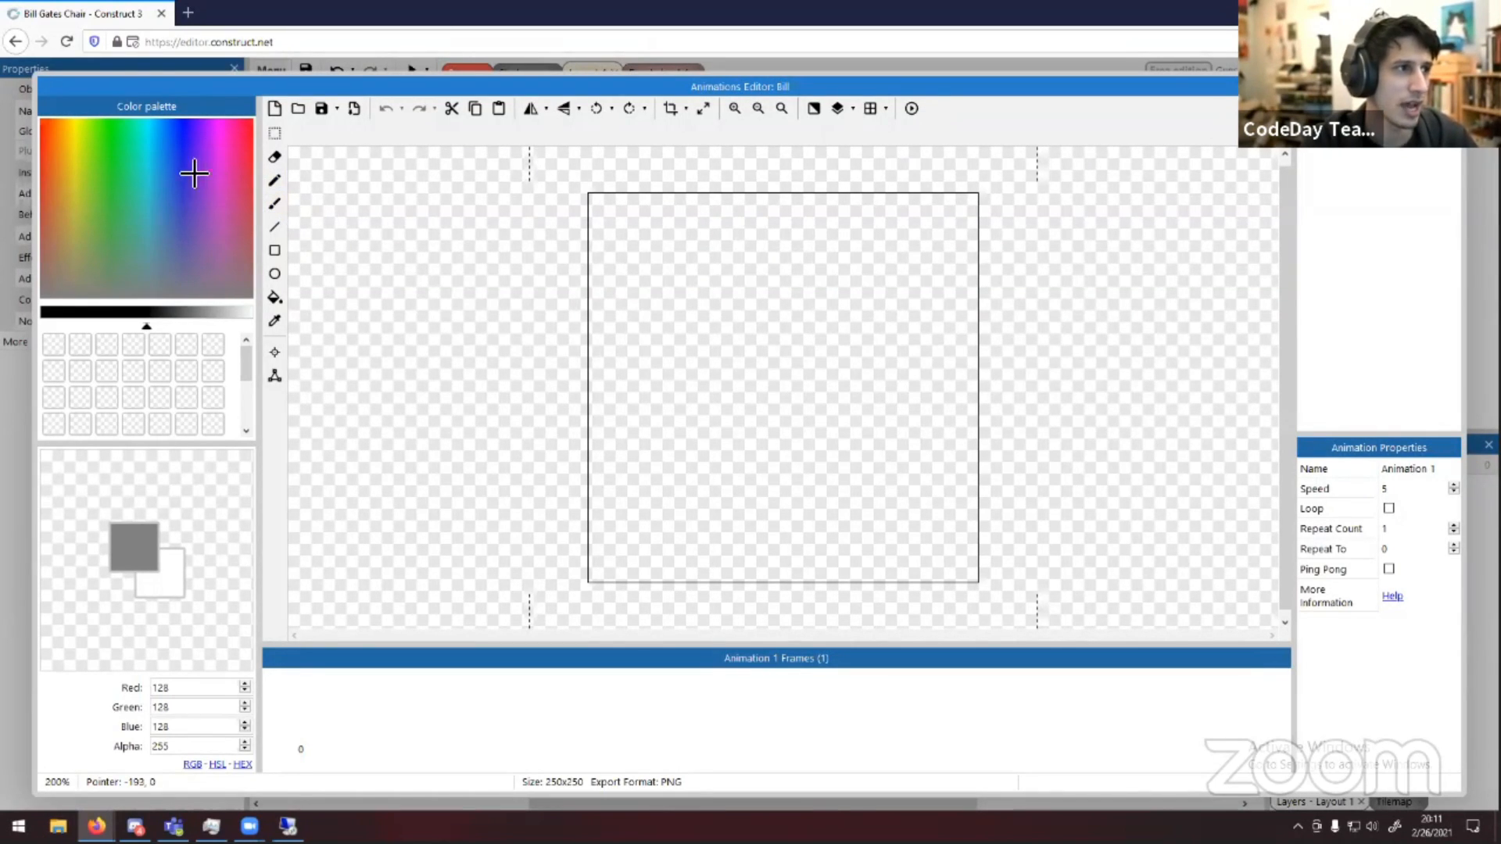
pyautogui.click(123, 148)
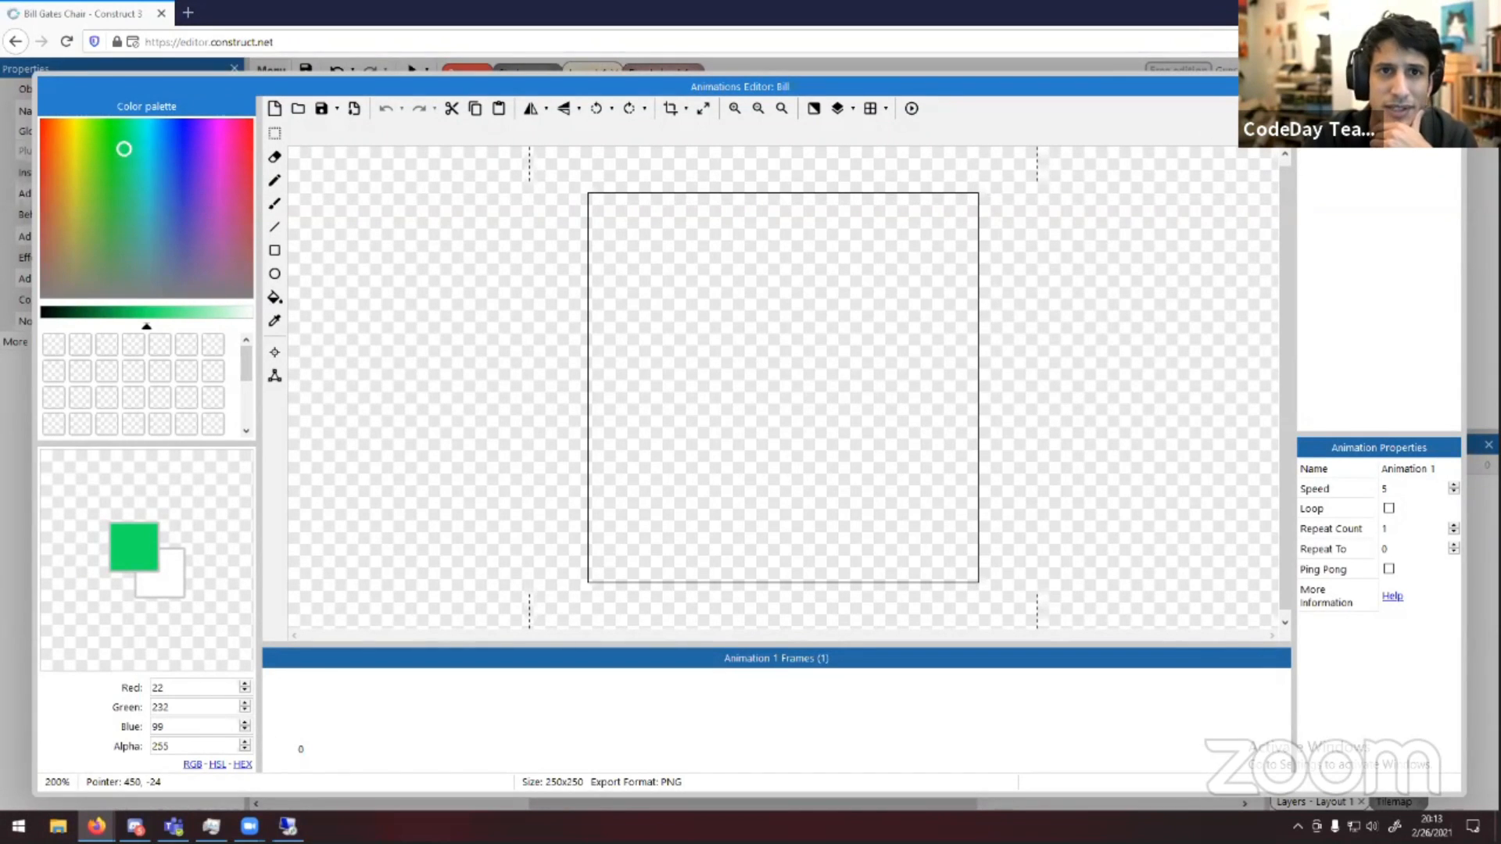
# Reopen Bill's animations editor and, with the brush, draw a square head outline, a neck and two legs
pyautogui.press('Escape')
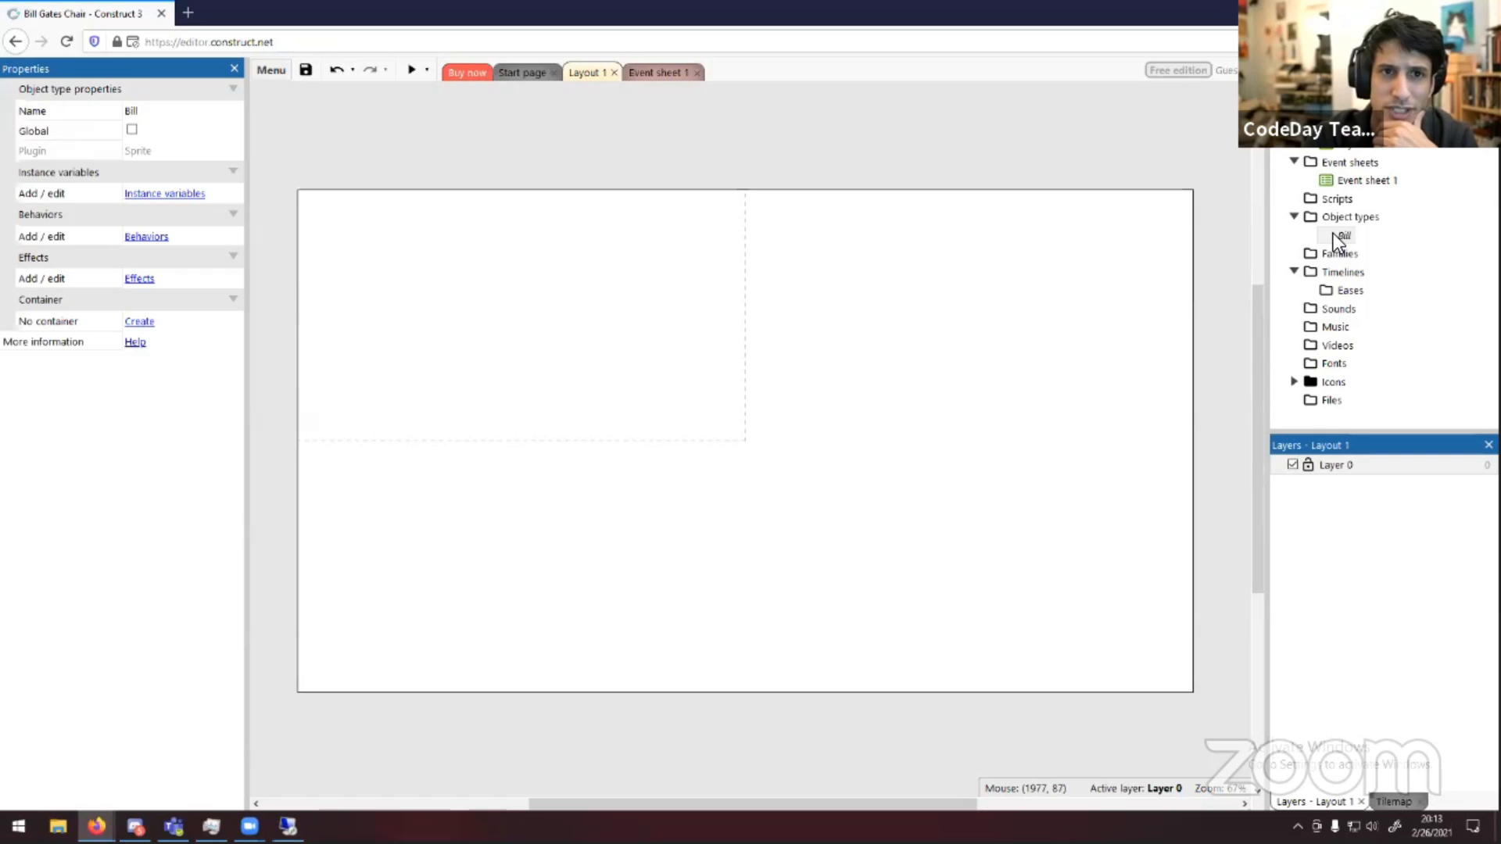
pyautogui.doubleClick(1333, 233)
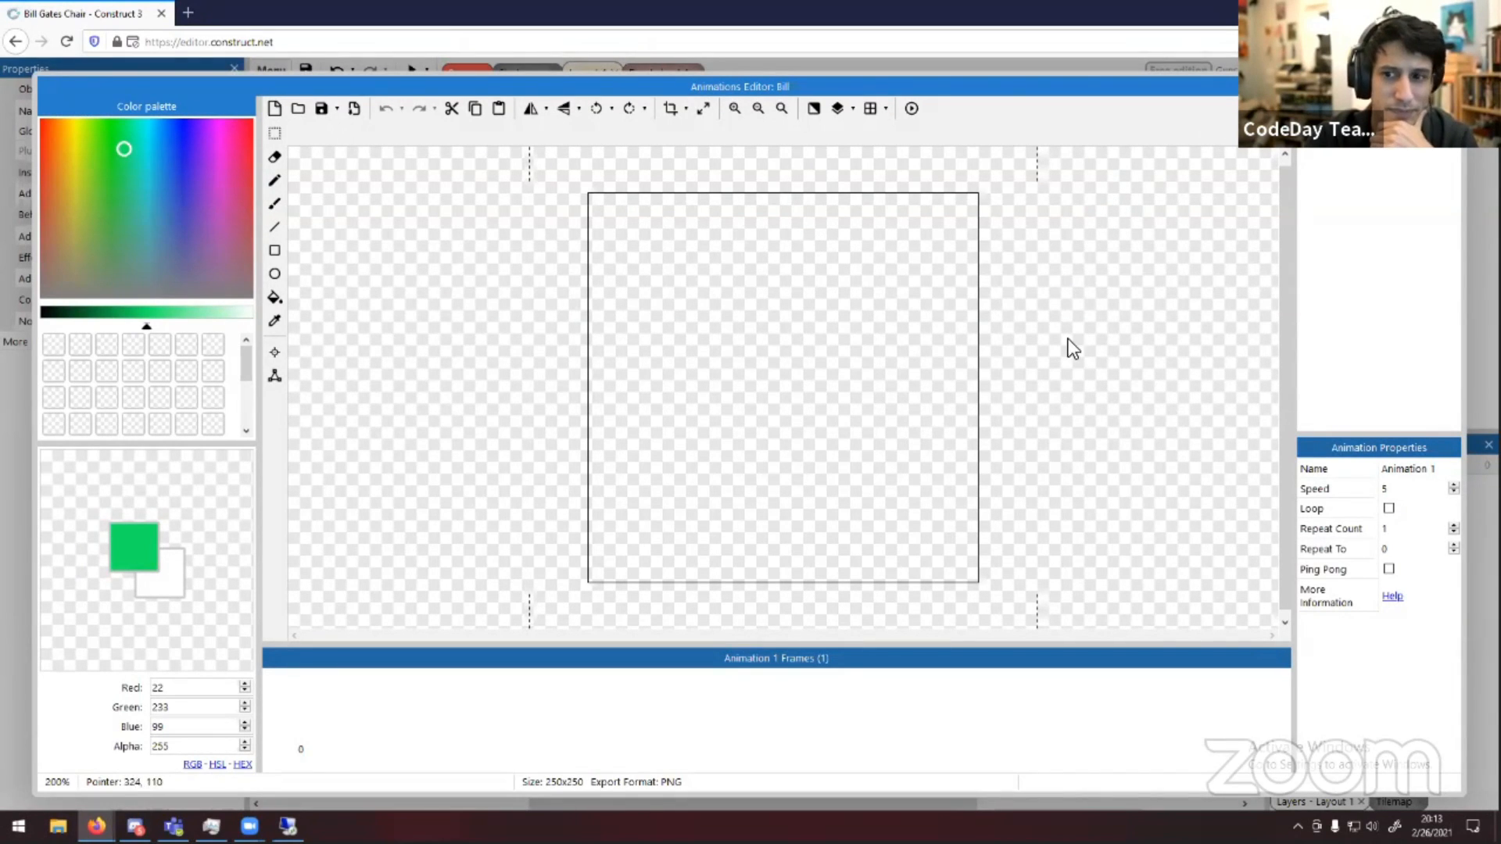
pyautogui.click(272, 202)
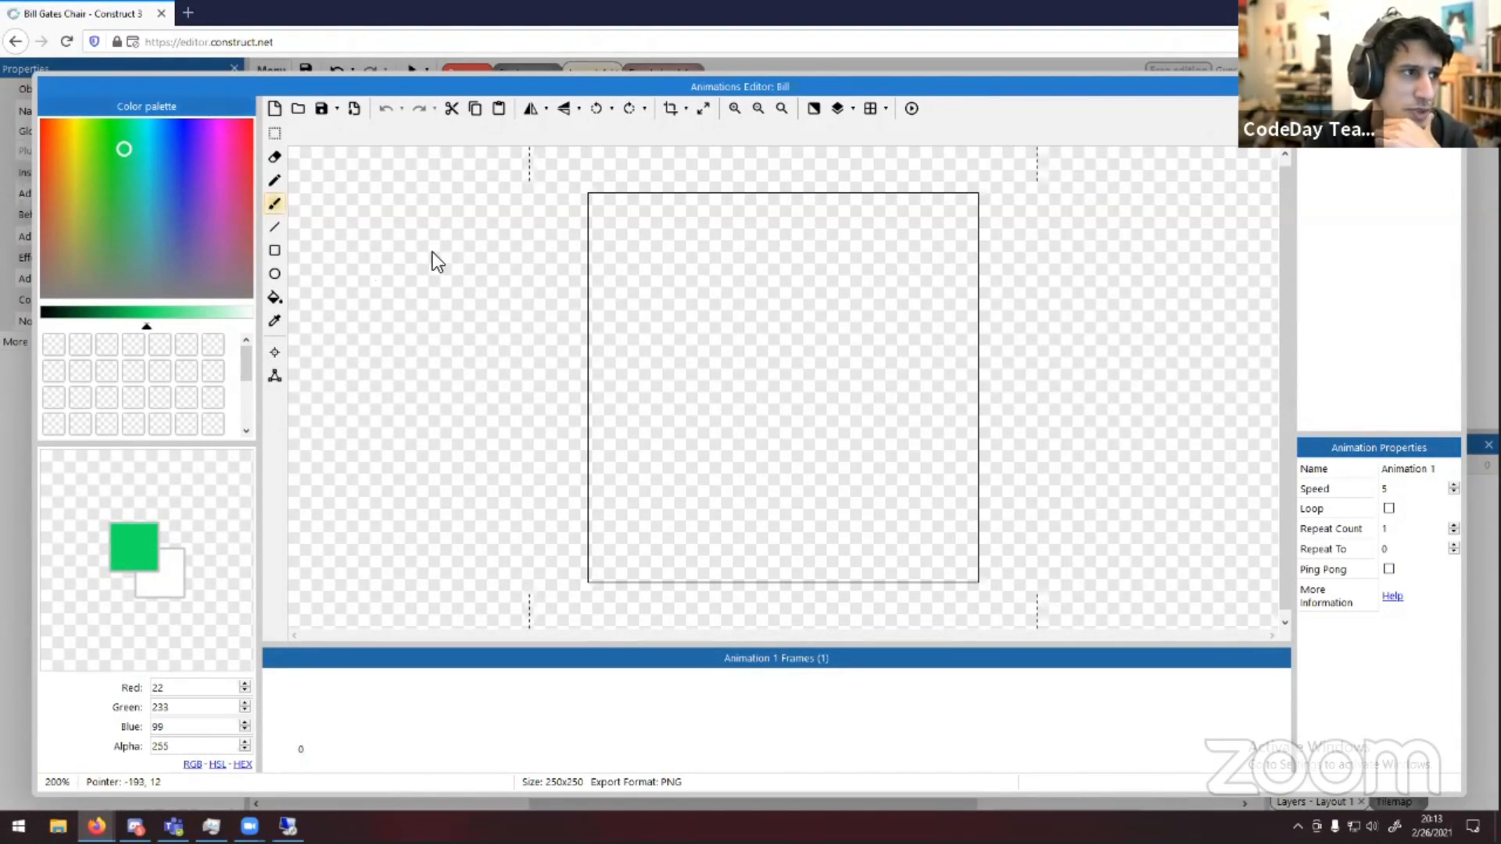
pyautogui.moveTo(646, 221); pyautogui.dragTo(691, 223)
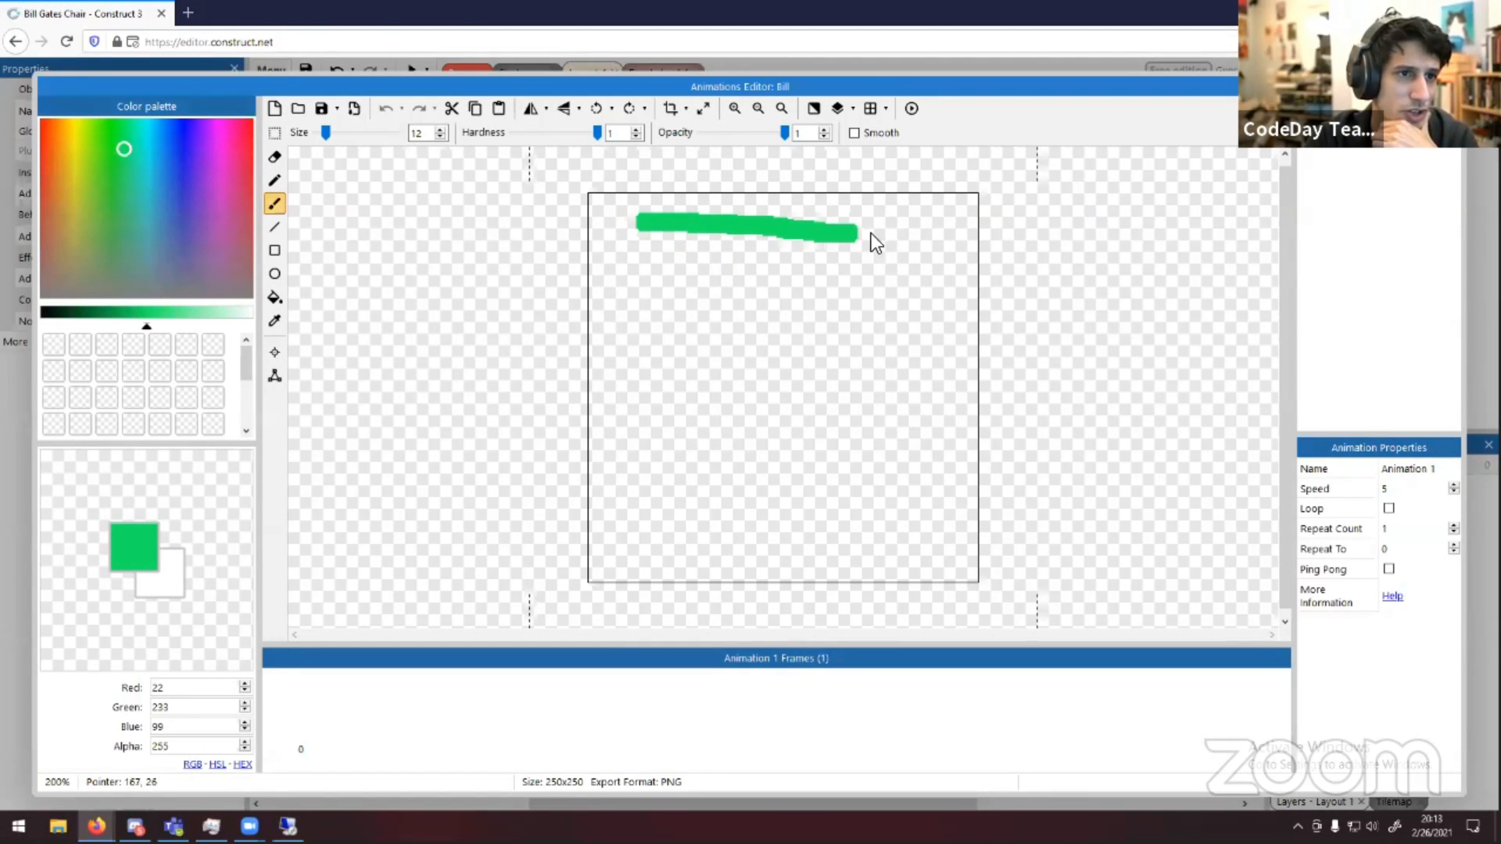
pyautogui.moveTo(941, 433)
pyautogui.mouseDown()
pyautogui.moveTo(838, 468)
pyautogui.moveTo(705, 458)
pyautogui.mouseUp()
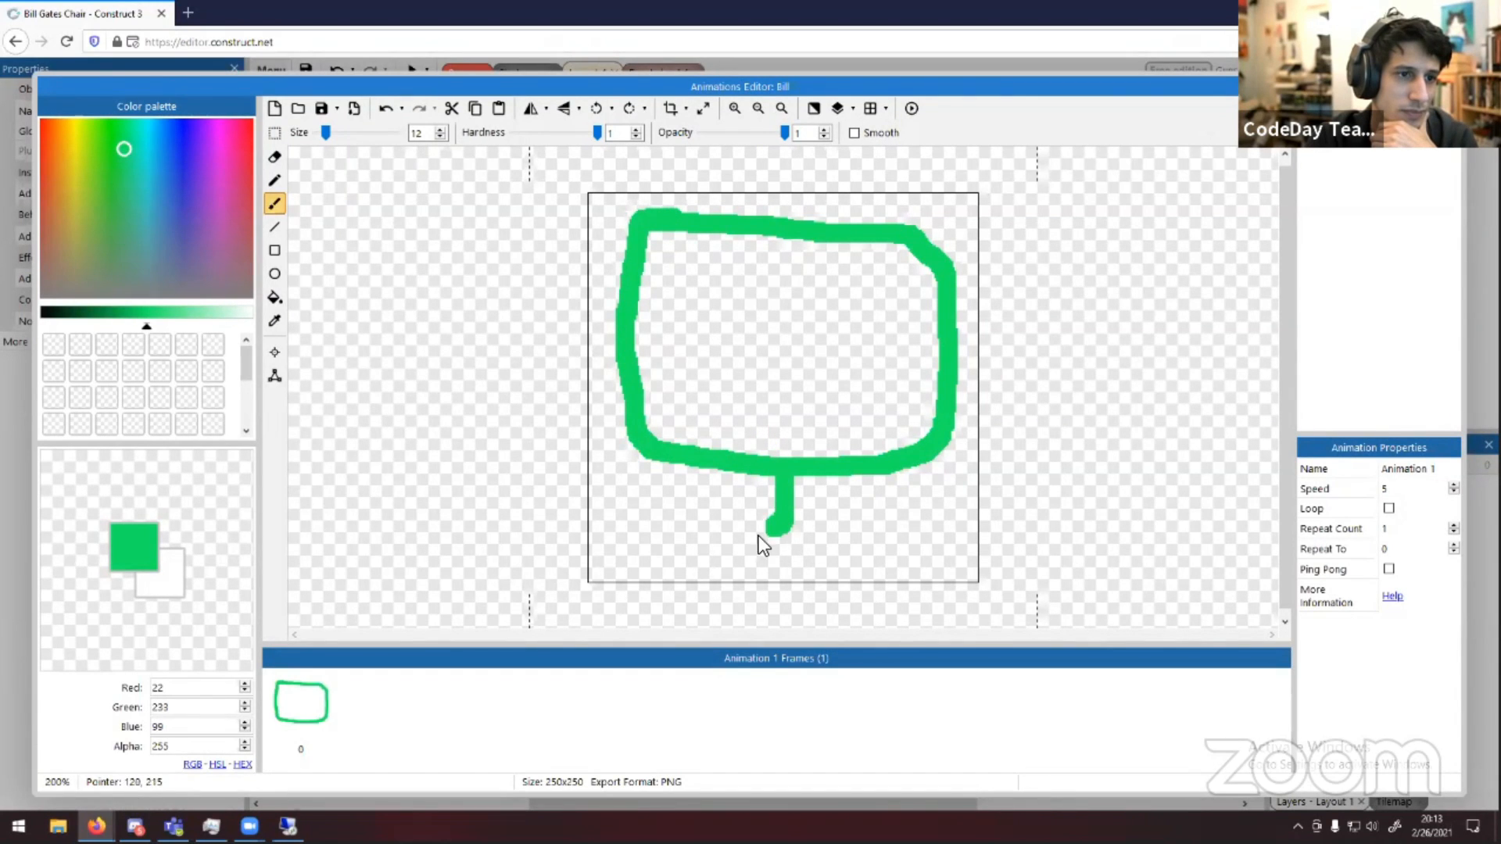
pyautogui.click(755, 492)
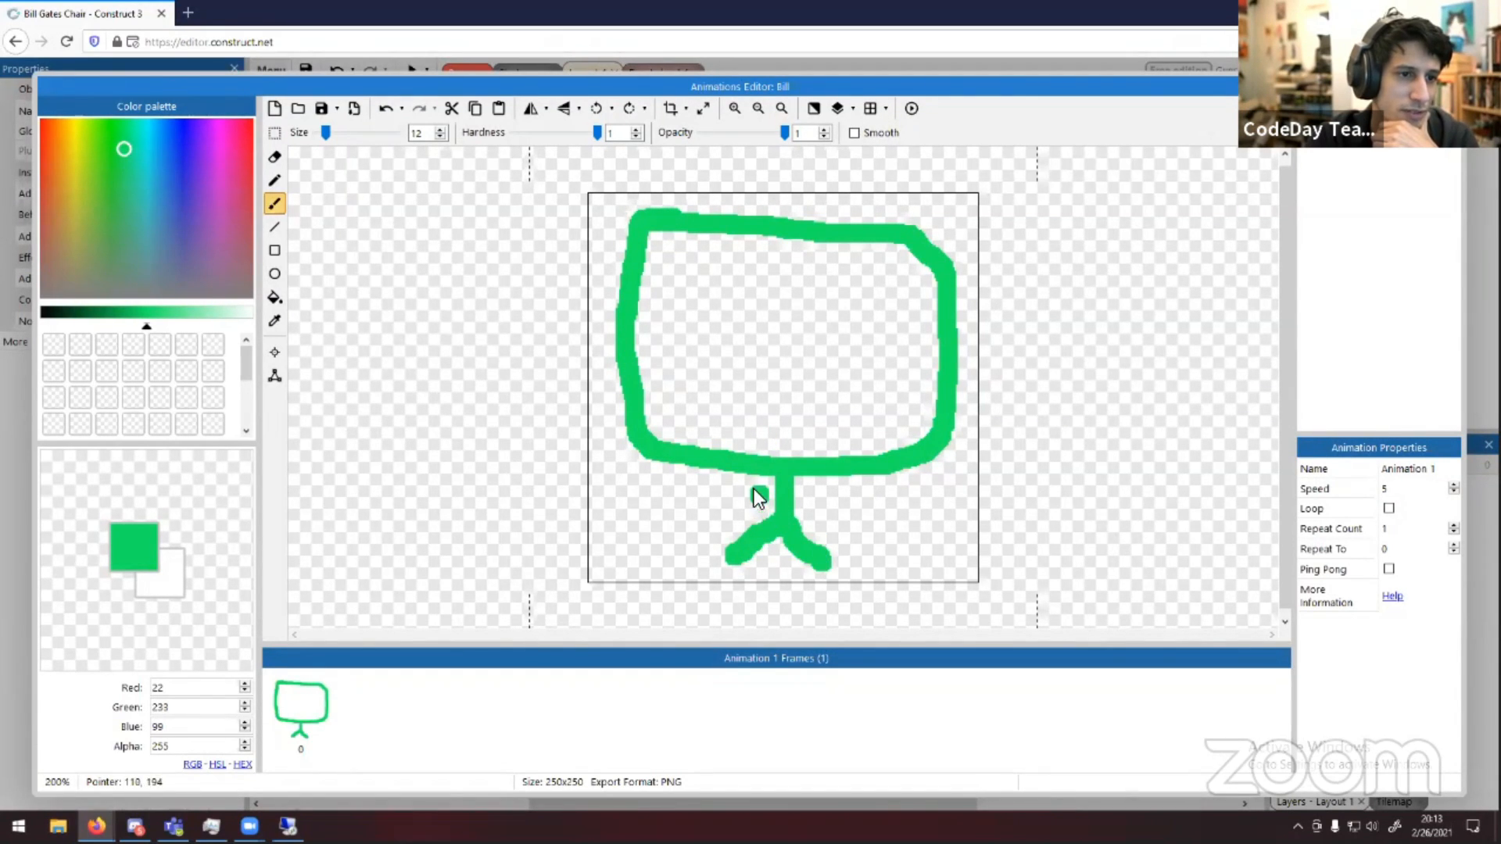
# Paint two eye dots on Bill's face, undoing the misplaced first attempt
pyautogui.click(711, 303)
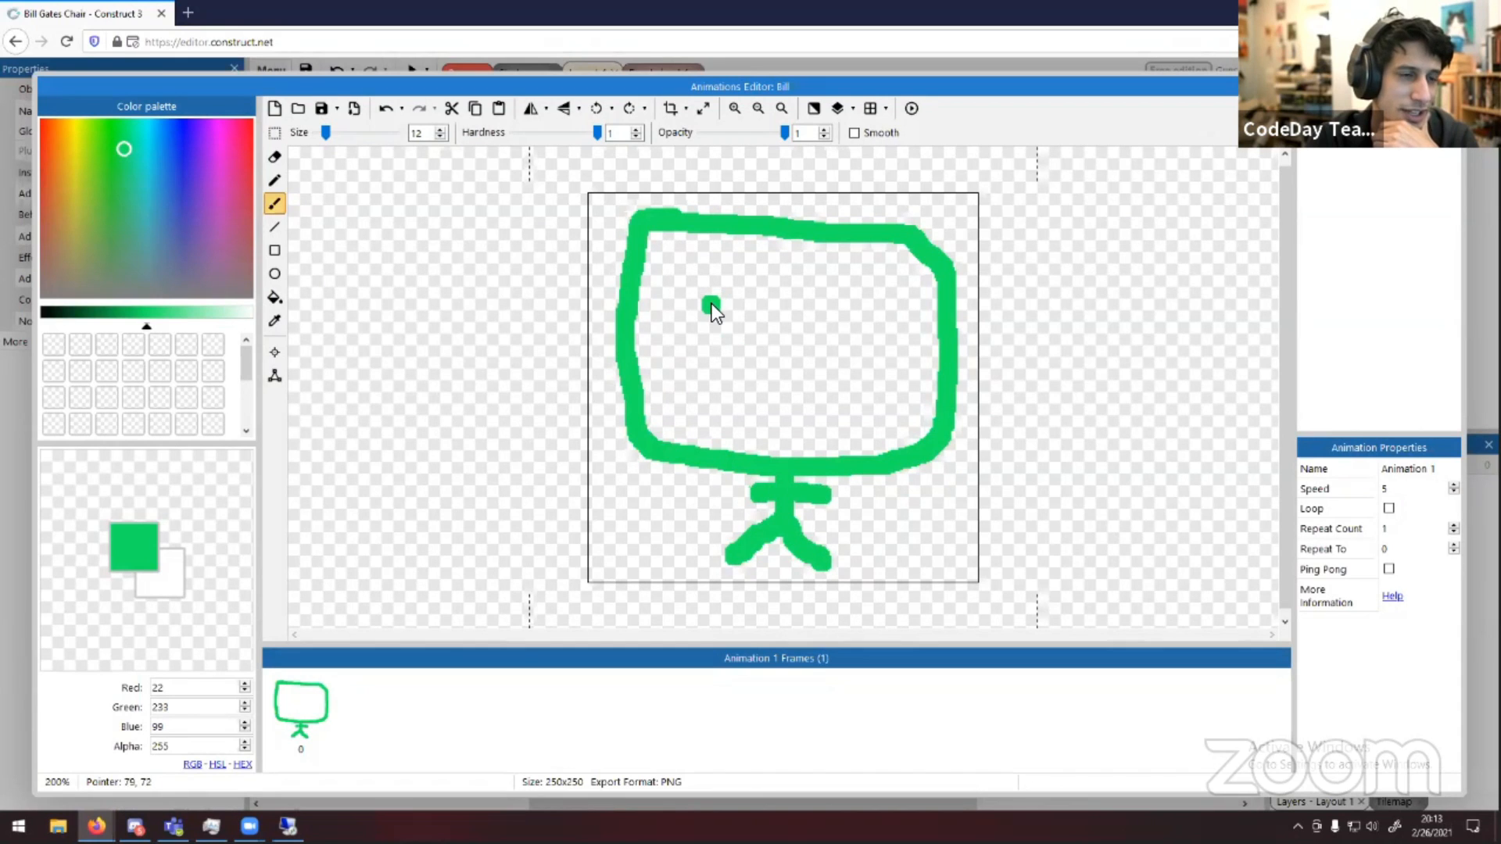
pyautogui.hotkey('ctrl', 'z')
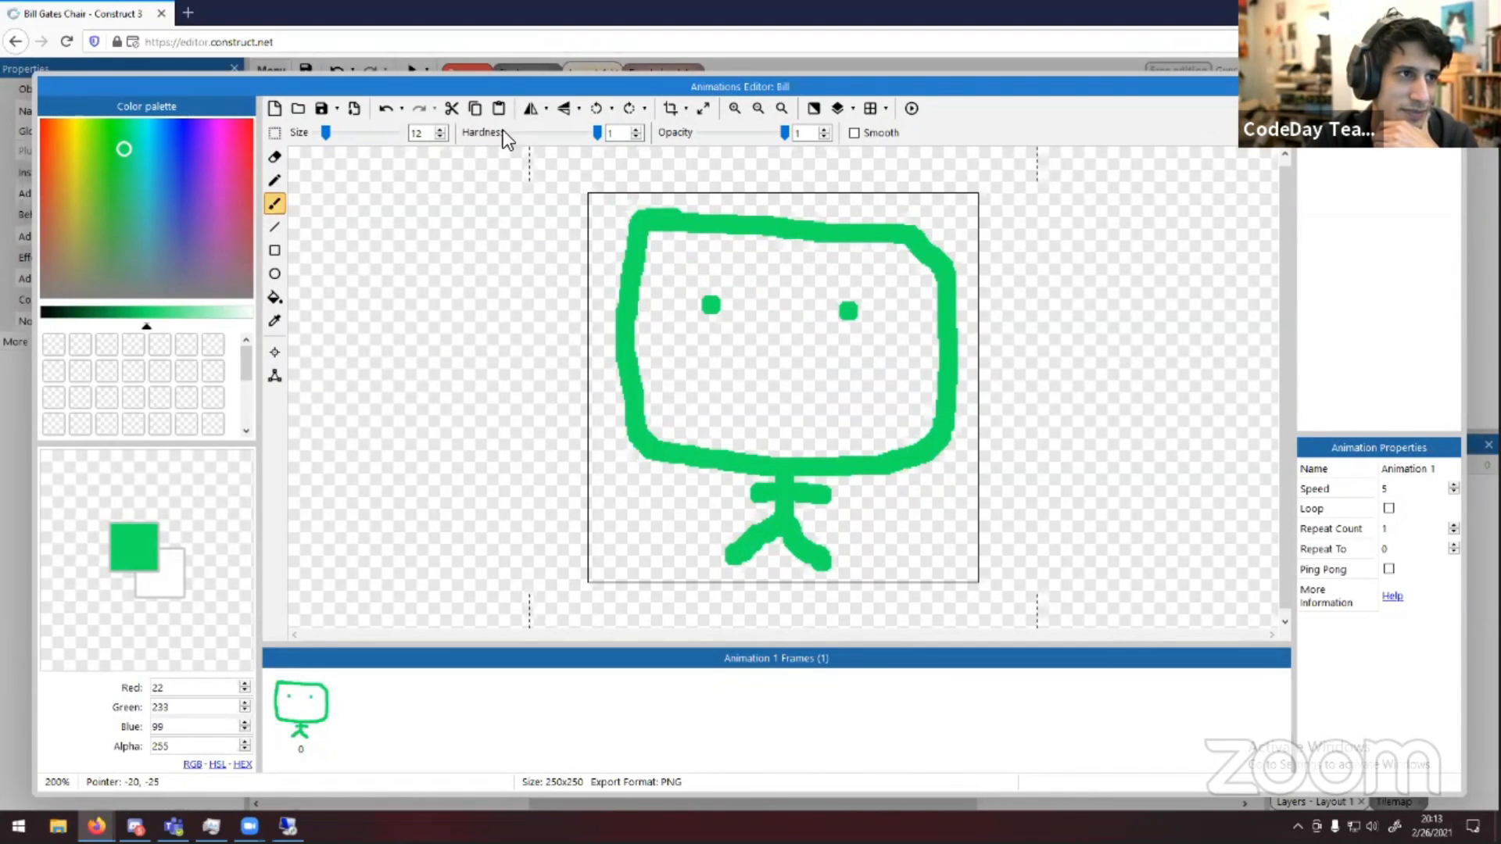
pyautogui.click(380, 104)
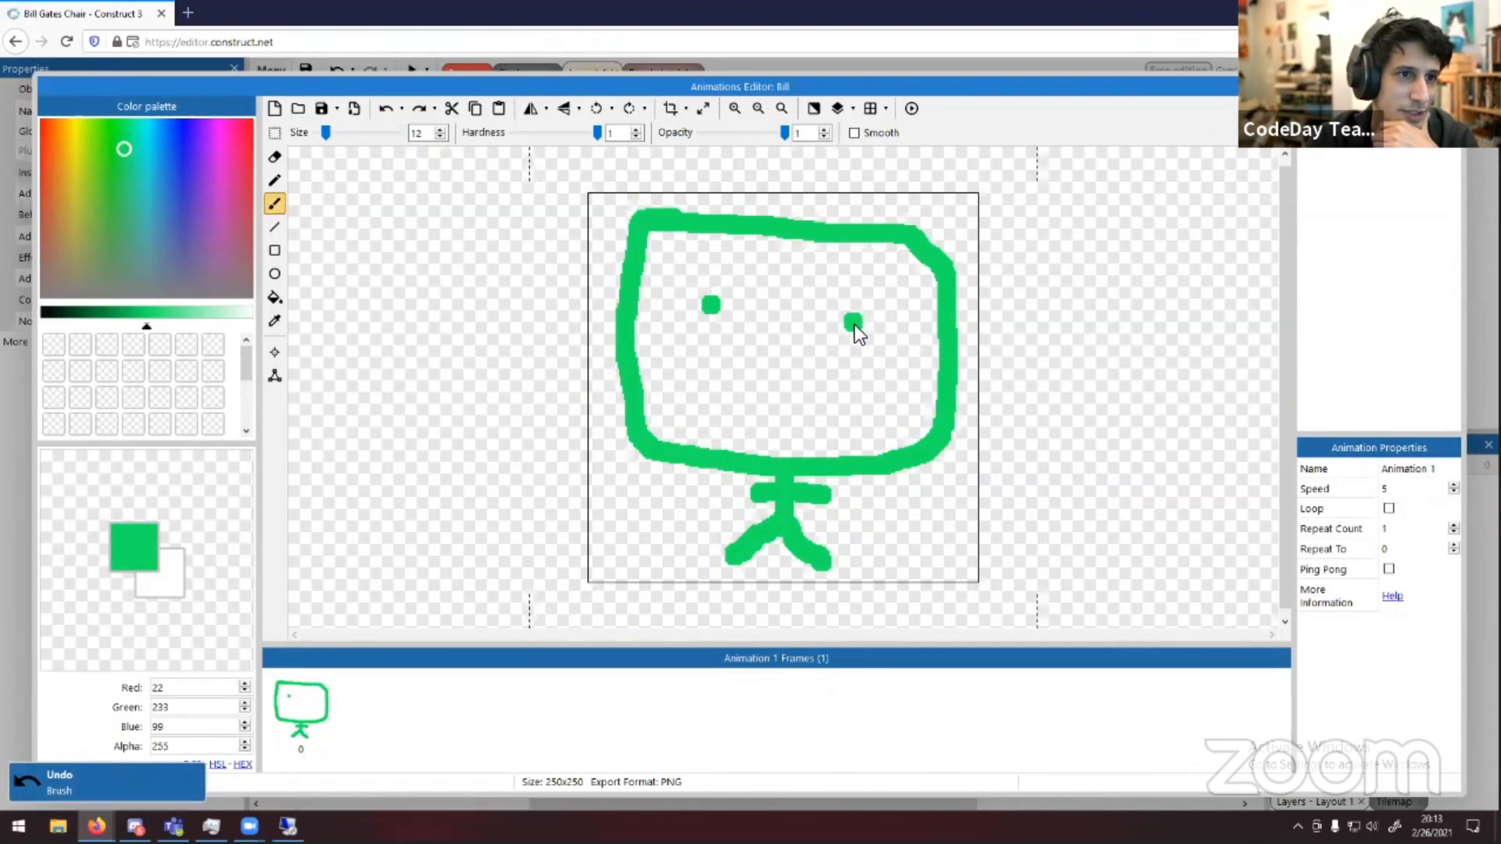
pyautogui.click(723, 288)
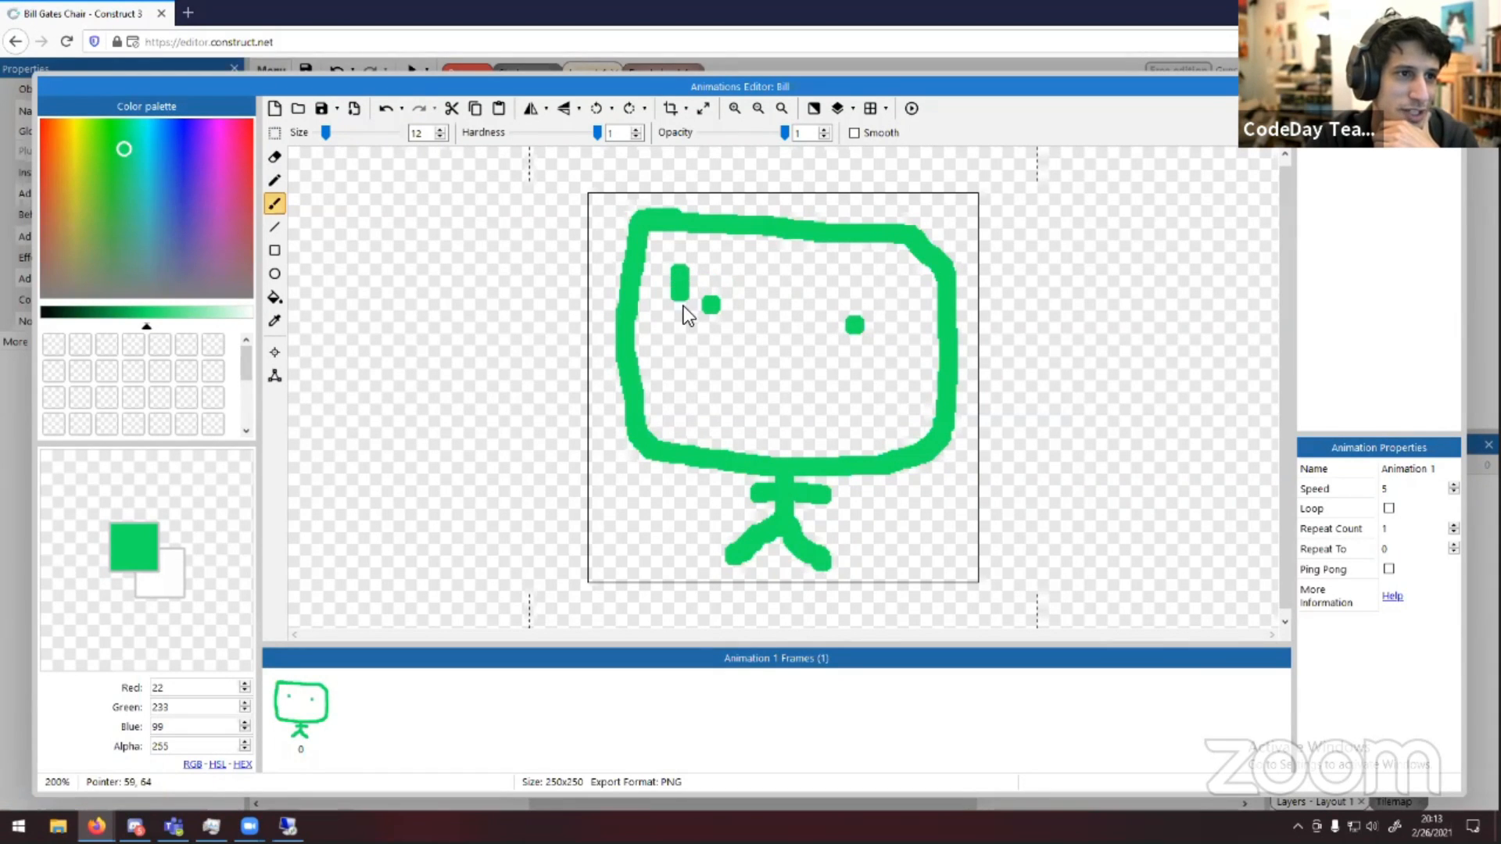
# Draw rectangular glasses frames around both eyes, joined by a bridge and with arms to the head's sides
pyautogui.moveTo(684, 306)
pyautogui.mouseDown()
pyautogui.moveTo(734, 350)
pyautogui.moveTo(759, 307)
pyautogui.moveTo(670, 267)
pyautogui.mouseUp()
pyautogui.click(807, 293)
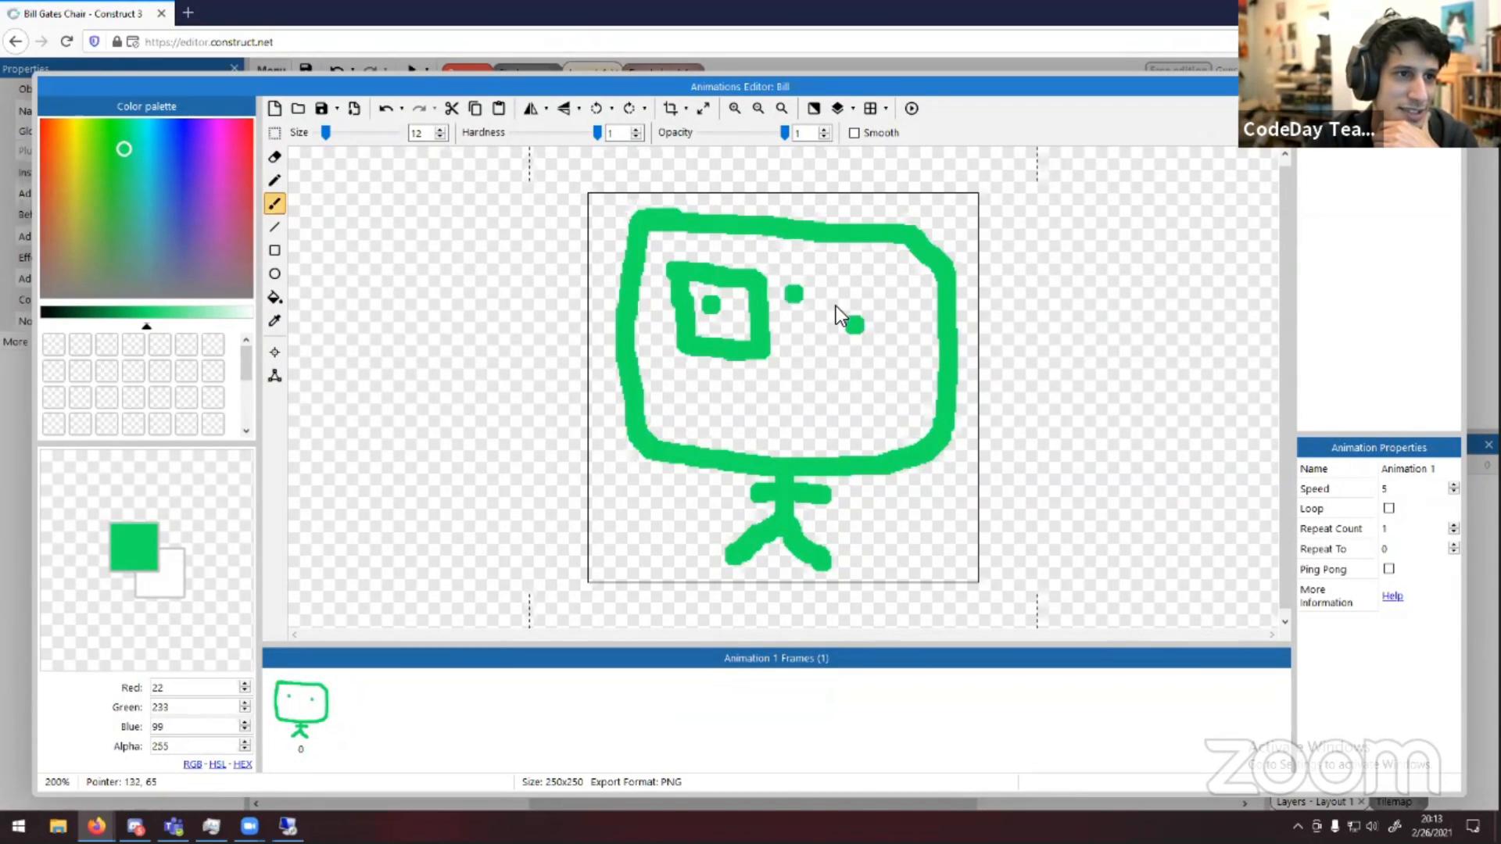
pyautogui.moveTo(899, 360)
pyautogui.mouseDown()
pyautogui.moveTo(897, 291)
pyautogui.moveTo(808, 287)
pyautogui.moveTo(819, 322)
pyautogui.mouseUp()
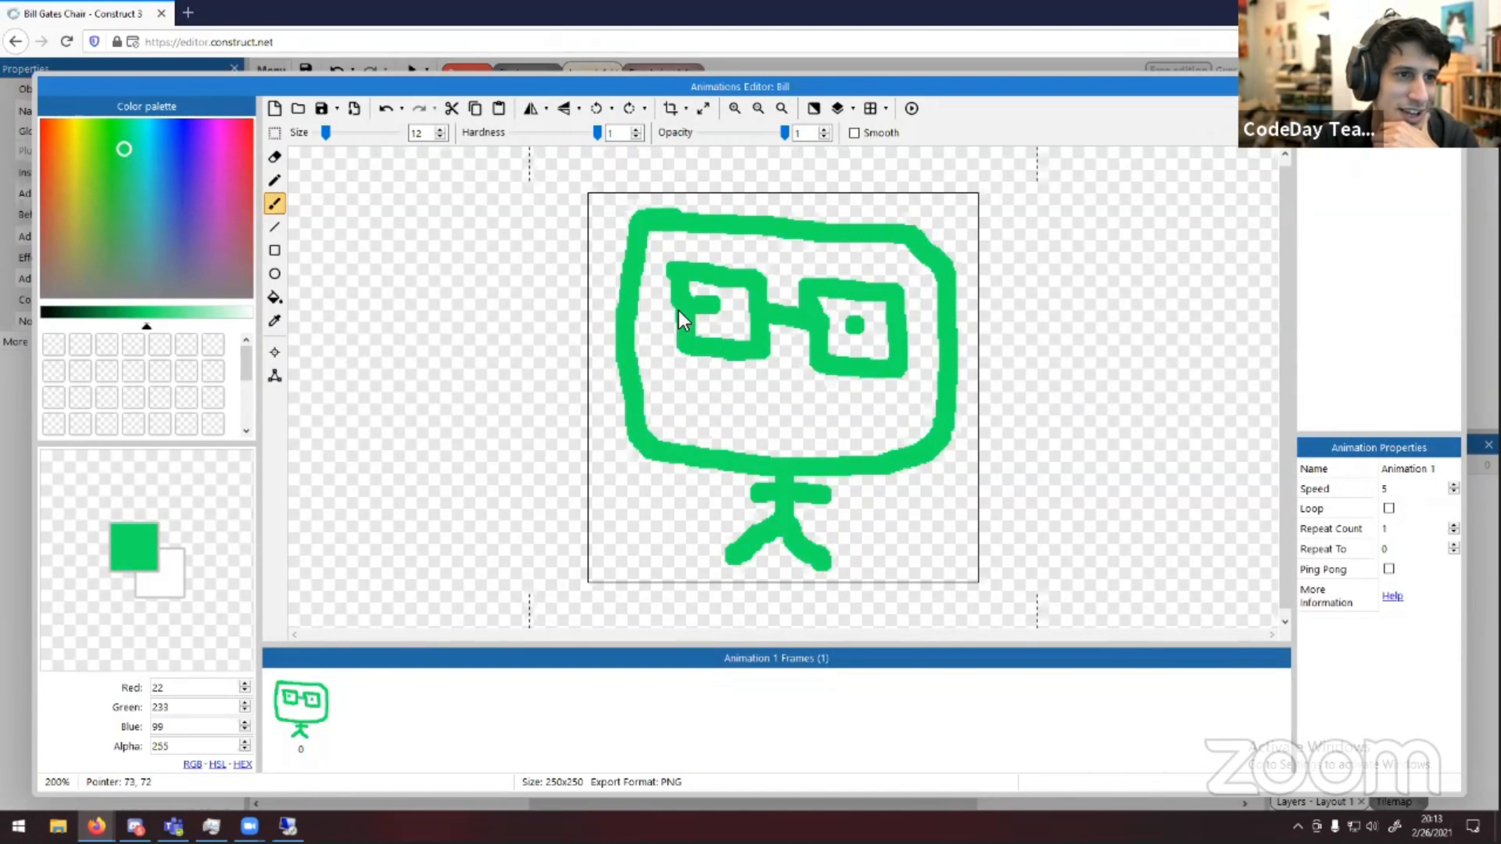
pyautogui.moveTo(673, 301); pyautogui.dragTo(649, 297)
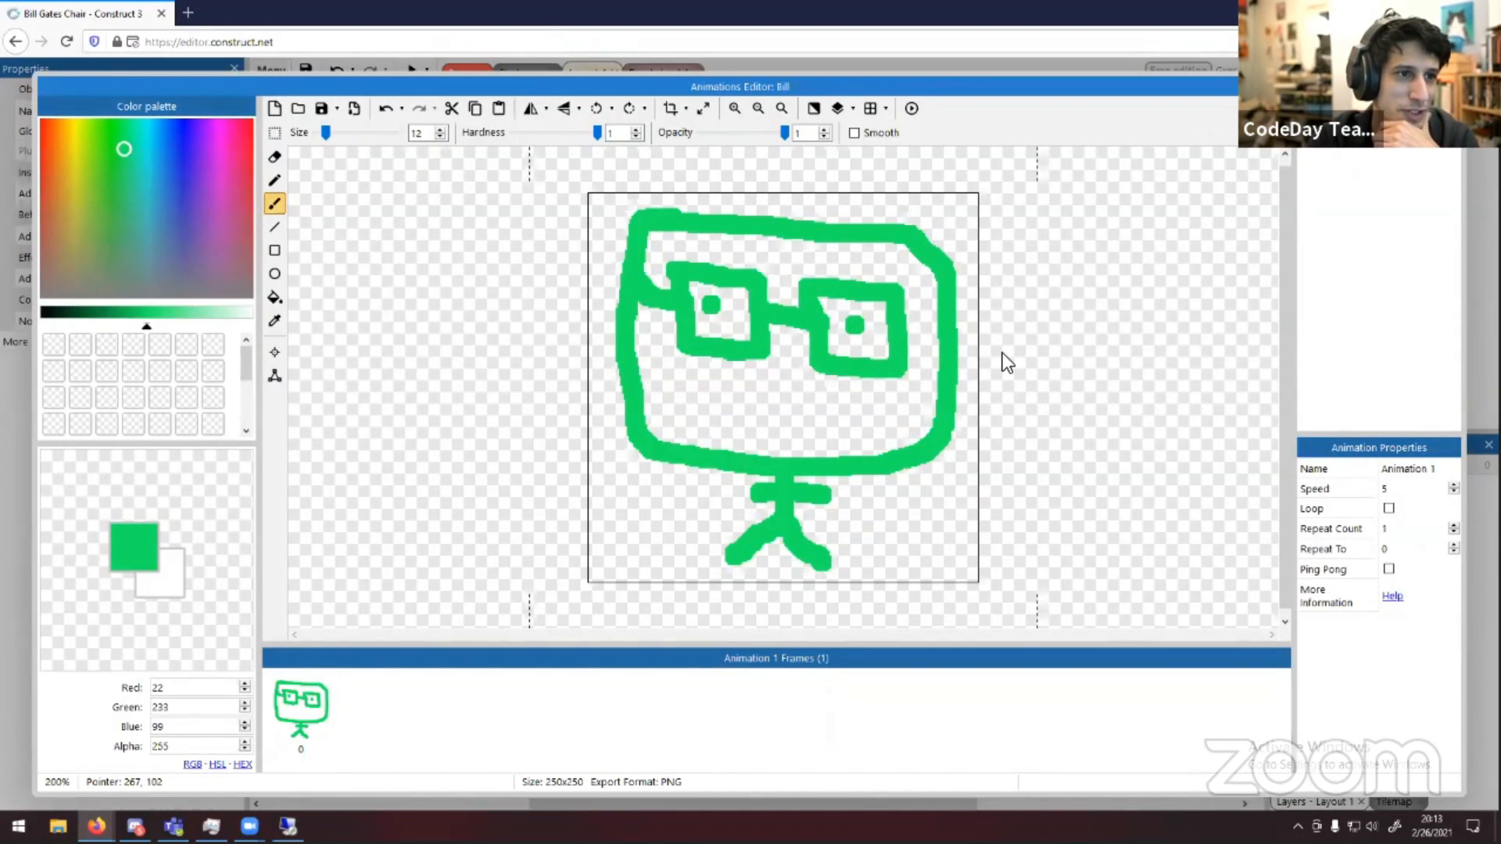
pyautogui.moveTo(907, 331); pyautogui.dragTo(955, 311)
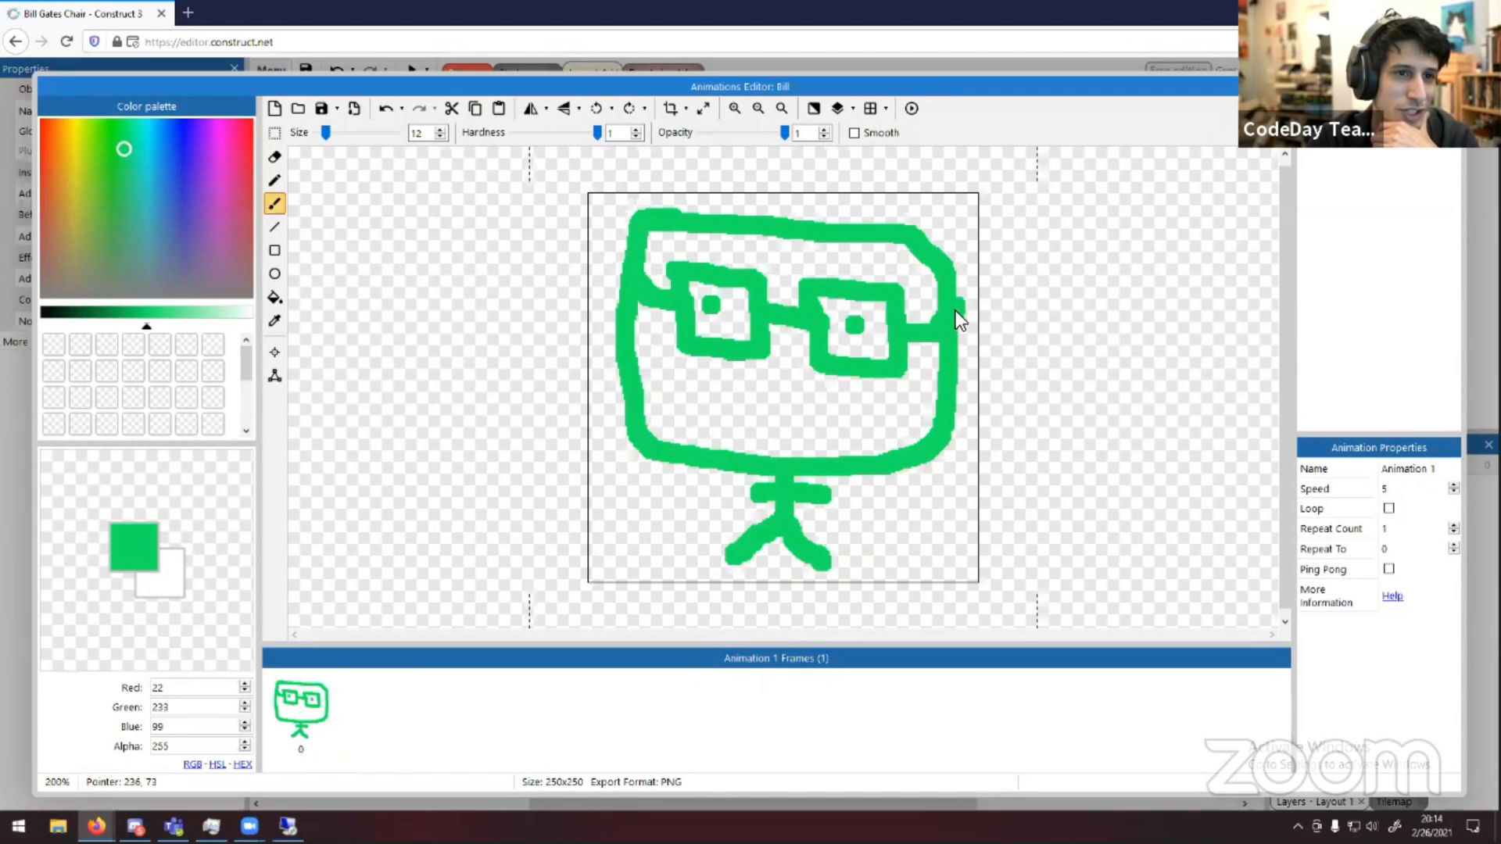
# Draw a smile below the glasses and close the animations editor
pyautogui.click(744, 417)
pyautogui.moveTo(744, 419)
pyautogui.mouseDown()
pyautogui.moveTo(799, 419)
pyautogui.moveTo(809, 400)
pyautogui.moveTo(735, 391)
pyautogui.mouseUp()
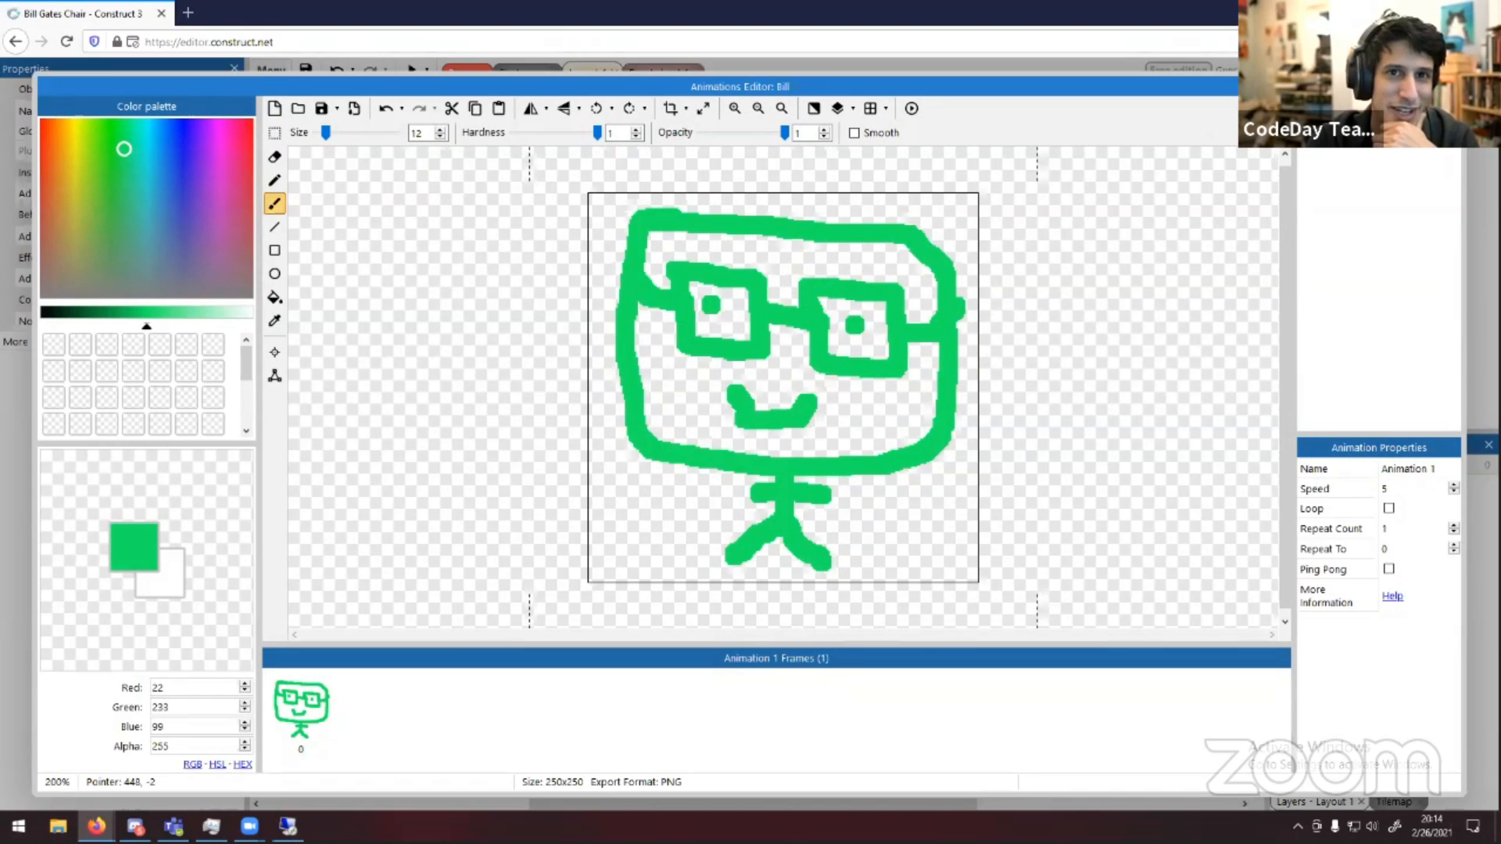
pyautogui.click(1450, 87)
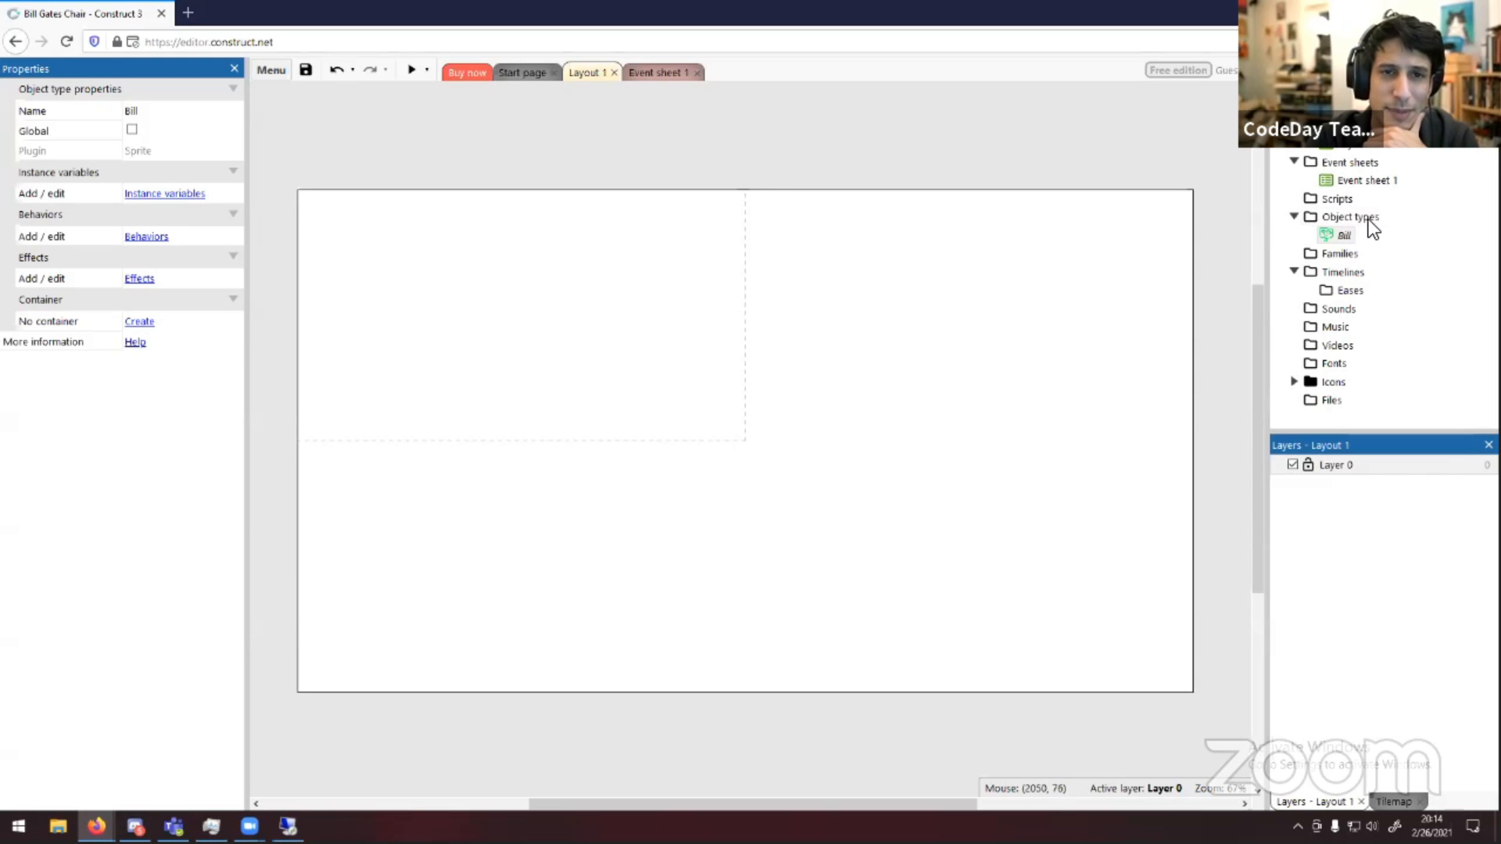
pyautogui.rightClick(1364, 218)
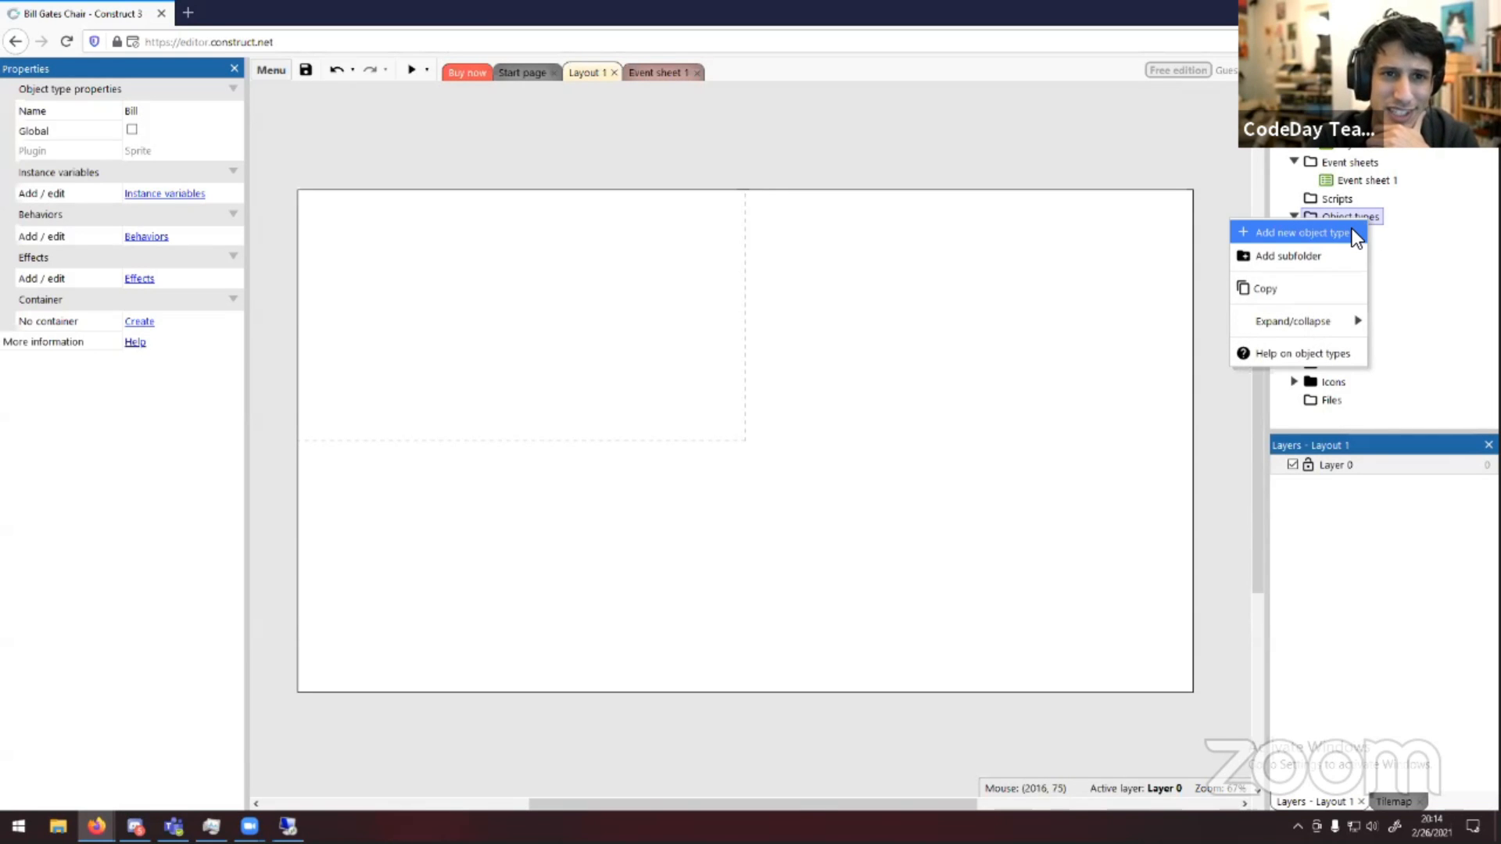
pyautogui.click(1351, 241)
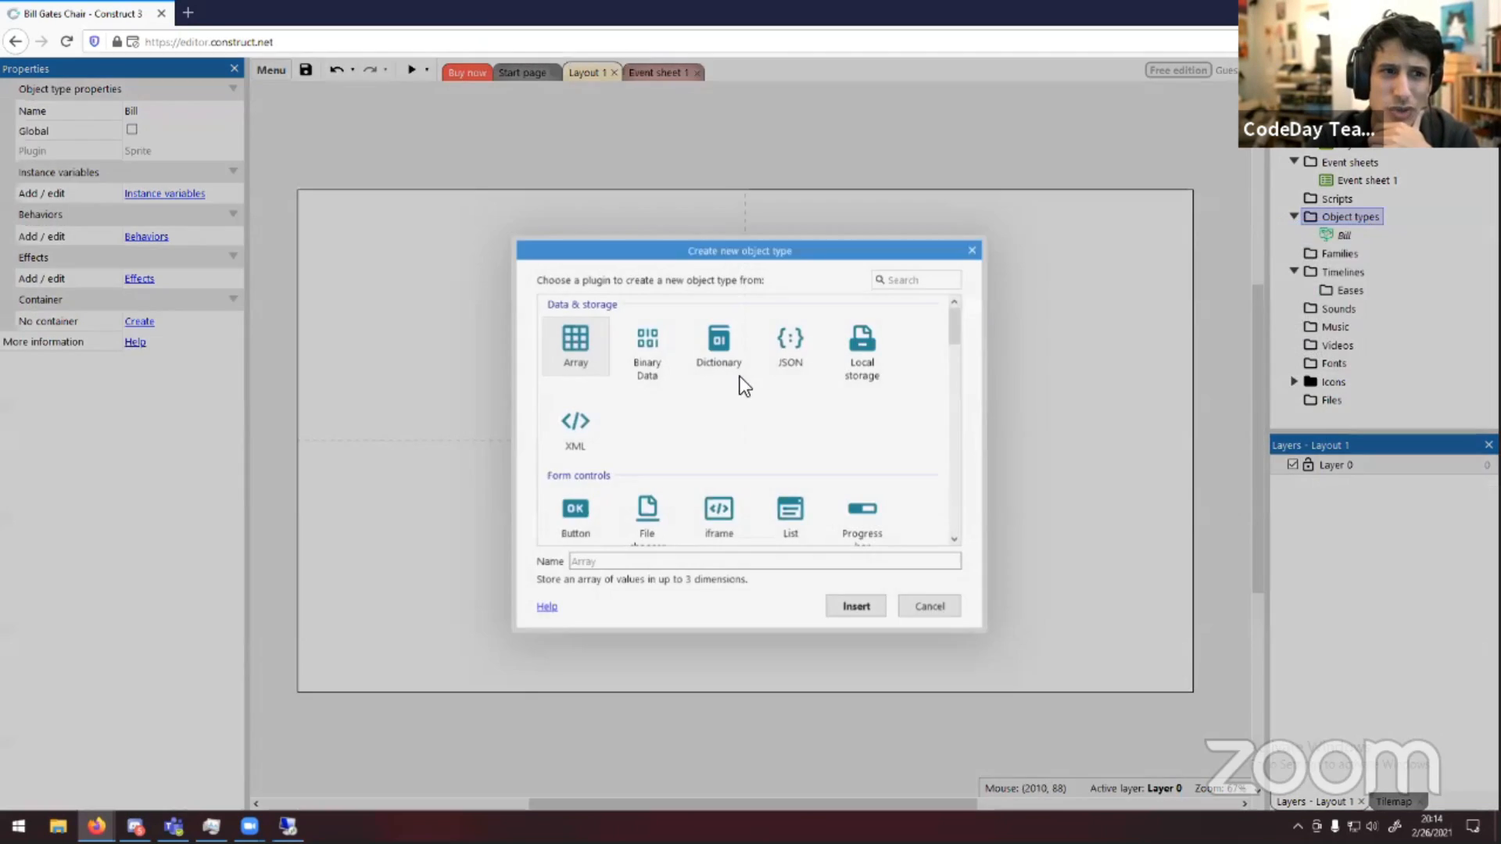
pyautogui.scroll(-2, 794, 397)
pyautogui.scroll(-3, 794, 397)
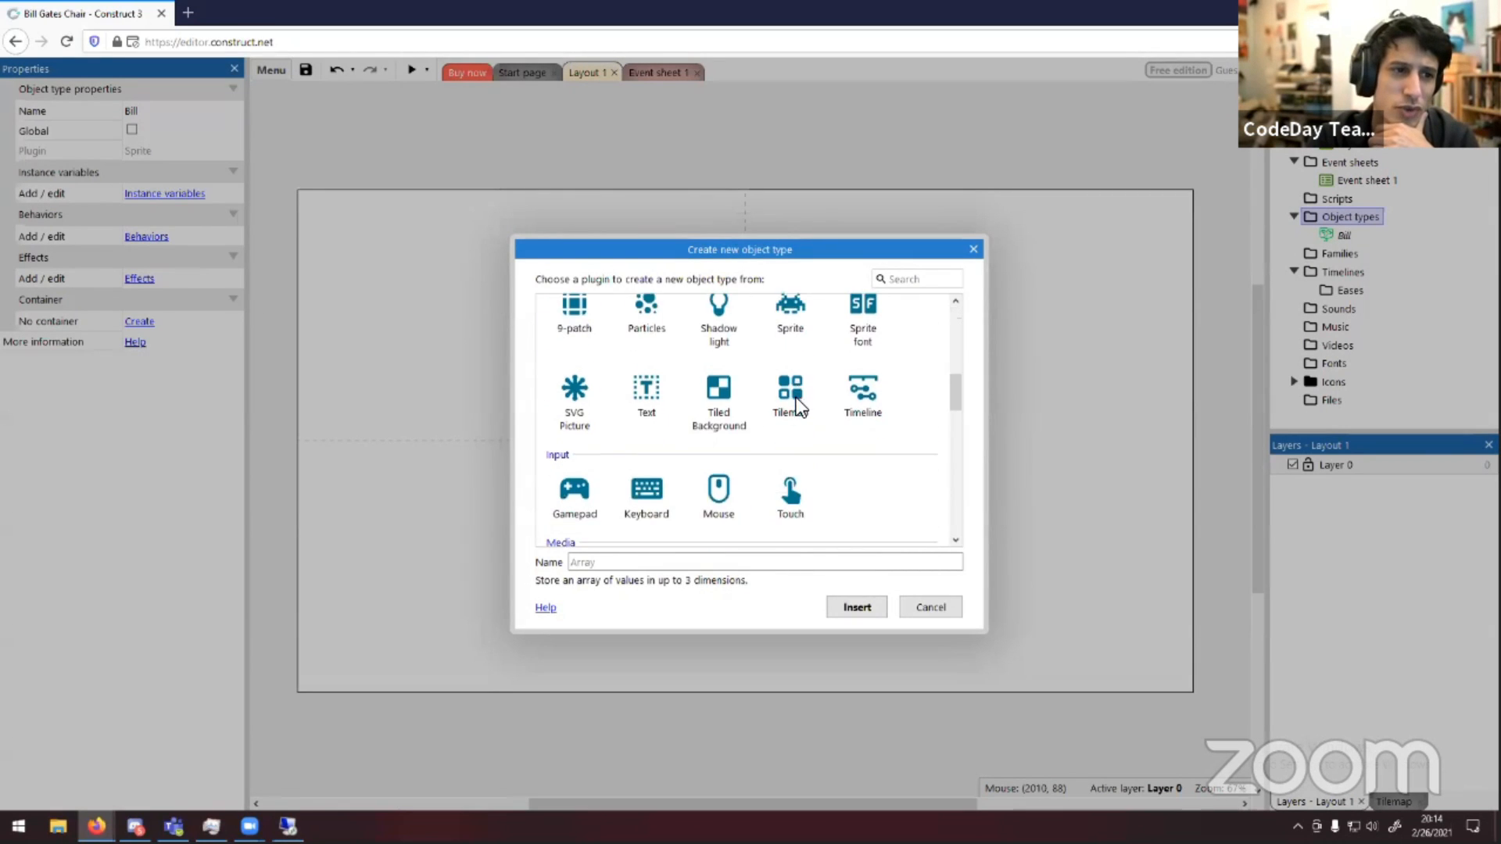
pyautogui.scroll(5, 782, 306)
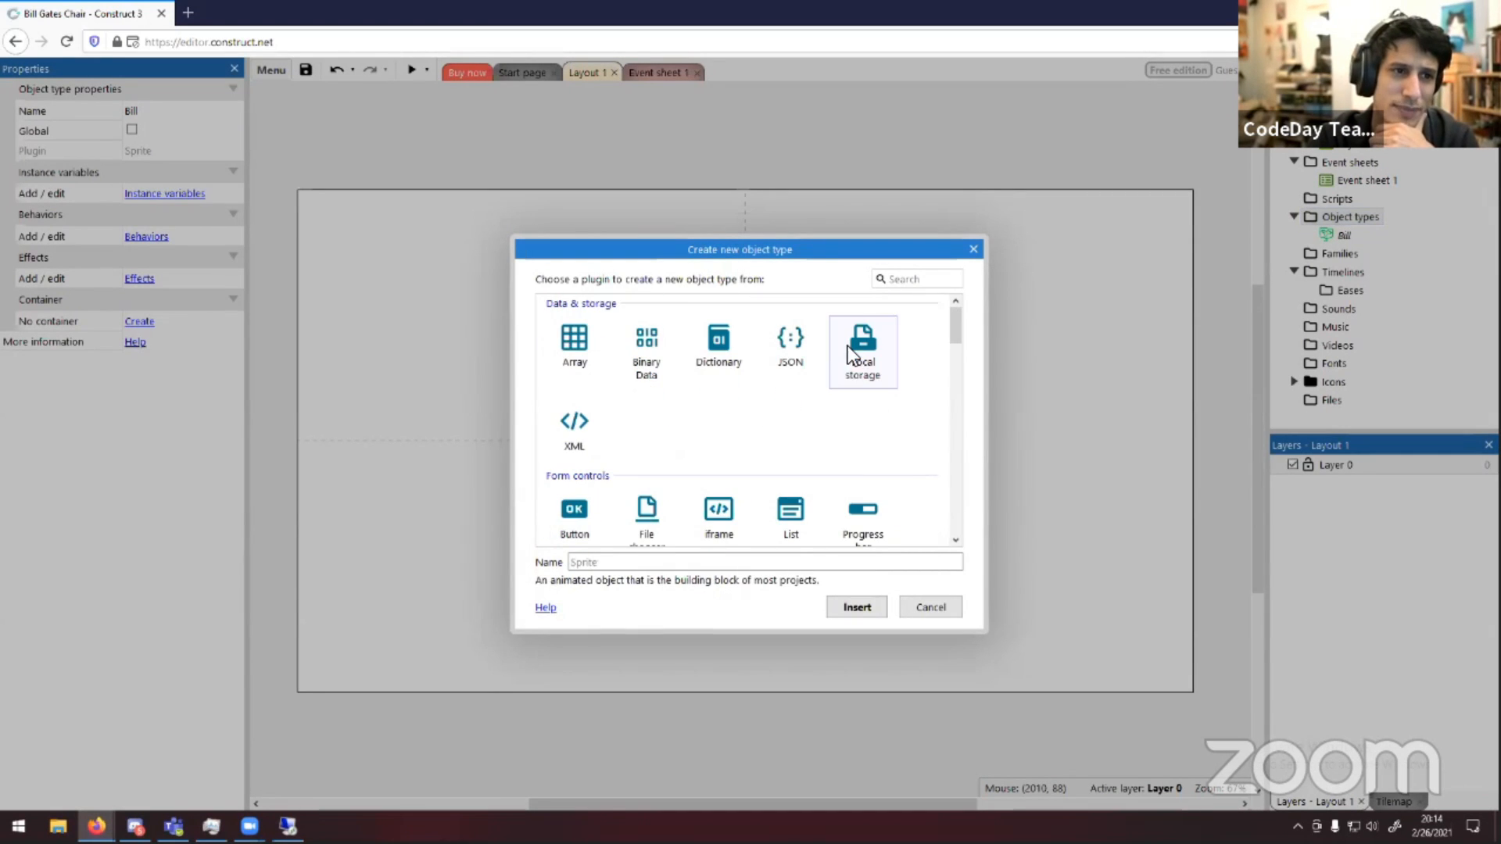
pyautogui.click(924, 281)
pyautogui.write('spr')
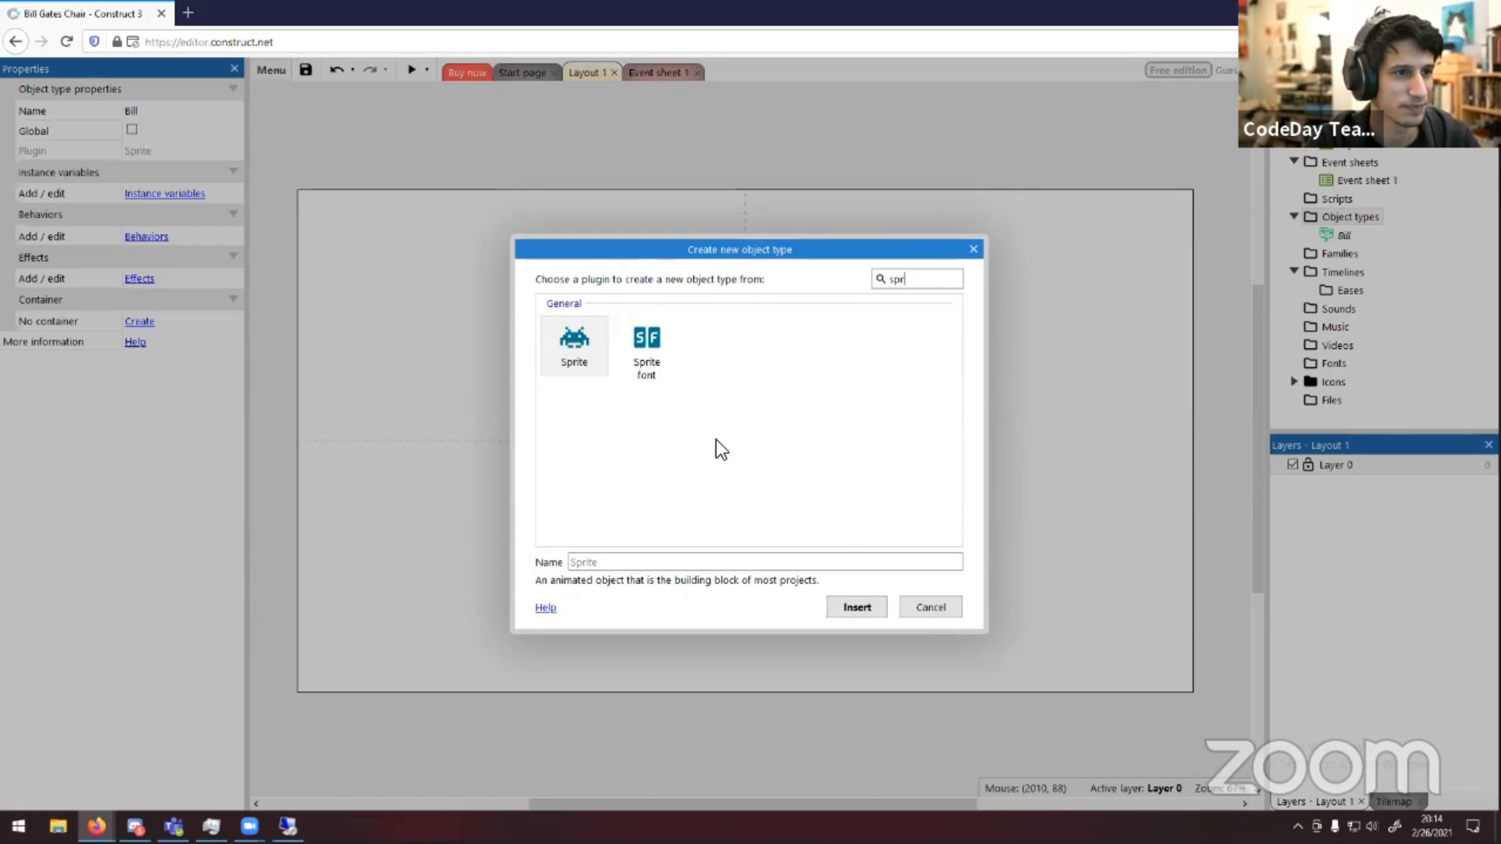
pyautogui.click(928, 606)
# Reopen Bill's image, extend the glasses arms and head edge with short strokes, crop the image to its content, and close
pyautogui.doubleClick(1338, 233)
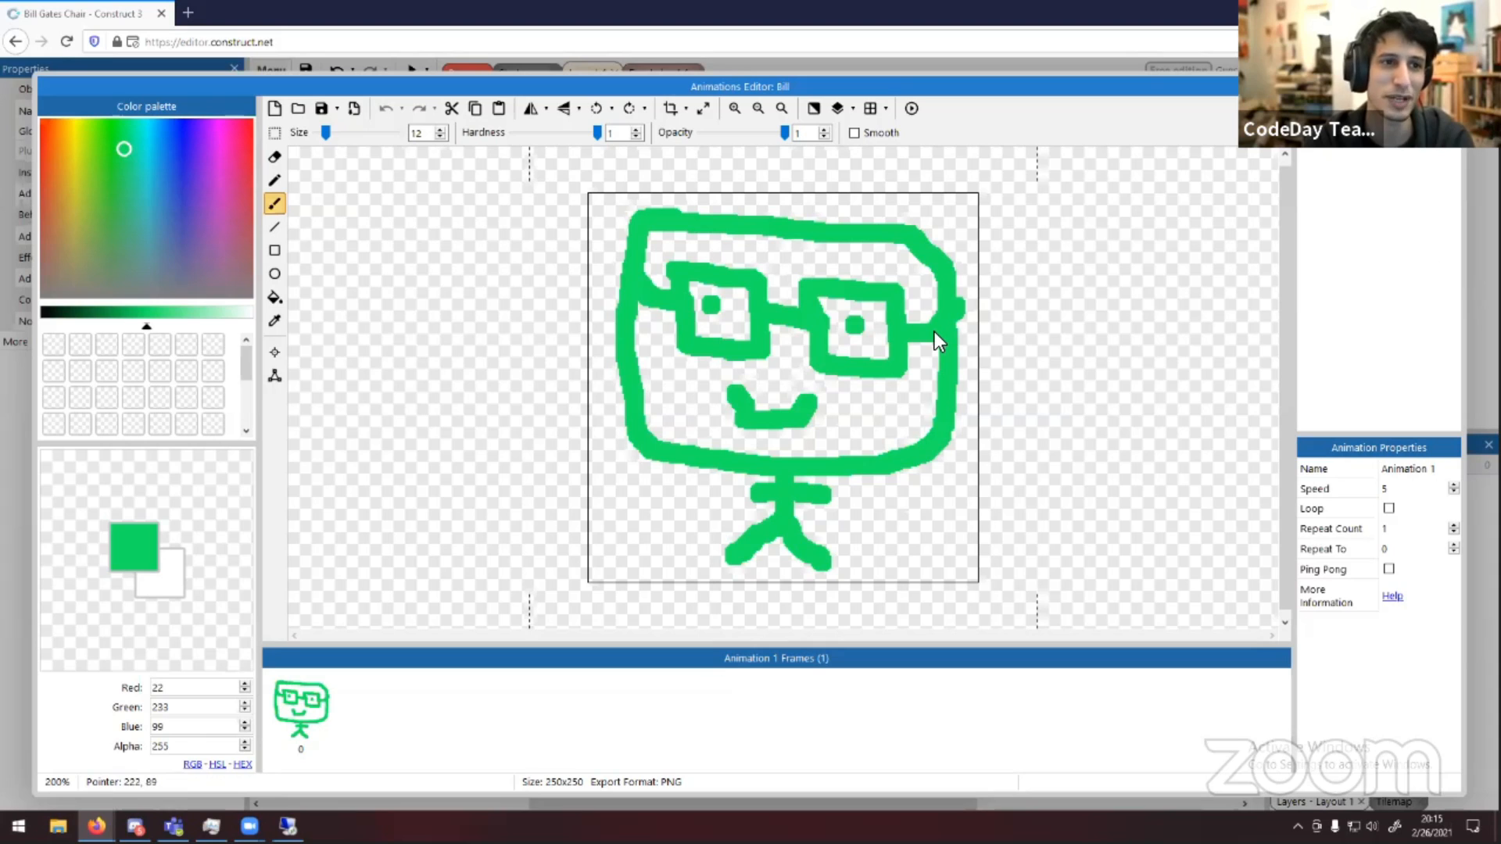
pyautogui.moveTo(955, 317); pyautogui.dragTo(962, 301)
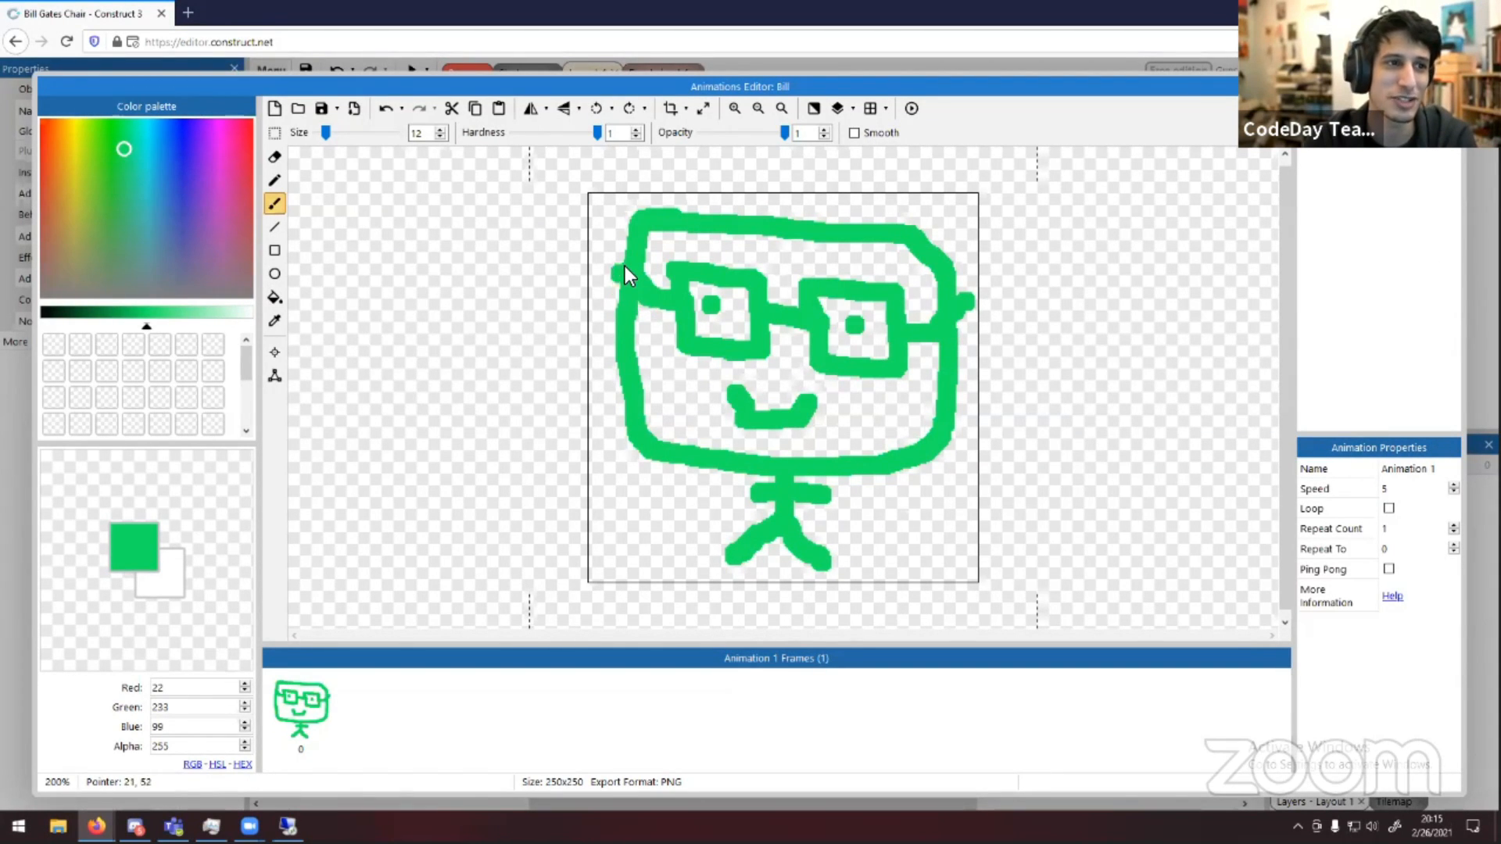
pyautogui.moveTo(621, 270); pyautogui.dragTo(620, 261)
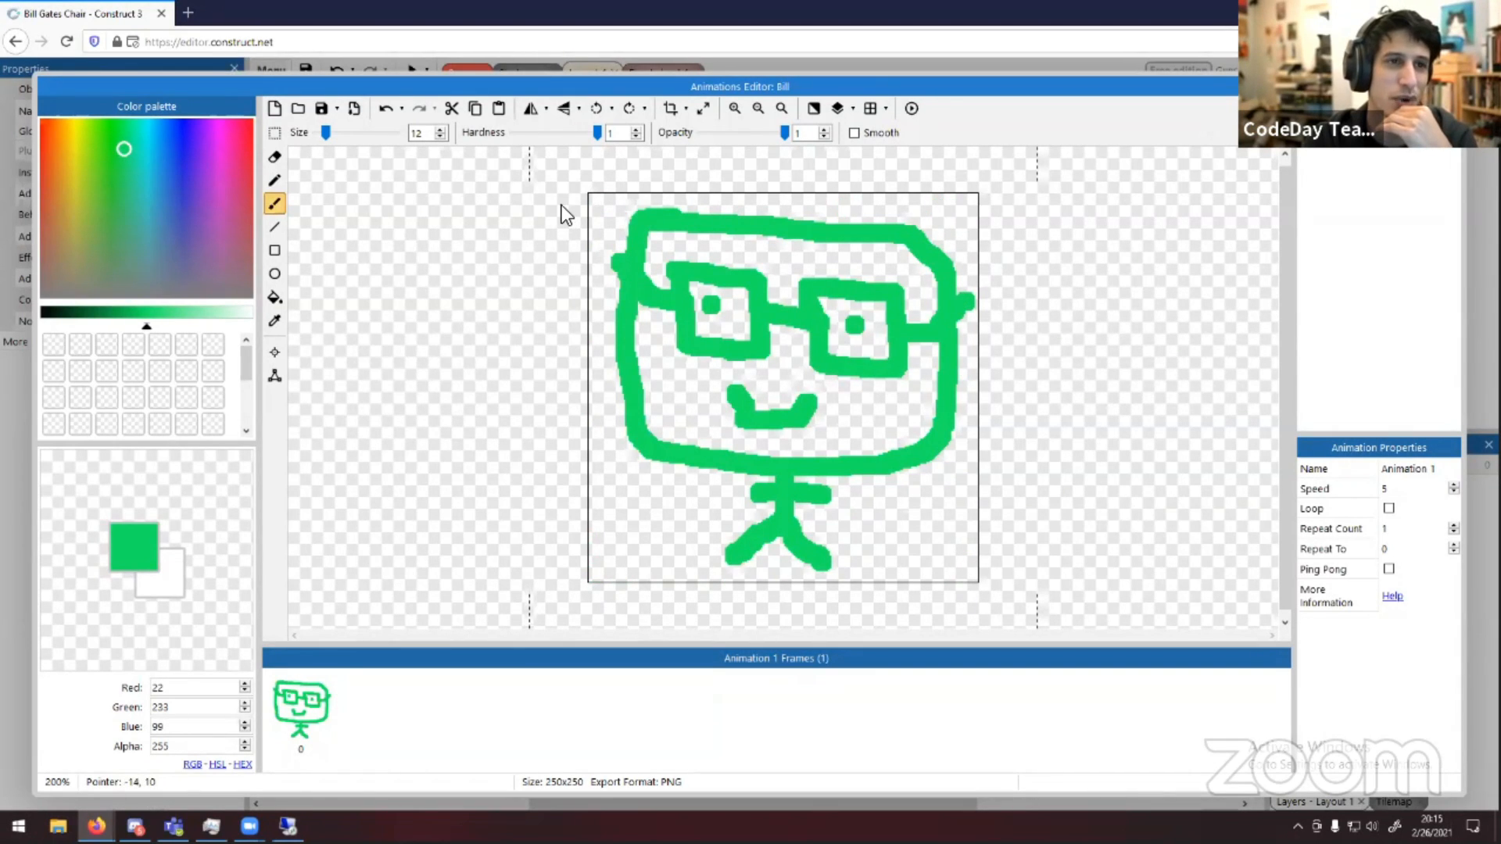
pyautogui.click(744, 568)
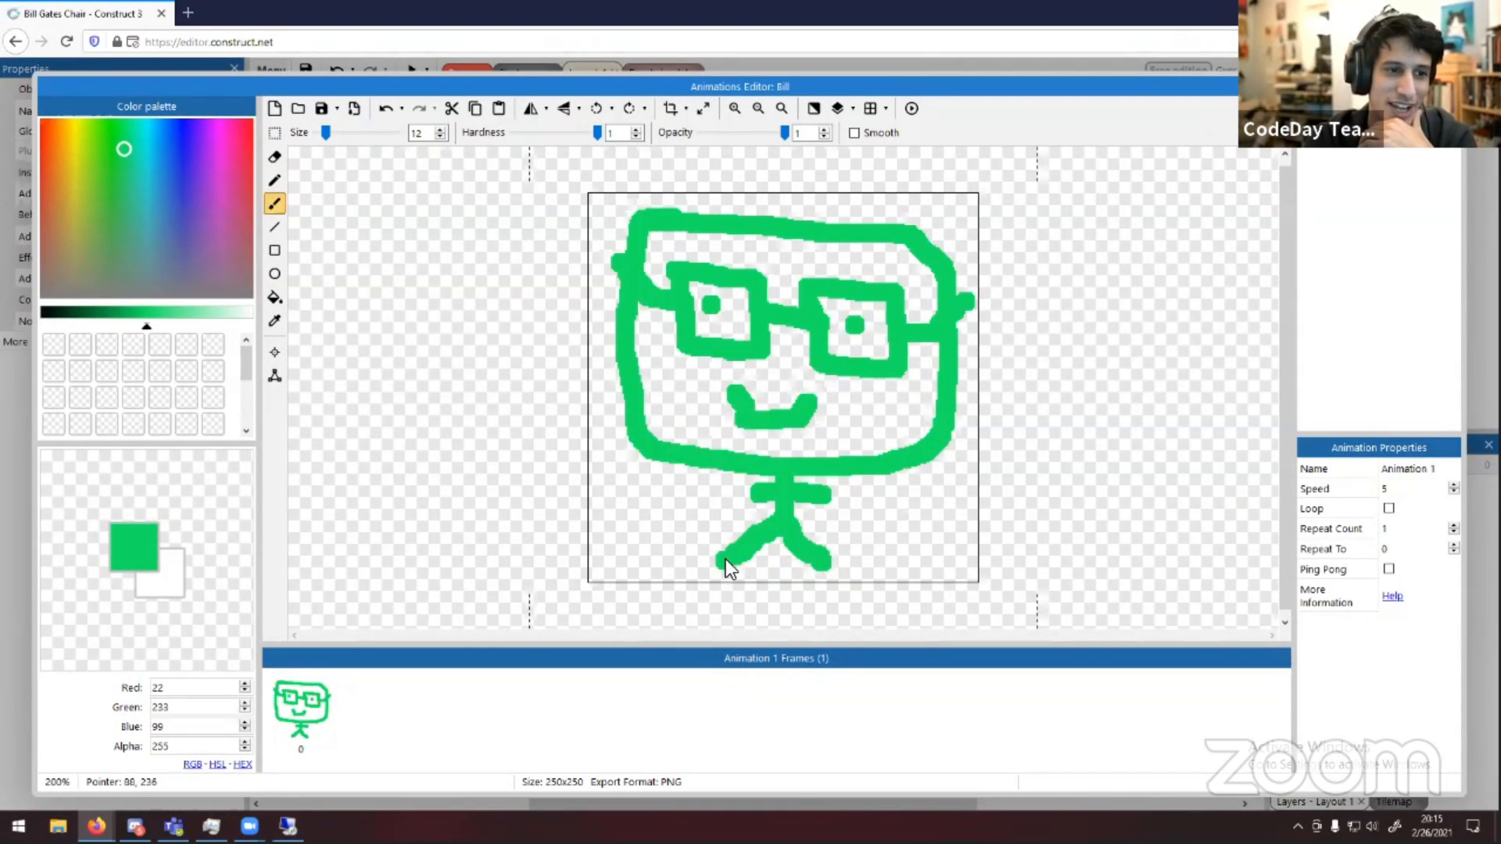
pyautogui.click(671, 109)
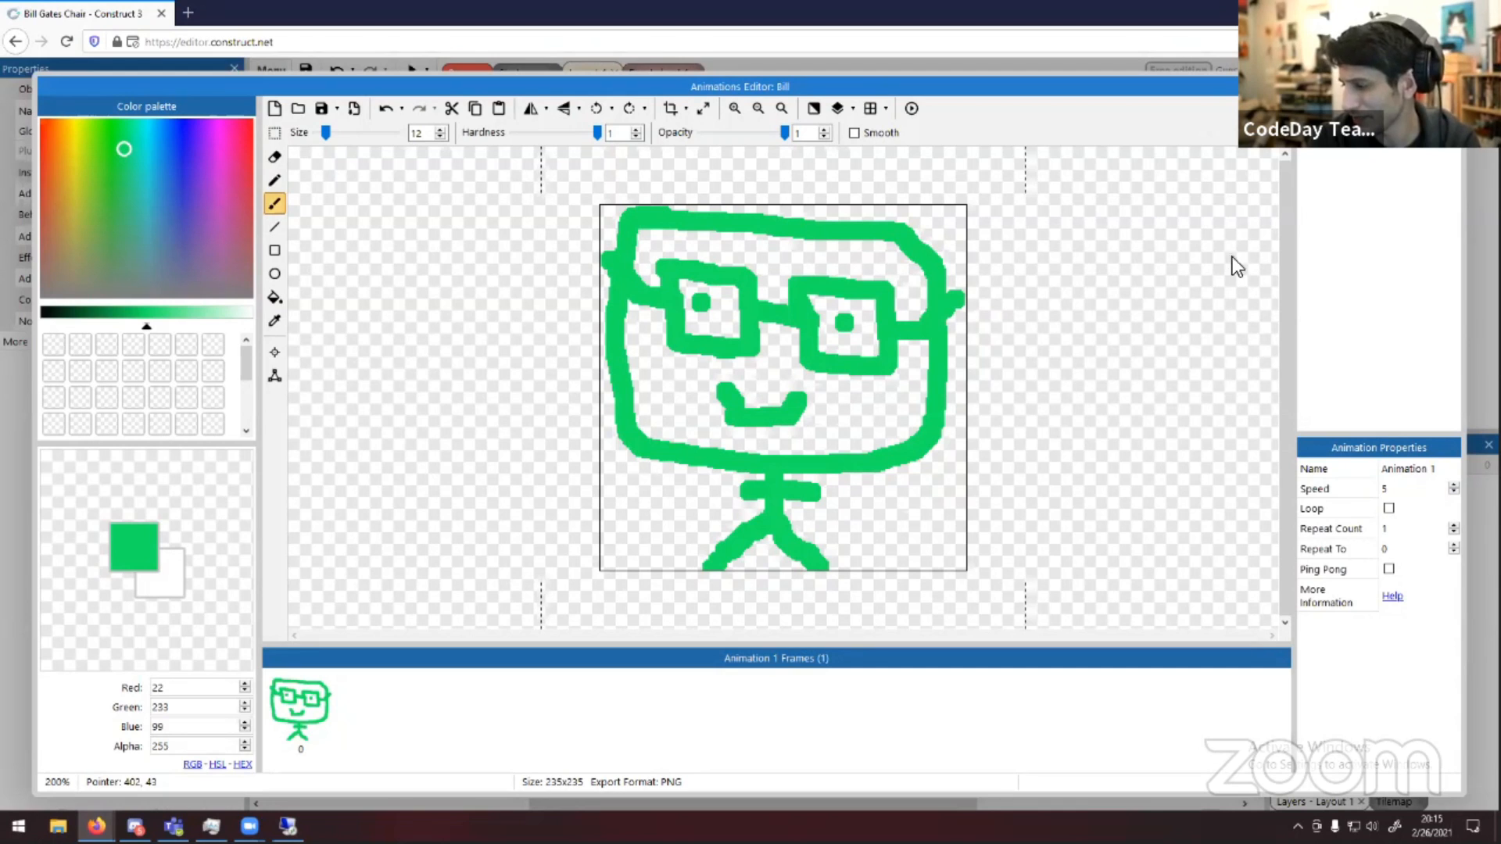
pyautogui.click(1450, 87)
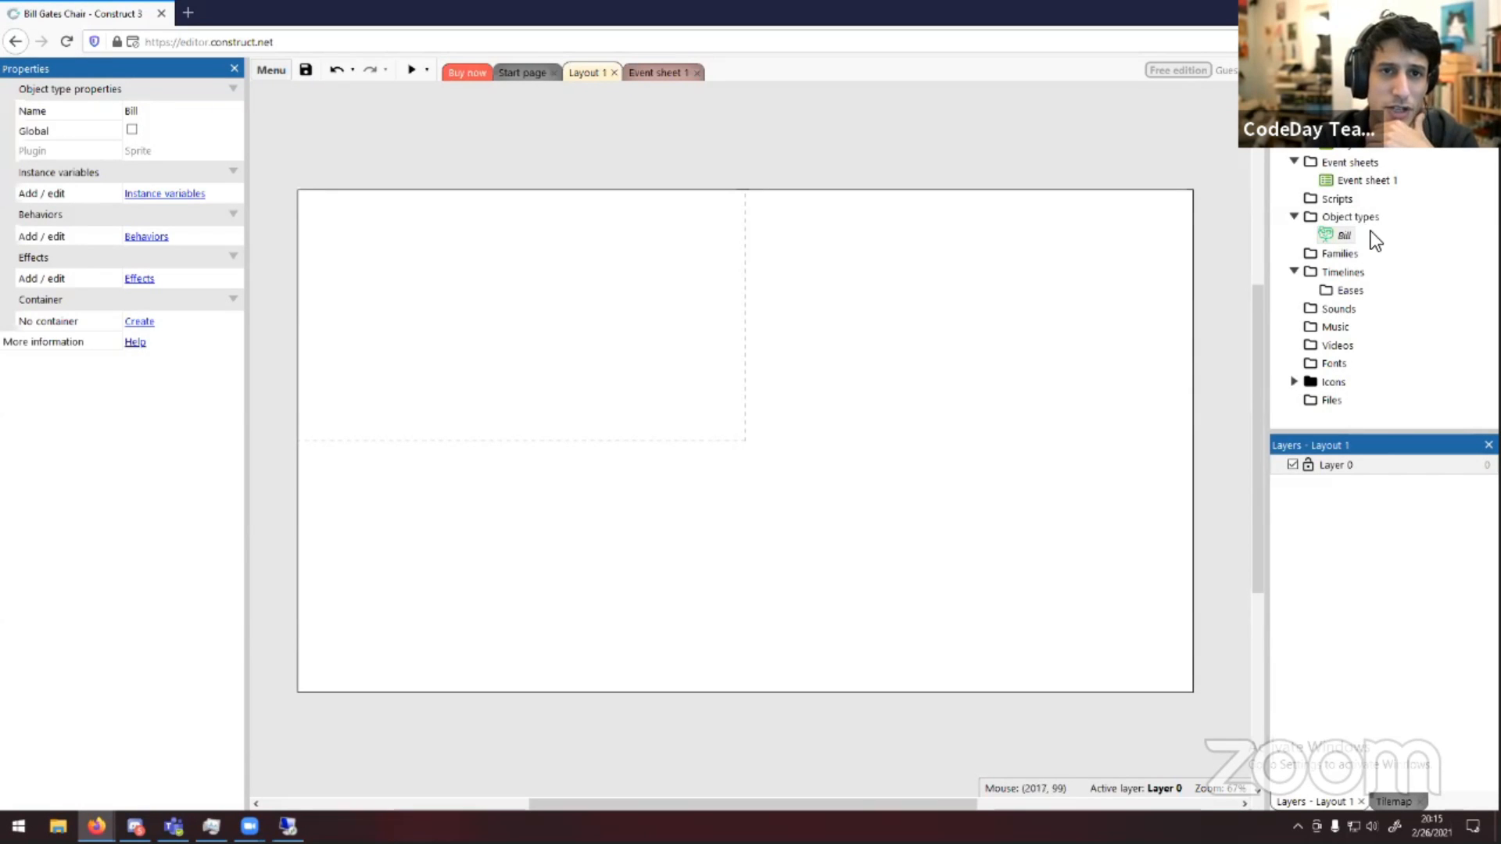
# Place a Bill instance into the layout near its upper-left corner
pyautogui.moveTo(1342, 236); pyautogui.dragTo(941, 267)
pyautogui.moveTo(694, 268); pyautogui.dragTo(429, 285)
pyautogui.click(584, 316)
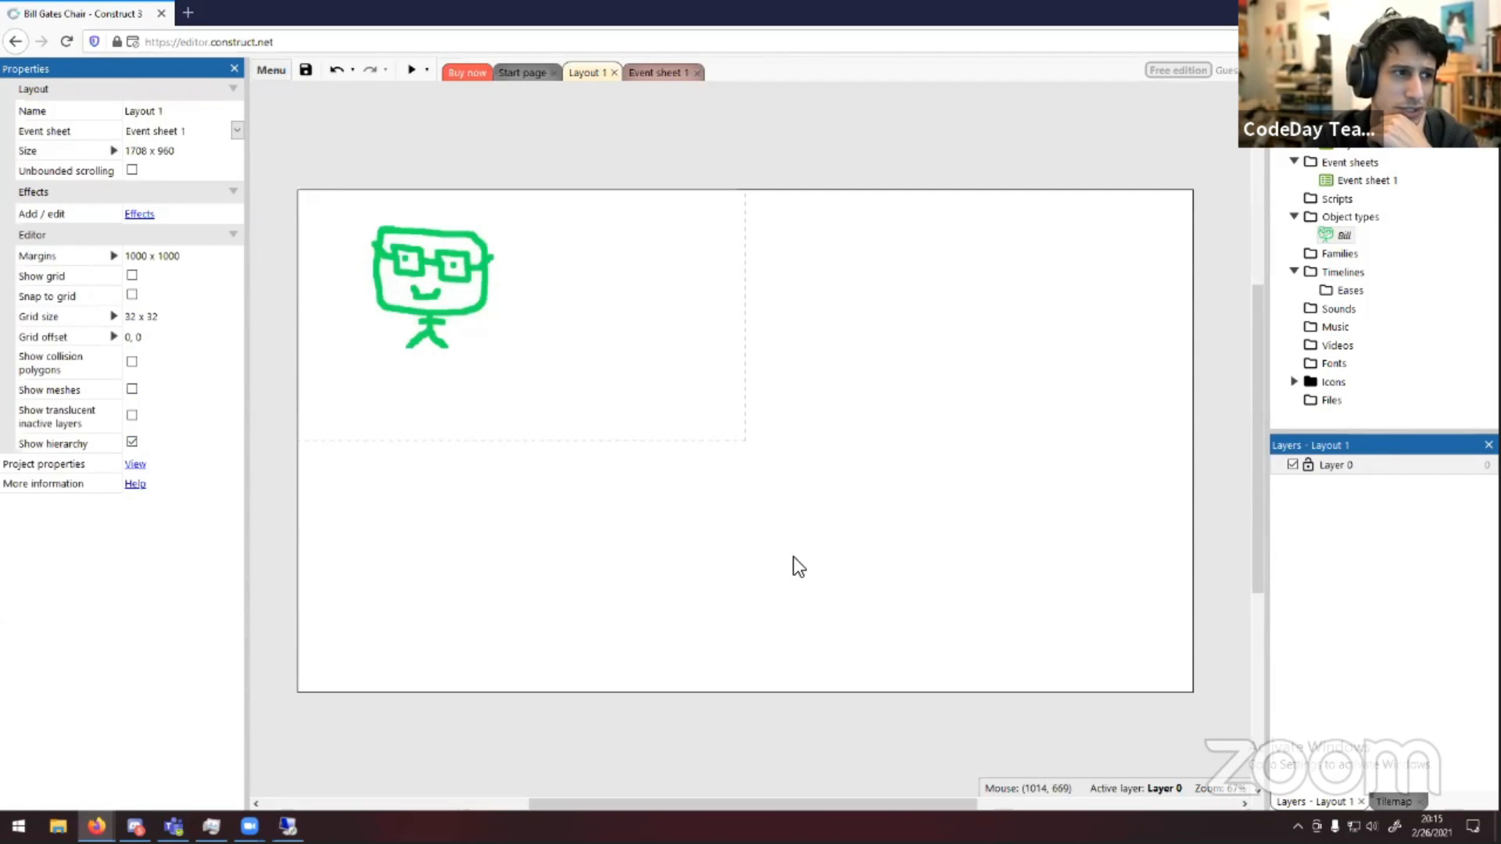
# Shrink the Bill instance to roughly a third of its size and reposition it near the layout's upper-left
pyautogui.click(467, 332)
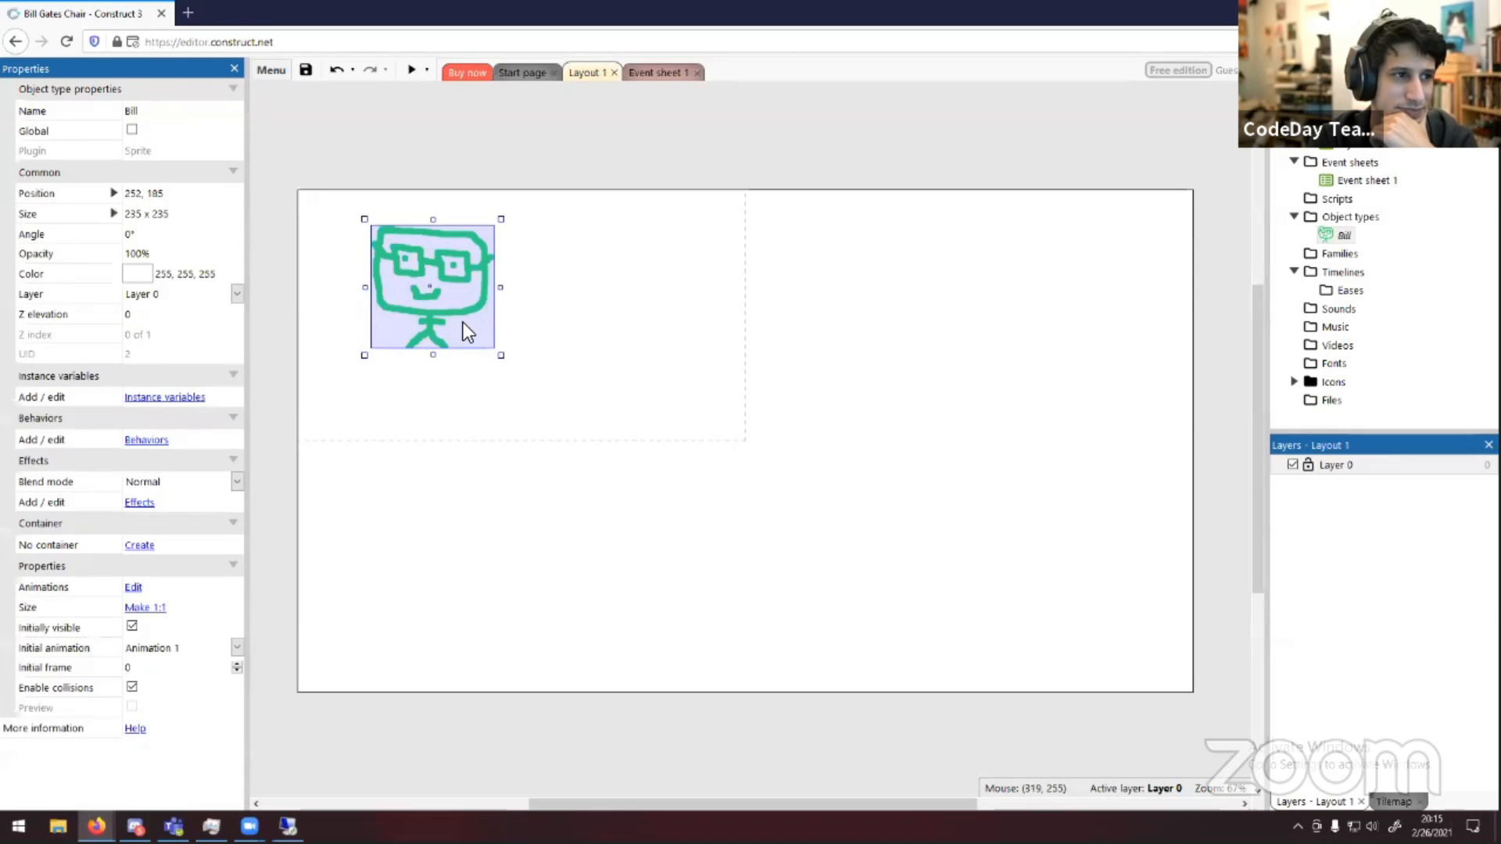
pyautogui.moveTo(498, 358); pyautogui.dragTo(364, 270)
pyautogui.click(878, 308)
pyautogui.click(481, 276)
pyautogui.click(570, 301)
pyautogui.click(587, 336)
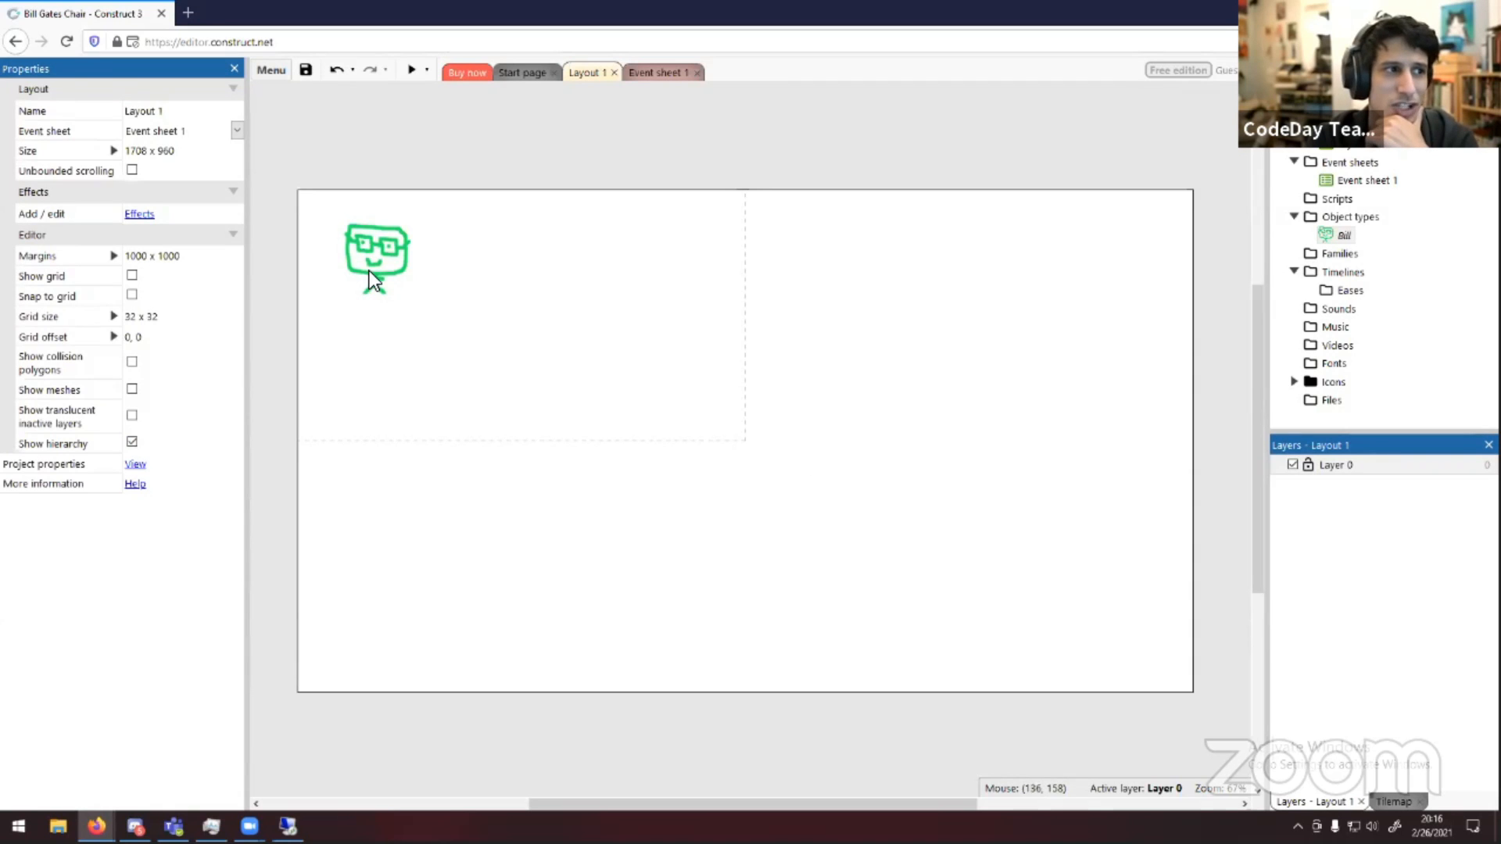
pyautogui.moveTo(369, 270); pyautogui.dragTo(381, 297)
pyautogui.click(673, 364)
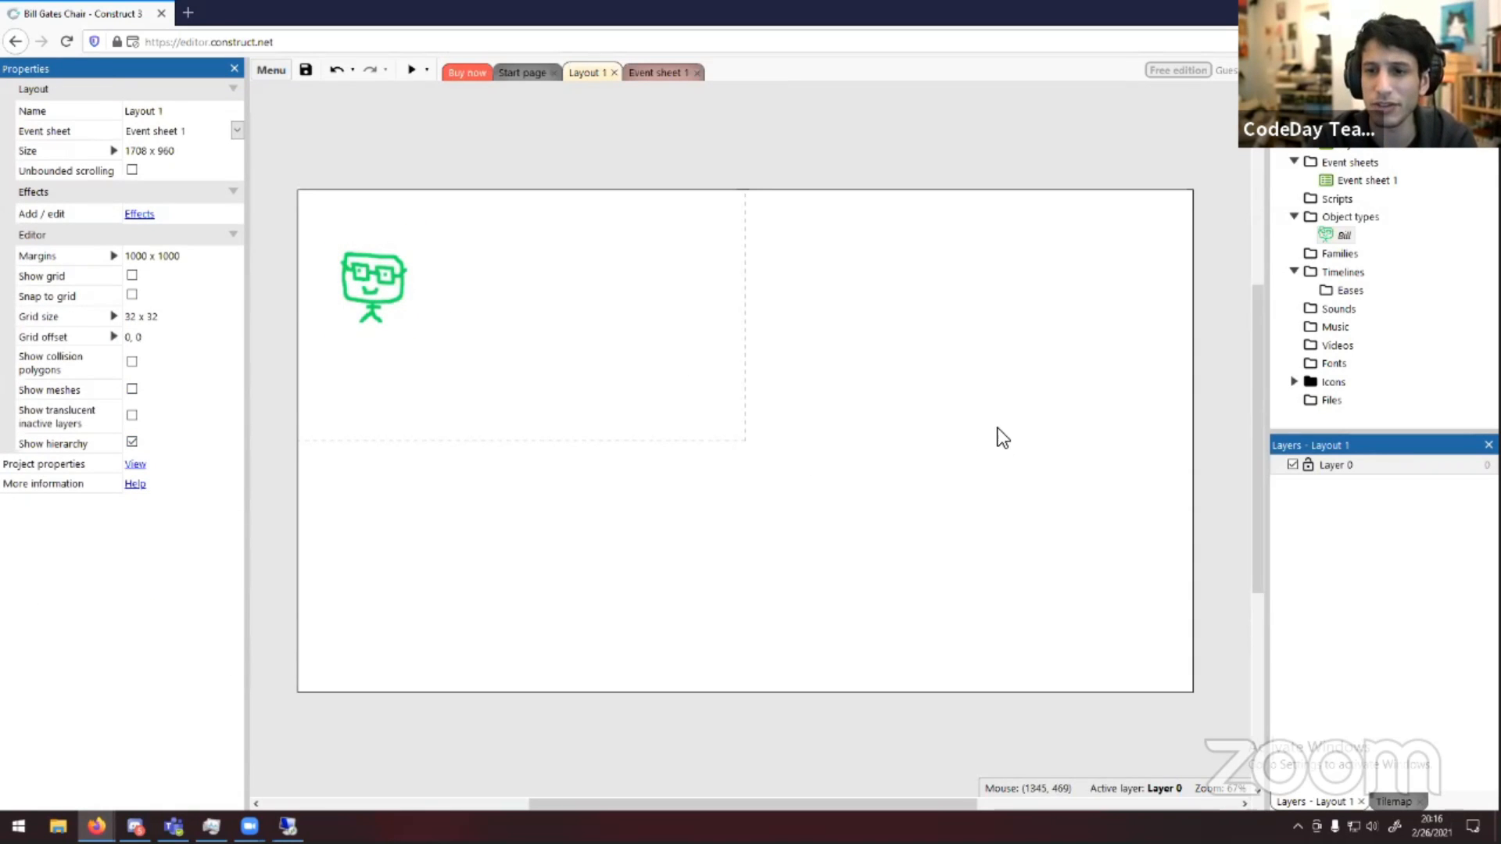
# Open Bill's animations editor briefly and close it again
pyautogui.click(1340, 234)
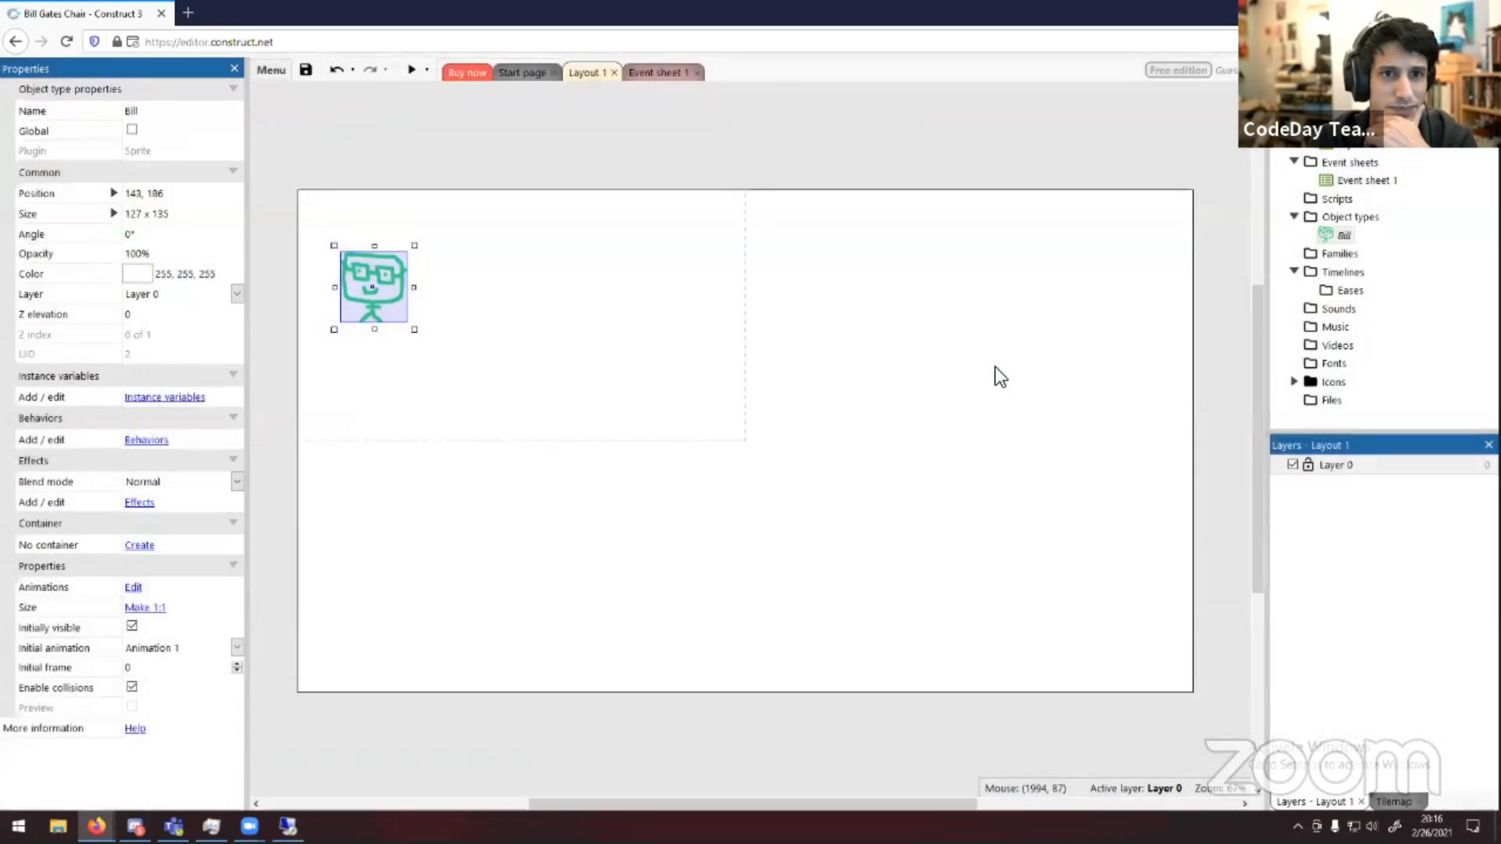
pyautogui.click(996, 369)
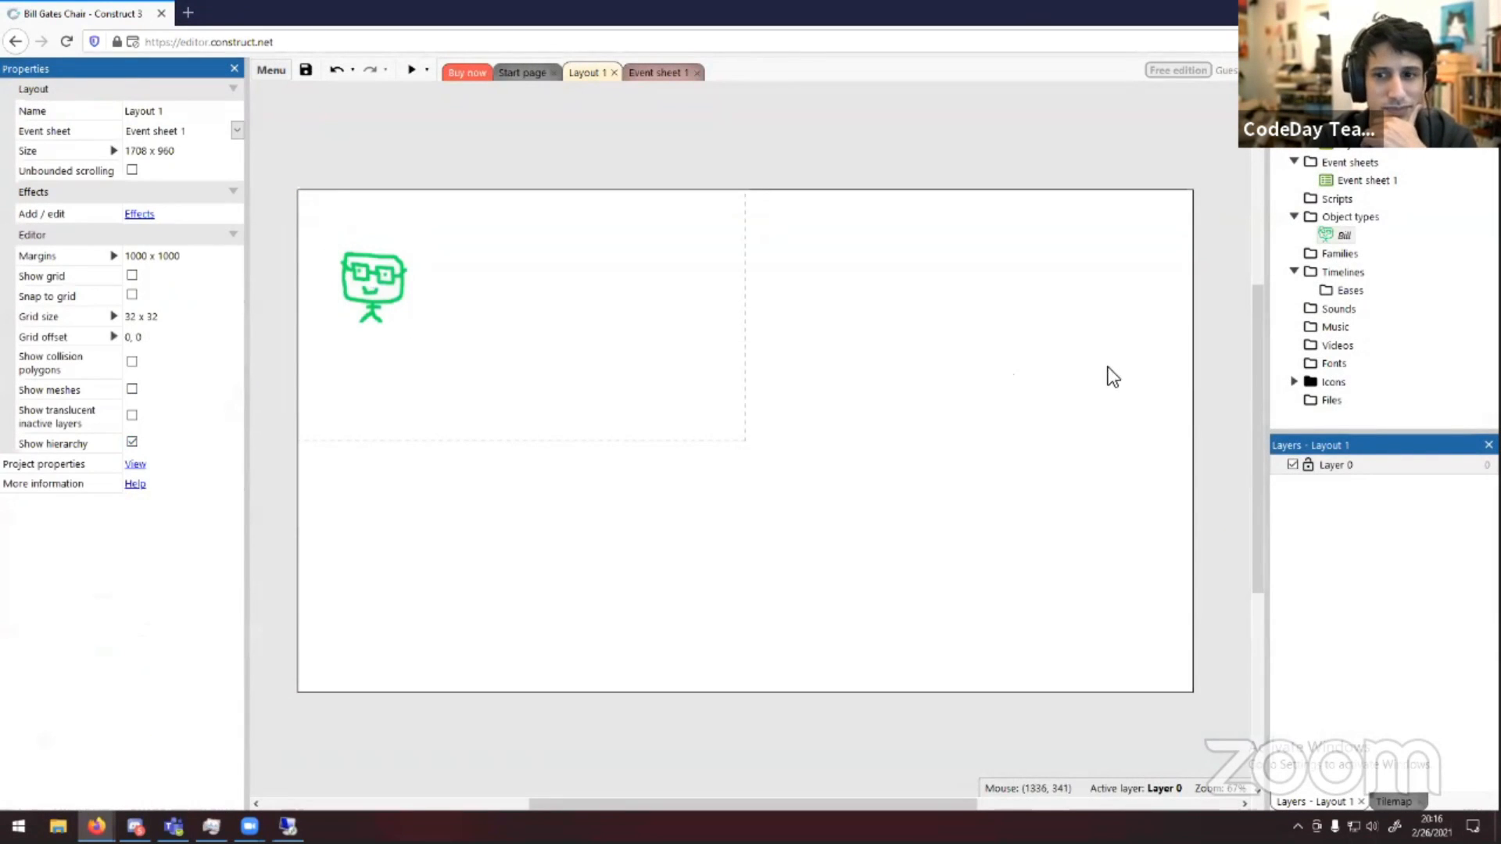
pyautogui.rightClick(1354, 212)
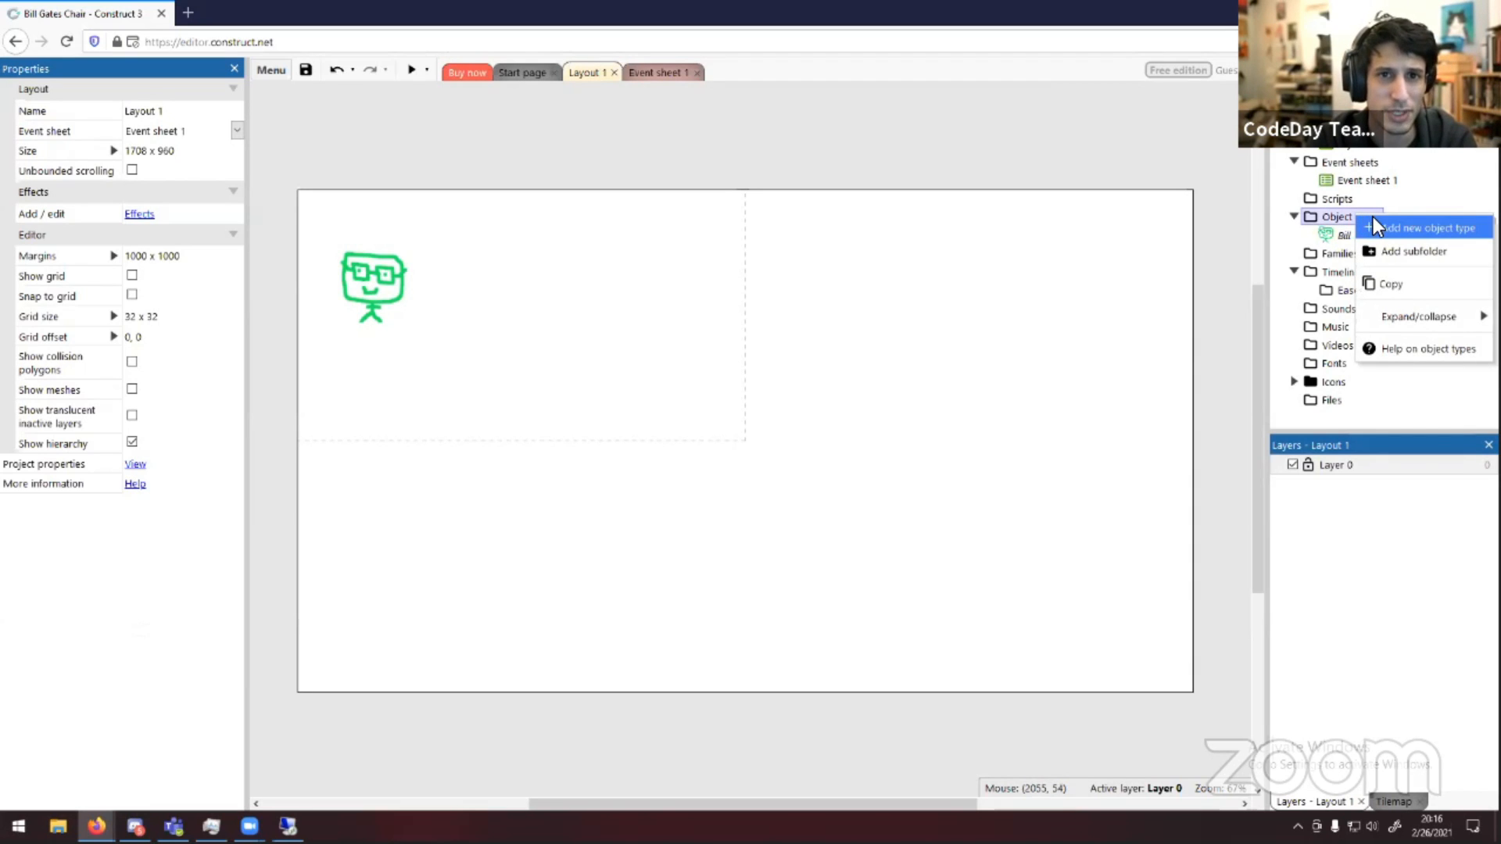
pyautogui.click(1373, 226)
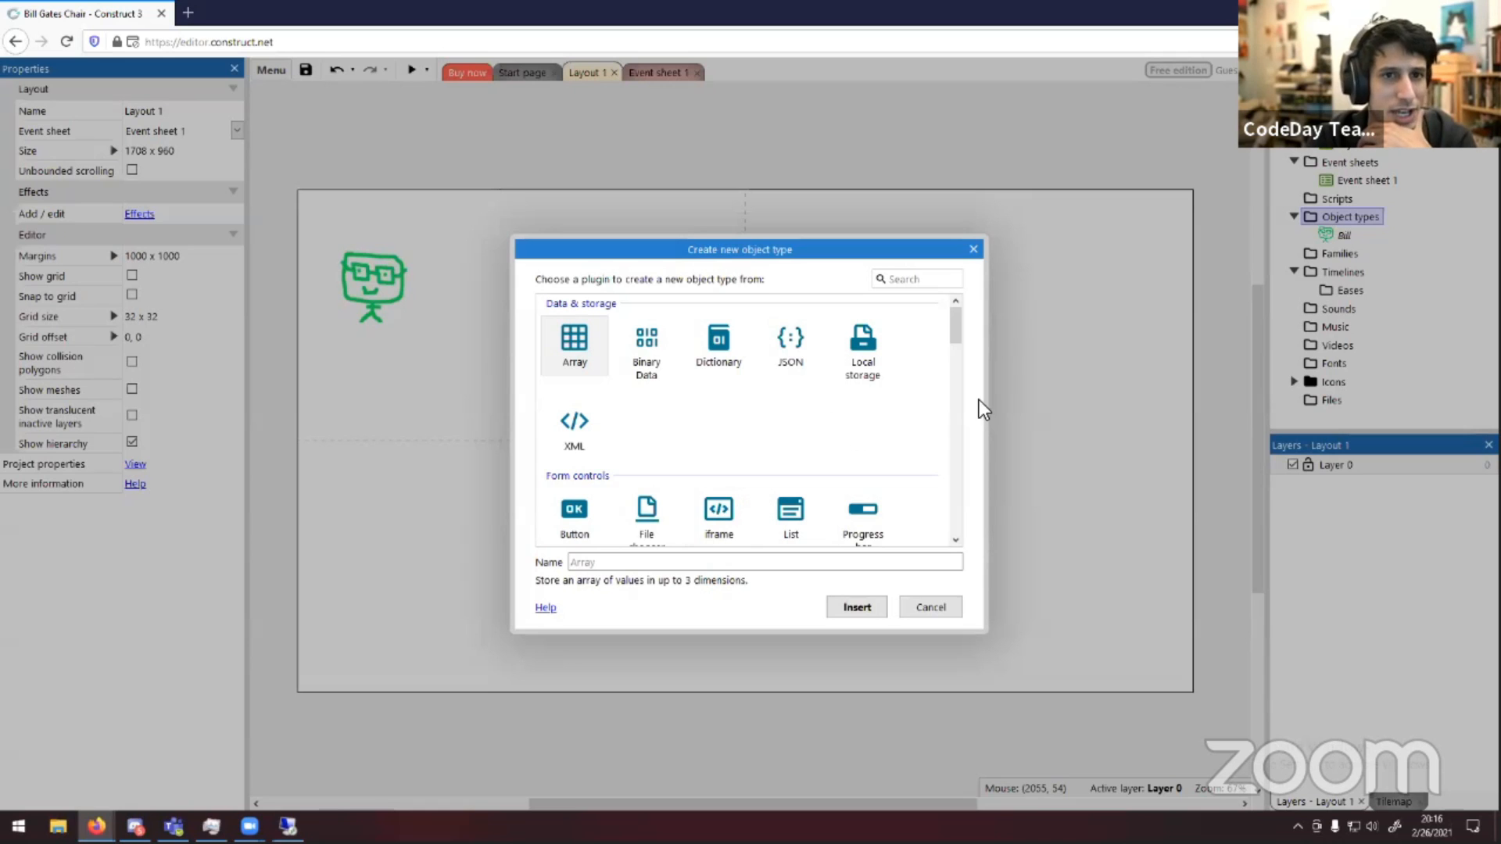
pyautogui.click(916, 609)
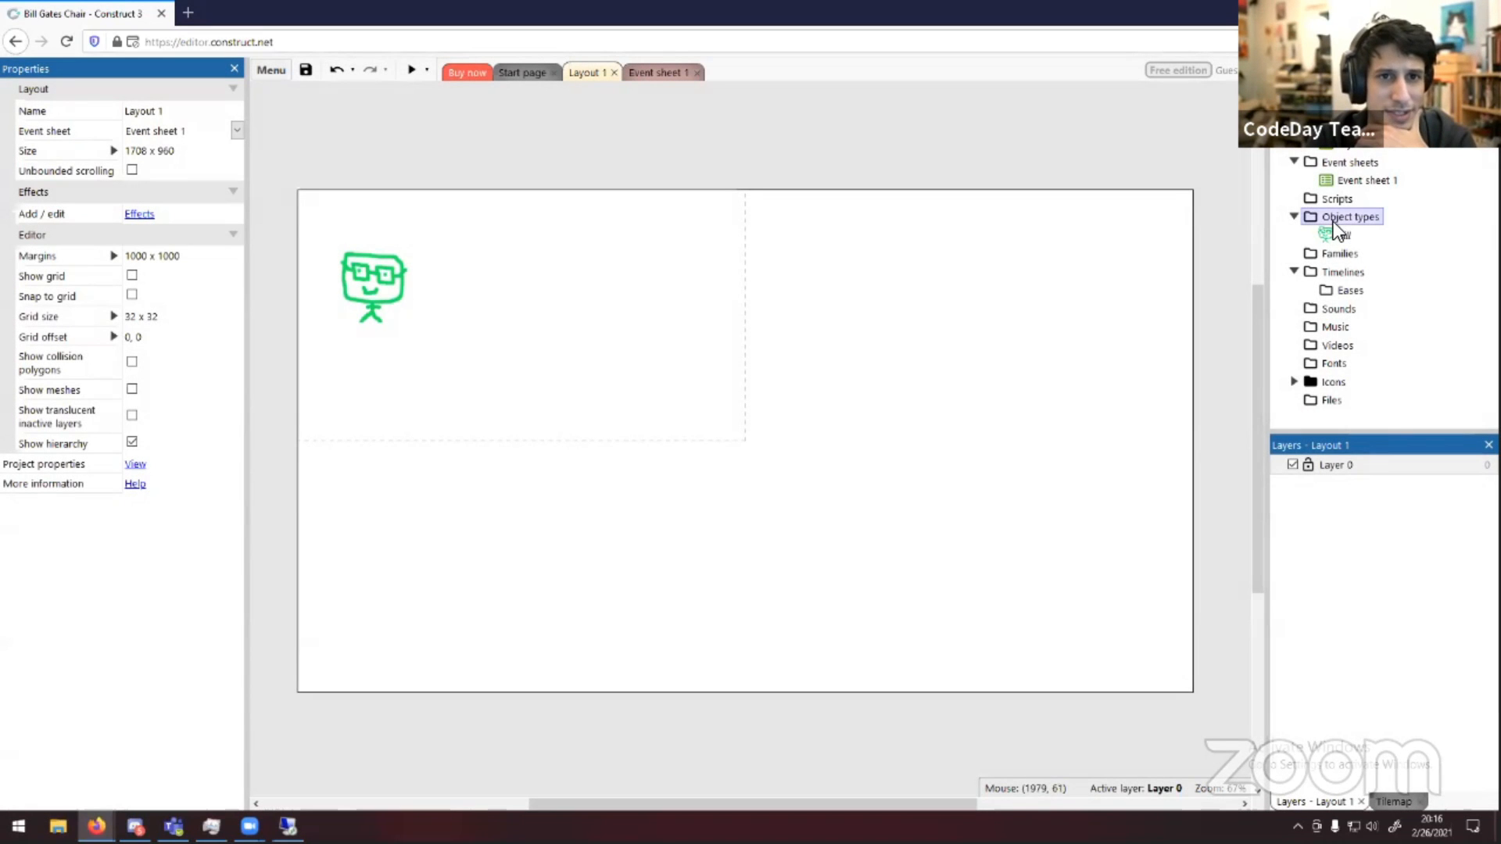
# Add a new Sprite object type named Platform
pyautogui.rightClick(1335, 222)
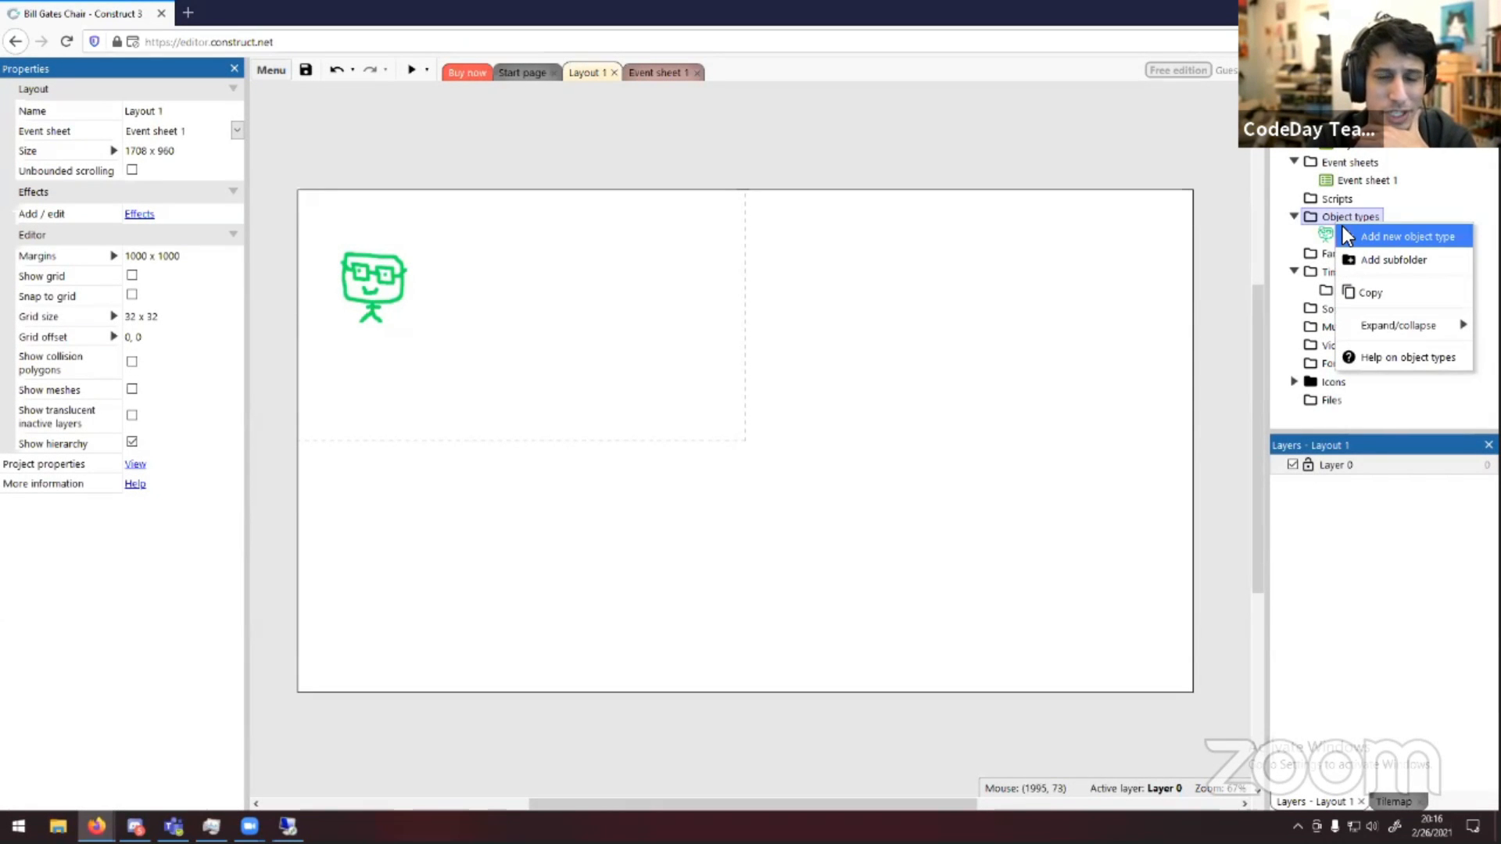
pyautogui.click(1346, 236)
pyautogui.scroll(-3, 701, 421)
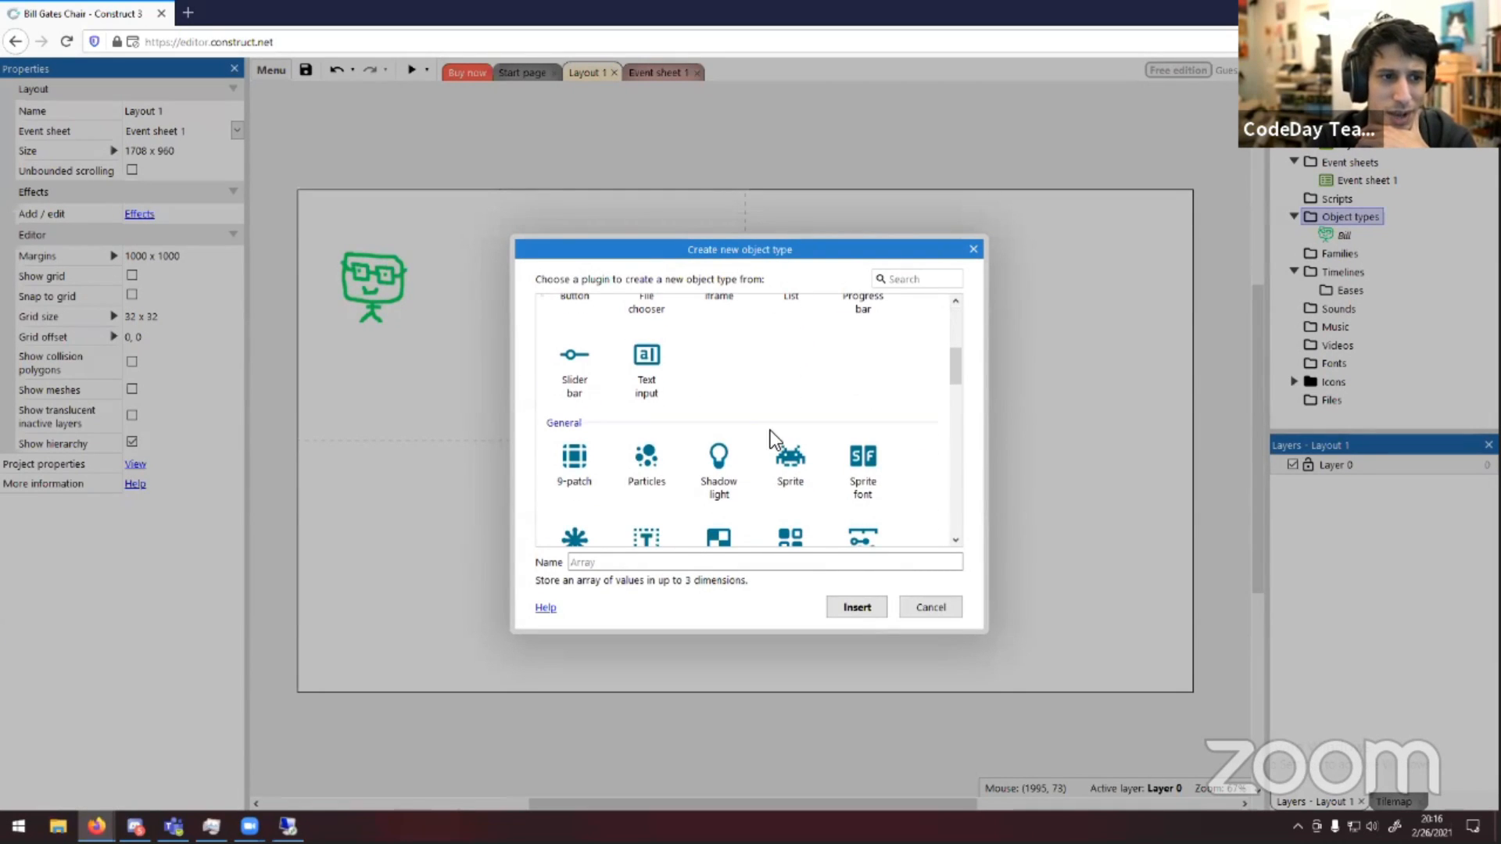
pyautogui.click(800, 469)
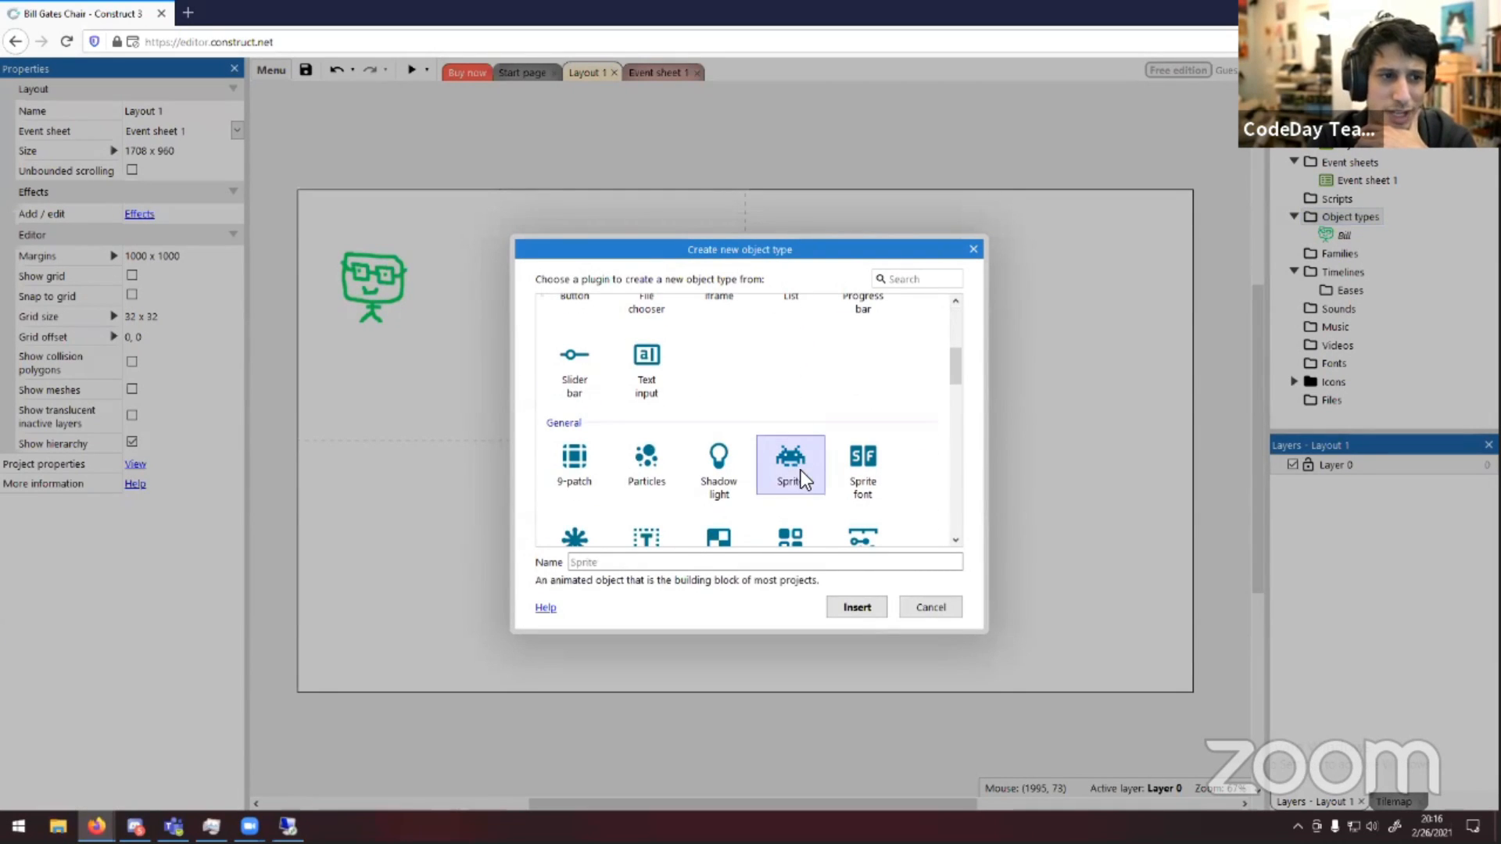
pyautogui.click(781, 562)
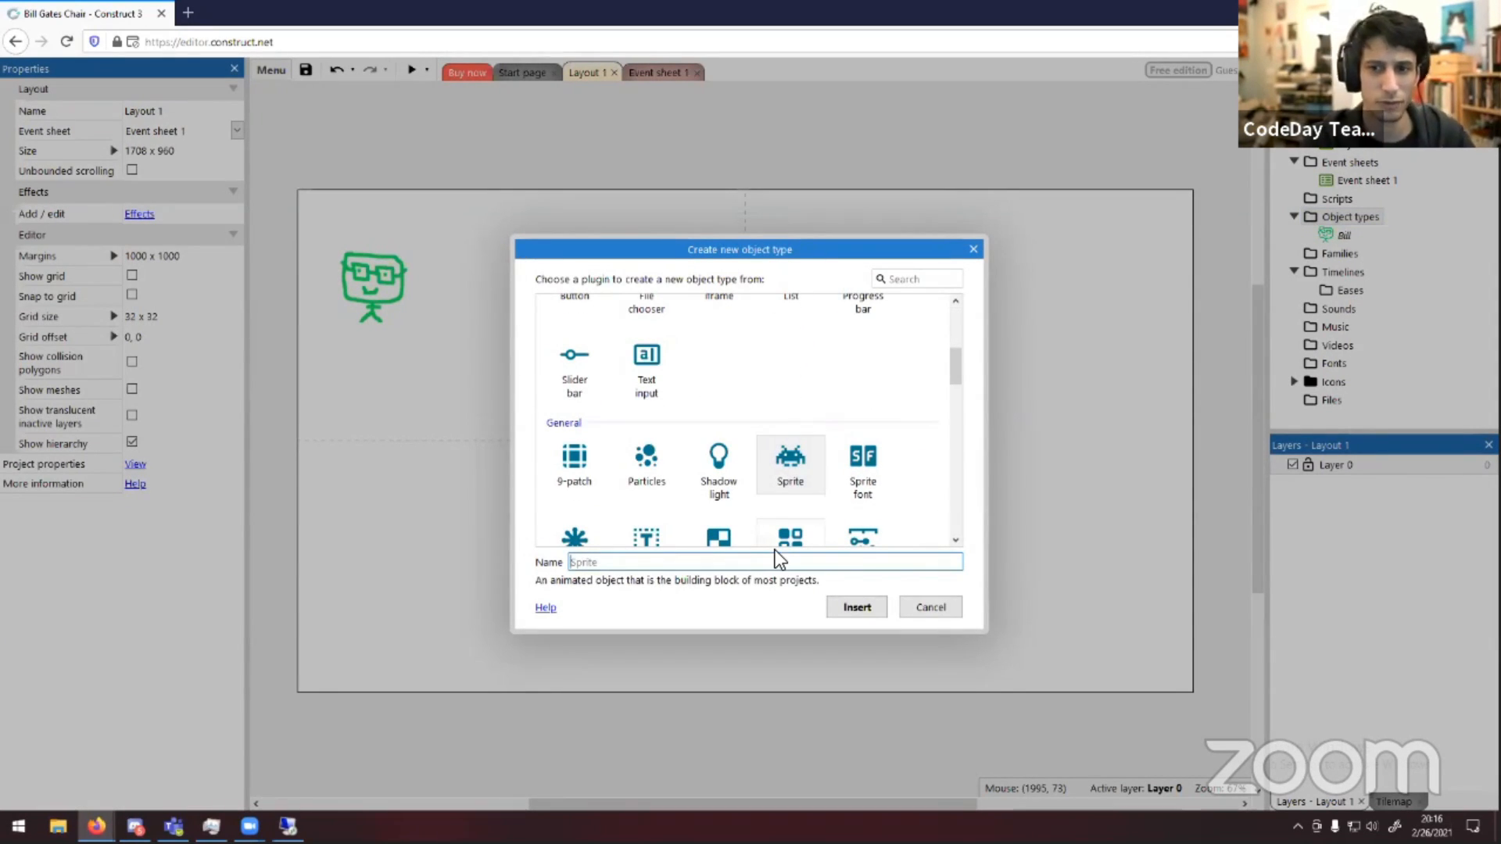
pyautogui.write('Floor')
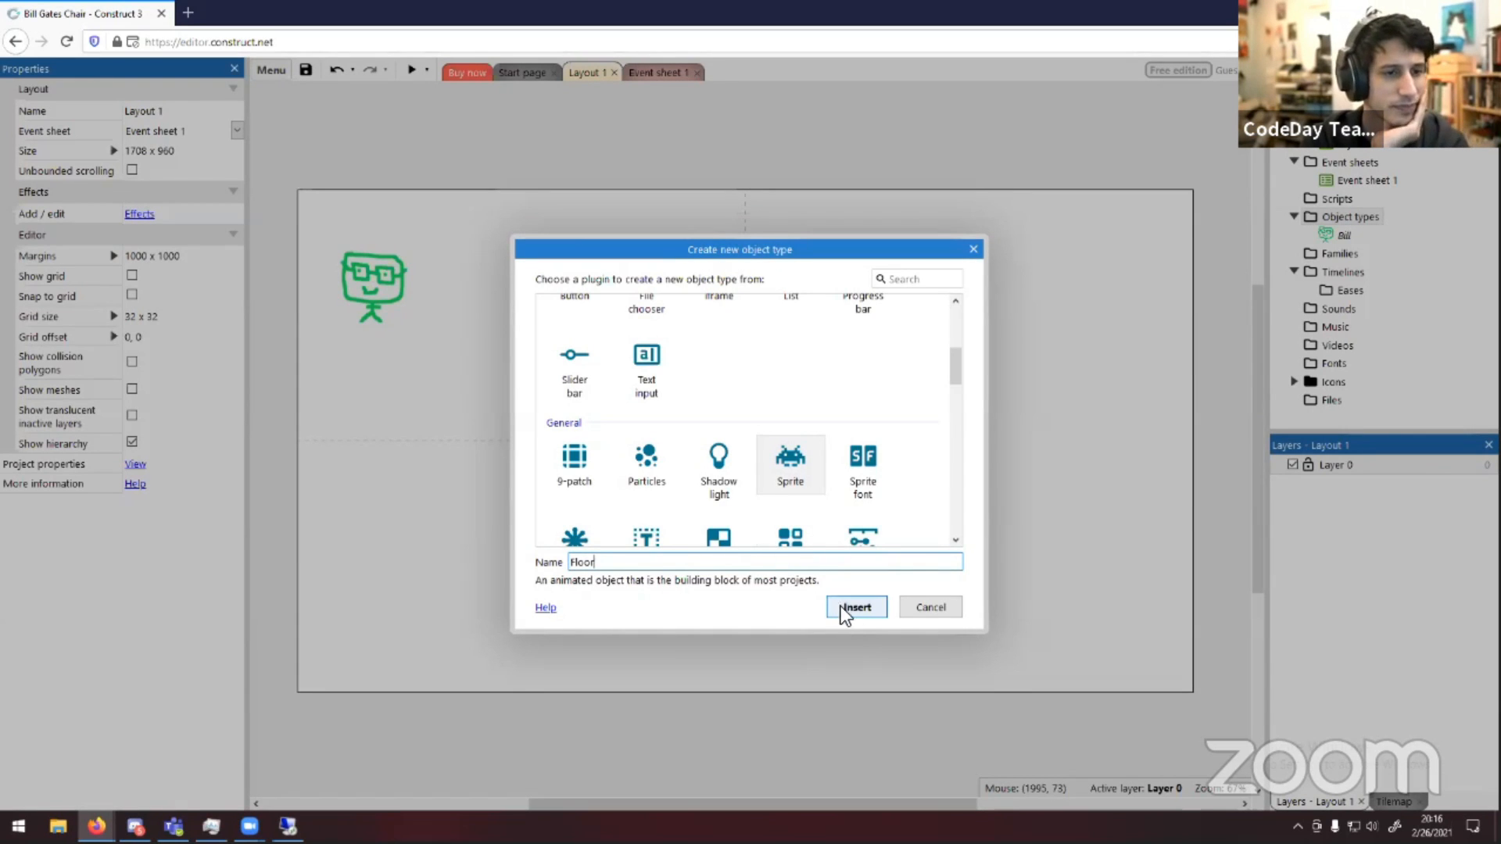
pyautogui.click(848, 610)
pyautogui.doubleClick(767, 560)
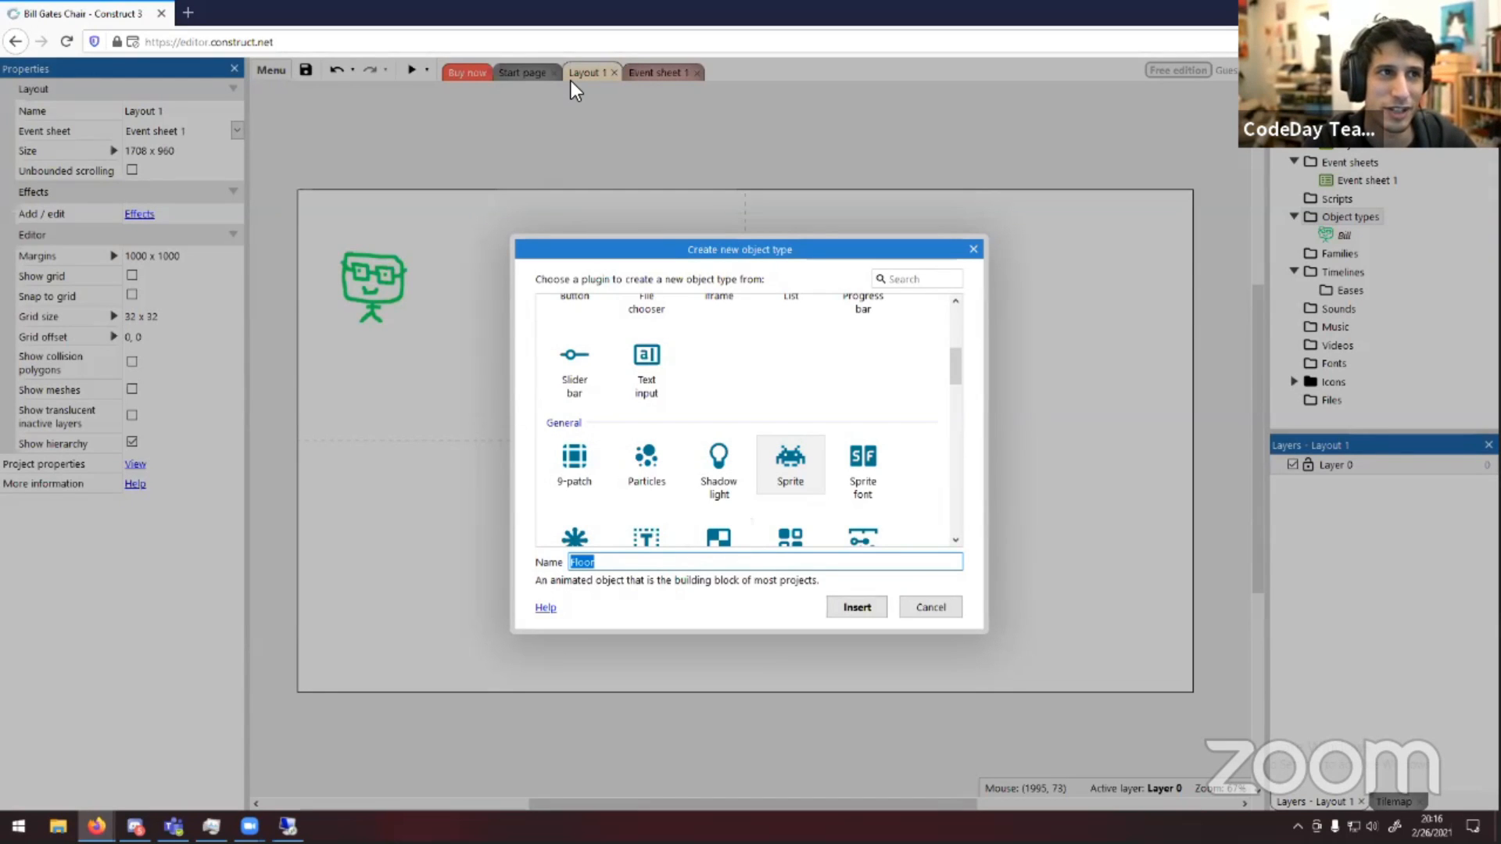
pyautogui.click(1047, 208)
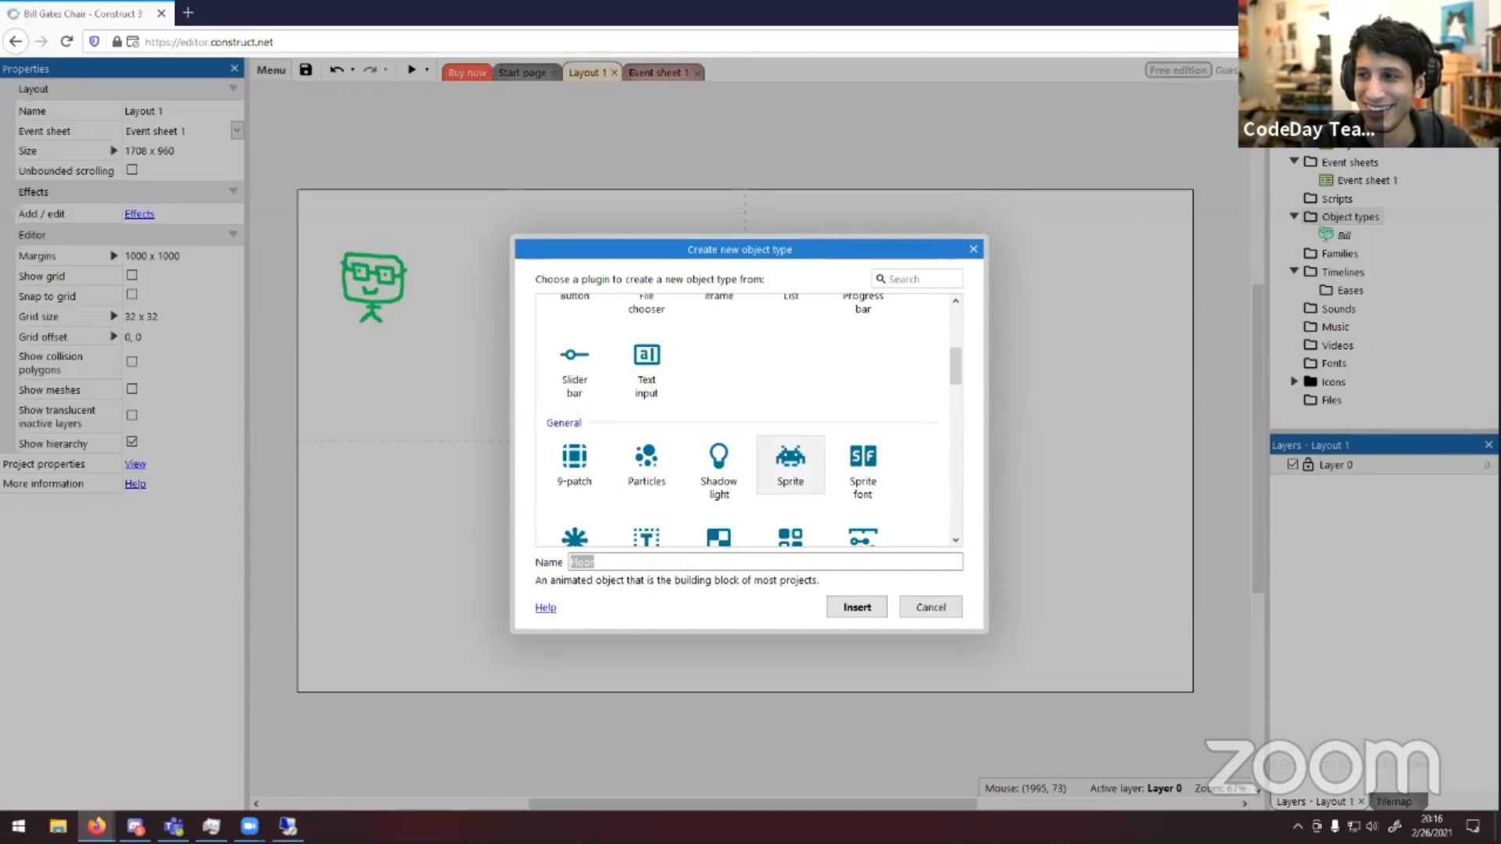
pyautogui.click(657, 560)
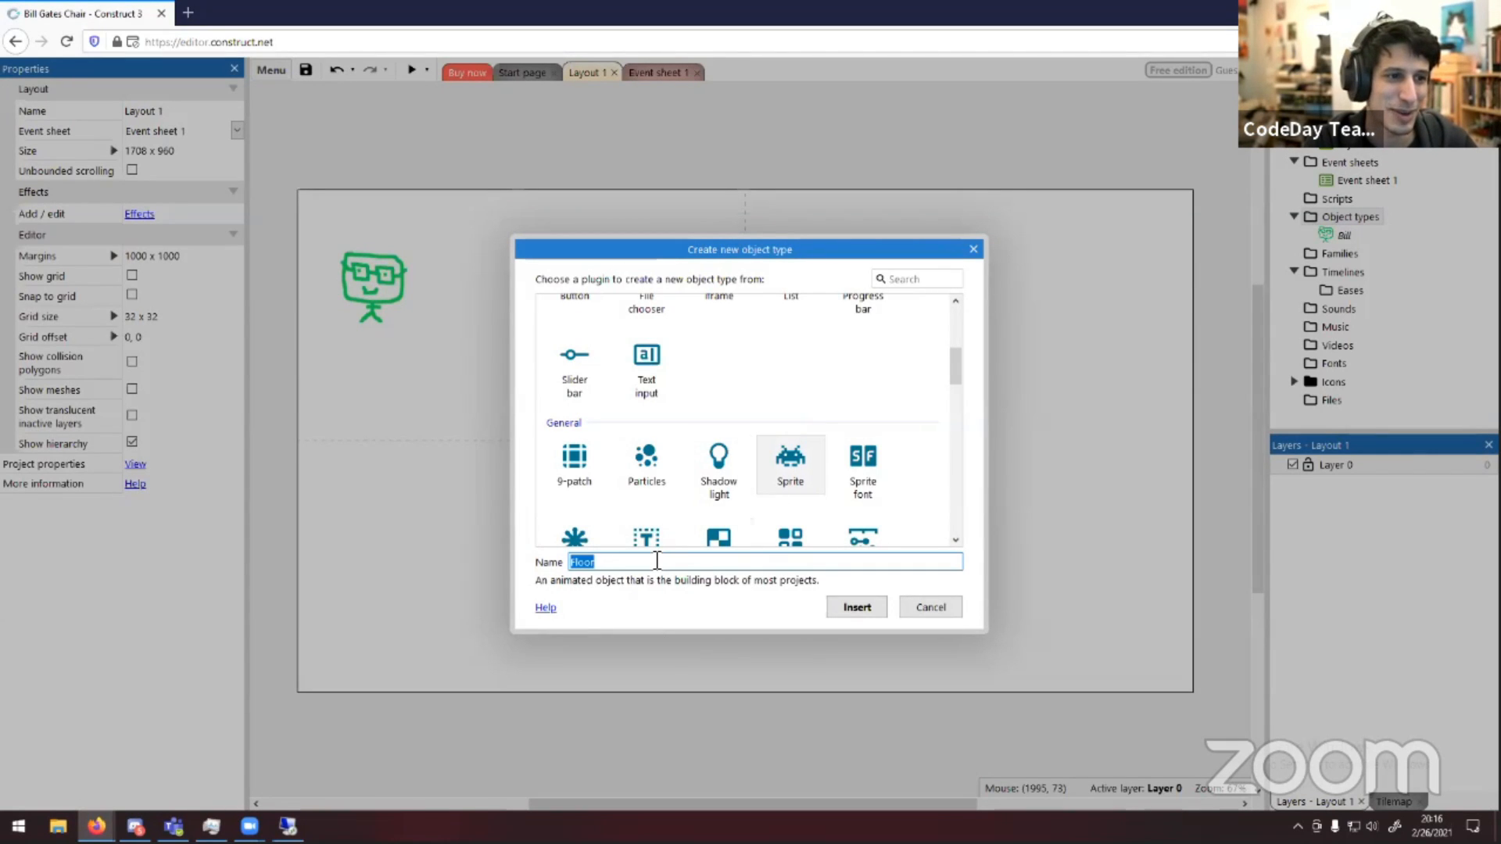
pyautogui.write('Grou')
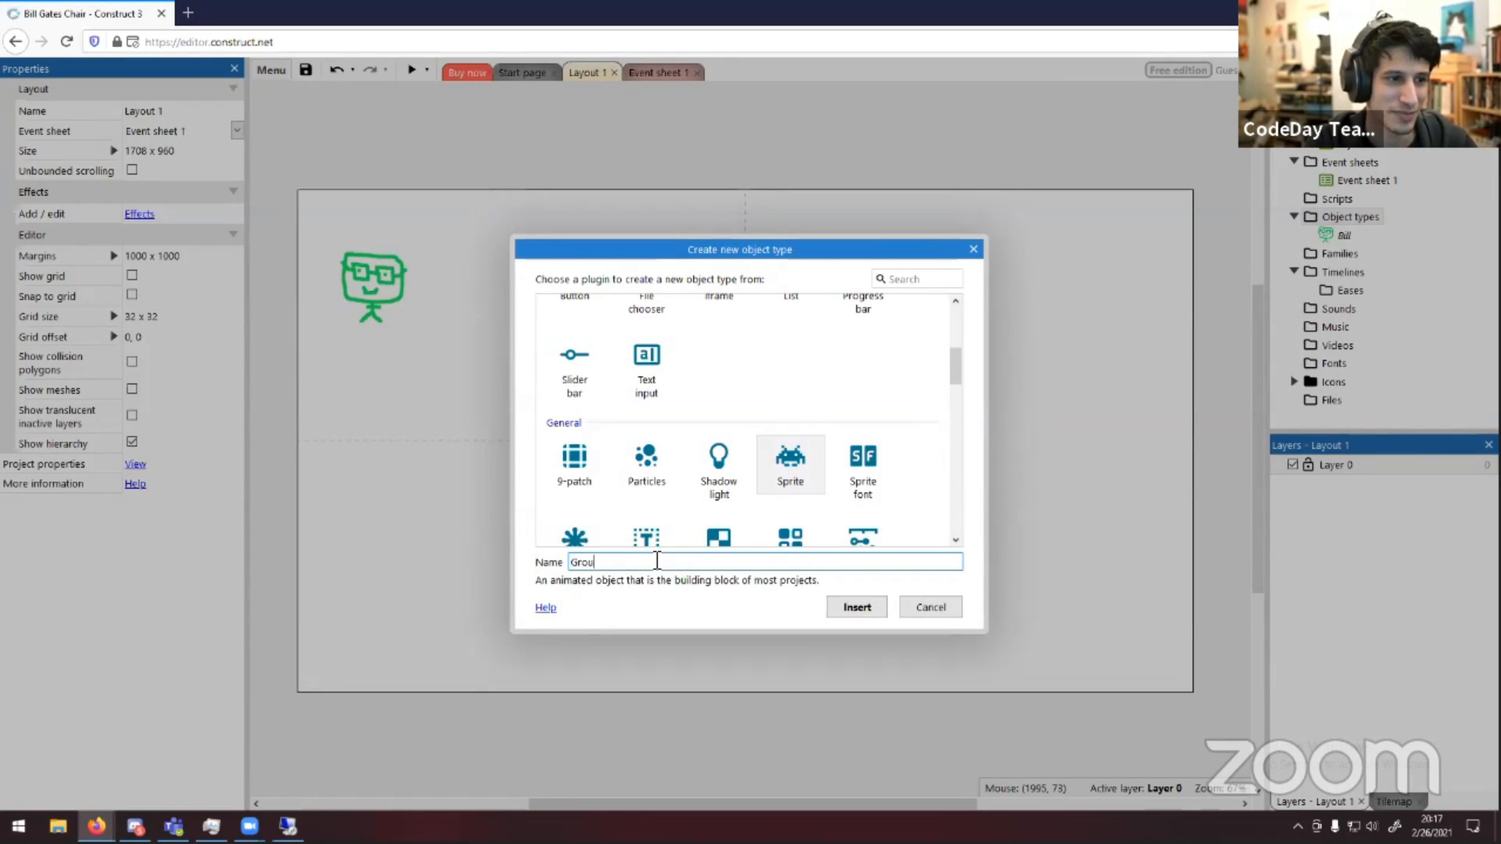
pyautogui.write('nd')
pyautogui.hotkey('ctrl', 'a')
pyautogui.write('Plat')
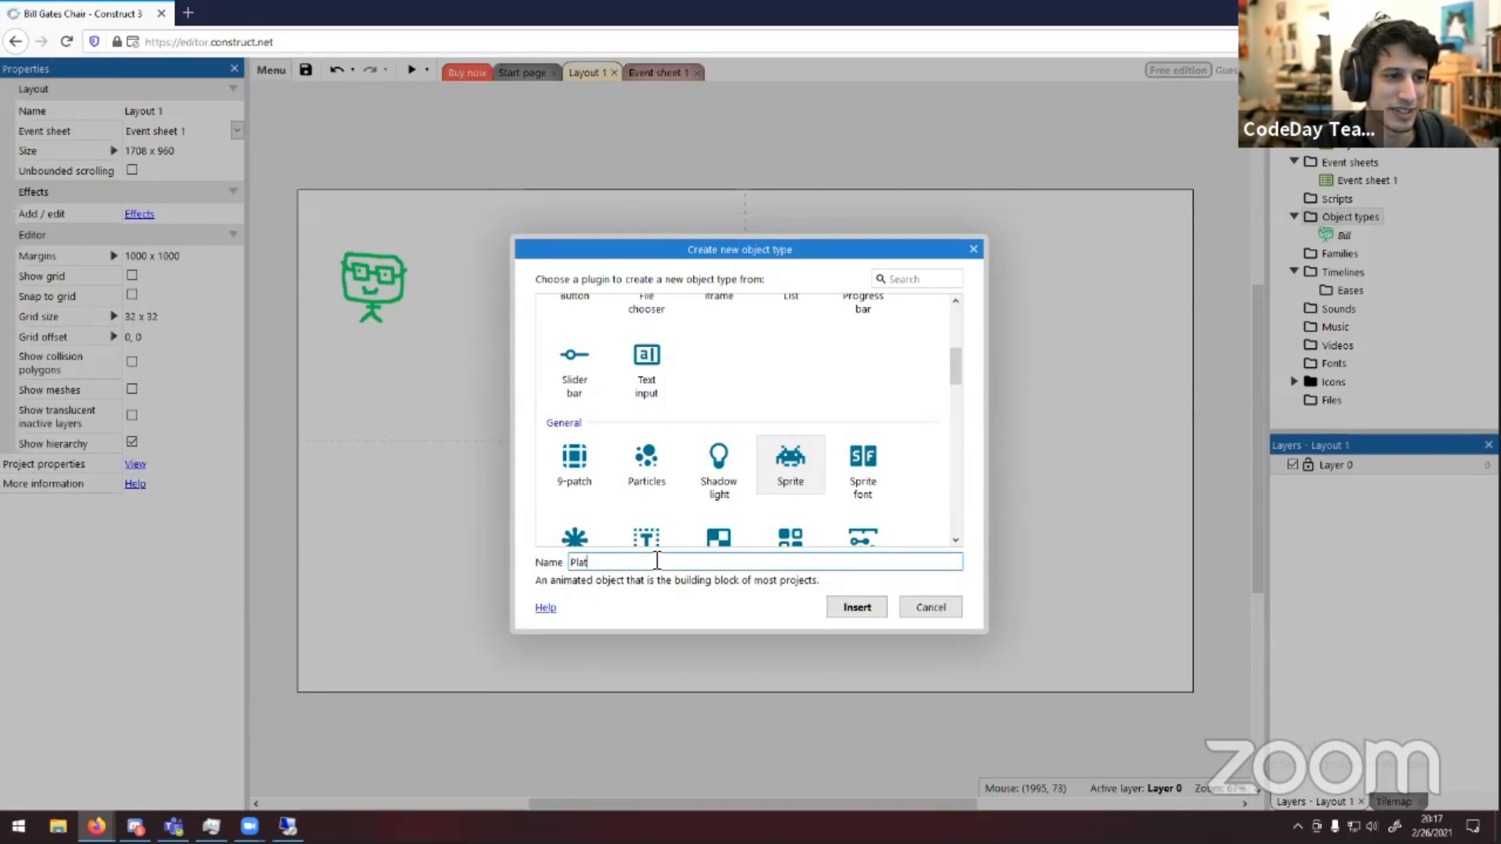
pyautogui.write('form')
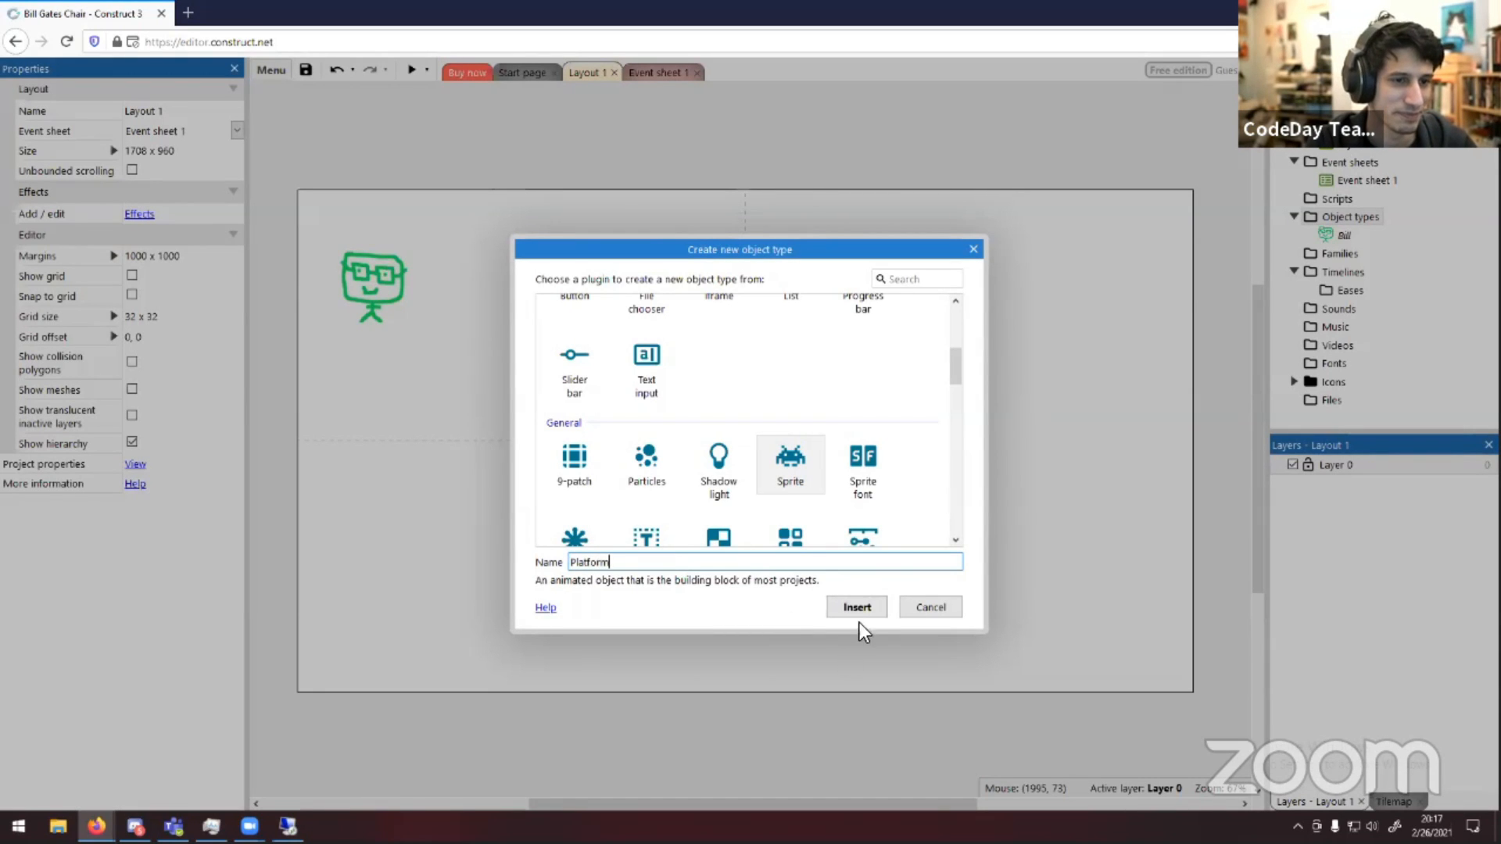
pyautogui.press('Return')
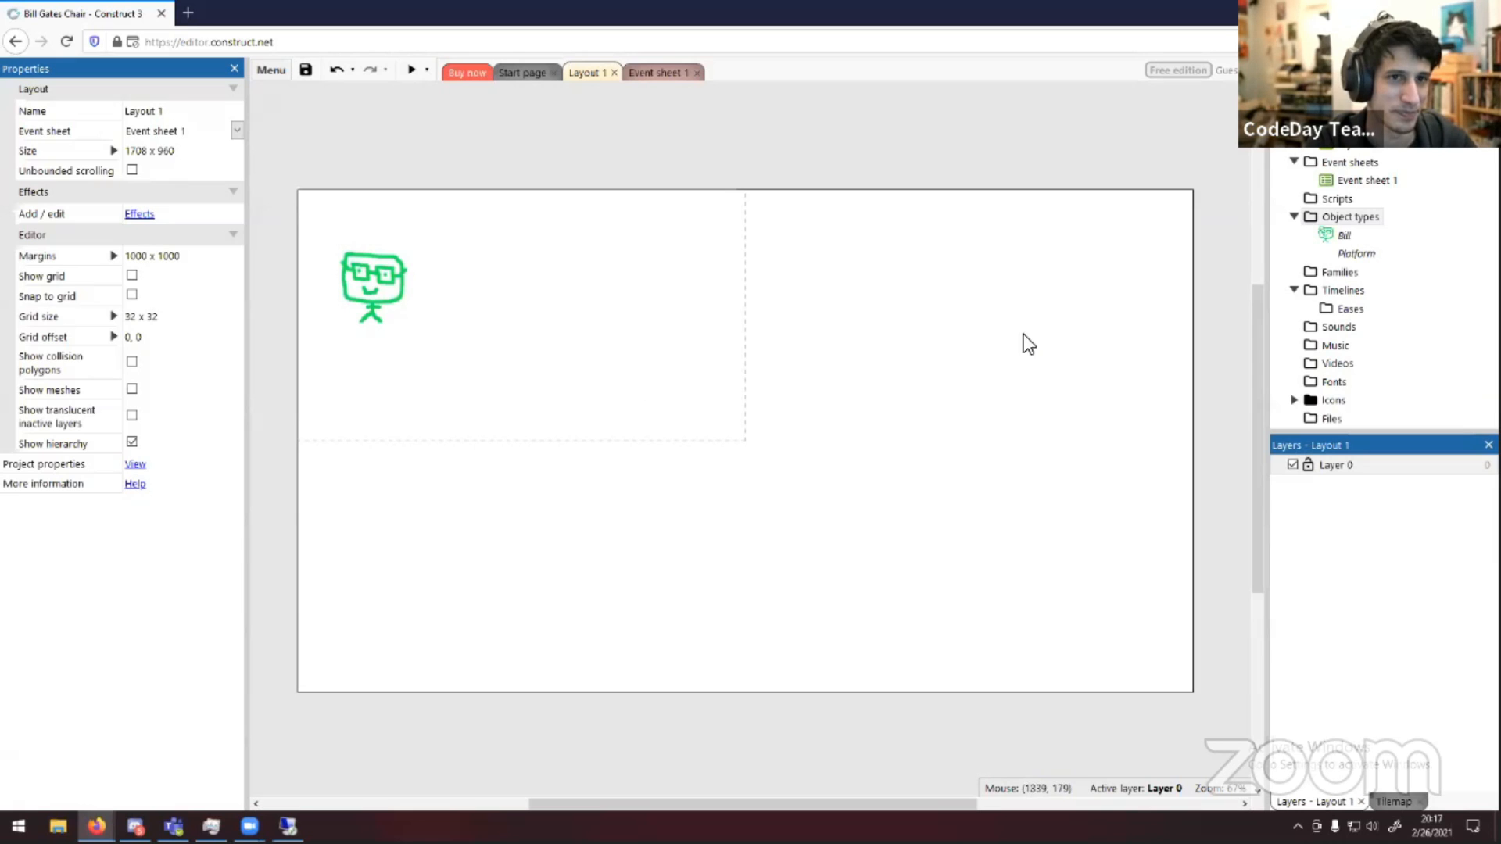
# Open the Platform sprite's image editor and load the still photo from the desktop's IntroVideoCosmos ARoll folder as its image
pyautogui.doubleClick(1349, 255)
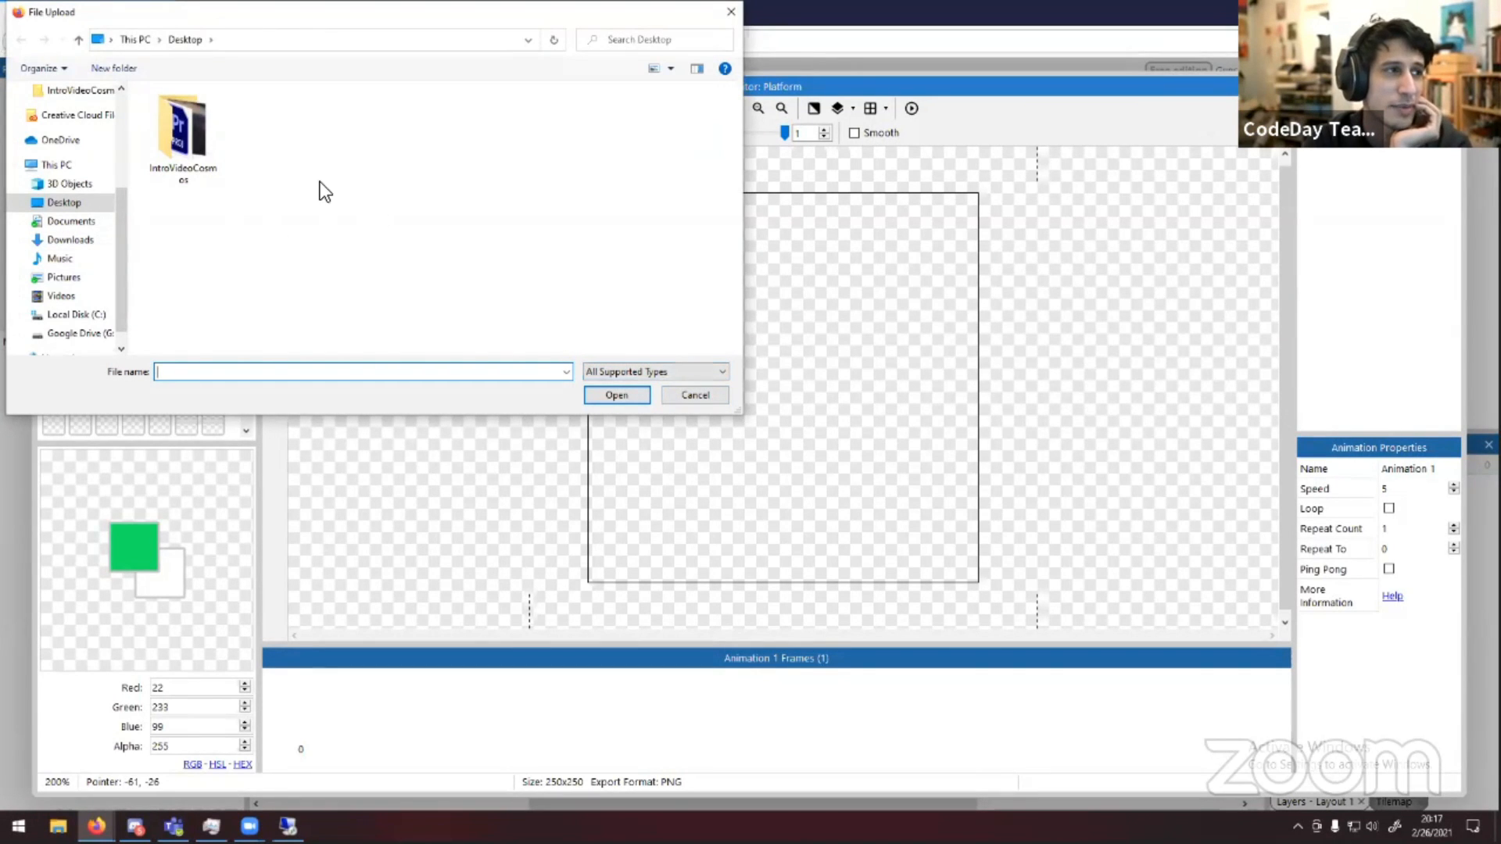
pyautogui.doubleClick(198, 156)
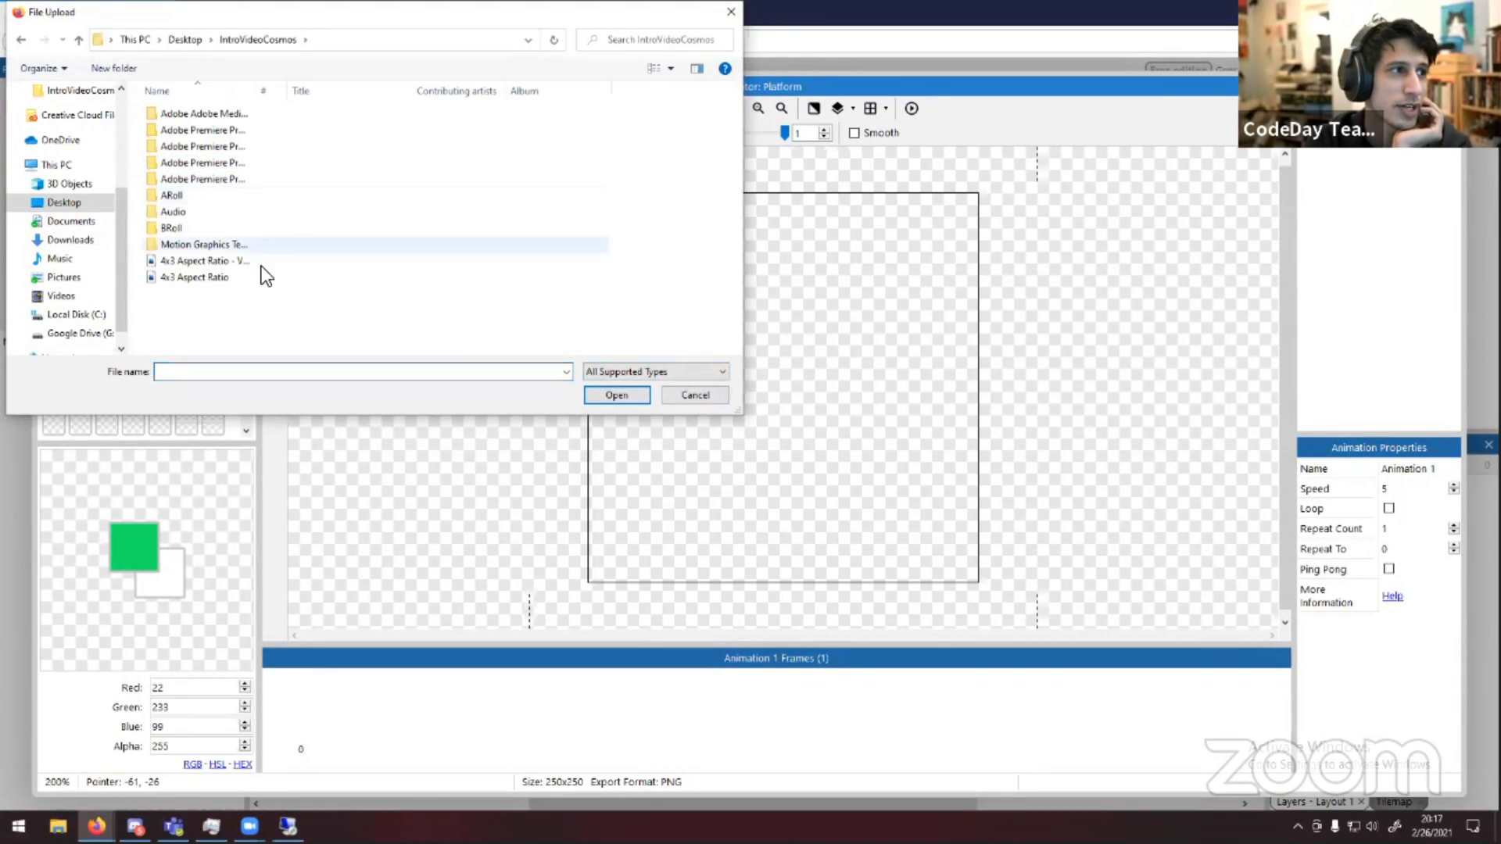
pyautogui.doubleClick(224, 194)
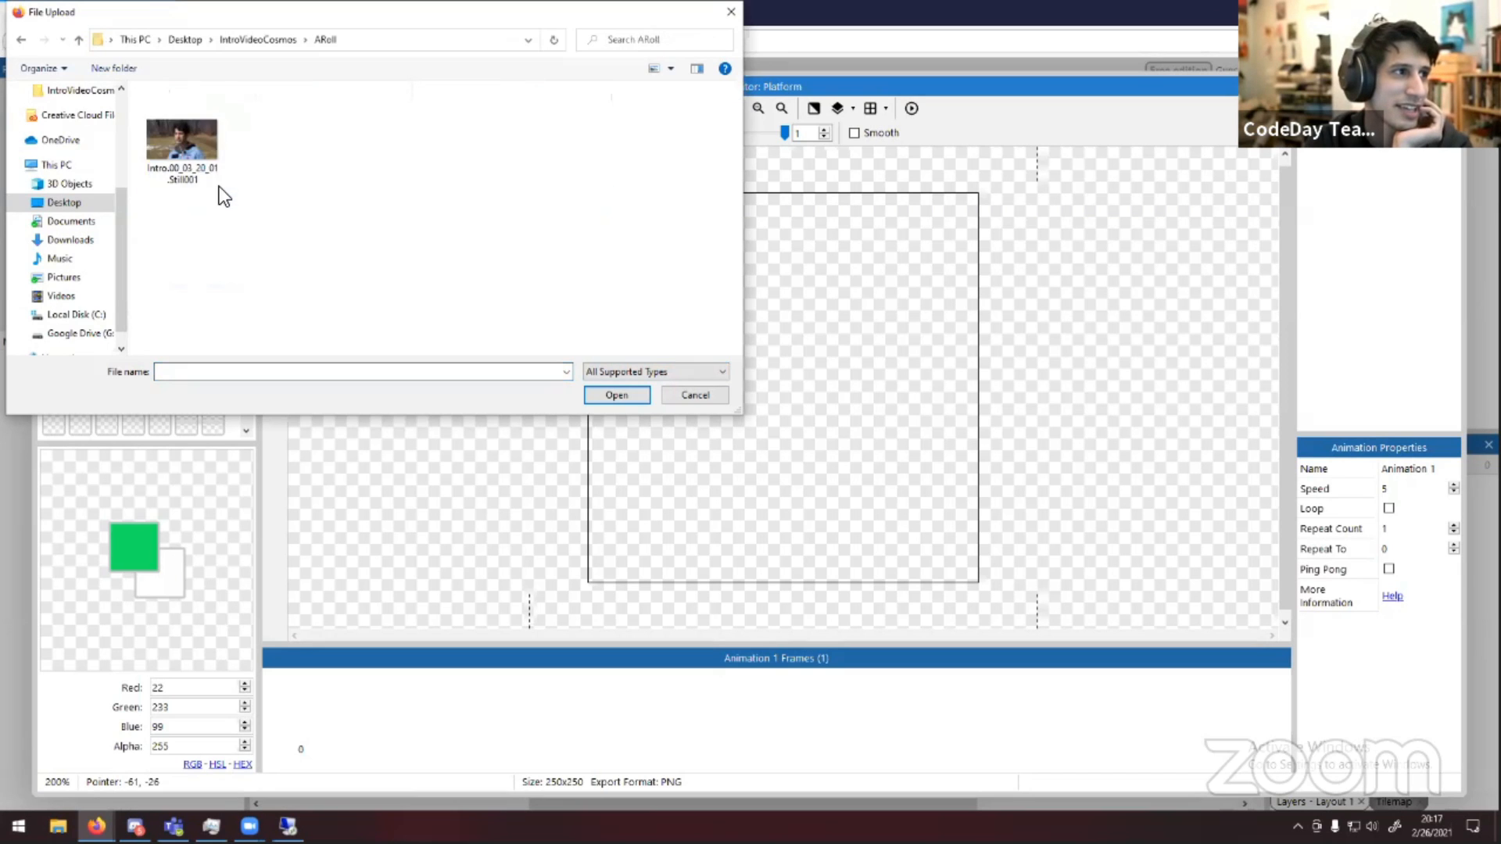
pyautogui.doubleClick(200, 161)
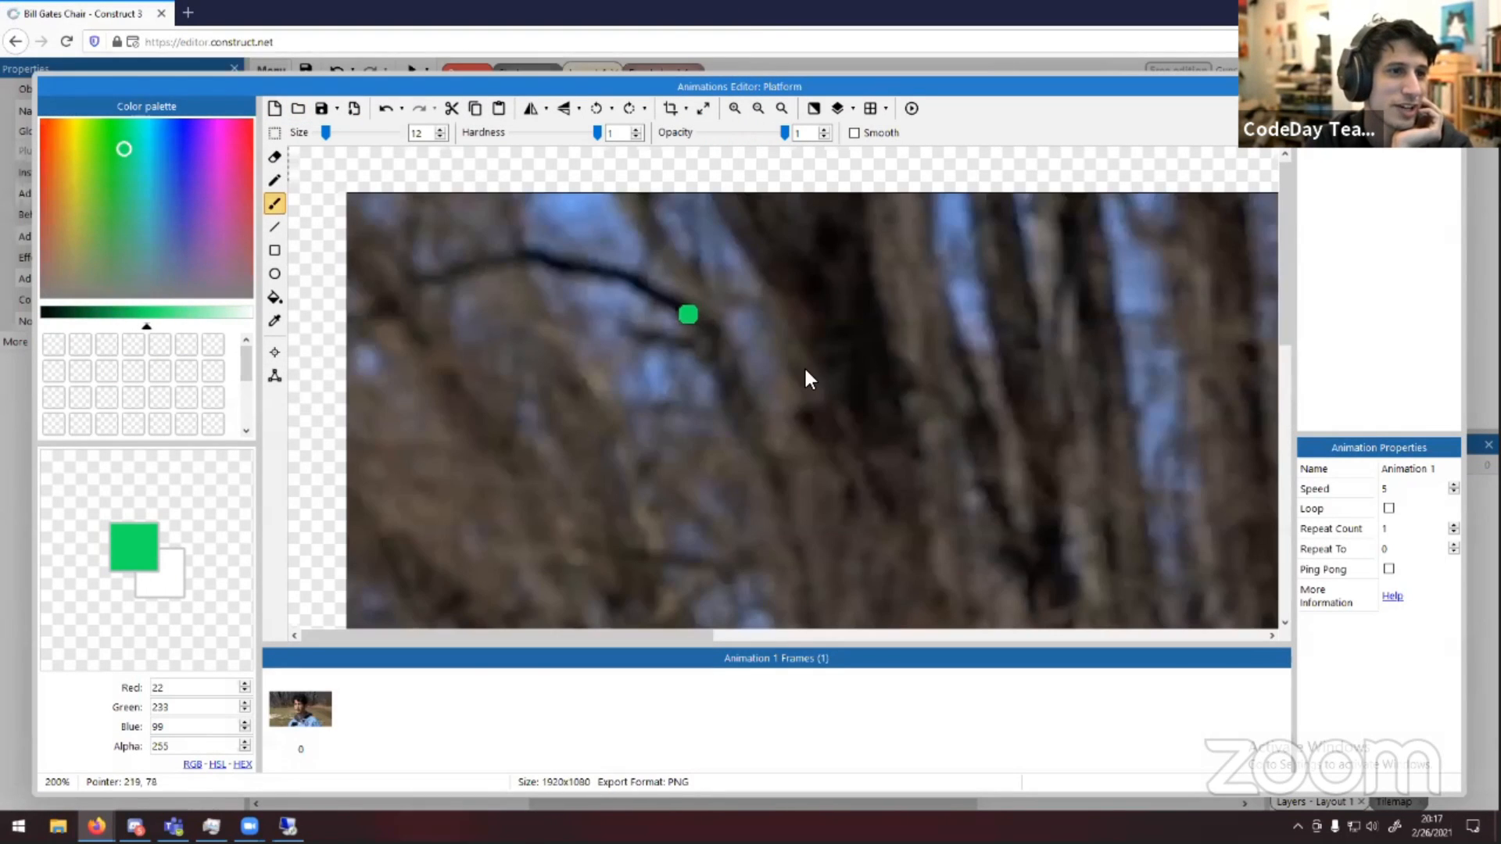
pyautogui.scroll(-3, 803, 514)
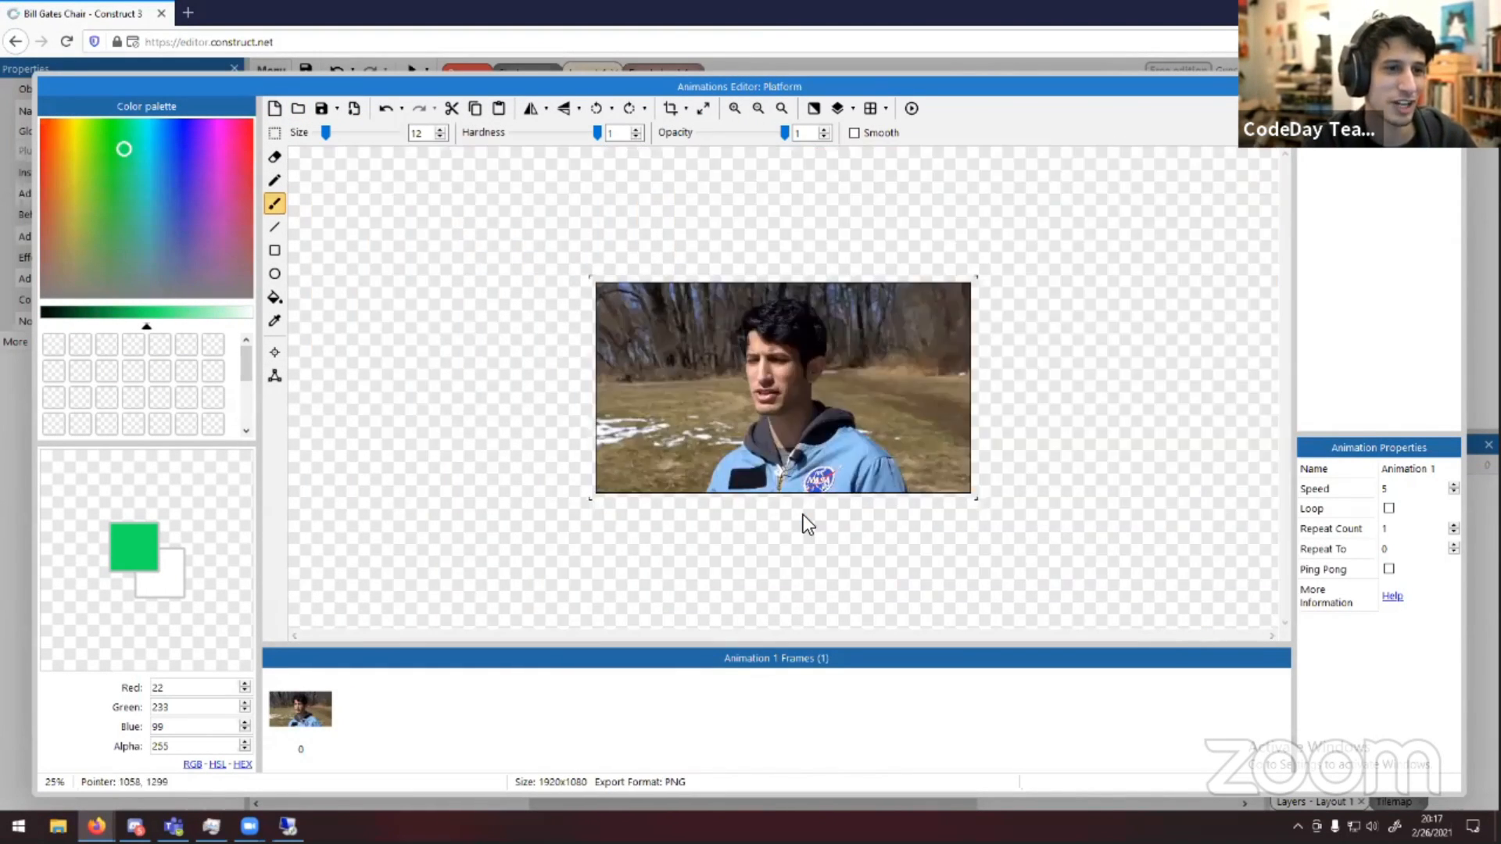
pyautogui.scroll(1, 803, 512)
pyautogui.scroll(-1, 805, 510)
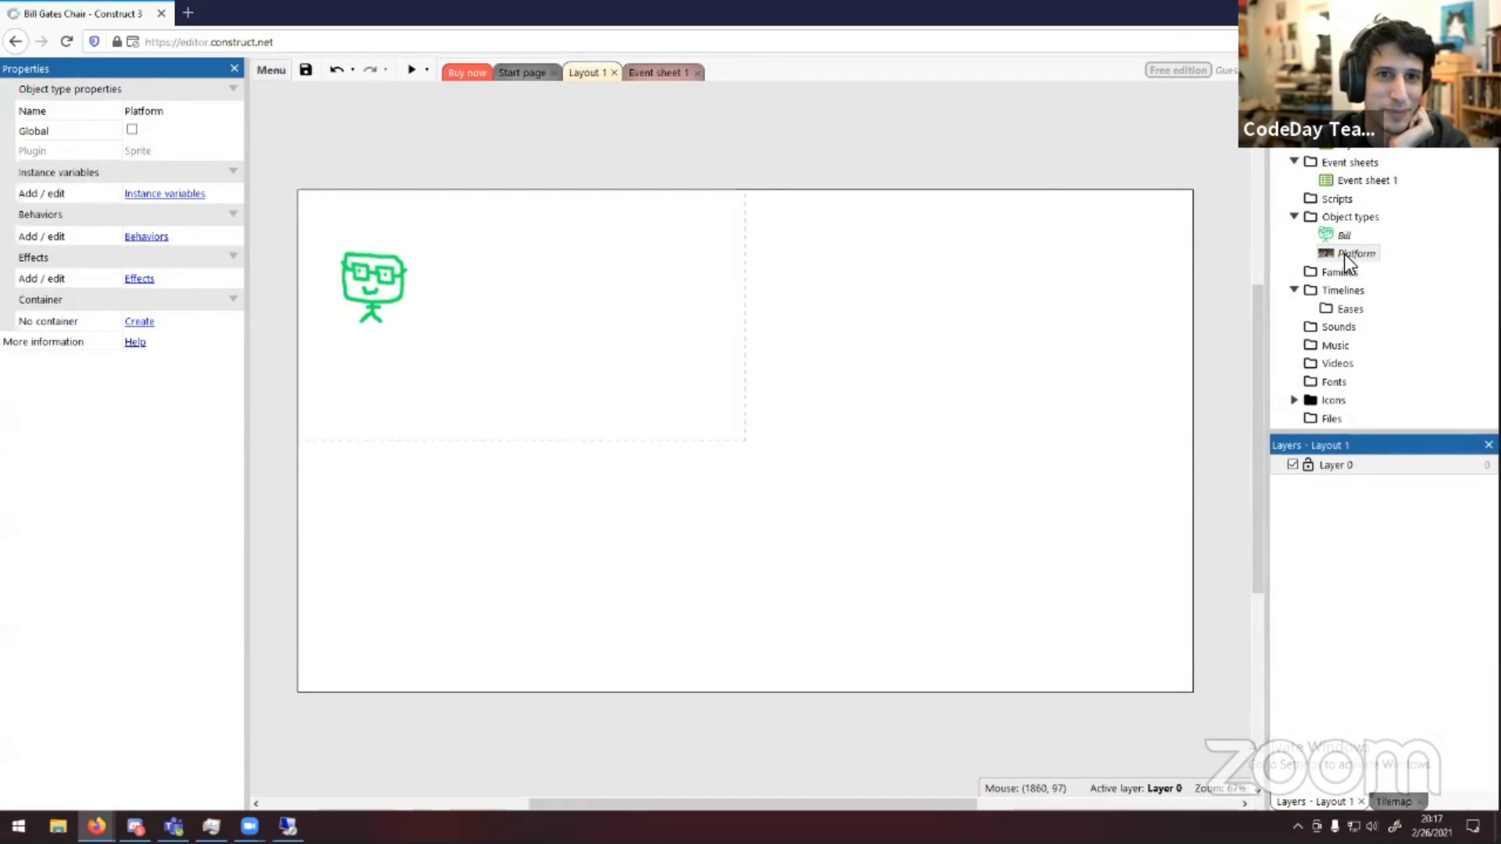
# Place a Platform instance in the layout and resize it into a thin horizontal bar below Bill
pyautogui.moveTo(1182, 277); pyautogui.dragTo(687, 381)
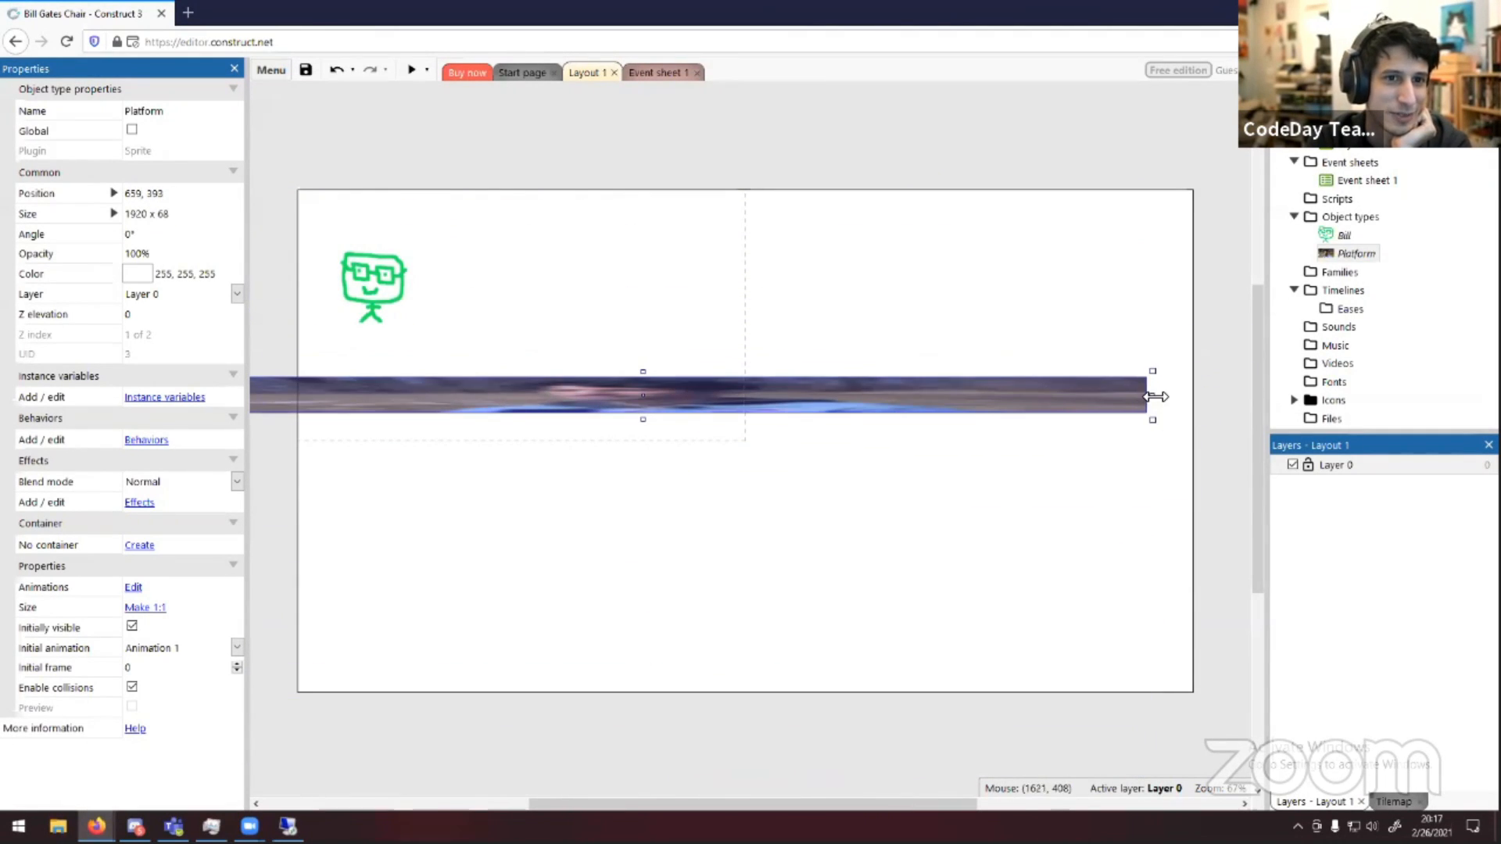
pyautogui.moveTo(1156, 395); pyautogui.dragTo(425, 408)
pyautogui.moveTo(367, 406); pyautogui.dragTo(539, 401)
pyautogui.moveTo(460, 368); pyautogui.dragTo(460, 380)
pyautogui.click(503, 363)
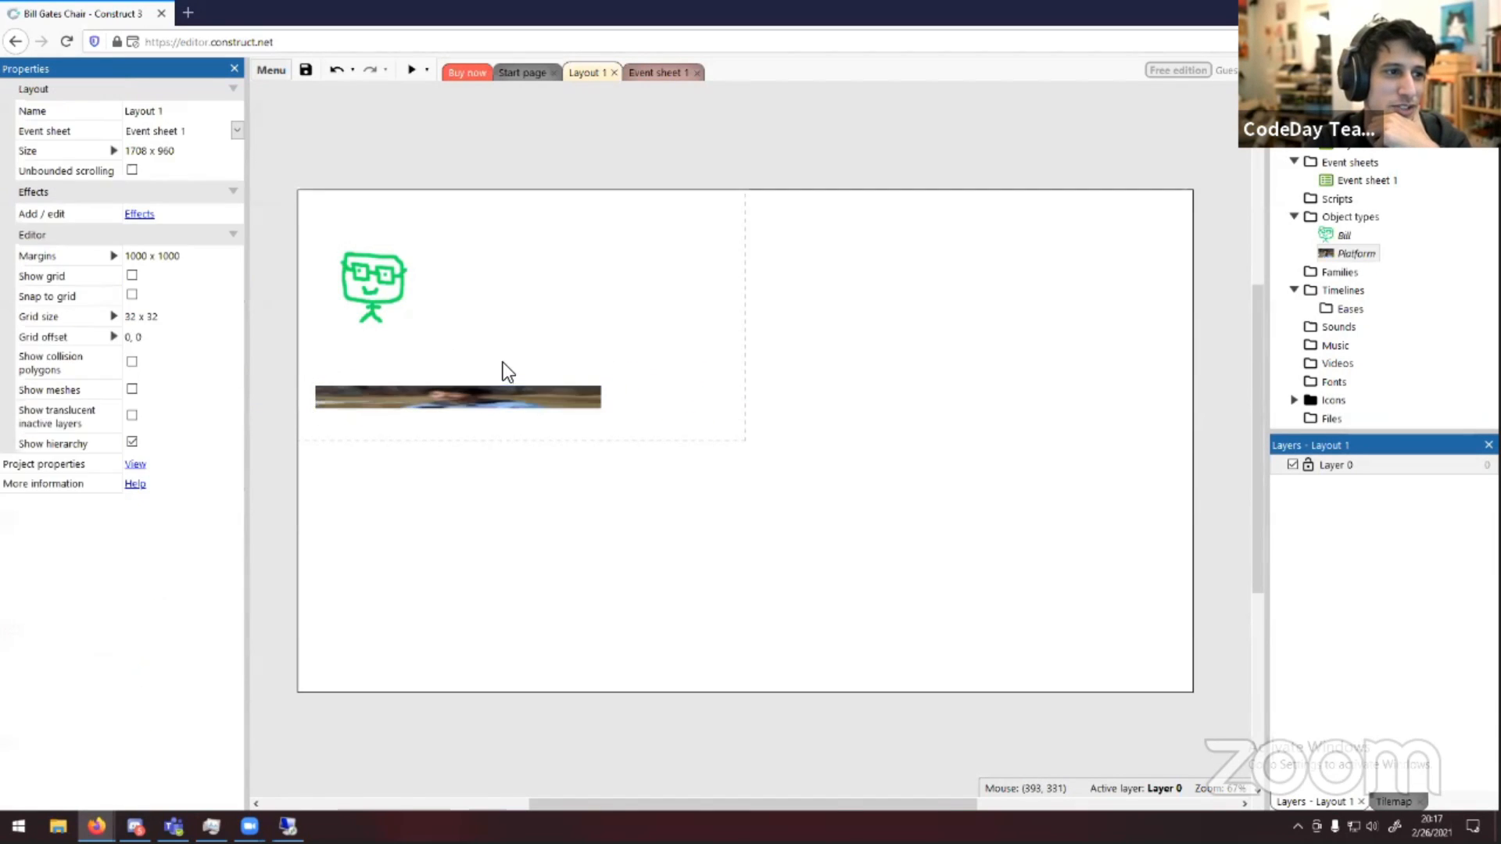
pyautogui.moveTo(519, 419); pyautogui.dragTo(515, 427)
pyautogui.click(641, 437)
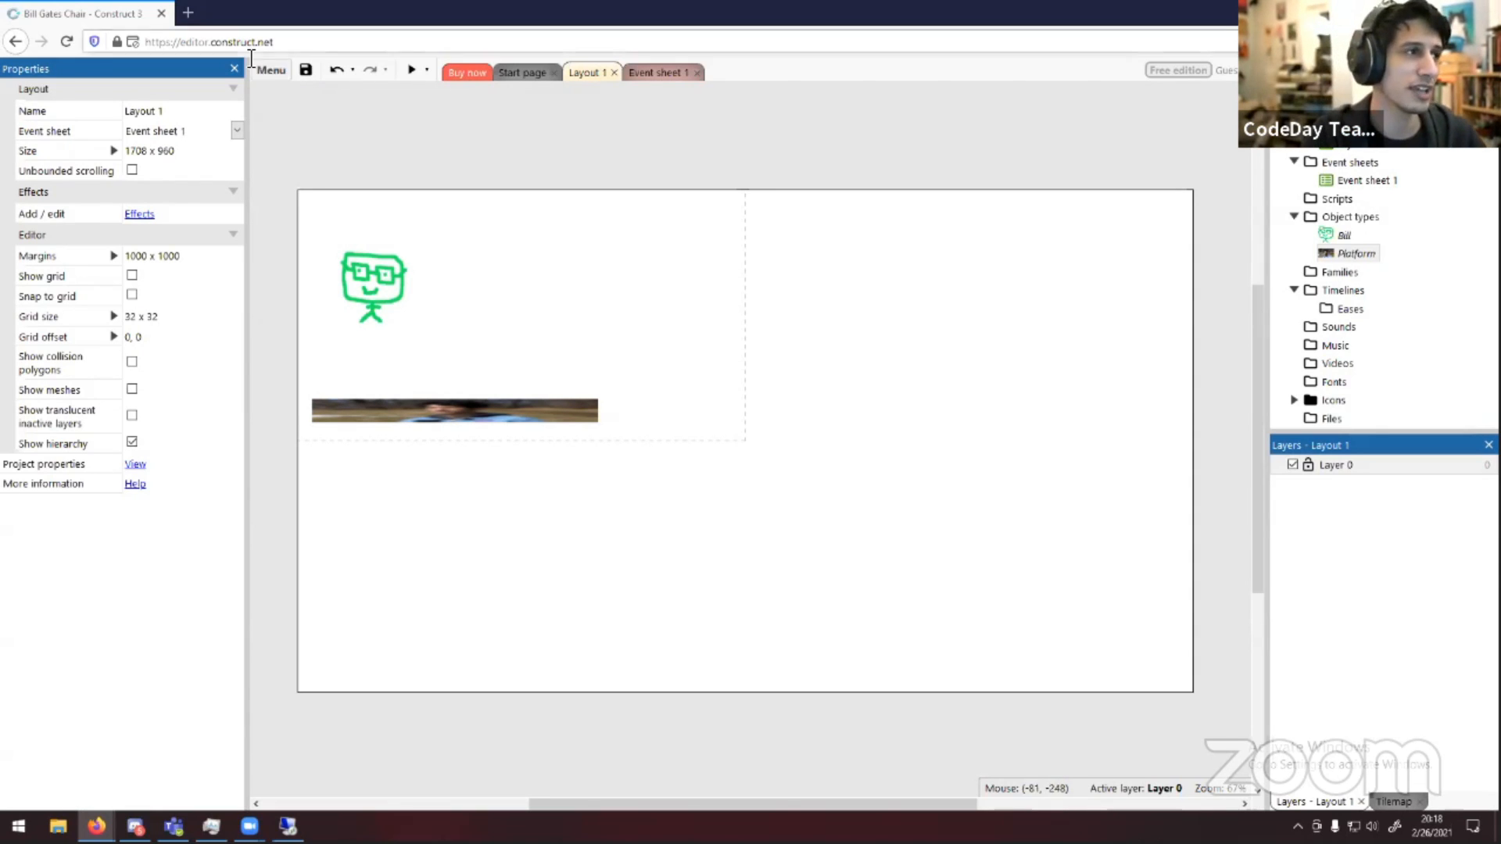
# Open a new browser tab, search for opengameart and open the OpenGameArt.org site
pyautogui.click(195, 20)
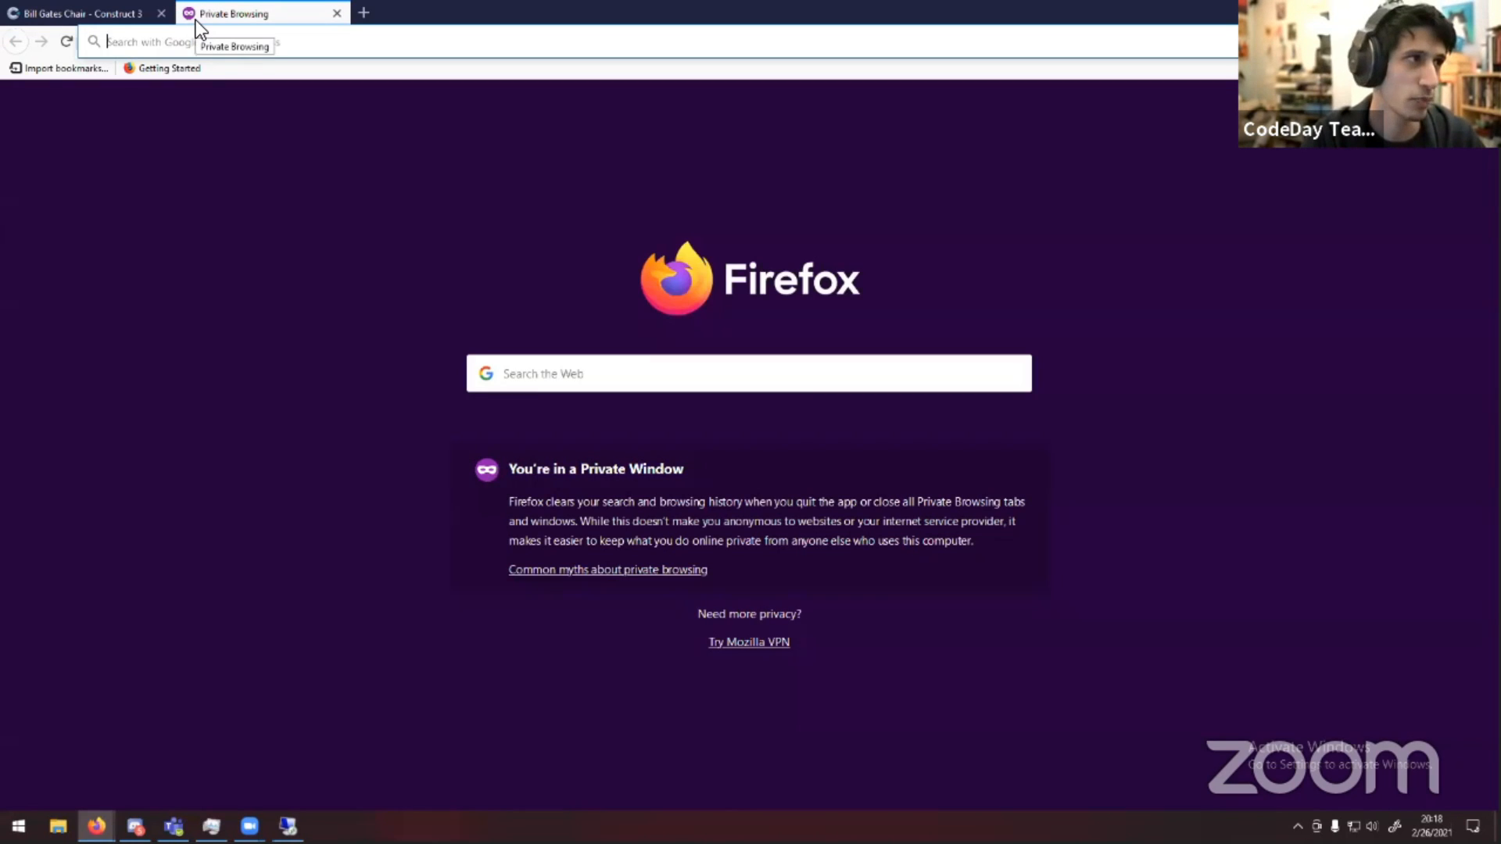
pyautogui.write('opengameart')
pyautogui.press('Return')
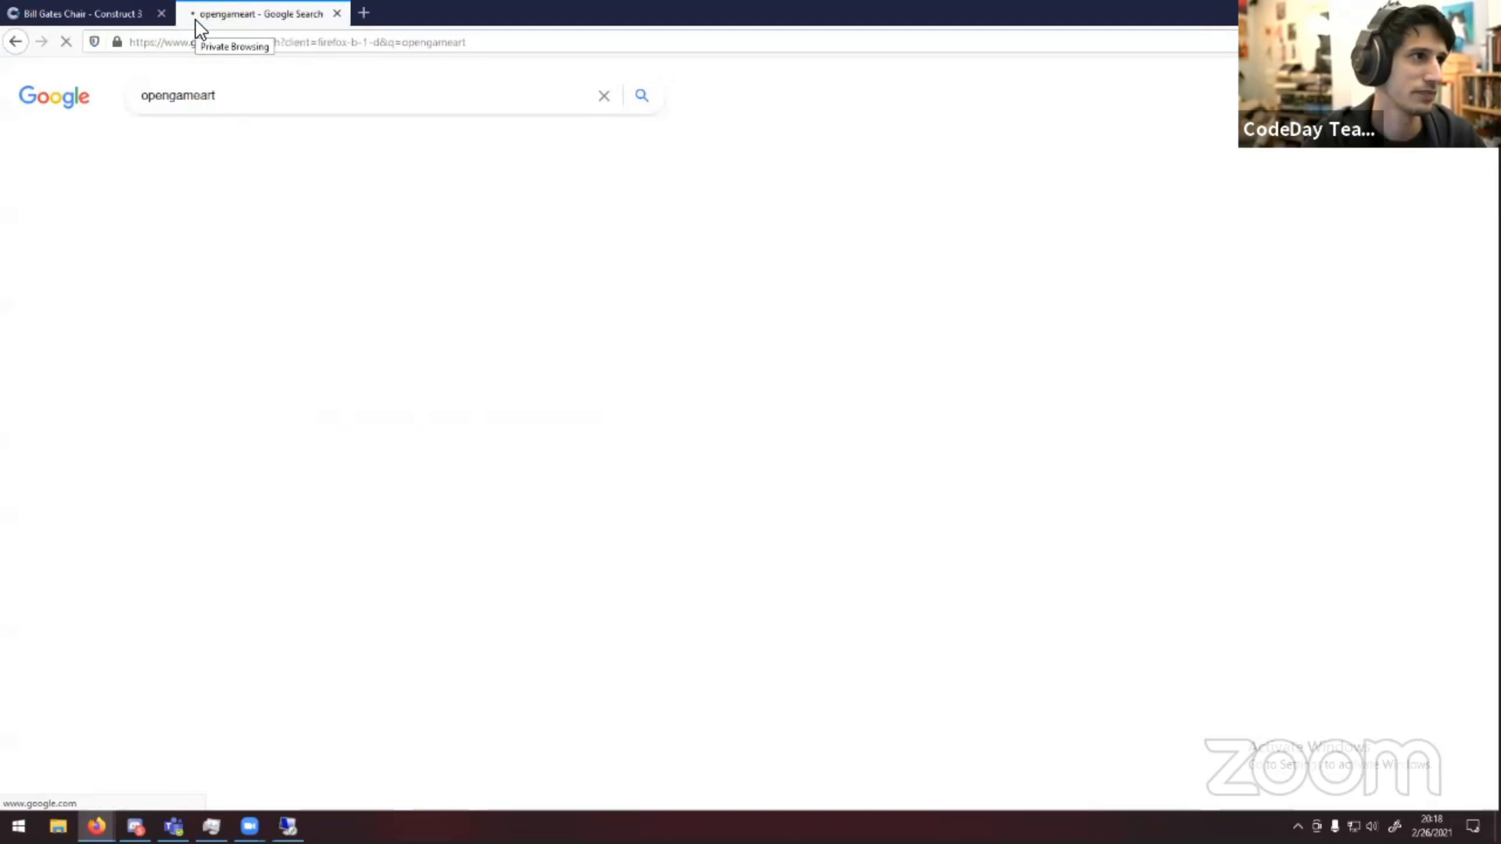
pyautogui.click(223, 231)
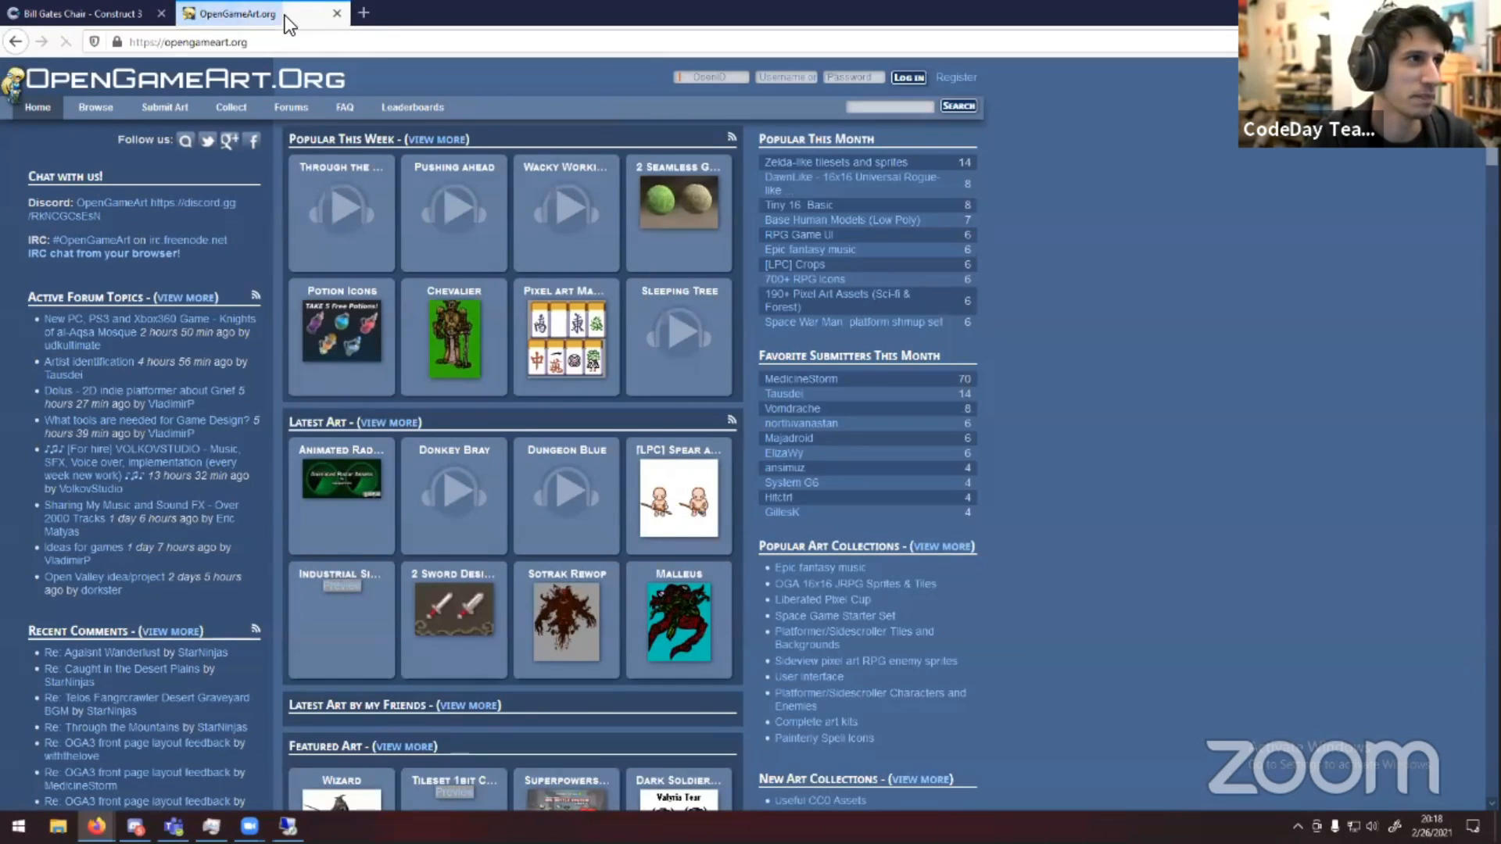
# Return to the Construct tab and move Bill slightly down toward the platform
pyautogui.click(337, 13)
pyautogui.moveTo(388, 275); pyautogui.dragTo(402, 311)
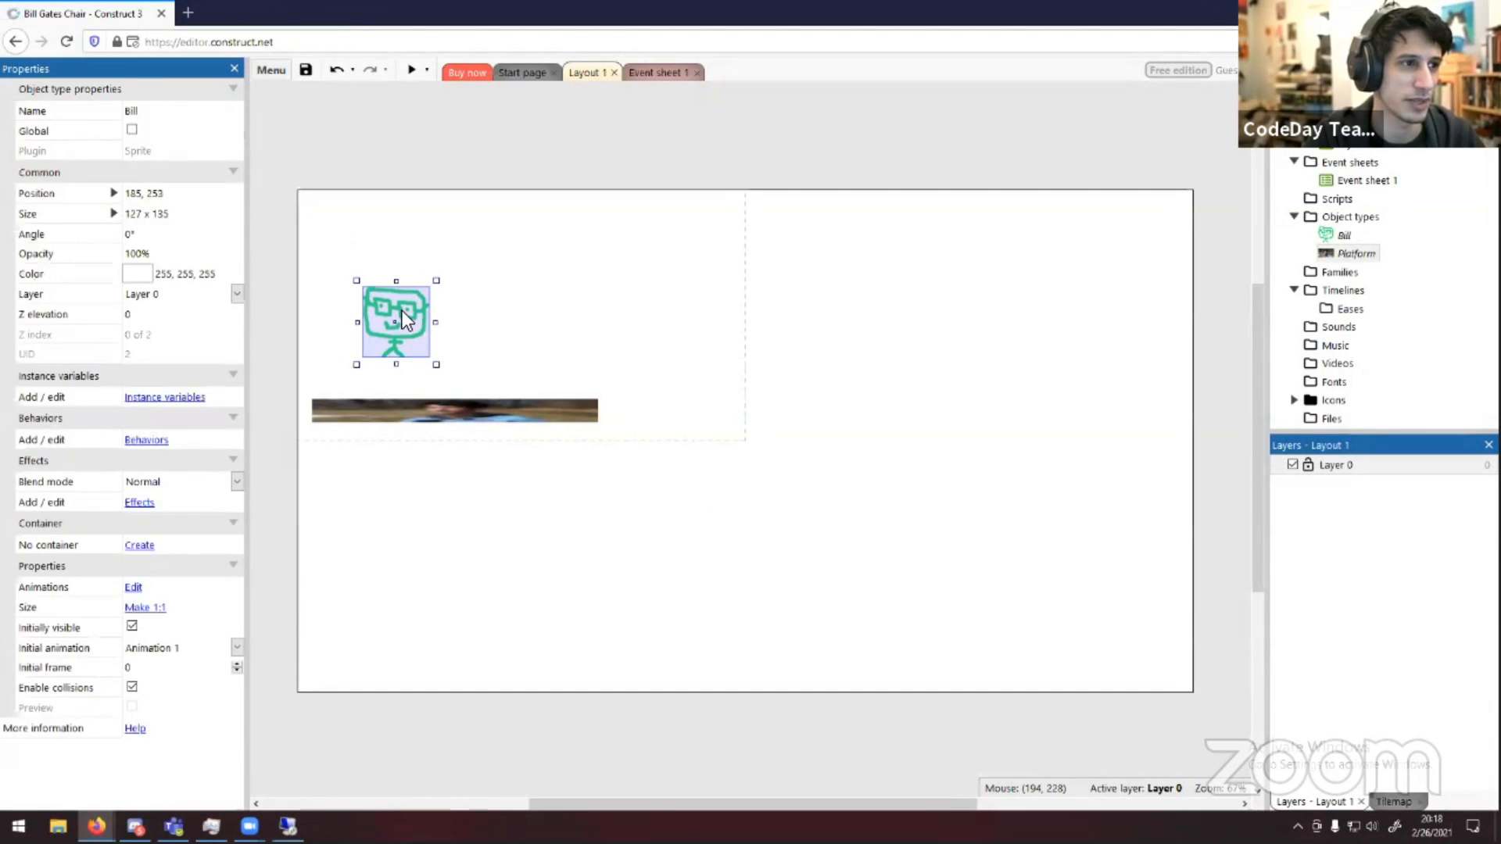
pyautogui.click(1099, 348)
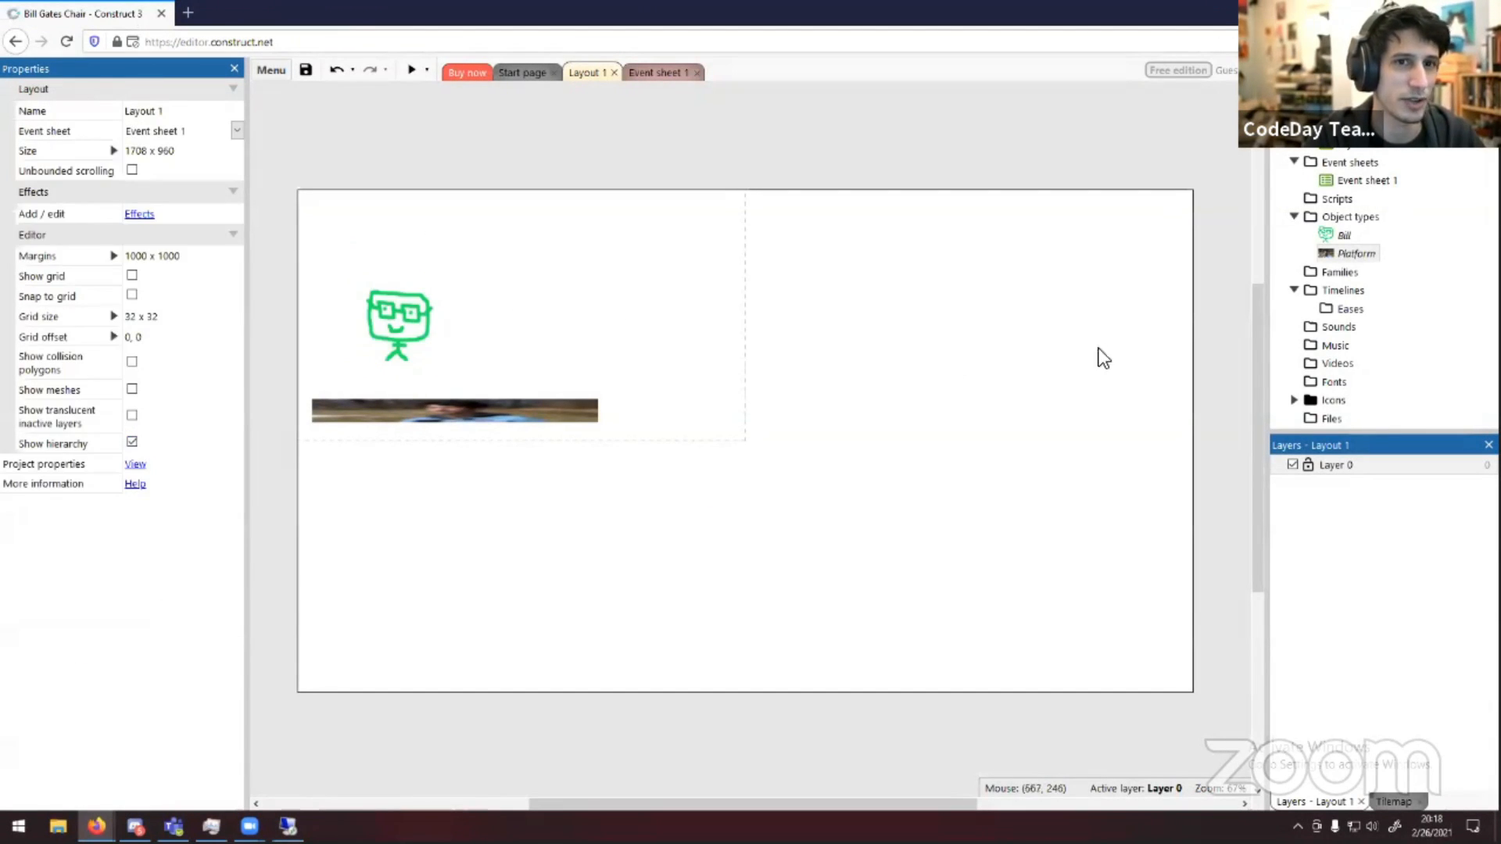
# Add another Sprite object type, keeping its default name Sprite
pyautogui.rightClick(1335, 218)
pyautogui.click(1343, 232)
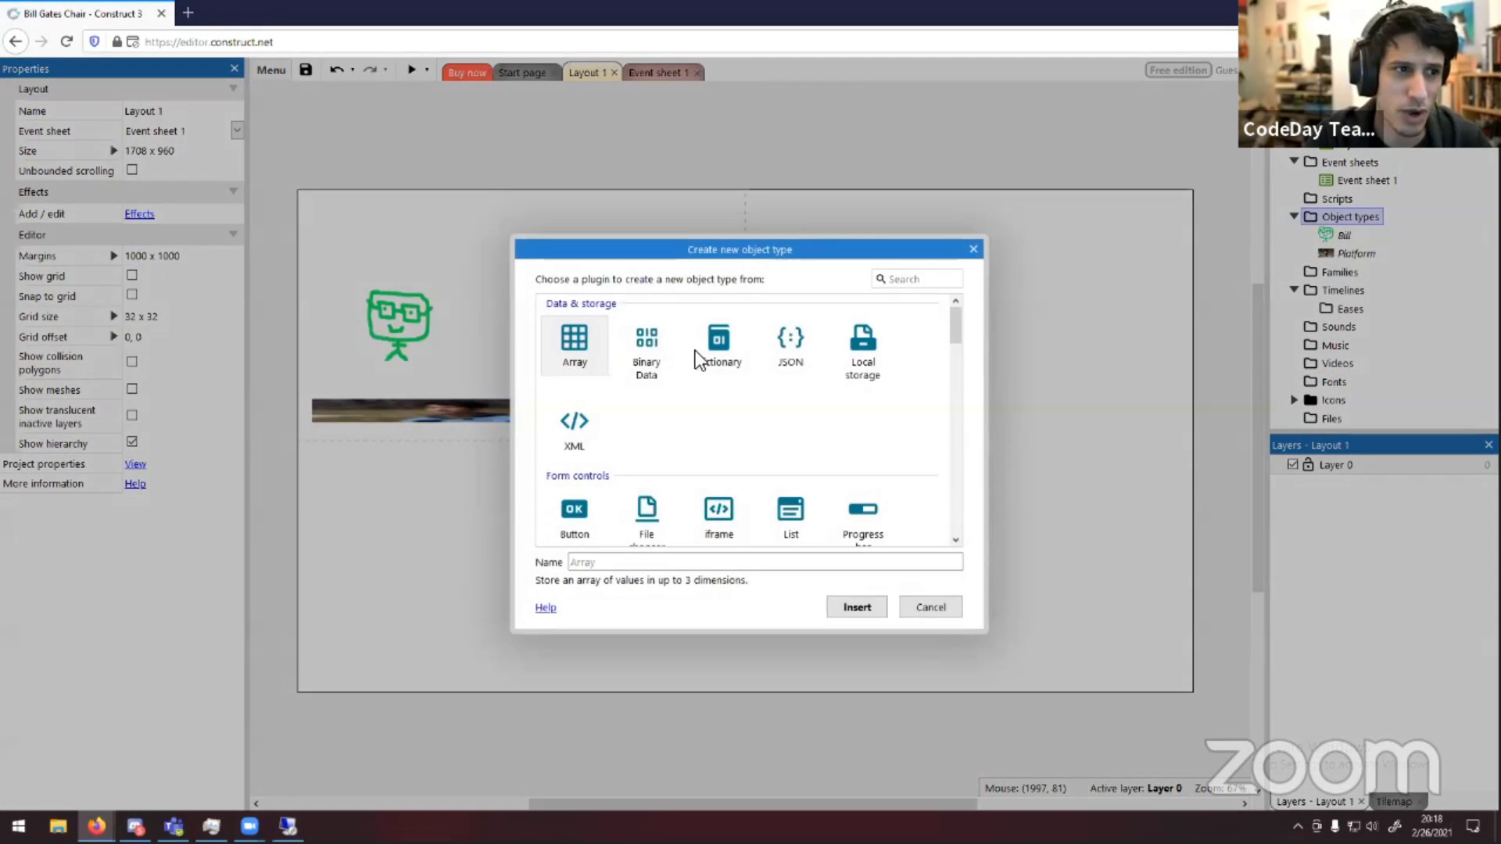
pyautogui.scroll(-2, 781, 394)
pyautogui.scroll(-1, 766, 398)
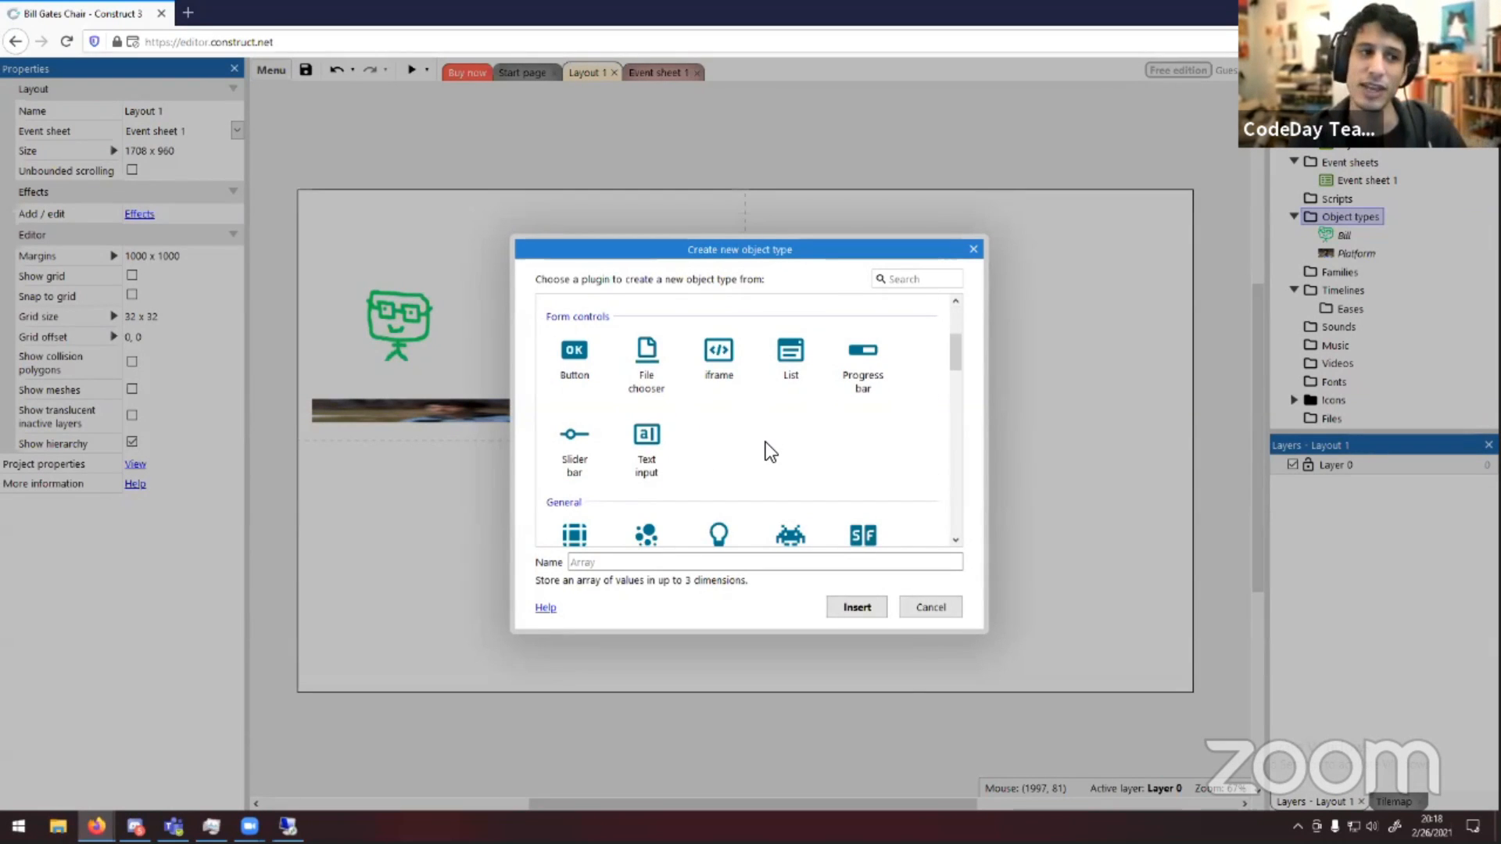
pyautogui.scroll(-2, 767, 447)
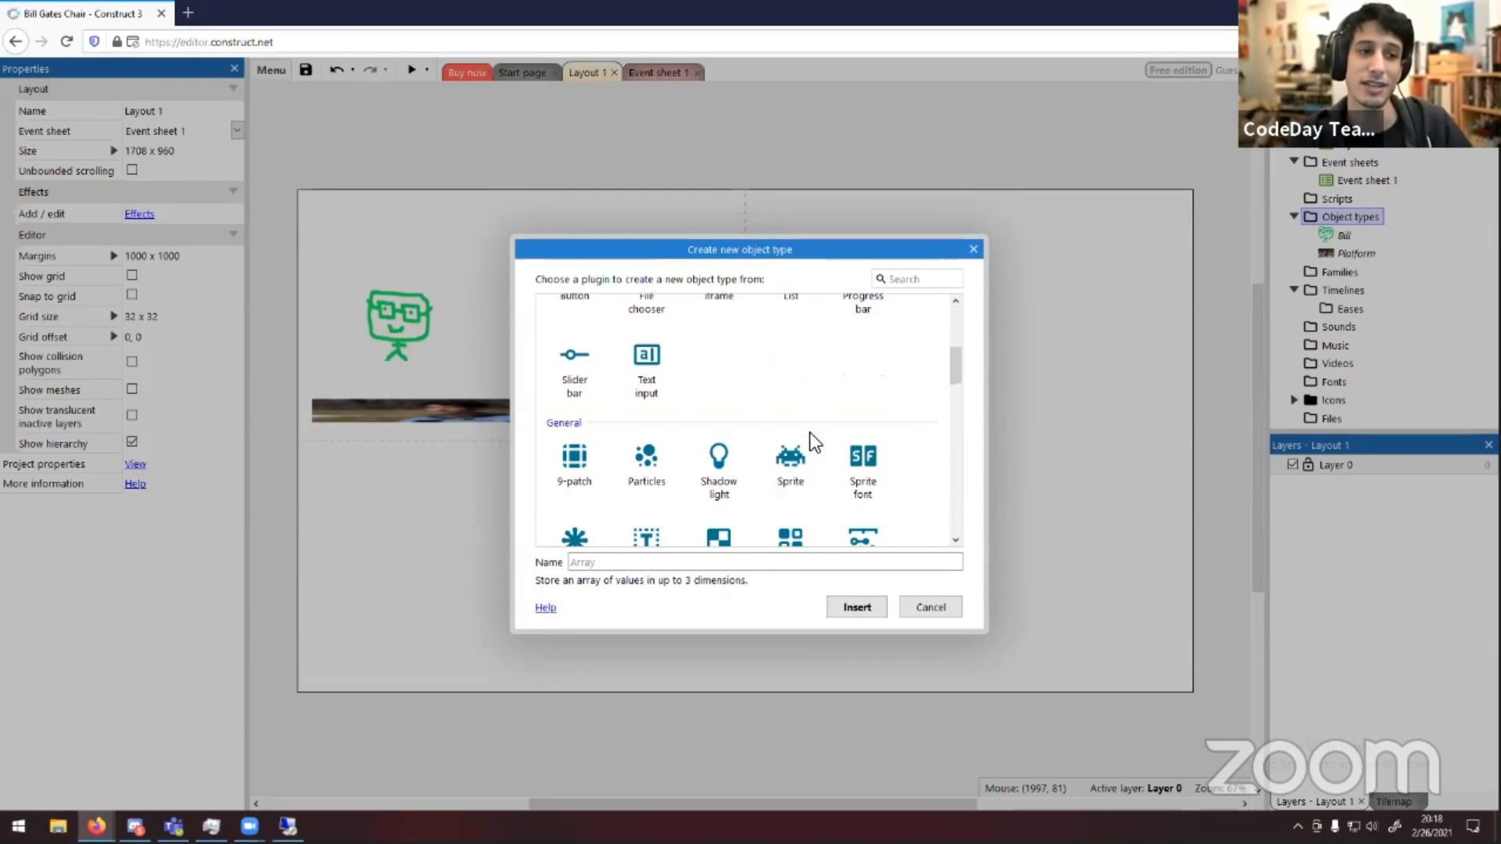
pyautogui.click(771, 458)
pyautogui.doubleClick(780, 461)
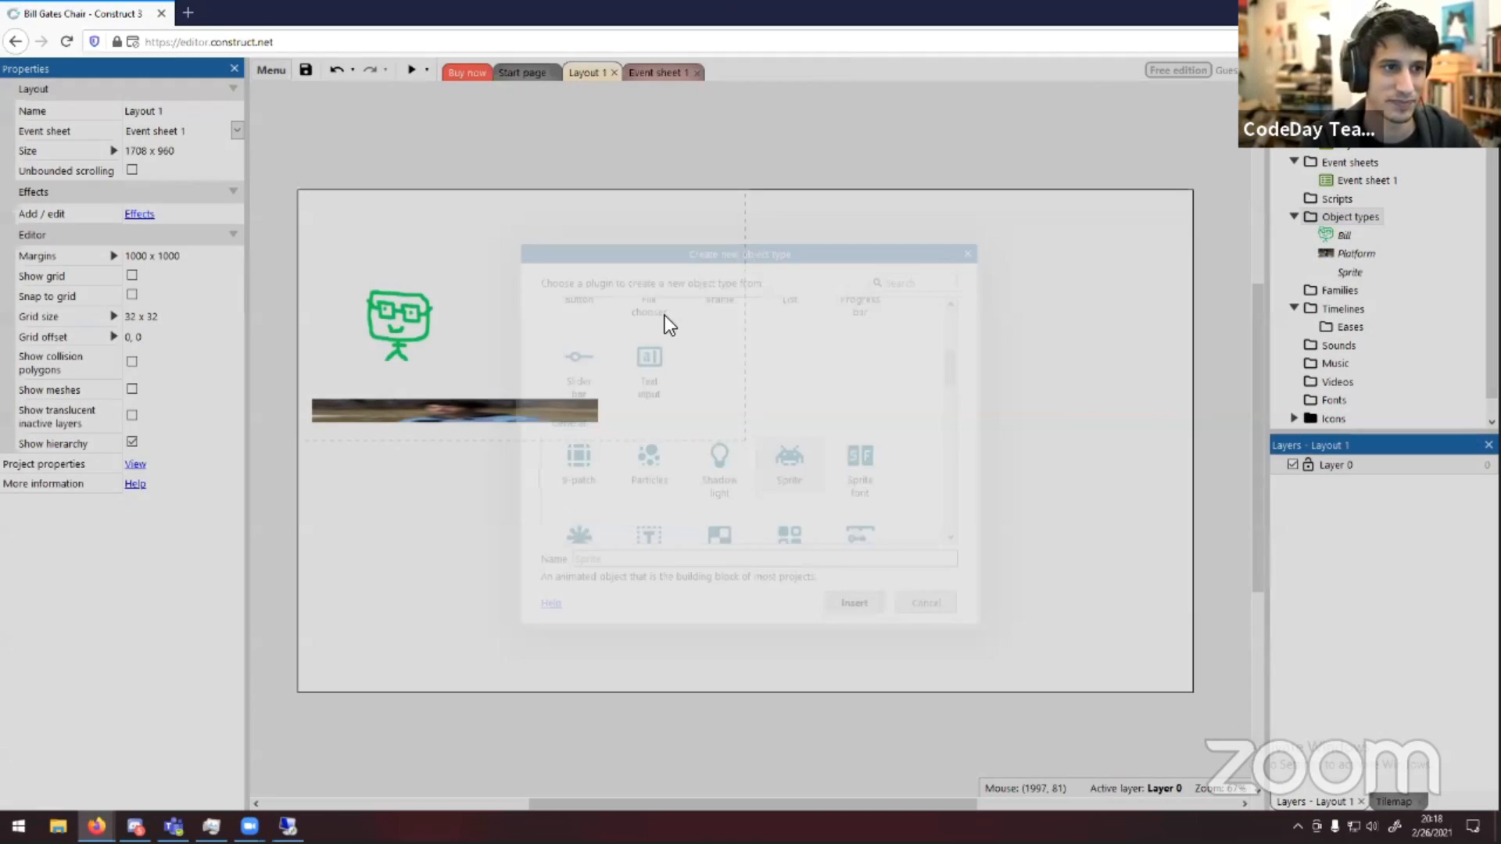
# Open the new Sprite object's image in the animation editor and undo the green drawing on it
pyautogui.doubleClick(1352, 274)
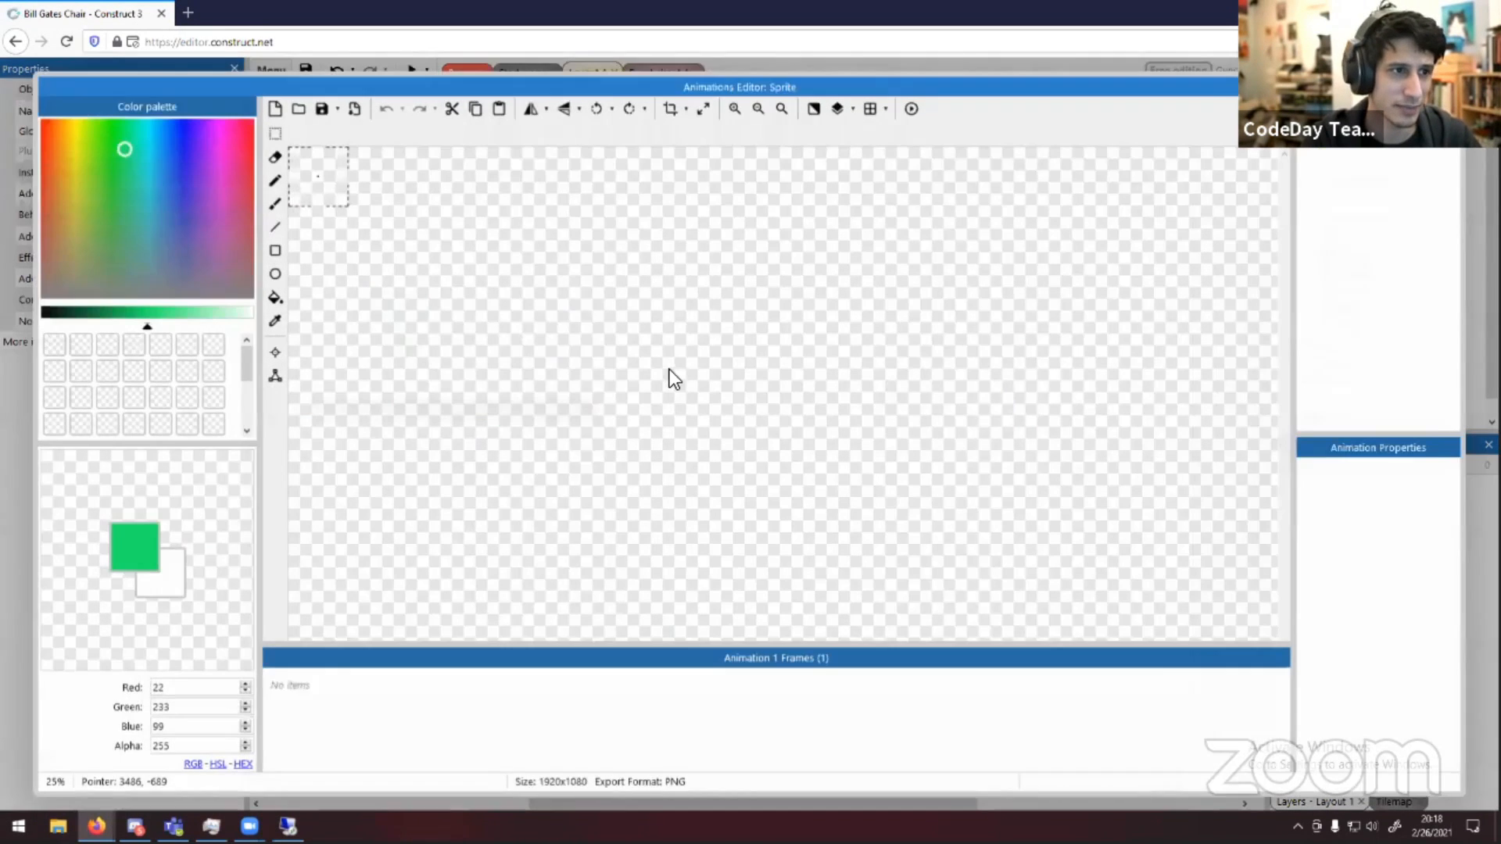
pyautogui.click(670, 368)
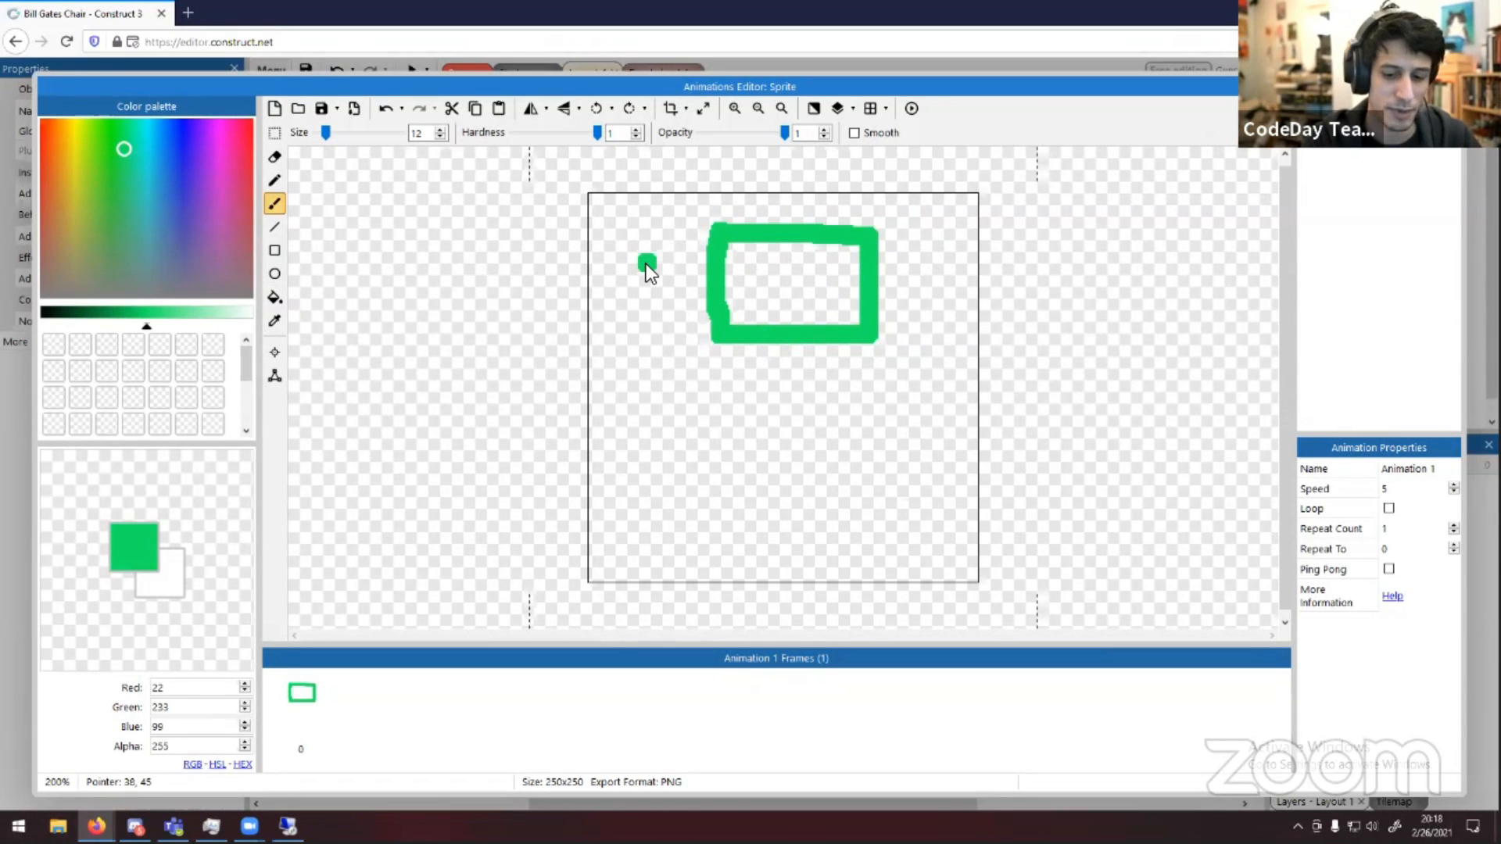
pyautogui.hotkey('ctrl', 'z')
# Pick a light blue brush colour, about RGB 135, 164, 231, from the colour palette
pyautogui.click(47, 185)
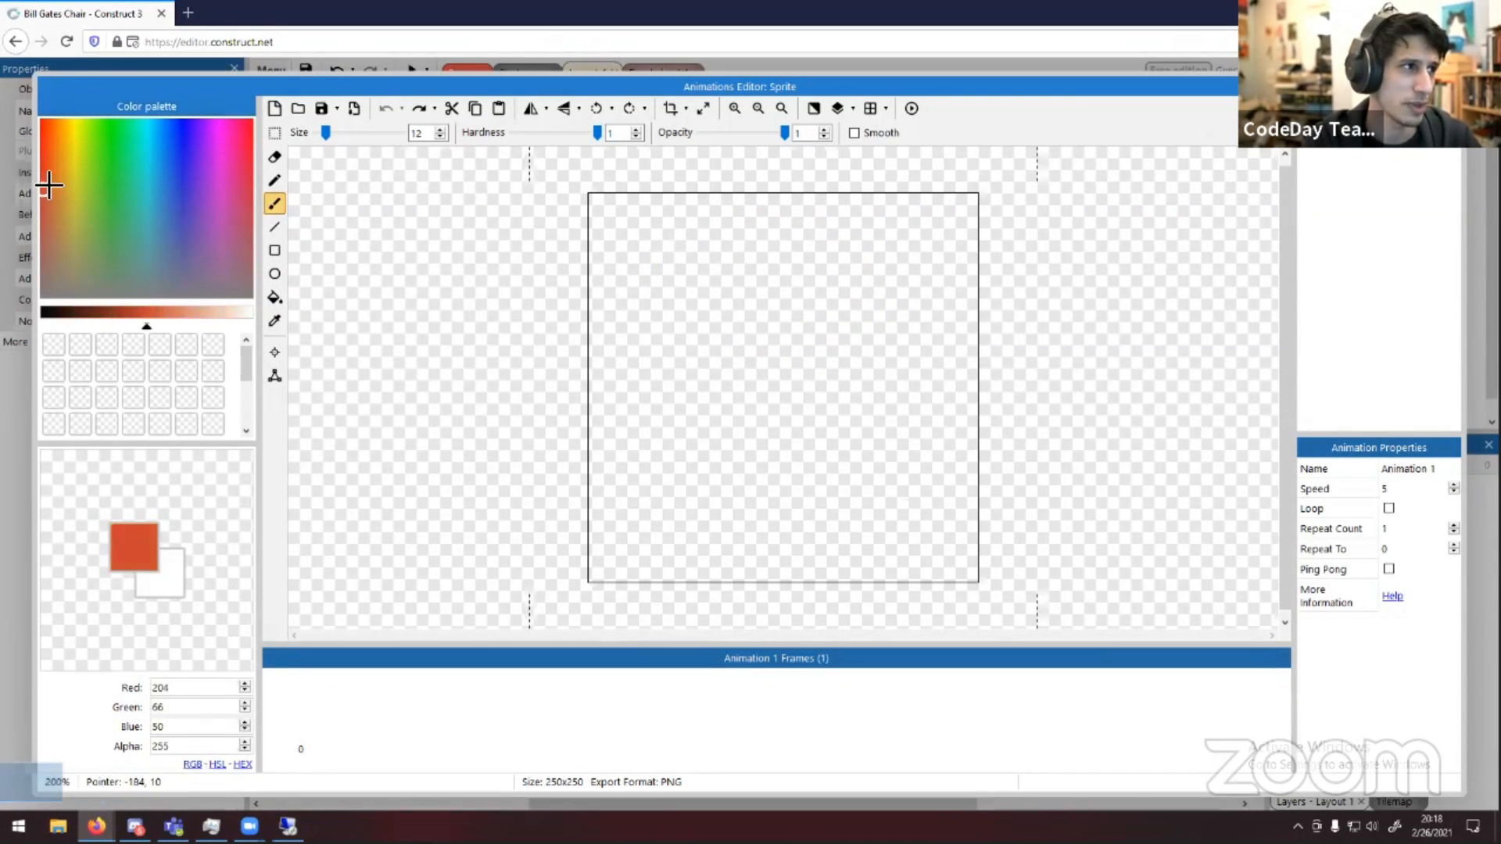
pyautogui.click(180, 169)
pyautogui.click(178, 182)
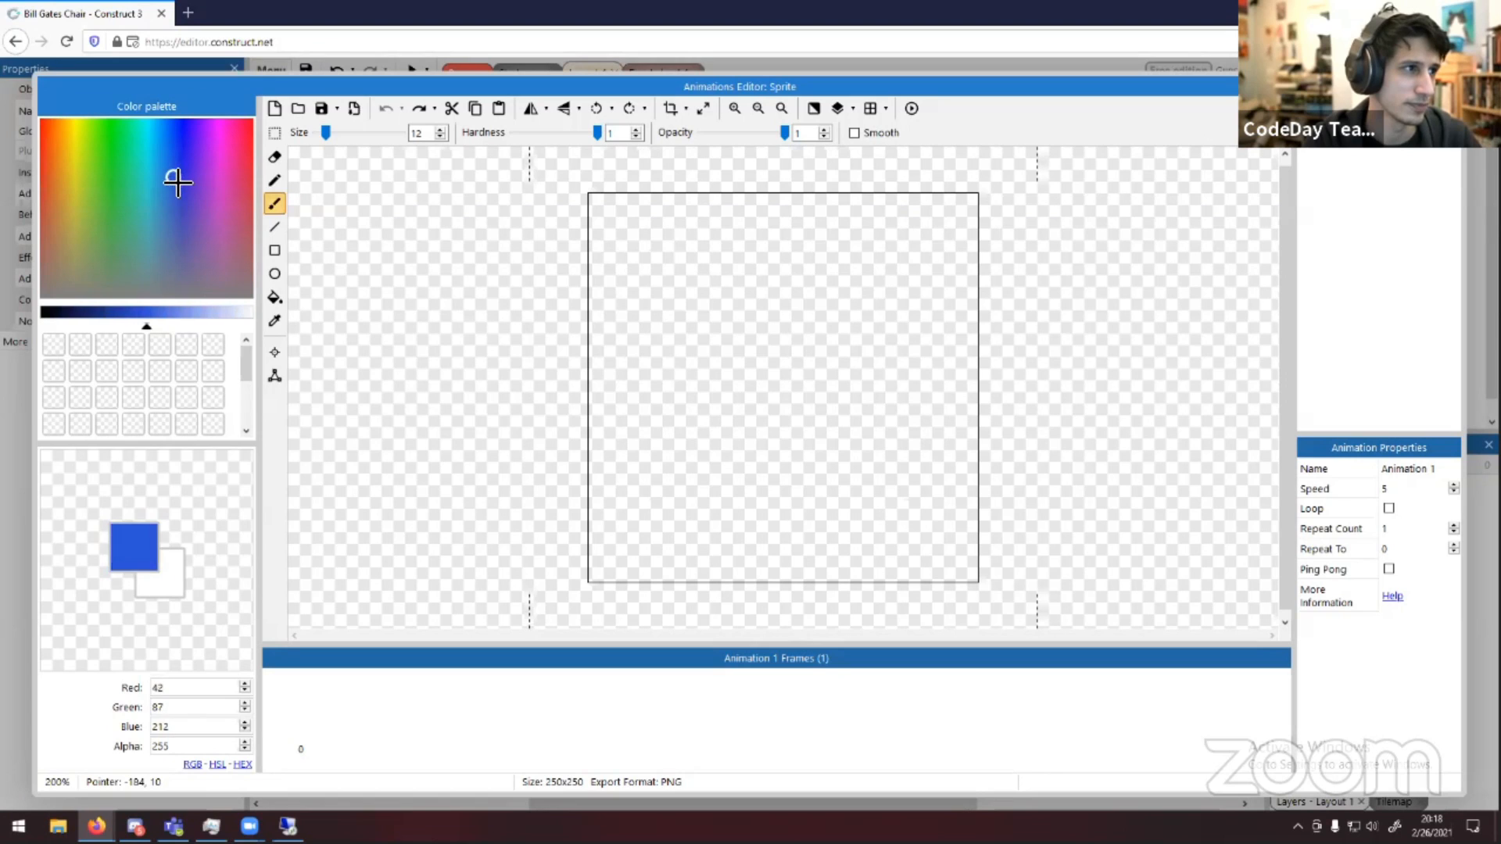
pyautogui.click(194, 315)
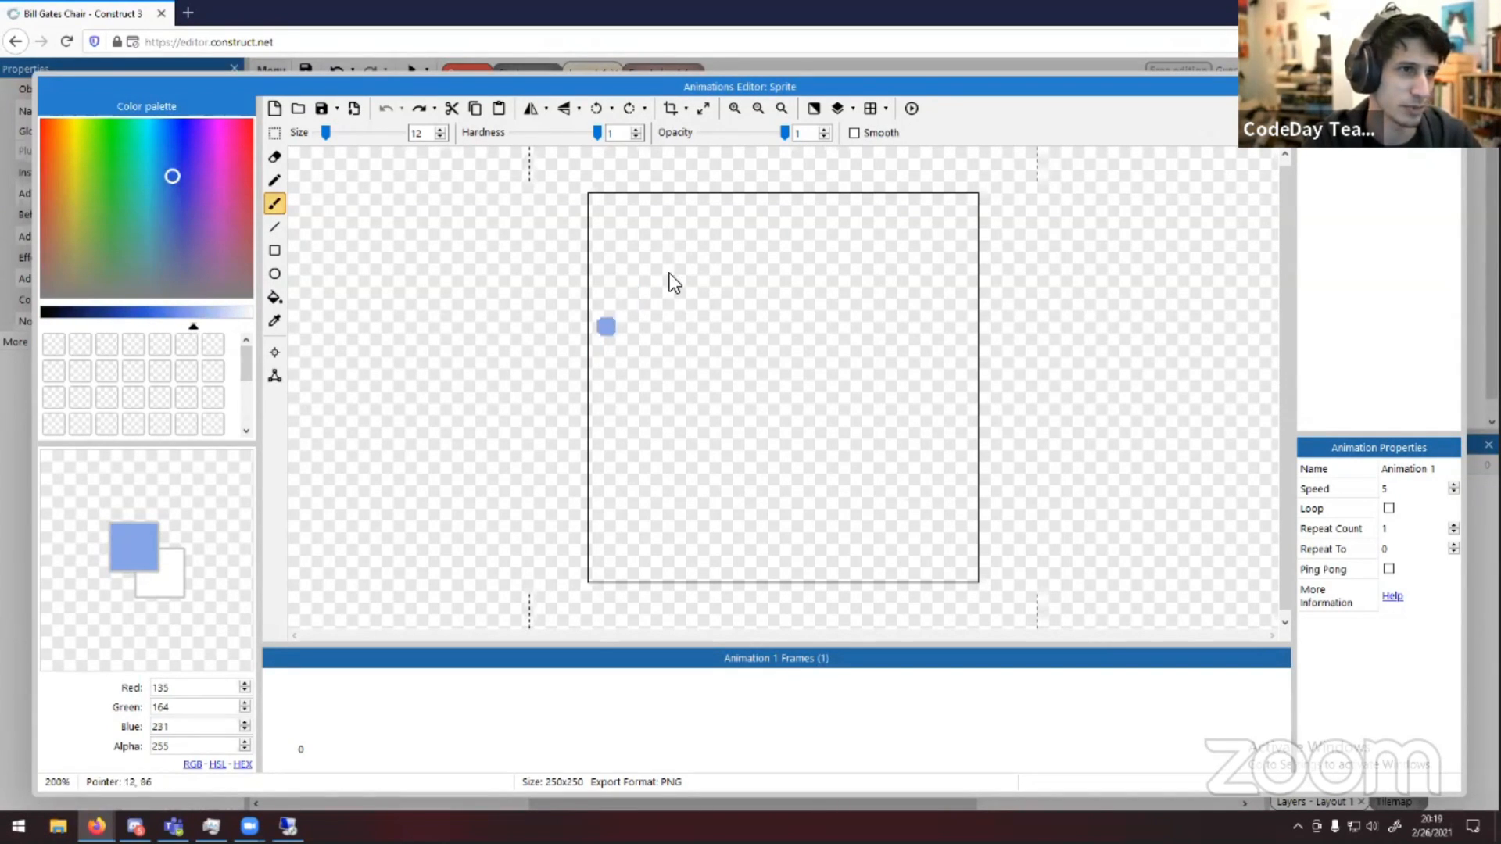
# Draw a desk chair with a rectangular back, a seat, a post and a star-shaped base on the canvas
pyautogui.moveTo(692, 264); pyautogui.dragTo(862, 264)
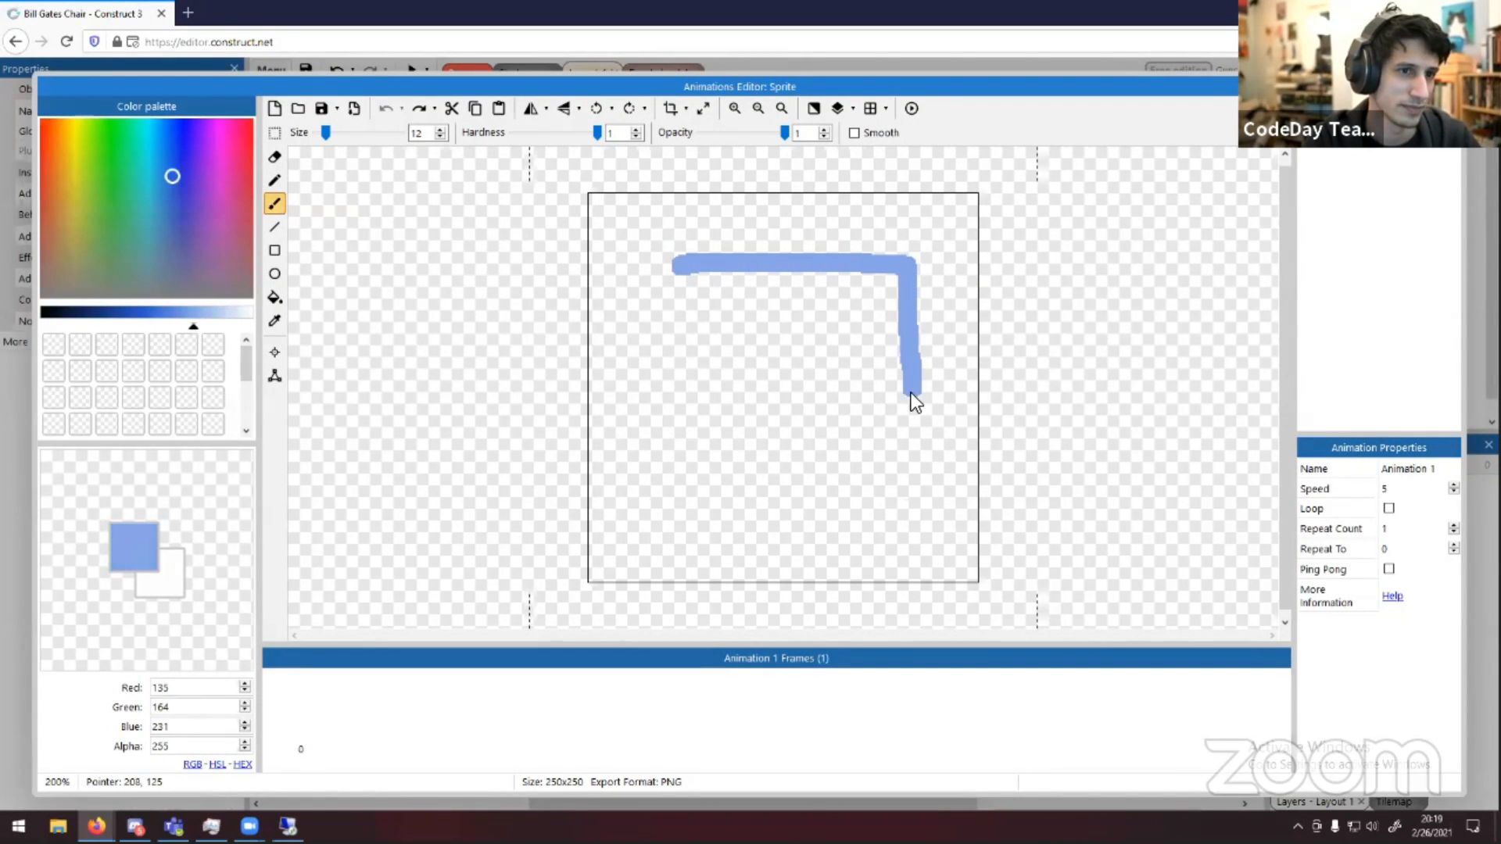
pyautogui.moveTo(911, 395)
pyautogui.mouseDown()
pyautogui.moveTo(788, 400)
pyautogui.moveTo(705, 439)
pyautogui.mouseUp()
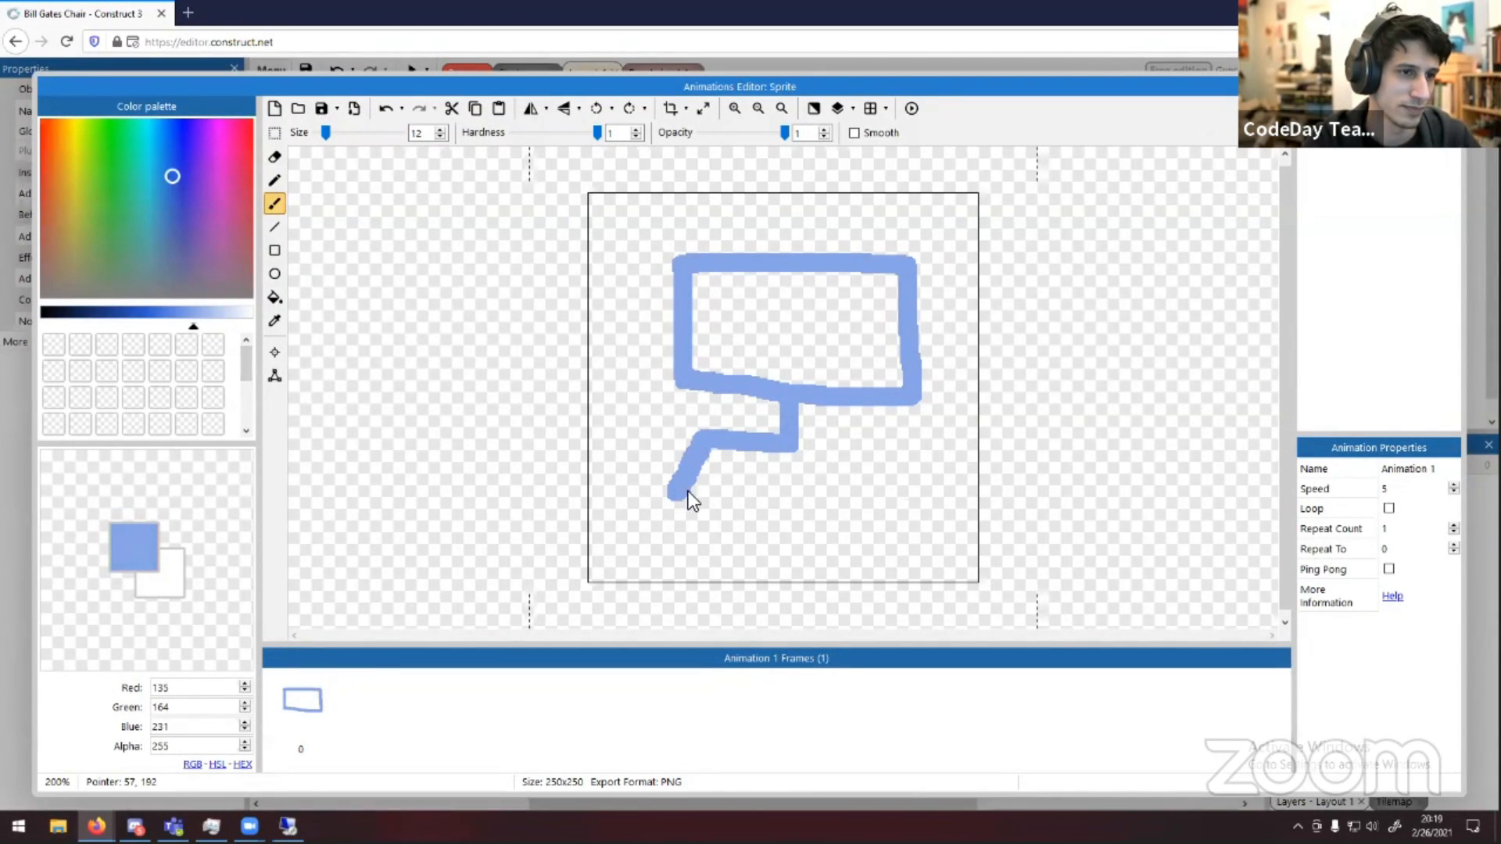
pyautogui.moveTo(791, 495); pyautogui.dragTo(857, 489)
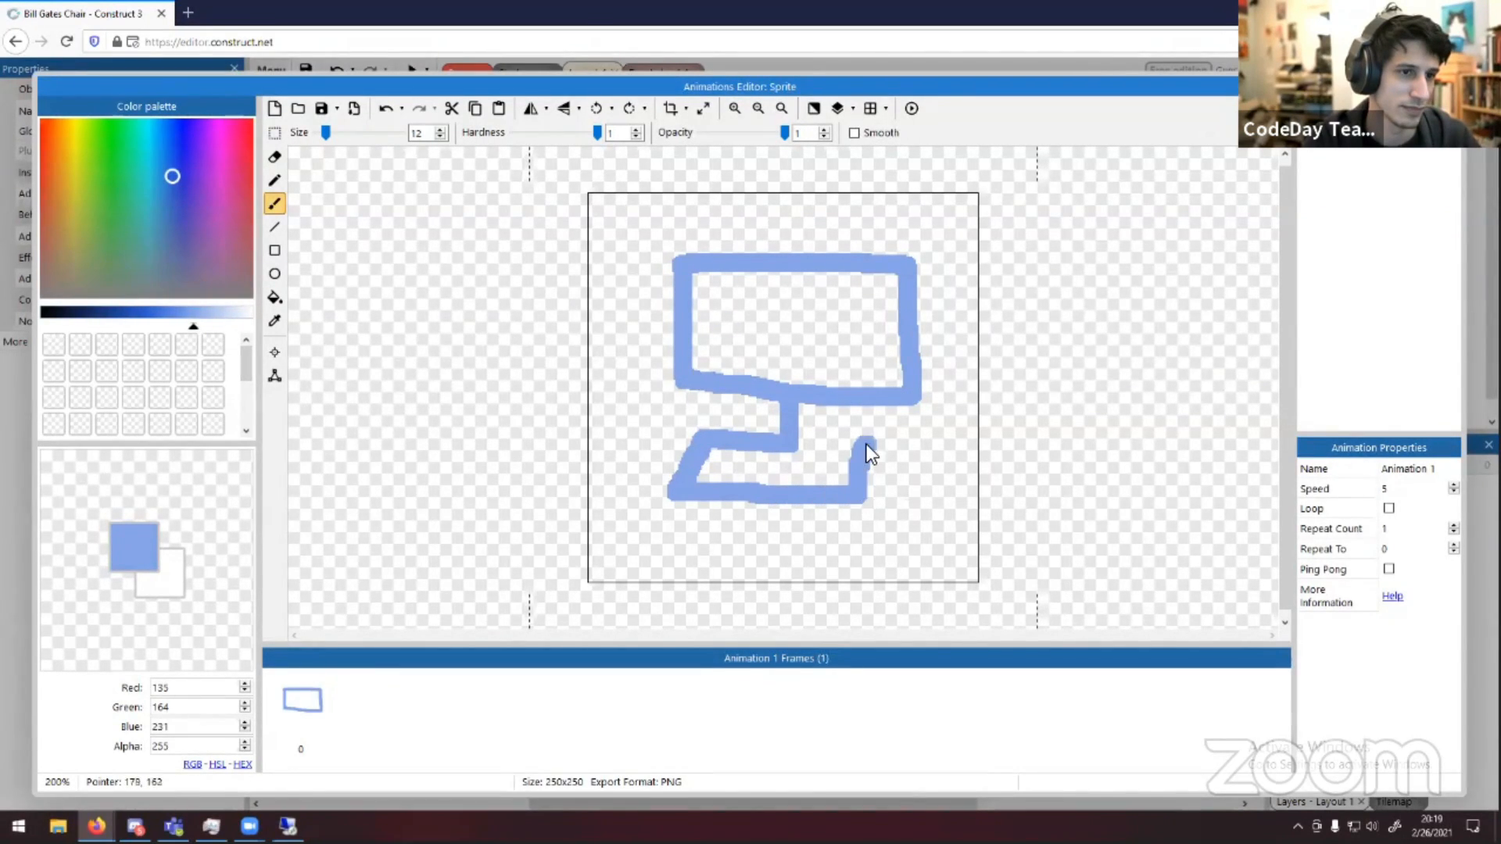
pyautogui.click(771, 503)
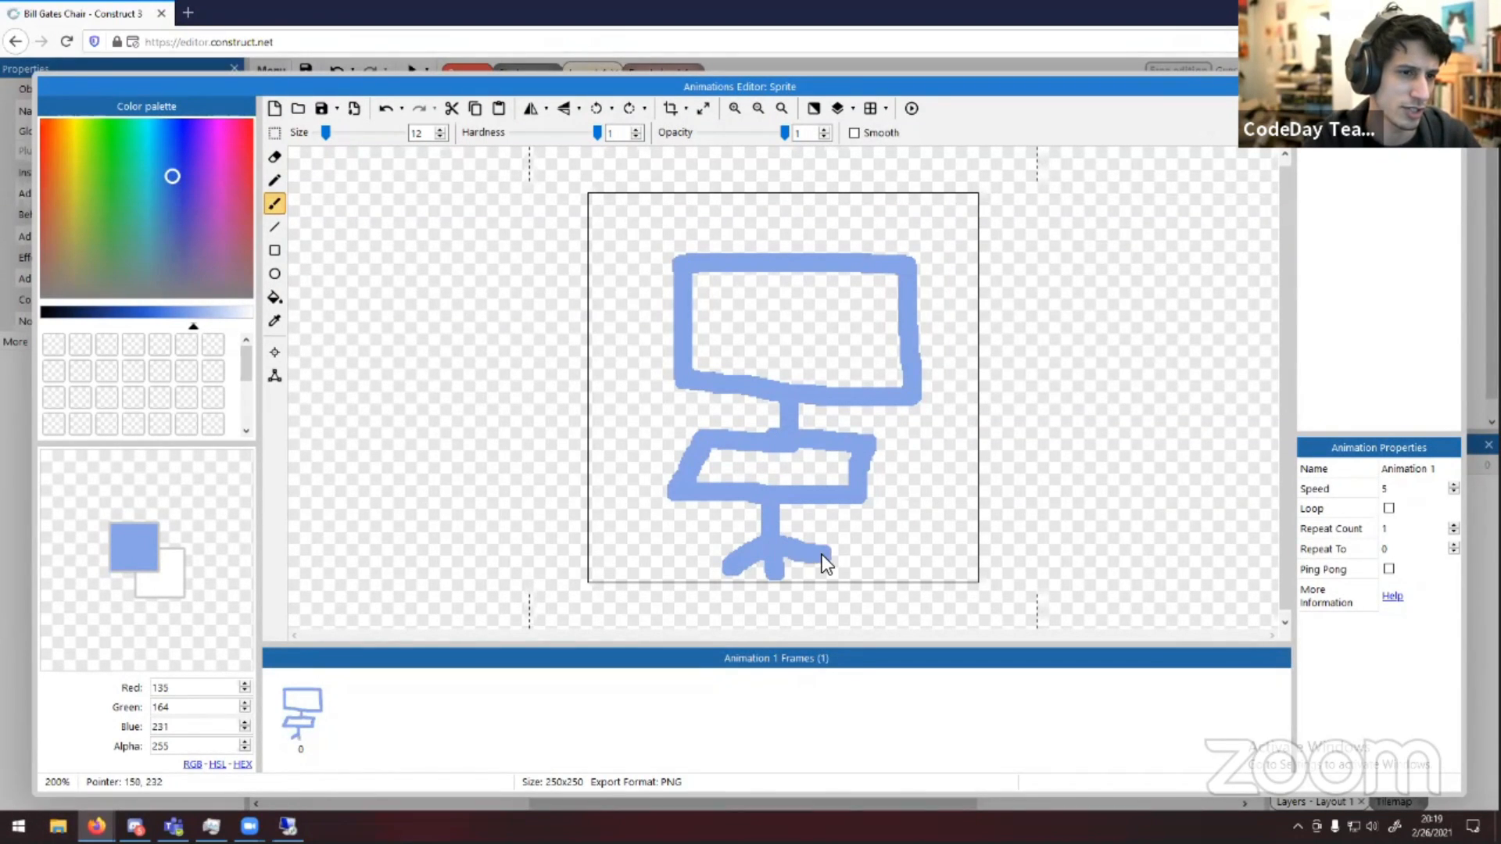
pyautogui.moveTo(791, 532); pyautogui.dragTo(805, 524)
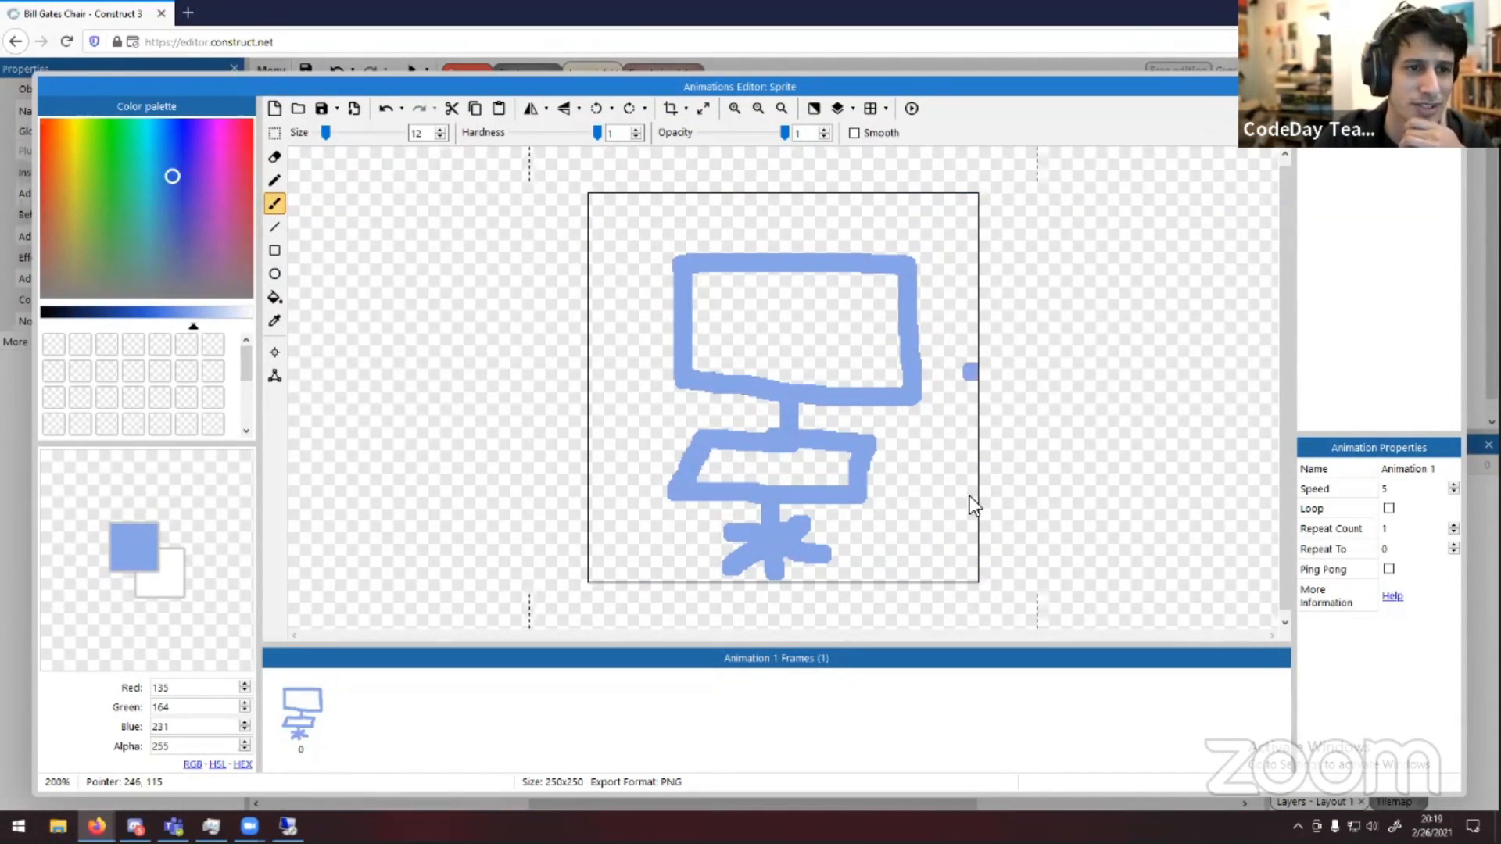
# Crop the chair image to its drawn content and close the animation editor
pyautogui.click(668, 108)
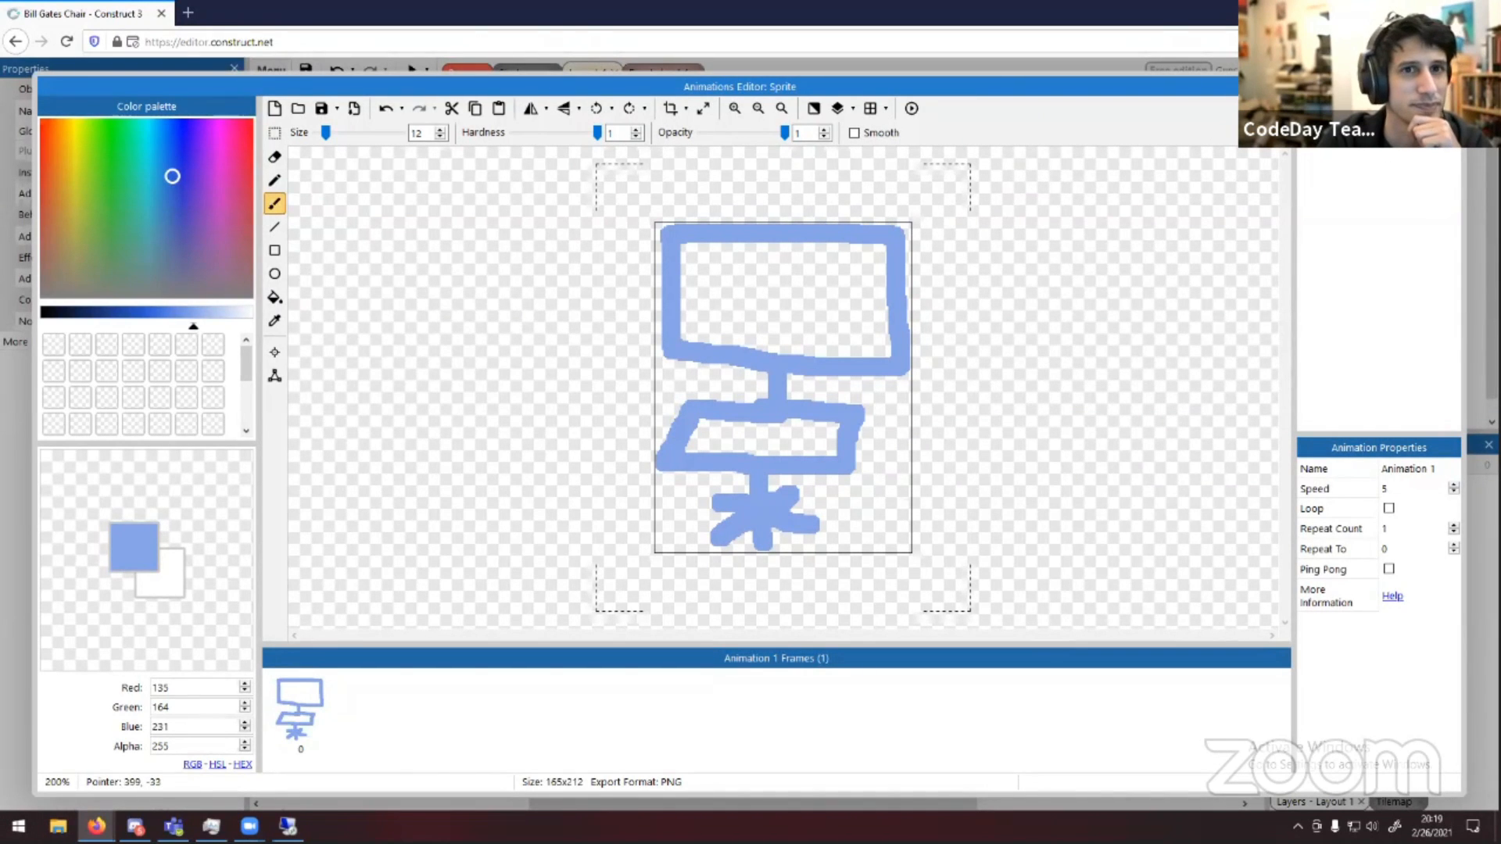
pyautogui.click(1451, 87)
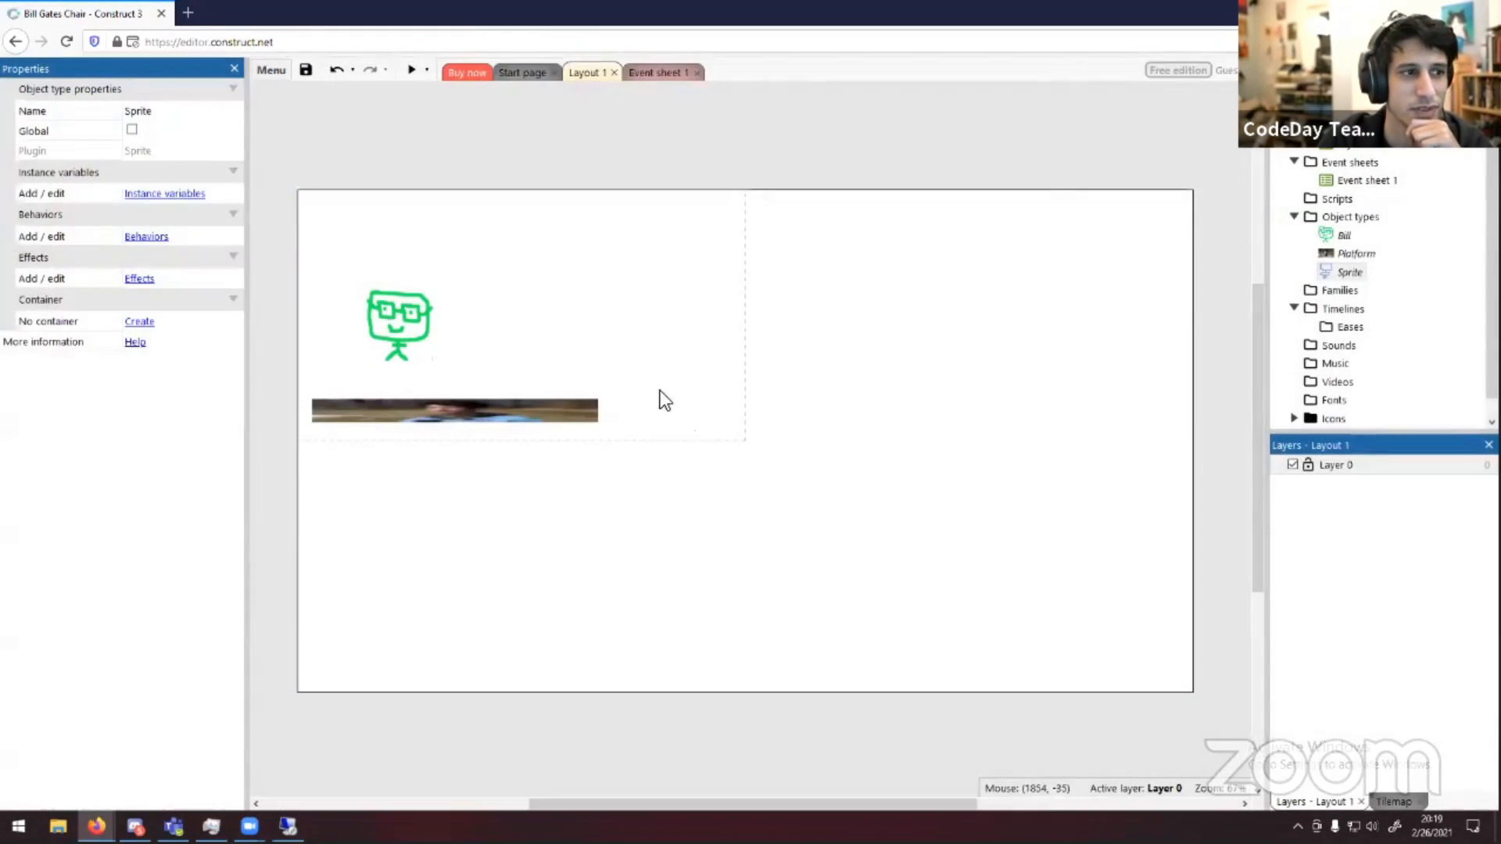
# Place a chair instance in the layout to the right of Bill and shrink it to about Bill's height
pyautogui.moveTo(1341, 275); pyautogui.dragTo(571, 320)
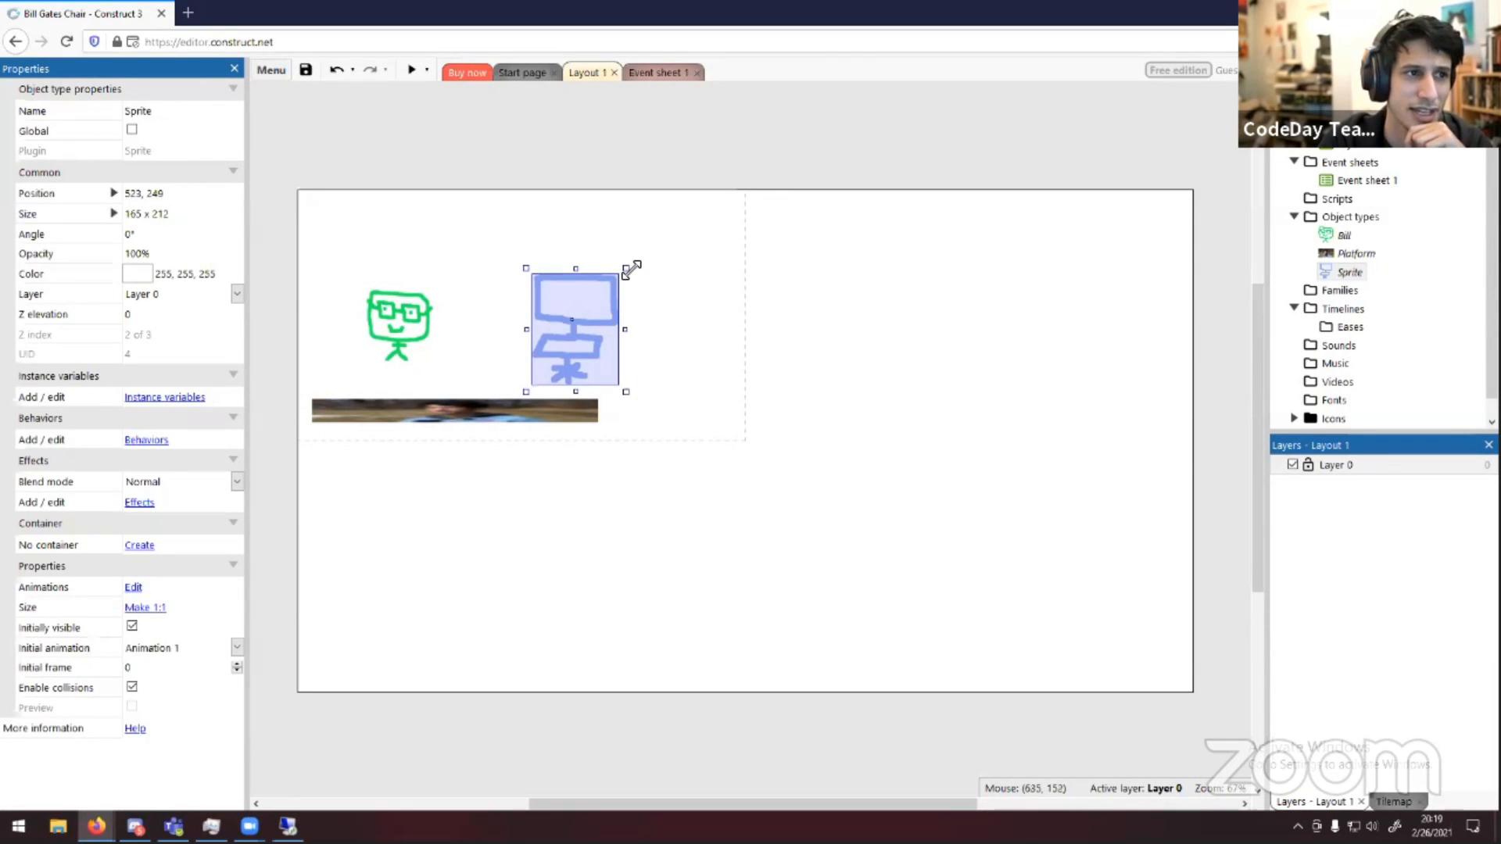
pyautogui.moveTo(625, 268); pyautogui.dragTo(580, 317)
# Stretch the platform further to the right so it runs beneath both Bill and the chair
pyautogui.click(603, 418)
pyautogui.moveTo(604, 412); pyautogui.dragTo(788, 414)
pyautogui.click(672, 393)
pyautogui.click(674, 417)
pyautogui.moveTo(679, 426); pyautogui.dragTo(668, 420)
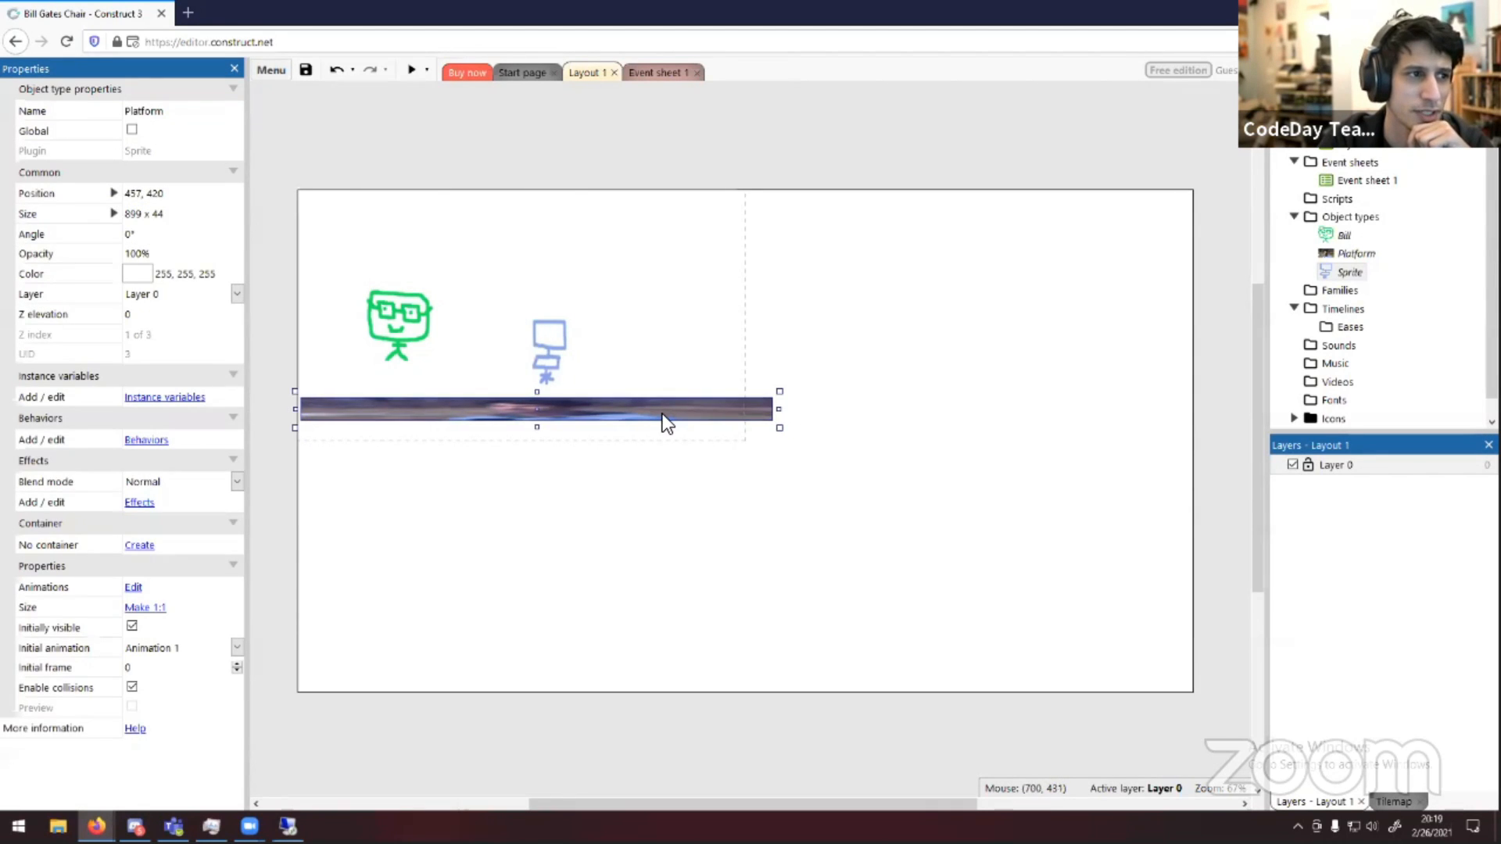
pyautogui.click(660, 360)
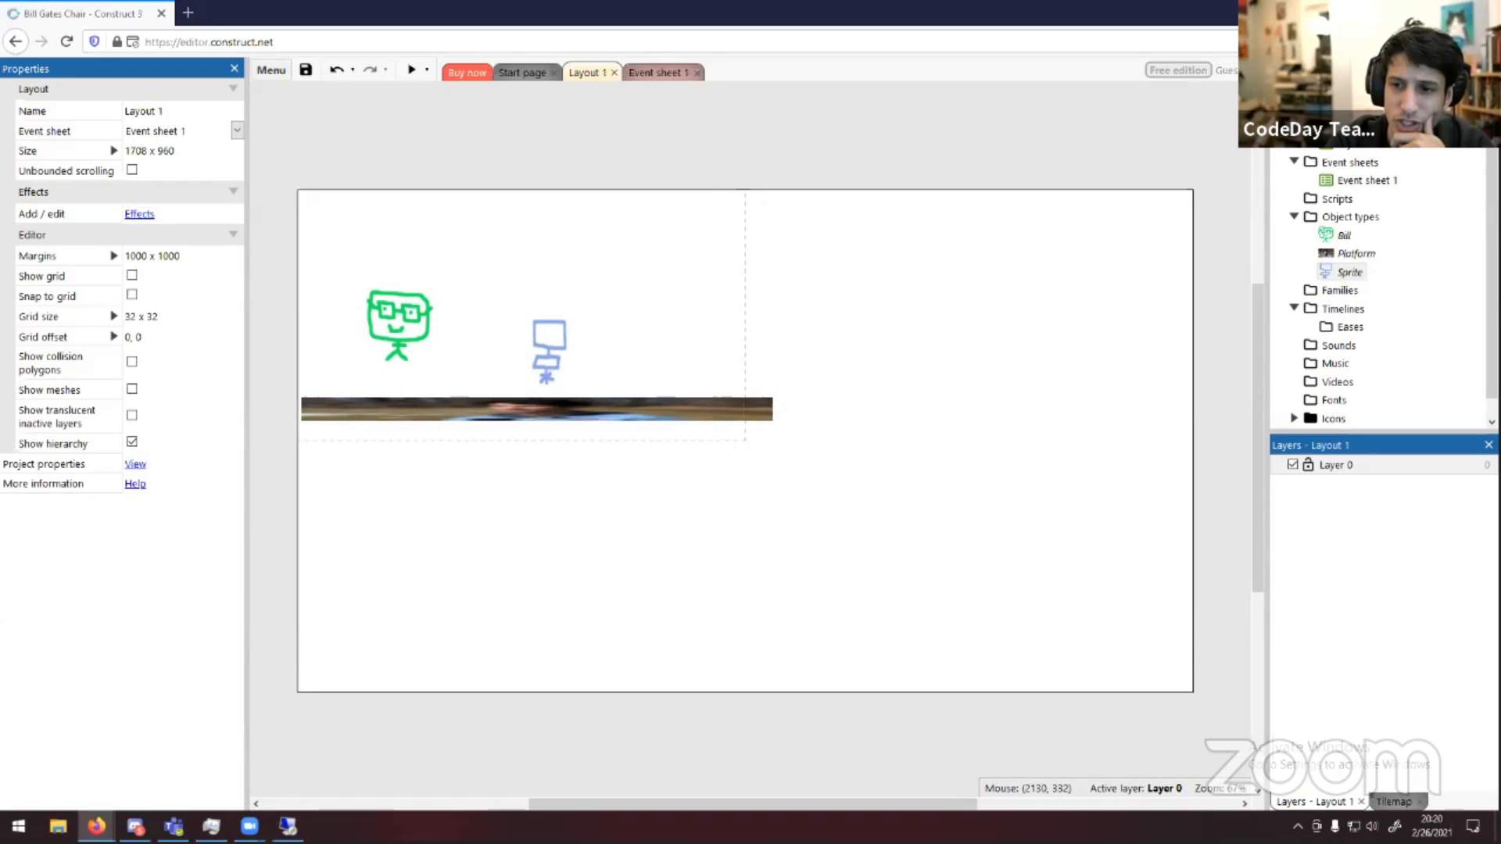
pyautogui.rightClick(1343, 220)
pyautogui.click(1324, 270)
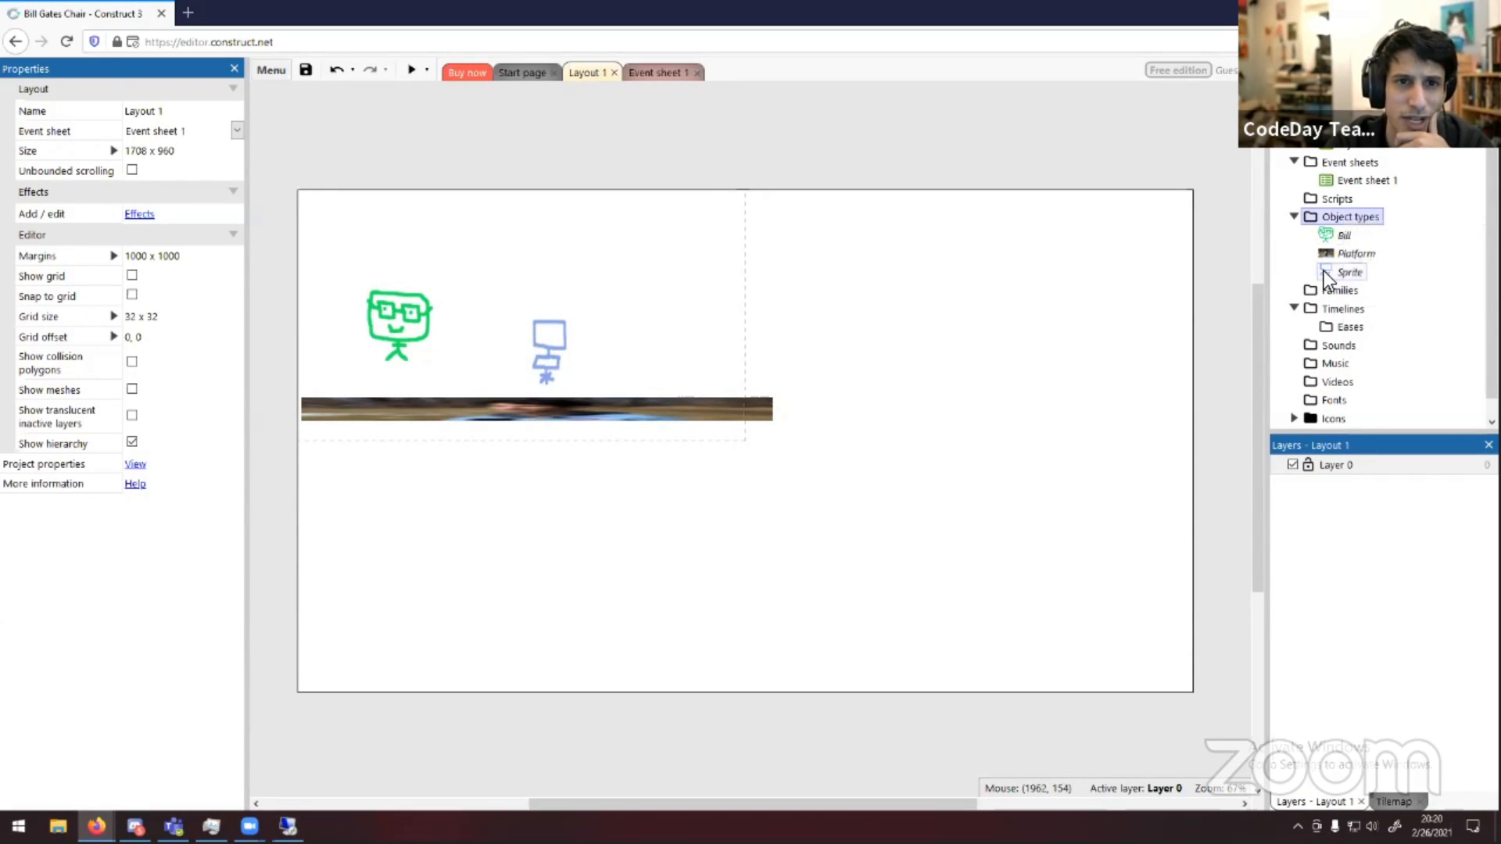
pyautogui.click(1324, 270)
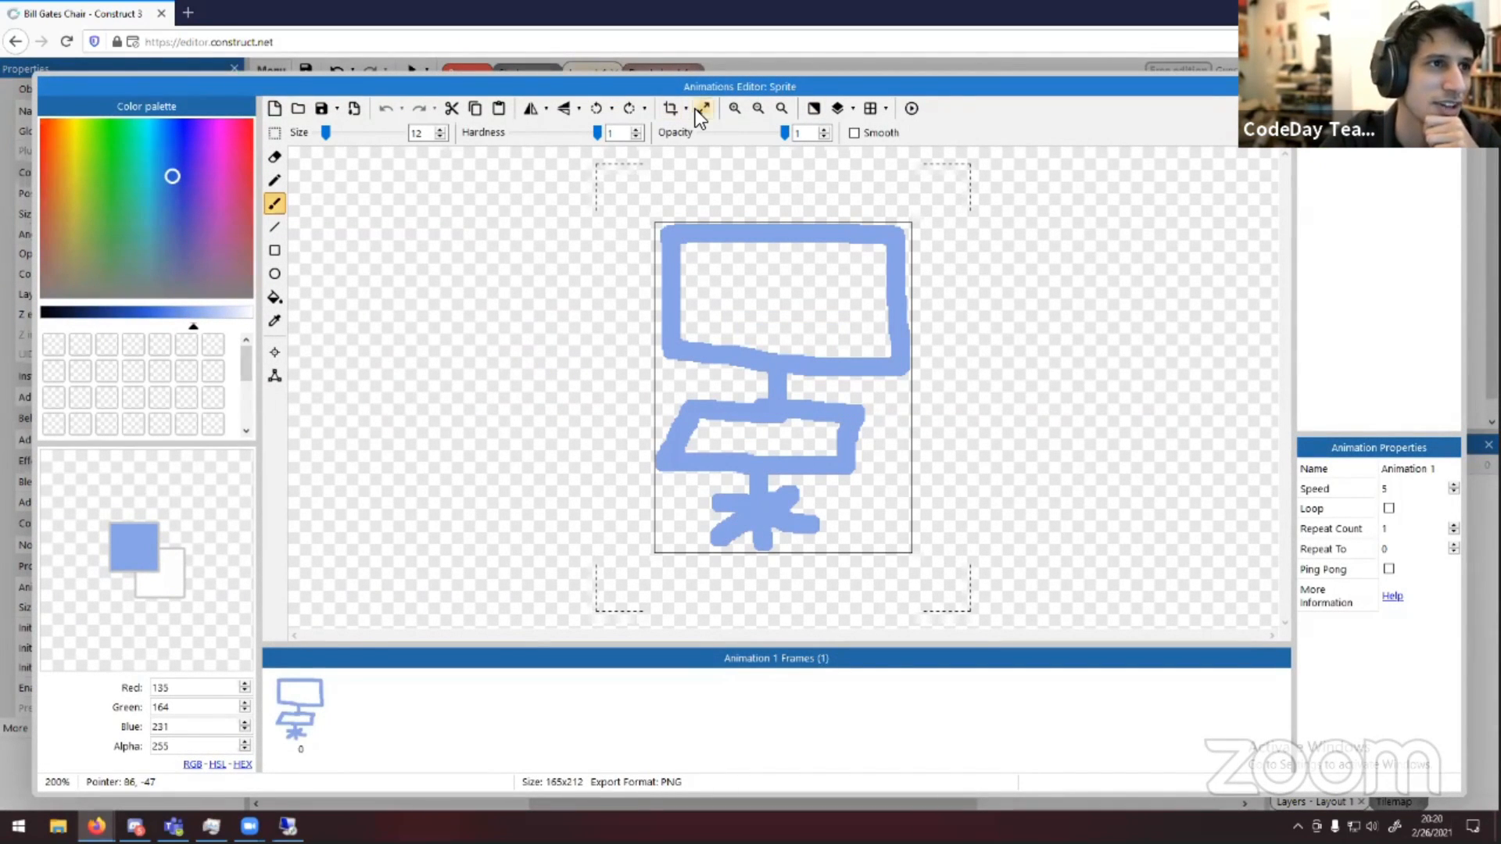
pyautogui.click(697, 110)
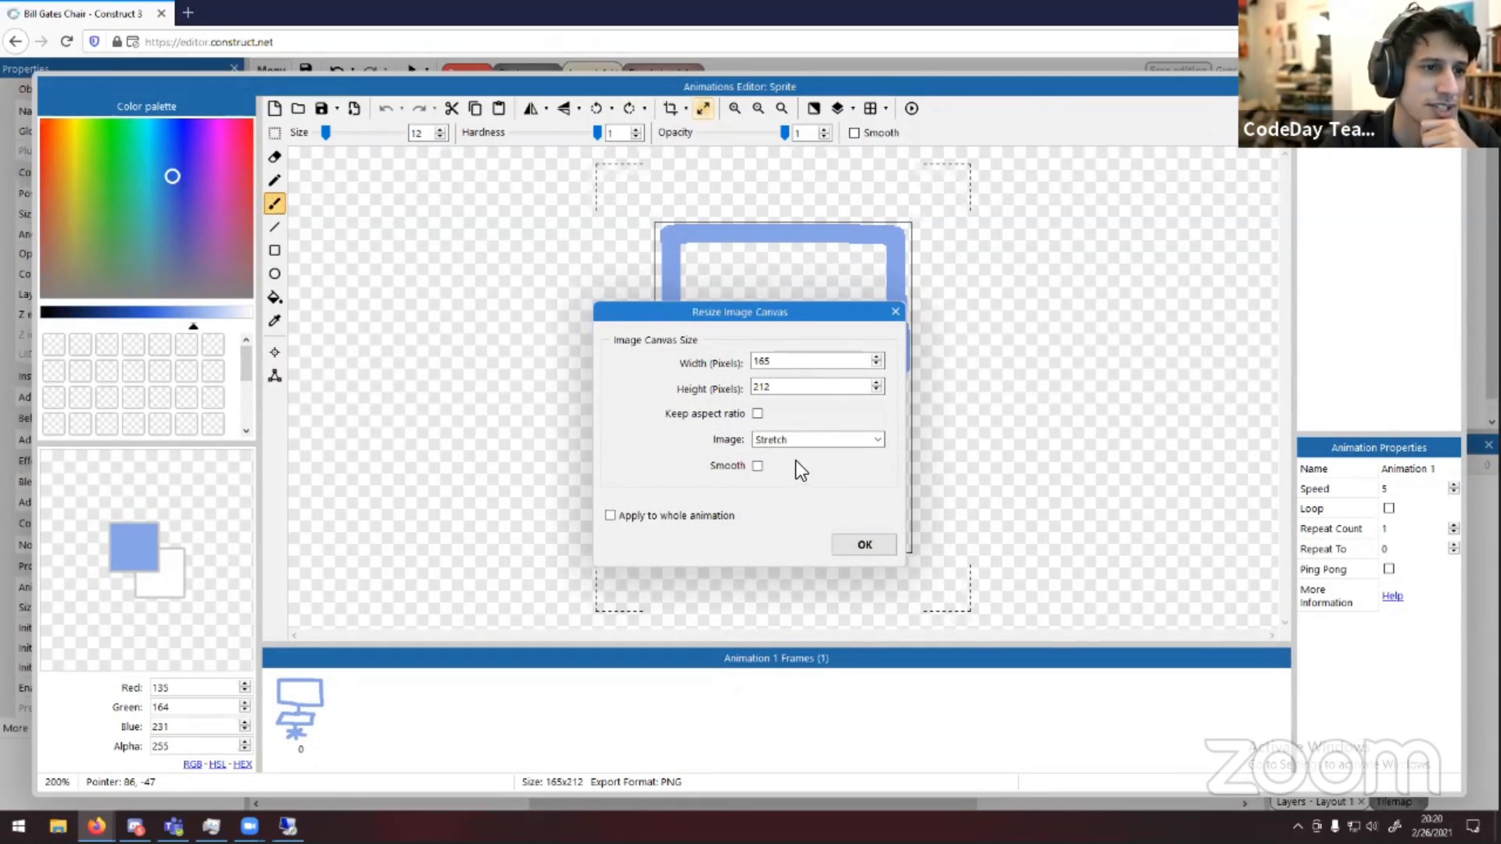
pyautogui.click(895, 312)
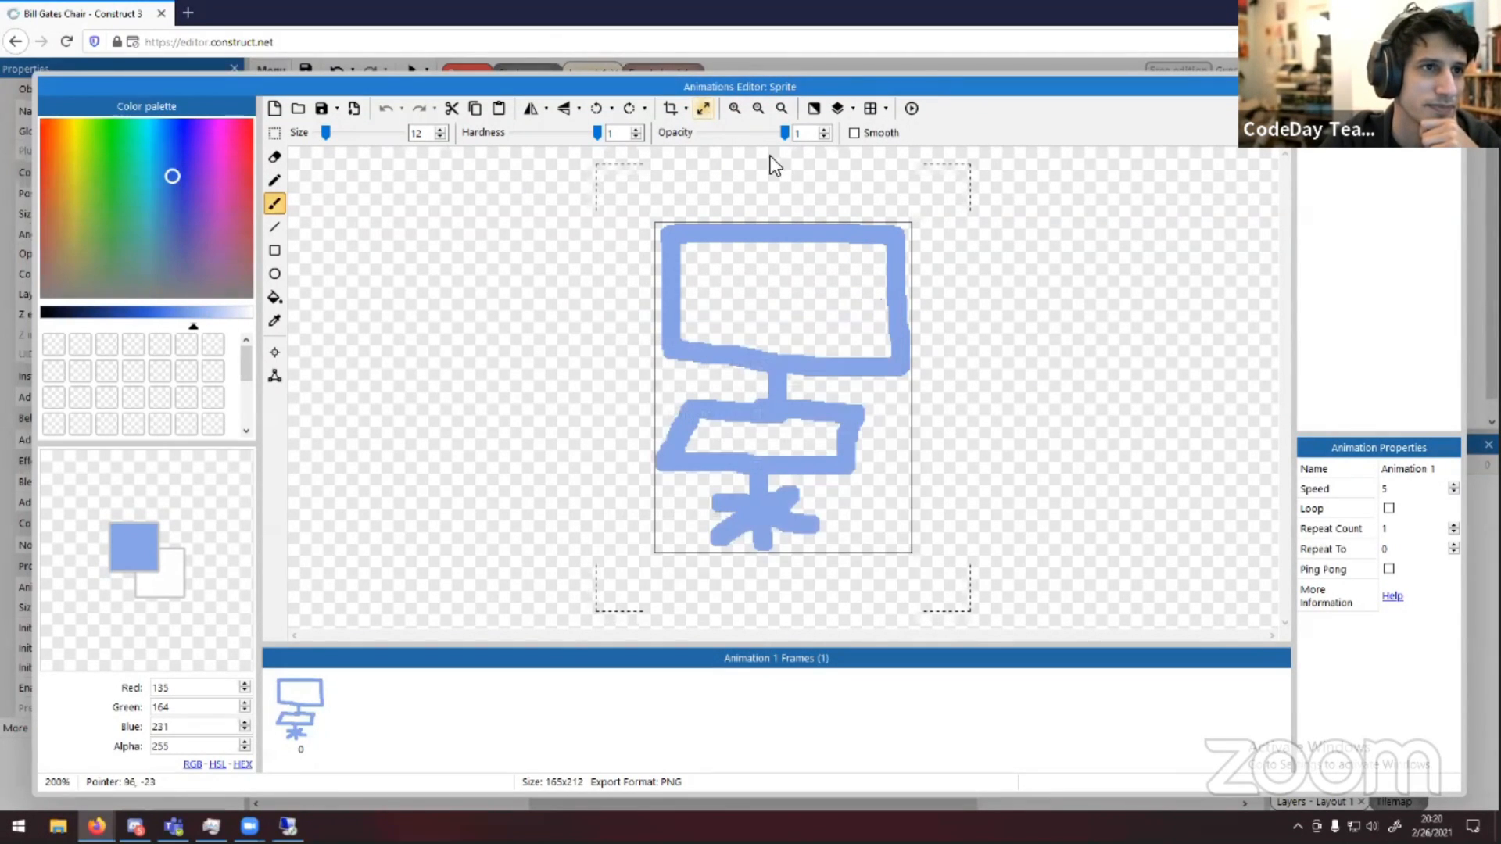
pyautogui.click(702, 107)
pyautogui.click(895, 312)
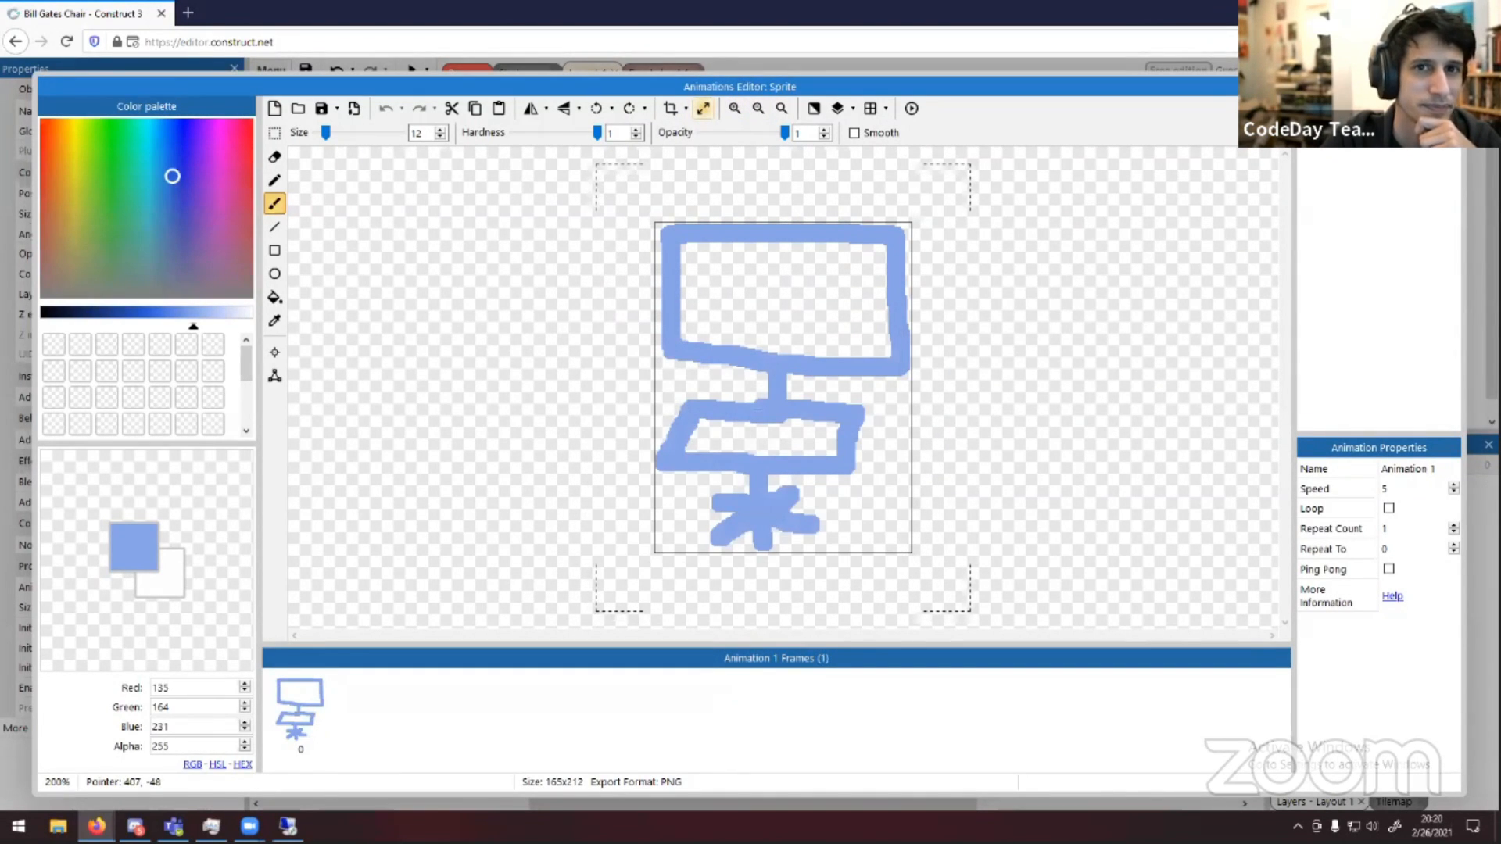
pyautogui.click(1451, 87)
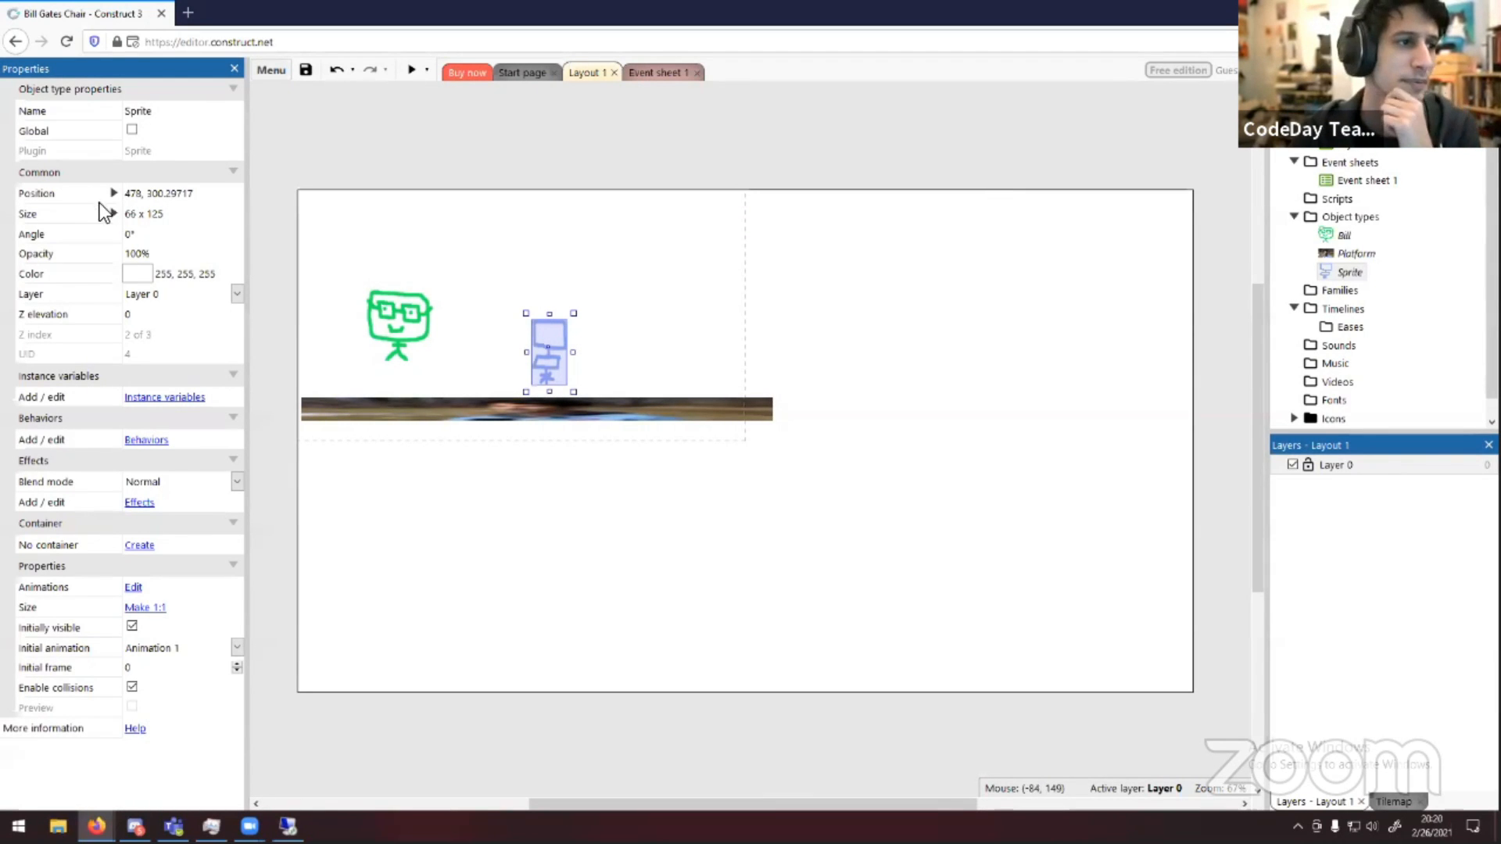
# Move Bill further left and nudge the chair slightly right above the platform
pyautogui.click(402, 360)
pyautogui.click(433, 308)
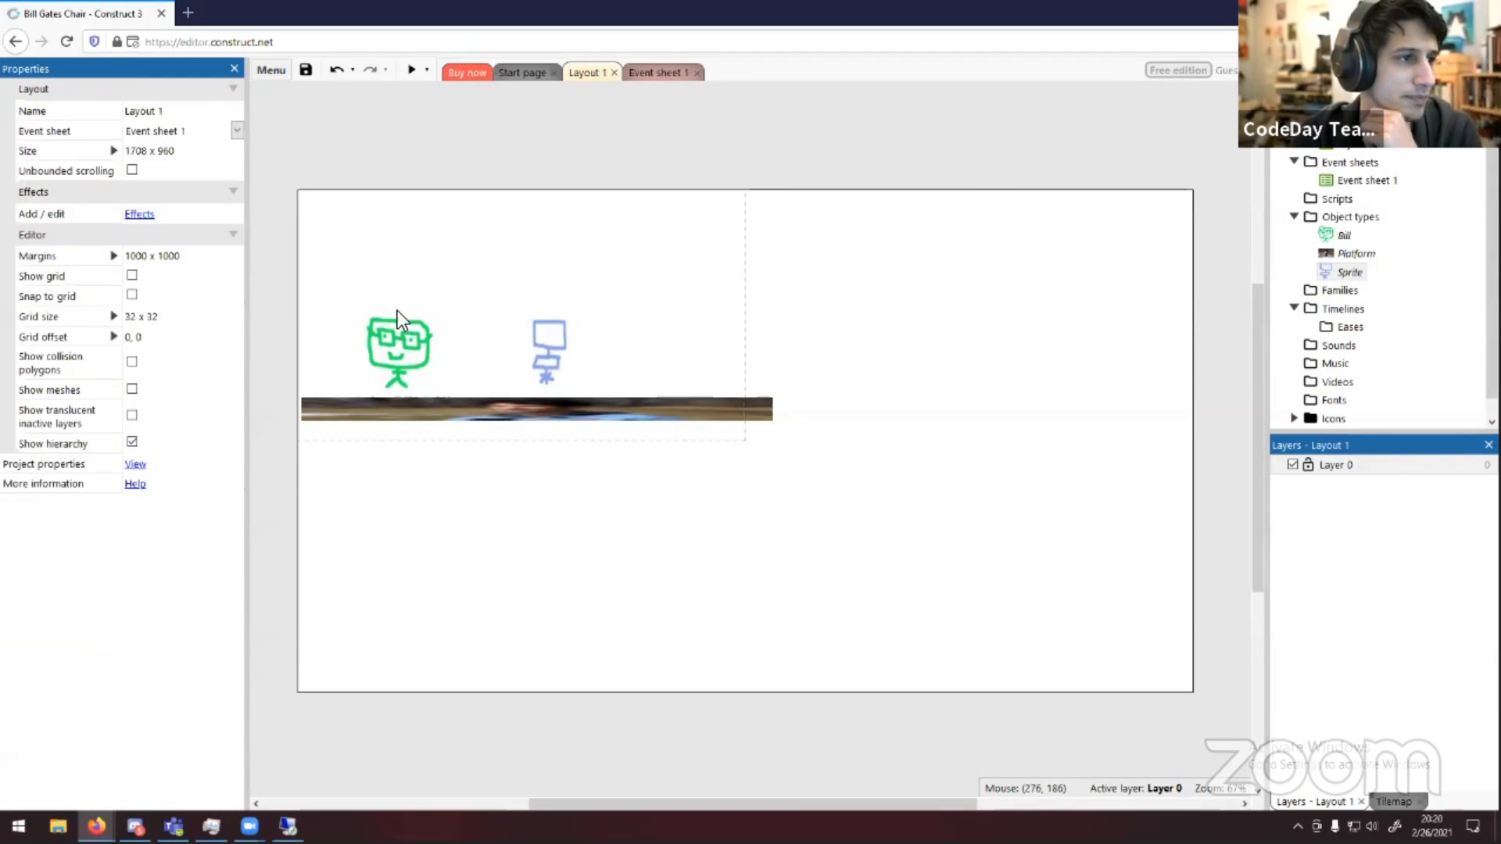
pyautogui.moveTo(400, 341); pyautogui.dragTo(350, 345)
pyautogui.click(402, 332)
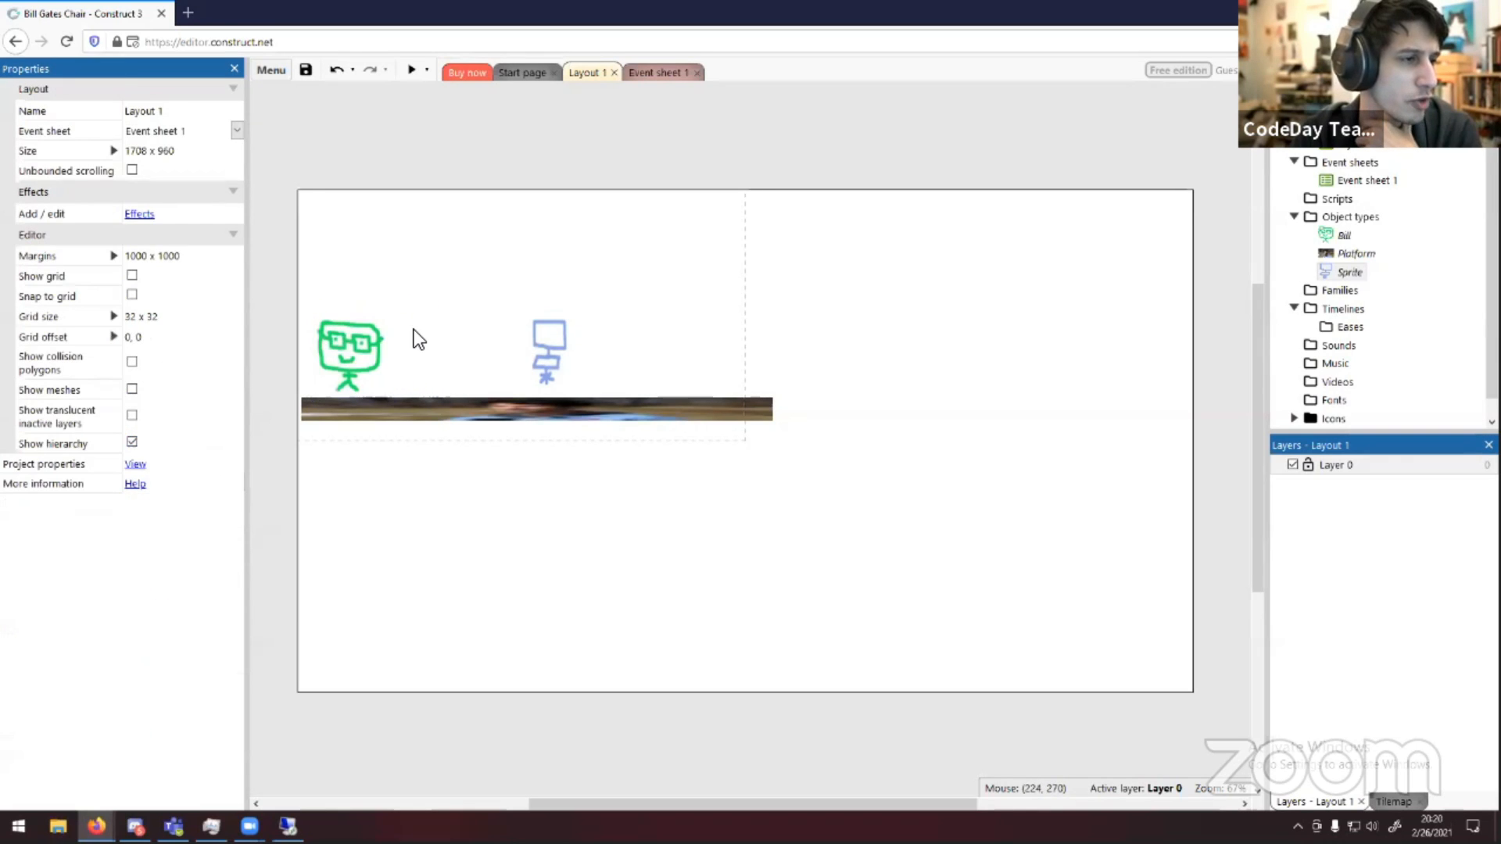
pyautogui.click(559, 350)
pyautogui.click(644, 322)
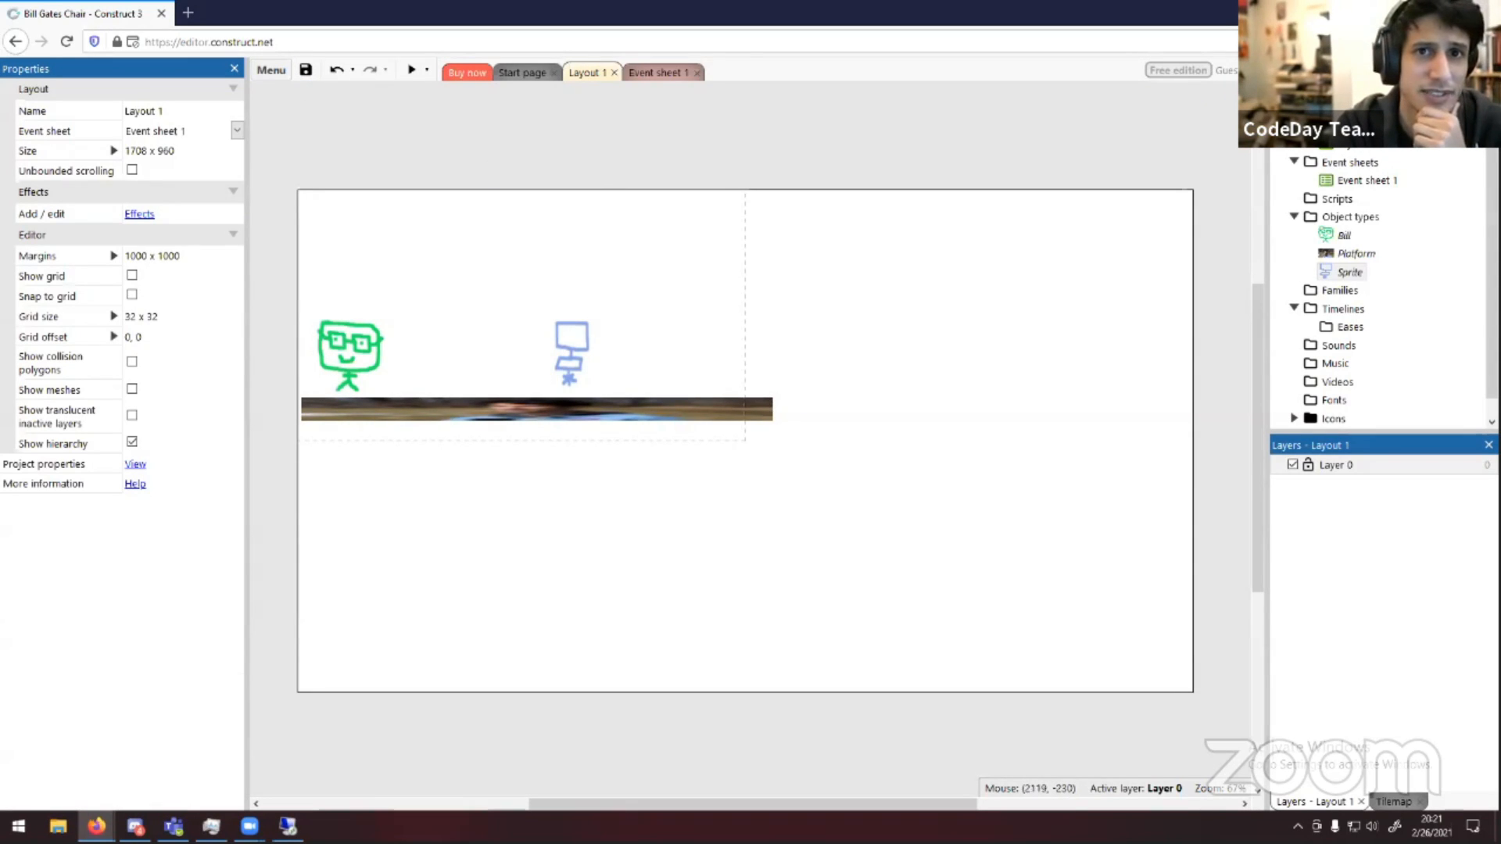
pyautogui.click(1485, 68)
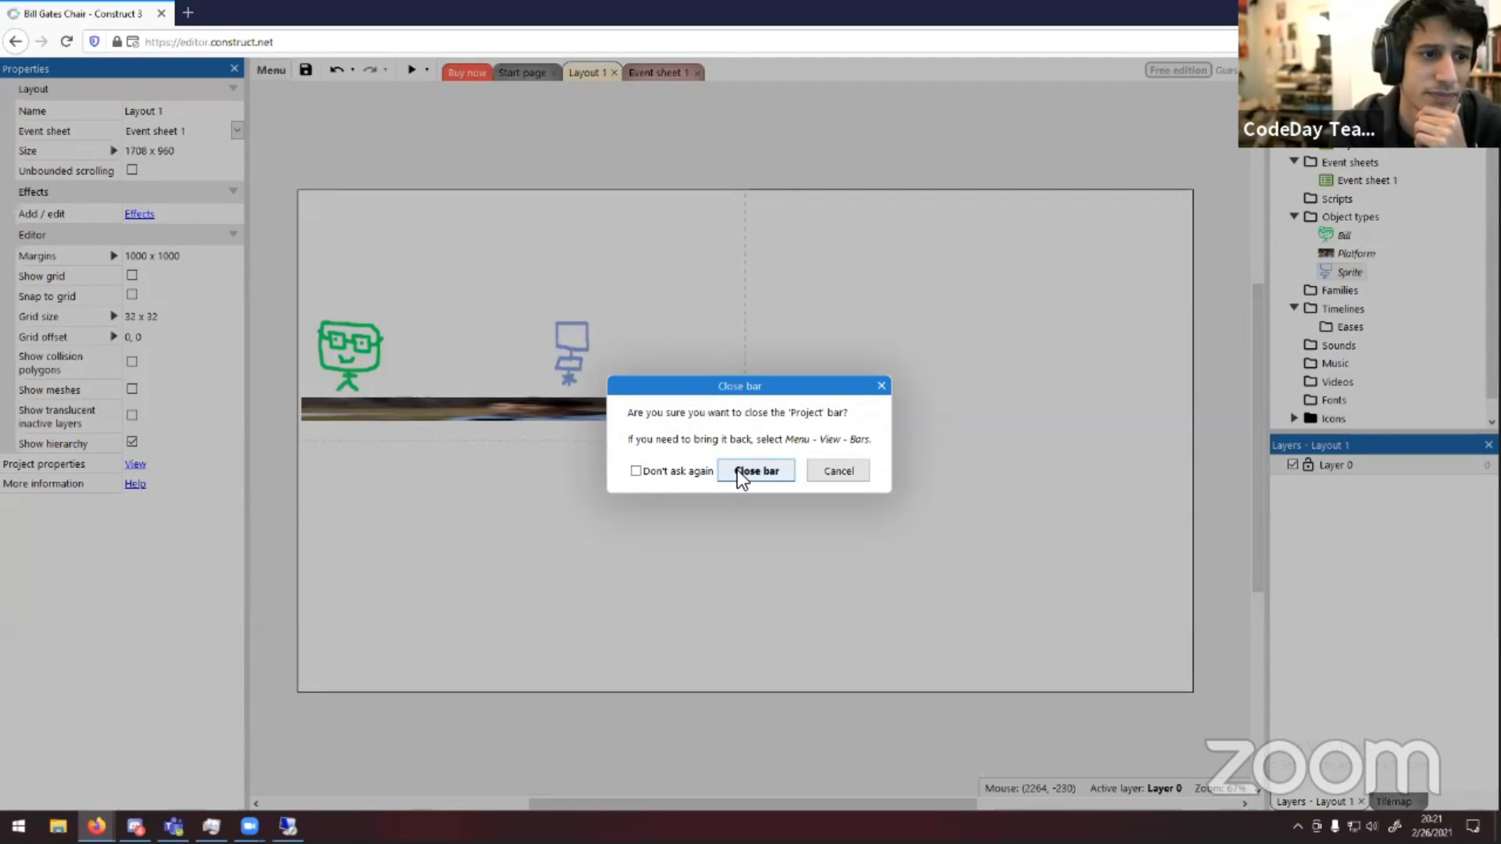
pyautogui.click(754, 471)
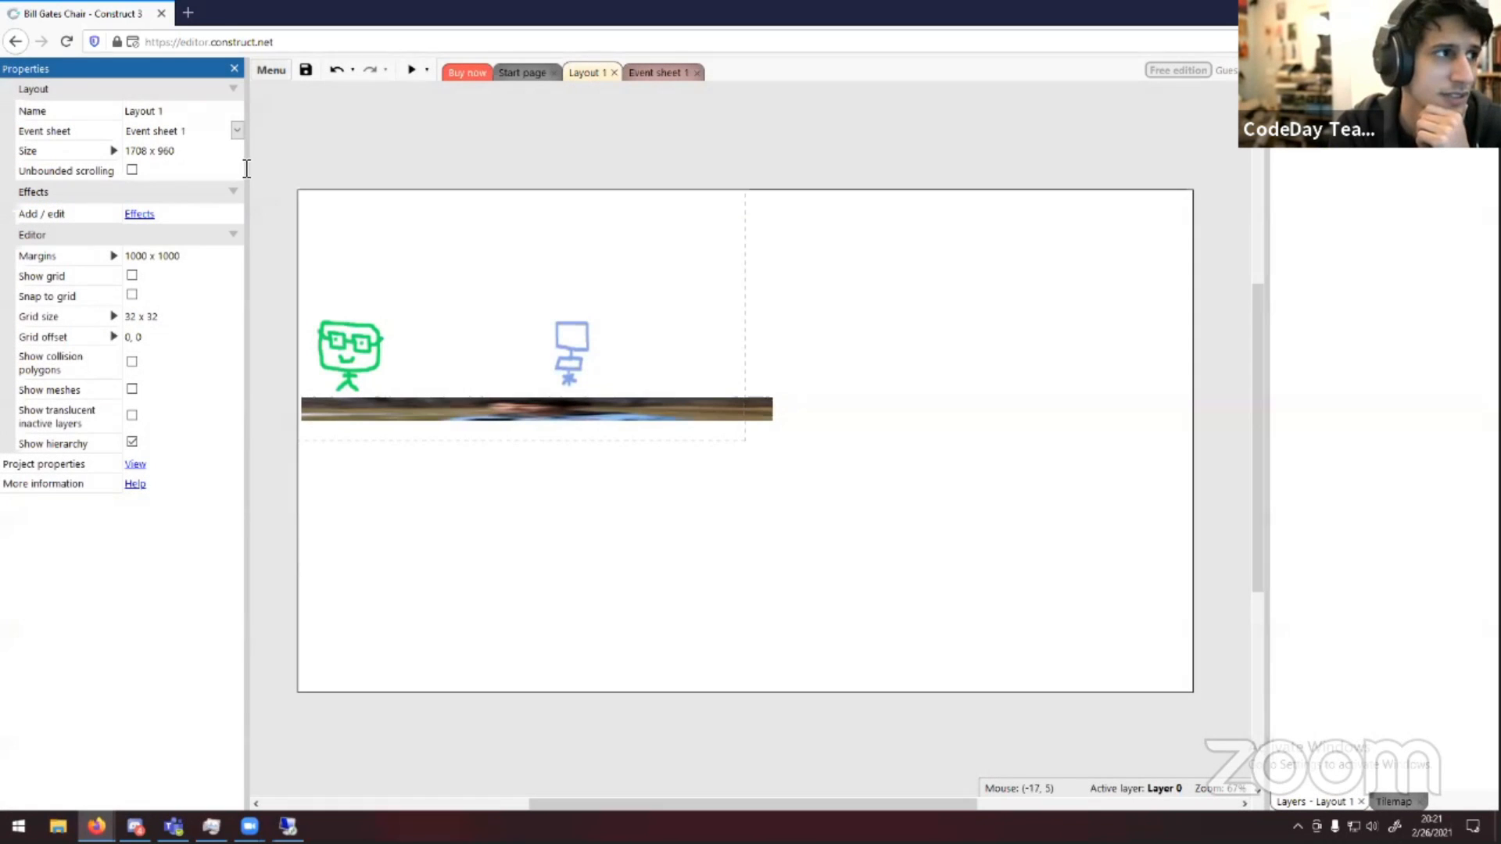
pyautogui.click(288, 69)
pyautogui.moveTo(367, 180)
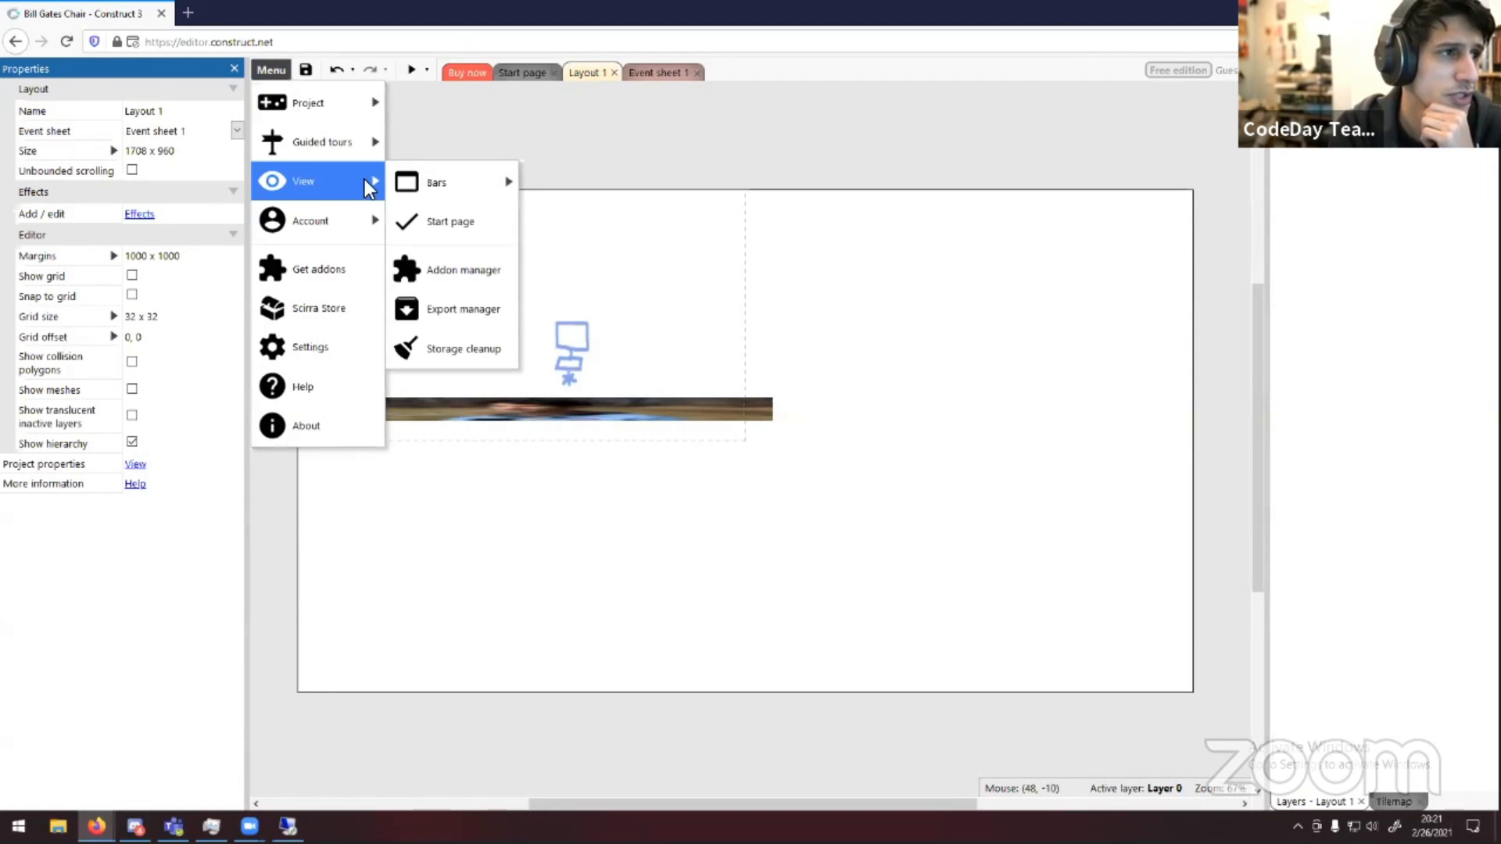
pyautogui.moveTo(425, 177)
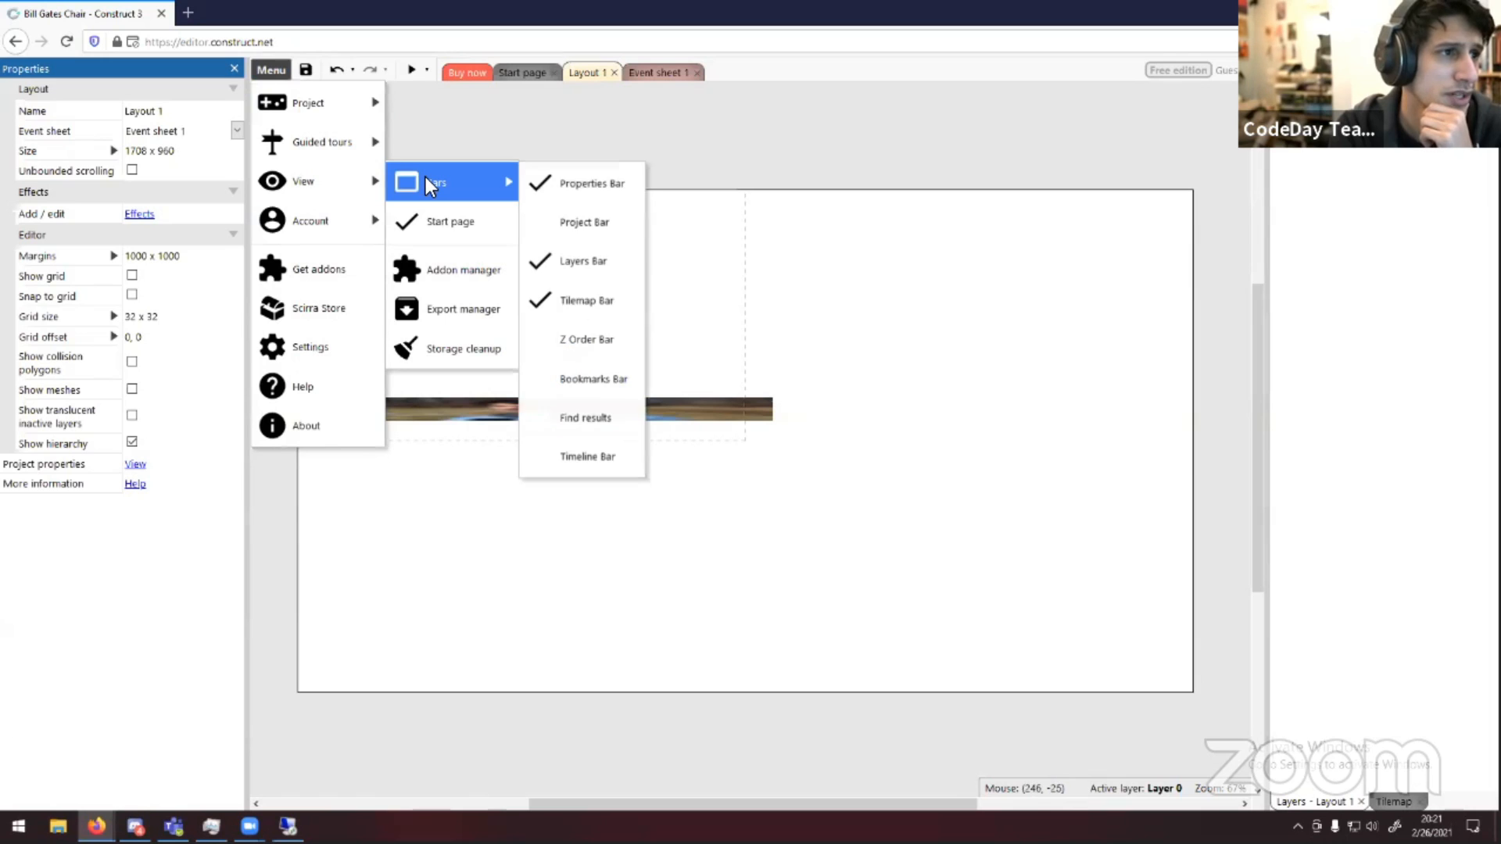
pyautogui.click(566, 224)
pyautogui.moveTo(216, 153); pyautogui.dragTo(1385, 400)
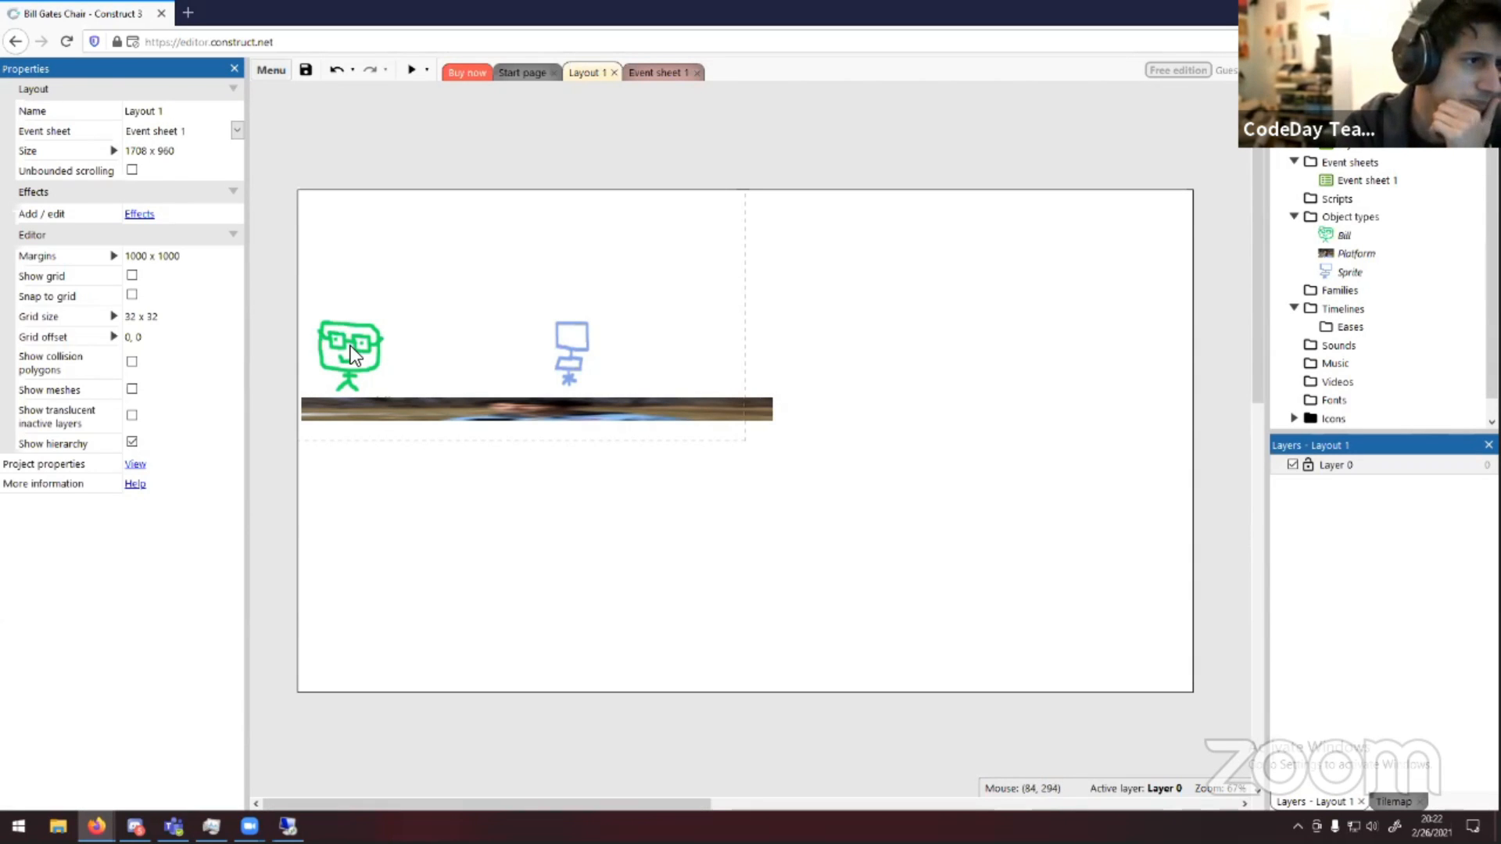
# Move Bill up and to the right, and set his Z elevation to 1
pyautogui.moveTo(351, 349); pyautogui.dragTo(437, 321)
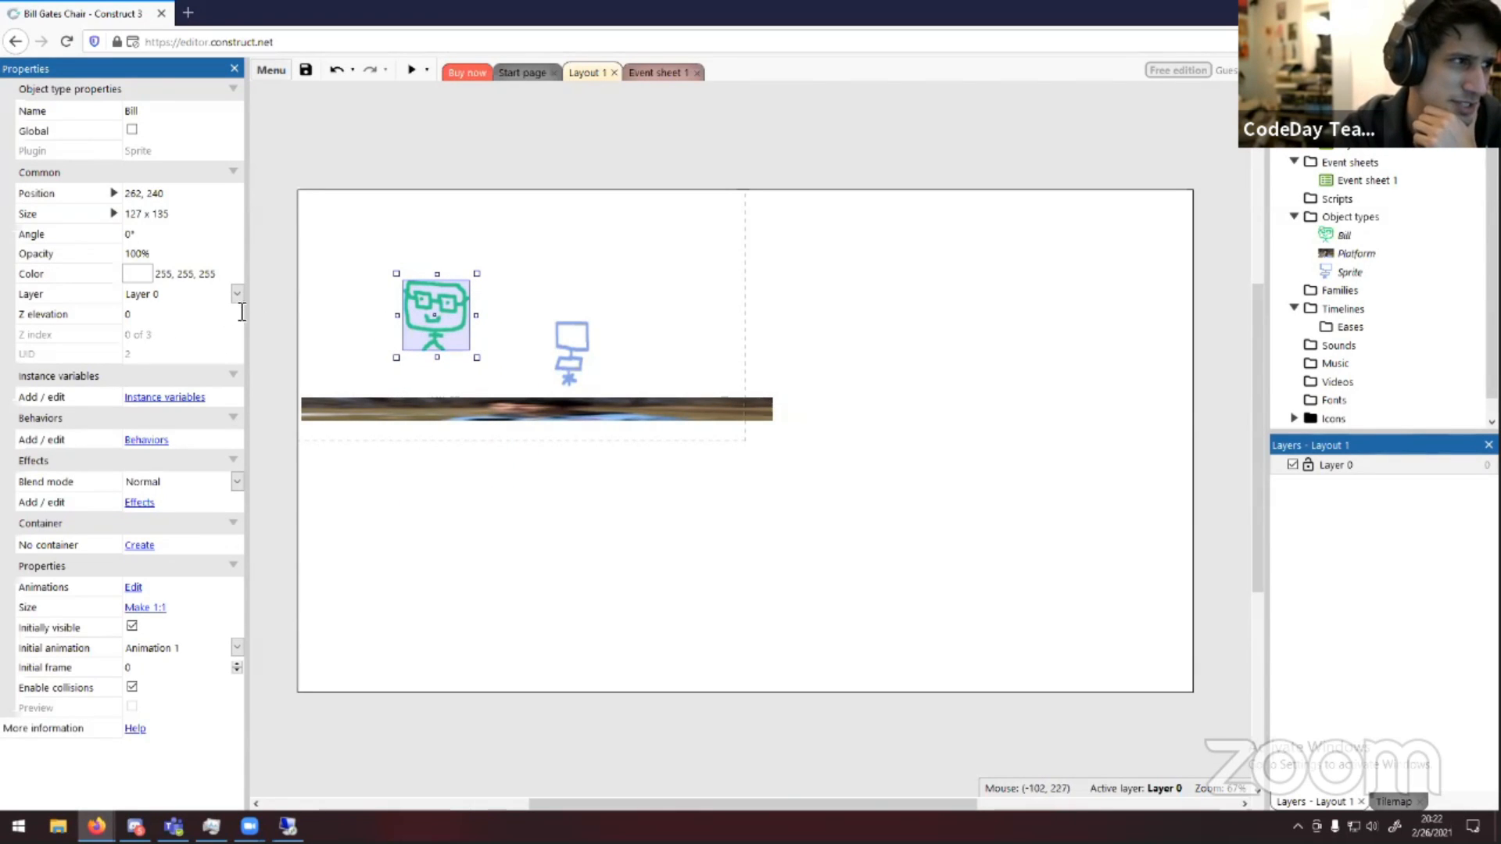
pyautogui.click(163, 313)
pyautogui.doubleClick(180, 314)
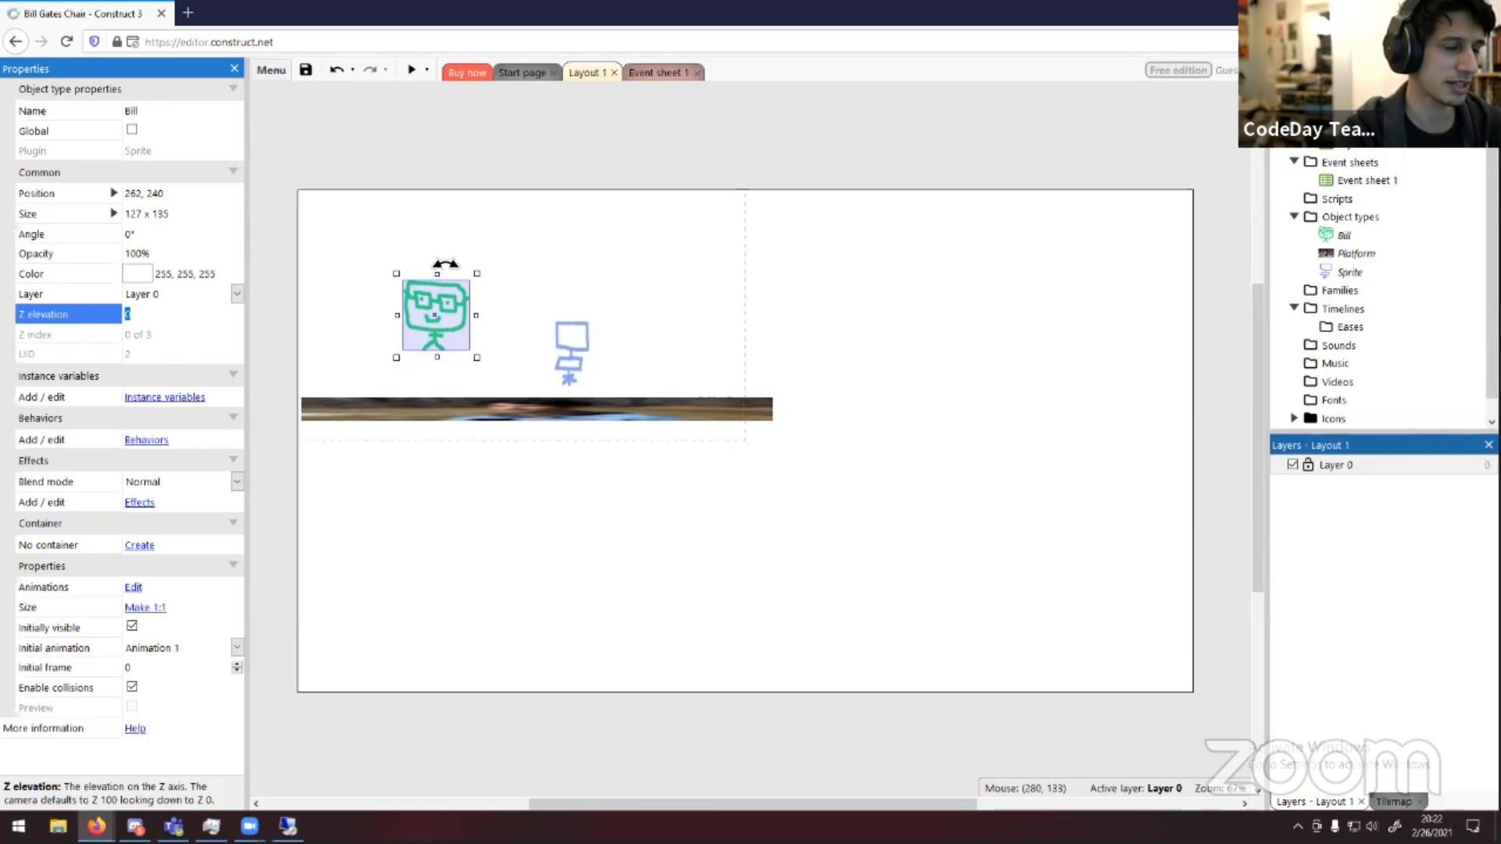
pyautogui.click(513, 408)
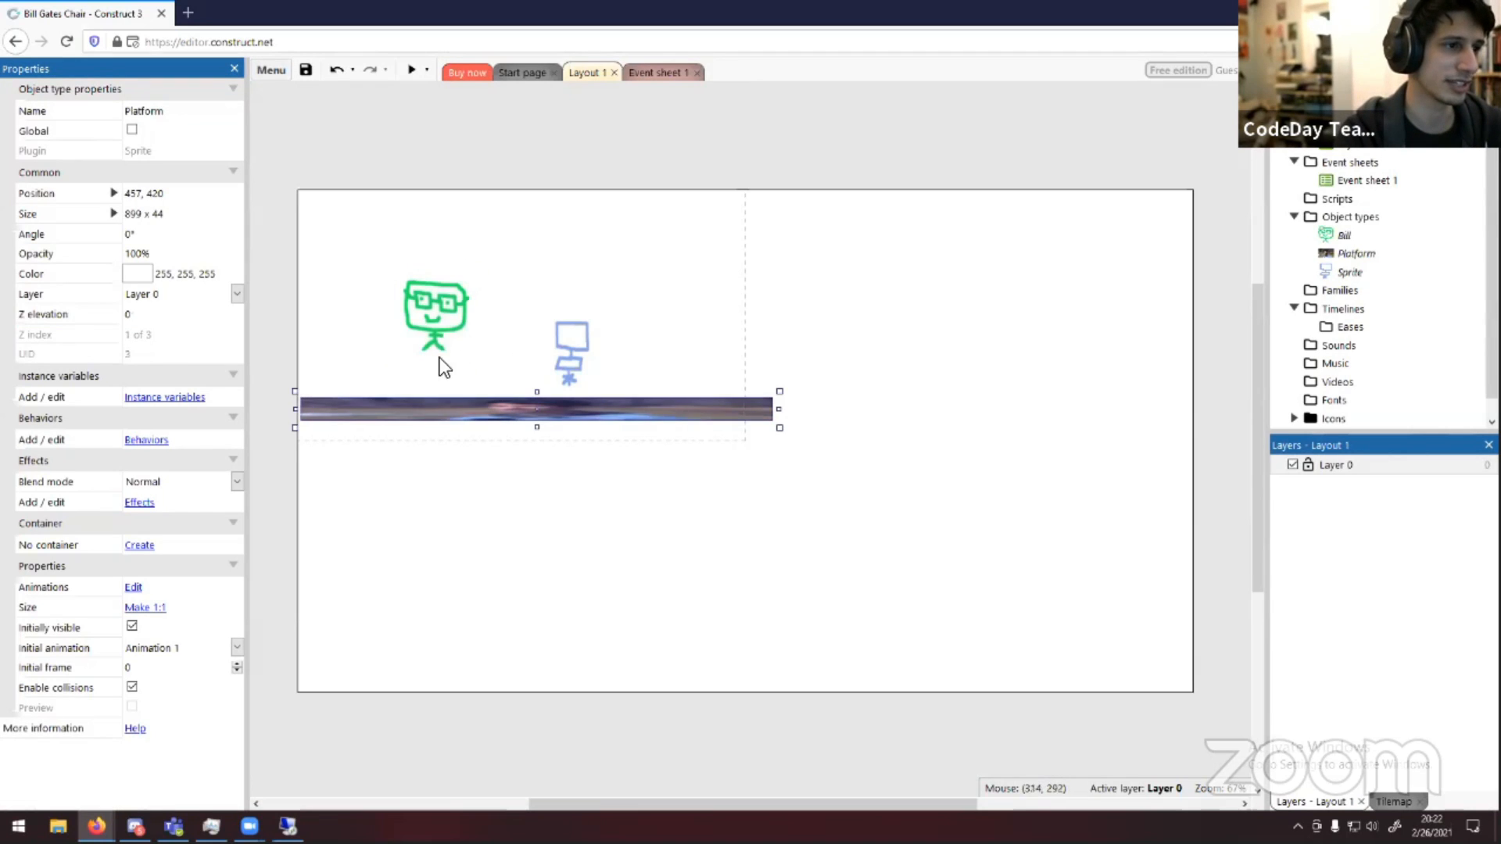
# Move Bill slightly down toward the platform
pyautogui.click(428, 311)
pyautogui.click(556, 267)
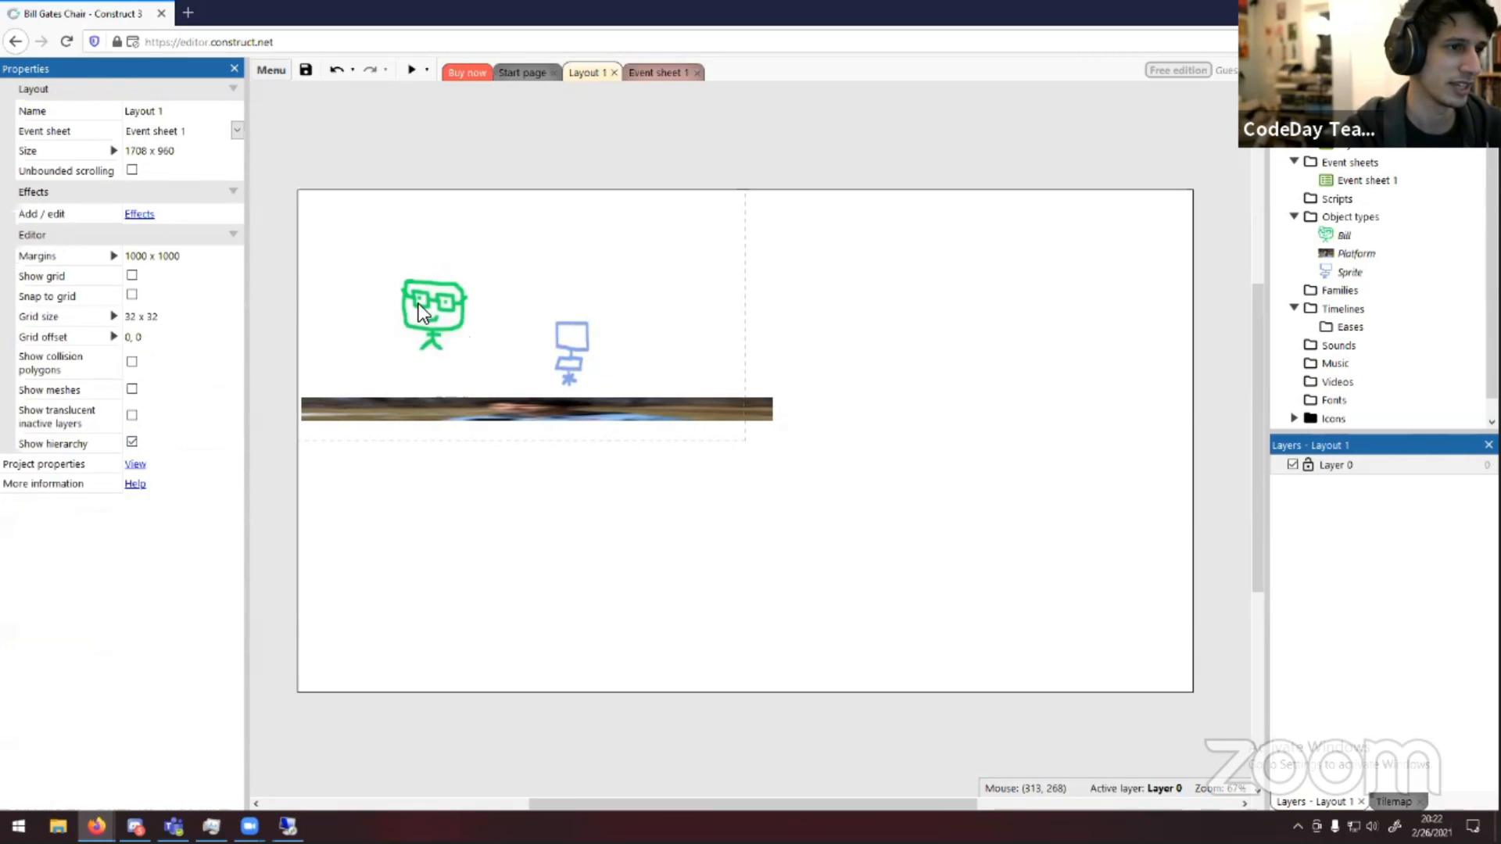
pyautogui.moveTo(419, 311); pyautogui.dragTo(436, 336)
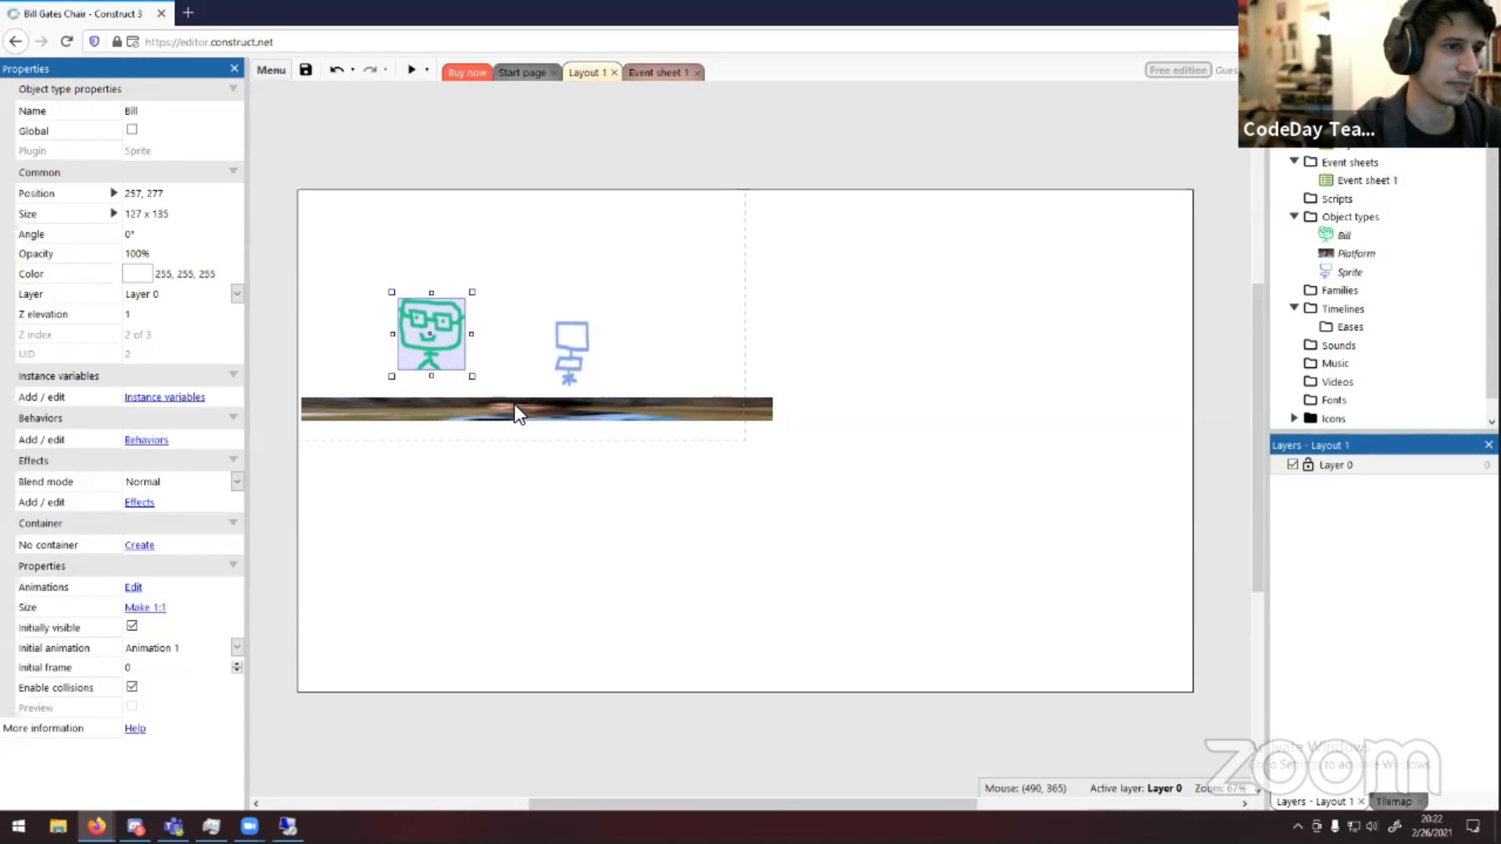
# Lift the chair slightly up and to the left above the platform
pyautogui.click(514, 405)
pyautogui.moveTo(571, 350); pyautogui.dragTo(552, 312)
pyautogui.click(630, 313)
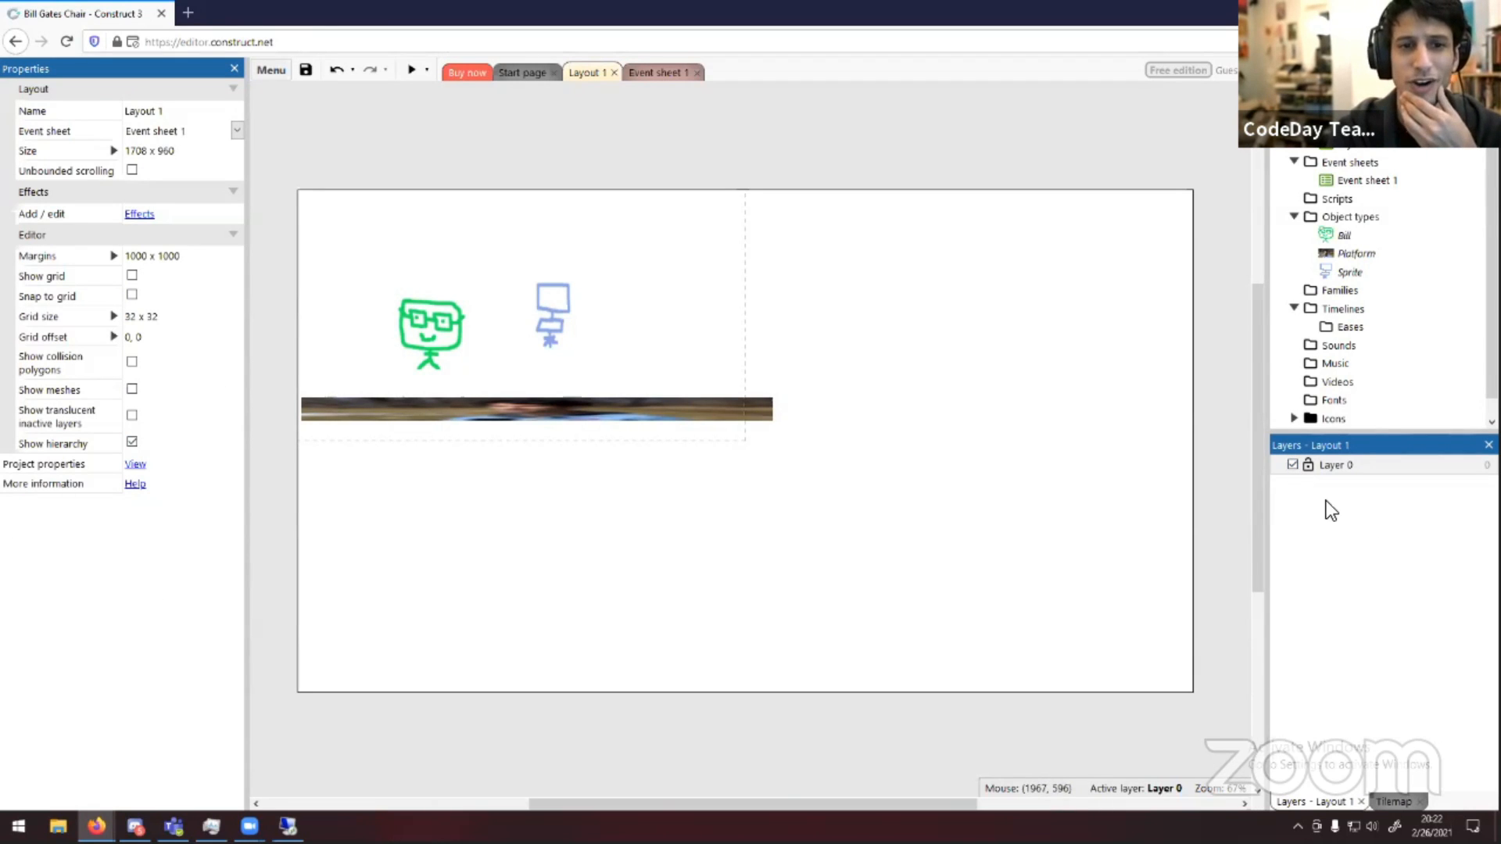
pyautogui.rightClick(1358, 501)
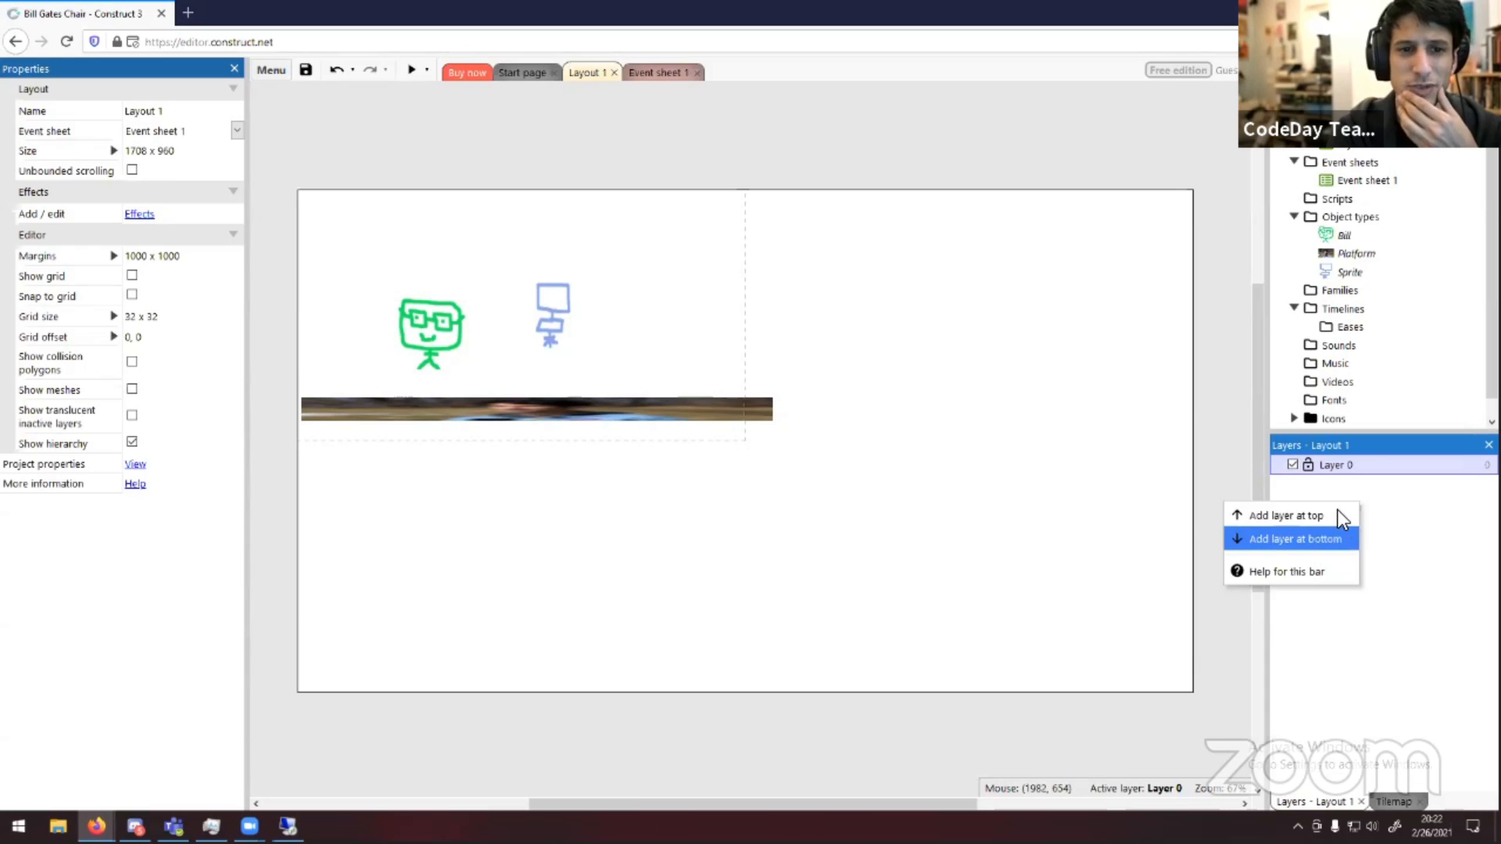
pyautogui.click(1445, 538)
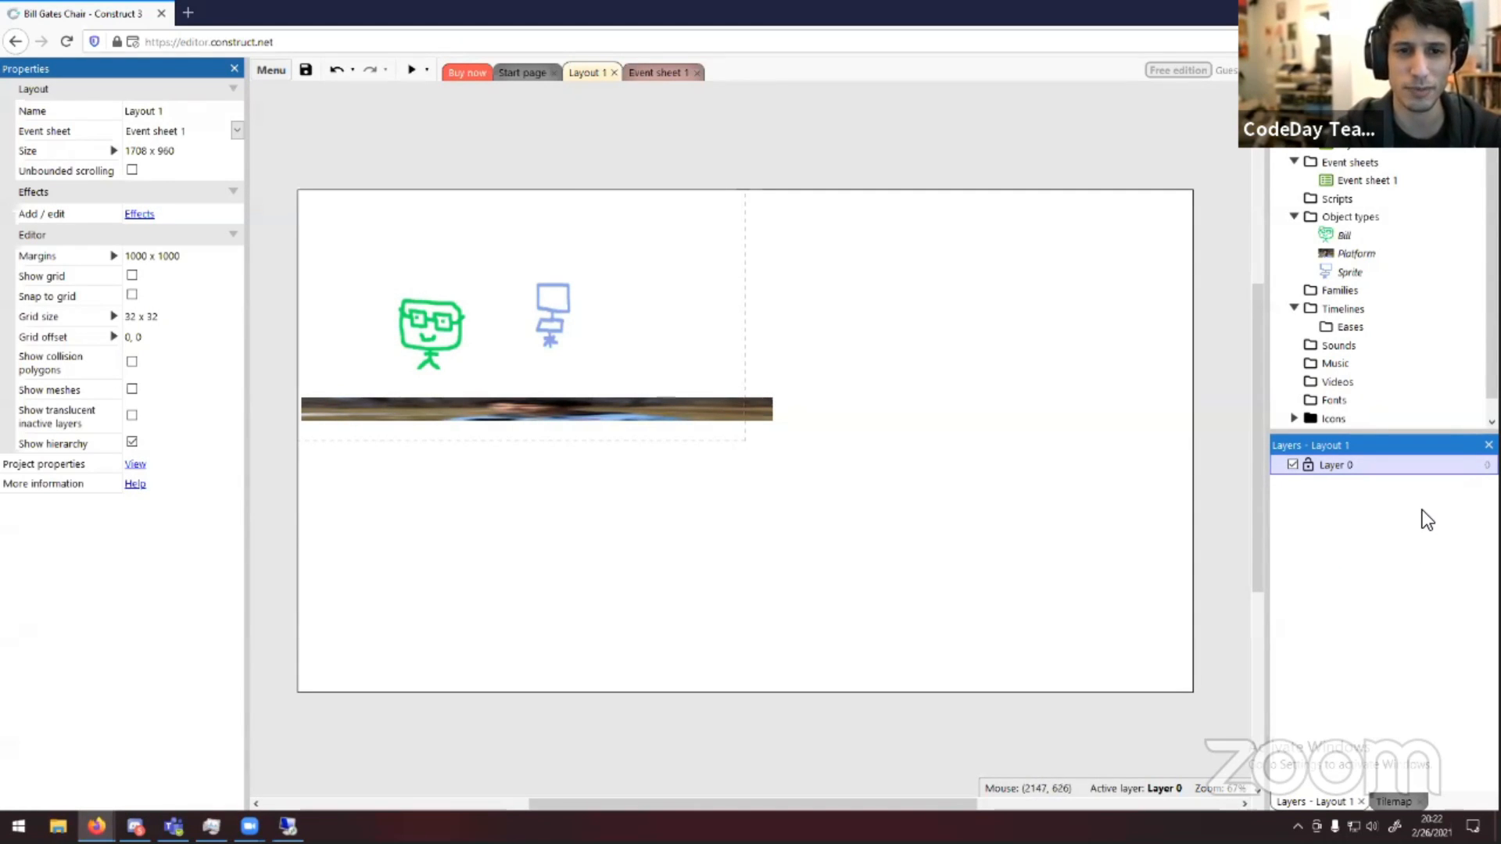
pyautogui.rightClick(1422, 512)
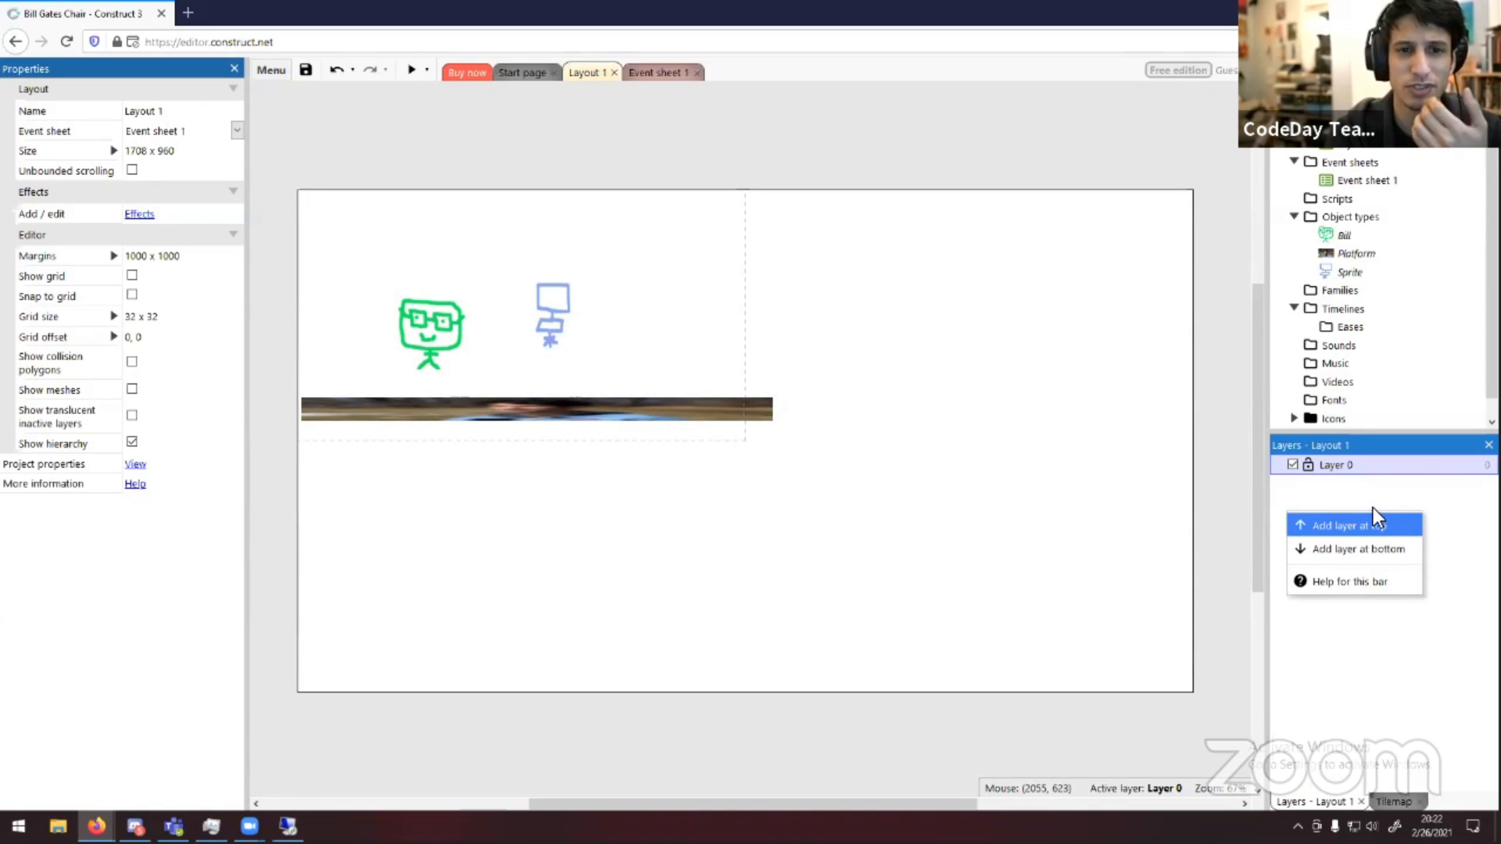
pyautogui.click(1389, 499)
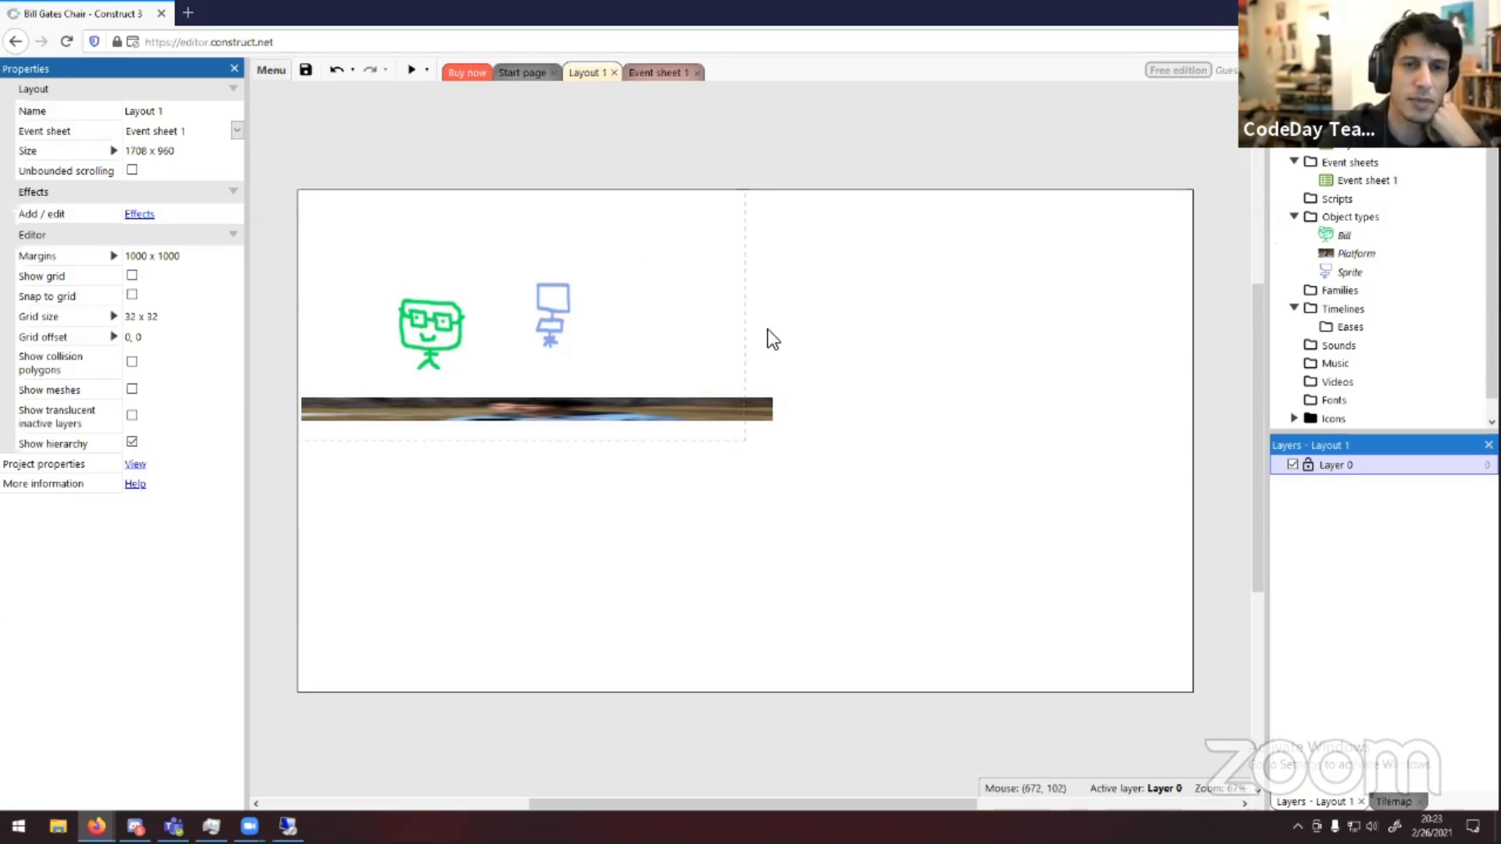
# Move Bill up and to the left, and shift the chair slightly right above the platform
pyautogui.moveTo(416, 334); pyautogui.dragTo(401, 297)
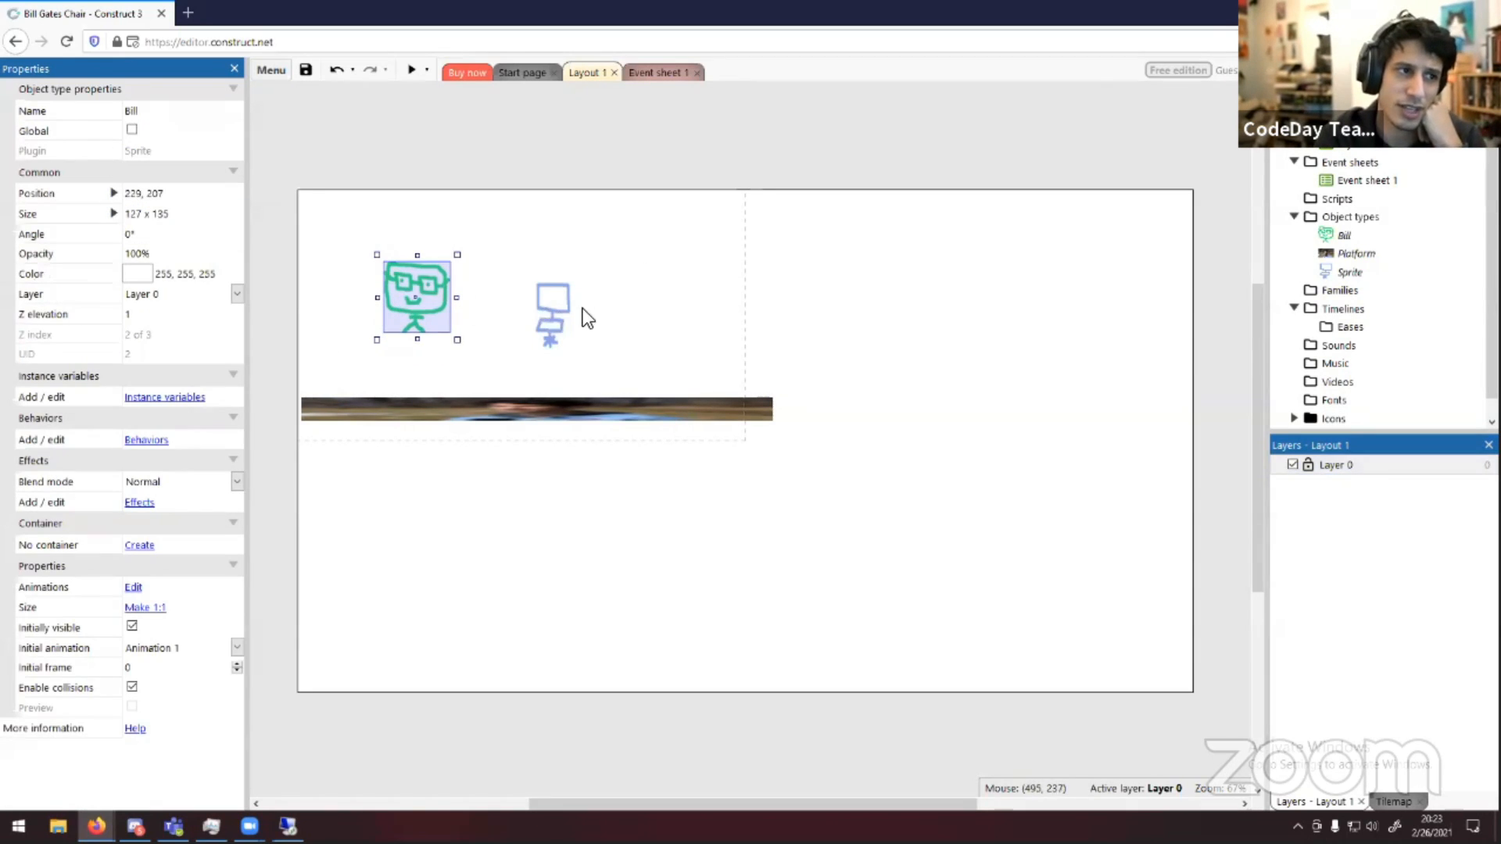
pyautogui.moveTo(576, 319); pyautogui.dragTo(616, 314)
pyautogui.click(577, 425)
pyautogui.click(565, 360)
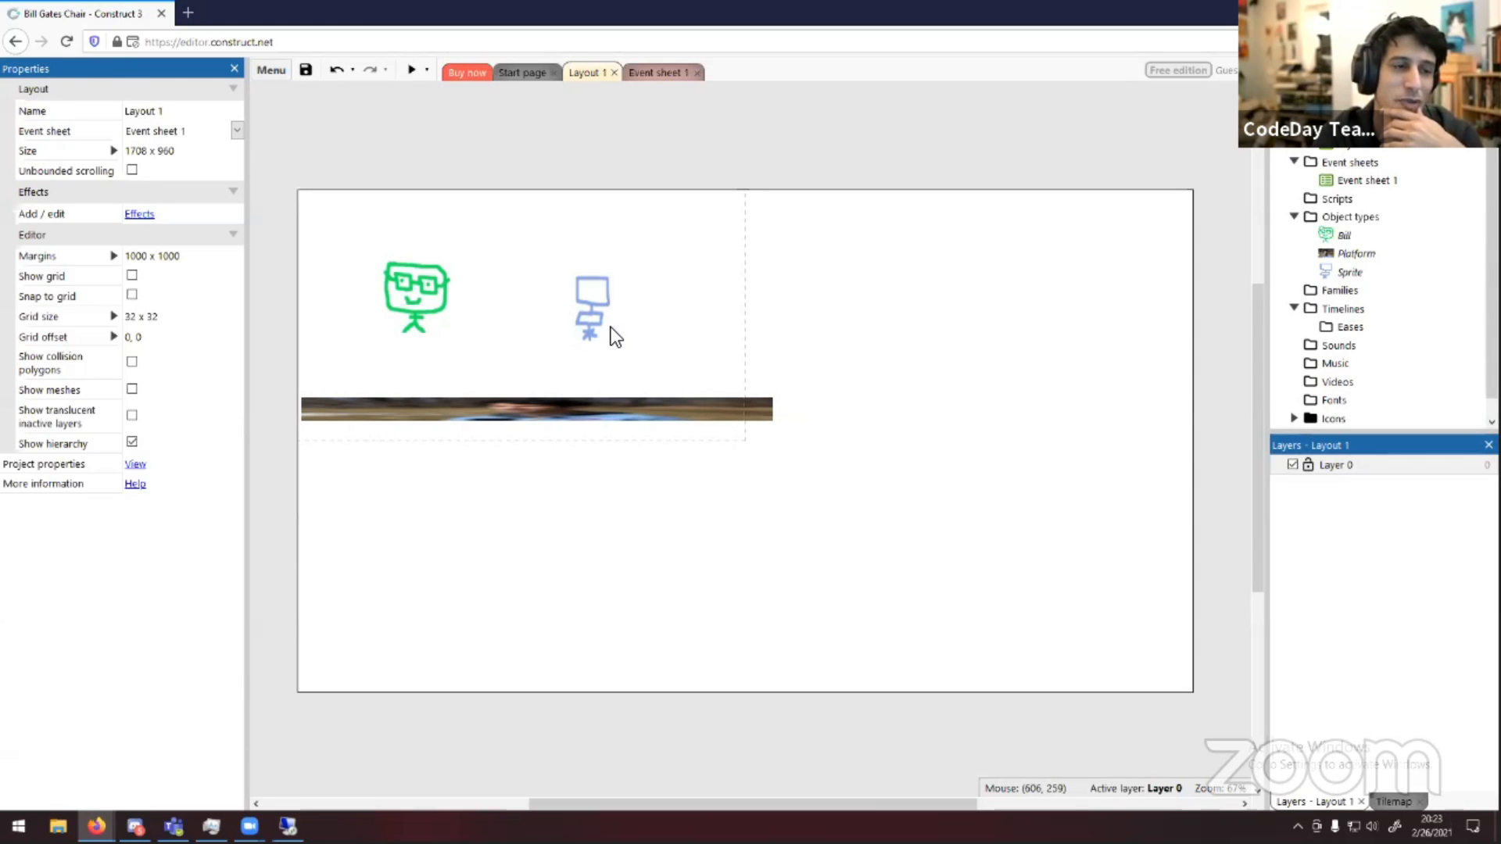
# Lower Bill slightly toward the platform and move the chair back to the left
pyautogui.moveTo(586, 306); pyautogui.dragTo(631, 330)
pyautogui.click(516, 317)
pyautogui.moveTo(422, 300); pyautogui.dragTo(421, 322)
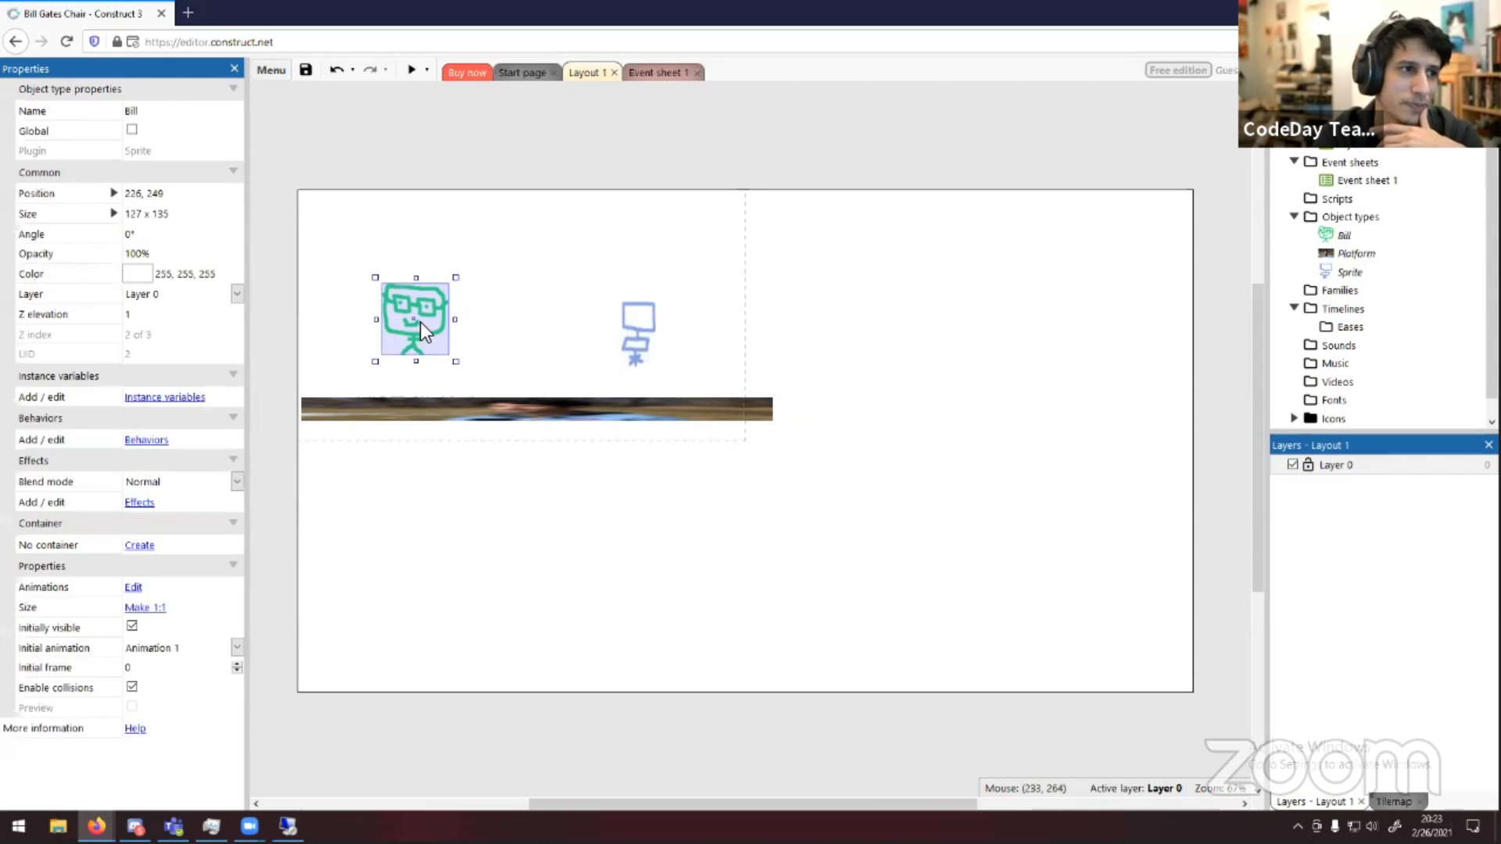
pyautogui.click(596, 315)
pyautogui.moveTo(631, 336); pyautogui.dragTo(583, 317)
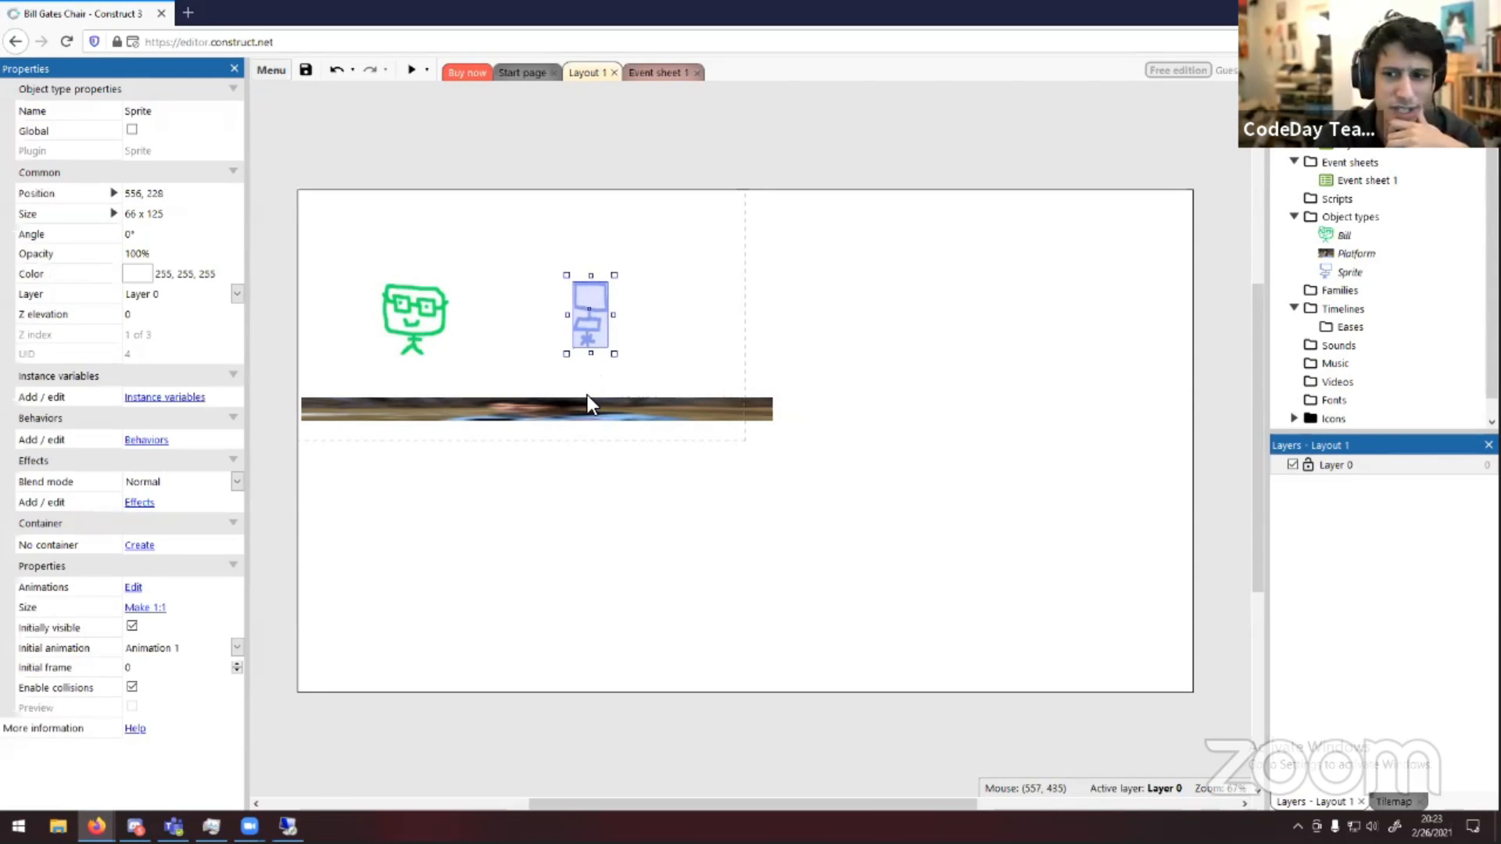
# Preview the layout in a browser window, then close the preview and dismiss the pop-up notice
pyautogui.click(411, 69)
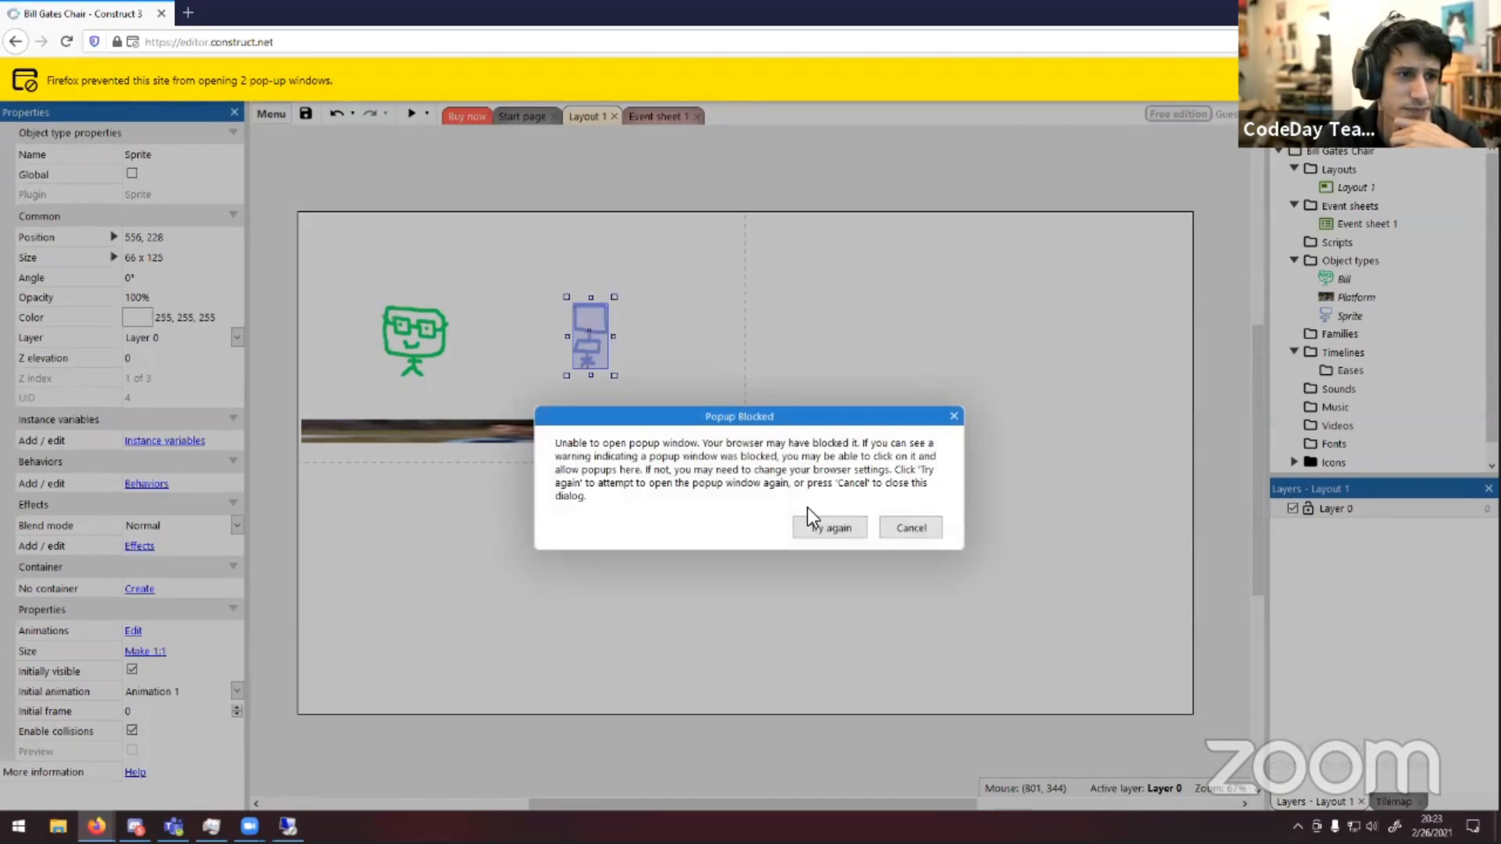
pyautogui.click(821, 525)
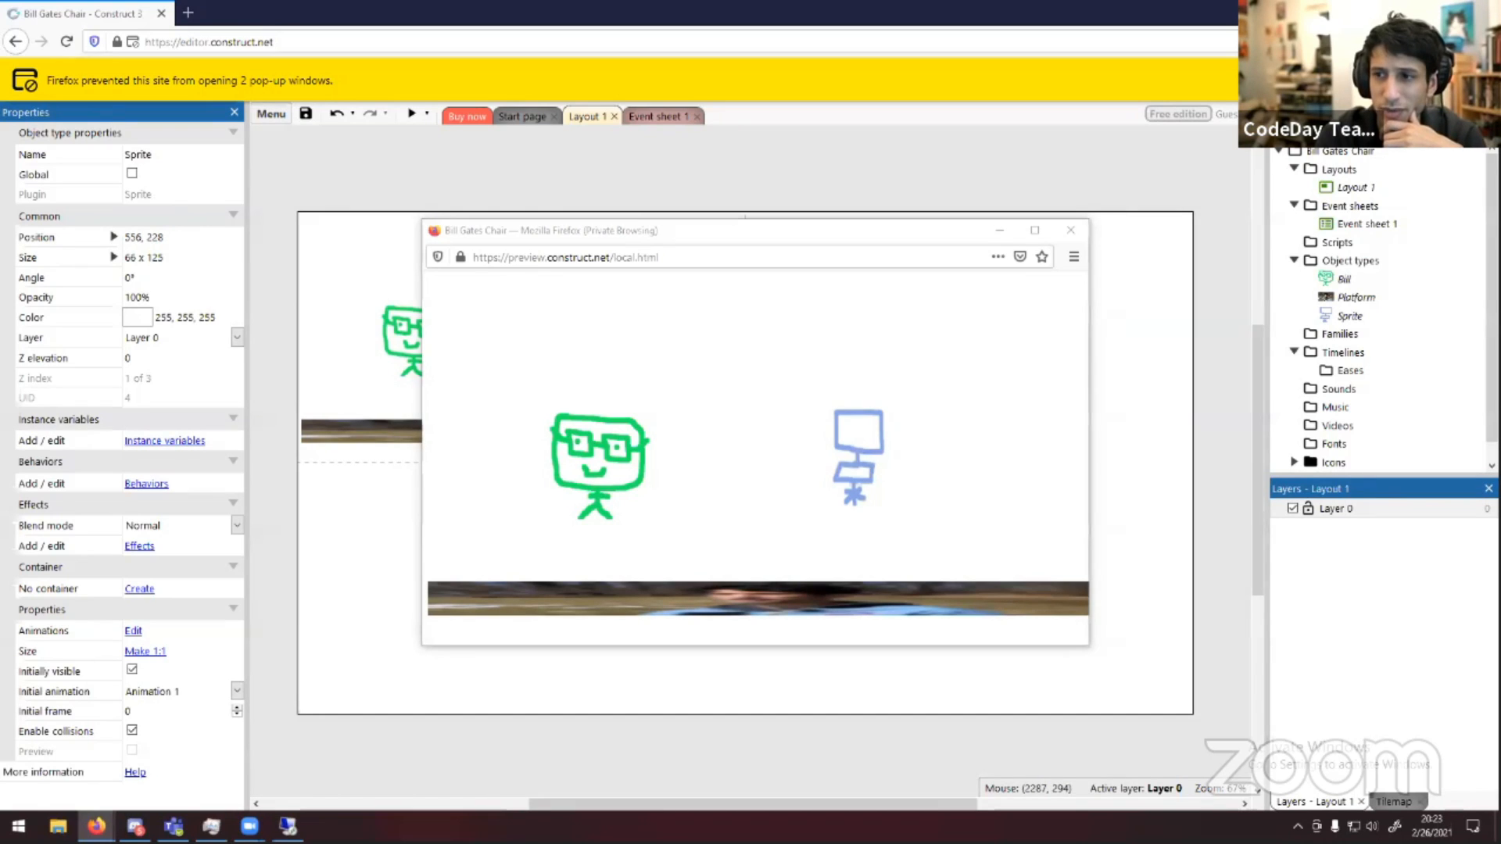
pyautogui.click(730, 471)
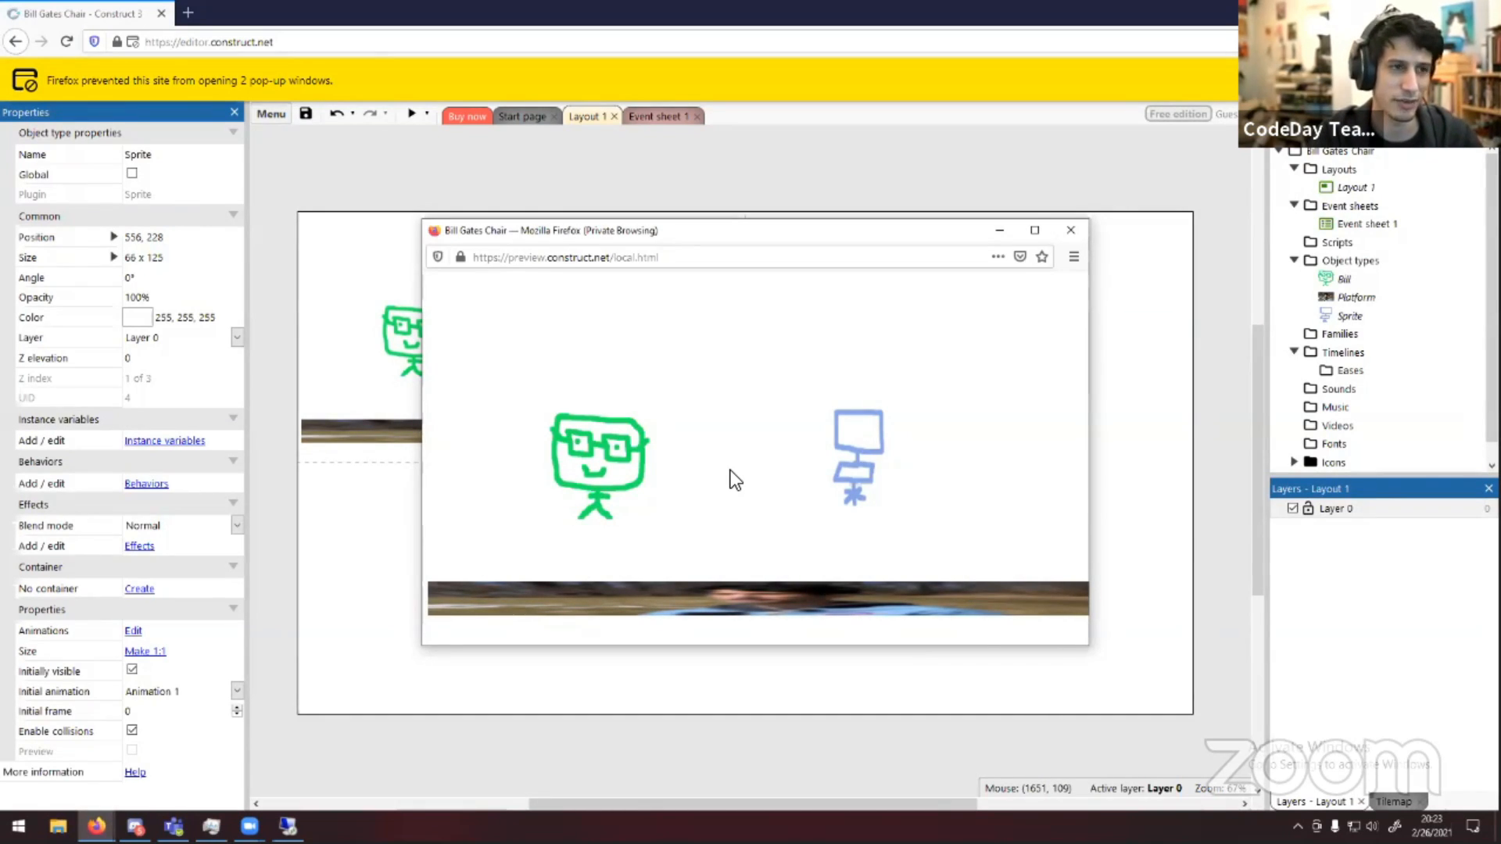
pyautogui.click(1069, 230)
pyautogui.click(1484, 81)
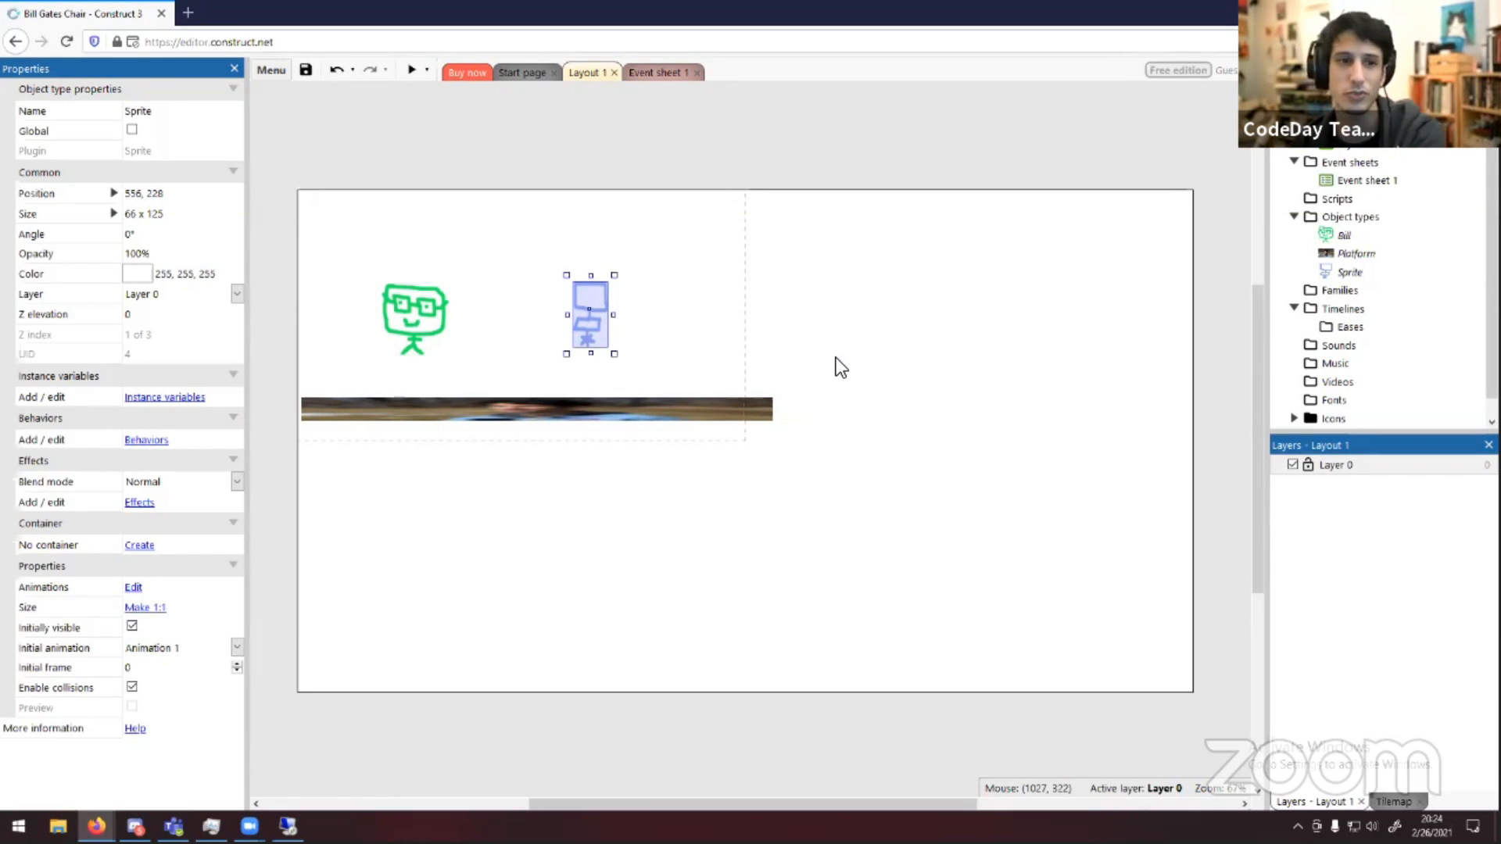
# Move the chair down onto the platform and shift Bill slightly down and to the right
pyautogui.click(606, 560)
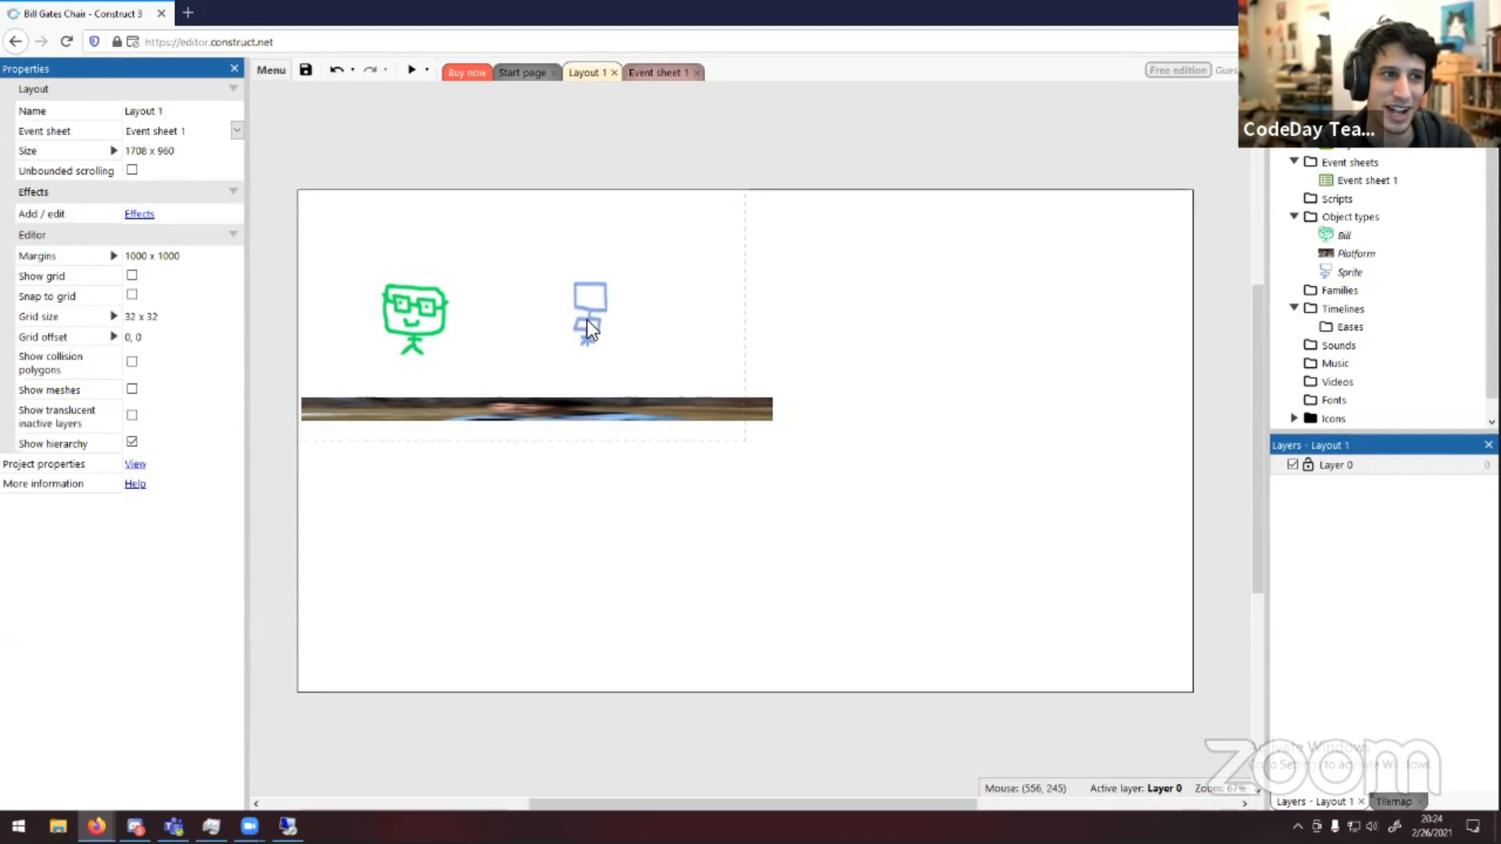
pyautogui.moveTo(588, 321); pyautogui.dragTo(587, 364)
pyautogui.click(652, 331)
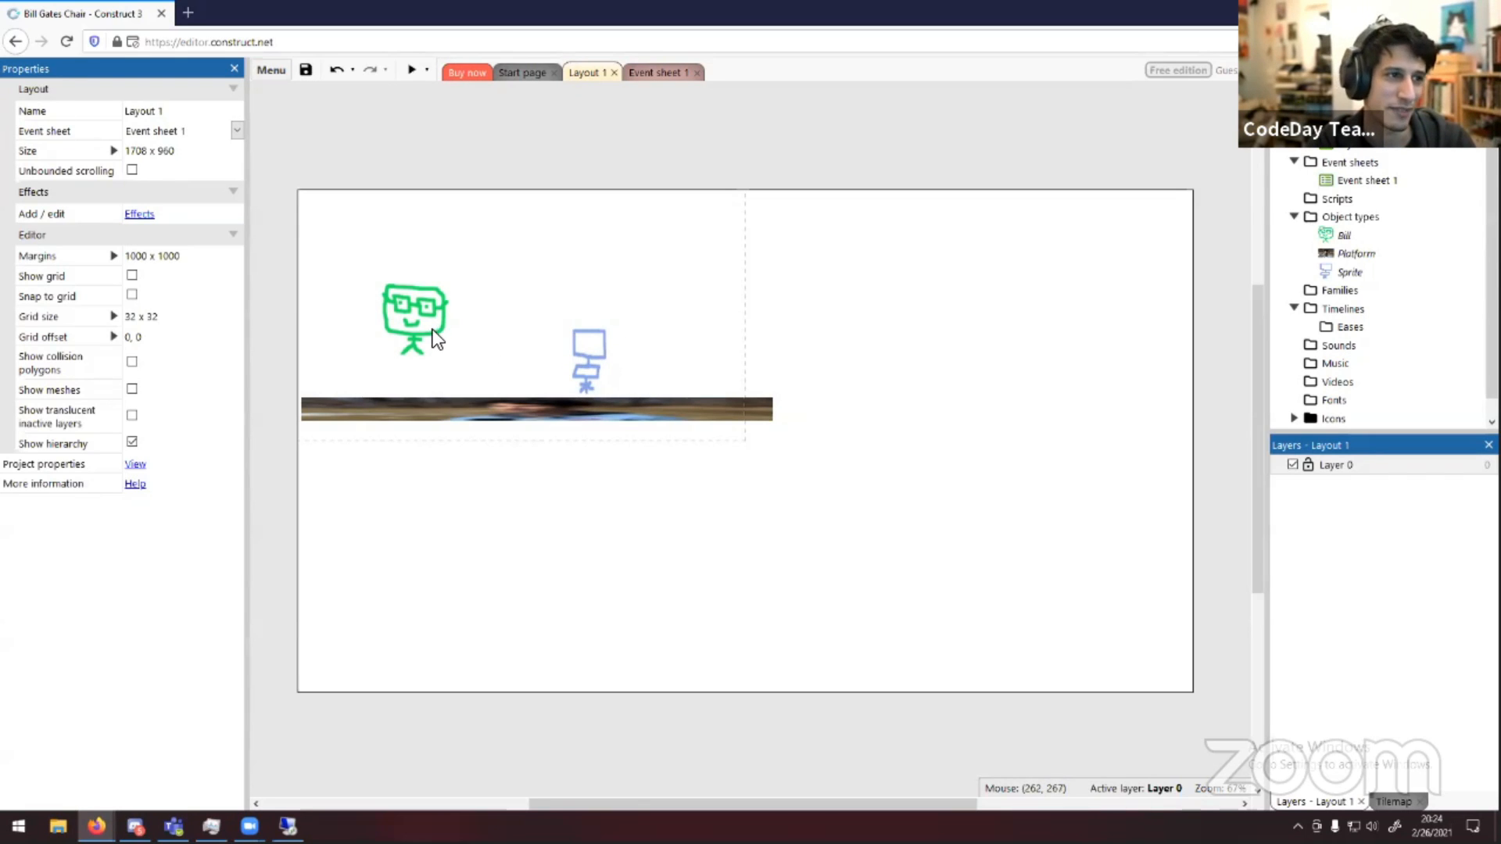
pyautogui.moveTo(433, 330); pyautogui.dragTo(451, 343)
pyautogui.click(526, 297)
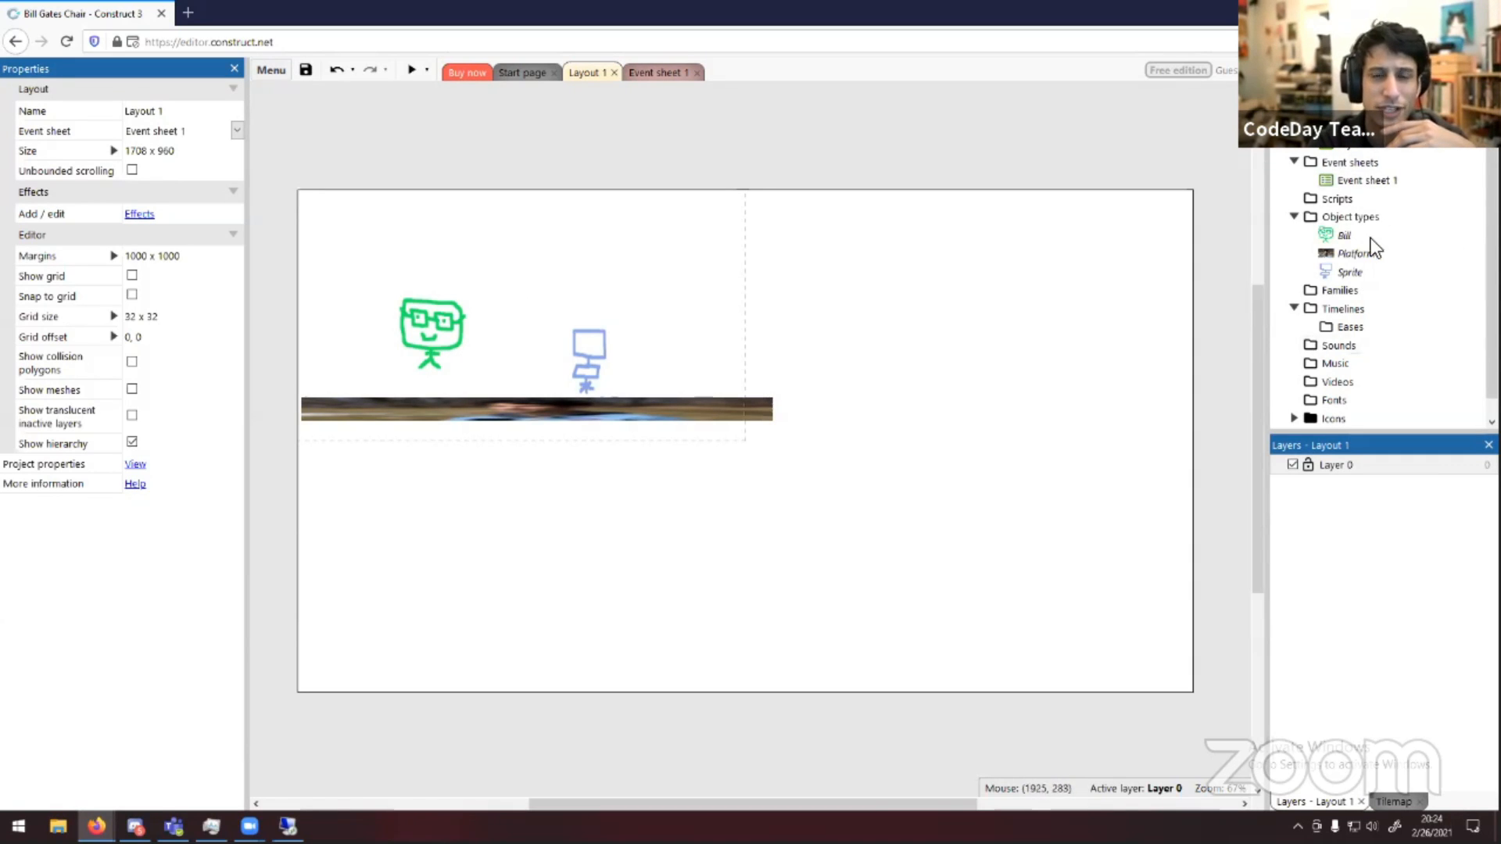
pyautogui.click(1295, 217)
pyautogui.click(1295, 217)
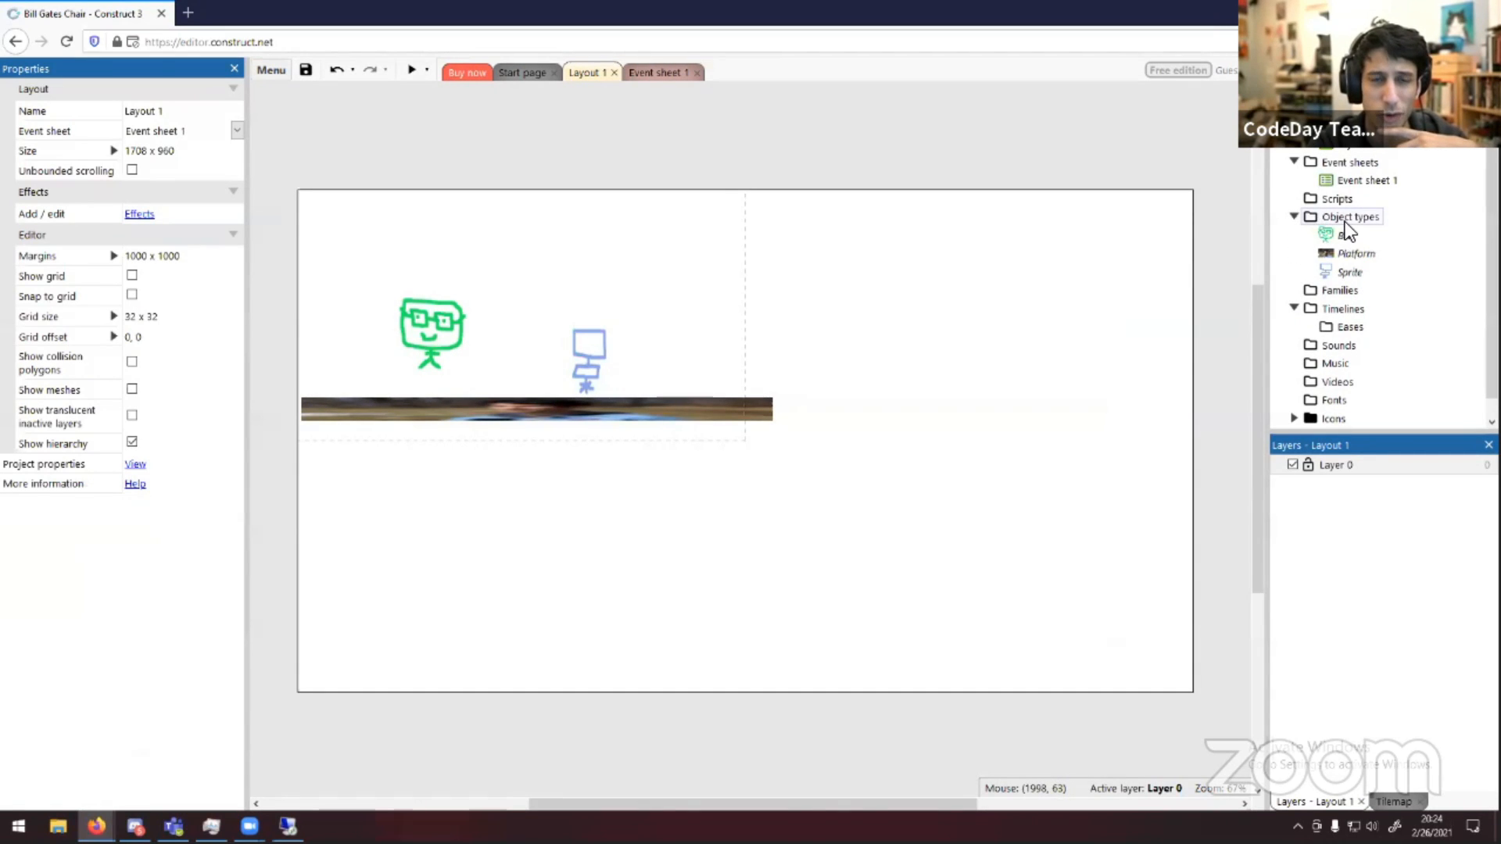
pyautogui.click(1331, 217)
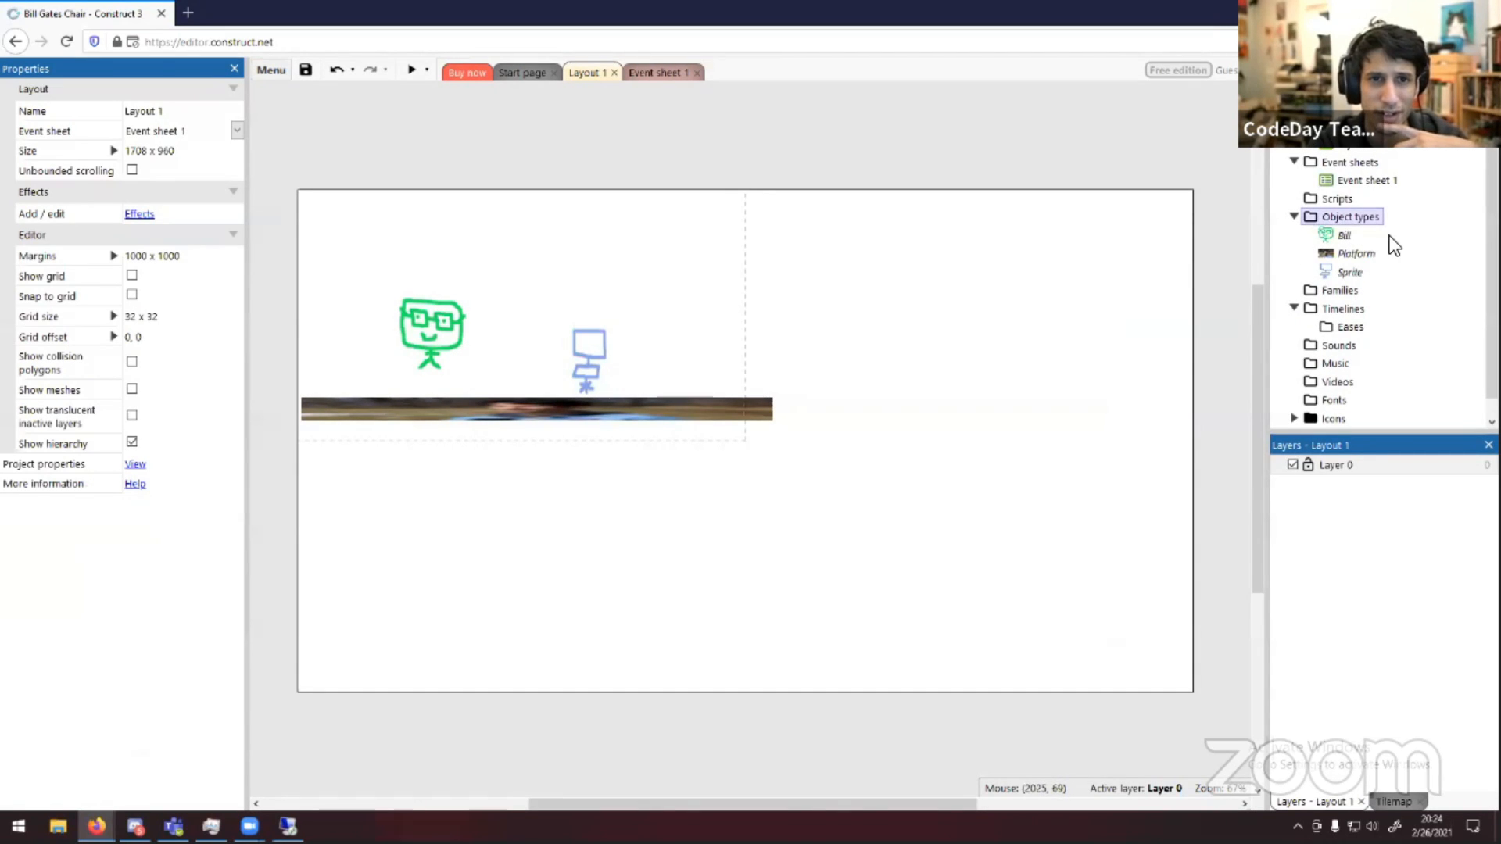
pyautogui.click(1343, 237)
pyautogui.rightClick(1339, 238)
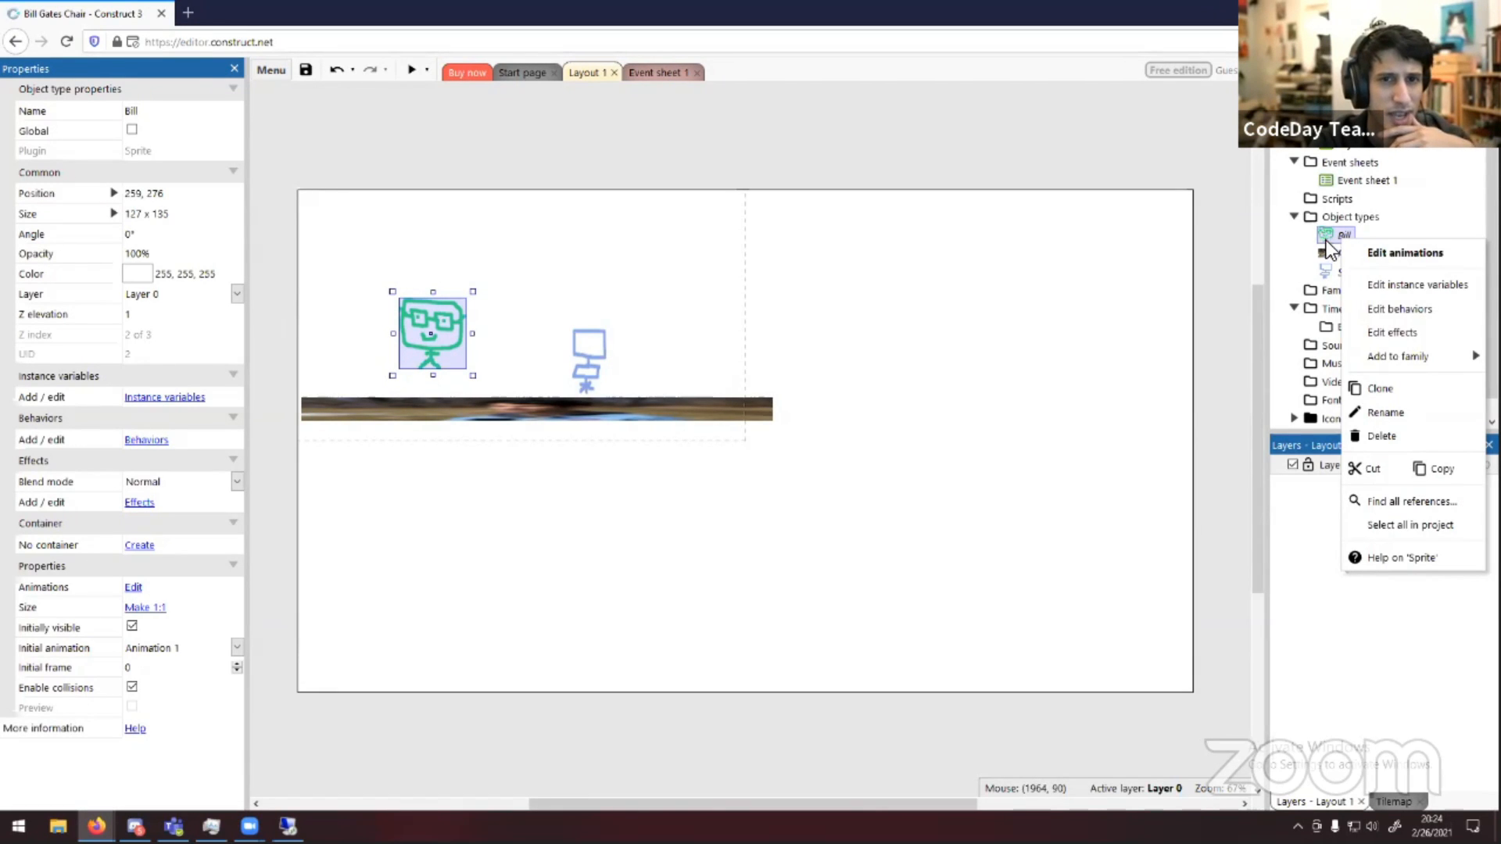
pyautogui.click(1386, 308)
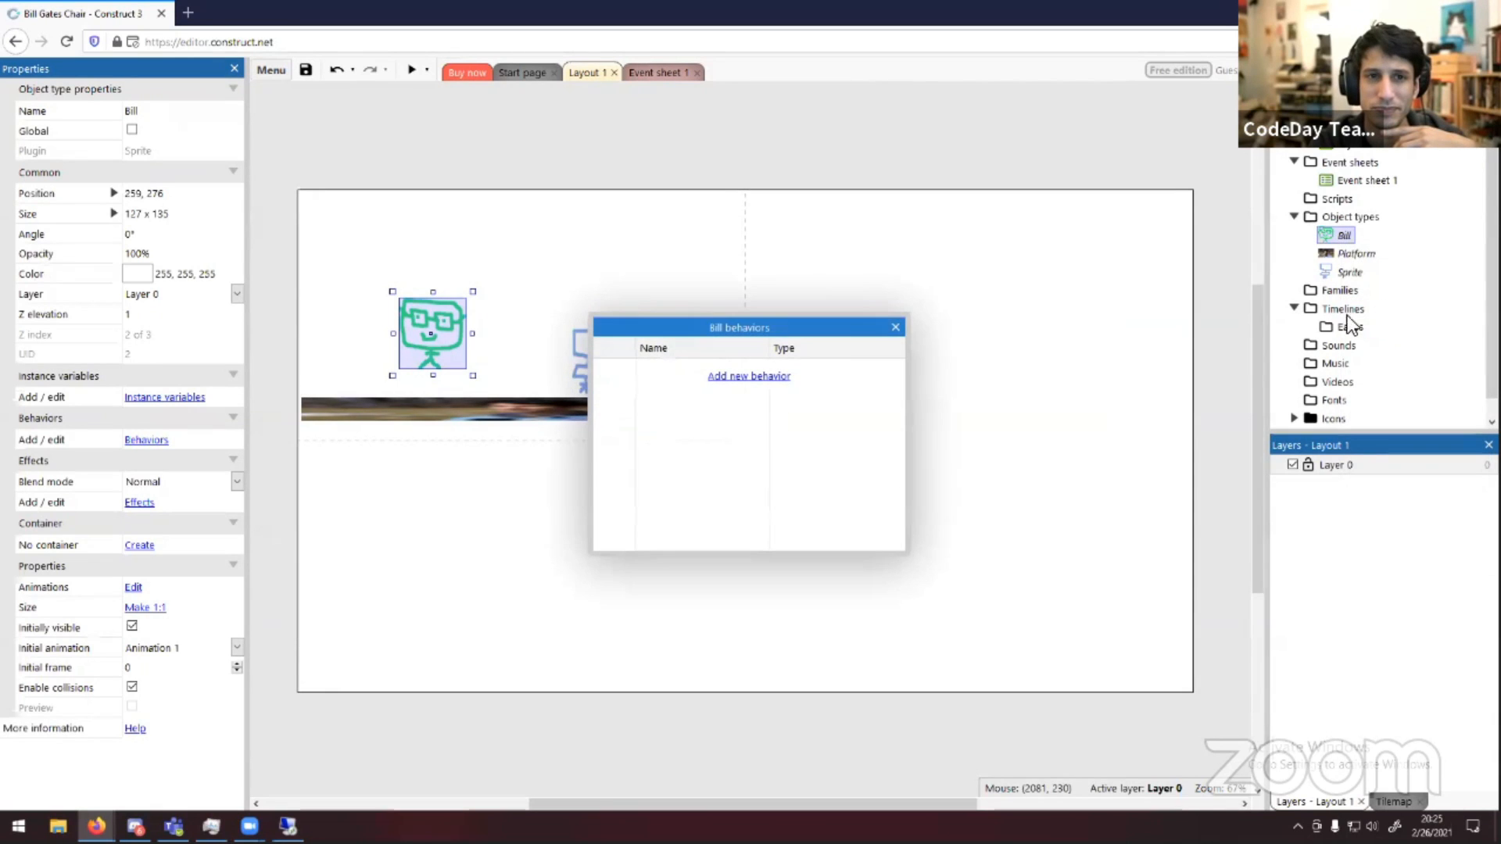
pyautogui.click(891, 329)
pyautogui.click(951, 346)
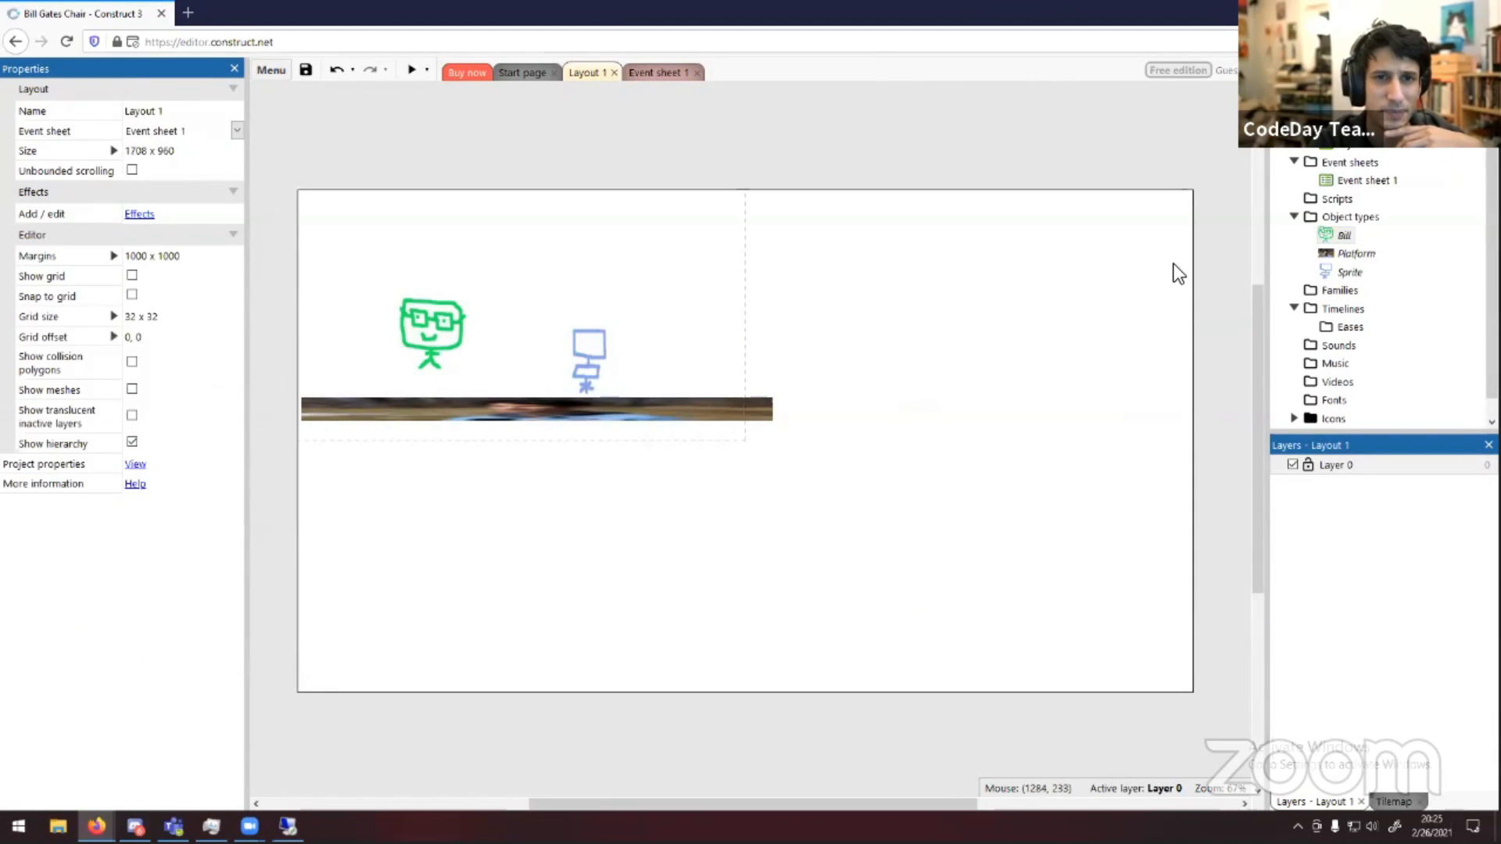
# Browse the behaviors available to add to Bill
pyautogui.rightClick(1340, 236)
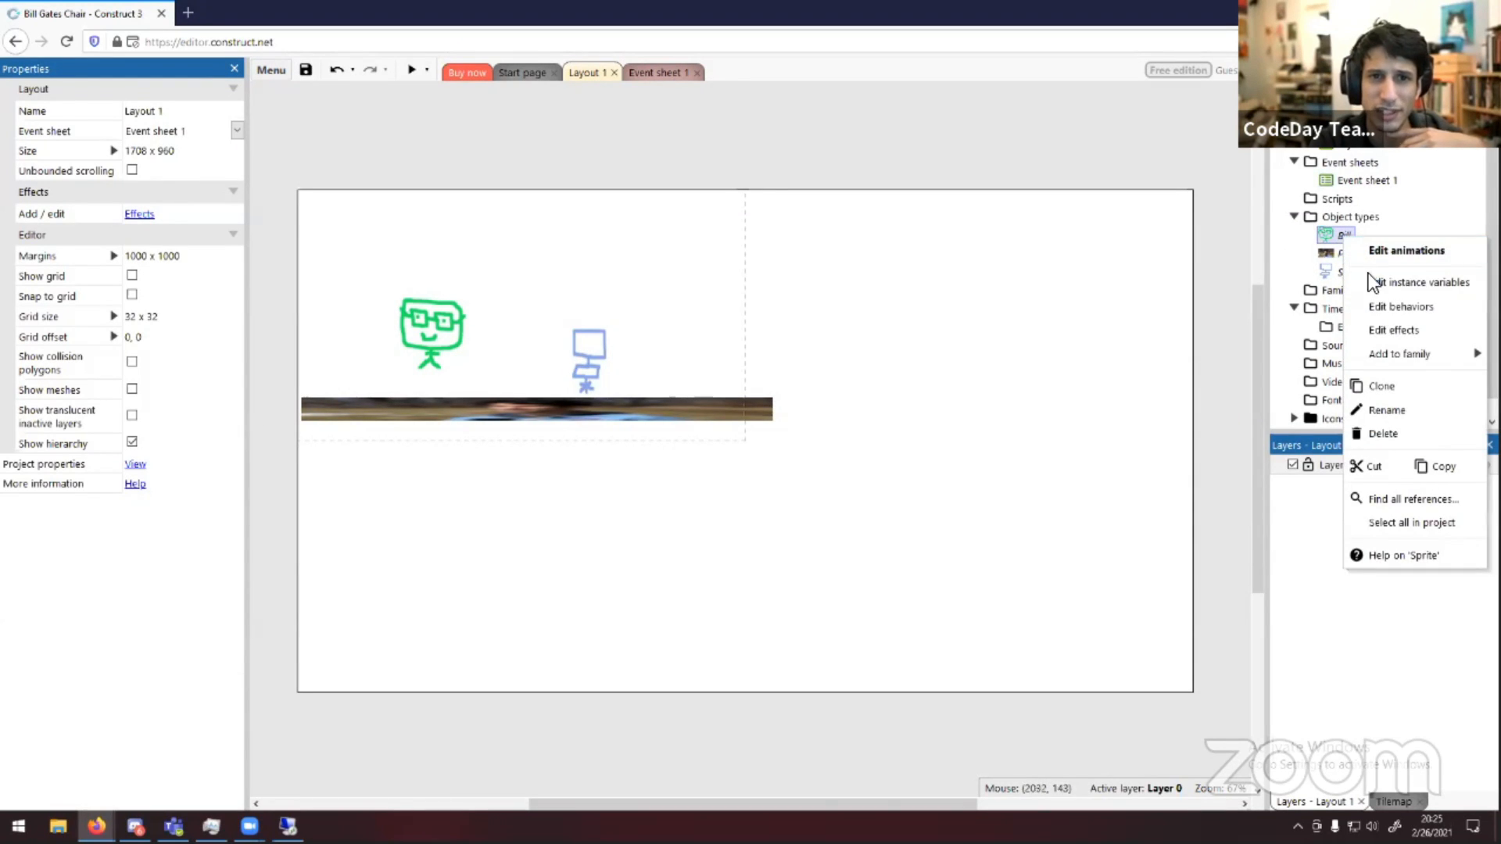
pyautogui.click(1377, 306)
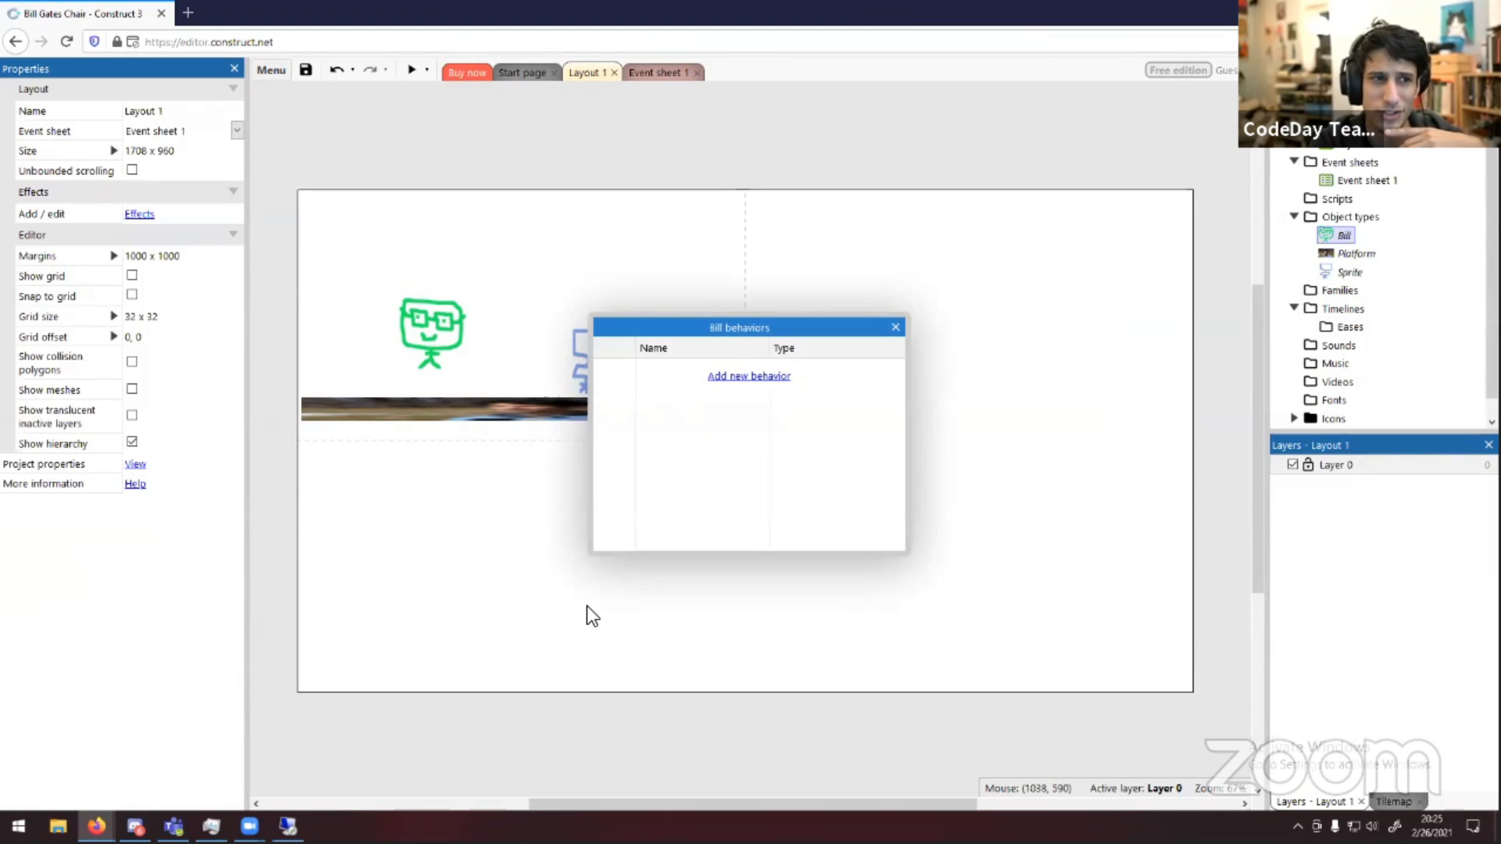
pyautogui.click(737, 378)
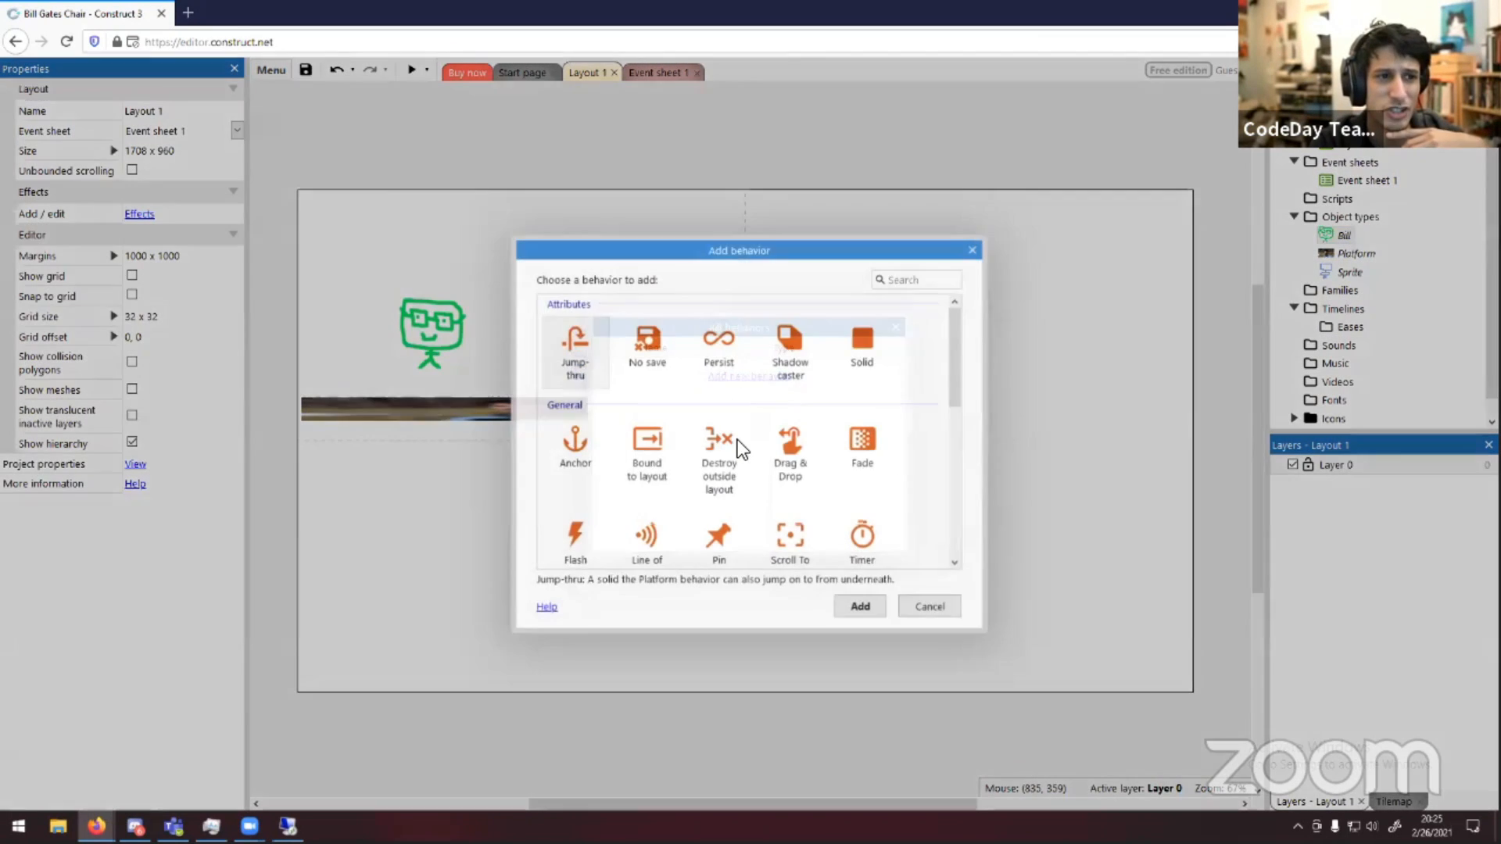
pyautogui.scroll(-2, 739, 425)
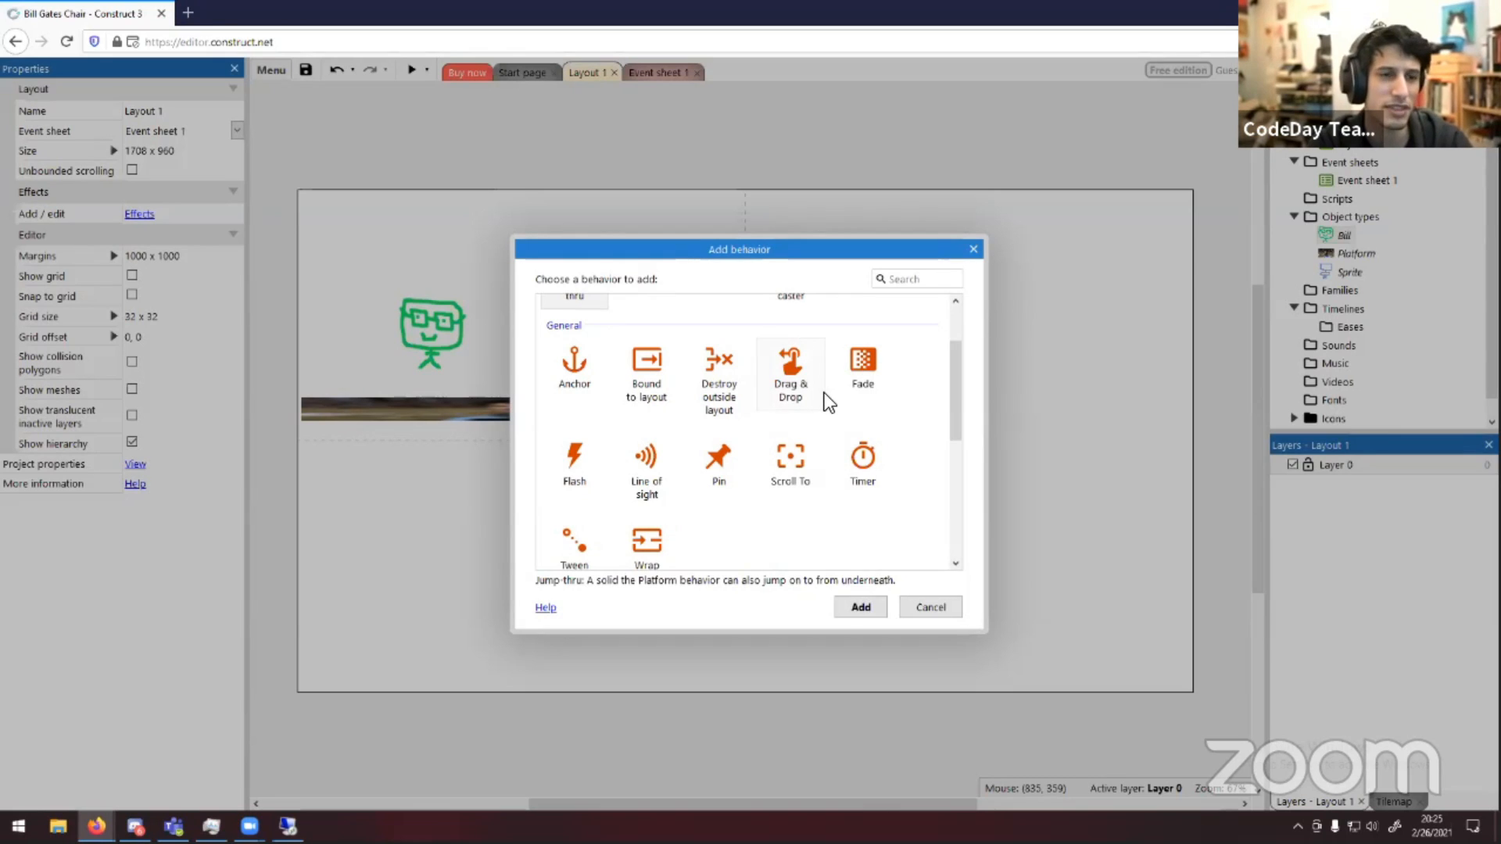
pyautogui.scroll(-5, 819, 392)
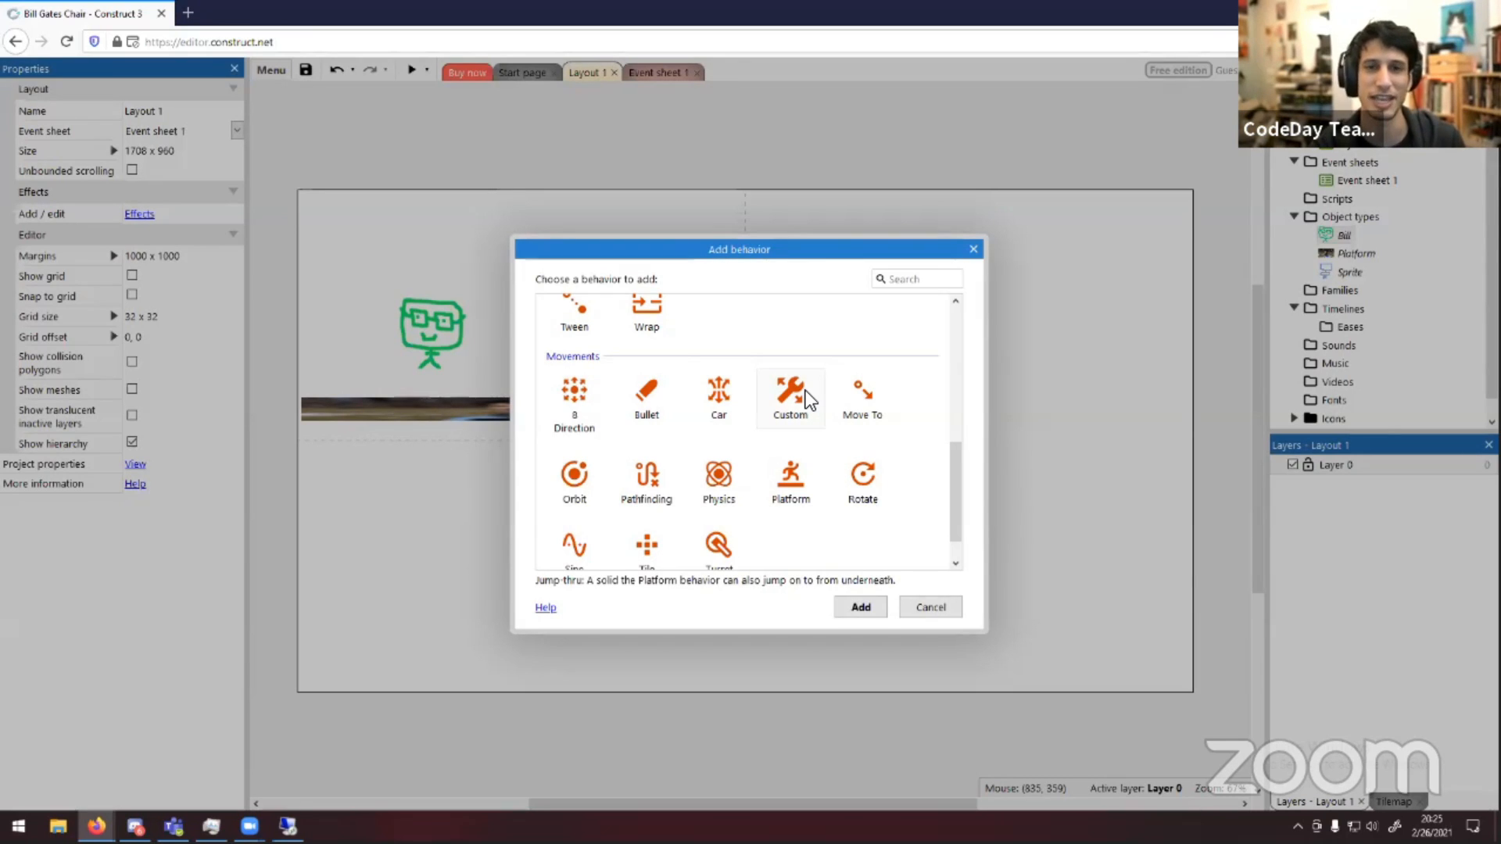
pyautogui.scroll(5, 829, 481)
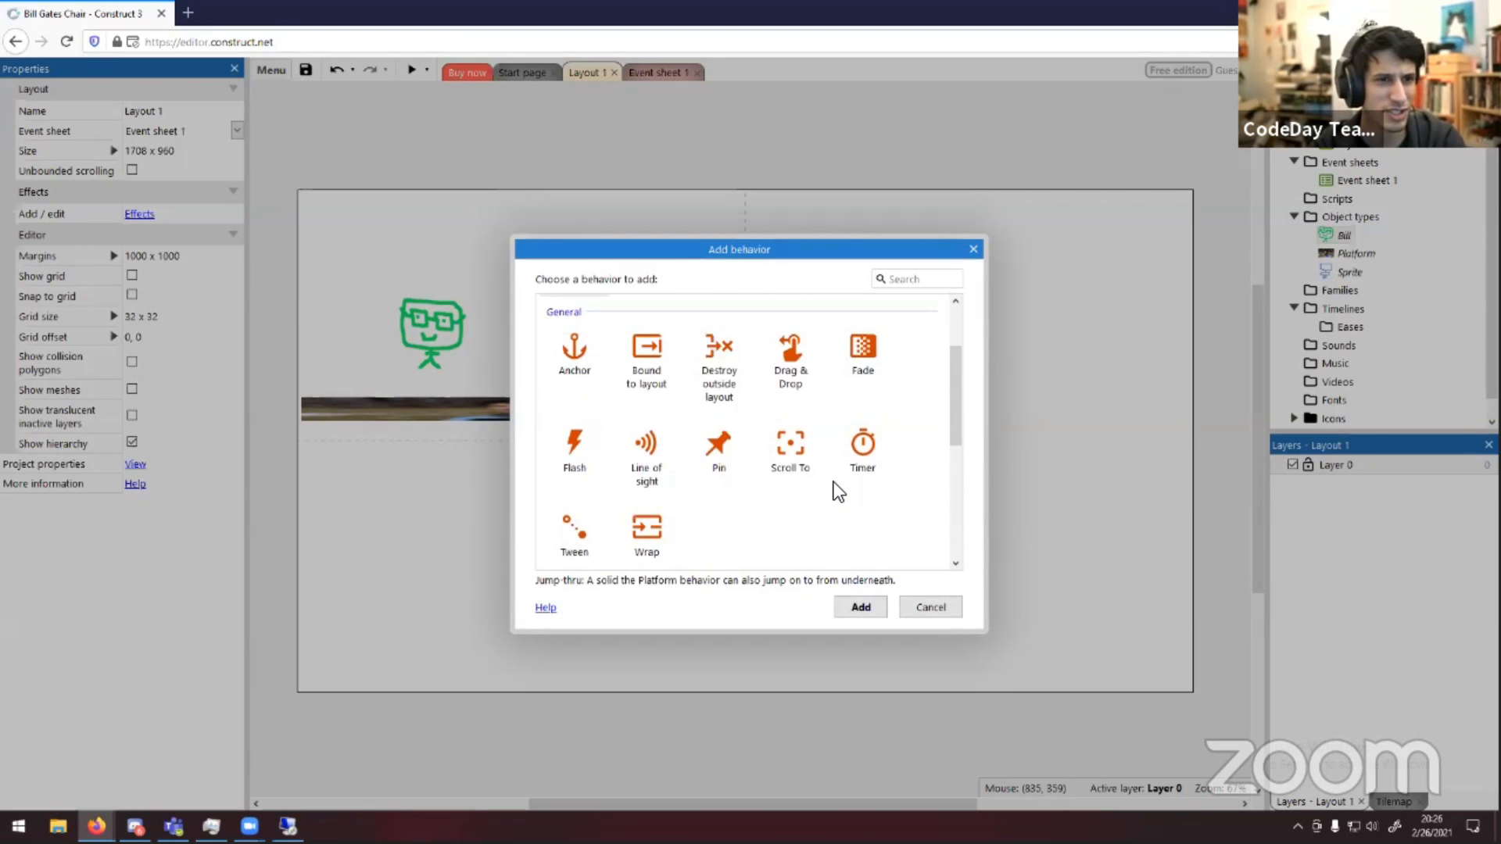
pyautogui.scroll(-5, 828, 489)
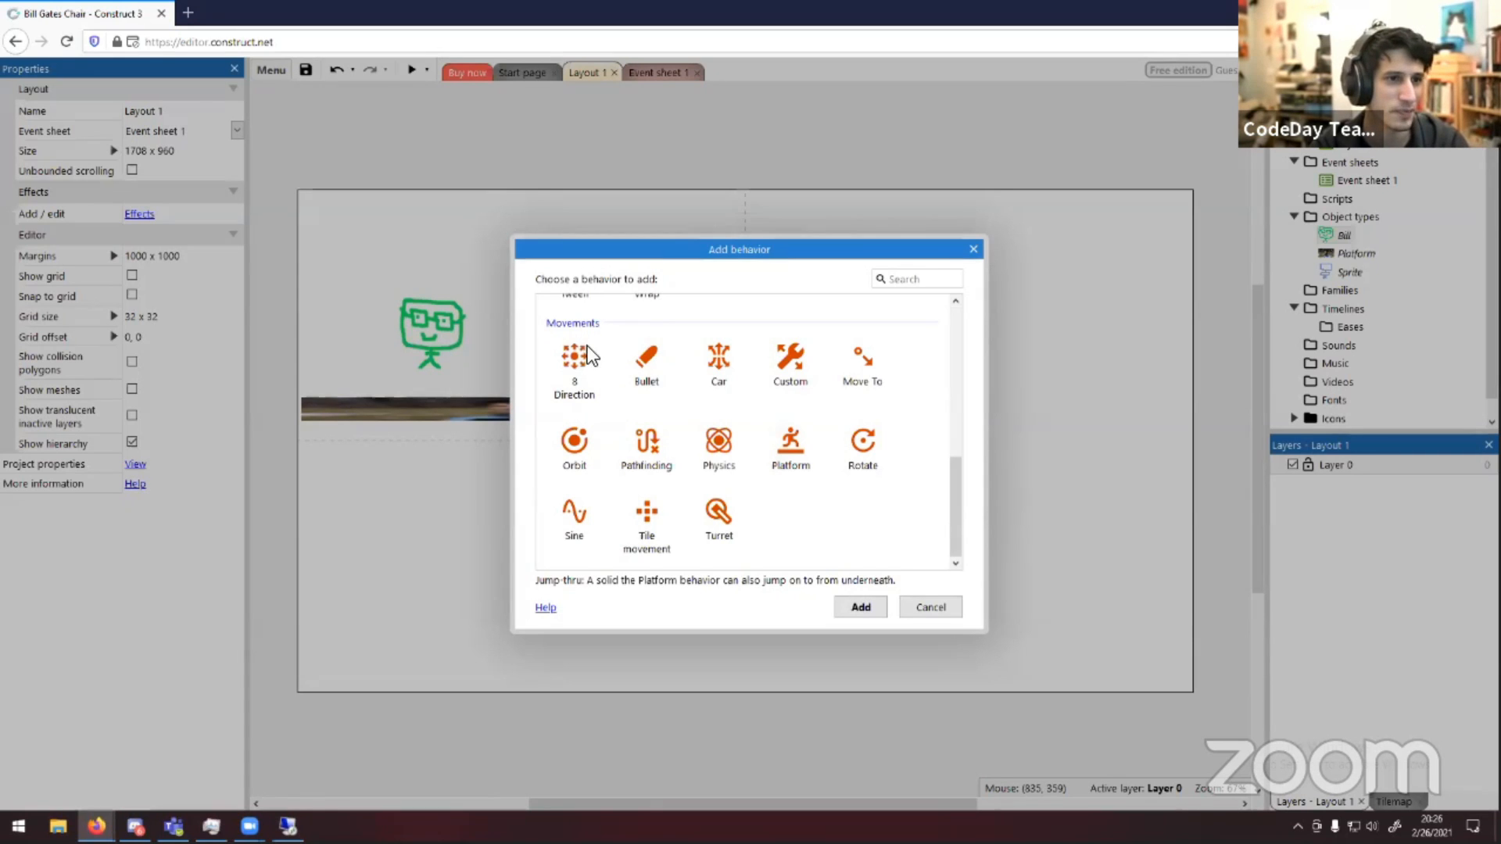
pyautogui.click(814, 458)
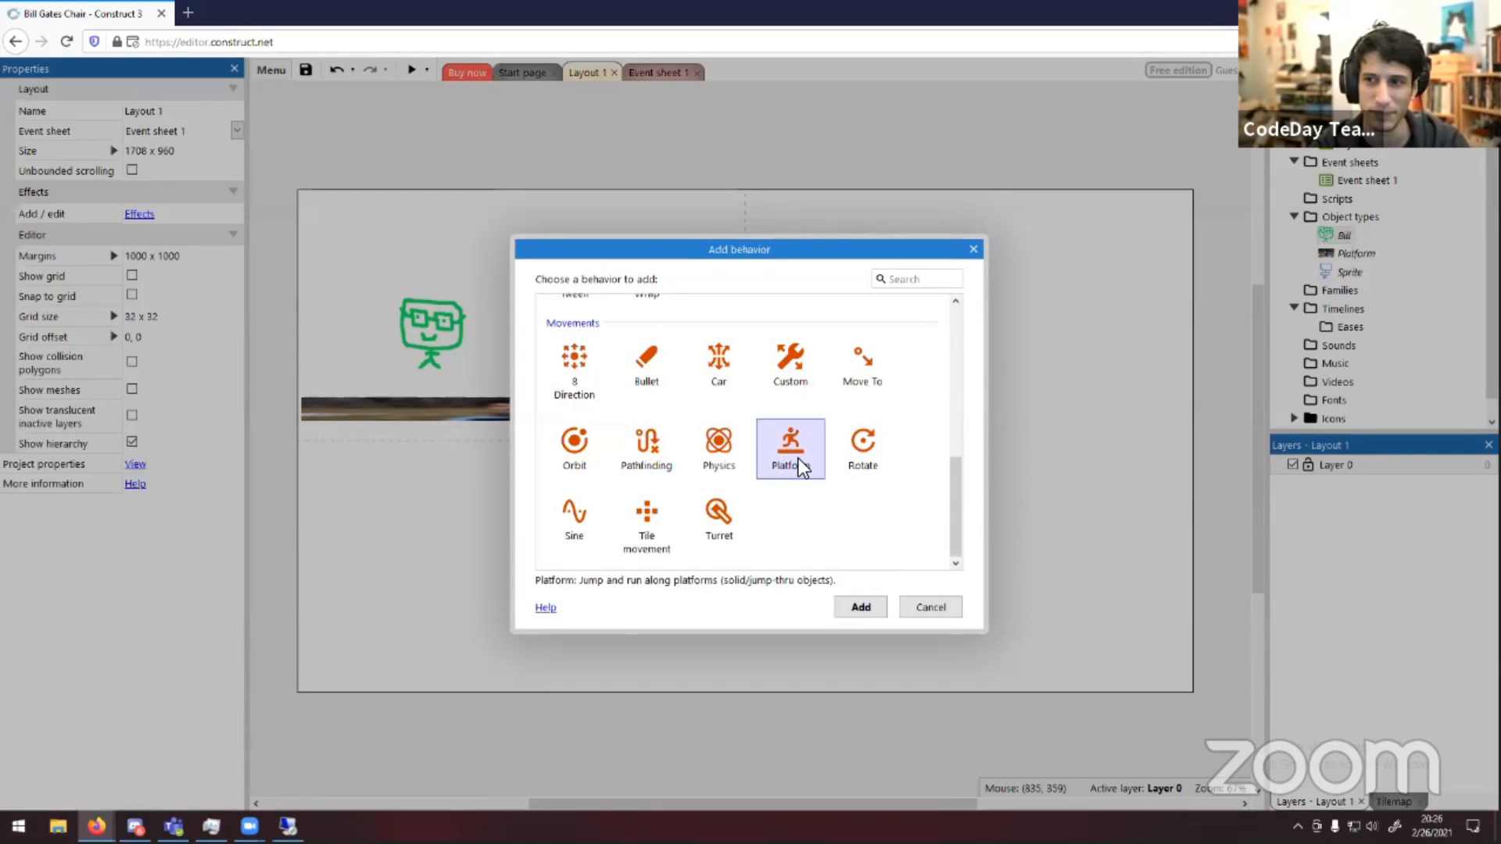
pyautogui.click(952, 607)
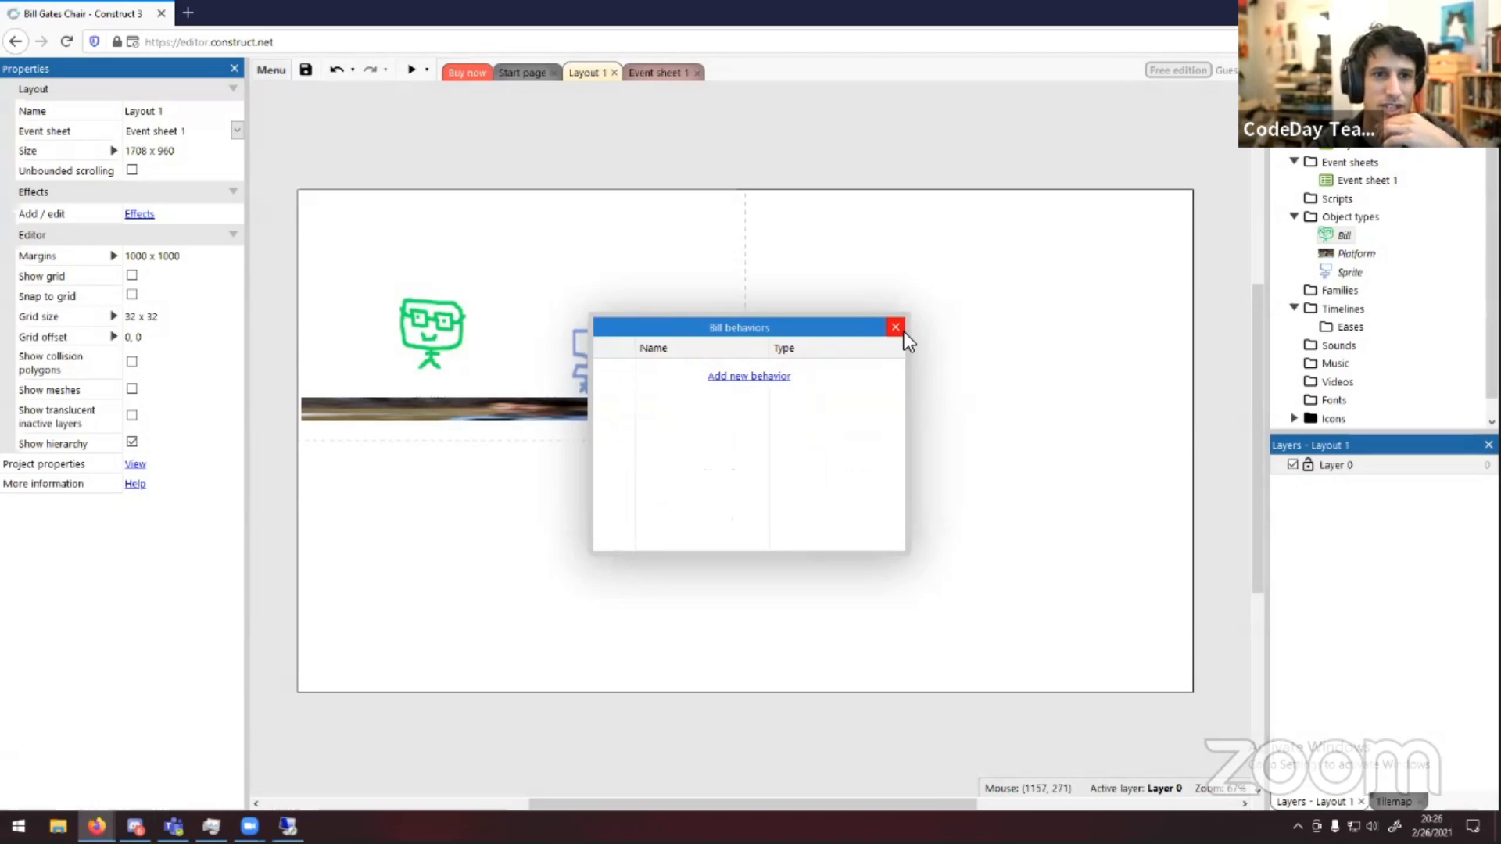
pyautogui.click(892, 322)
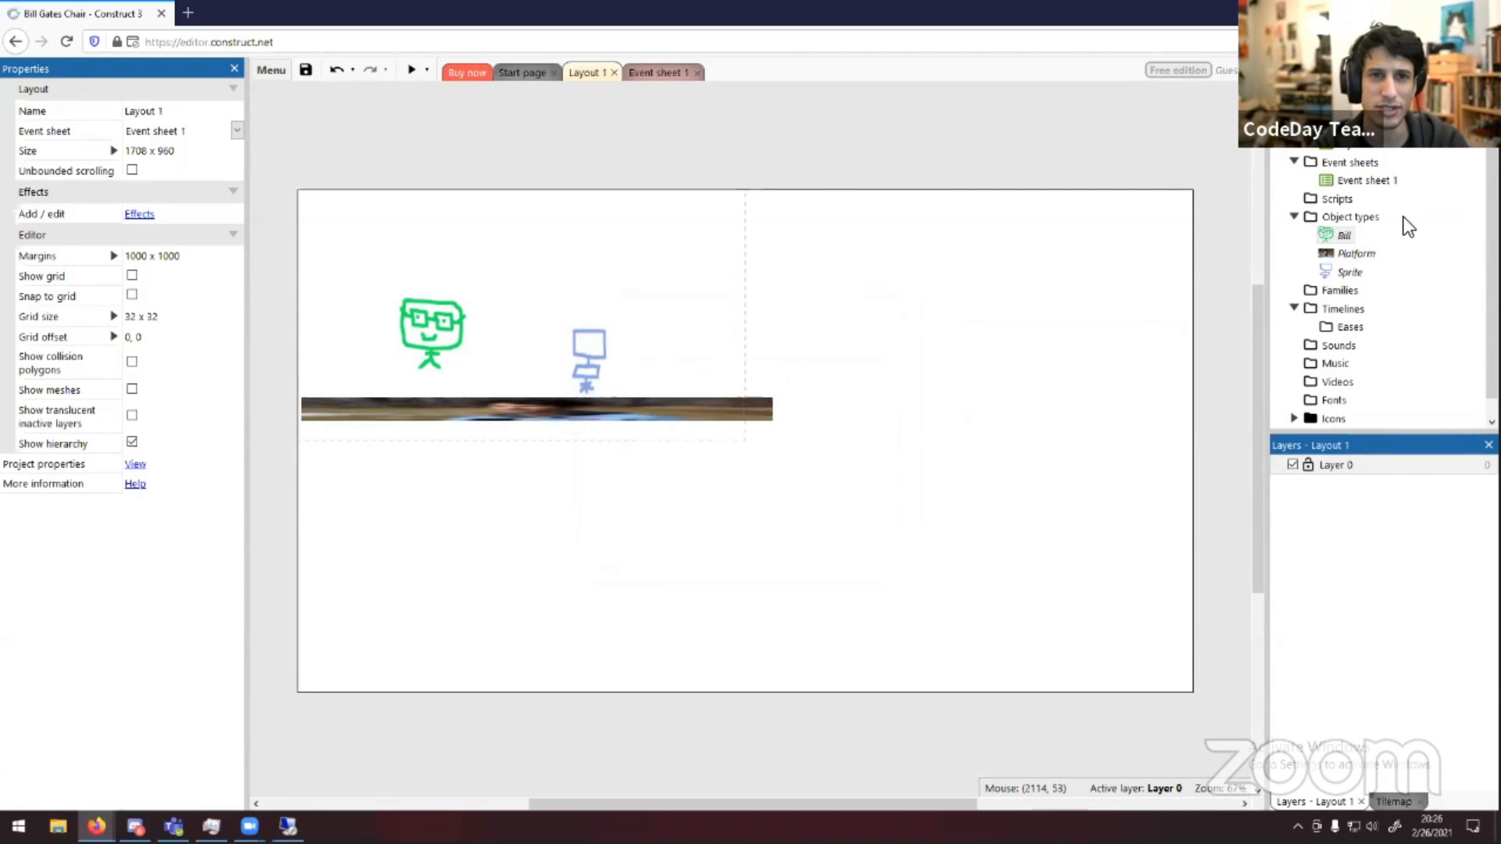
# Add the Platform behavior to the Bill object type
pyautogui.rightClick(1338, 237)
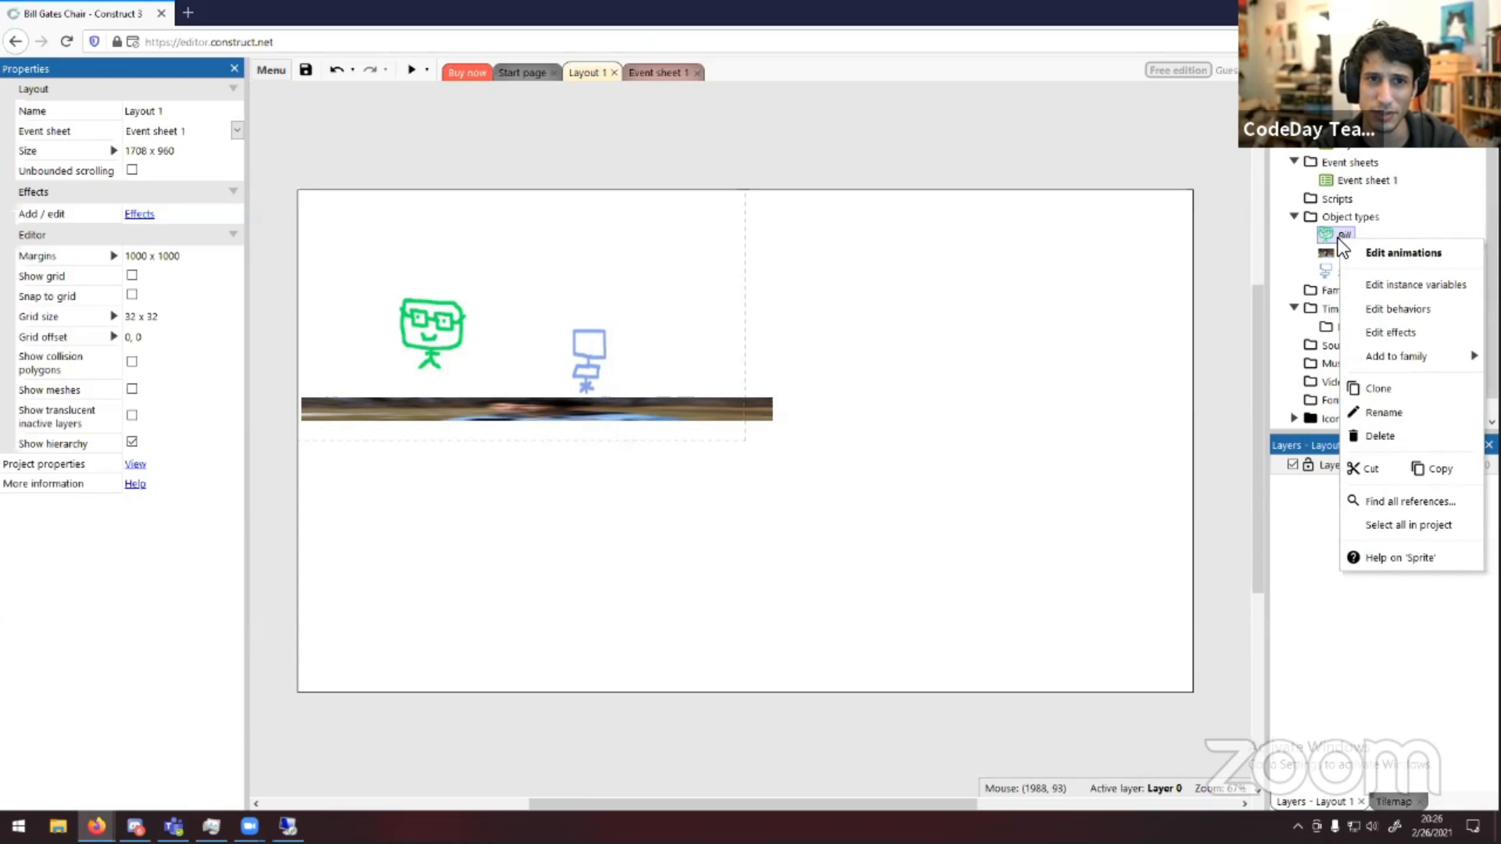
pyautogui.click(1377, 303)
pyautogui.click(737, 378)
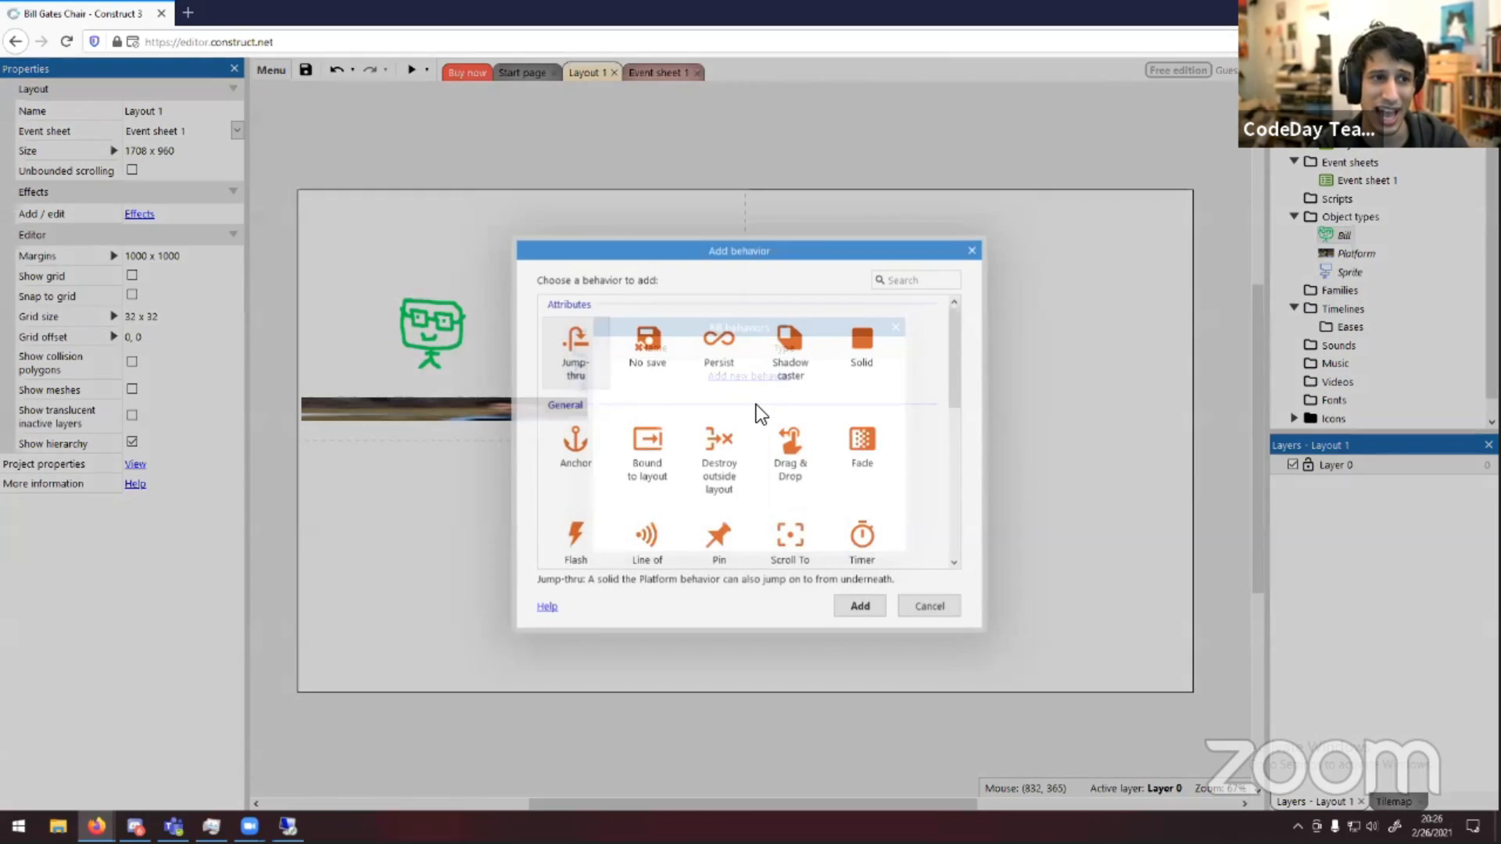
pyautogui.scroll(-5, 773, 457)
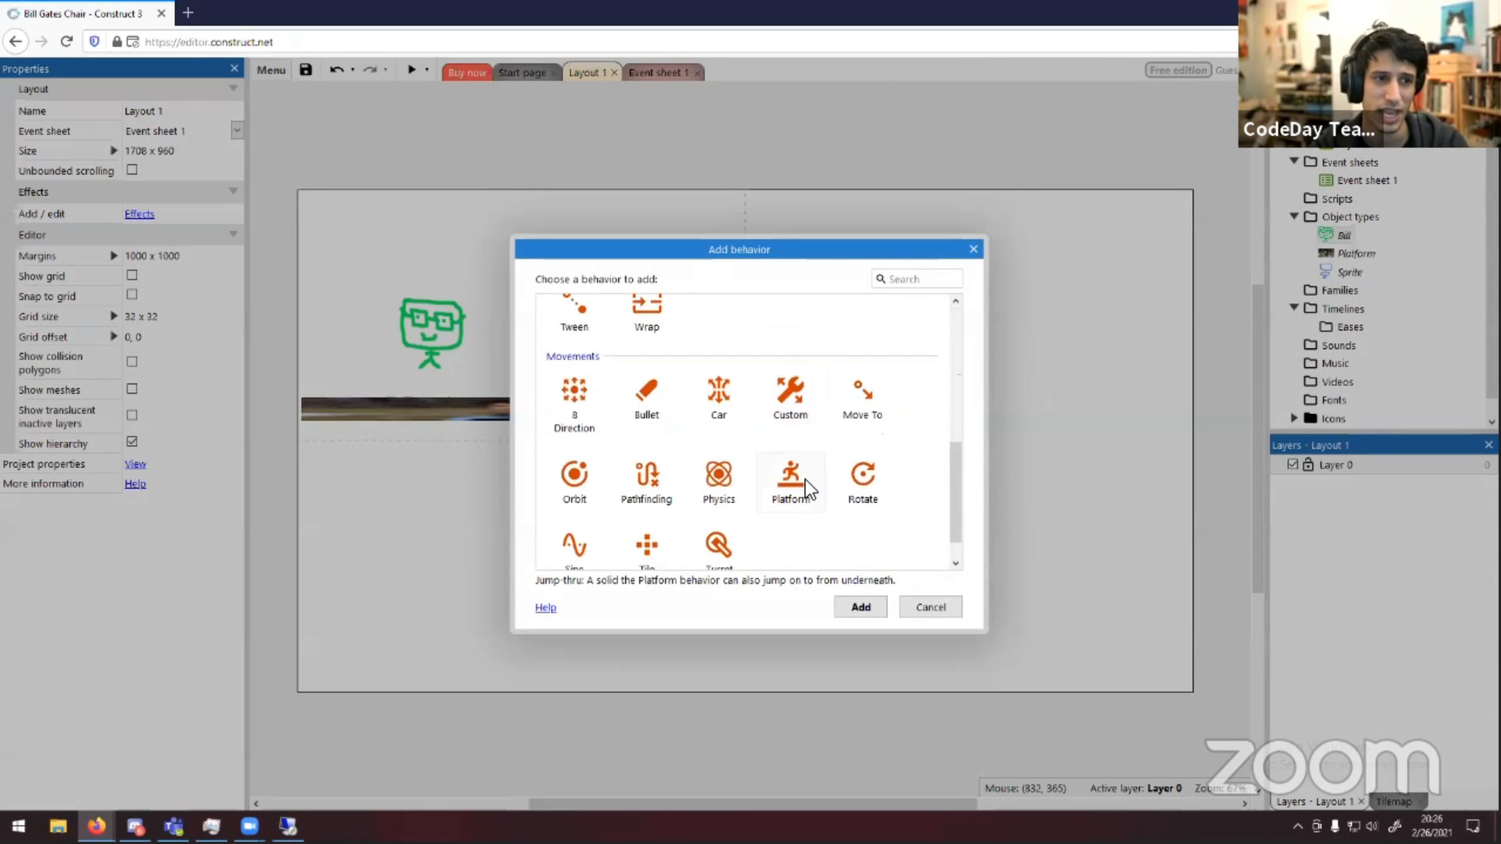
pyautogui.click(805, 483)
pyautogui.click(859, 607)
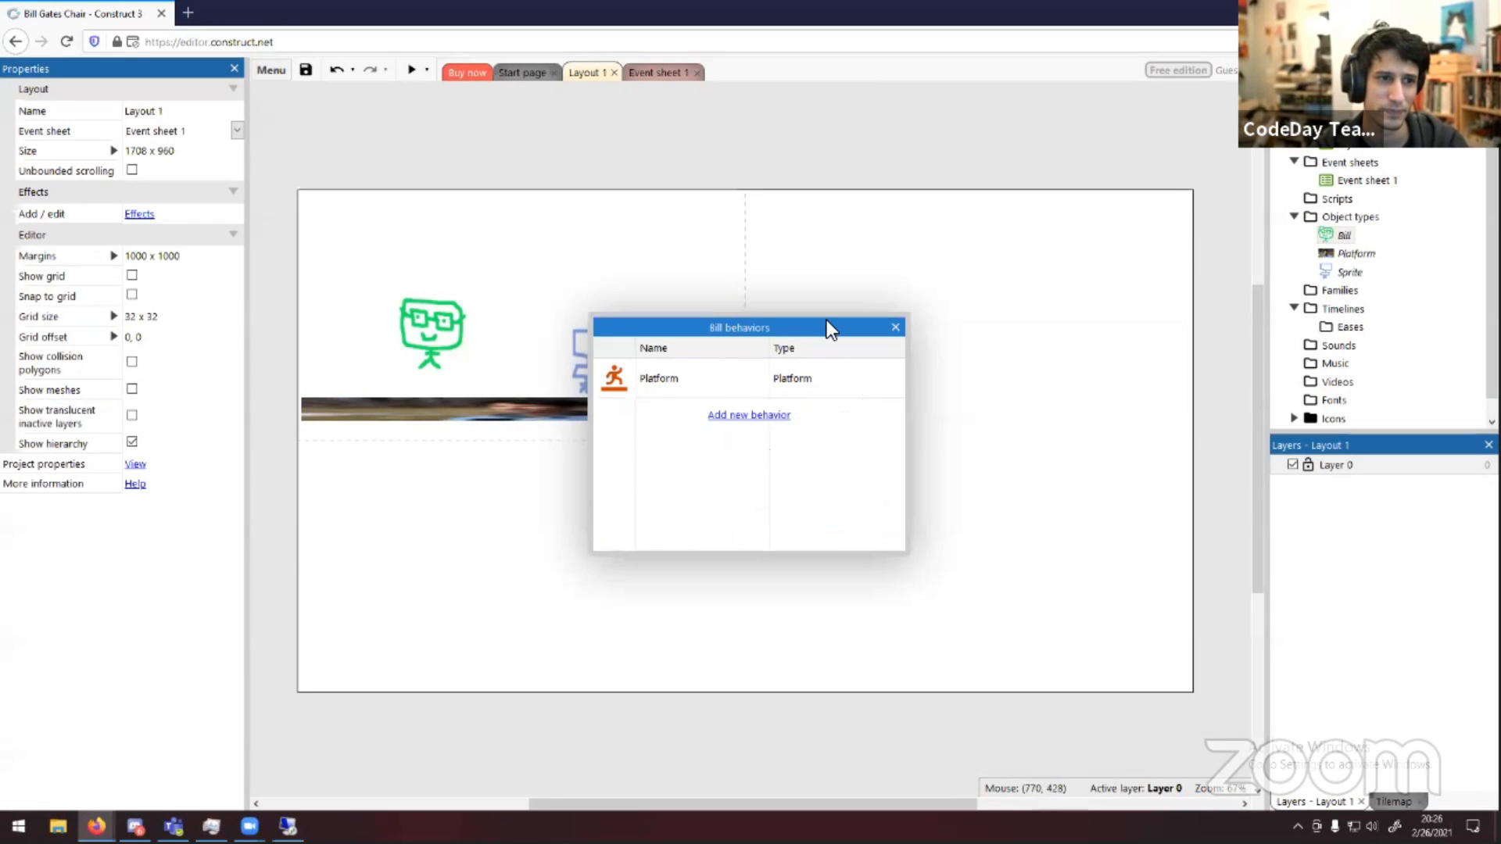
pyautogui.click(896, 328)
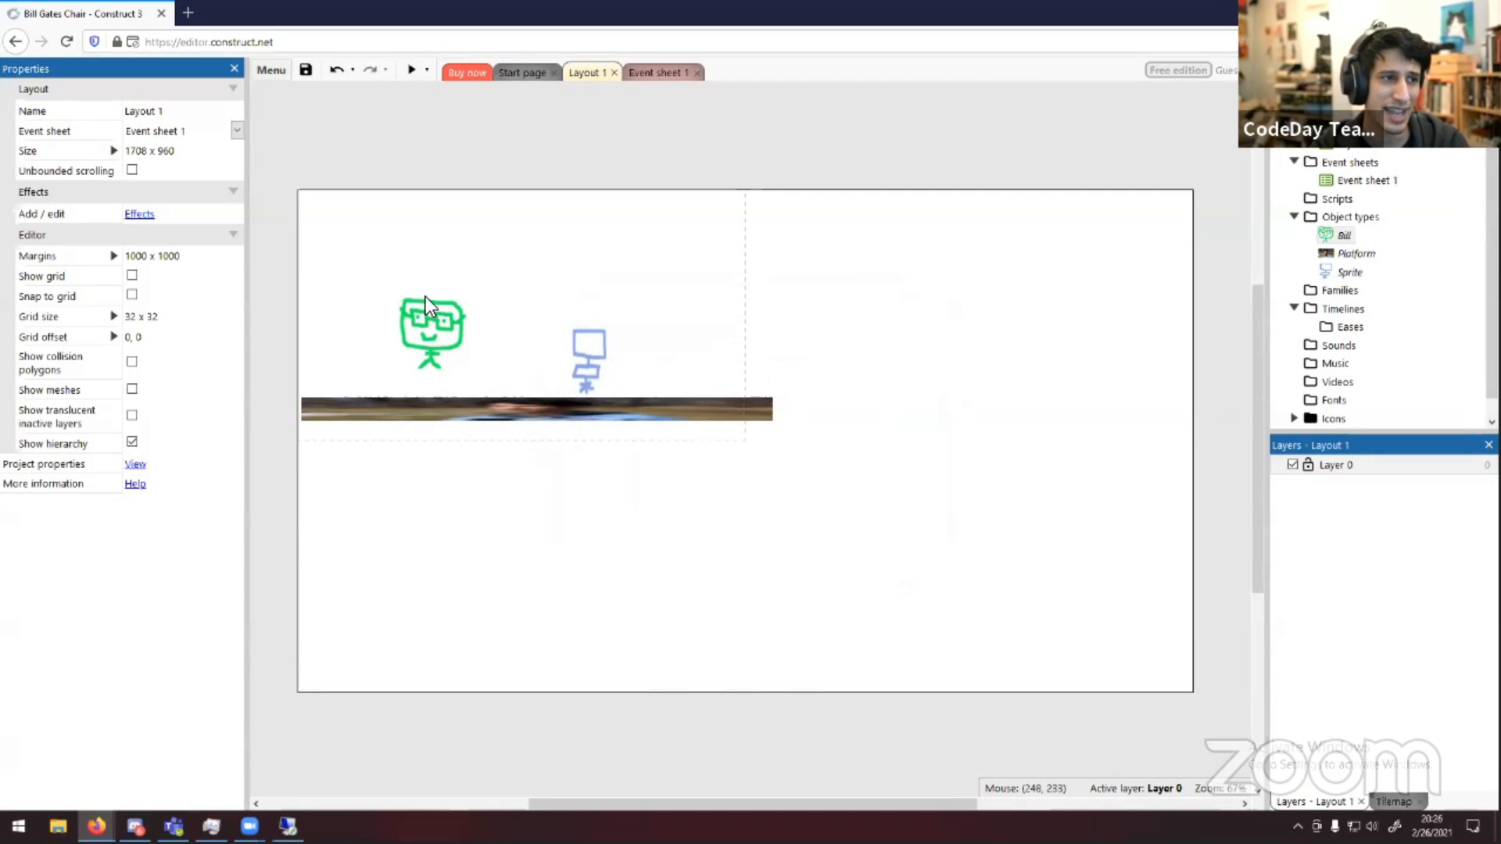
# Move Bill higher up in the layout, above the chair
pyautogui.moveTo(430, 303); pyautogui.dragTo(426, 237)
pyautogui.click(320, 167)
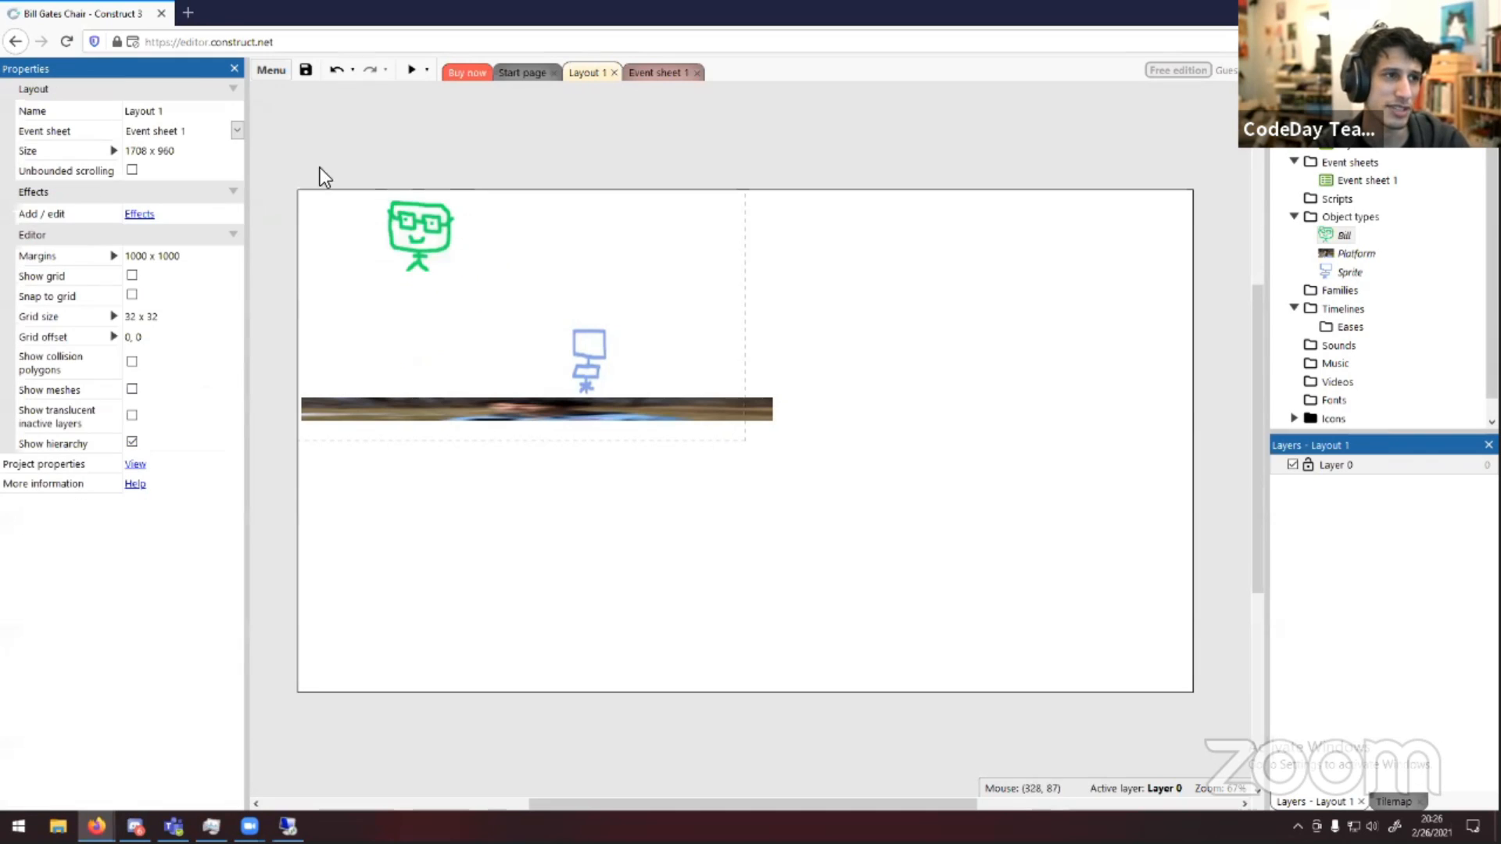
# Preview the layout, retrying past the blocked pop-up, then close the preview window
pyautogui.click(407, 66)
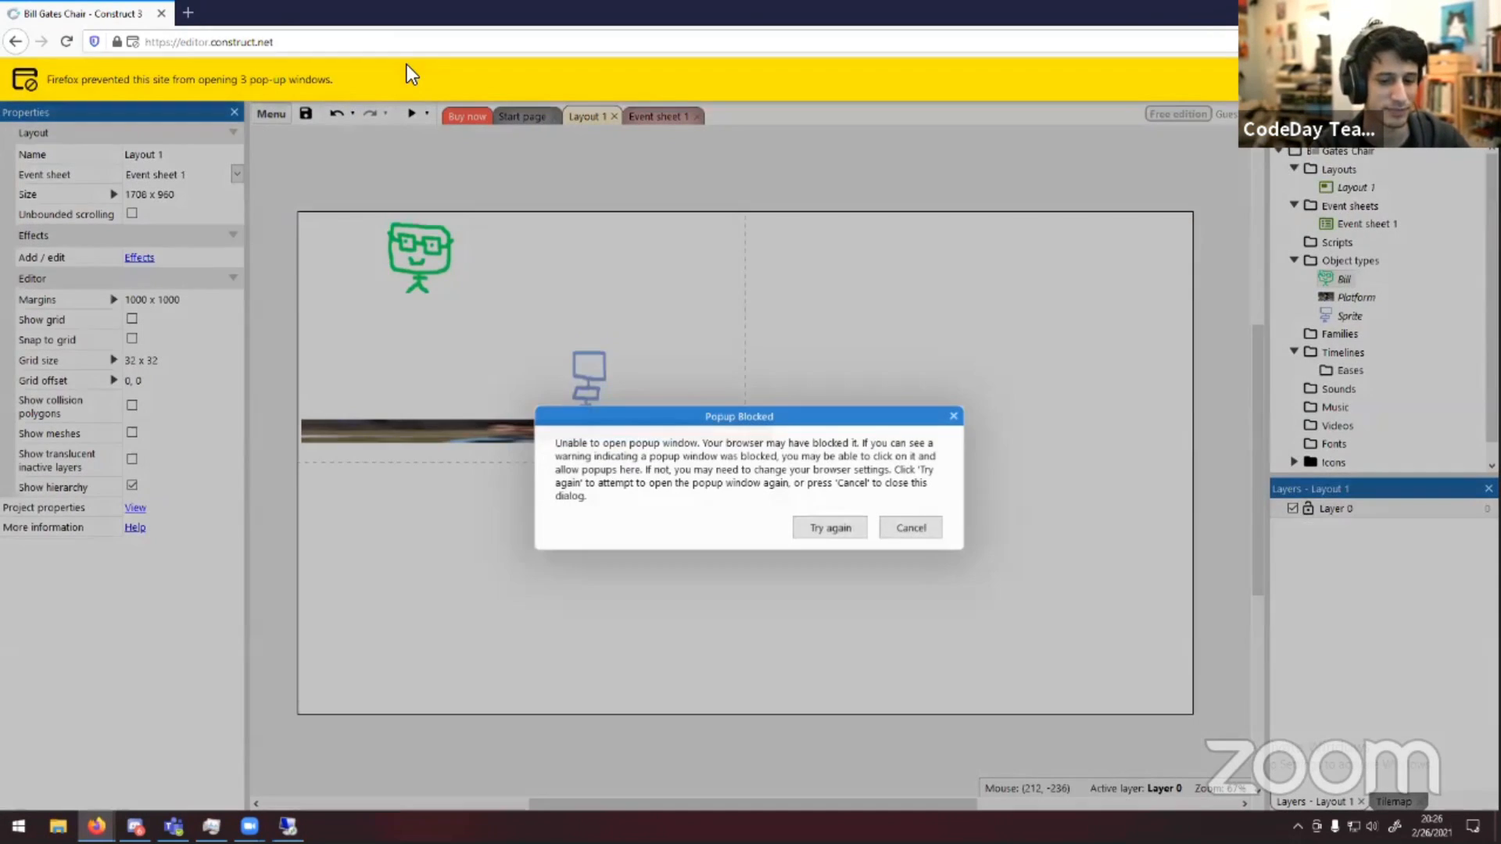
pyautogui.click(800, 535)
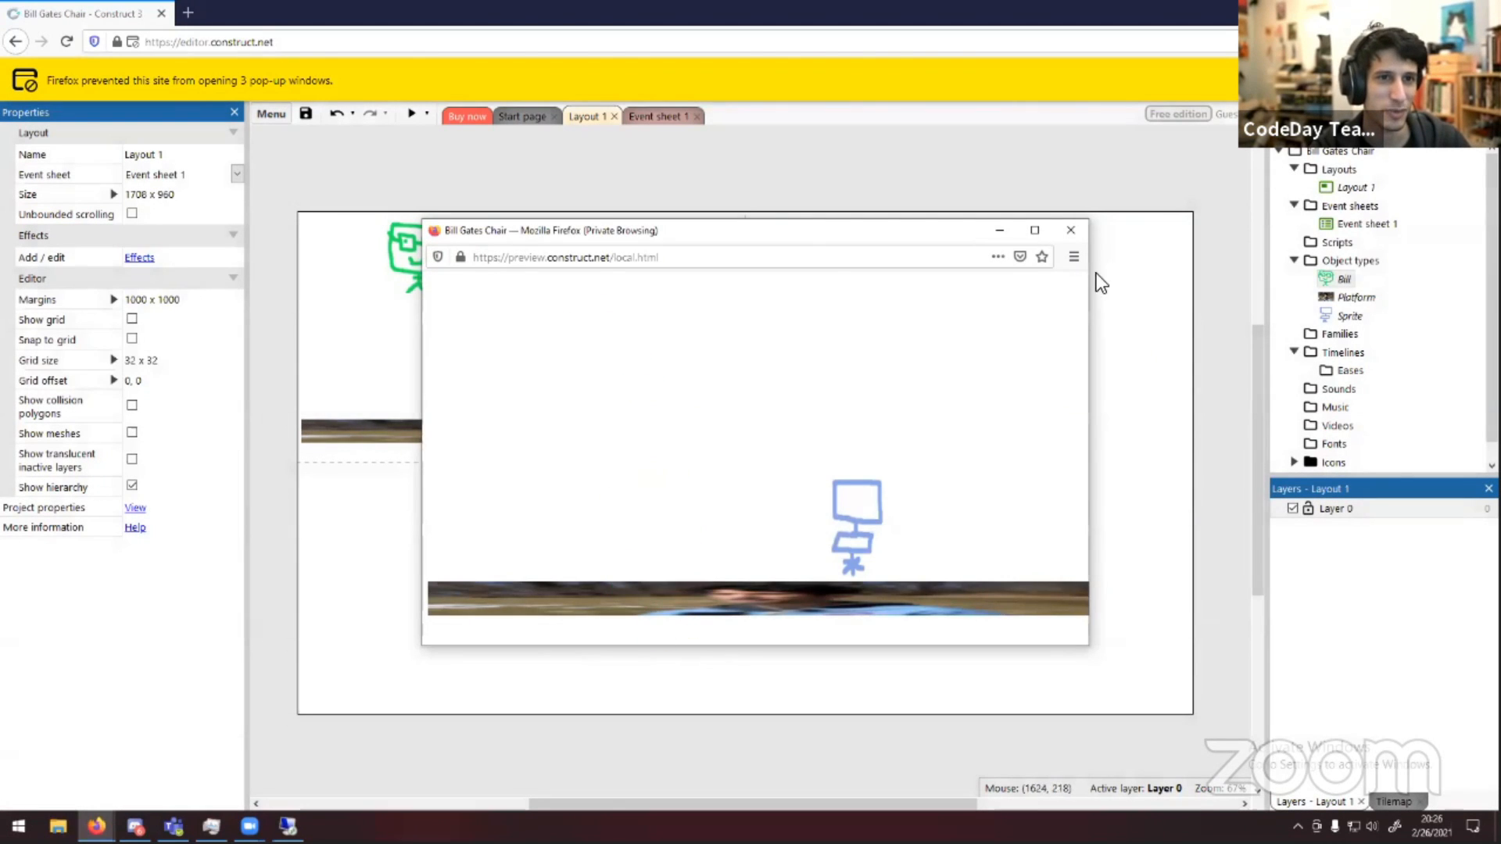
pyautogui.click(1070, 230)
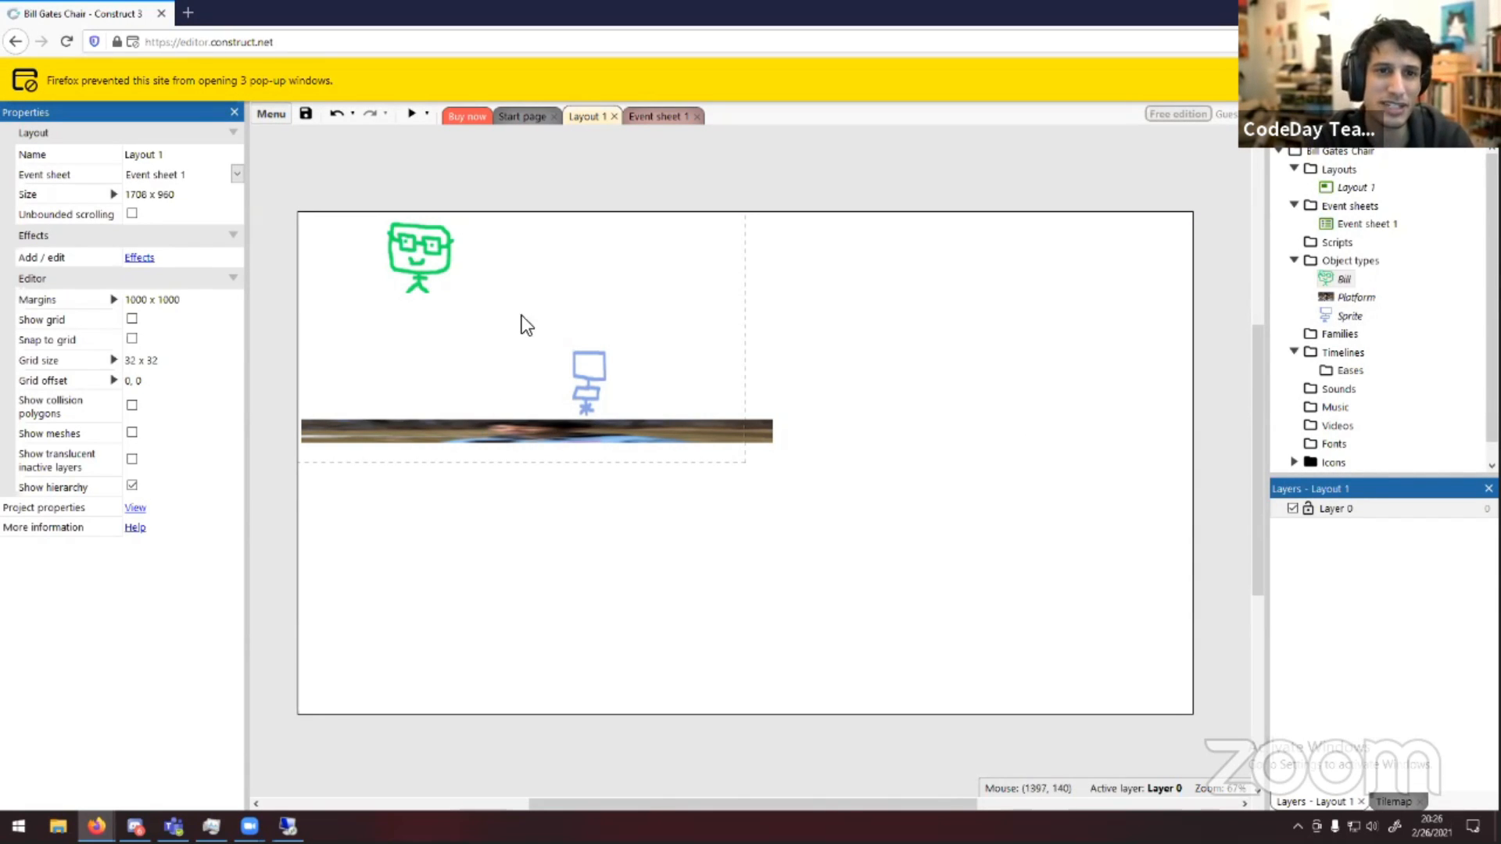
# Nudge the platform slightly into place under the chair and dismiss the pop-up blocked notice bar
pyautogui.moveTo(465, 444)
pyautogui.mouseDown()
pyautogui.moveTo(462, 490)
pyautogui.moveTo(495, 433)
pyautogui.moveTo(445, 451)
pyautogui.mouseUp()
pyautogui.click(443, 420)
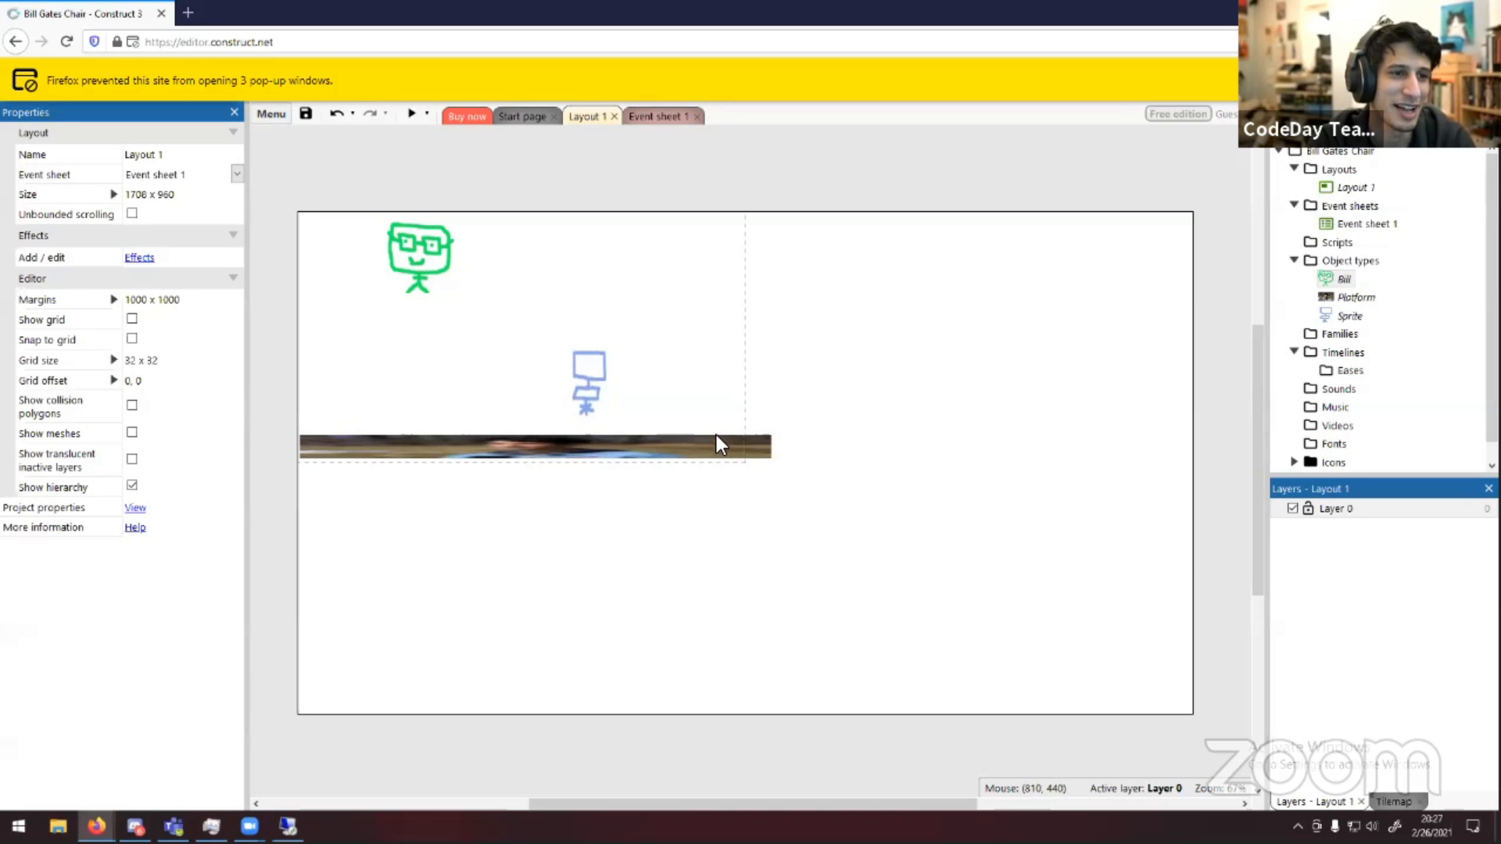
pyautogui.moveTo(646, 446); pyautogui.dragTo(641, 439)
pyautogui.click(641, 429)
pyautogui.click(801, 461)
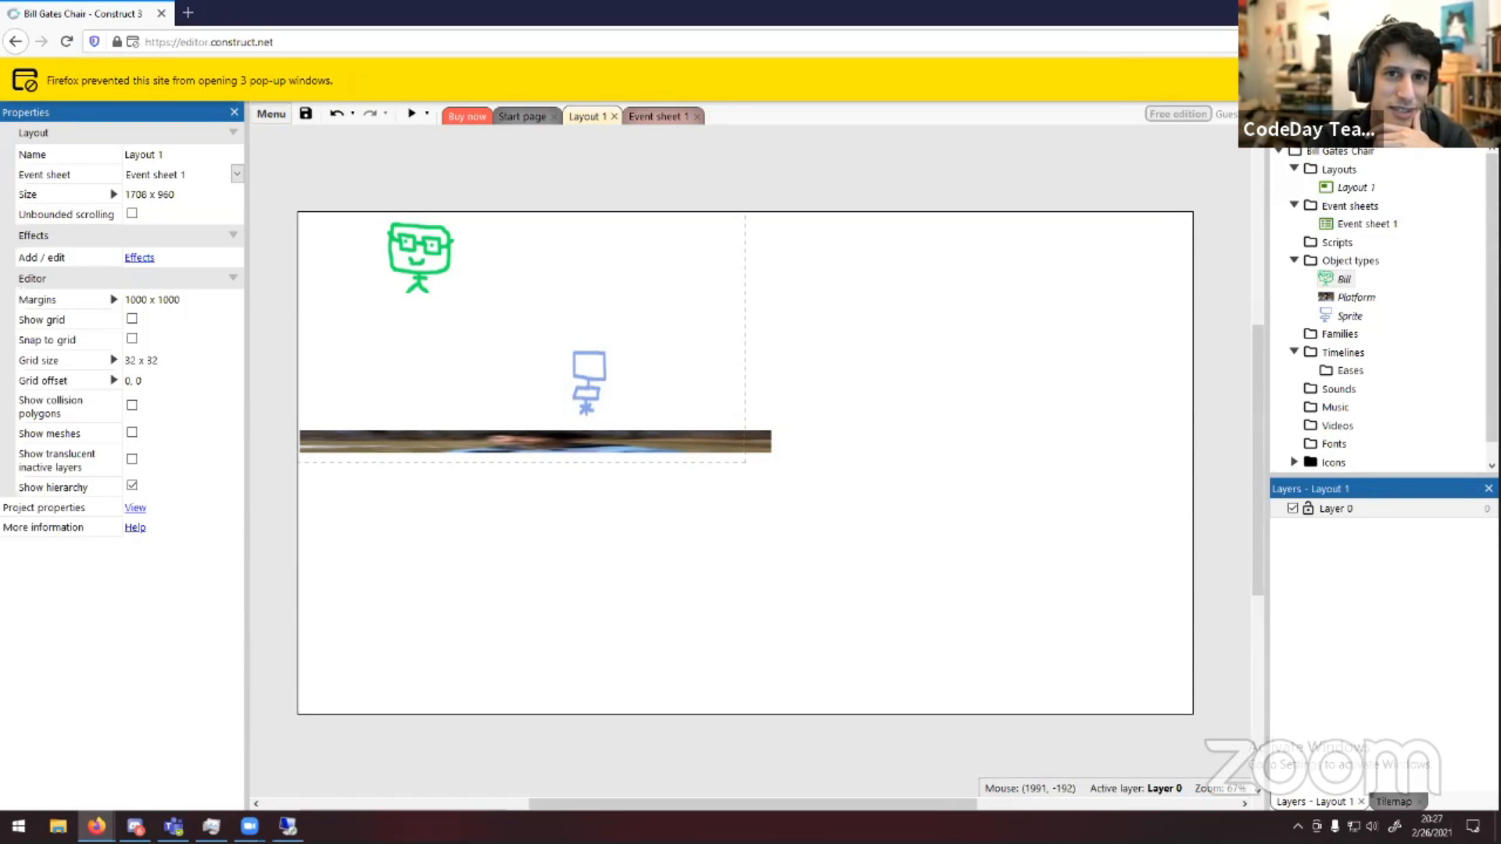
pyautogui.click(1480, 80)
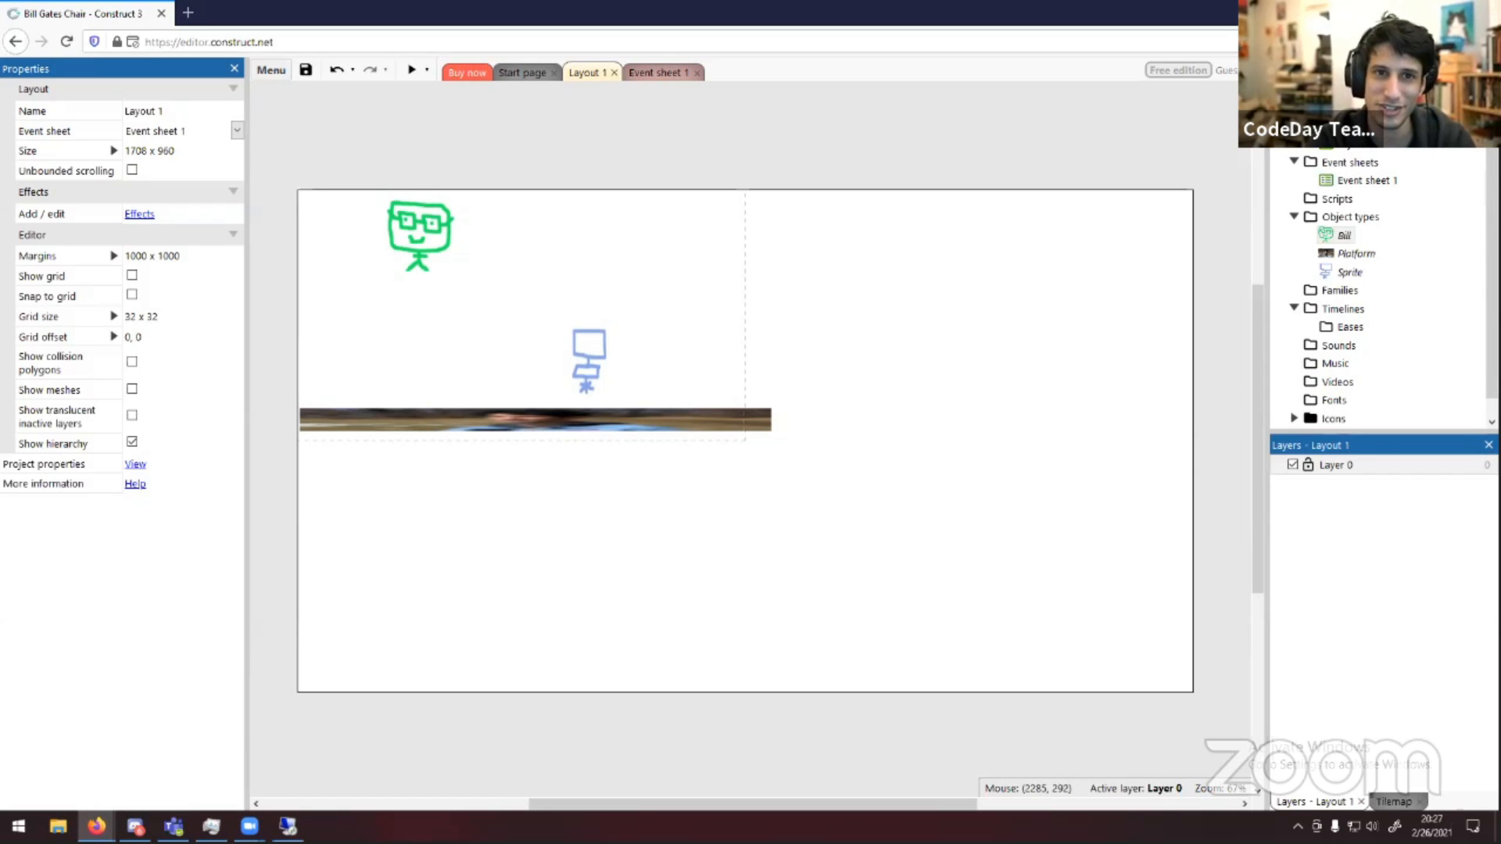
# Add the Solid behavior to the Platform object type
pyautogui.rightClick(1353, 254)
pyautogui.click(1001, 261)
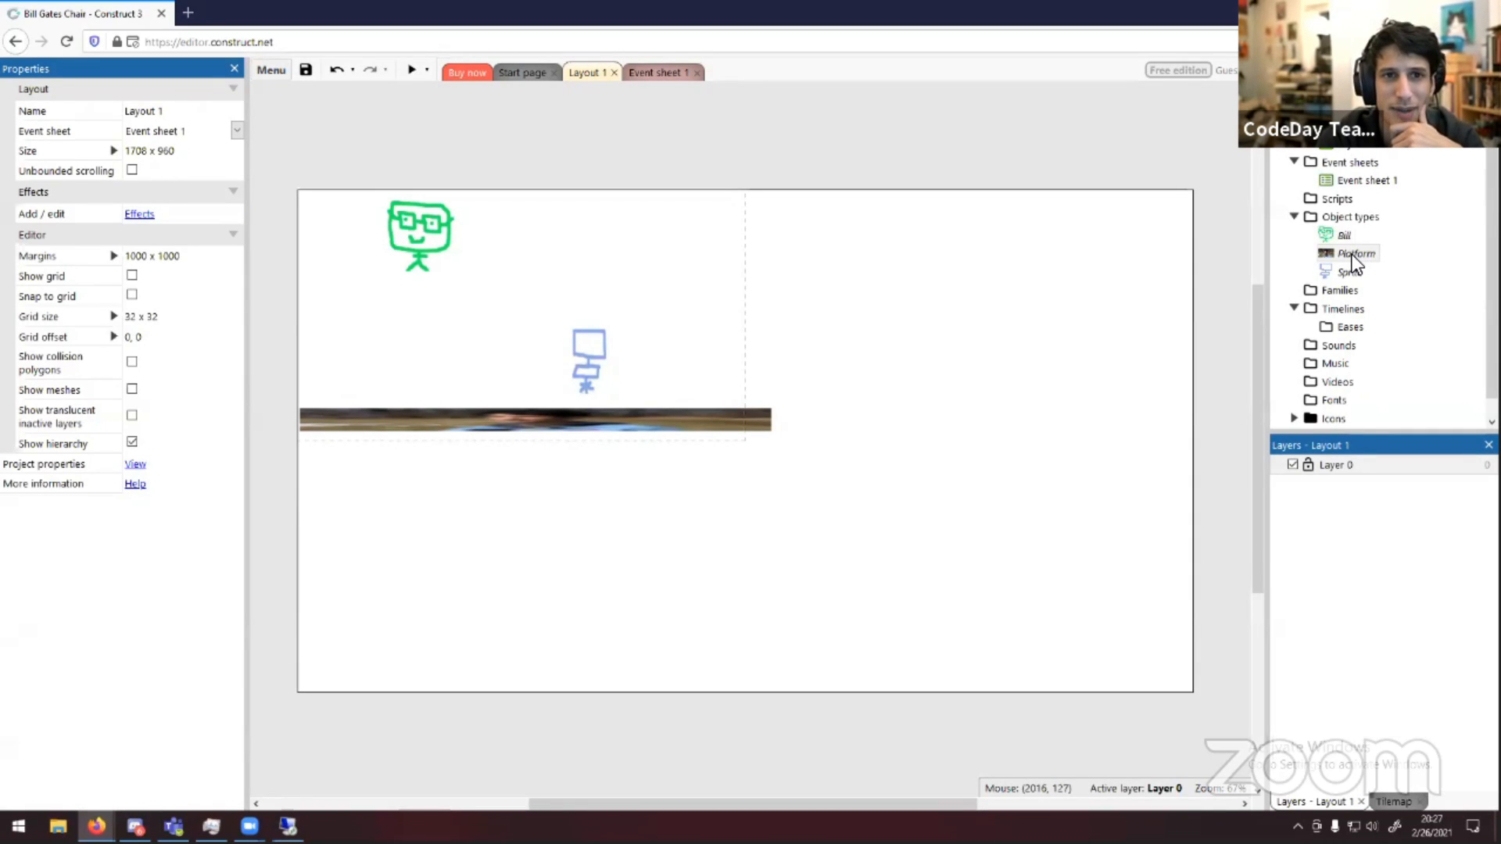
pyautogui.rightClick(1352, 255)
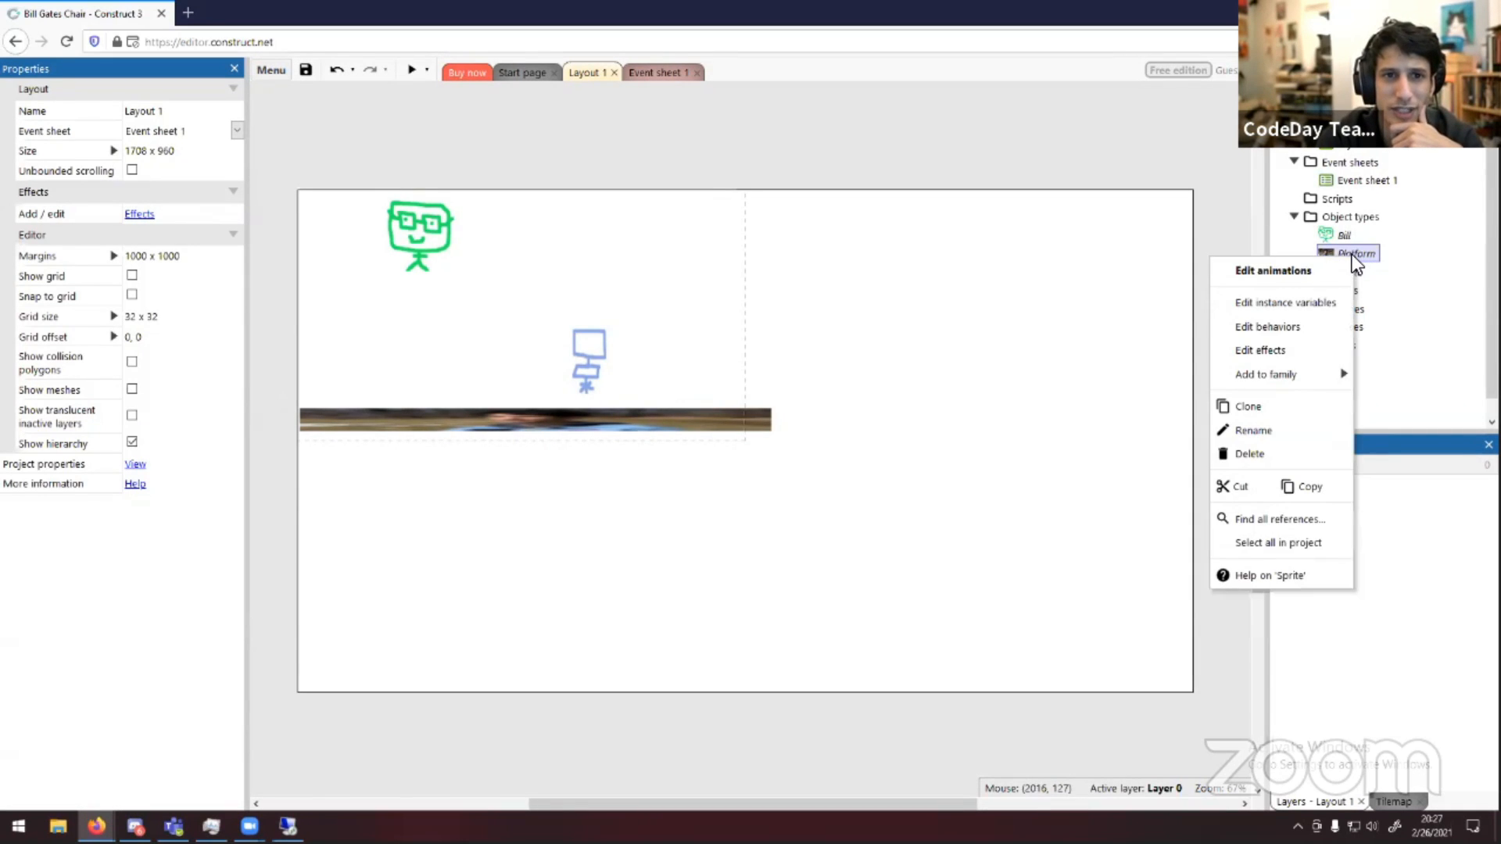
pyautogui.click(1310, 325)
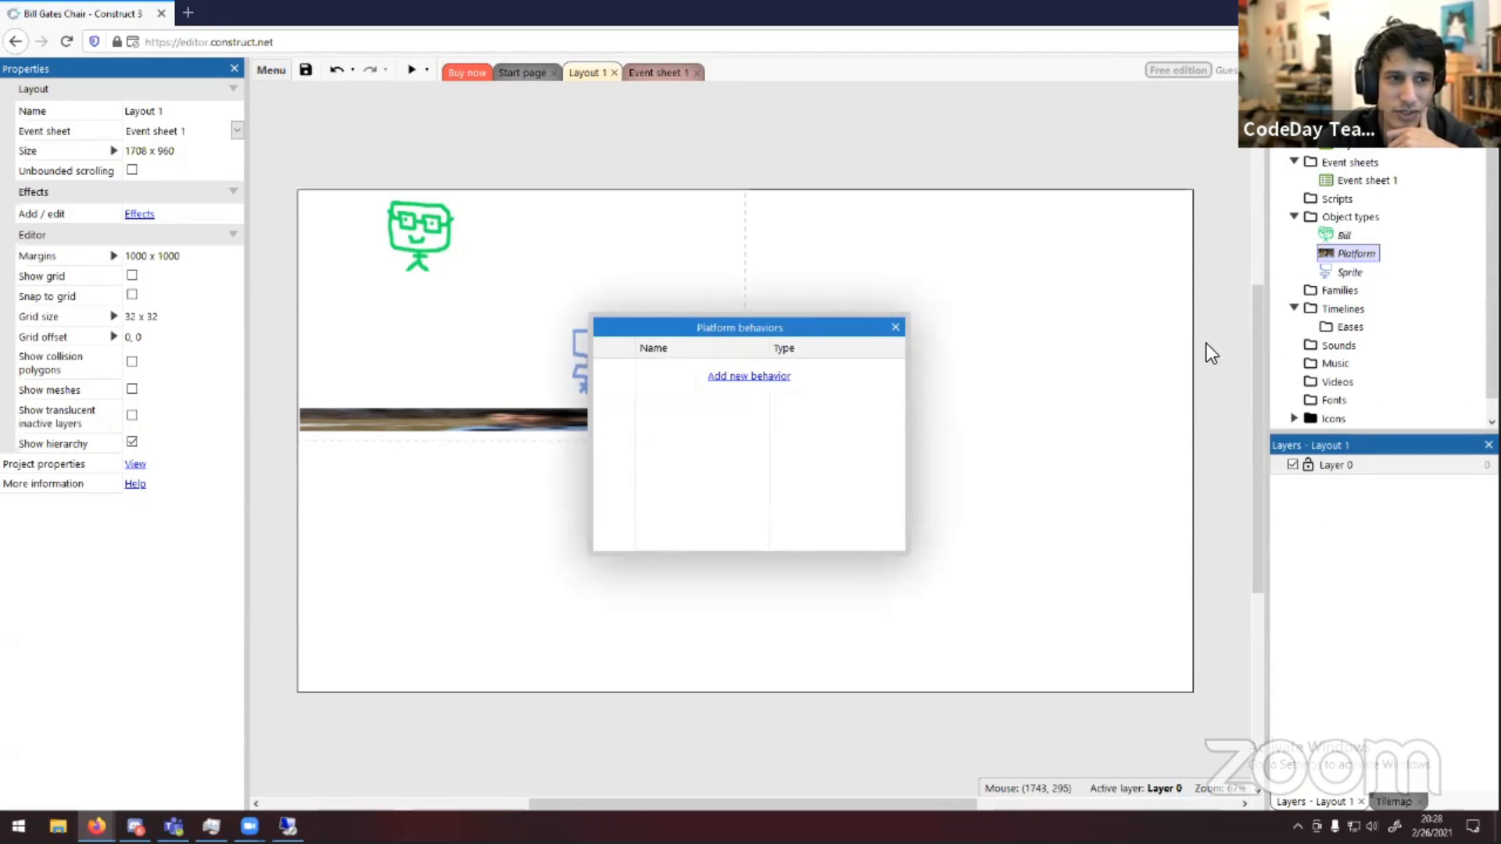
pyautogui.click(730, 377)
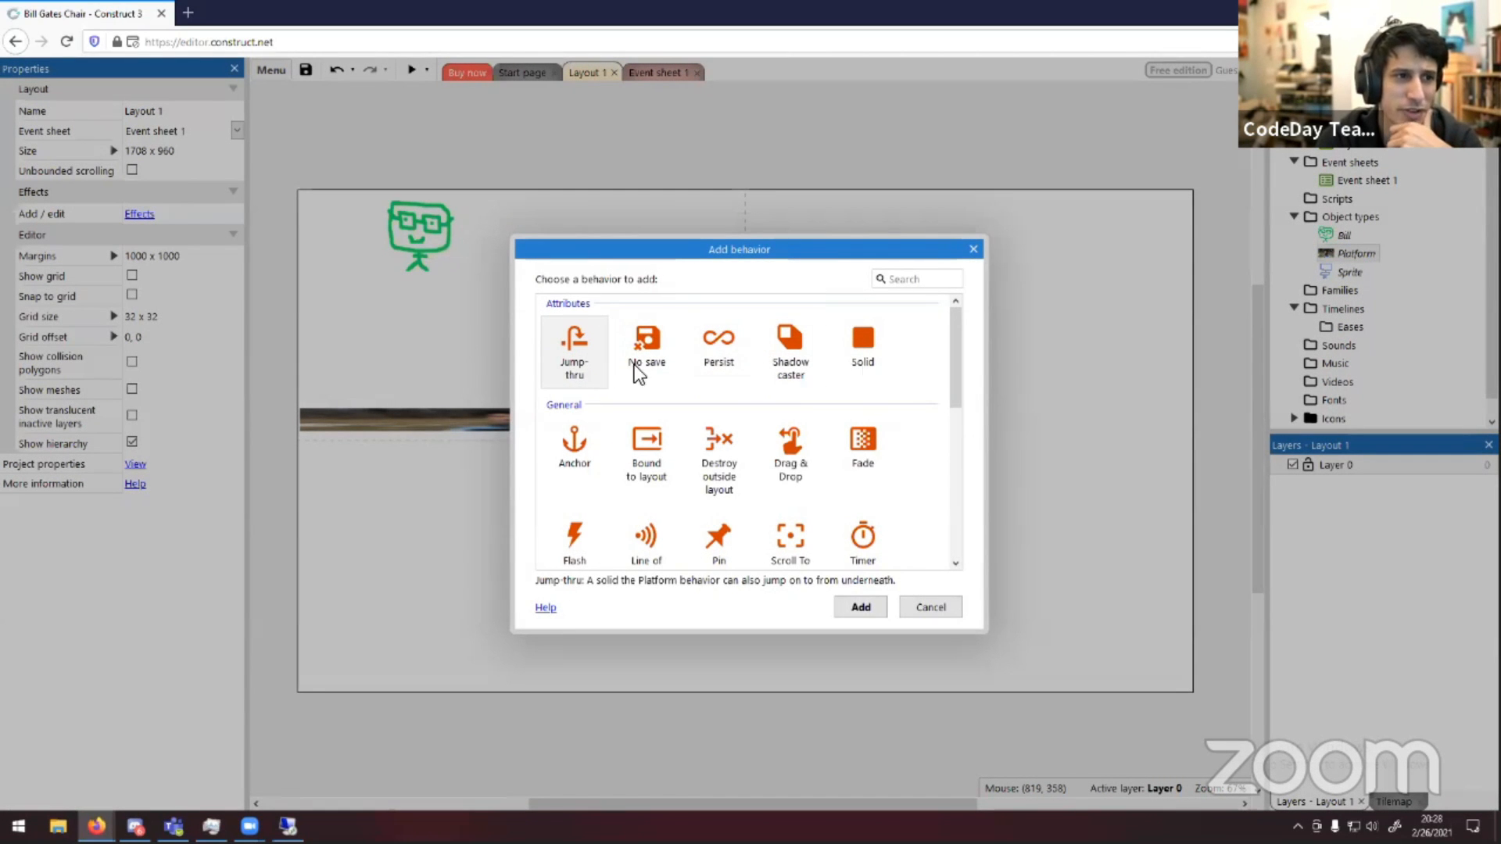
pyautogui.click(861, 336)
pyautogui.click(561, 358)
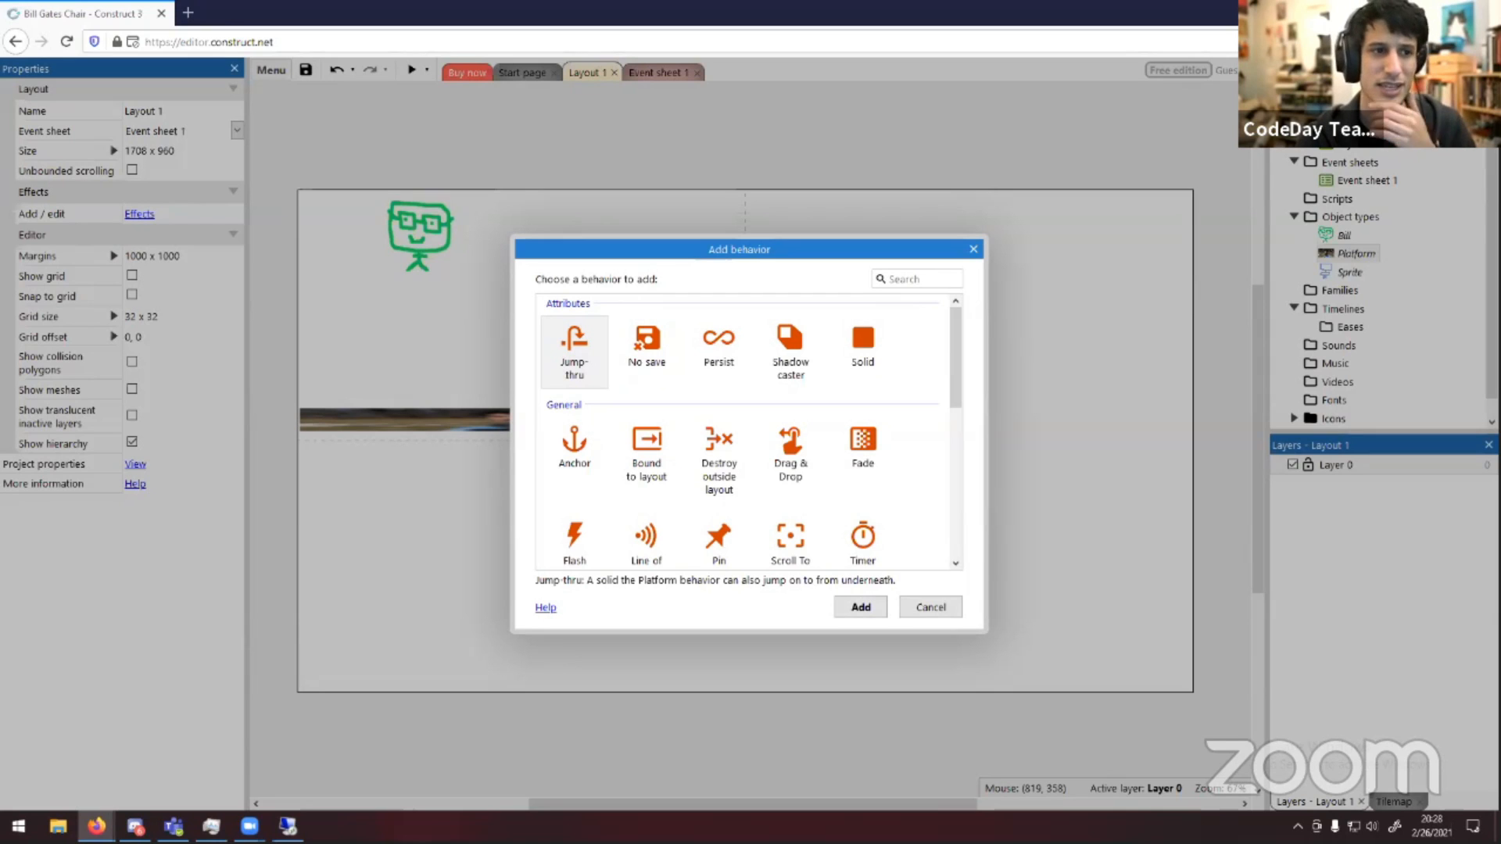
pyautogui.click(850, 340)
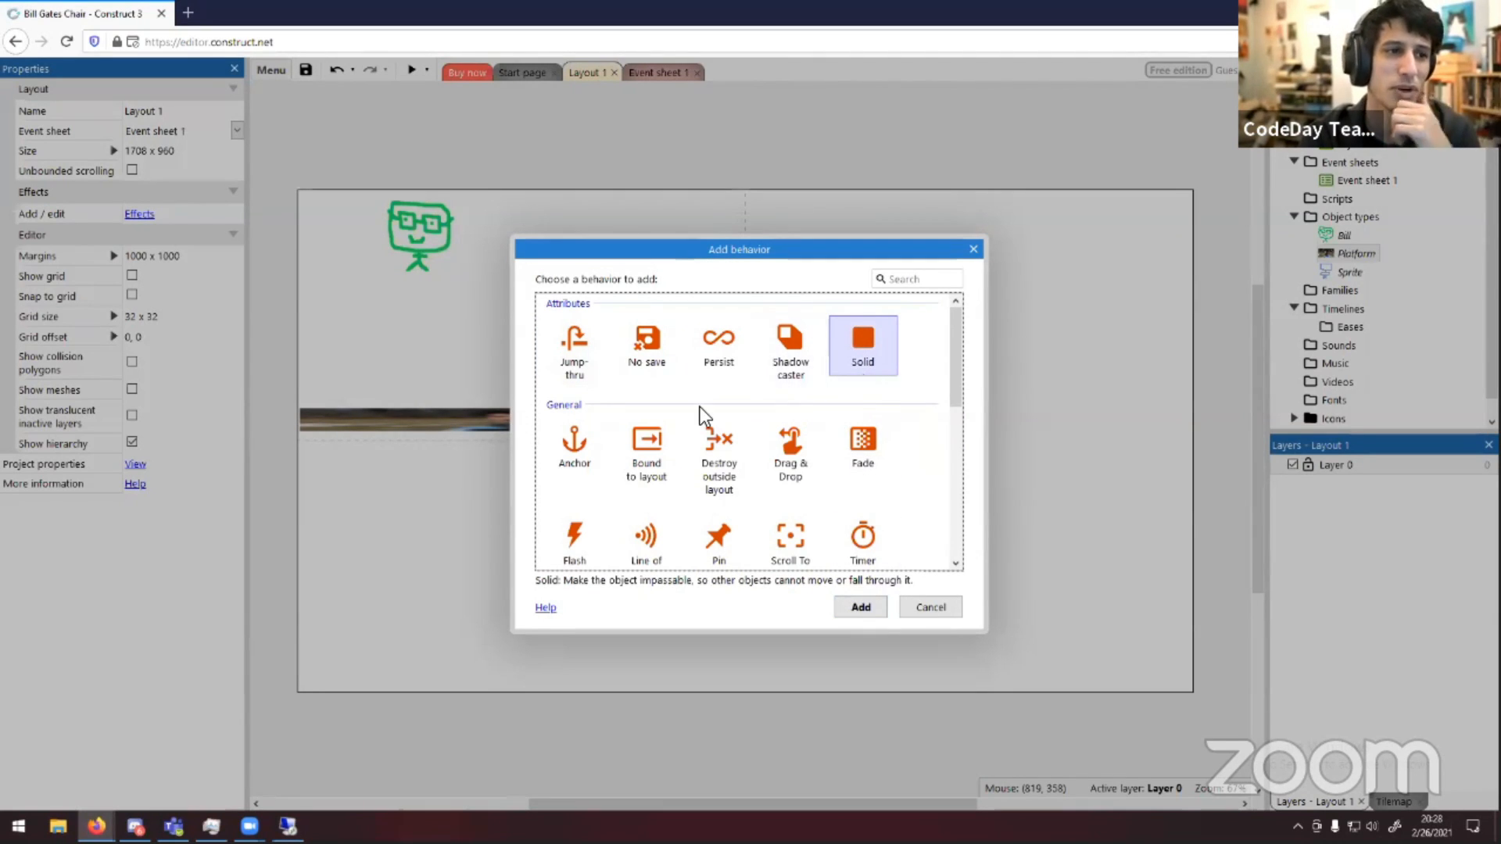
pyautogui.click(861, 608)
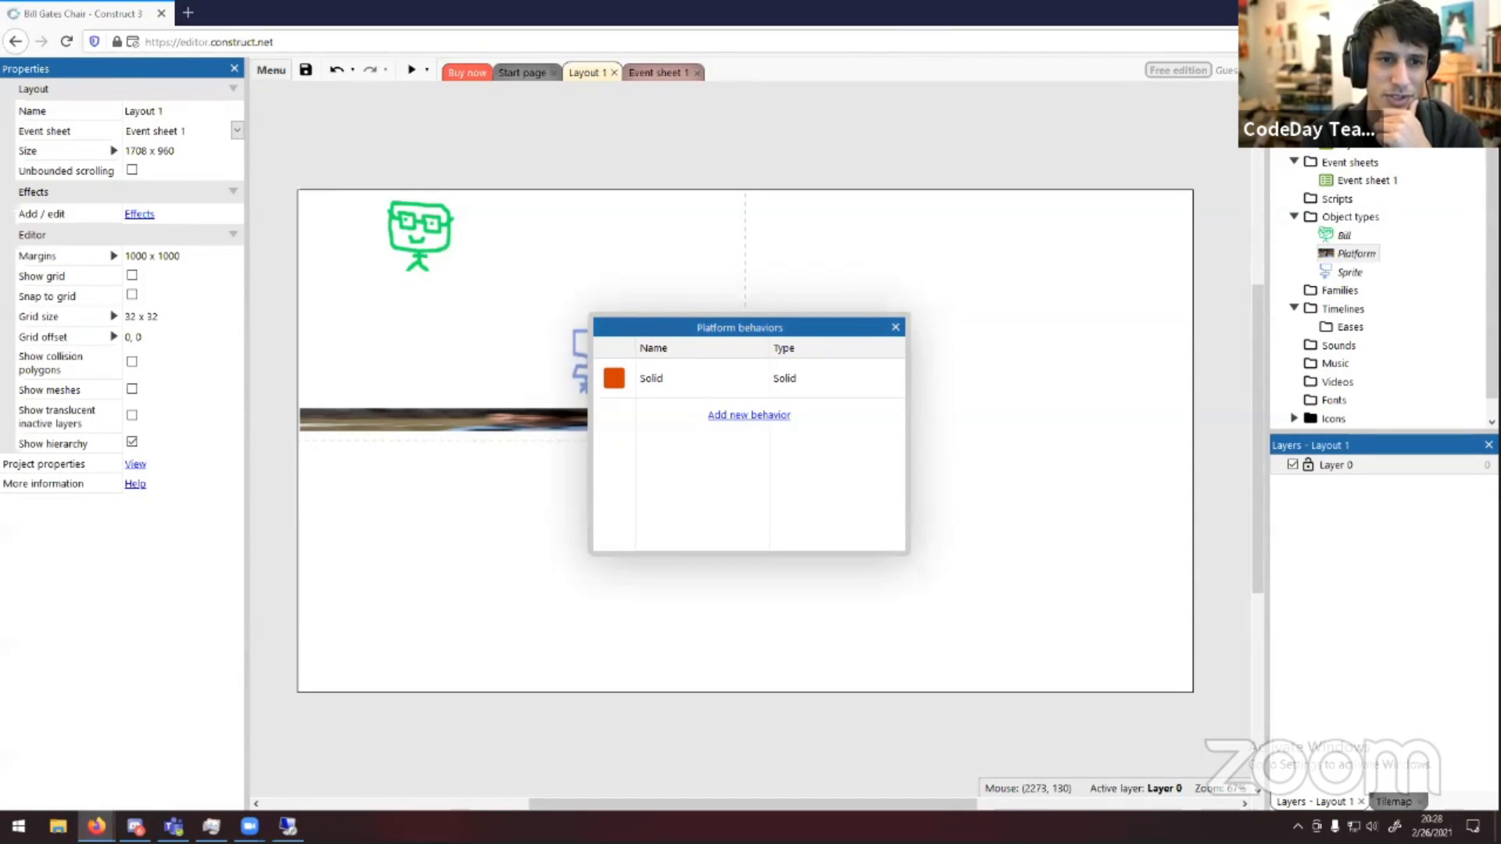
pyautogui.click(895, 327)
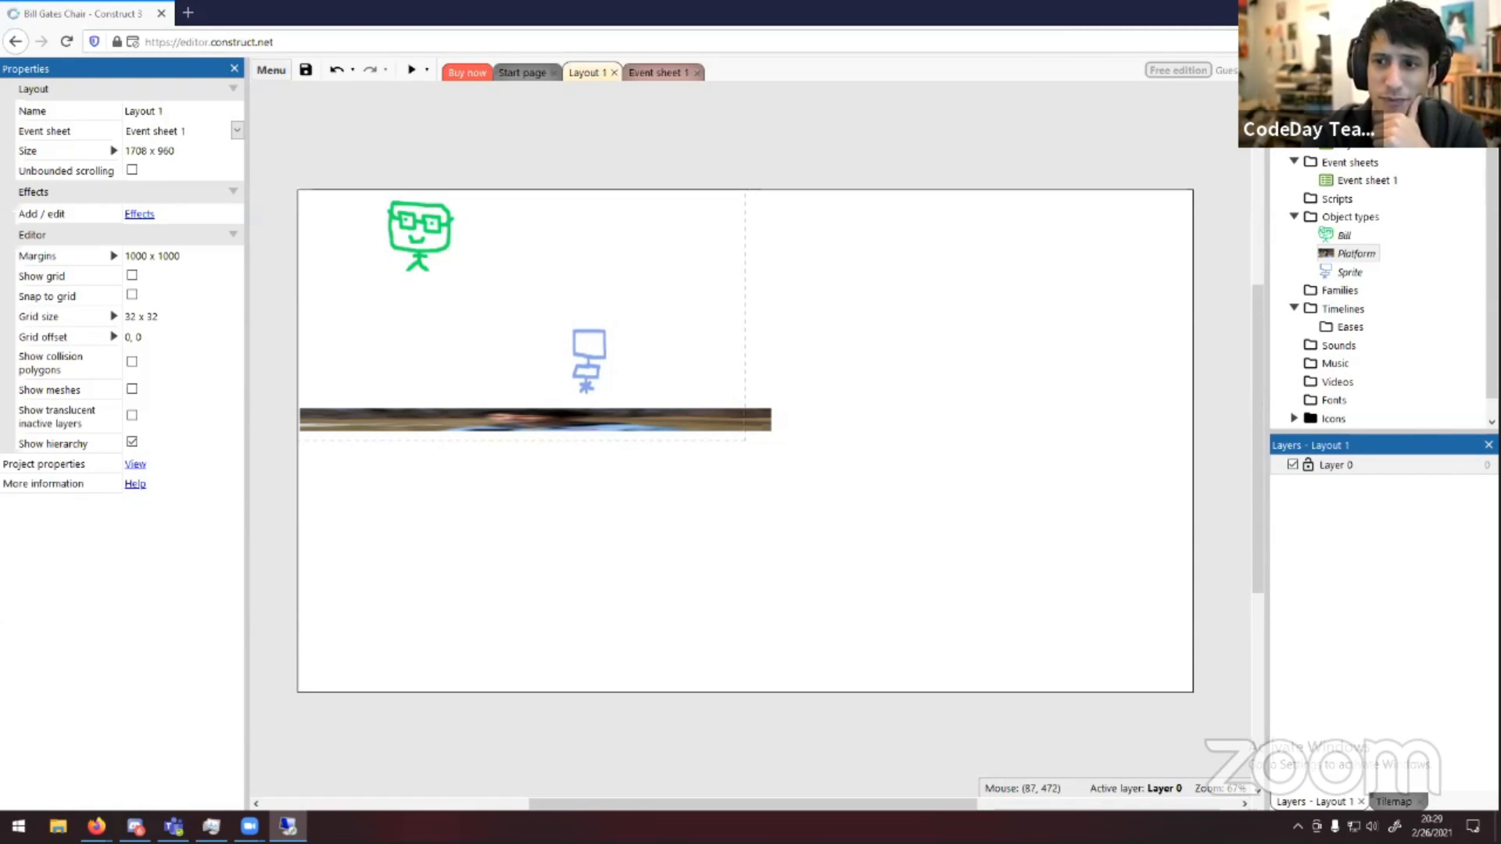
# Try to insert a new Sprite object type named Platform
pyautogui.rightClick(1361, 218)
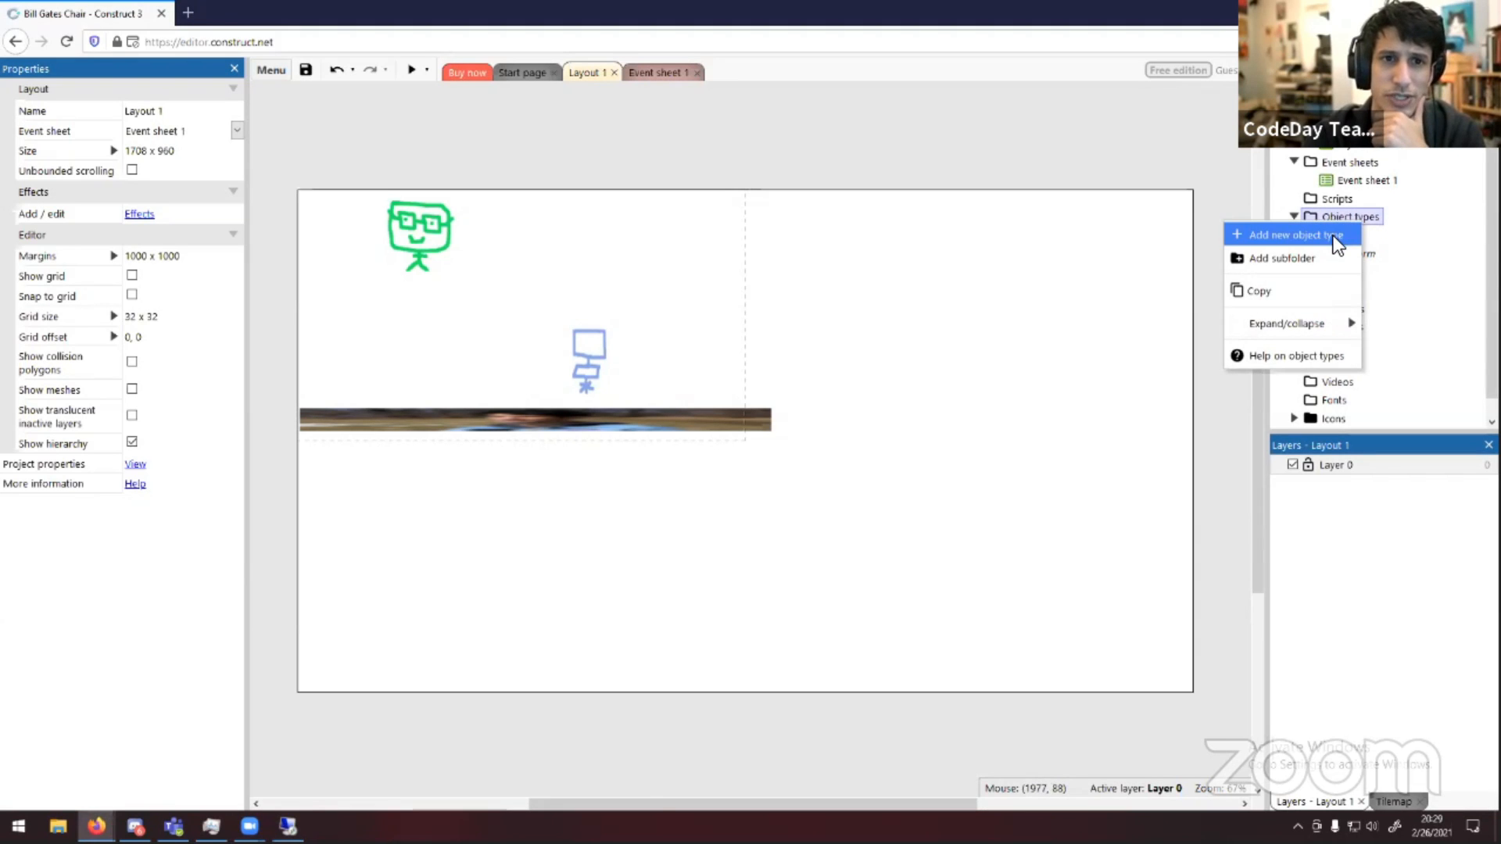
pyautogui.click(1328, 236)
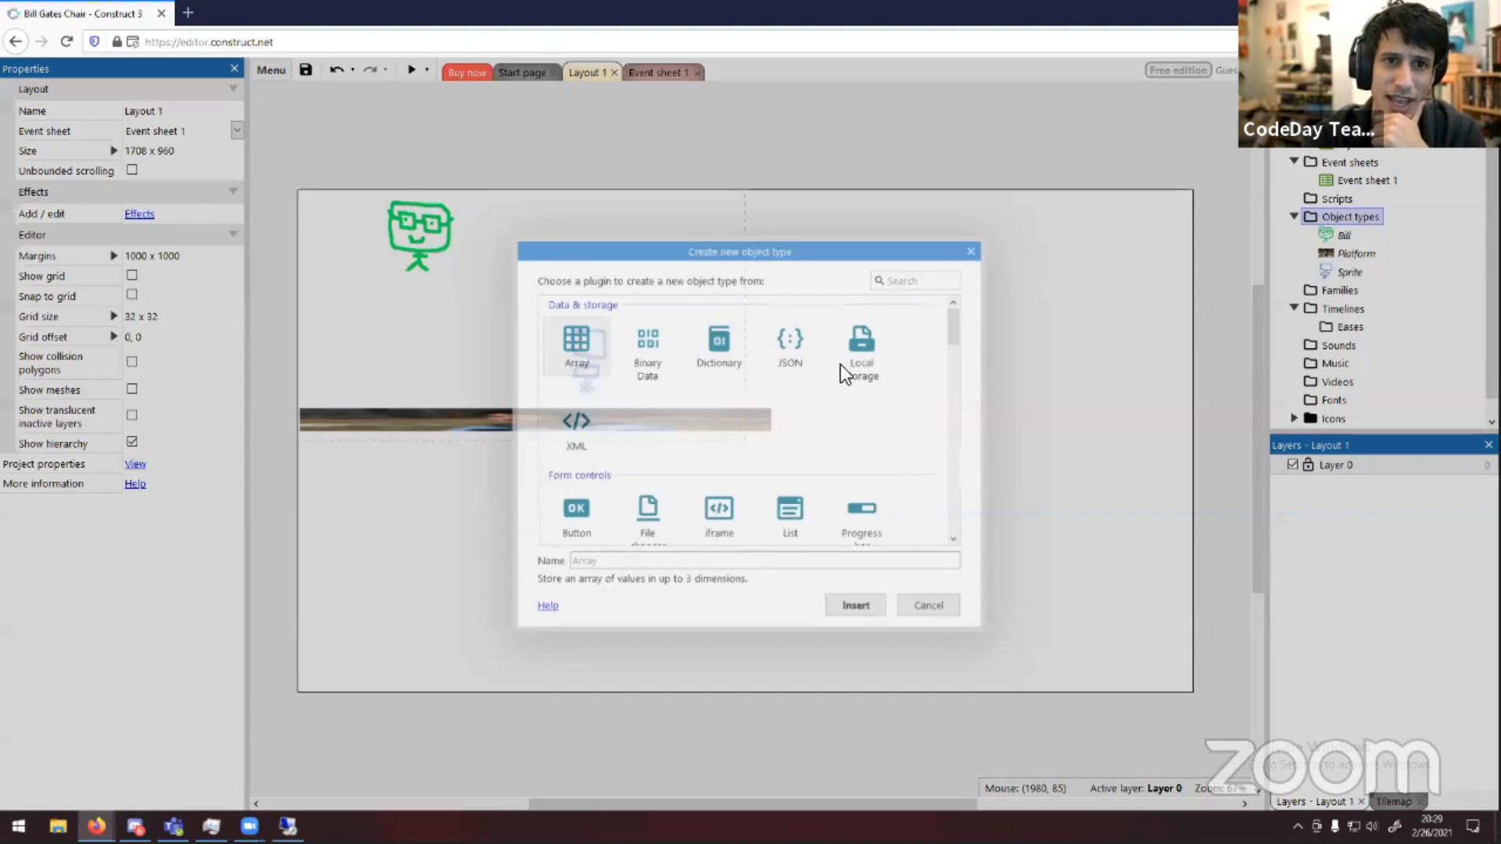
pyautogui.scroll(-3, 768, 461)
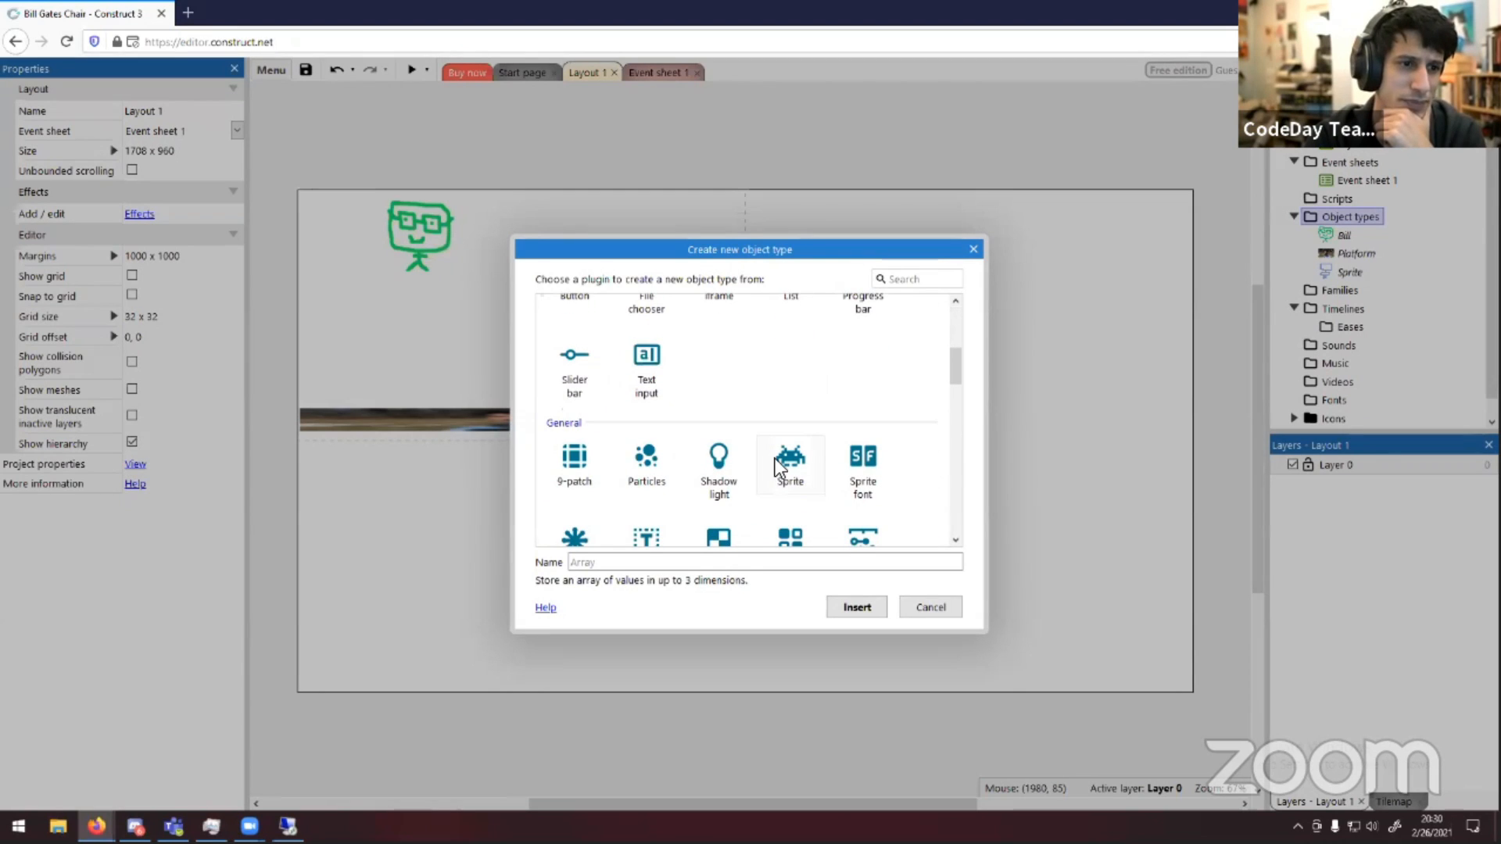
pyautogui.click(789, 461)
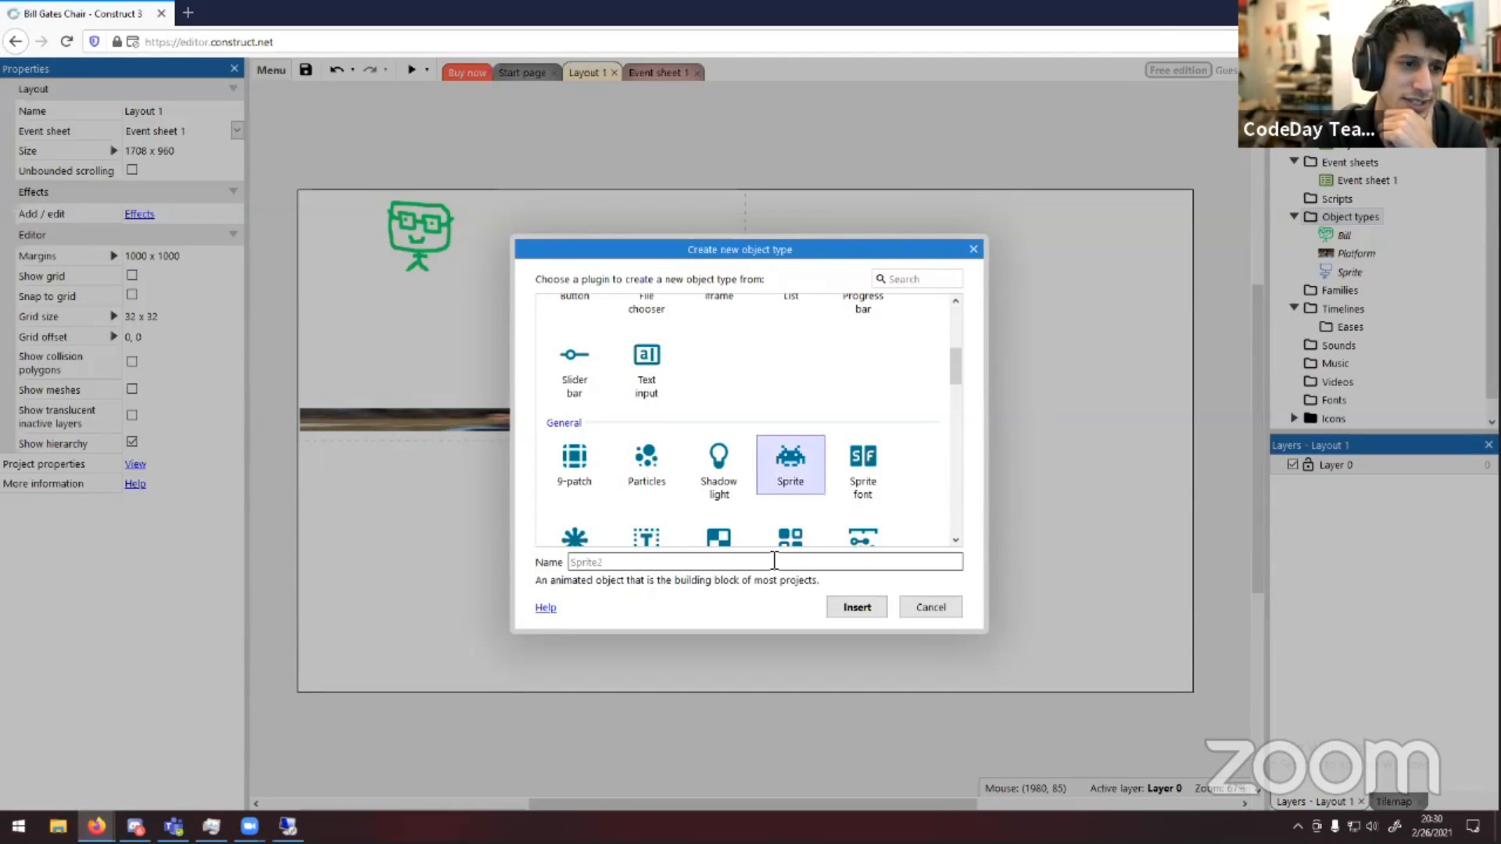
pyautogui.click(772, 558)
pyautogui.write('Pla')
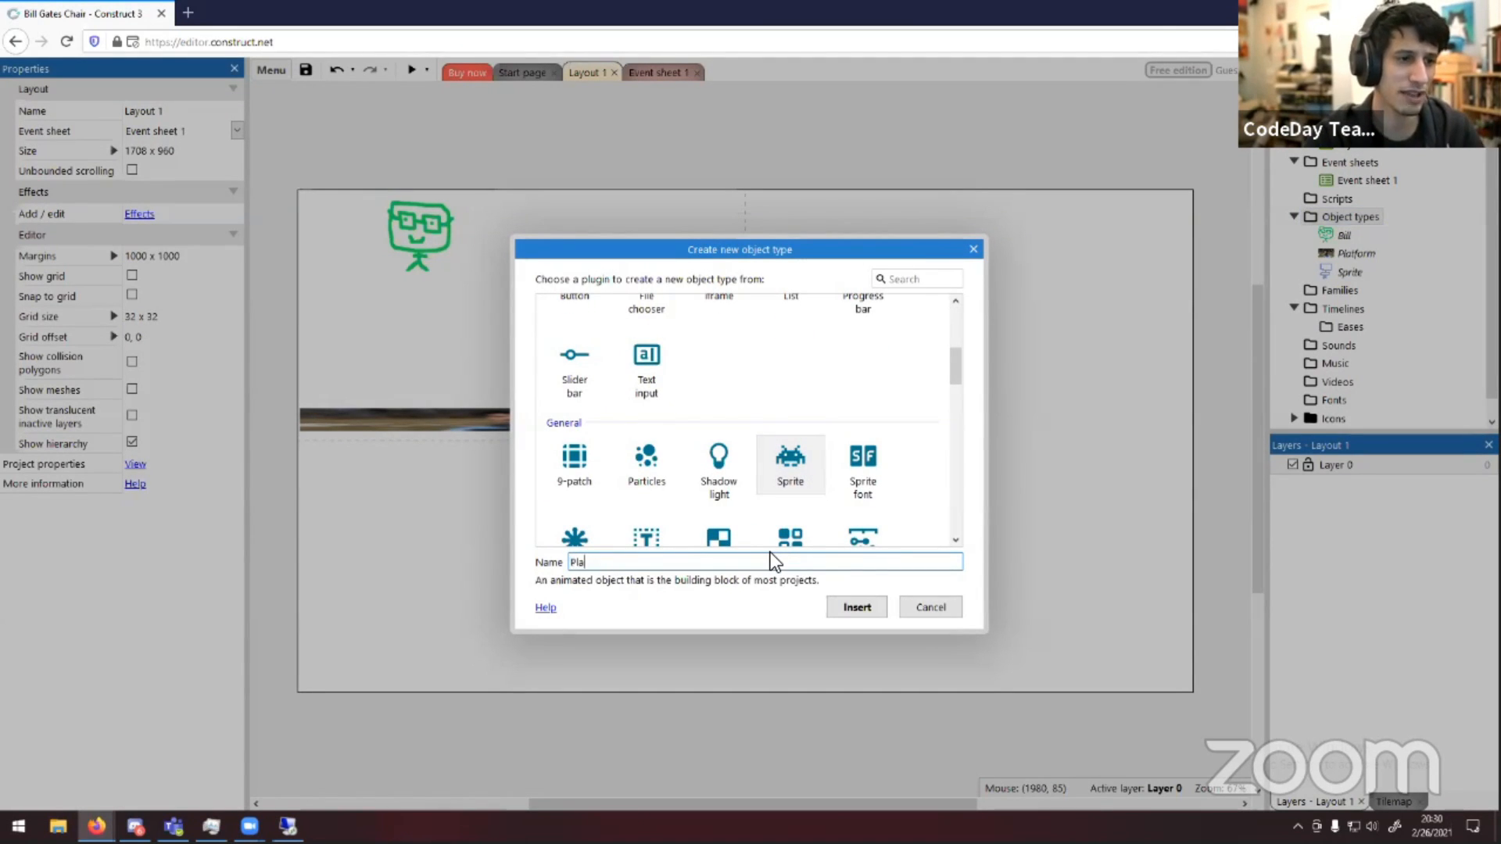
pyautogui.write('tform')
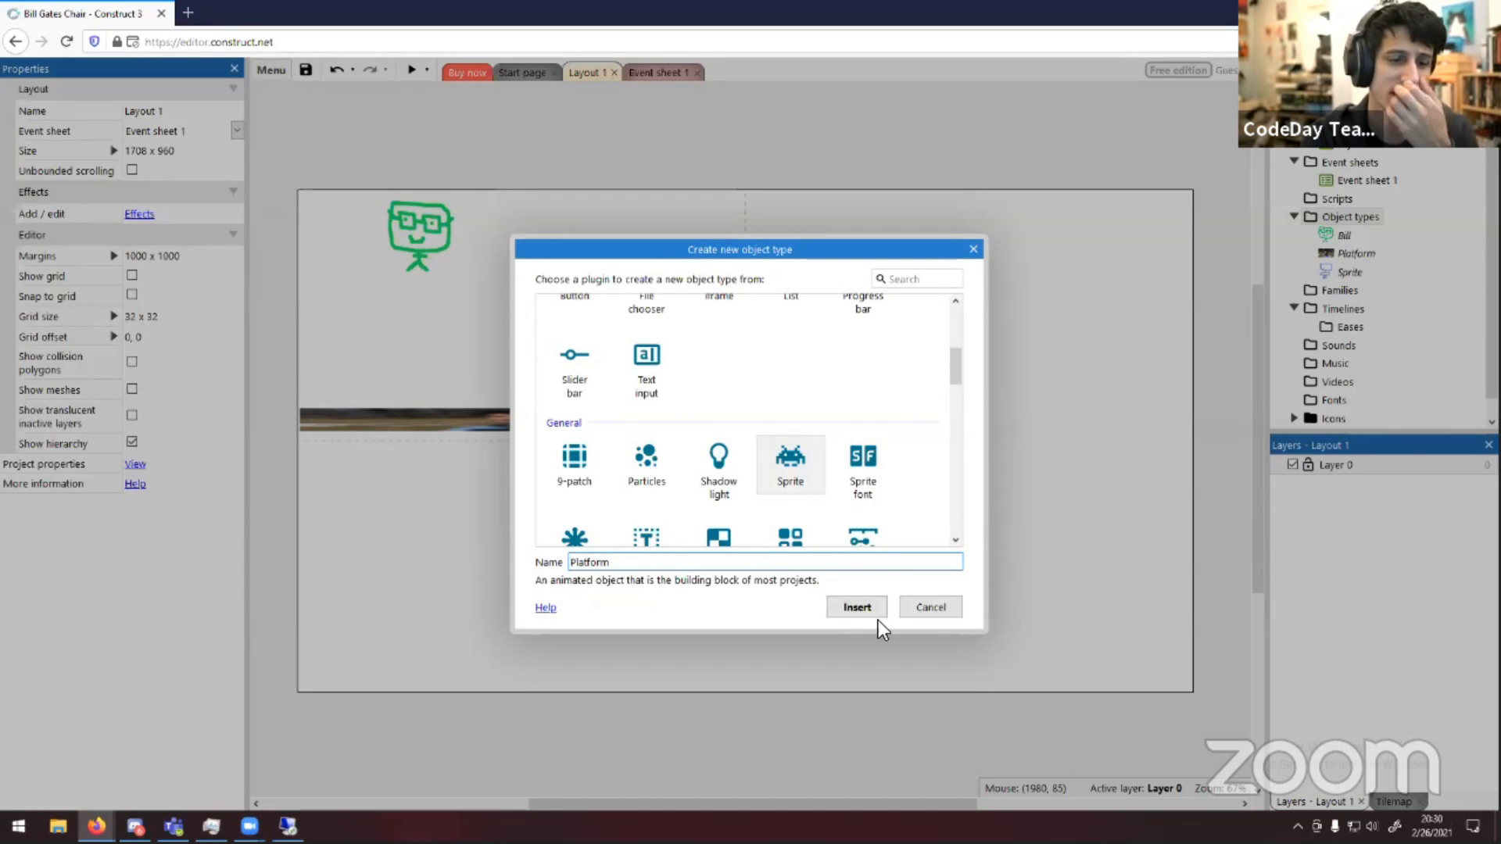
pyautogui.click(856, 608)
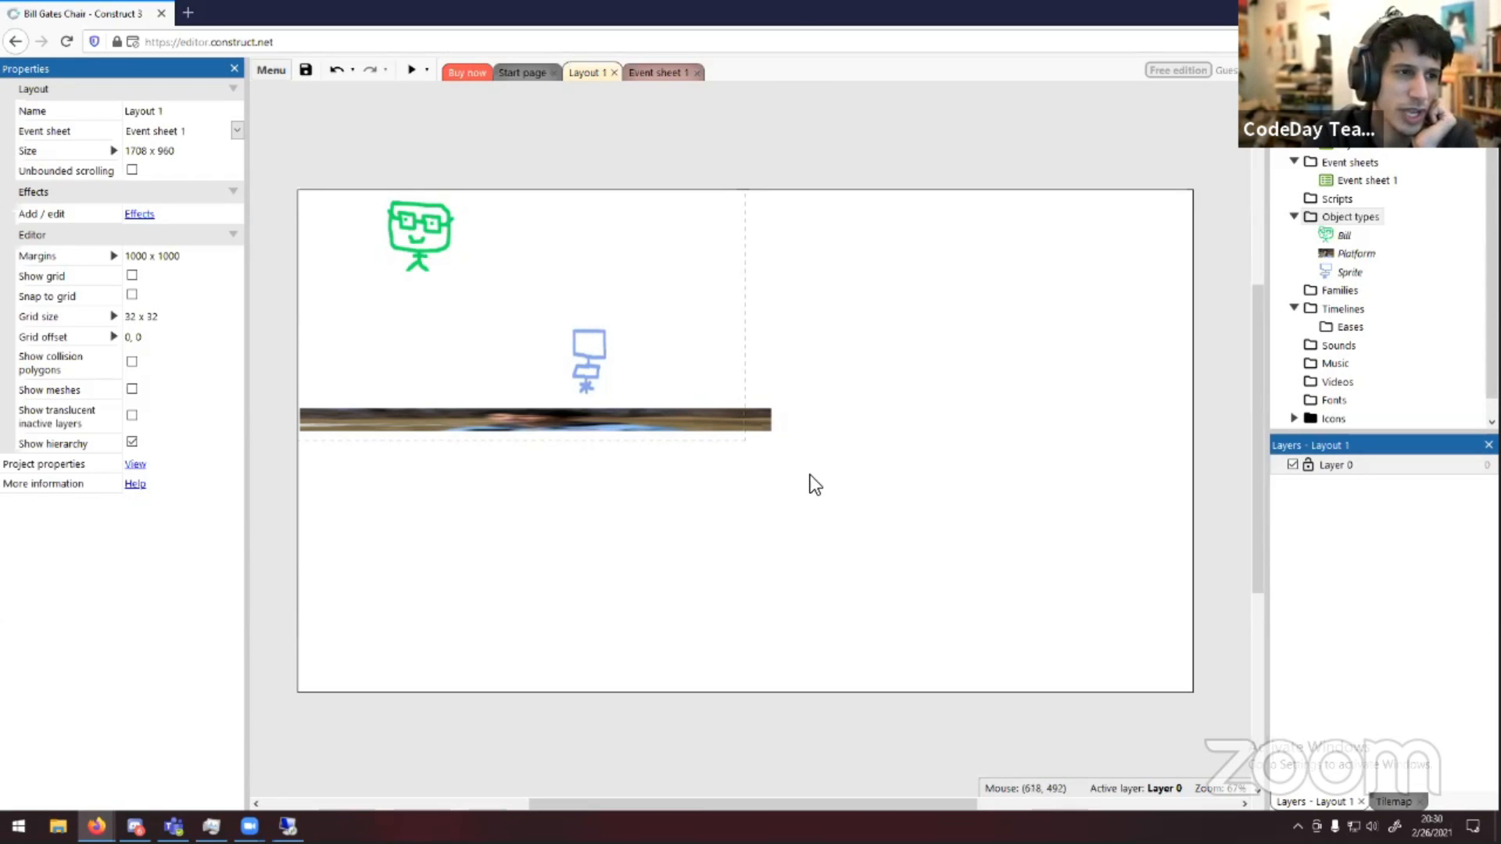
# Delete the existing platform instance from the layout
pyautogui.moveTo(758, 439); pyautogui.dragTo(797, 490)
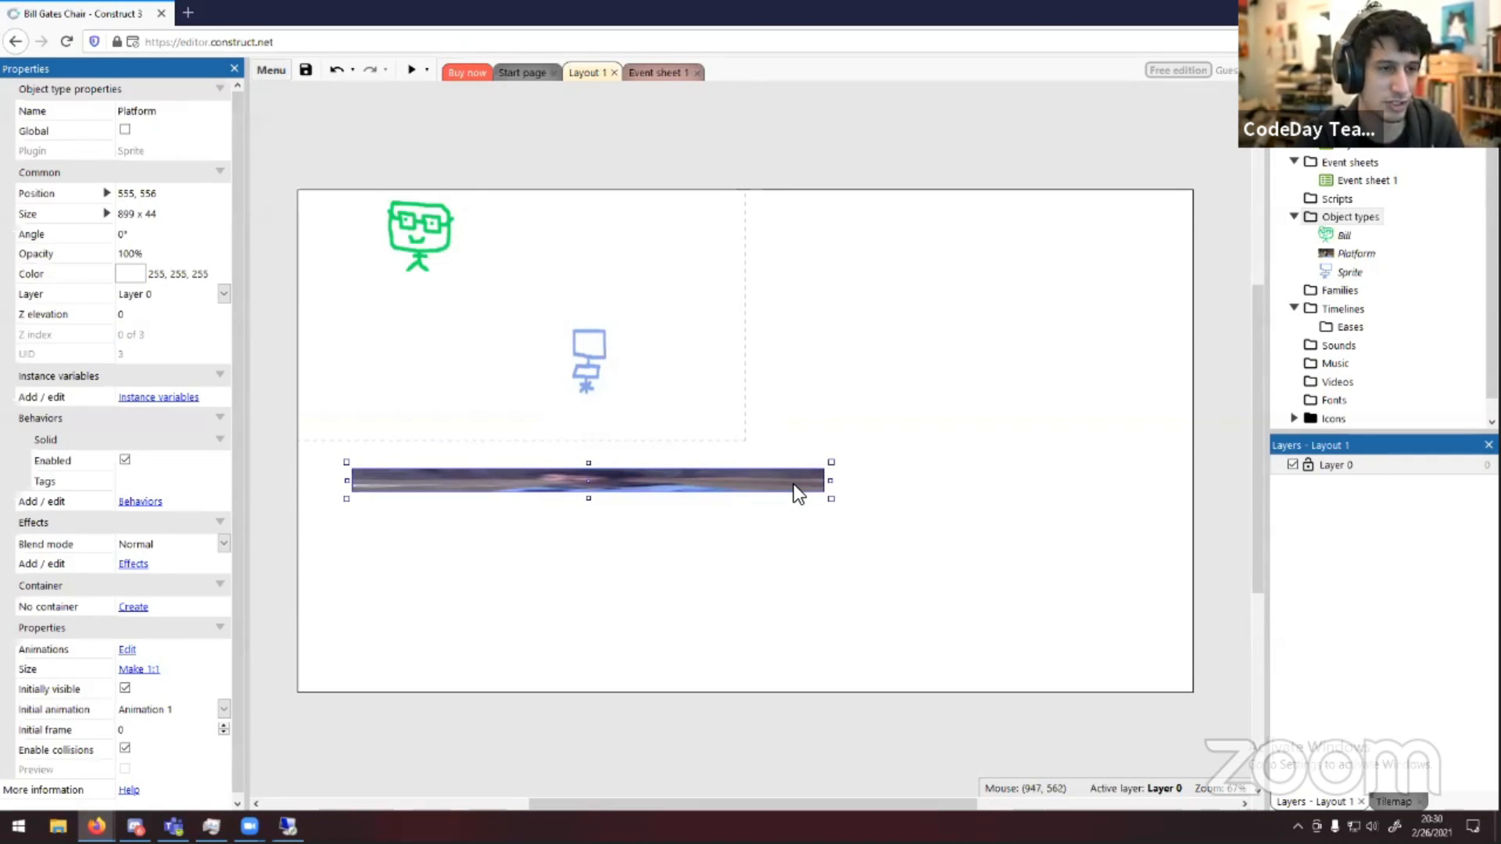
pyautogui.press('Delete')
pyautogui.click(948, 442)
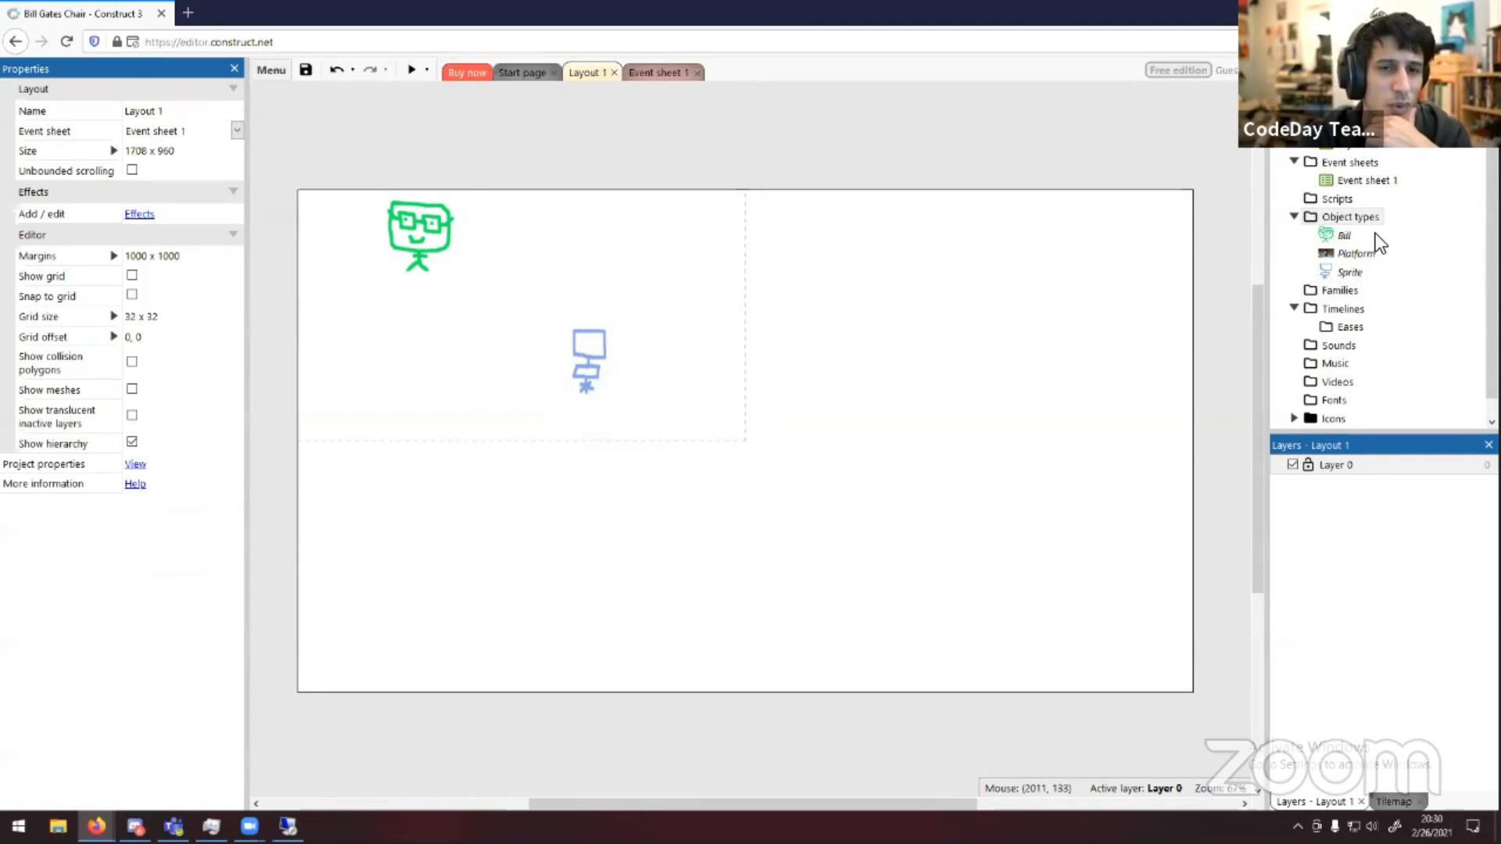
# Place a new Platform instance from the object types into the layout beneath the chair
pyautogui.moveTo(1366, 252); pyautogui.dragTo(623, 428)
pyautogui.click(684, 441)
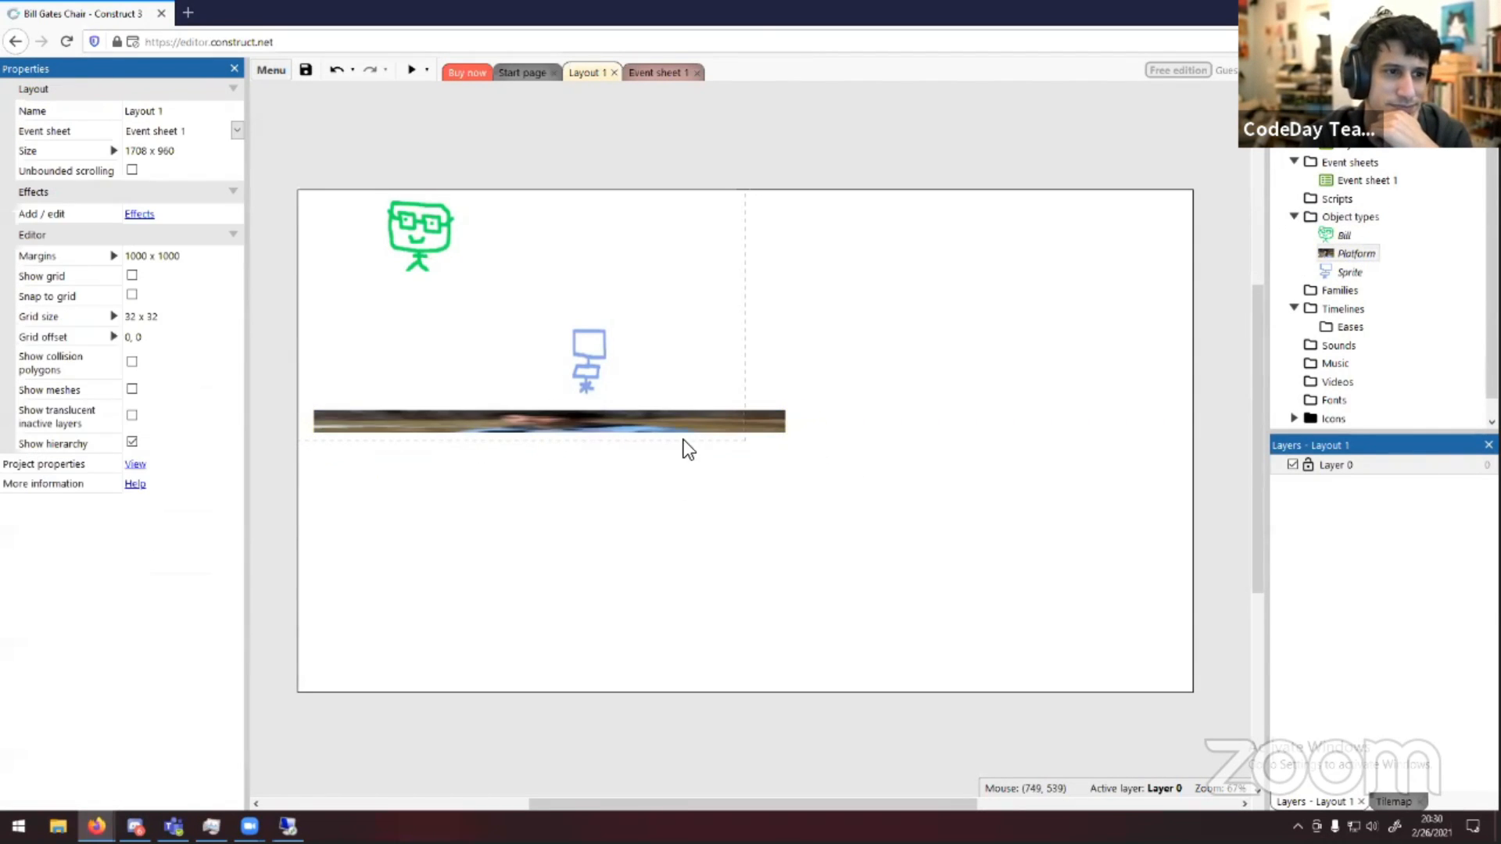
pyautogui.click(653, 421)
pyautogui.click(889, 569)
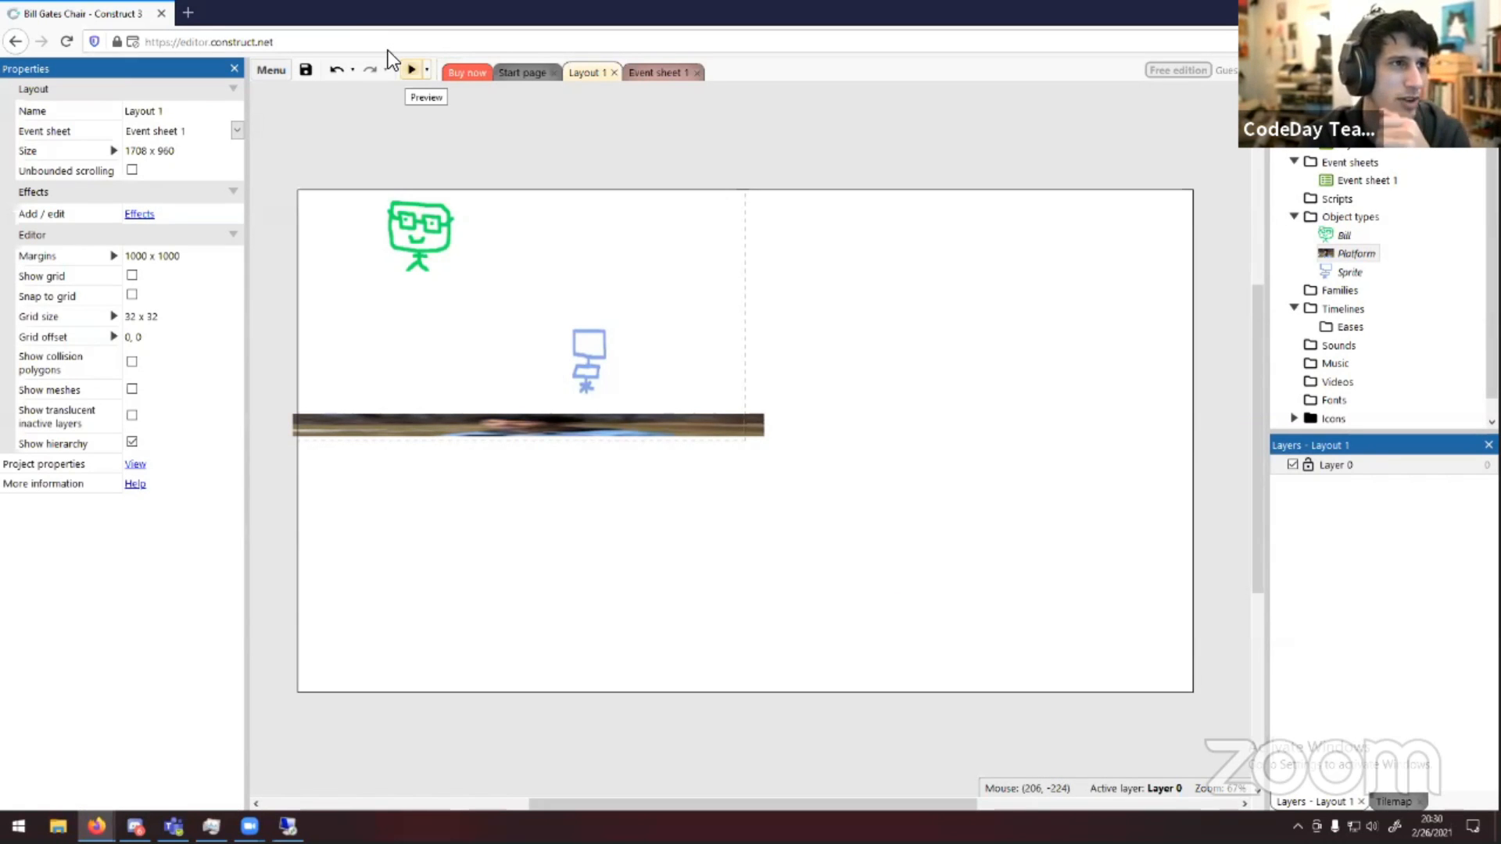
# Preview the layout and test Bill's walking and jumping onto the chair with the arrow keys
pyautogui.click(411, 70)
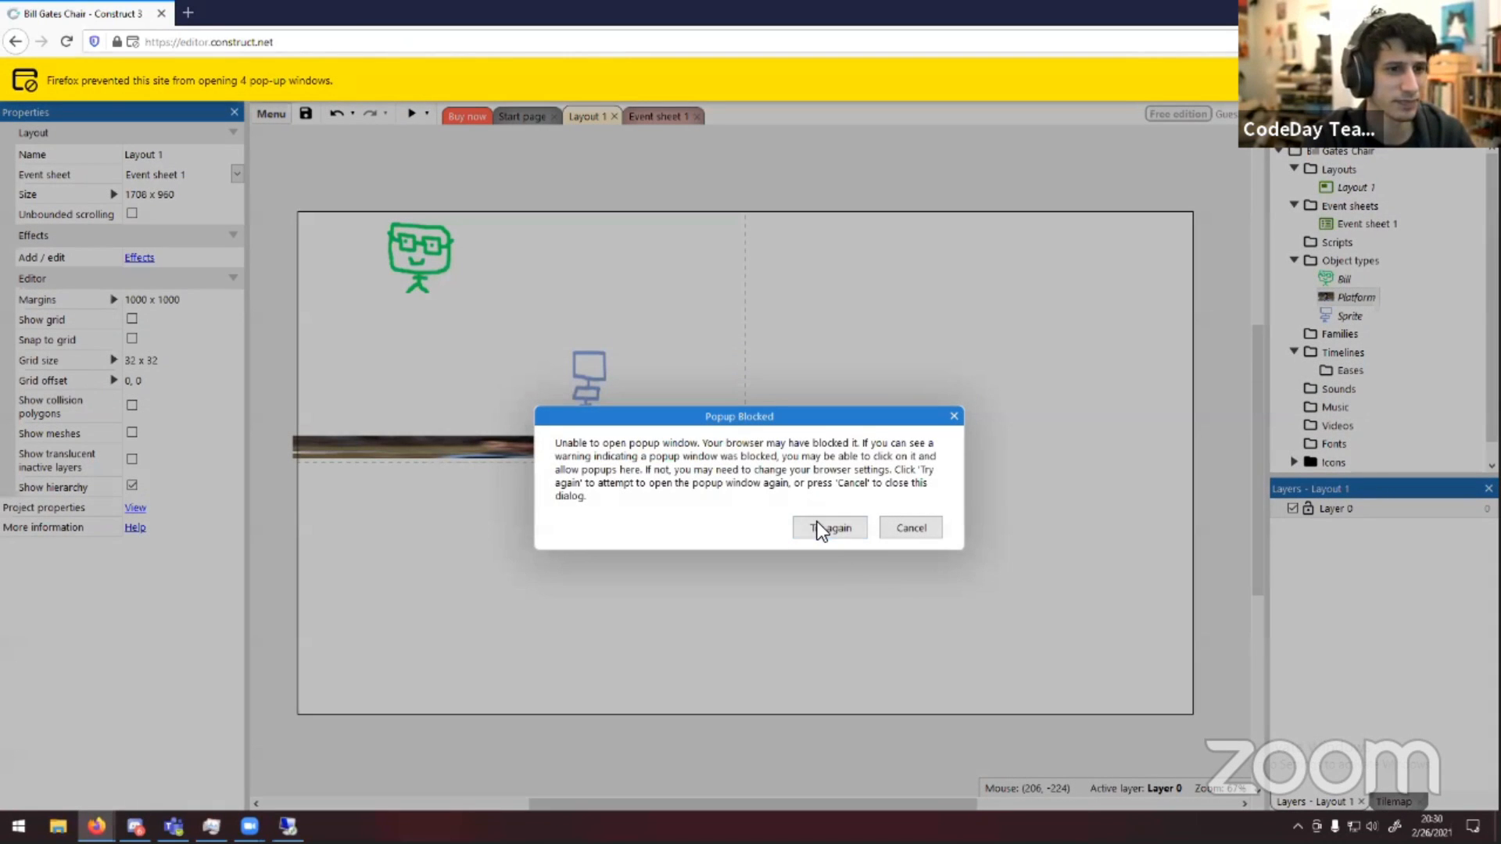
pyautogui.click(829, 528)
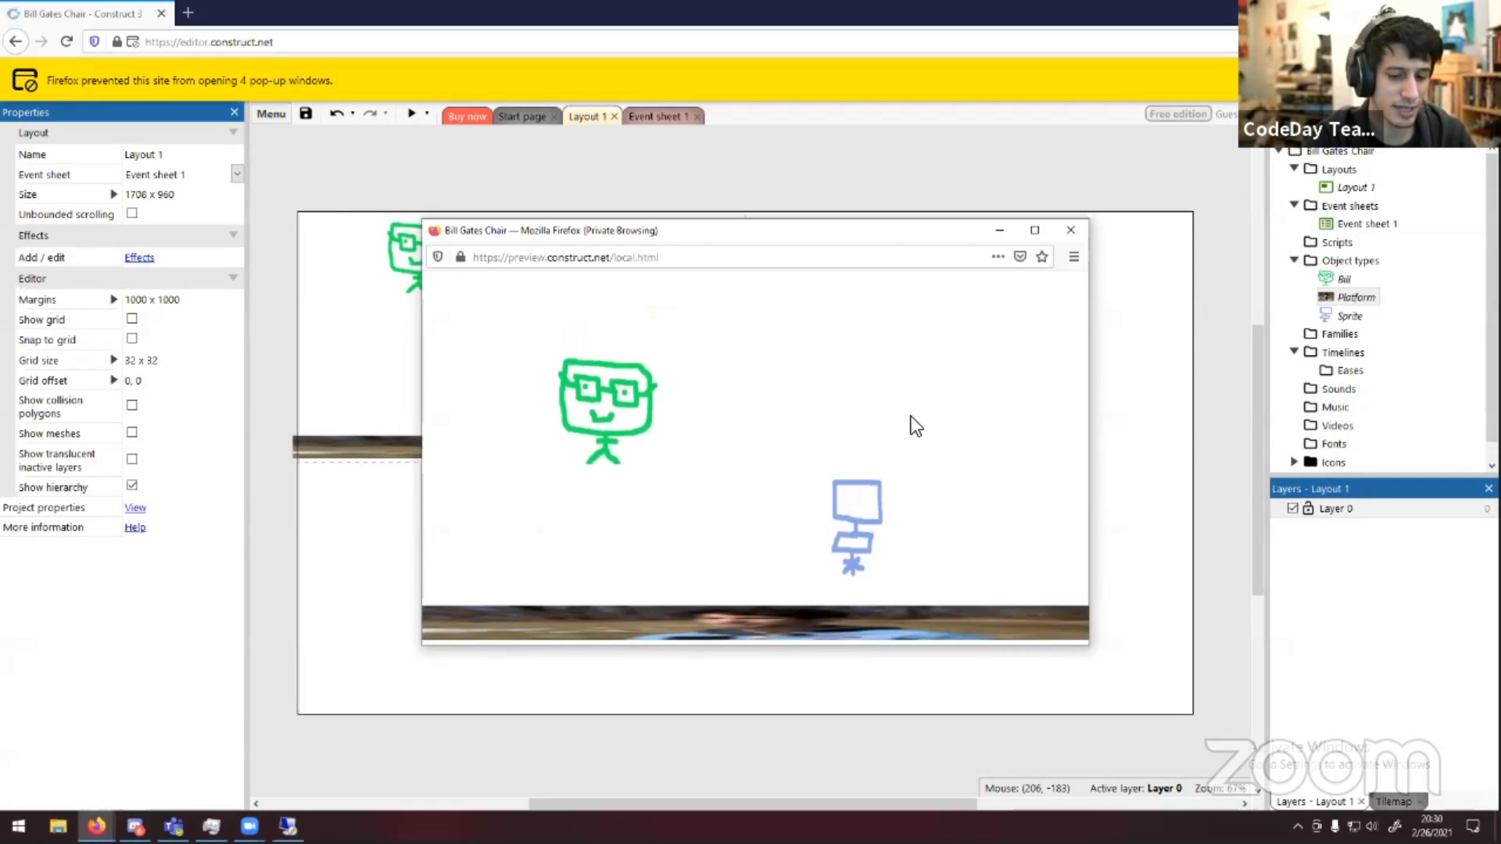
pyautogui.press('Up')
pyautogui.press('Left')
pyautogui.press('Right')
pyautogui.press('Up')
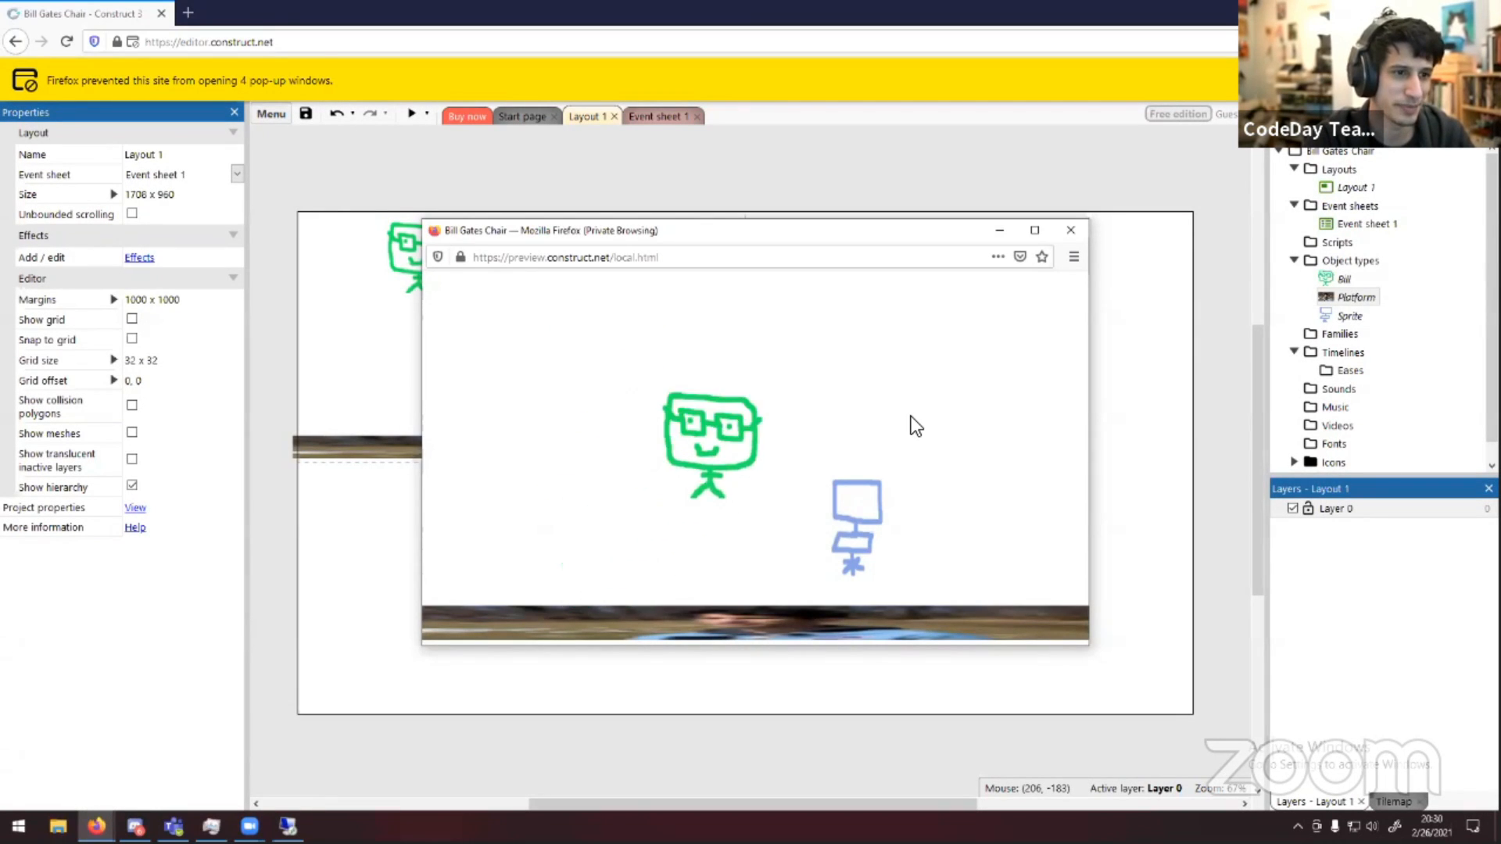
pyautogui.press('Left')
pyautogui.press('Up')
pyautogui.press('Right')
pyautogui.press('Up')
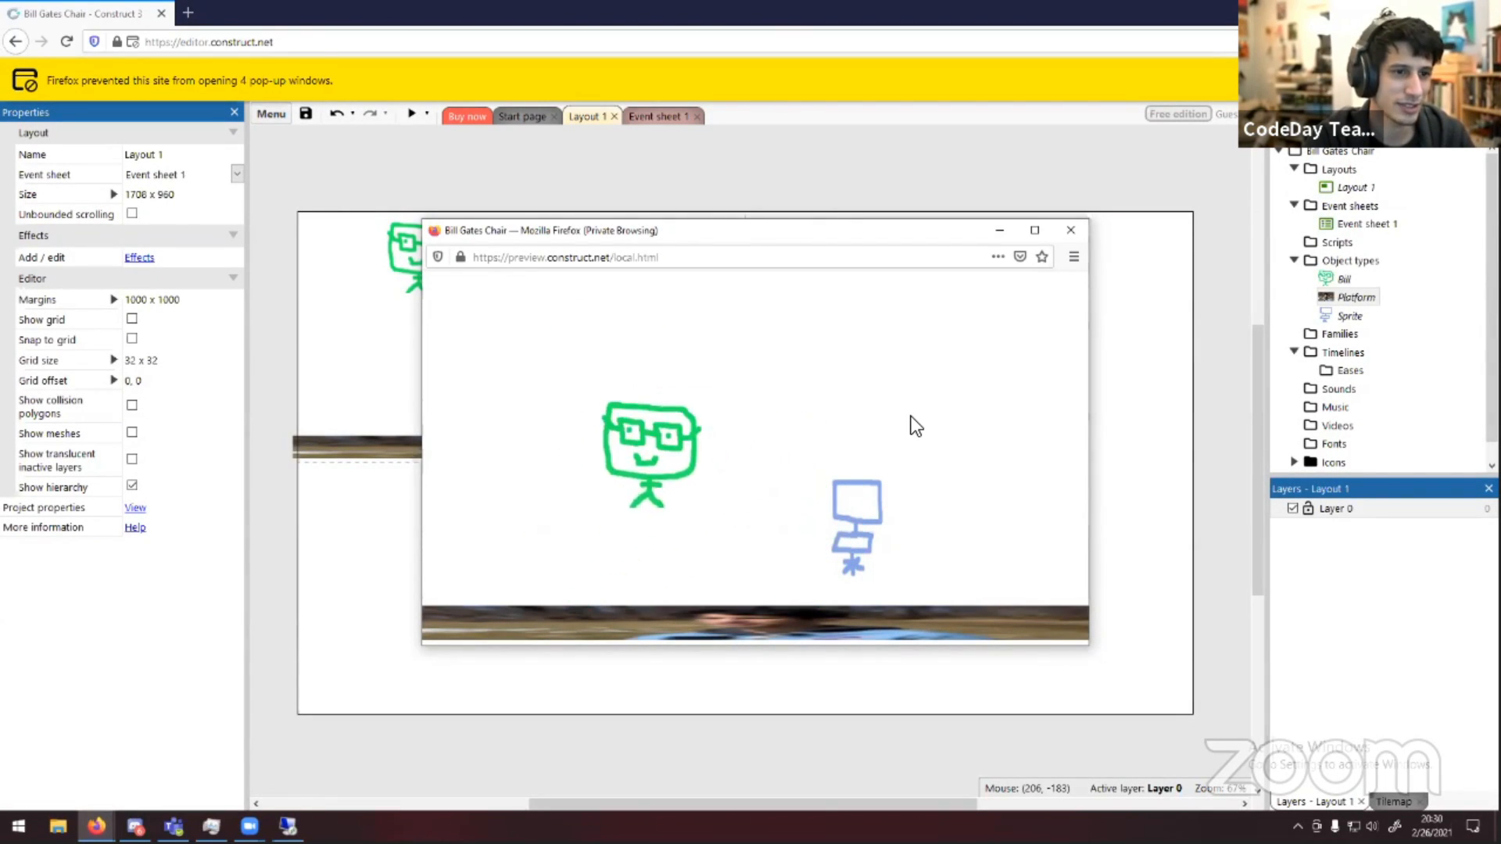
pyautogui.press('Left')
pyautogui.press('Up')
pyautogui.press('Right')
pyautogui.press('Up')
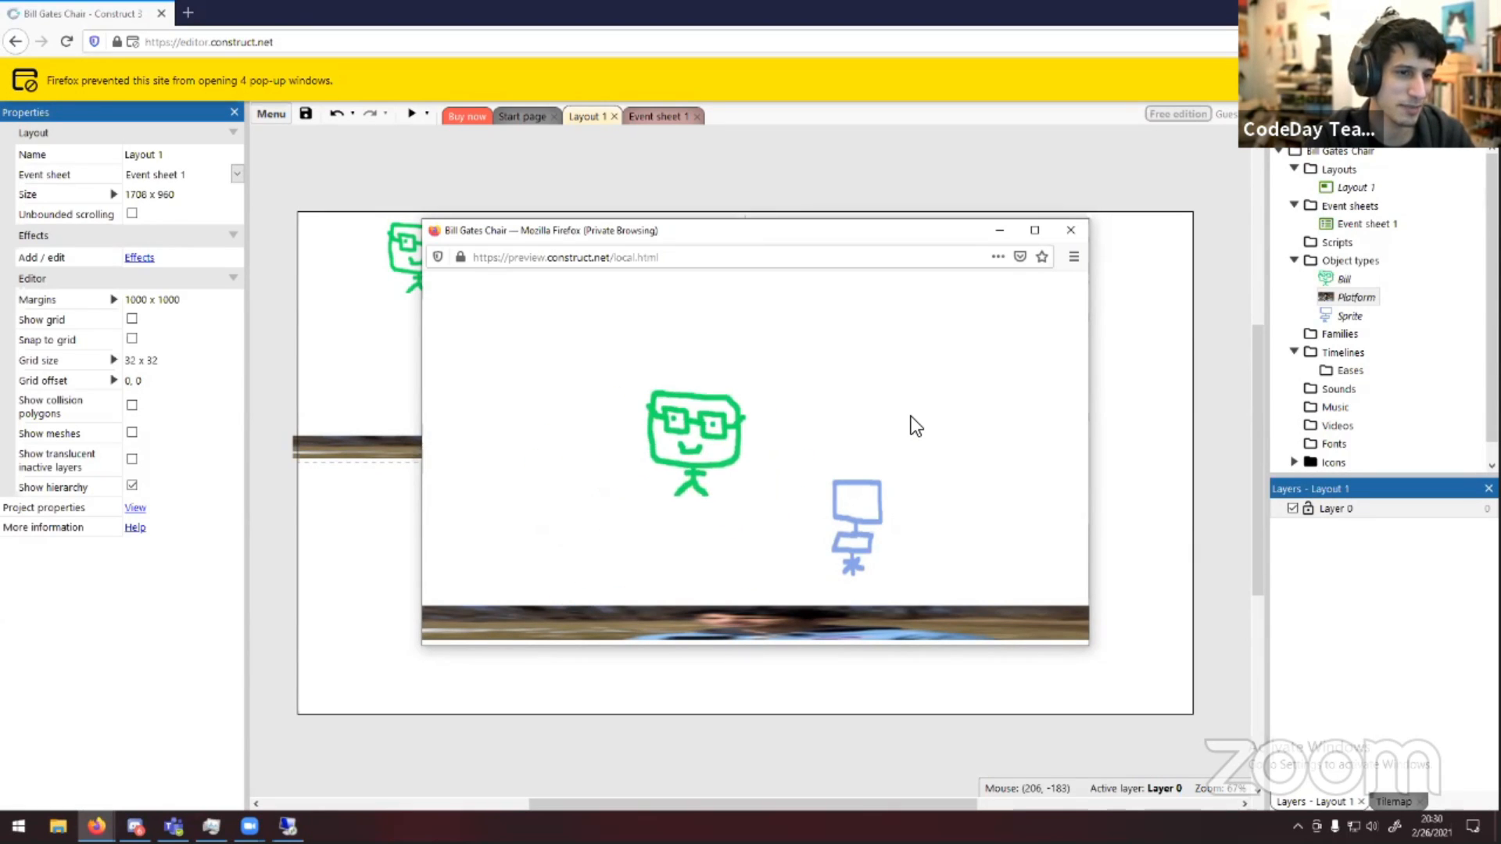
pyautogui.press('Up')
pyautogui.press('Right')
pyautogui.press('Left')
pyautogui.press('Up')
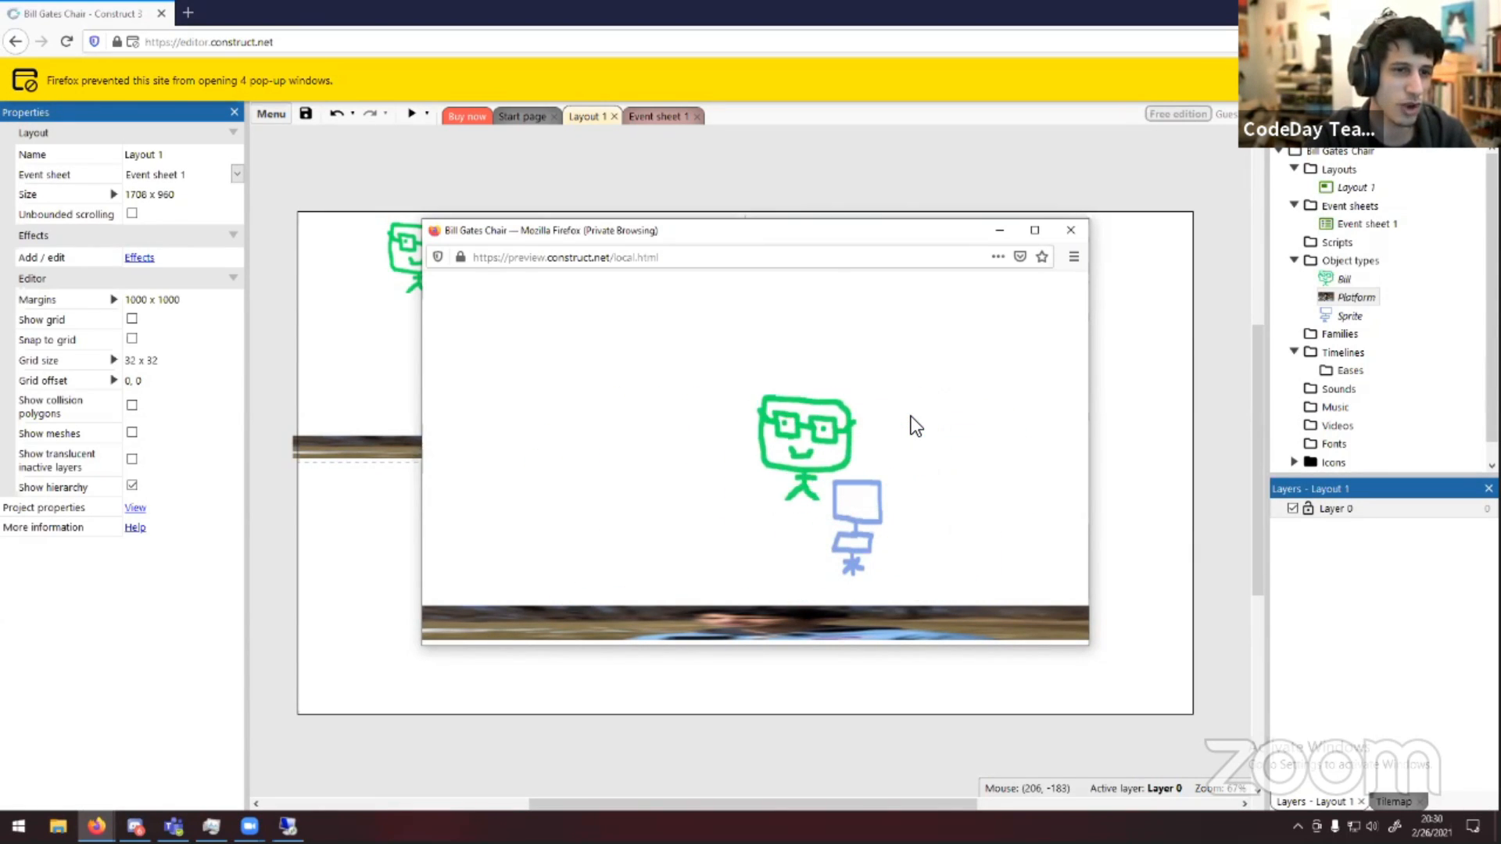
pyautogui.press('Right')
pyautogui.press('Up')
pyautogui.press('Left')
pyautogui.press('Up')
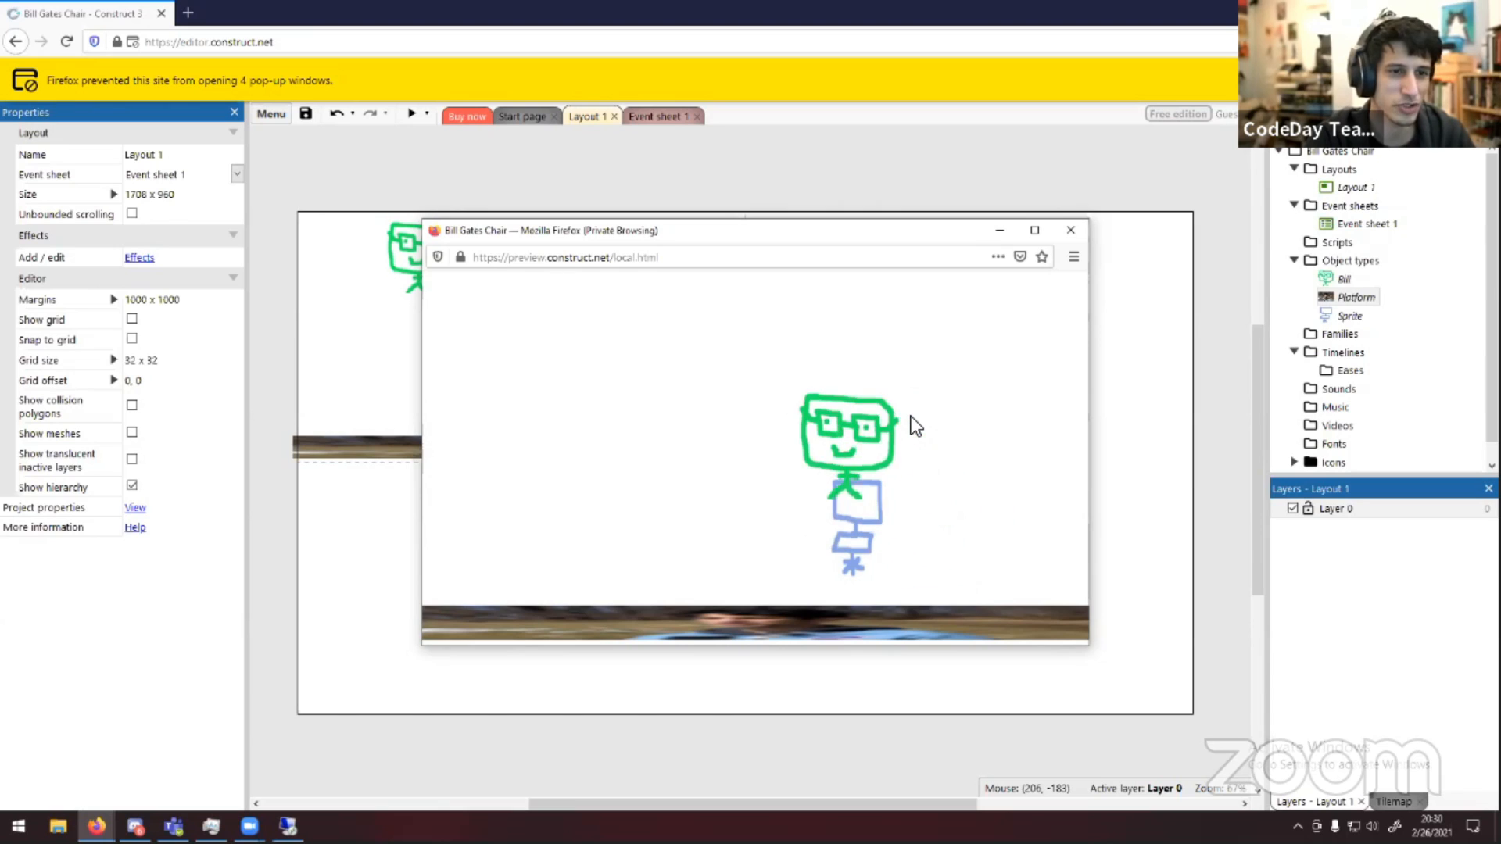
pyautogui.press('Up')
pyautogui.press('Right')
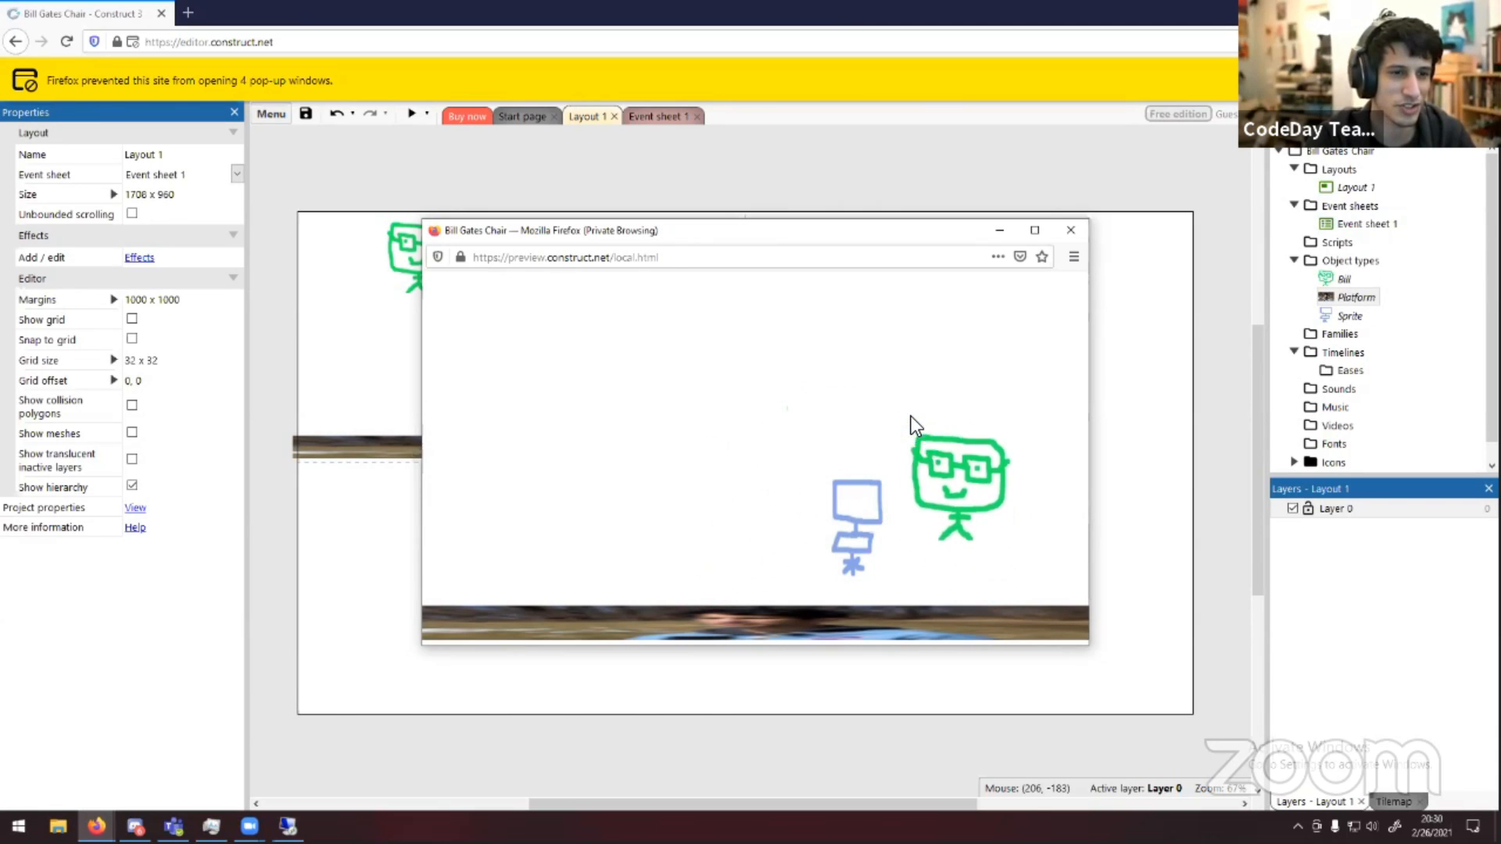
pyautogui.press('Left')
pyautogui.press('Left')
pyautogui.press('Right')
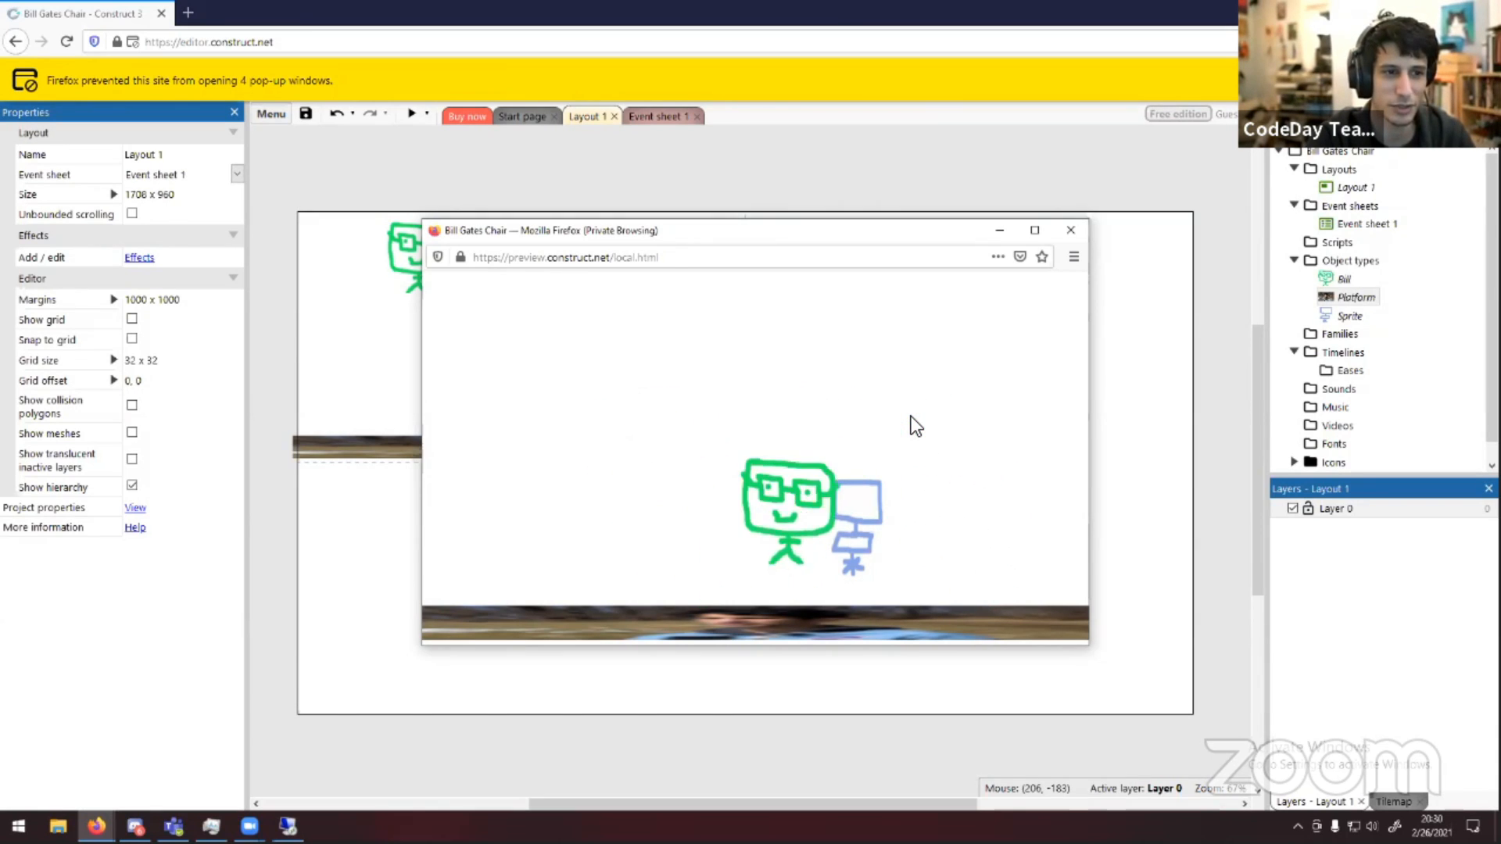
# Keep testing Bill's walking and jumping onto the chair with the arrow keys, then close the preview window
pyautogui.press('Up')
pyautogui.press('Left')
pyautogui.press('Right')
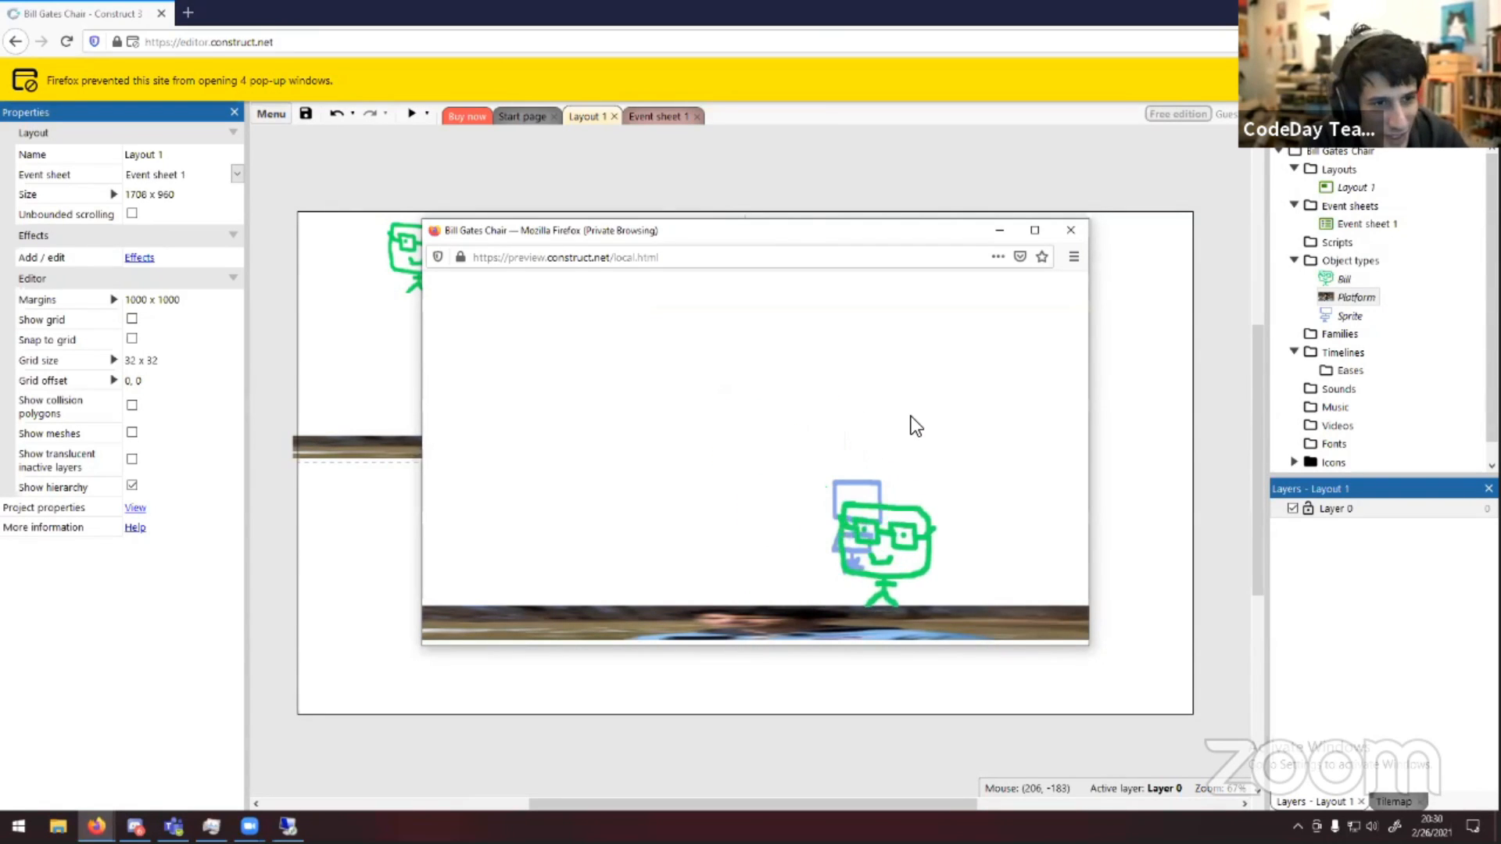
pyautogui.press('Up')
pyautogui.press('Left')
pyautogui.press('Right')
pyautogui.press('Up')
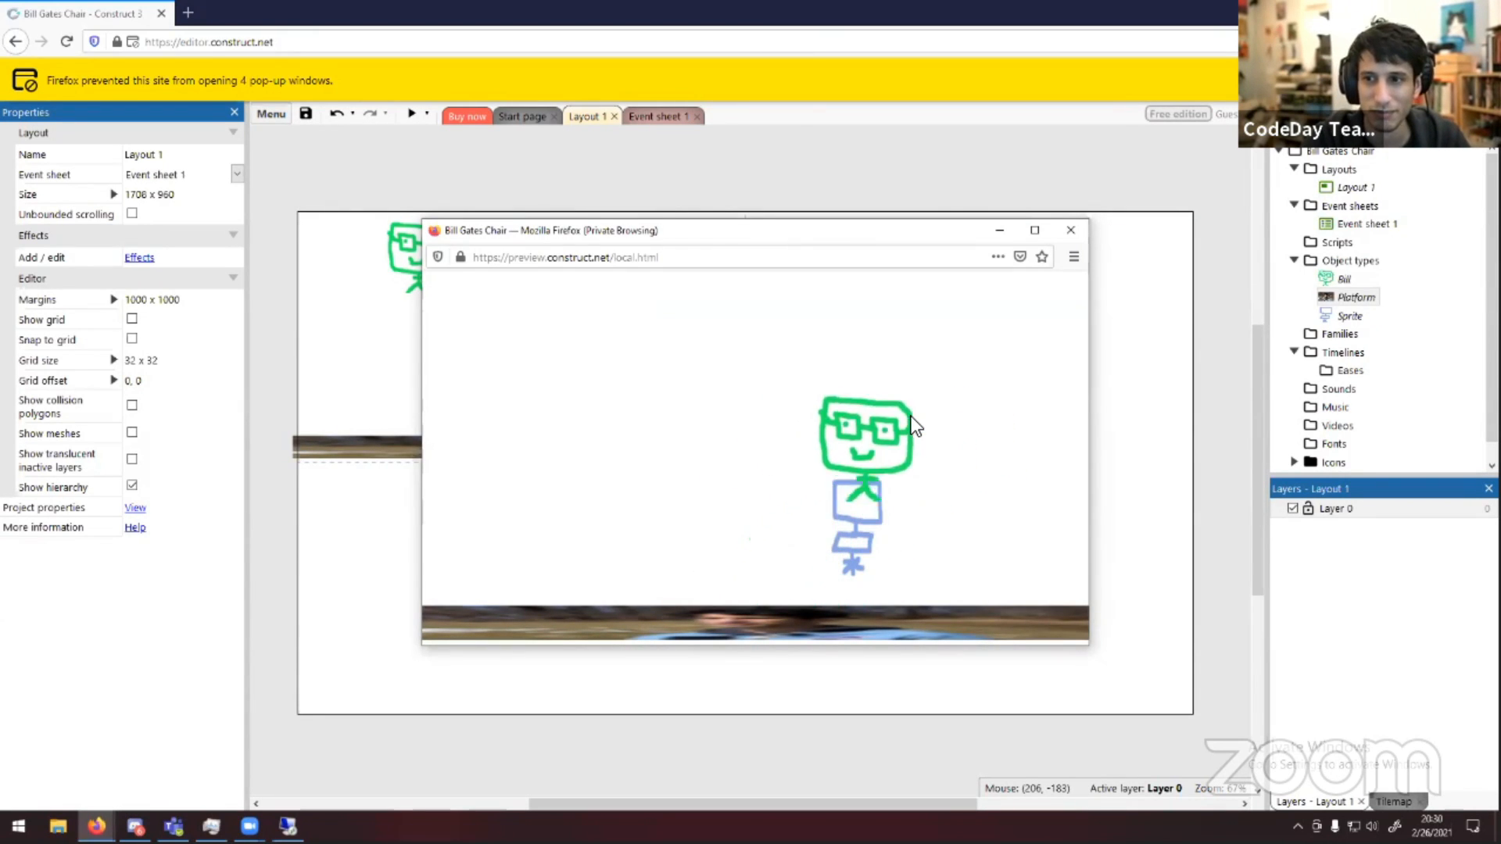
pyautogui.press('Left')
pyautogui.press('Right')
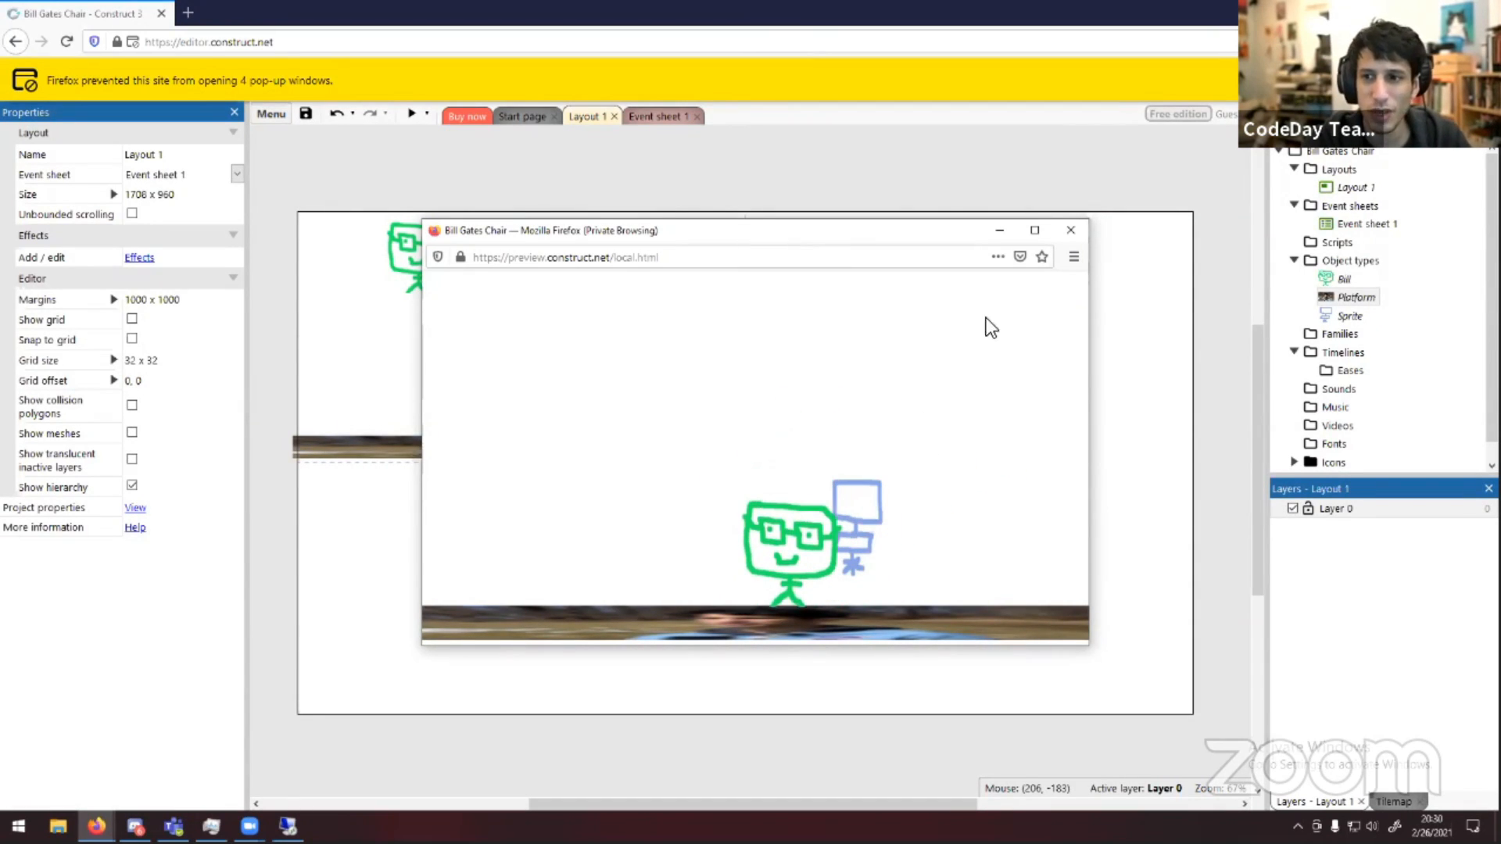
pyautogui.click(1070, 231)
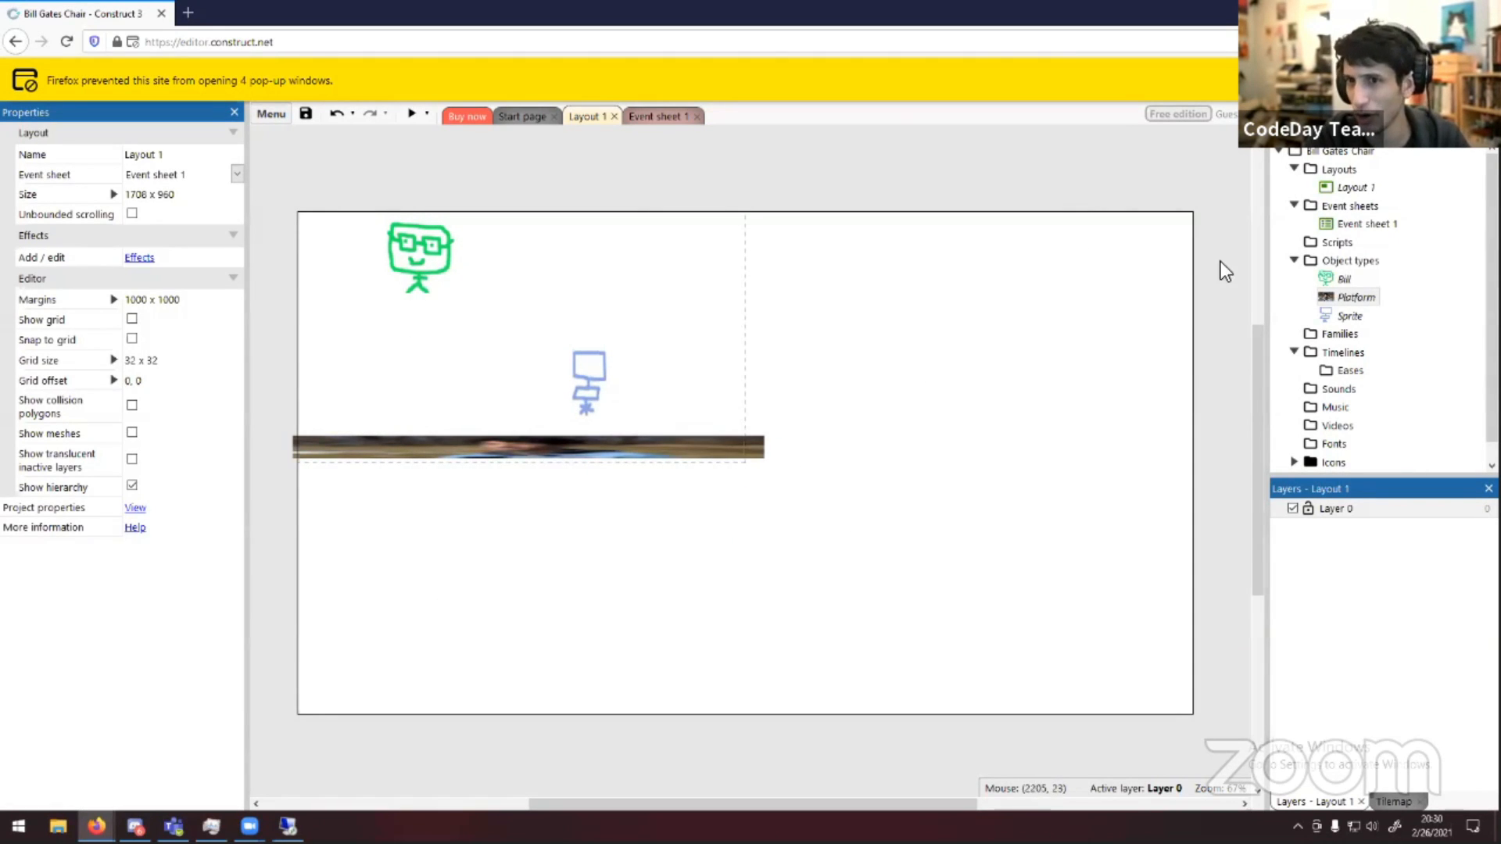
# Delete the platform, chair and Bill instances from the layout
pyautogui.click(650, 450)
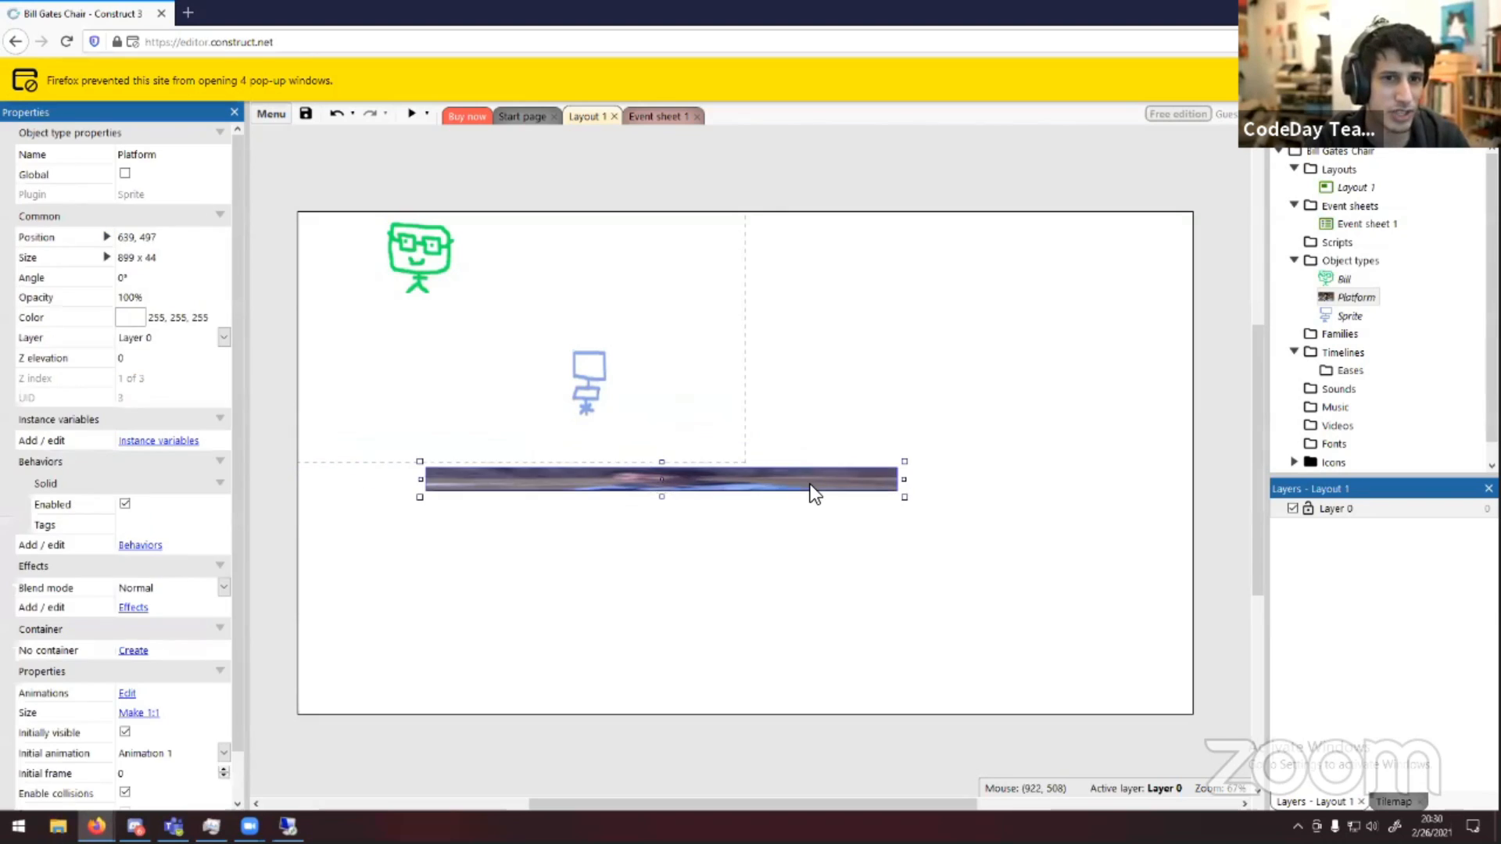
pyautogui.press('Delete')
pyautogui.click(583, 394)
pyautogui.press('Delete')
pyautogui.click(411, 228)
pyautogui.press('Delete')
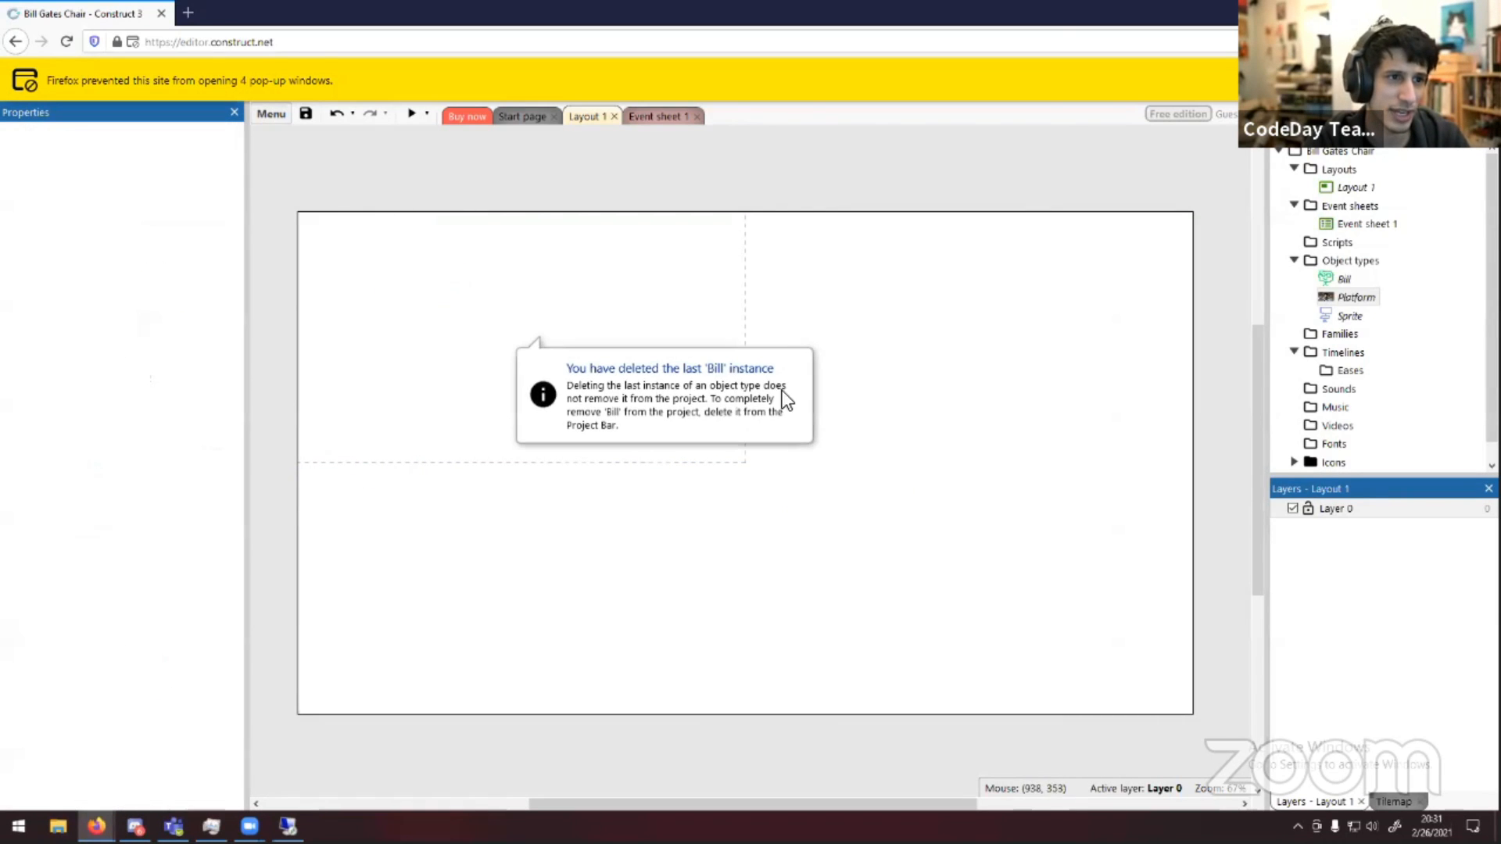
# Place new Platform, Bill and Sprite chair instances from the object types into the layout, with Bill and chair above the platform
pyautogui.moveTo(759, 199); pyautogui.dragTo(436, 492)
pyautogui.moveTo(1101, 462); pyautogui.dragTo(936, 497, button='middle')
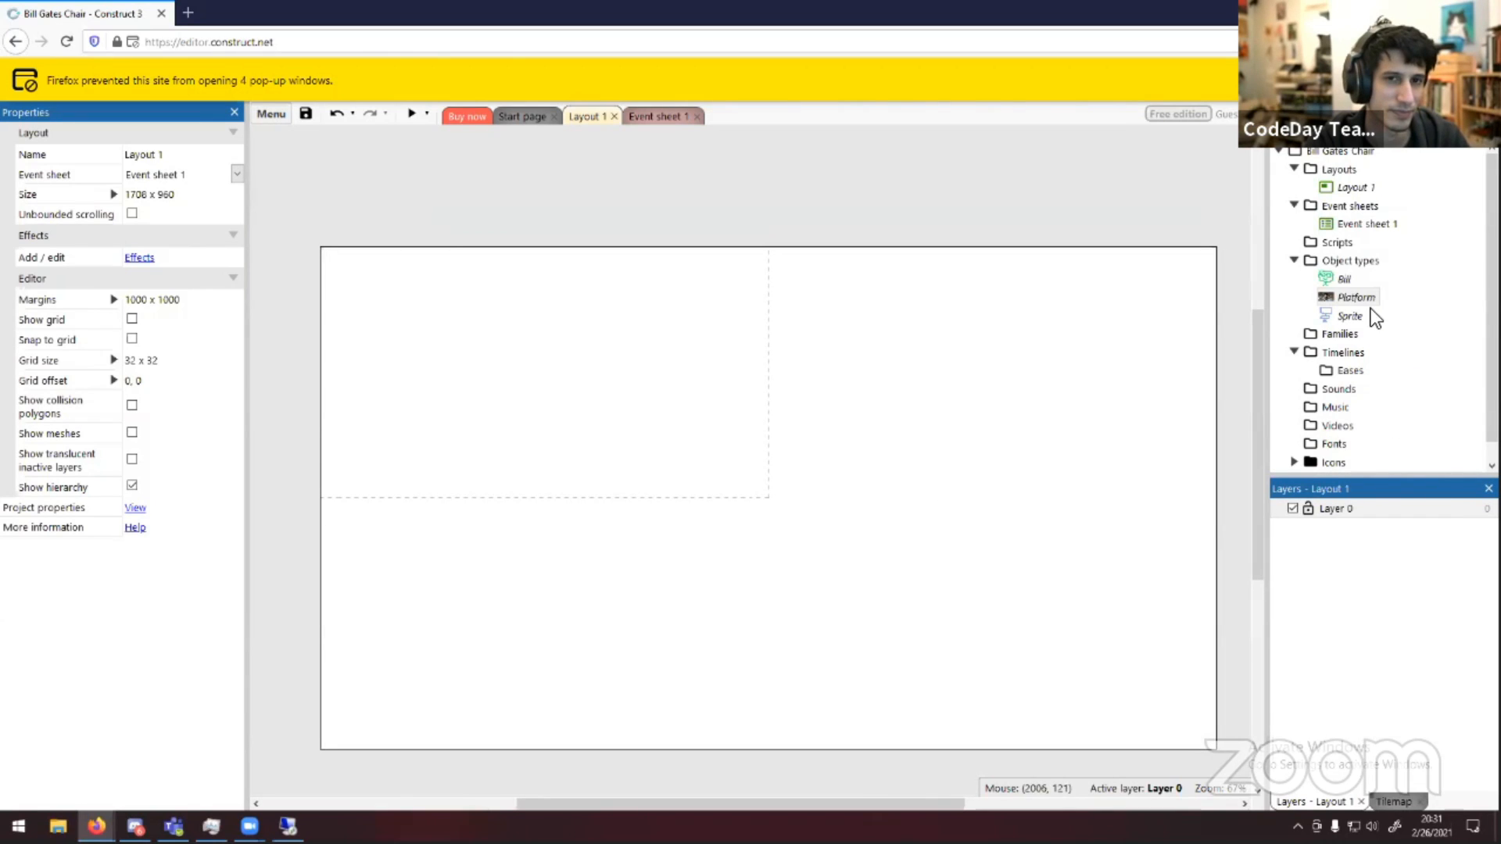
pyautogui.moveTo(292, 538); pyautogui.dragTo(813, 226)
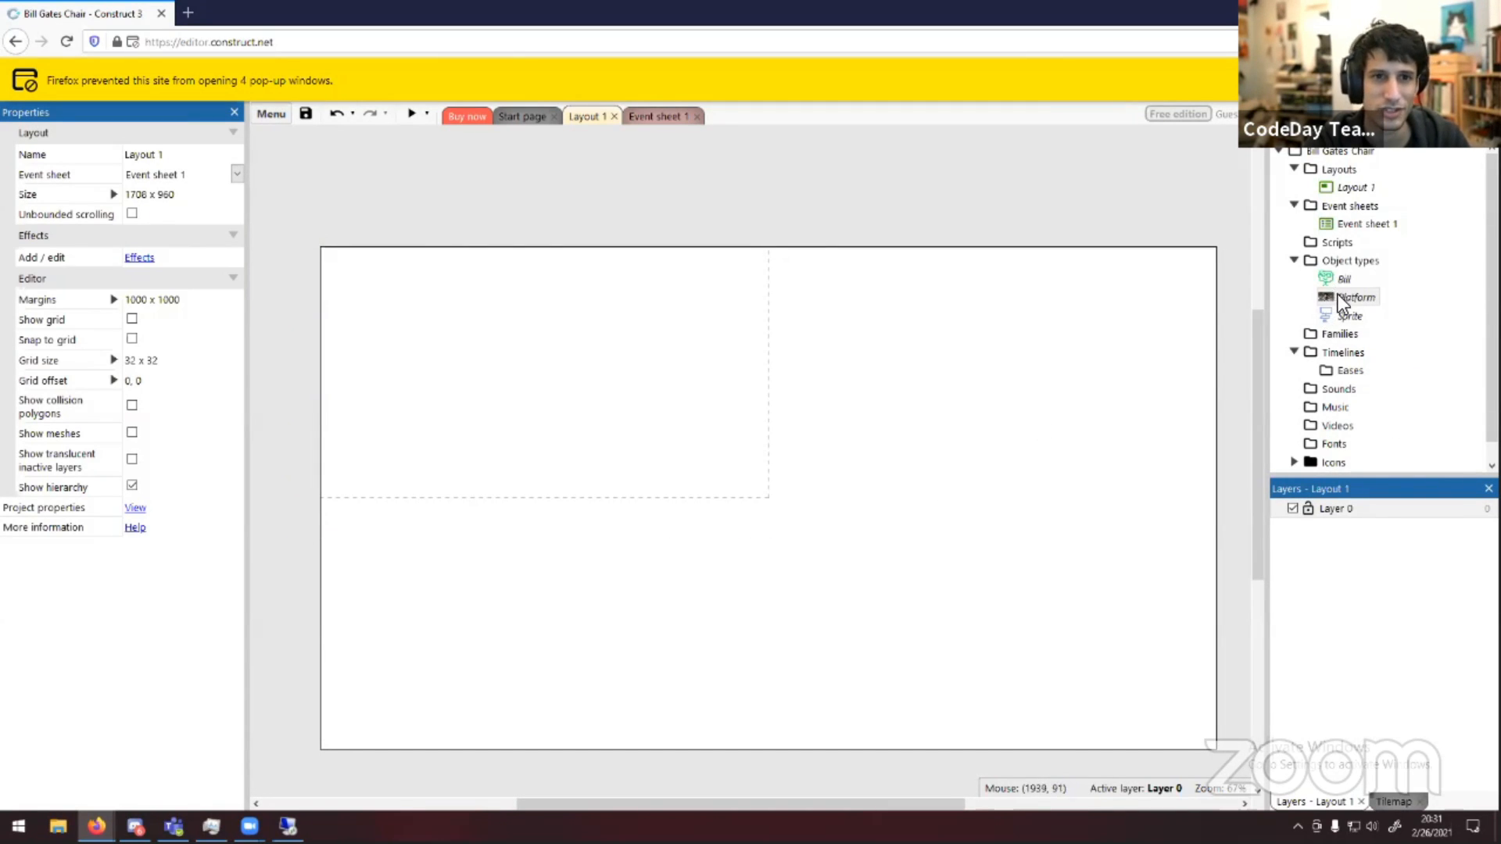
pyautogui.moveTo(1338, 296); pyautogui.dragTo(649, 478)
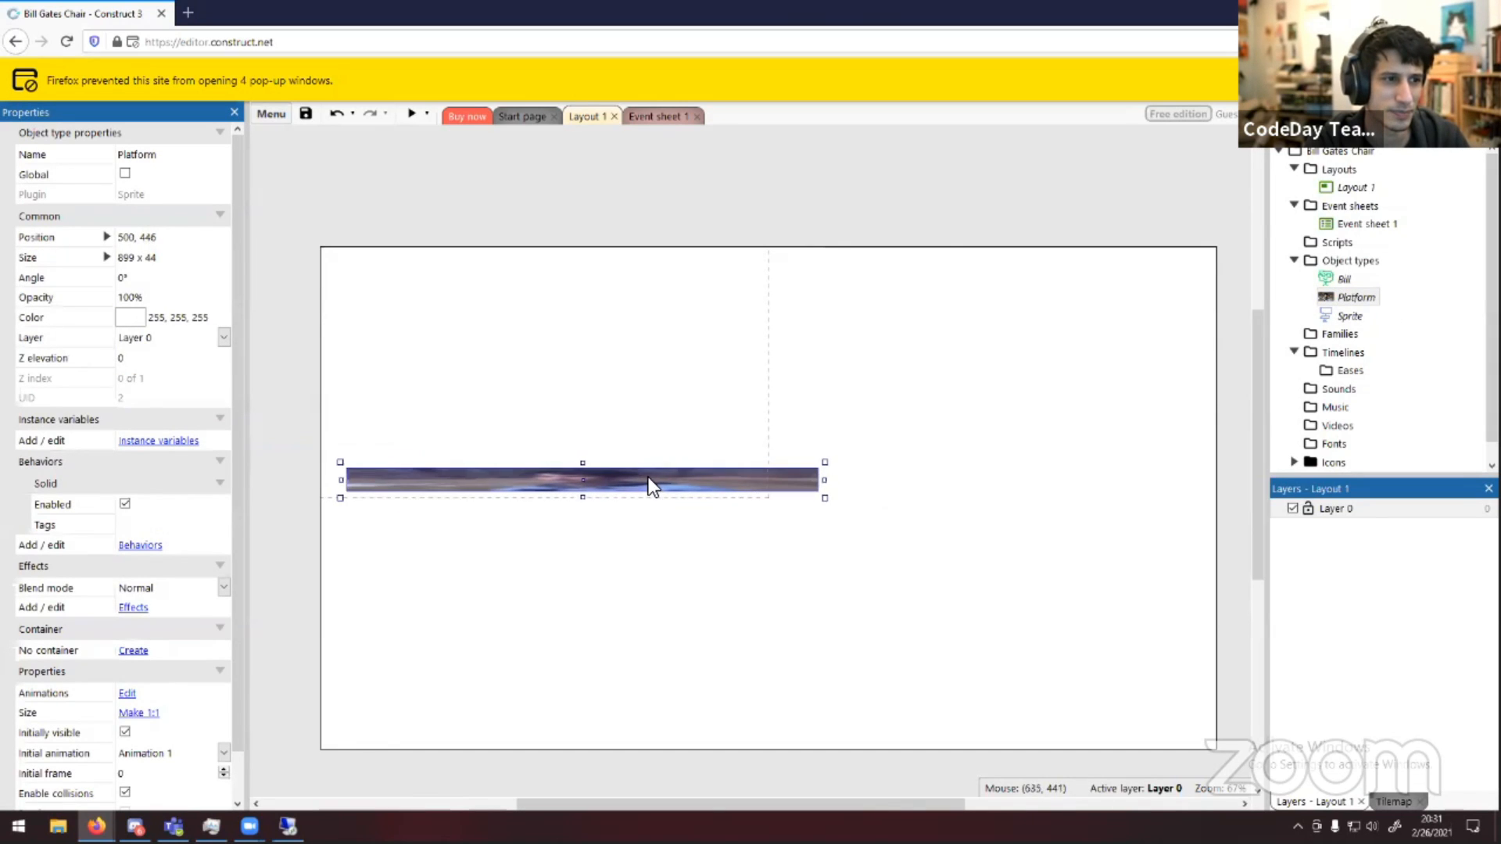
pyautogui.moveTo(1338, 279); pyautogui.dragTo(399, 381)
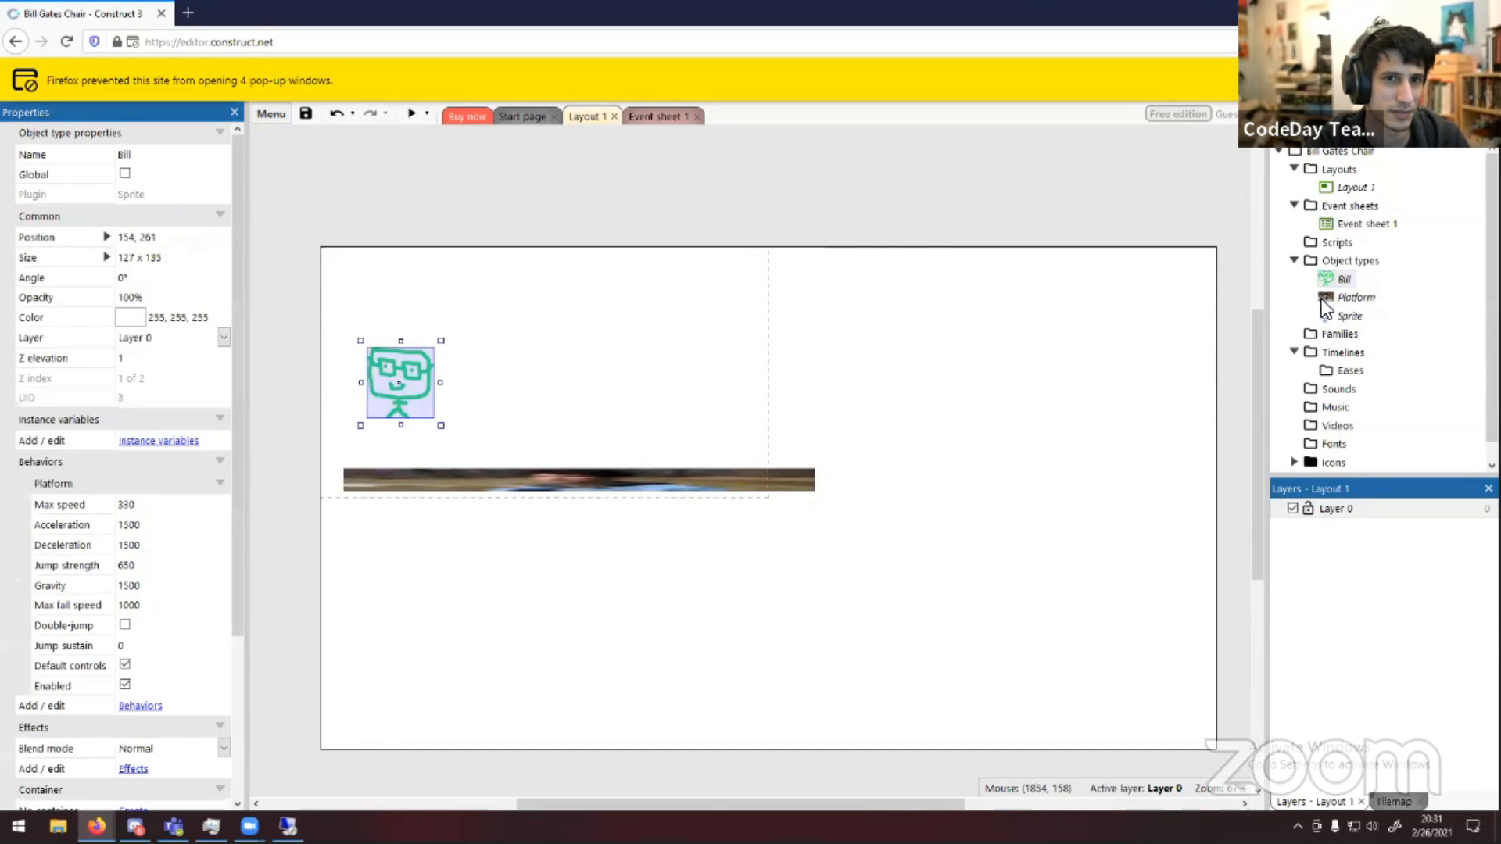
pyautogui.moveTo(1346, 316); pyautogui.dragTo(579, 432)
pyautogui.click(682, 416)
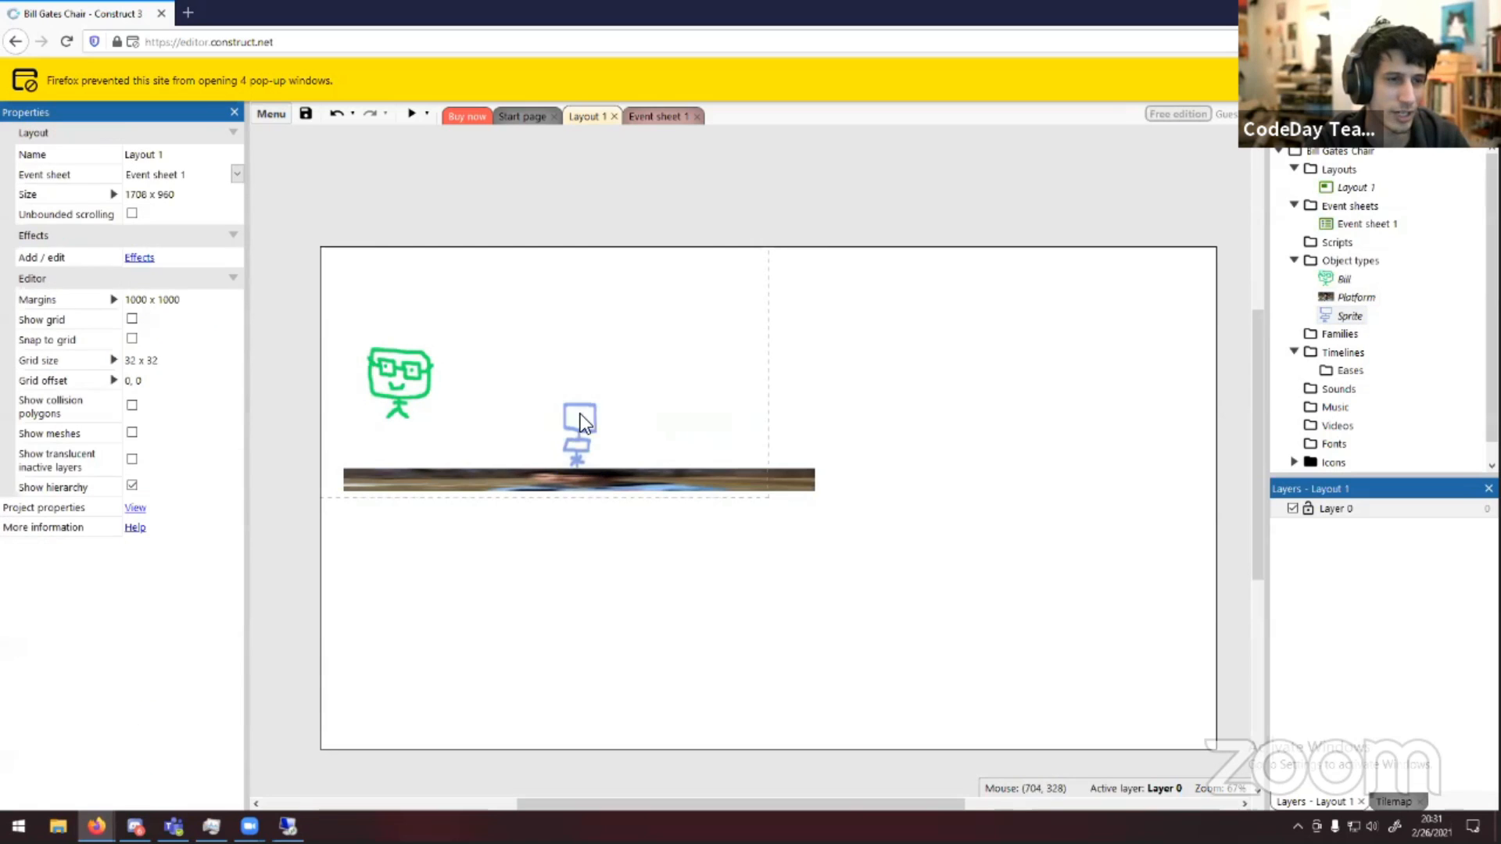
# Preview the layout, retrying the blocked popup, and close the preview window
pyautogui.click(412, 114)
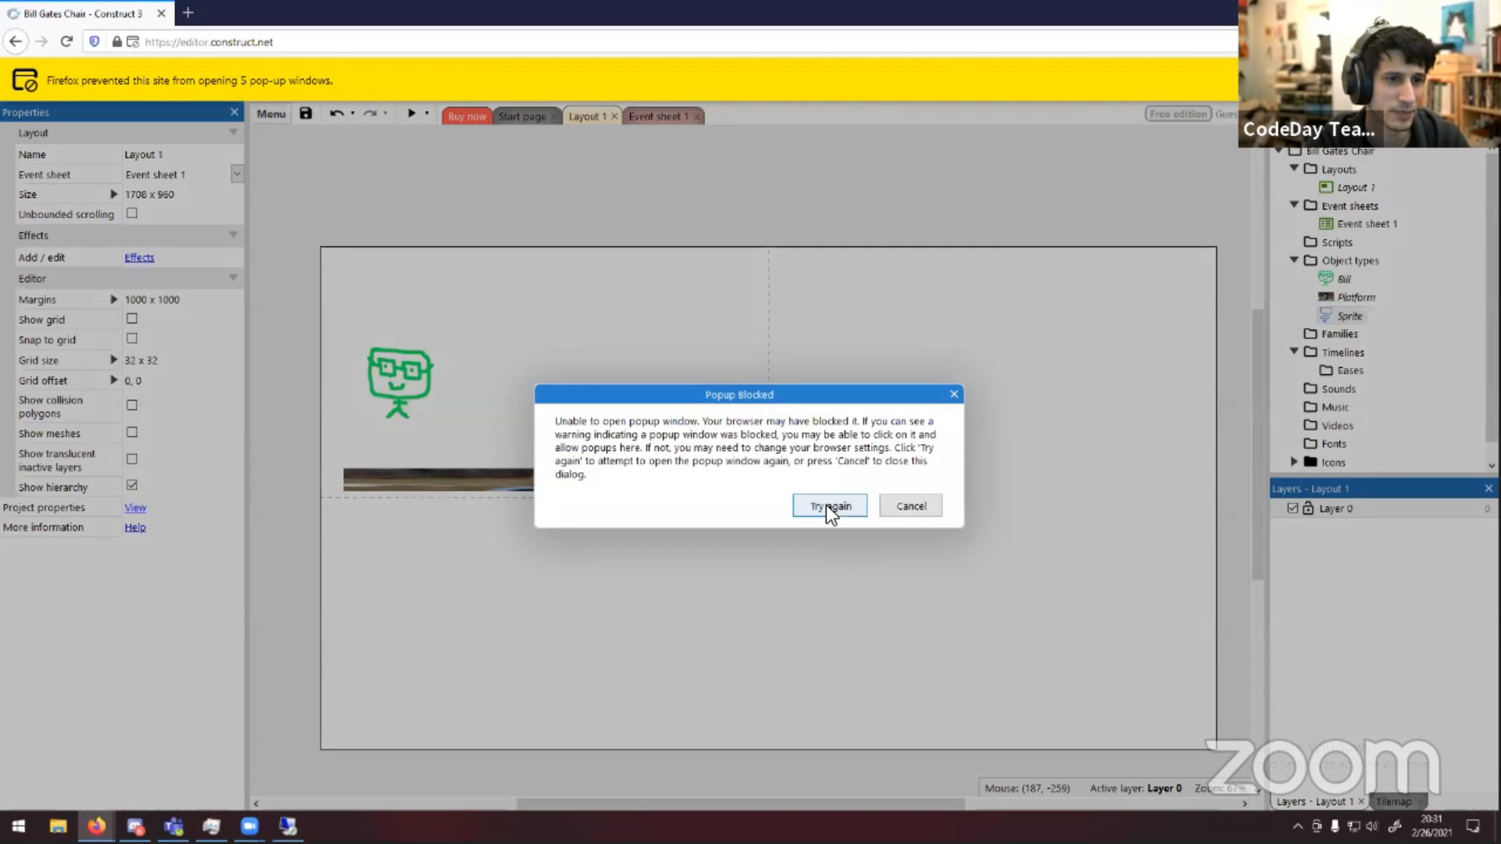
pyautogui.click(827, 505)
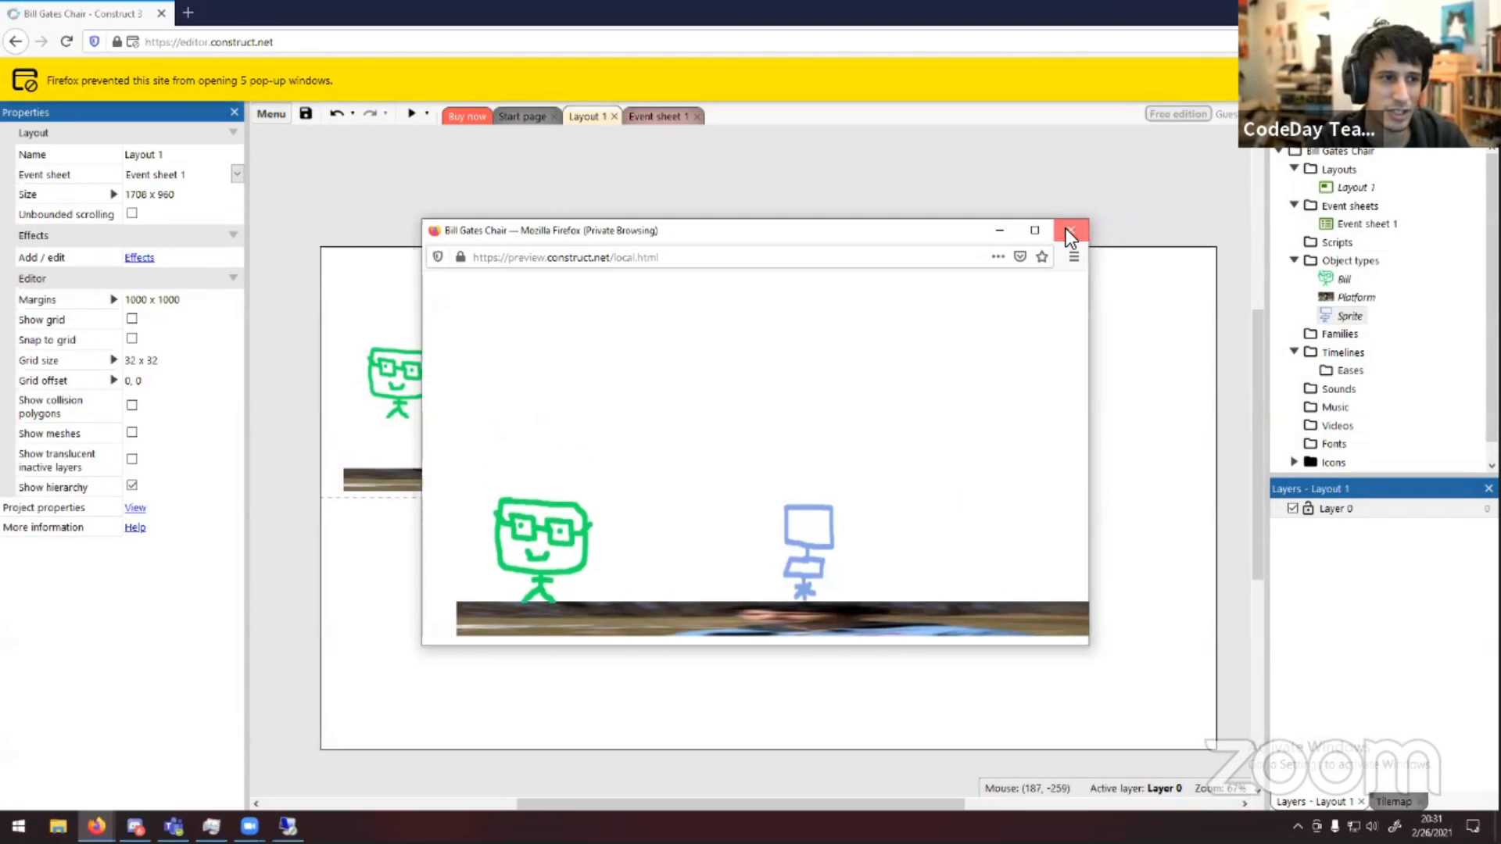
pyautogui.click(1070, 231)
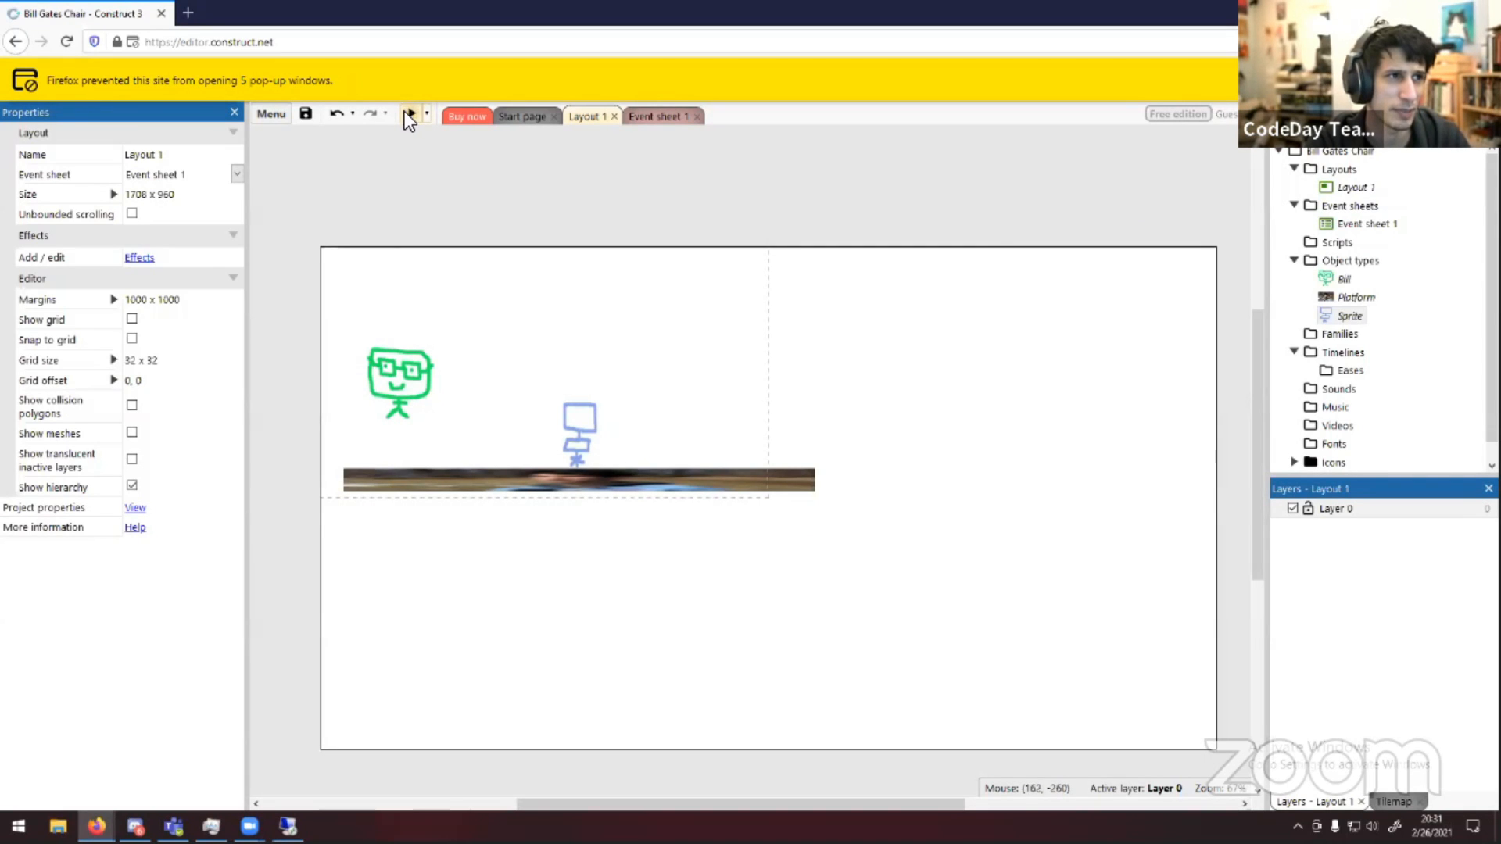
# Preview the layout again and test Bill jumping onto and off the chair with the arrow keys, then close it
pyautogui.click(408, 114)
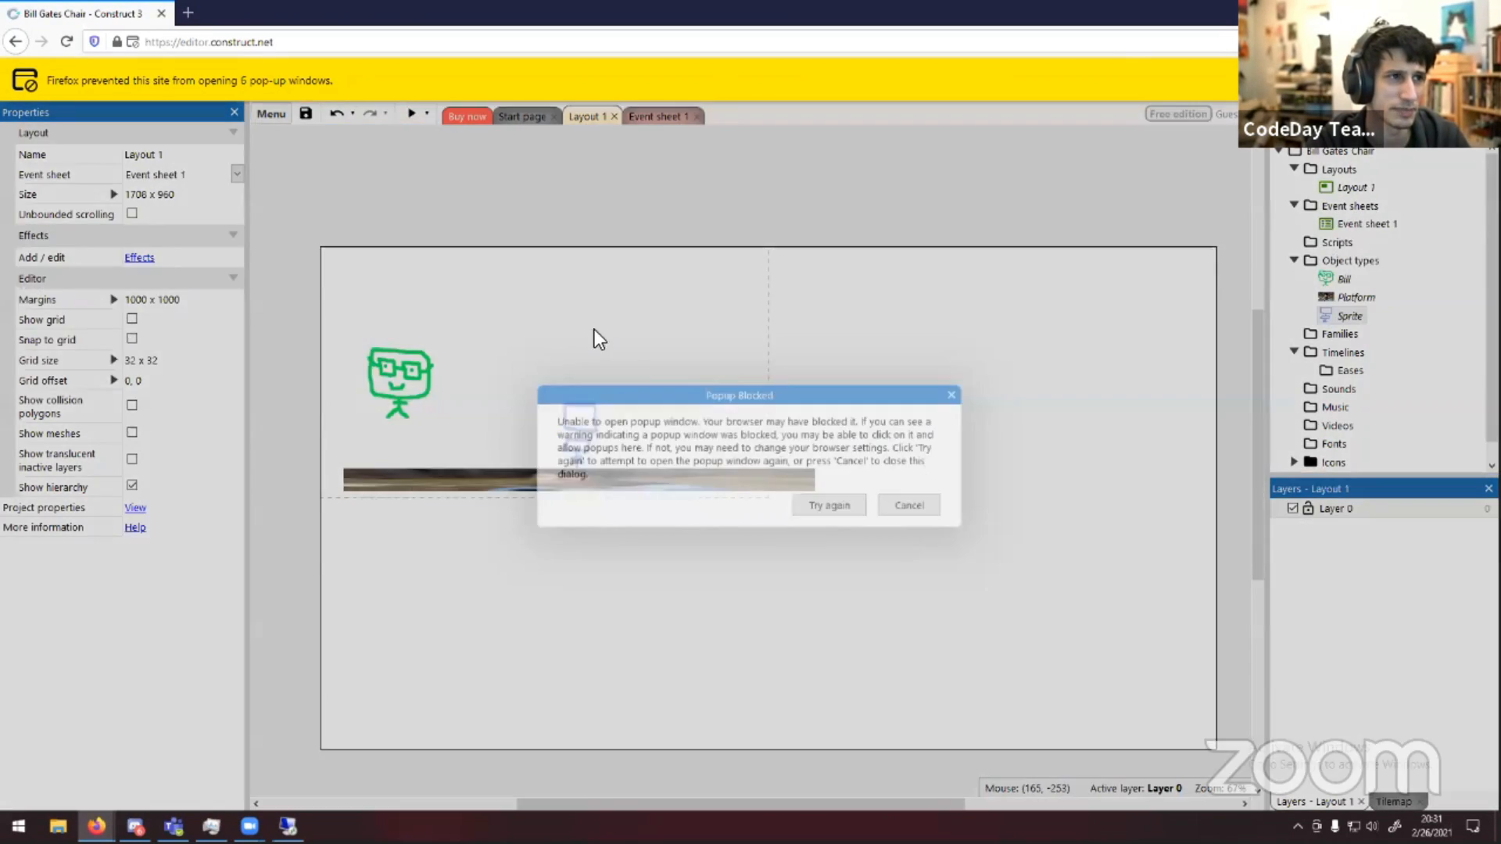
pyautogui.click(832, 506)
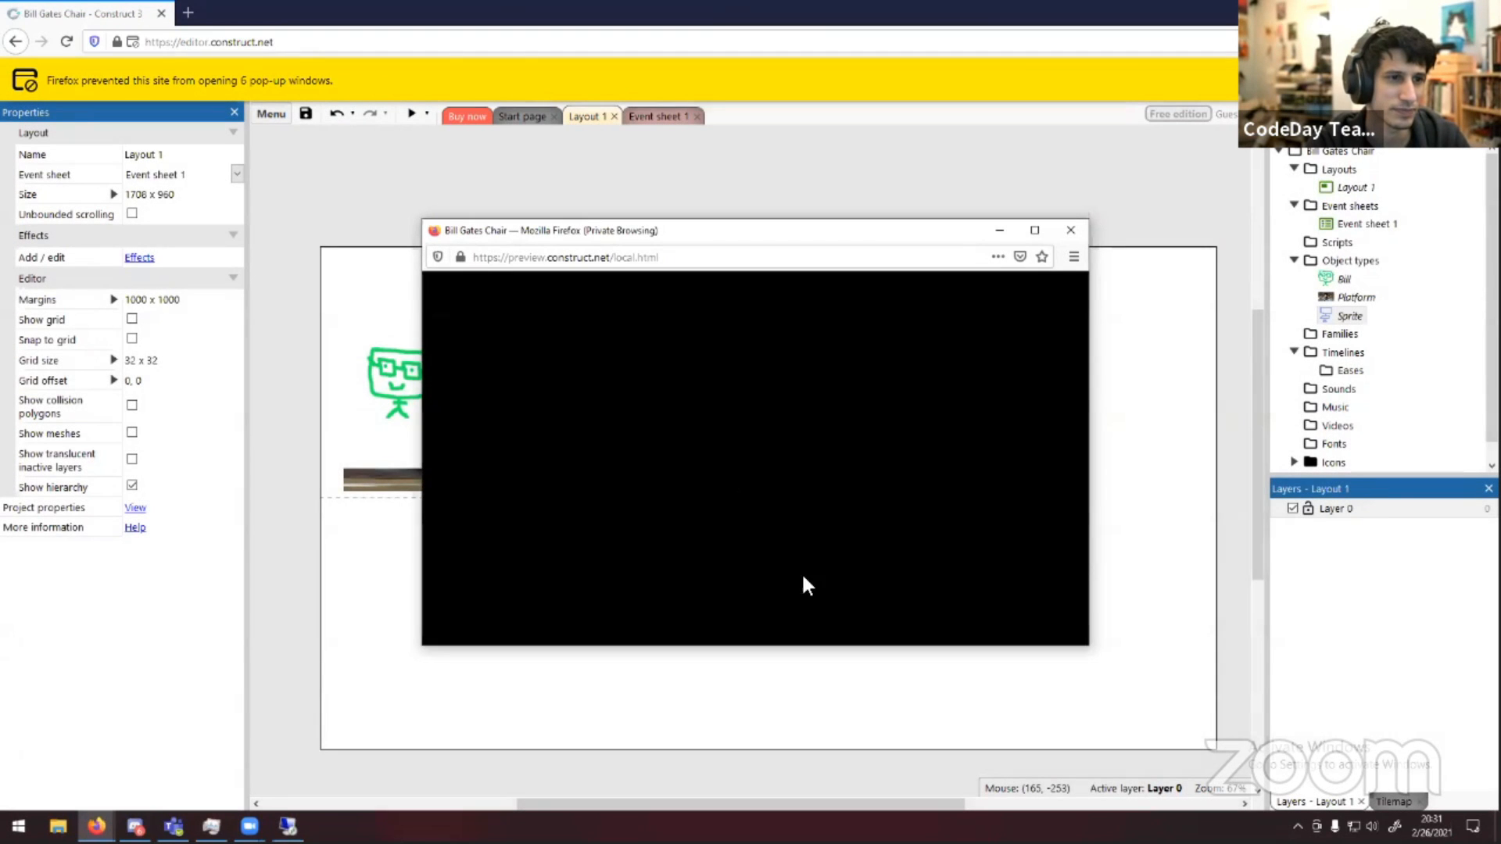
pyautogui.press('Right')
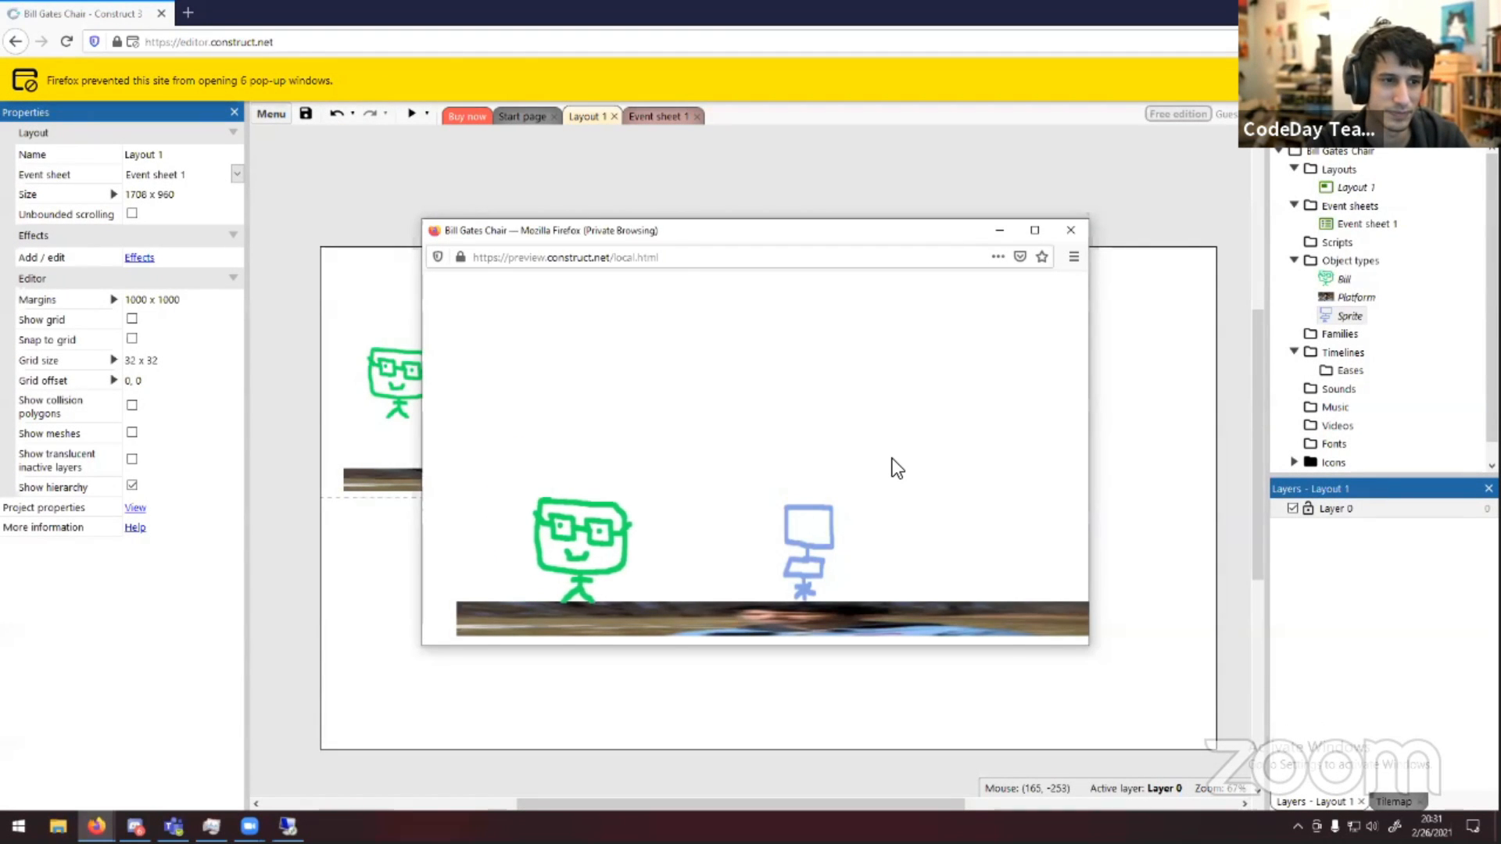
pyautogui.press('Up')
pyautogui.press('Left')
pyautogui.press('Up')
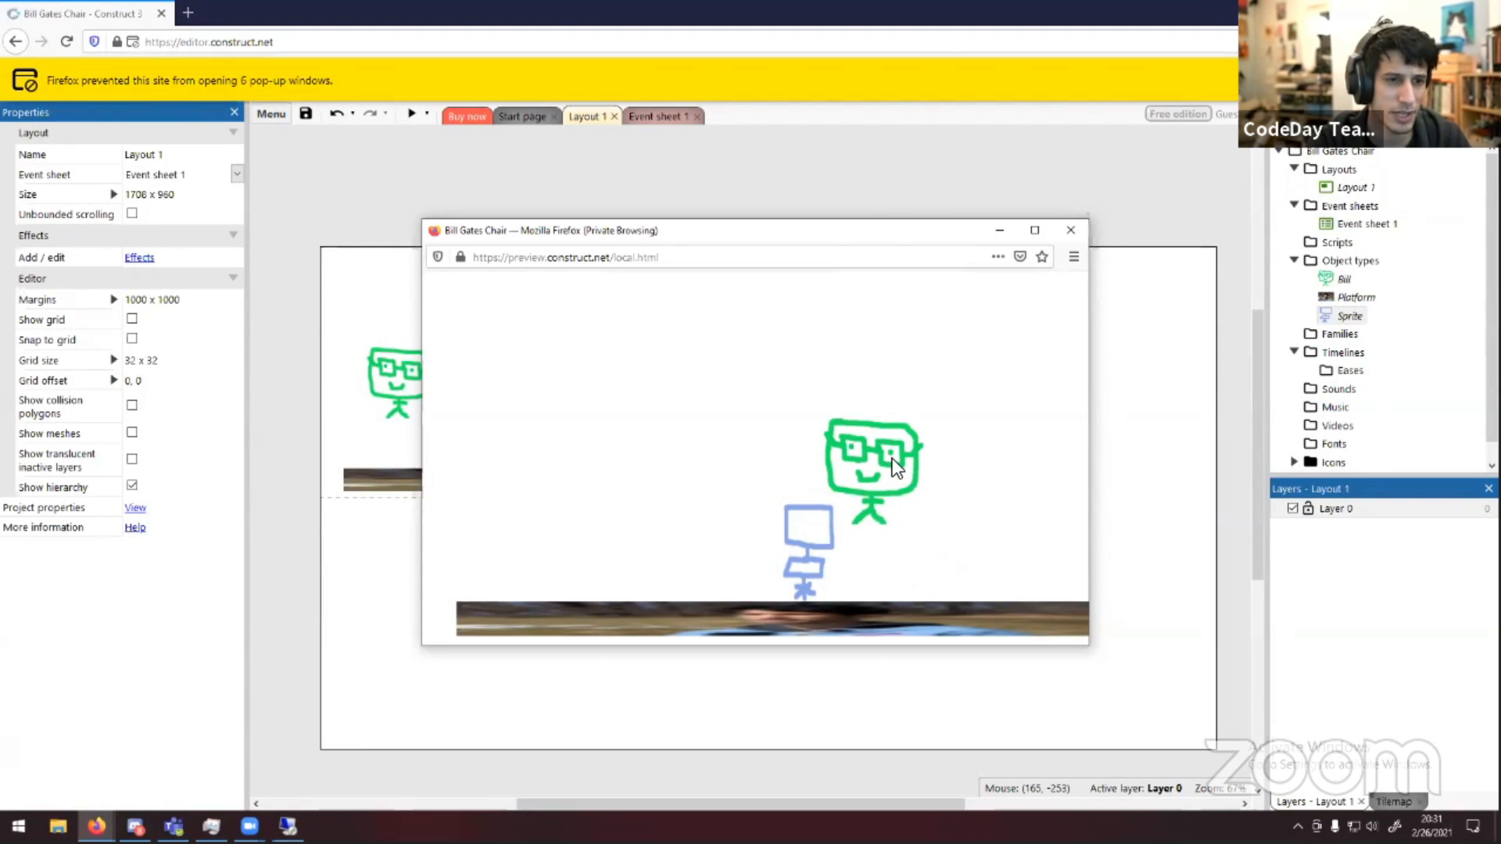
pyautogui.press('Right')
pyautogui.press('Up')
pyautogui.press('Left')
pyautogui.press('Up')
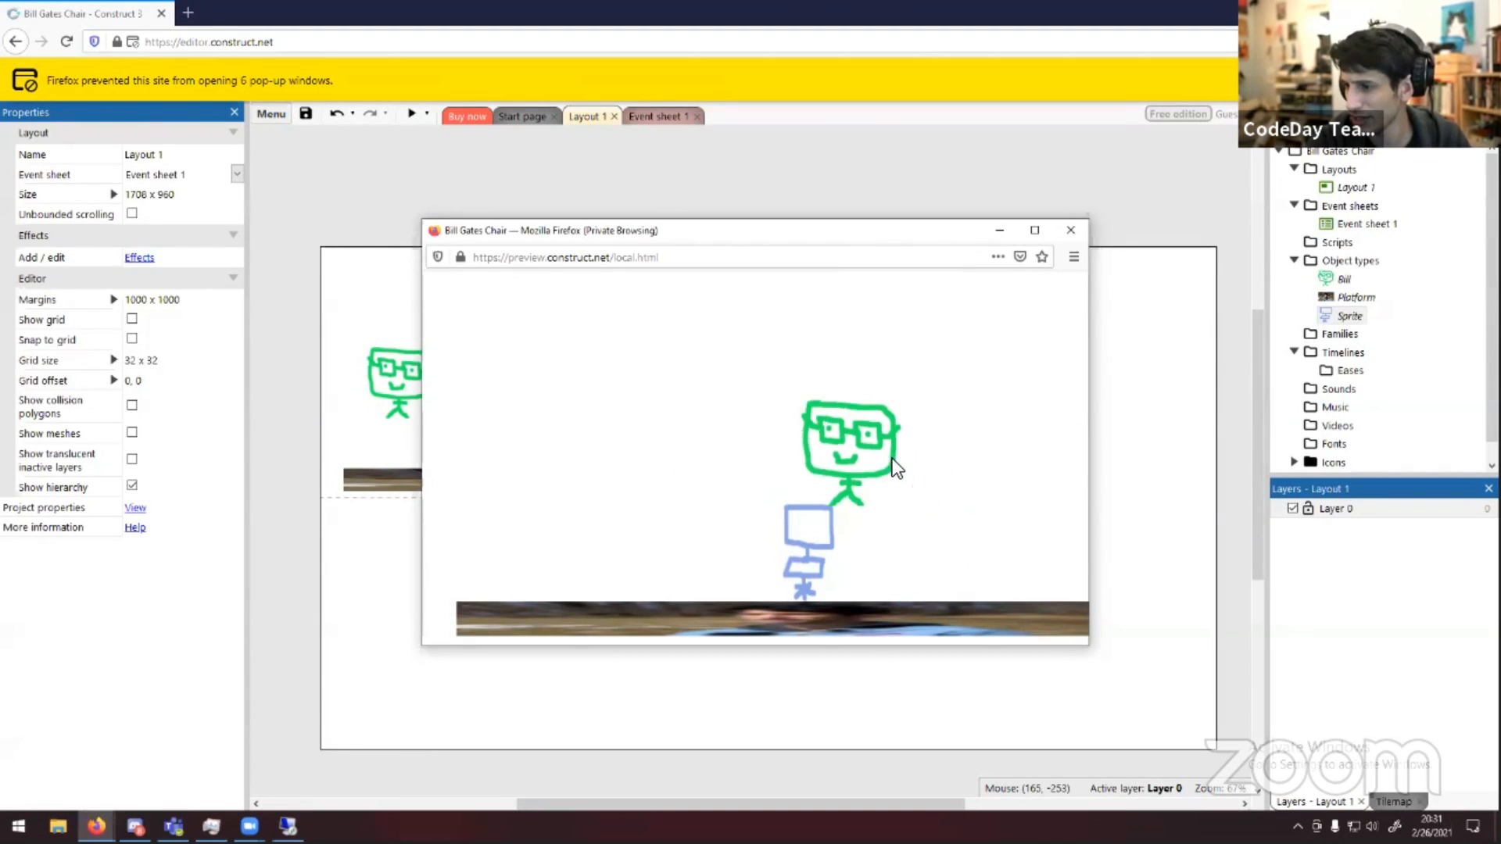
pyautogui.press('Right')
pyautogui.press('Up')
pyautogui.press('Left')
pyautogui.press('Up')
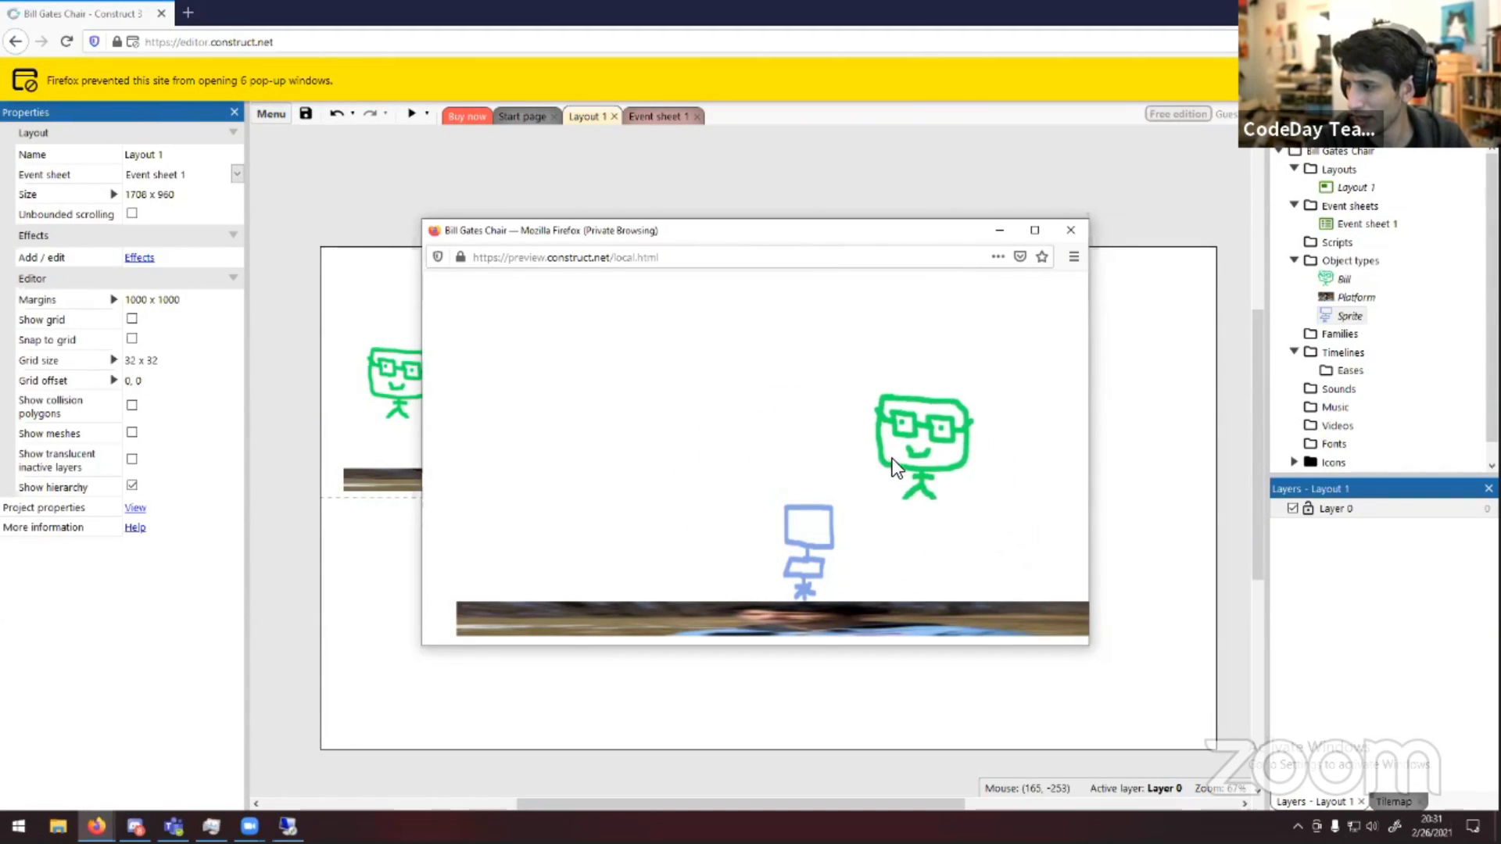
pyautogui.press('Right')
pyautogui.press('Up')
pyautogui.press('Left')
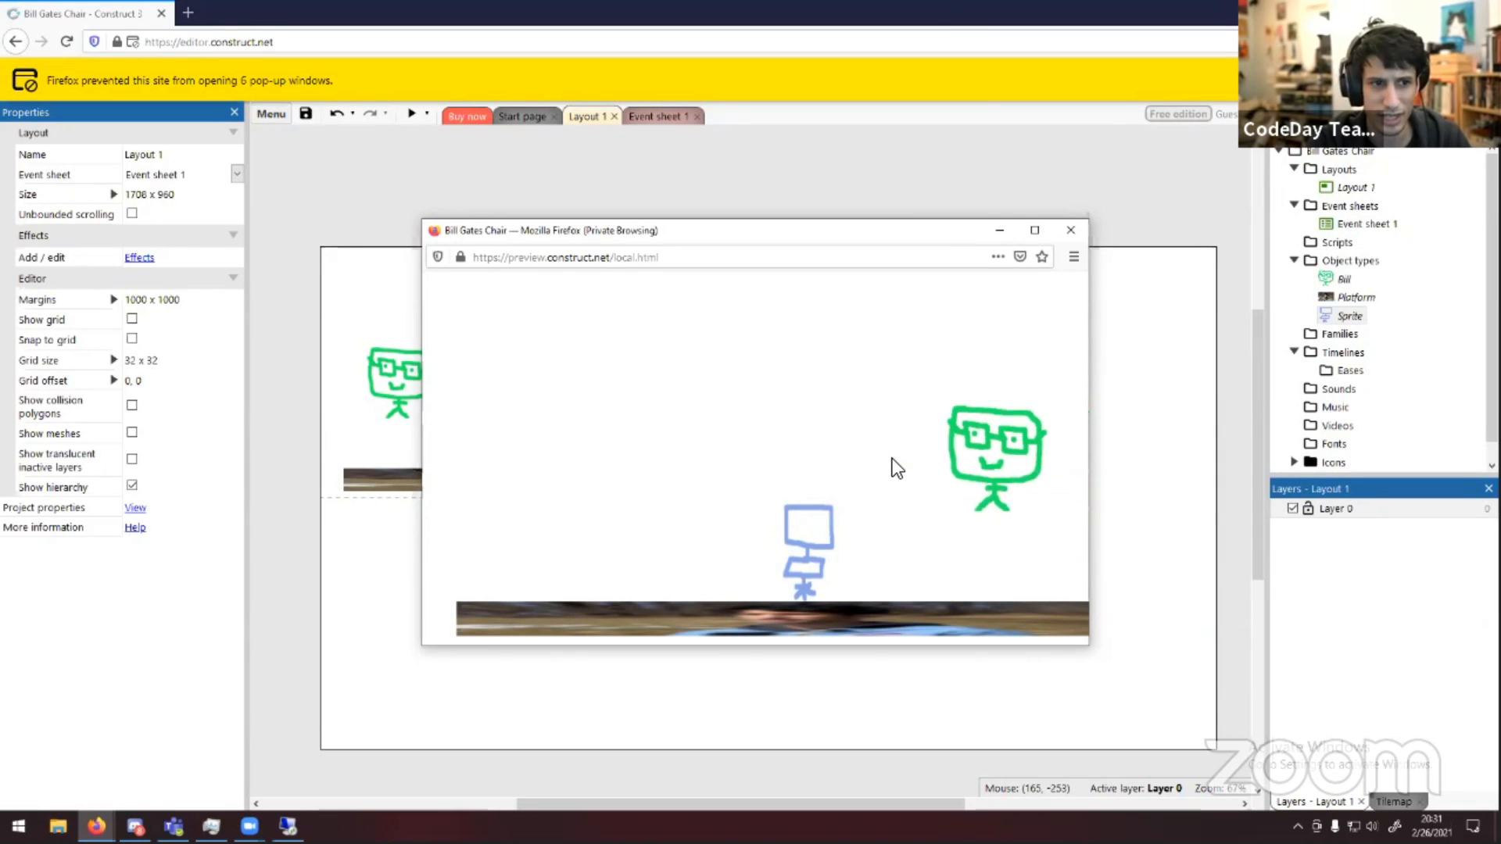
pyautogui.press('Right')
pyautogui.press('Up')
pyautogui.press('Left')
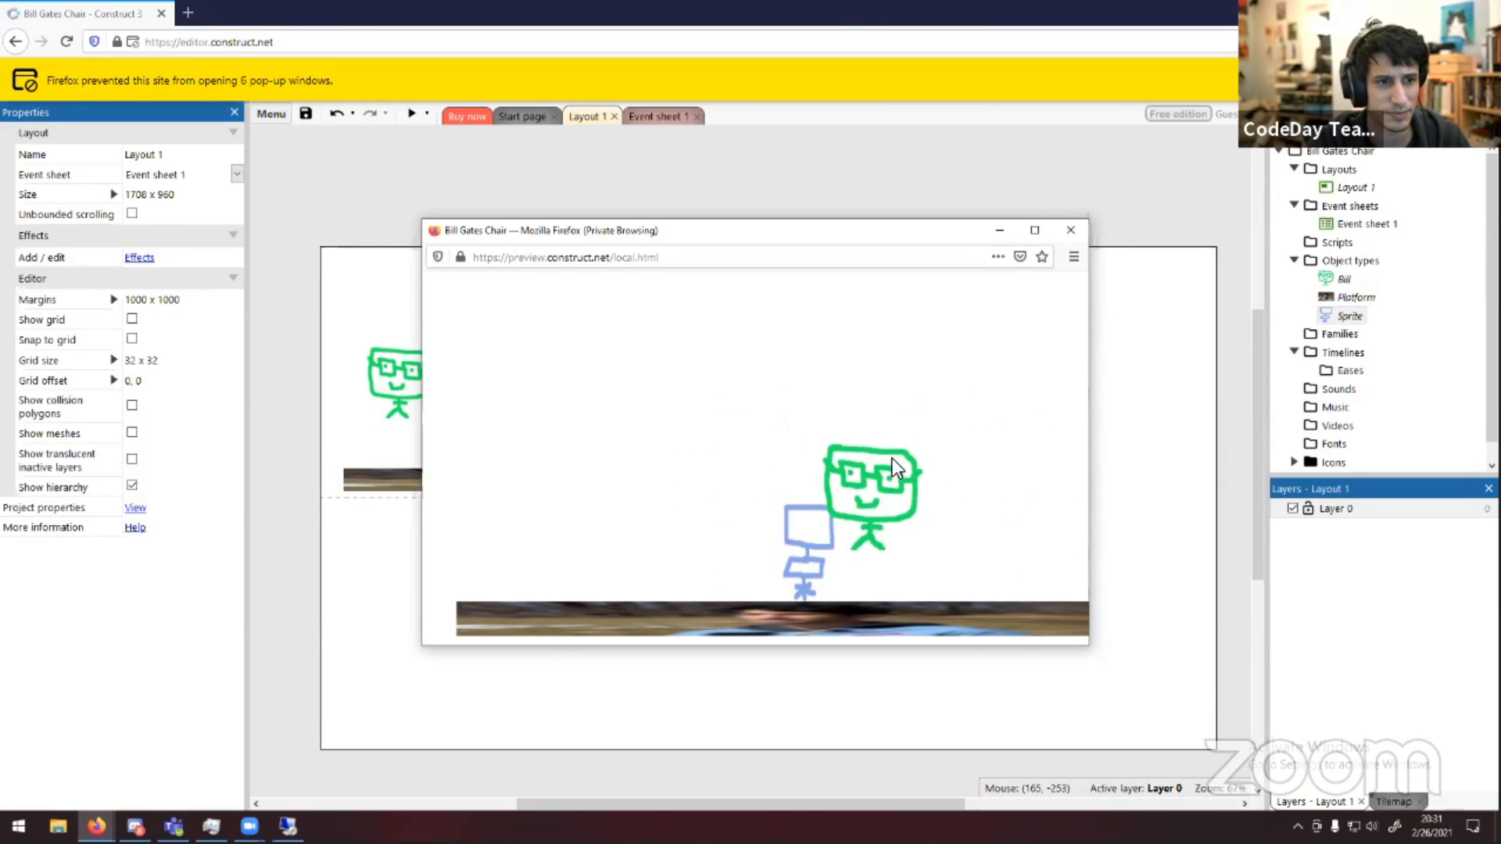
pyautogui.press('Up')
pyautogui.press('Right')
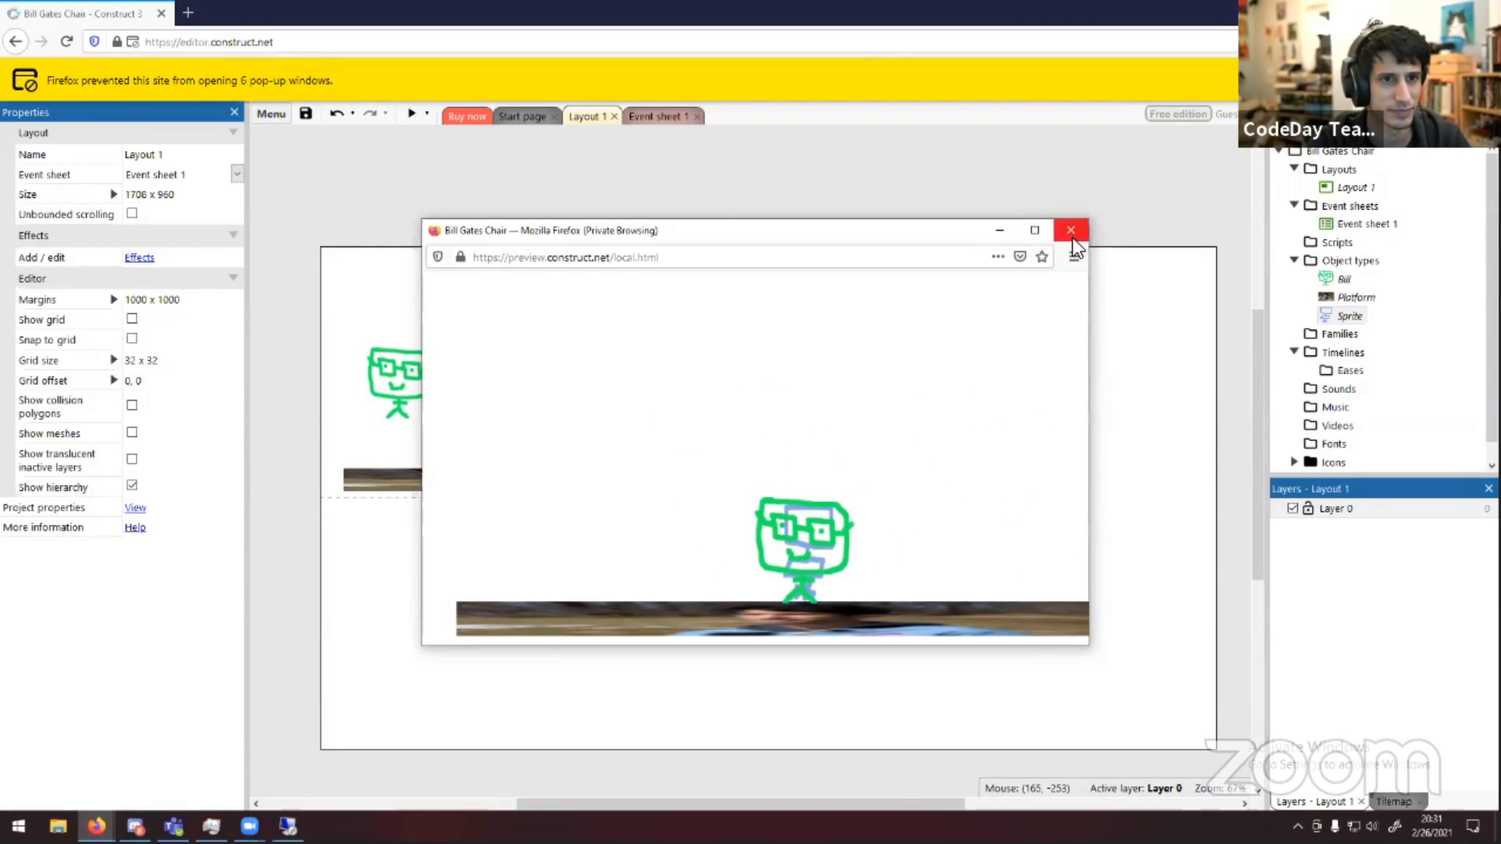
pyautogui.click(1071, 230)
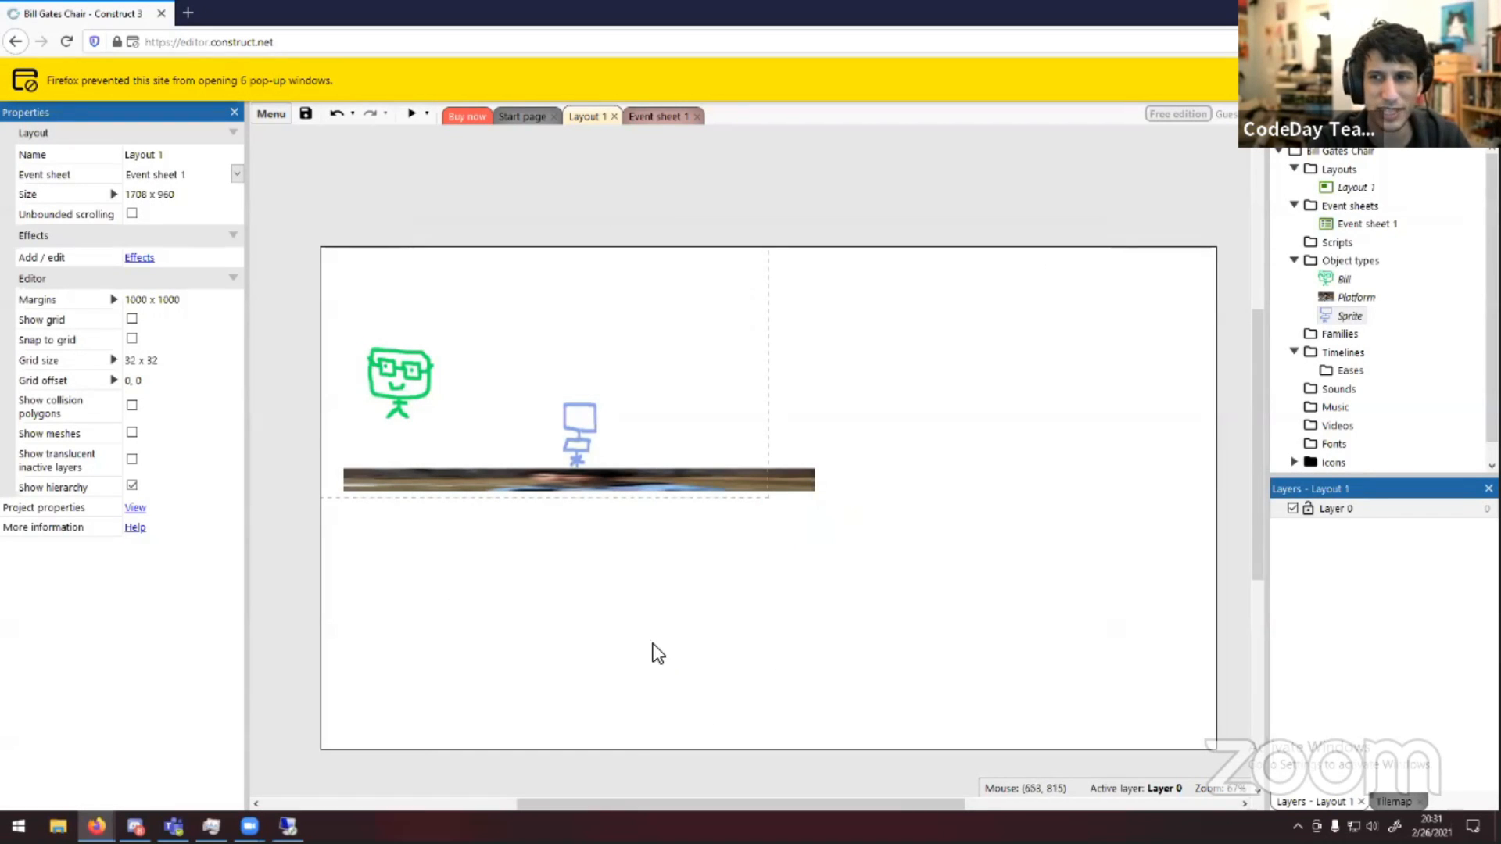
# Move the platform slightly left to about position 446, 446
pyautogui.moveTo(740, 467); pyautogui.dragTo(707, 472)
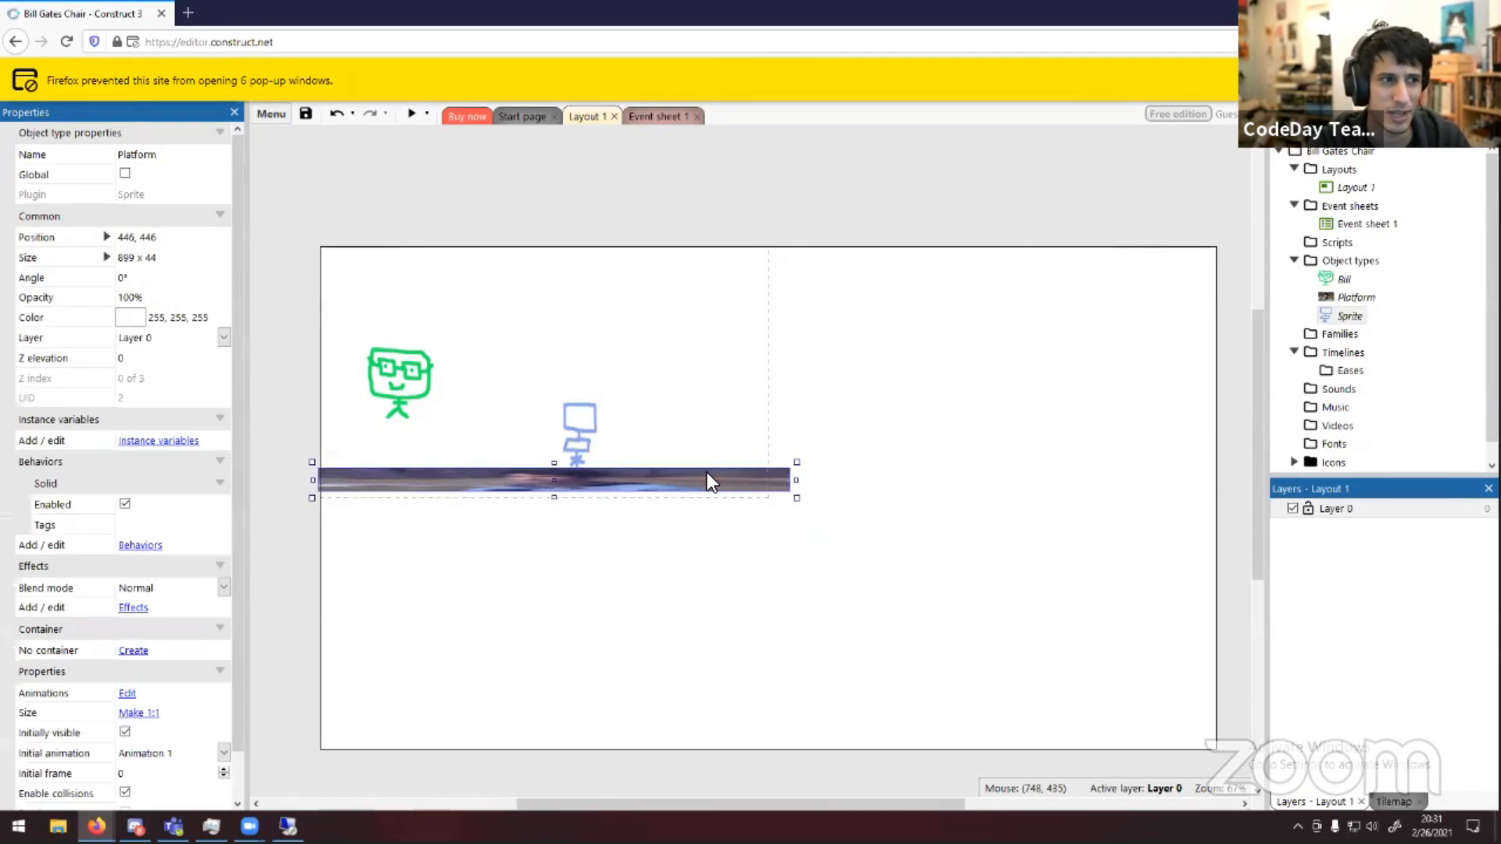
pyautogui.rightClick(1338, 279)
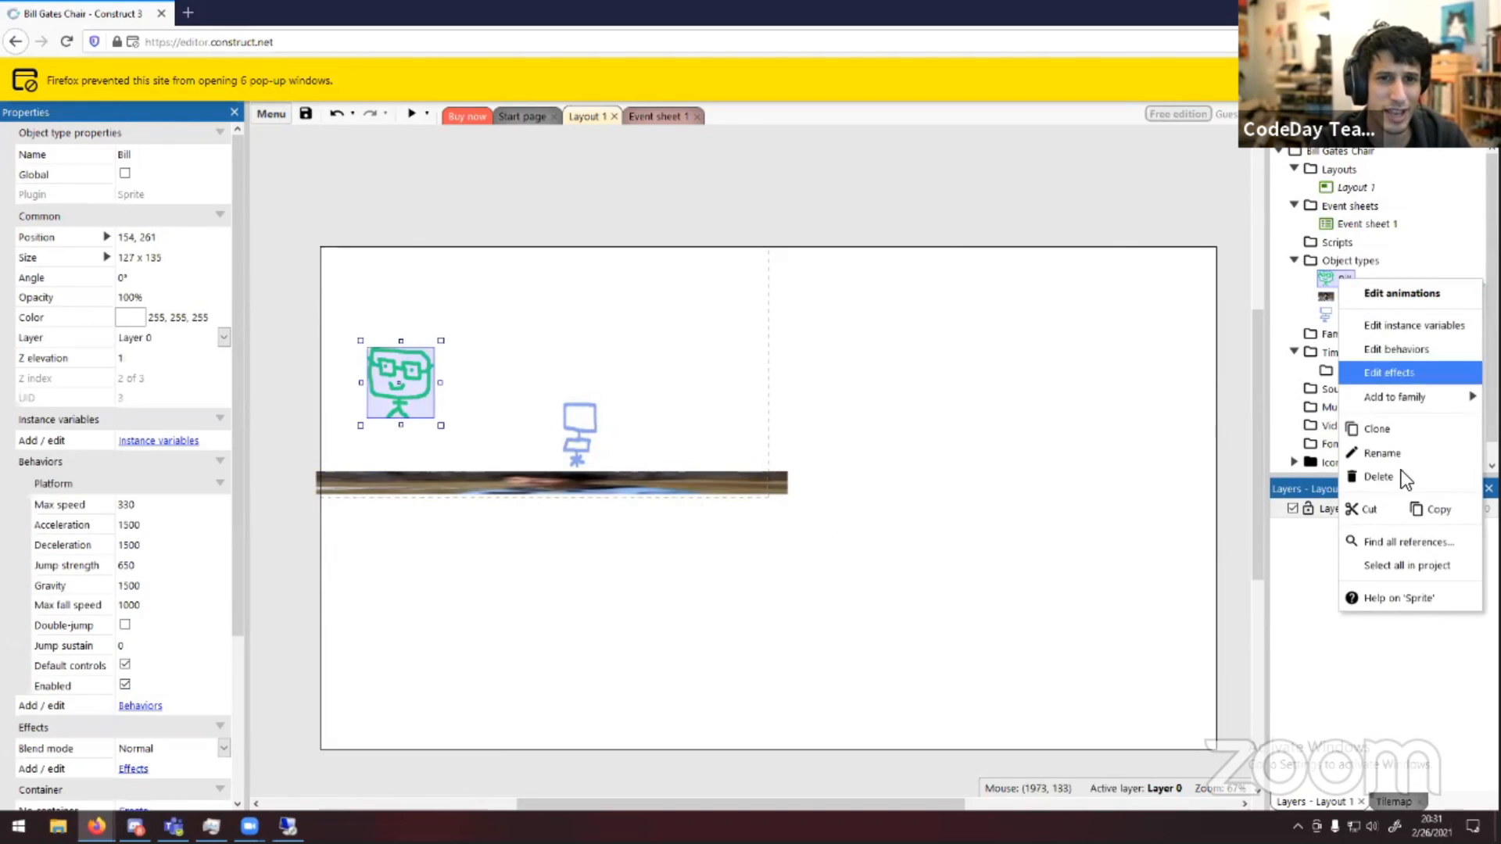
pyautogui.click(1396, 348)
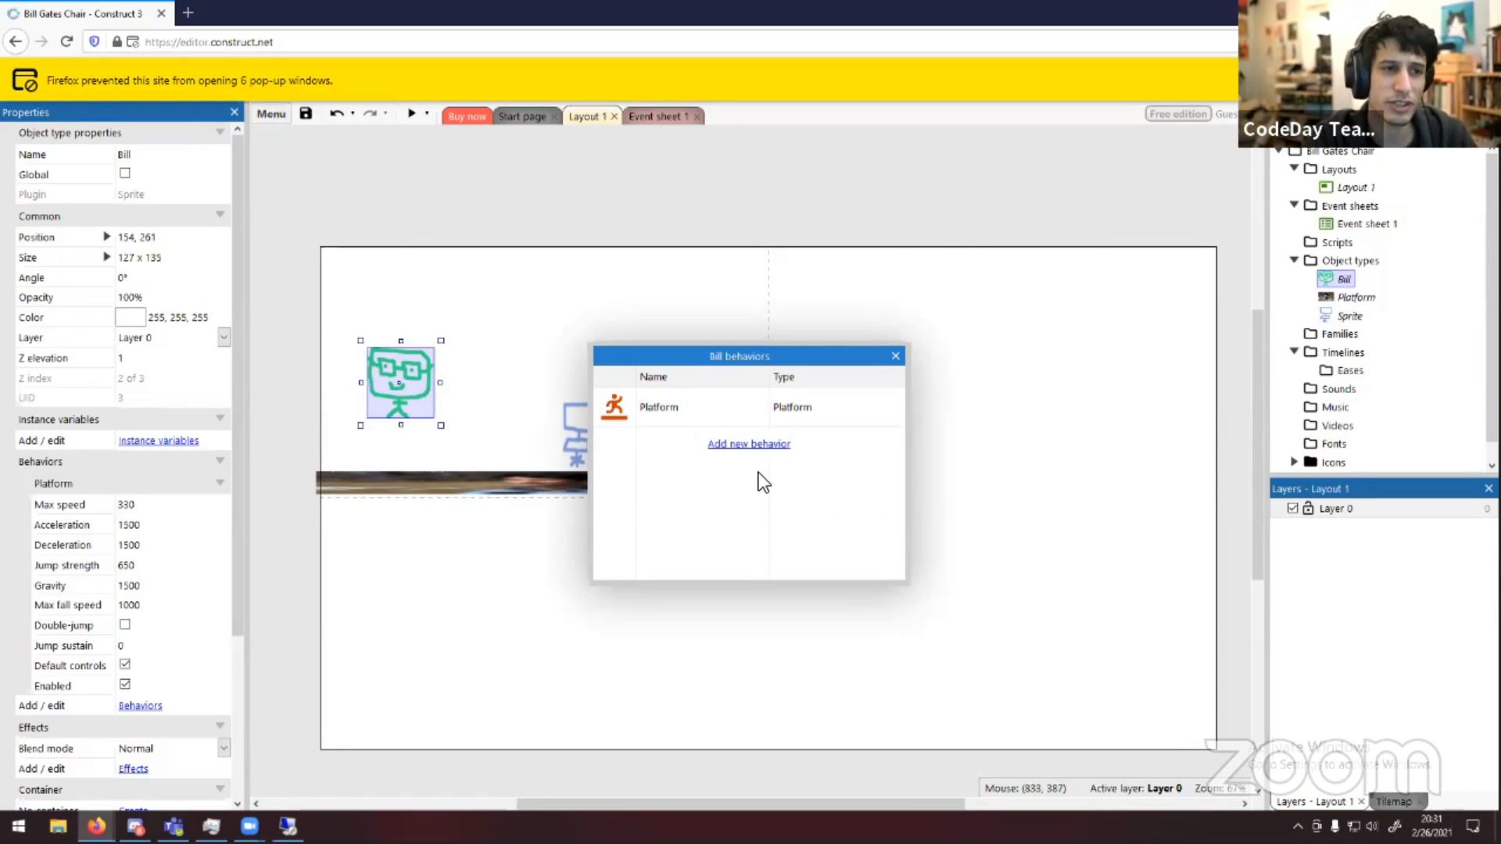
pyautogui.moveTo(774, 355); pyautogui.dragTo(1096, 343)
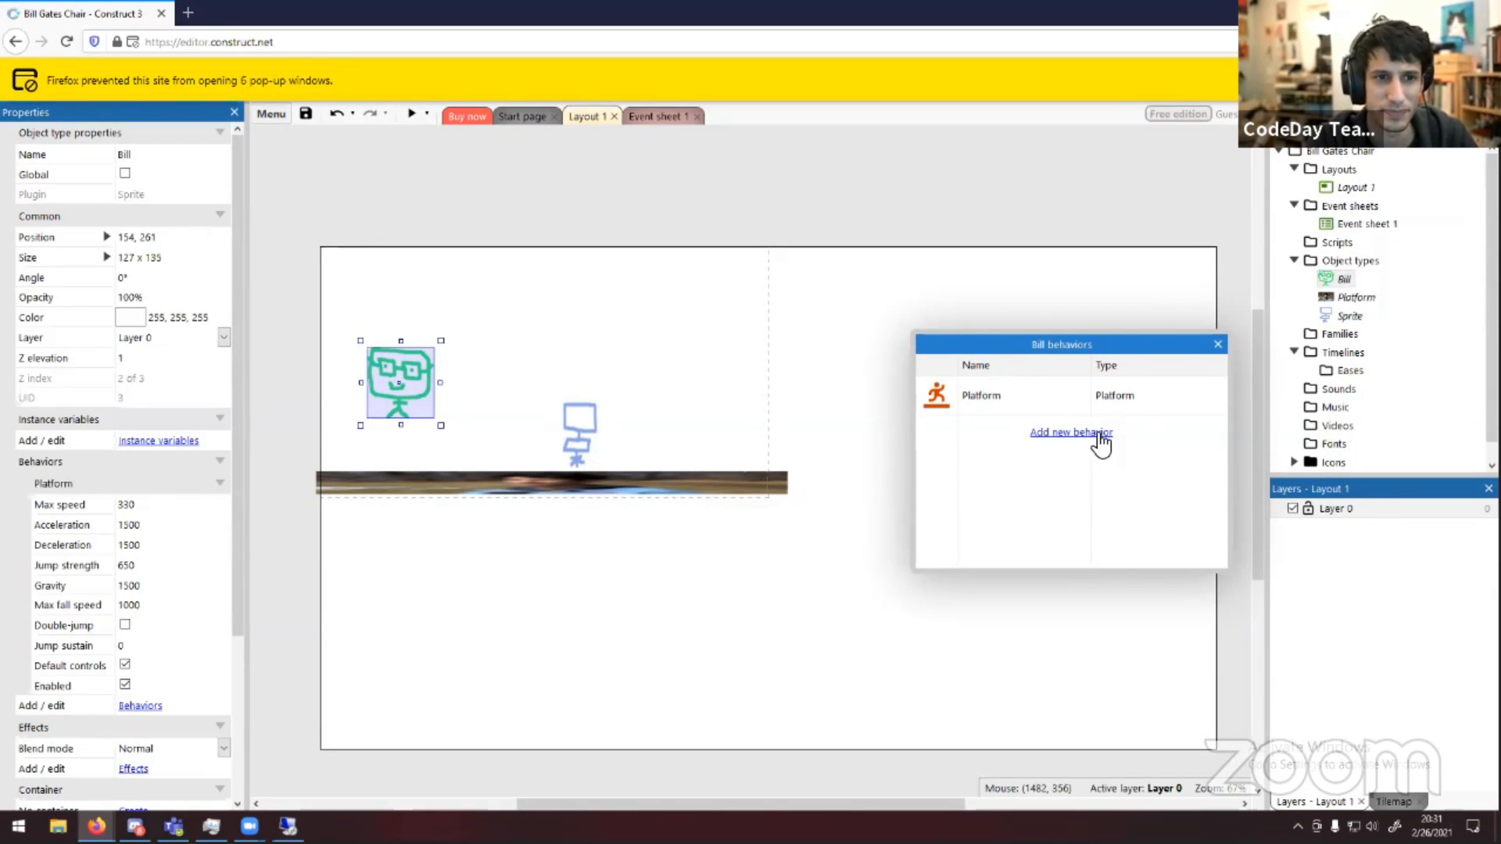
pyautogui.click(1217, 344)
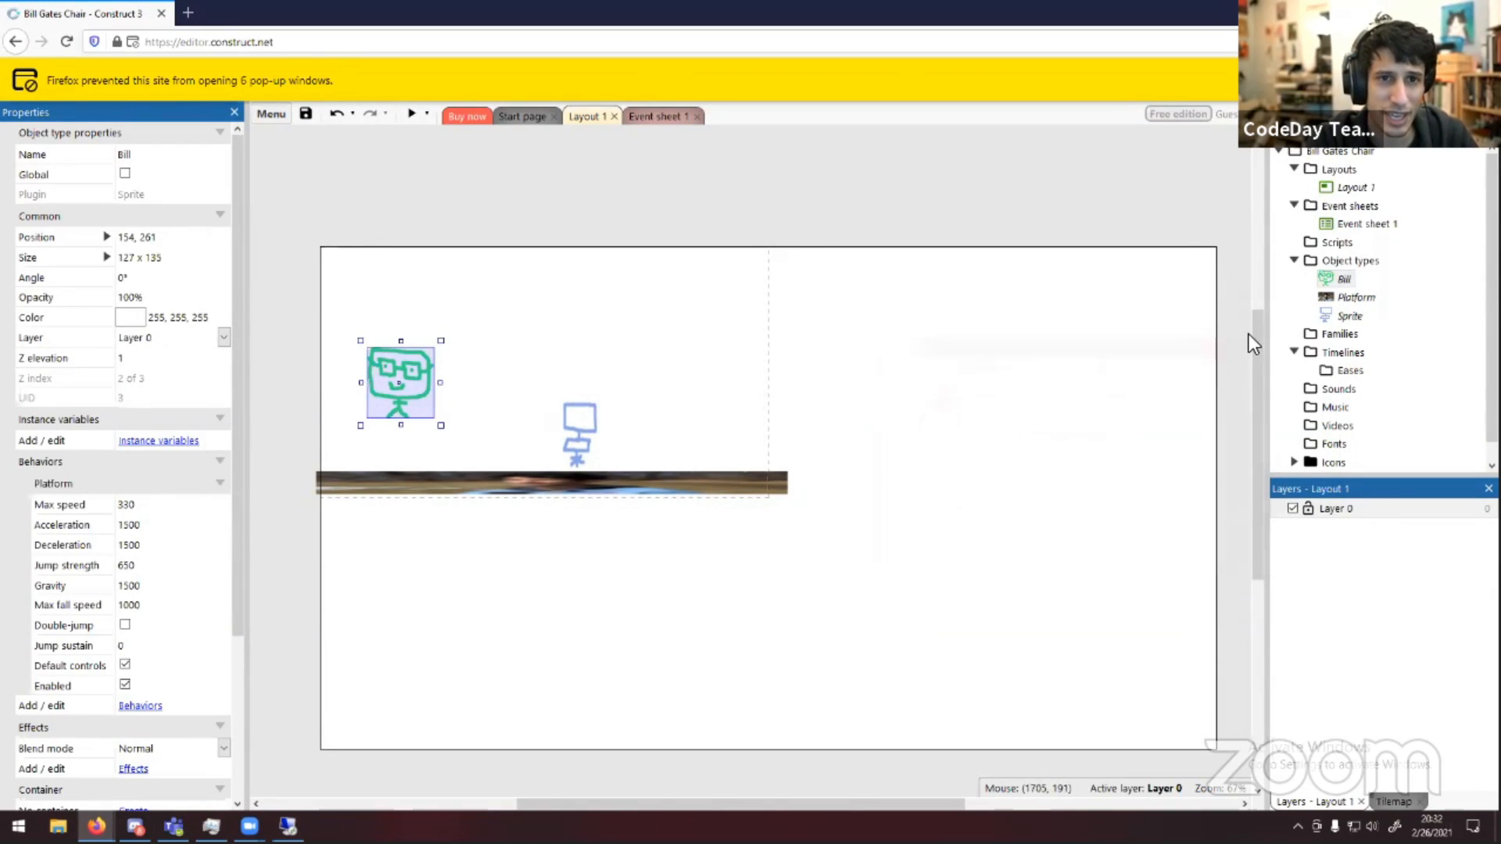
# Add the Scroll To behavior to Bill's behaviors
pyautogui.rightClick(1339, 281)
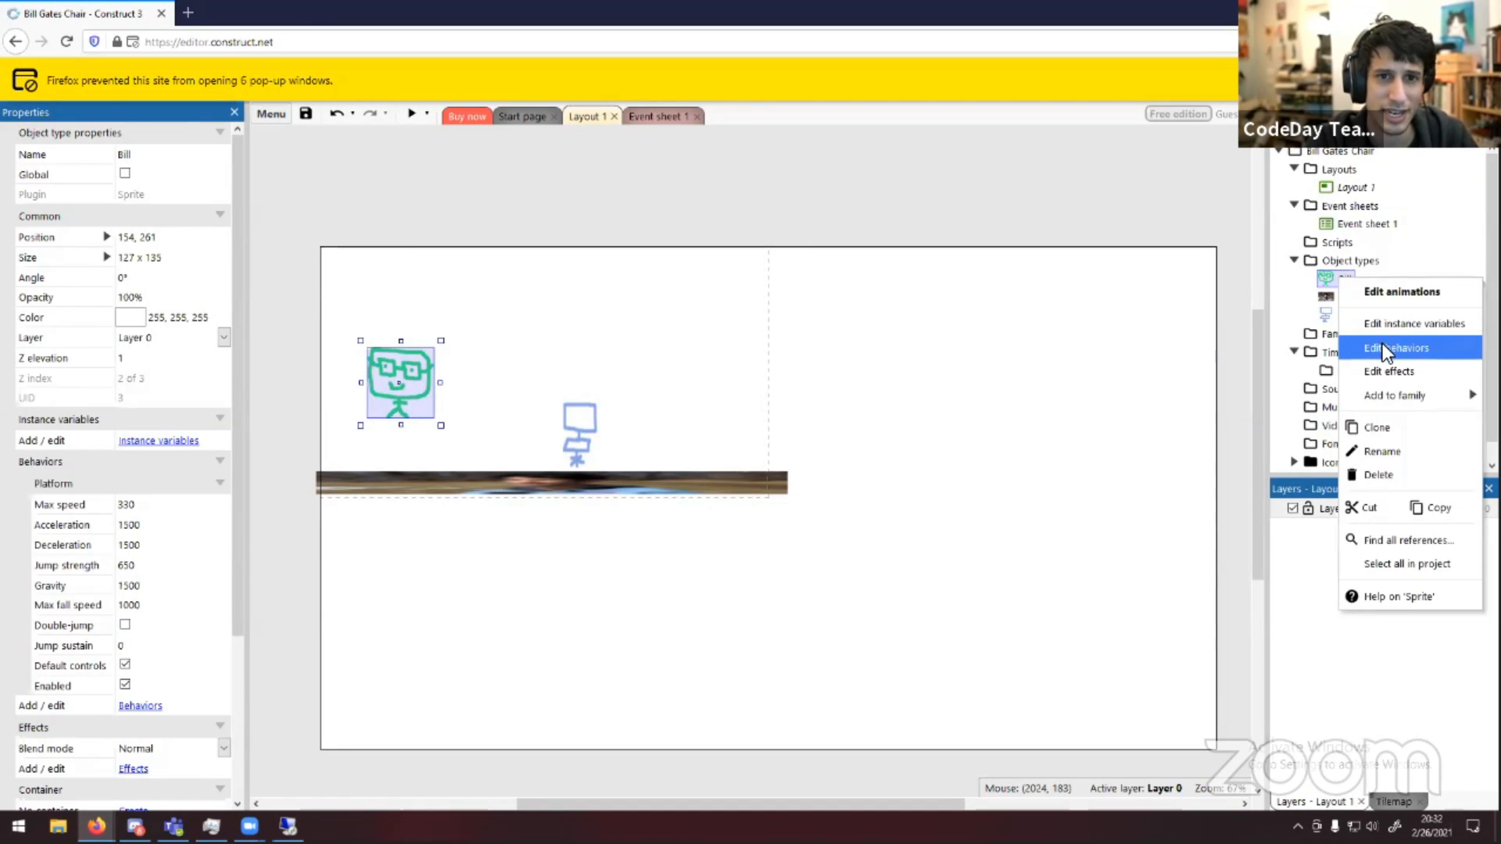
pyautogui.click(1382, 345)
pyautogui.click(1077, 438)
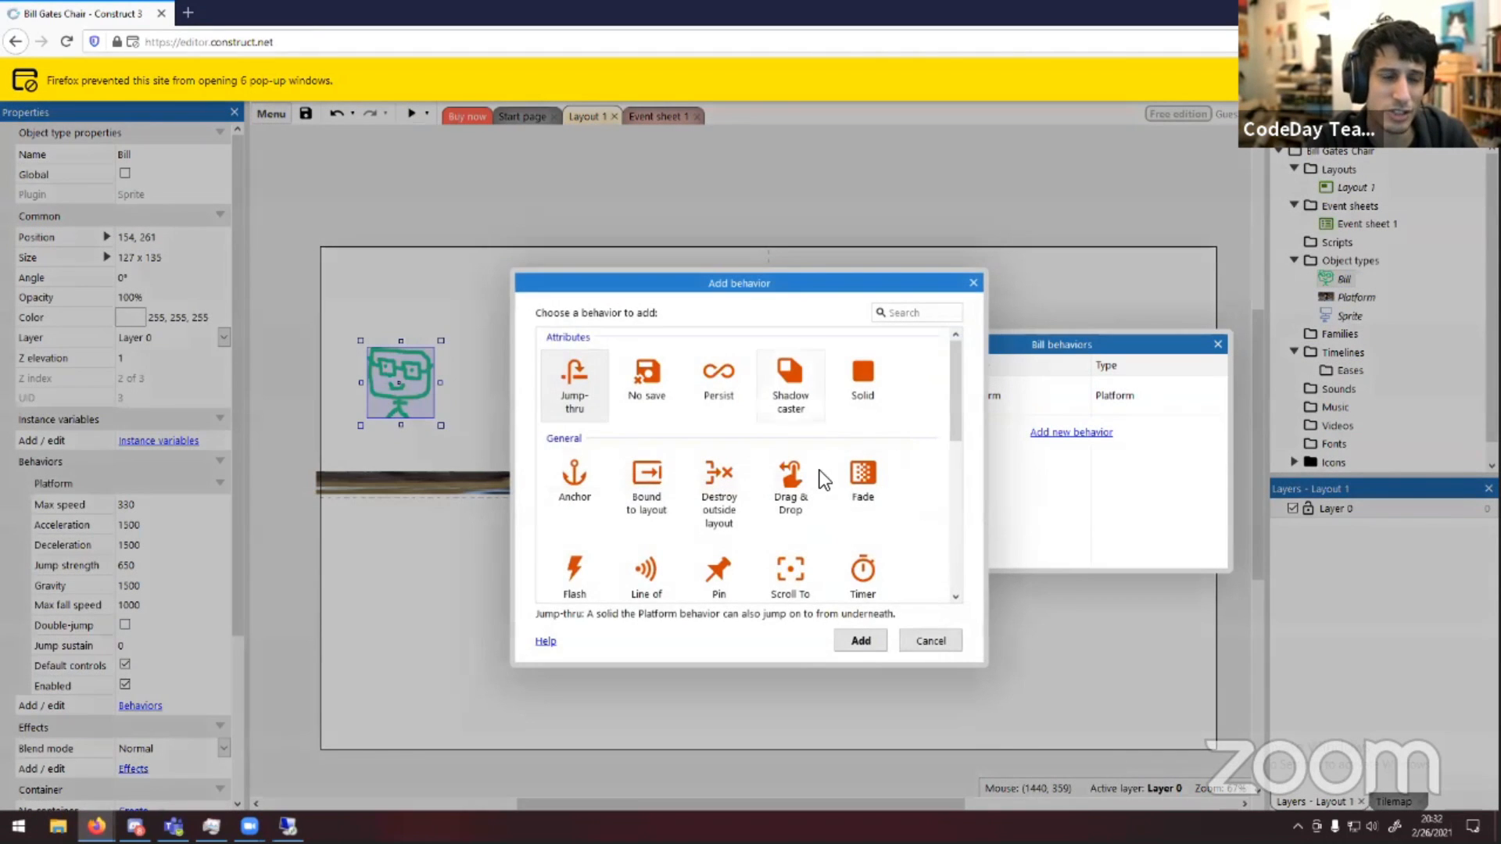
pyautogui.scroll(-1, 809, 486)
pyautogui.scroll(1, 798, 443)
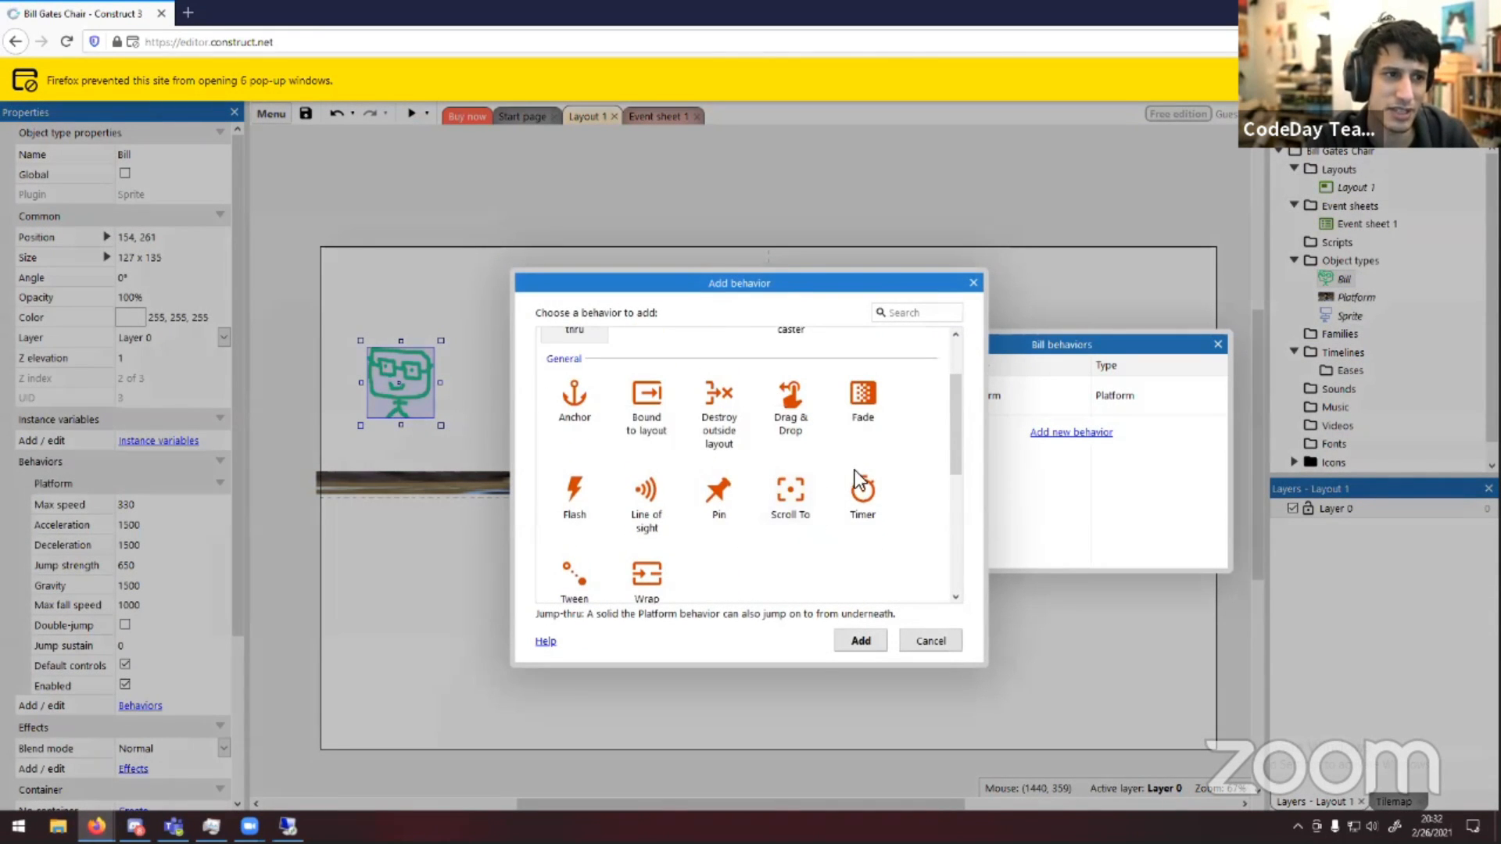
pyautogui.click(805, 495)
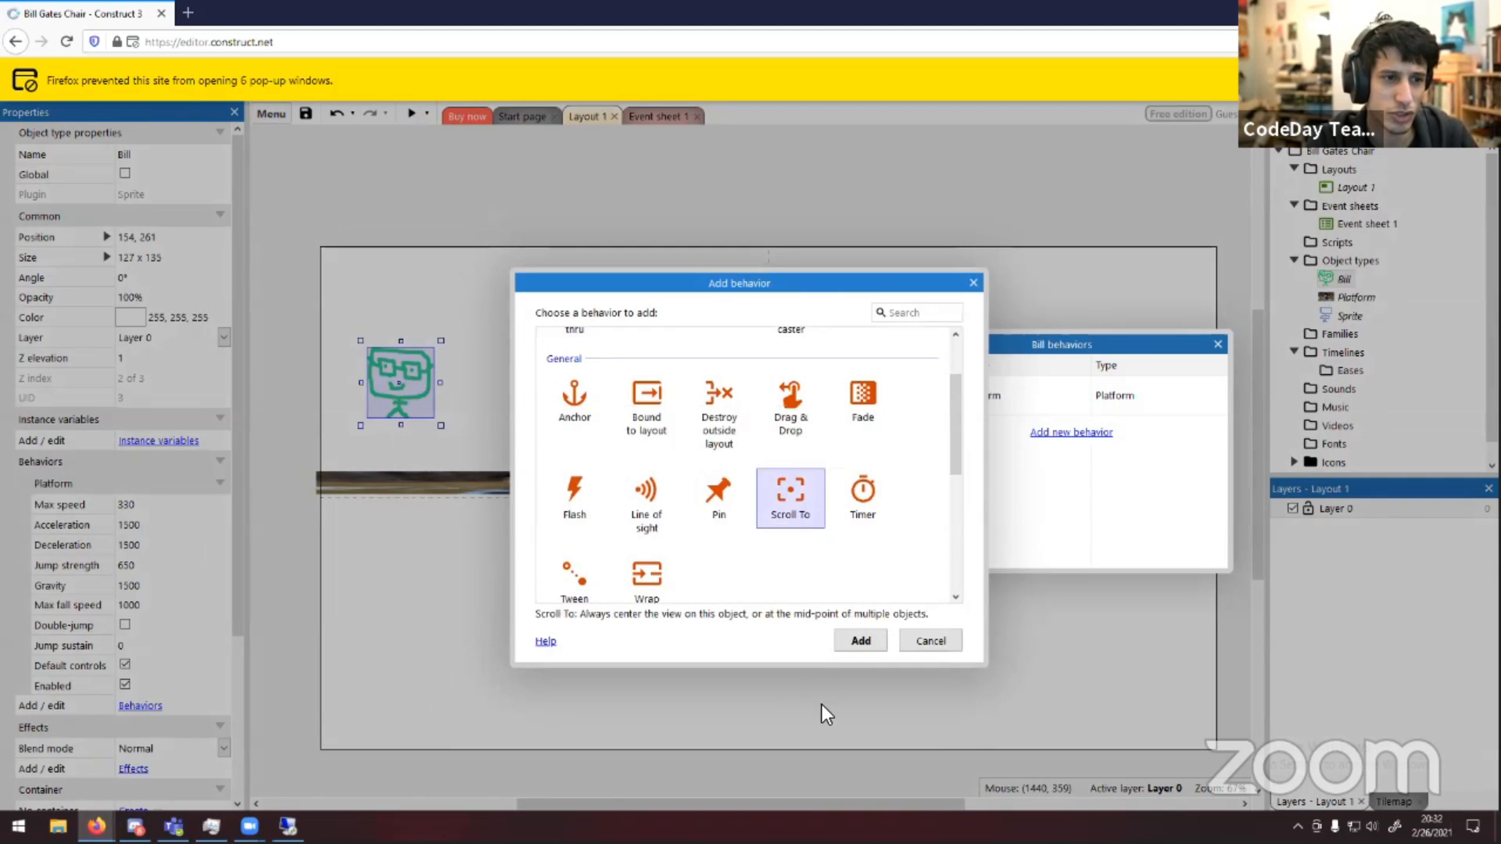
pyautogui.click(862, 640)
pyautogui.click(1218, 344)
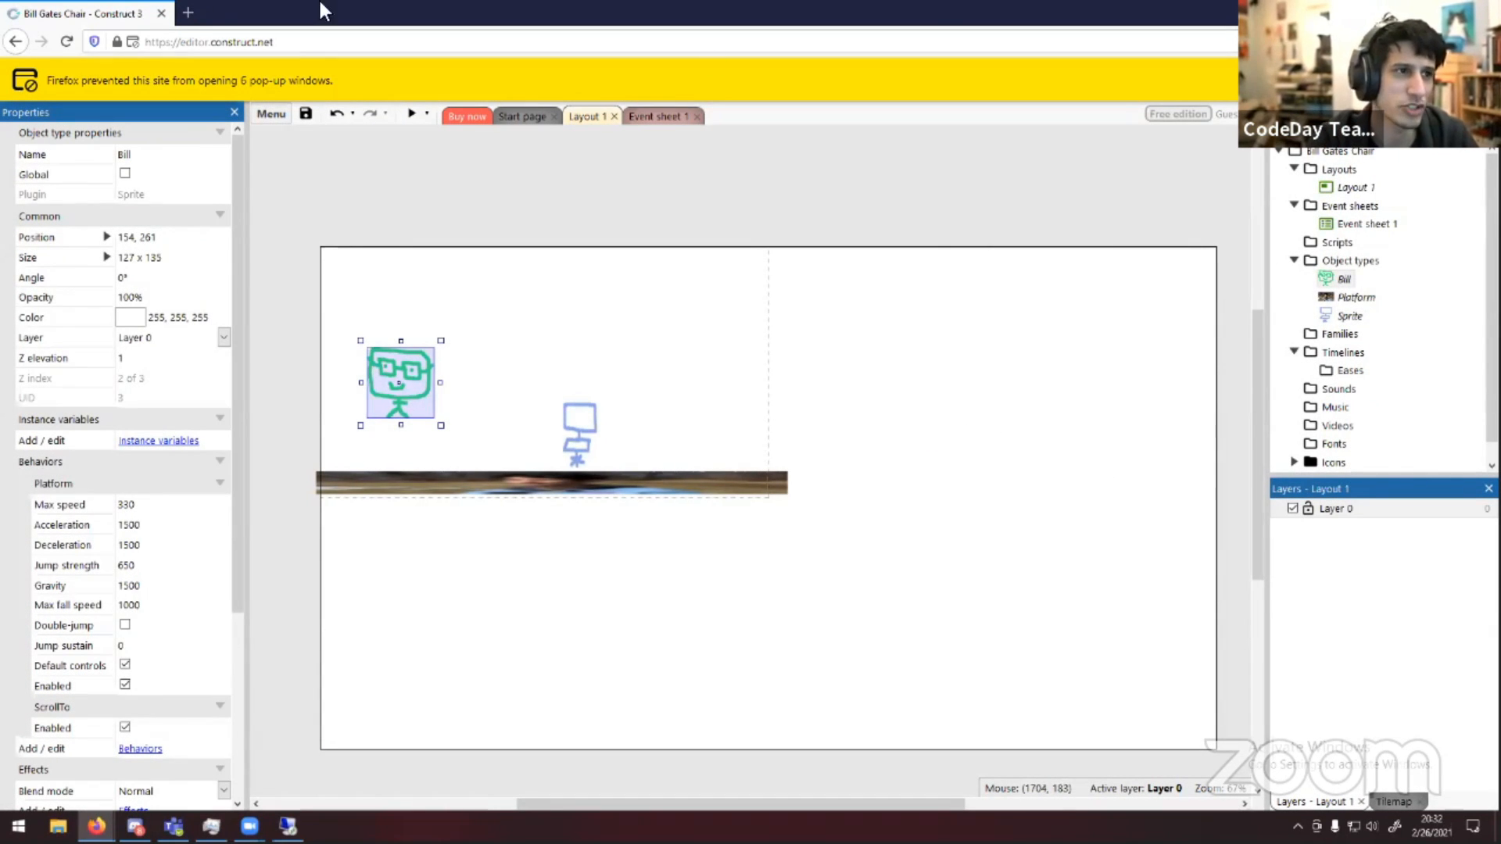
# Preview the layout, retrying the blocked popup, test Bill walking past the chair with the arrow keys, and close the preview
pyautogui.click(411, 116)
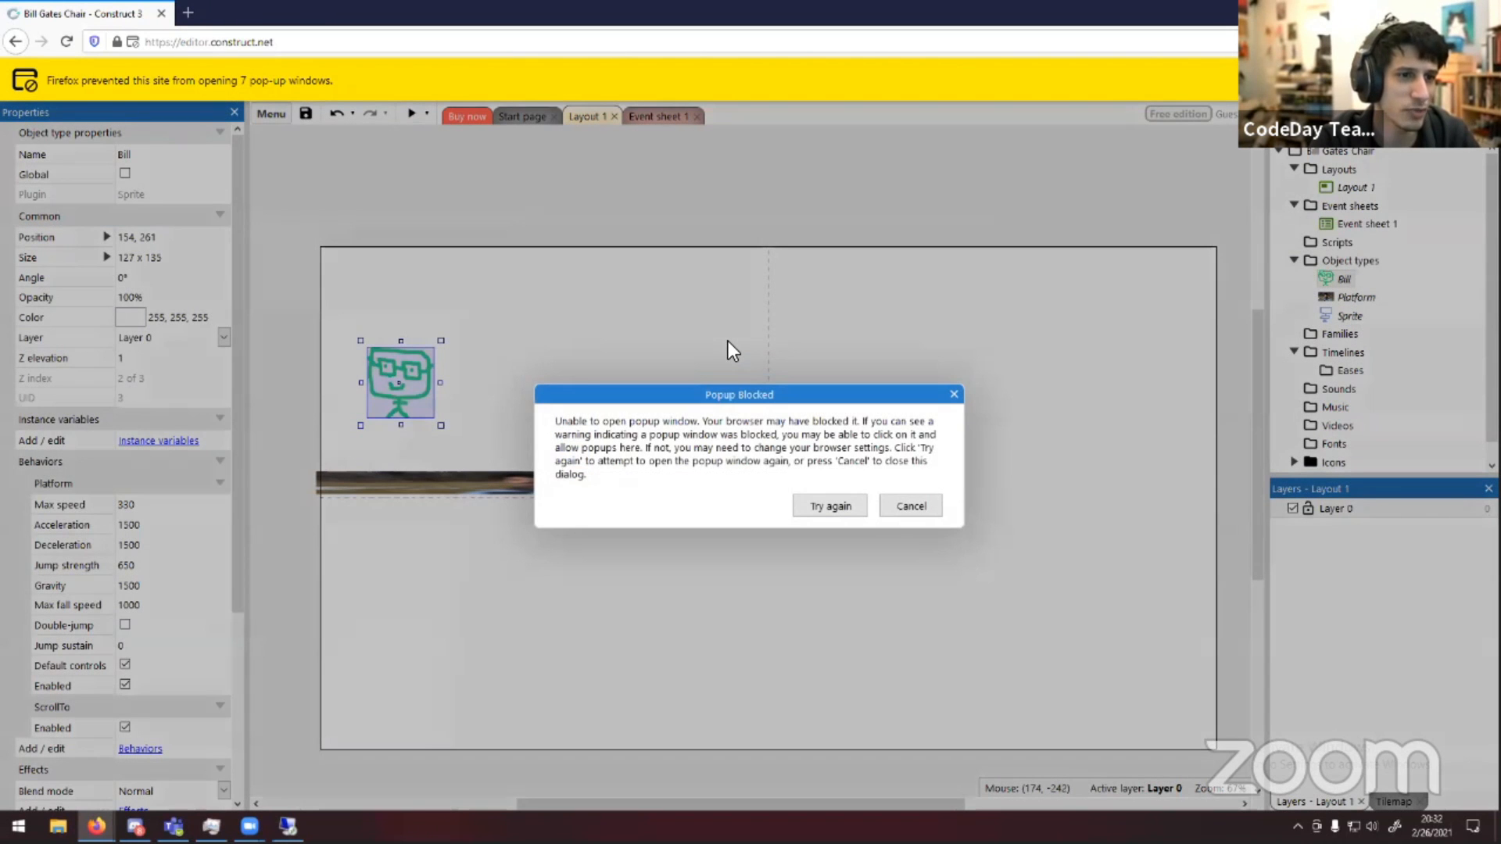
pyautogui.click(812, 507)
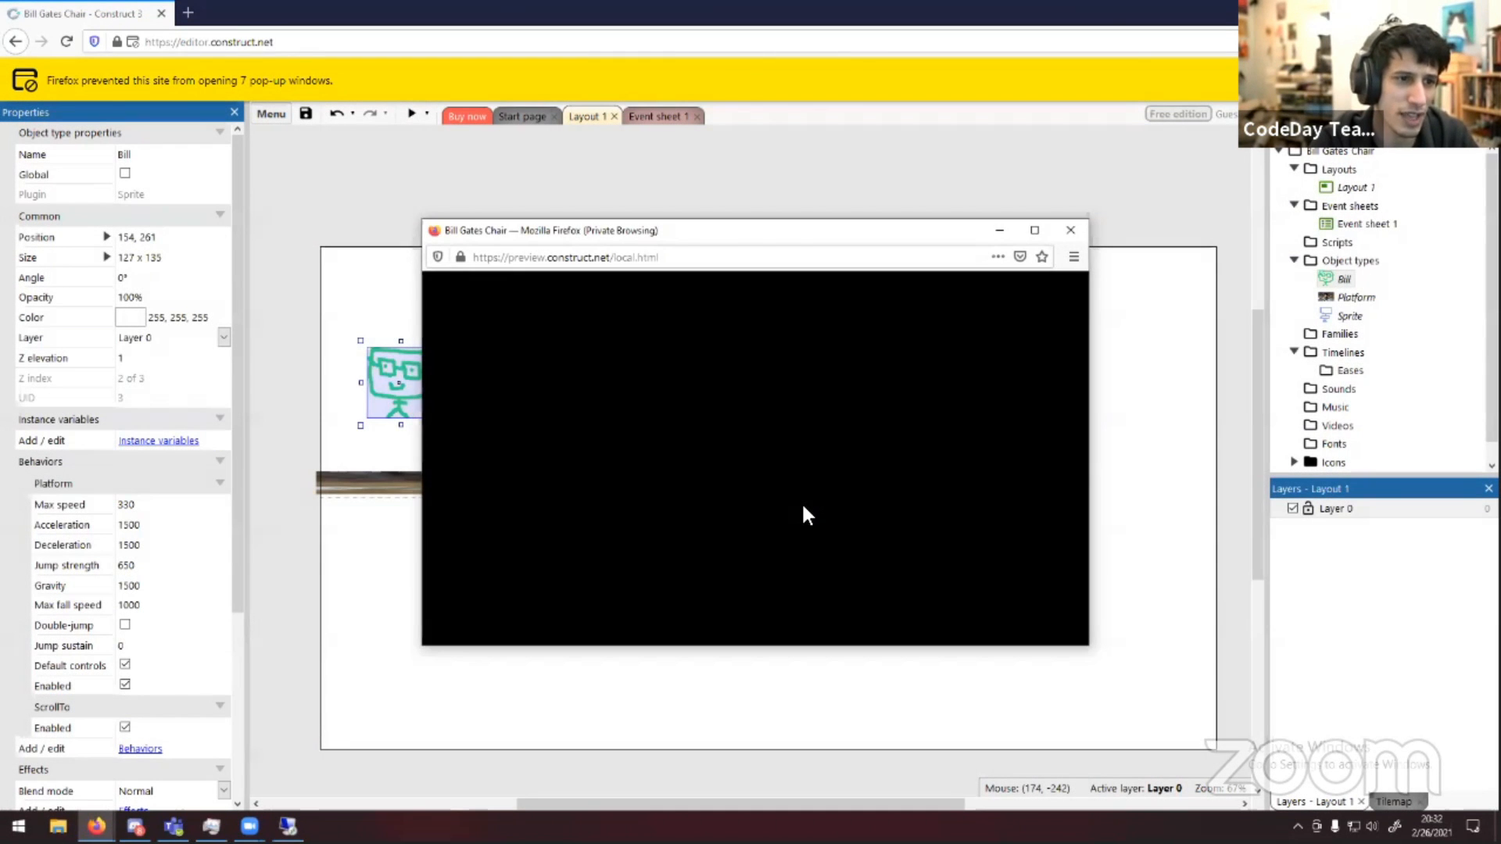
pyautogui.press('Right')
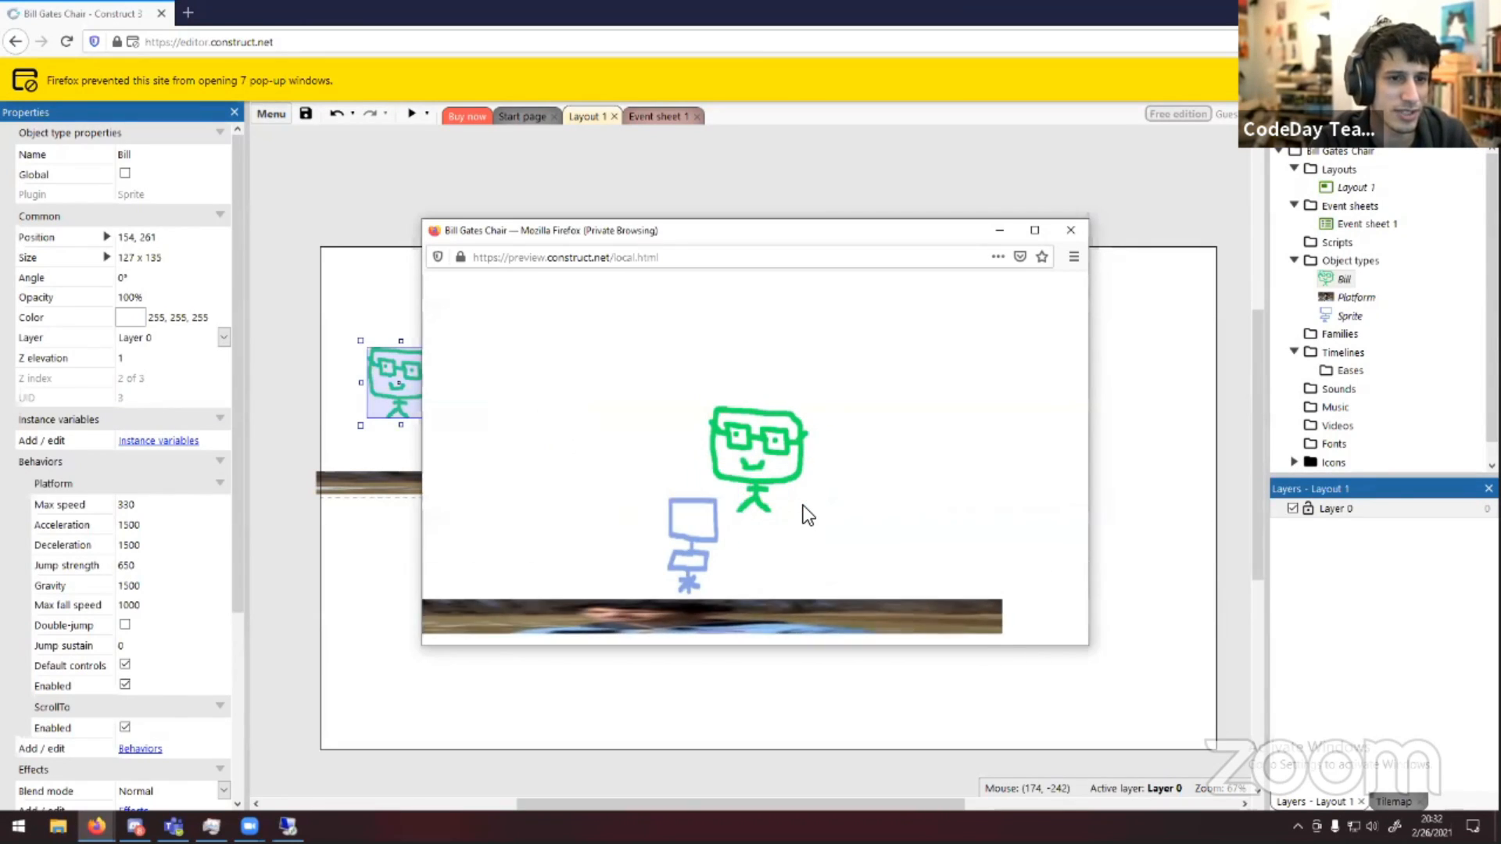
pyautogui.press('Left')
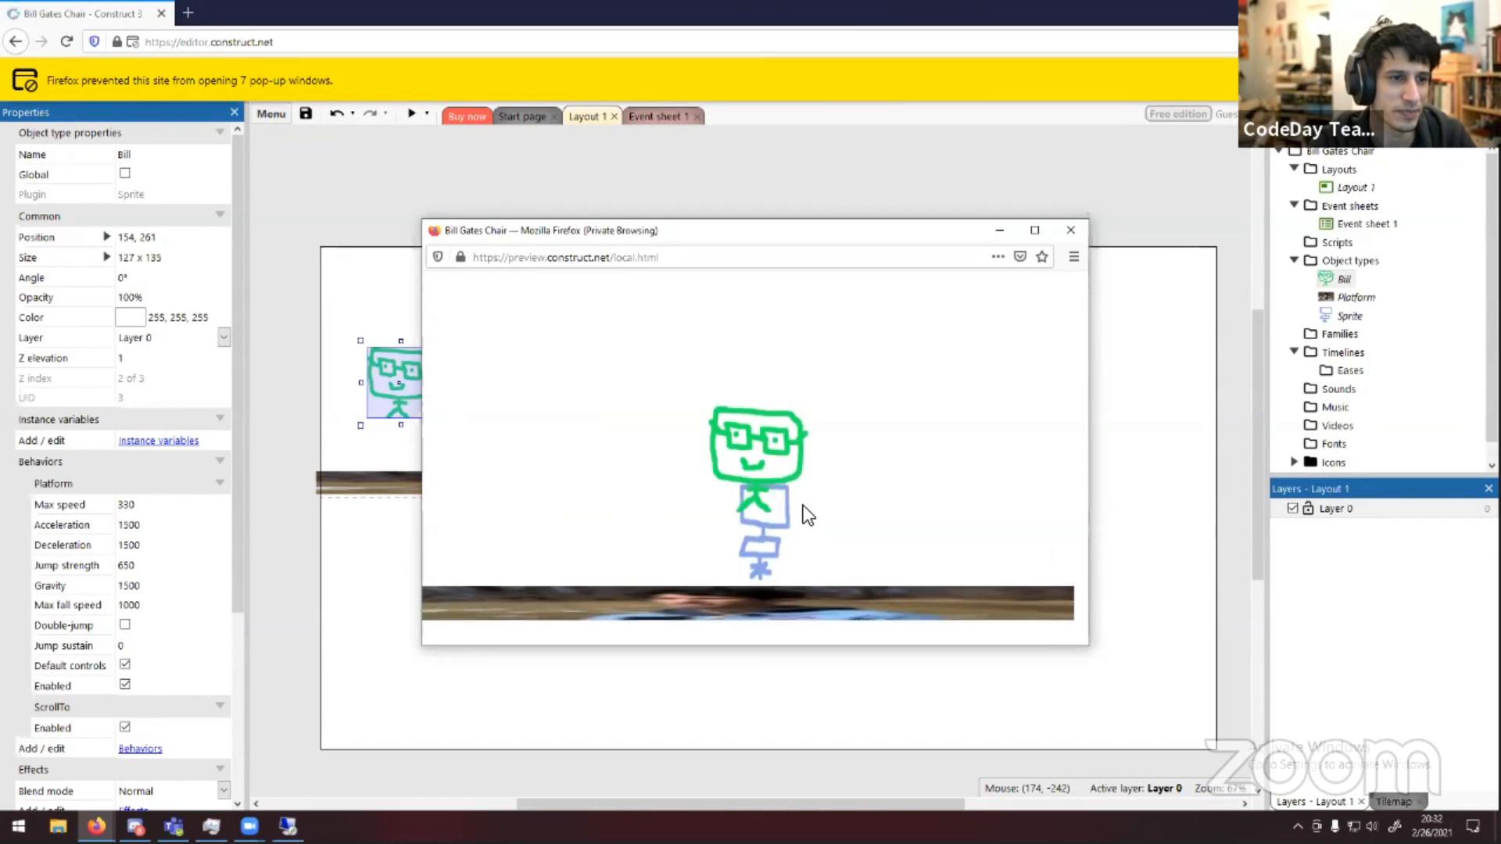
pyautogui.press('Right')
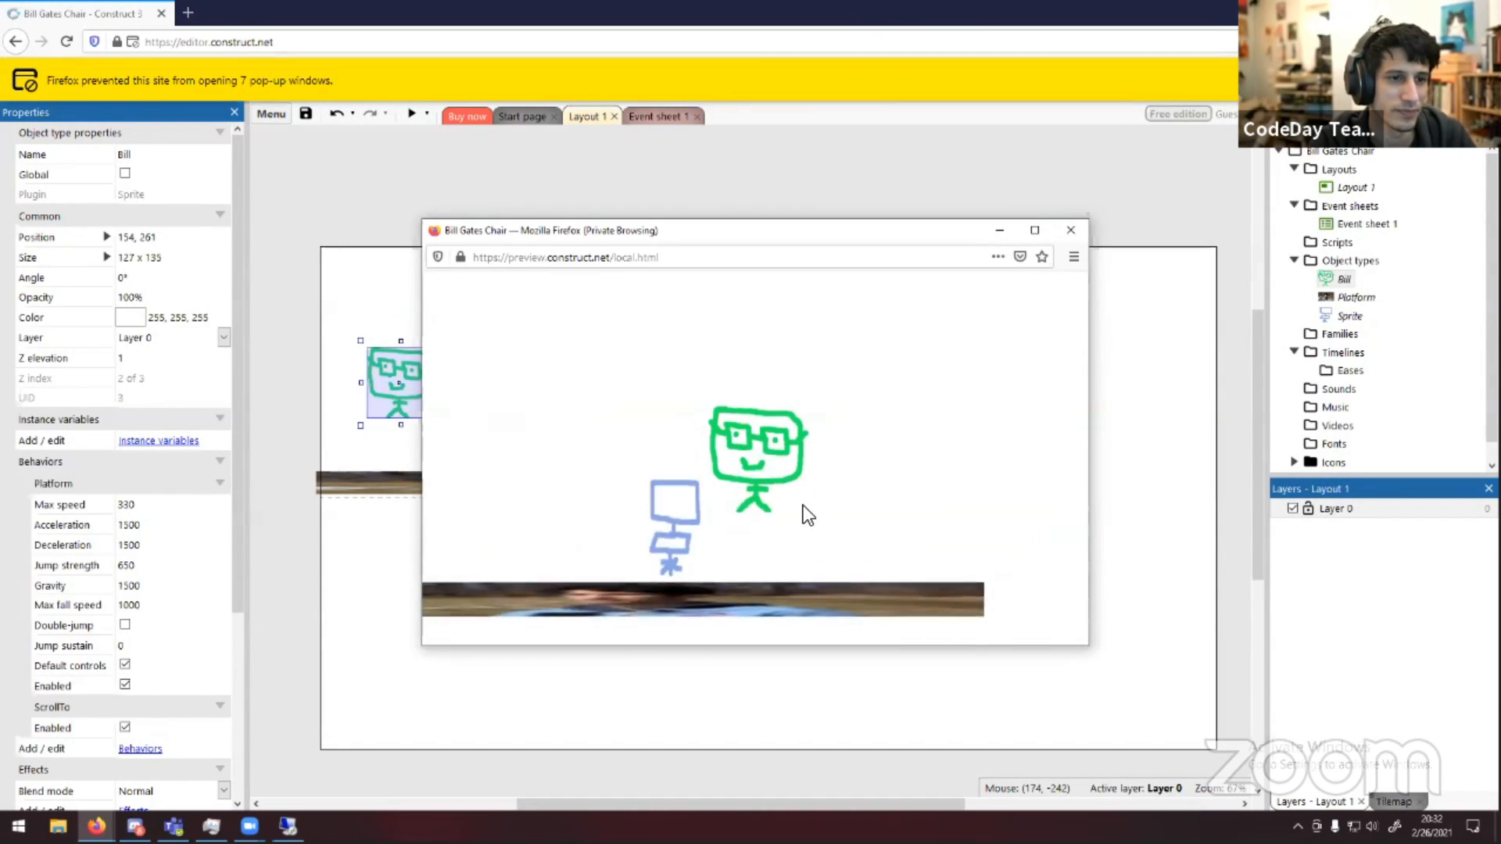
pyautogui.press('Left')
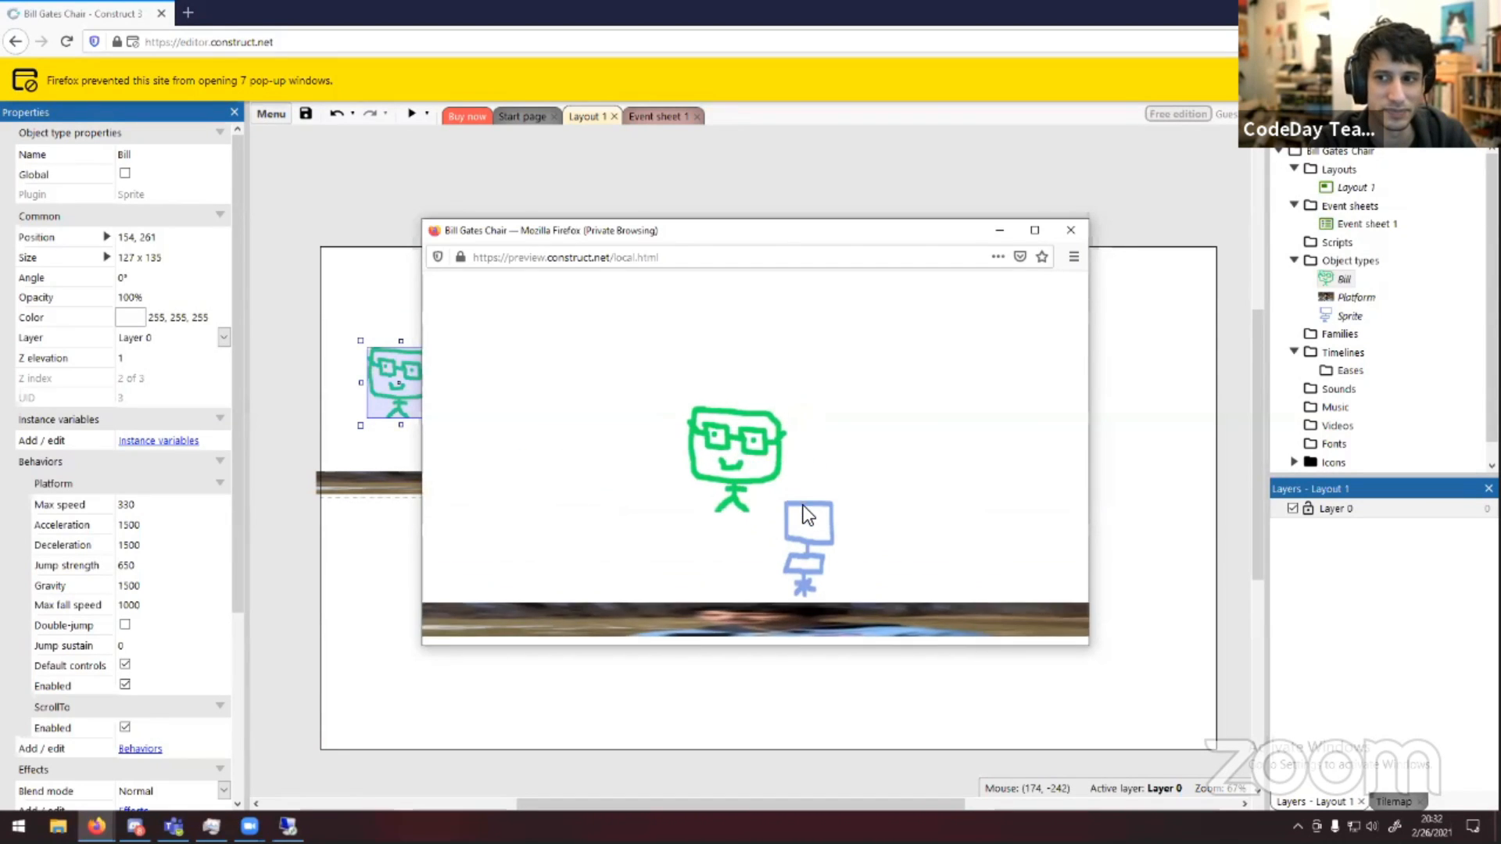
pyautogui.press('Right')
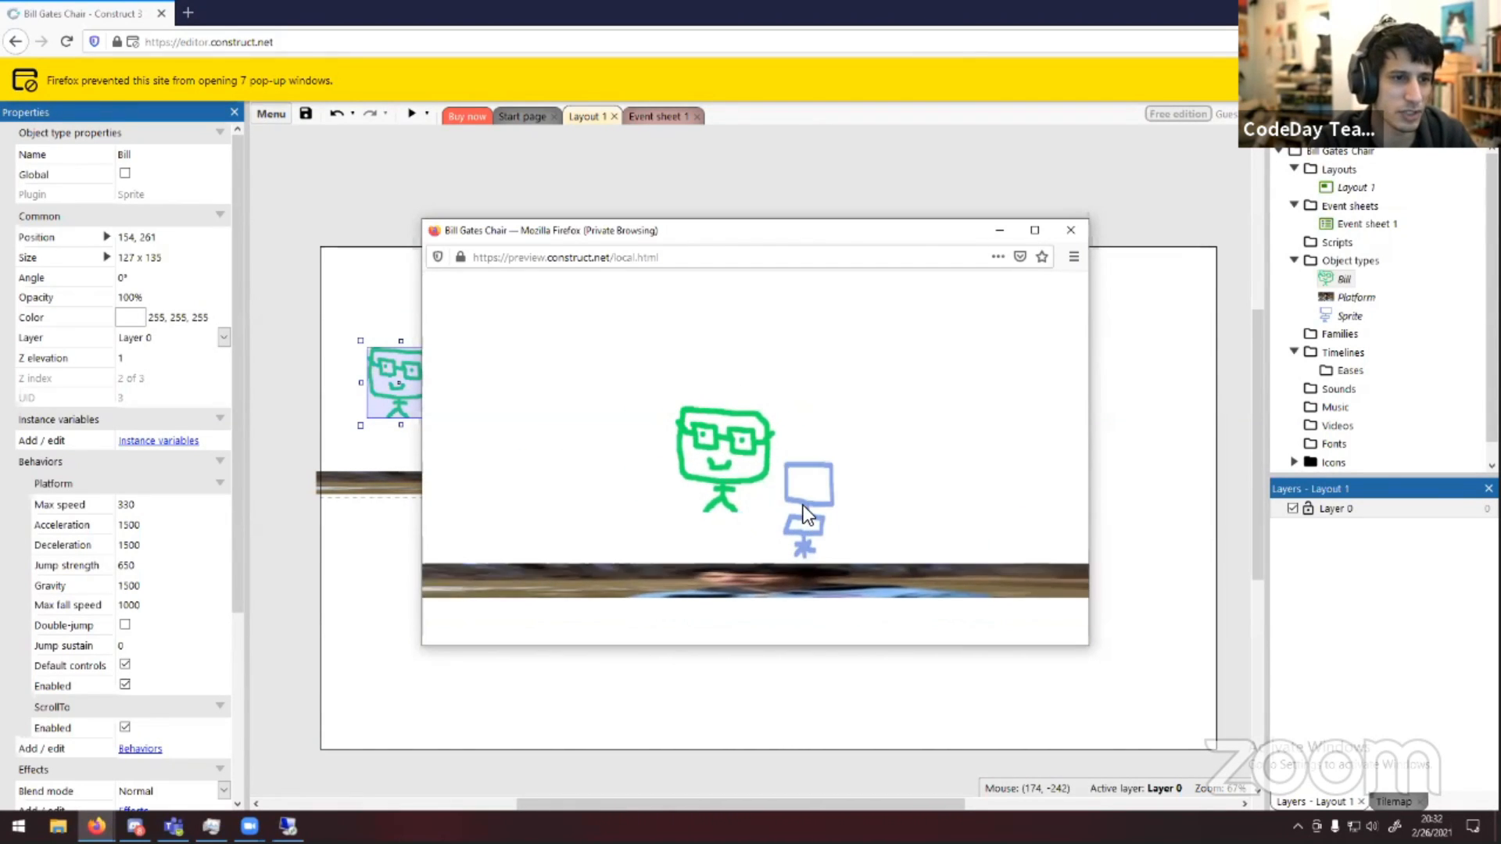
pyautogui.click(1070, 230)
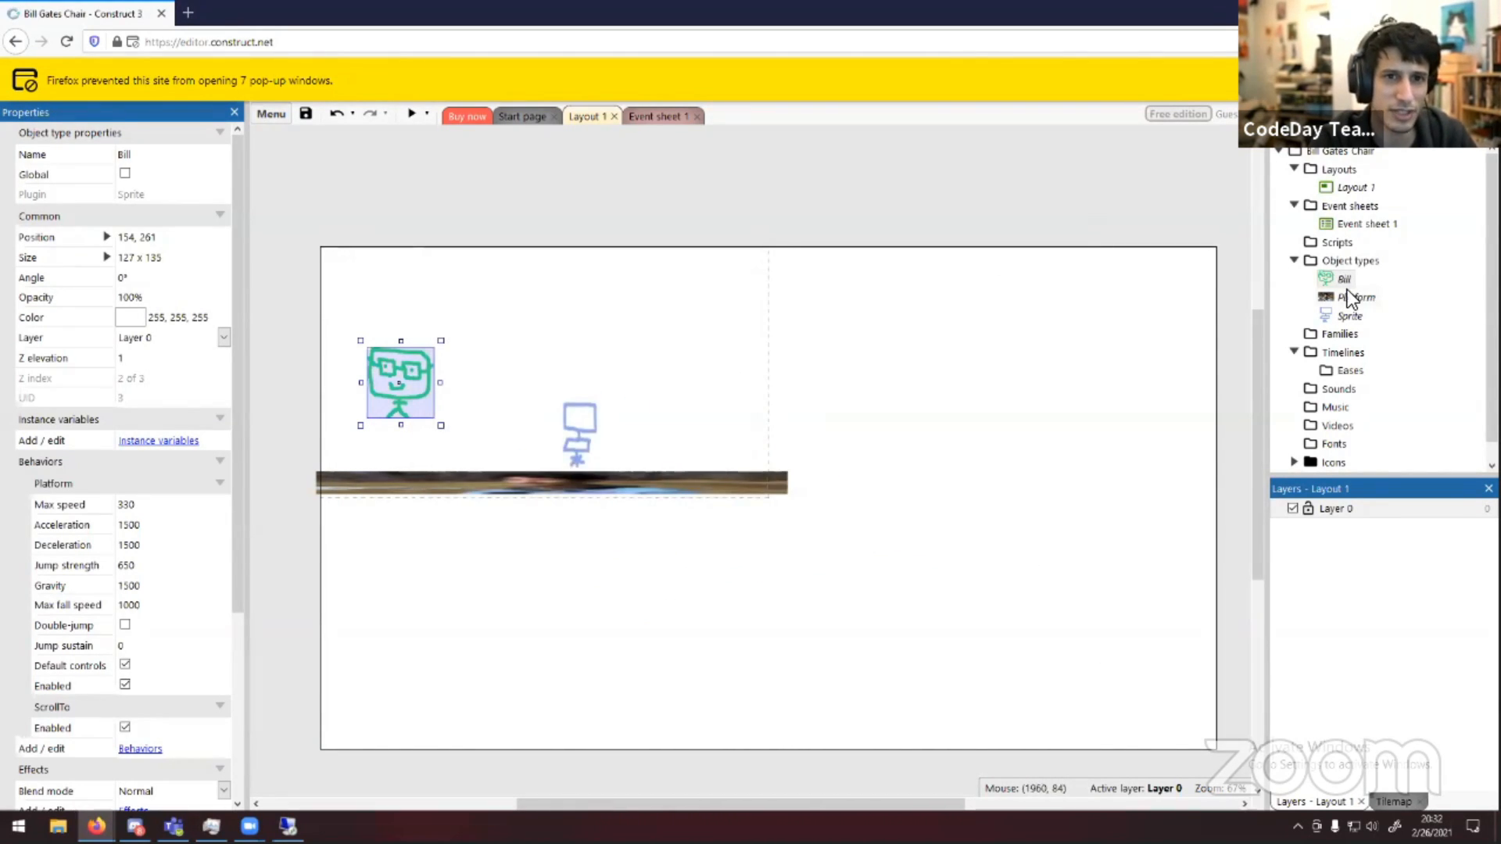
# Review Bill's behaviors and the Add behavior dialog, then close both without adding anything
pyautogui.rightClick(1345, 281)
pyautogui.click(1396, 355)
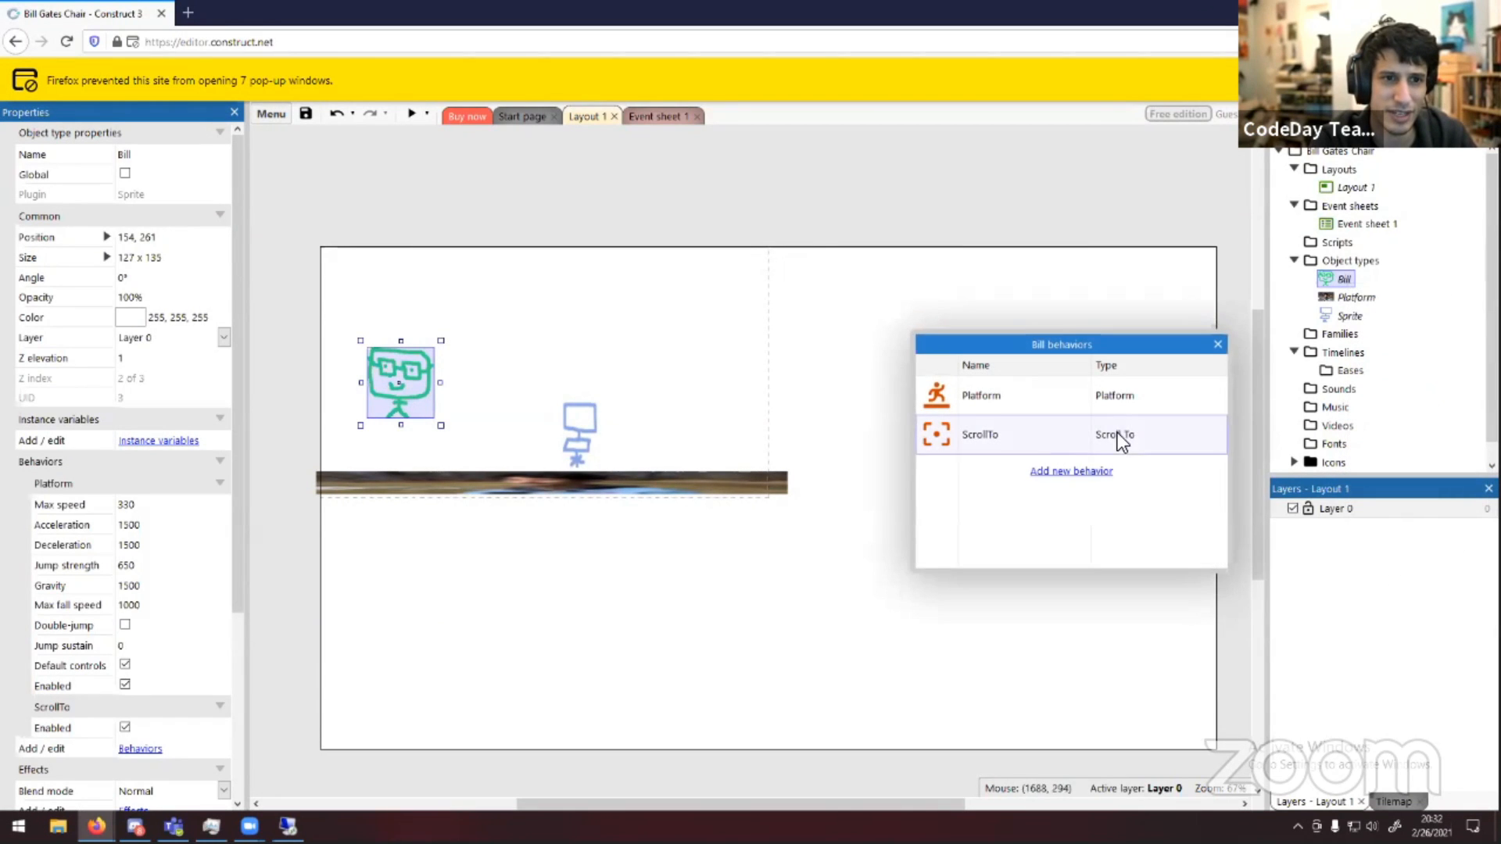
pyautogui.click(1071, 473)
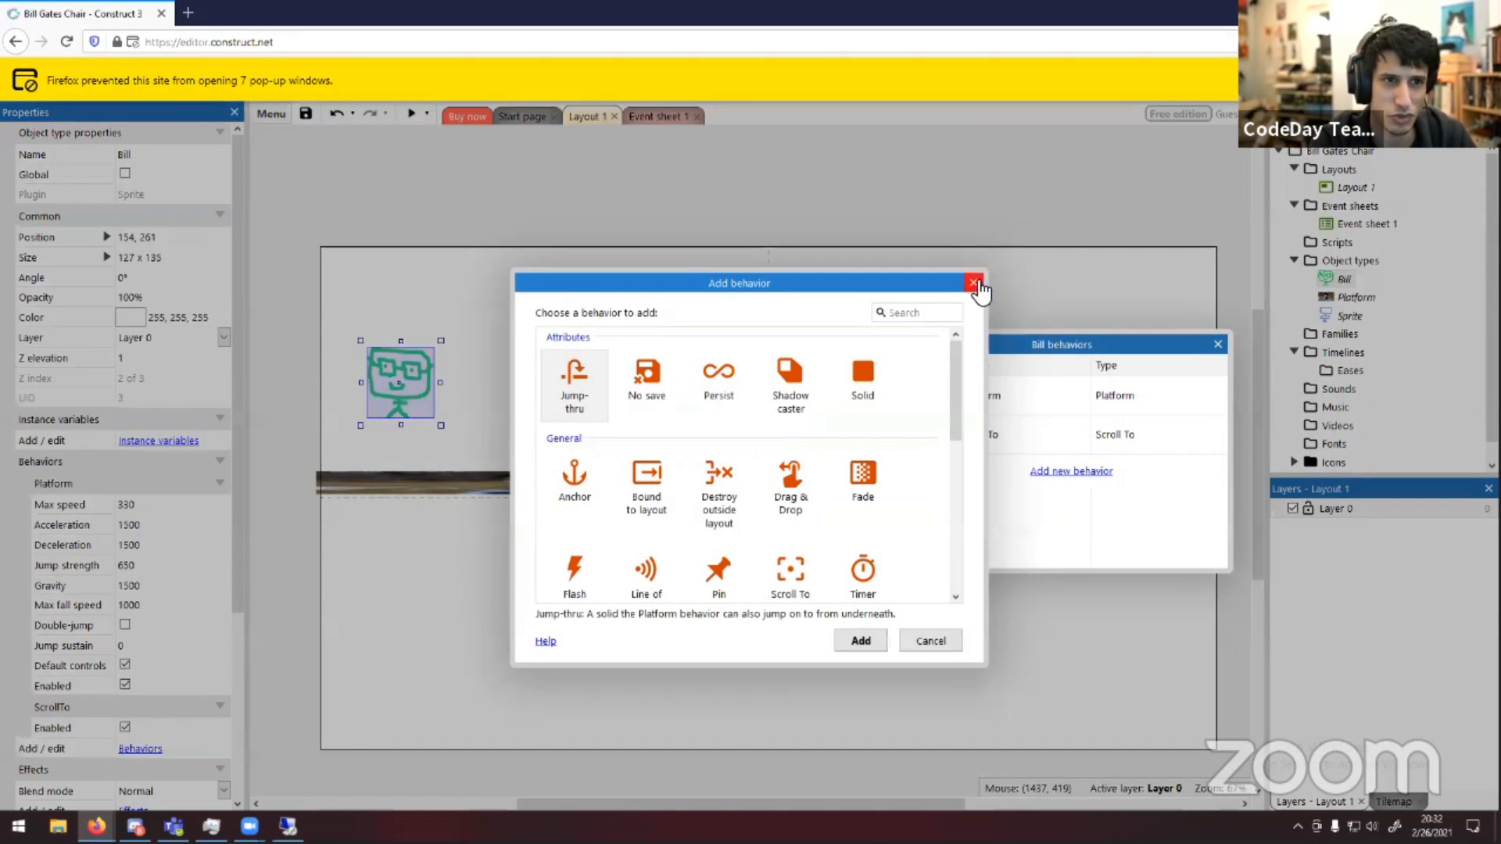
pyautogui.click(973, 283)
pyautogui.click(1217, 345)
# Move the platform slightly down to about position 448, 456 and deselect it
pyautogui.moveTo(608, 493); pyautogui.dragTo(614, 500)
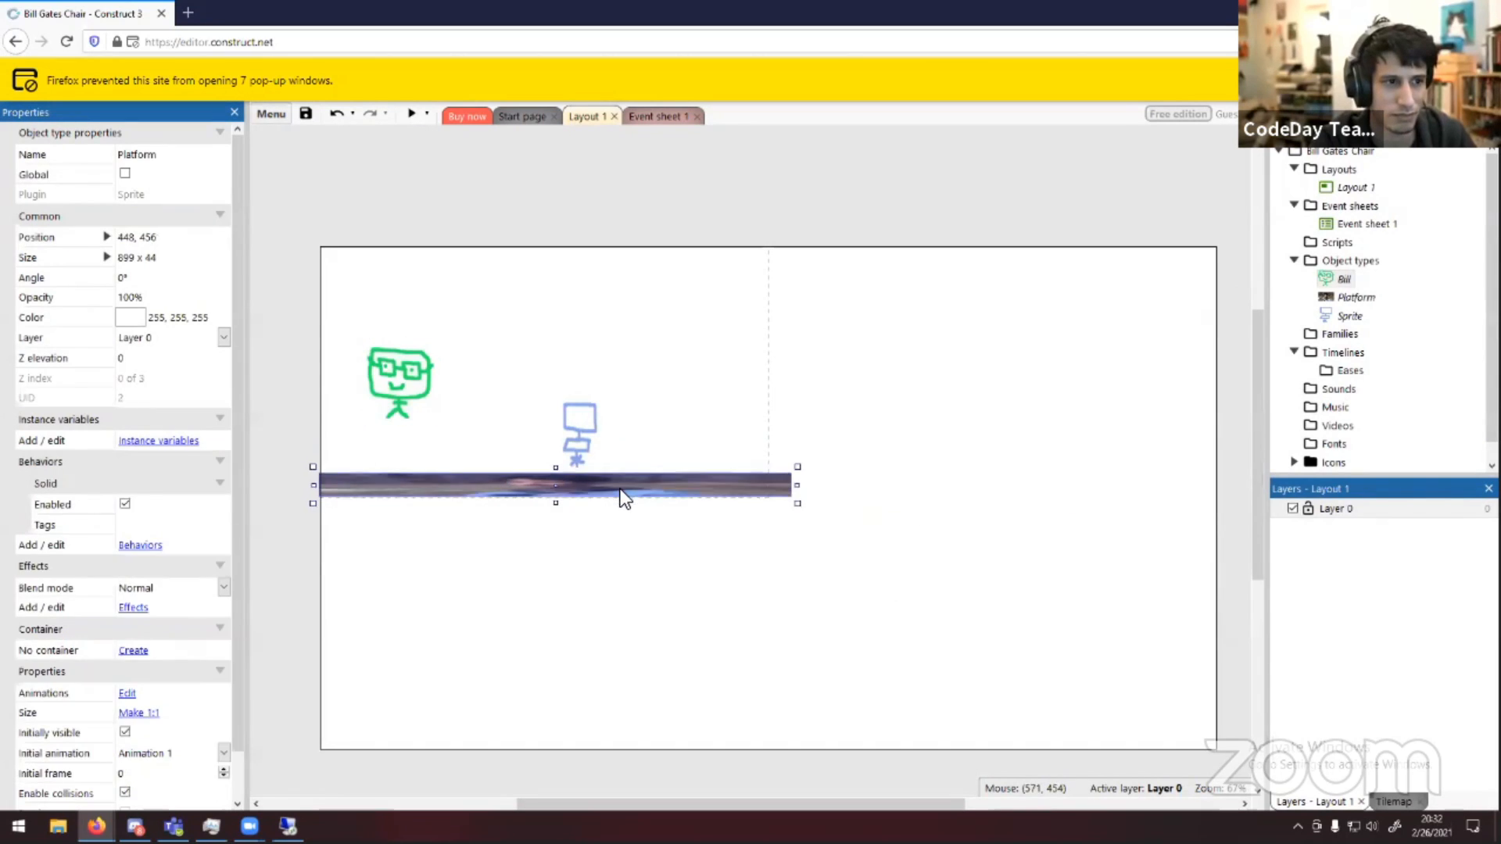
pyautogui.click(709, 546)
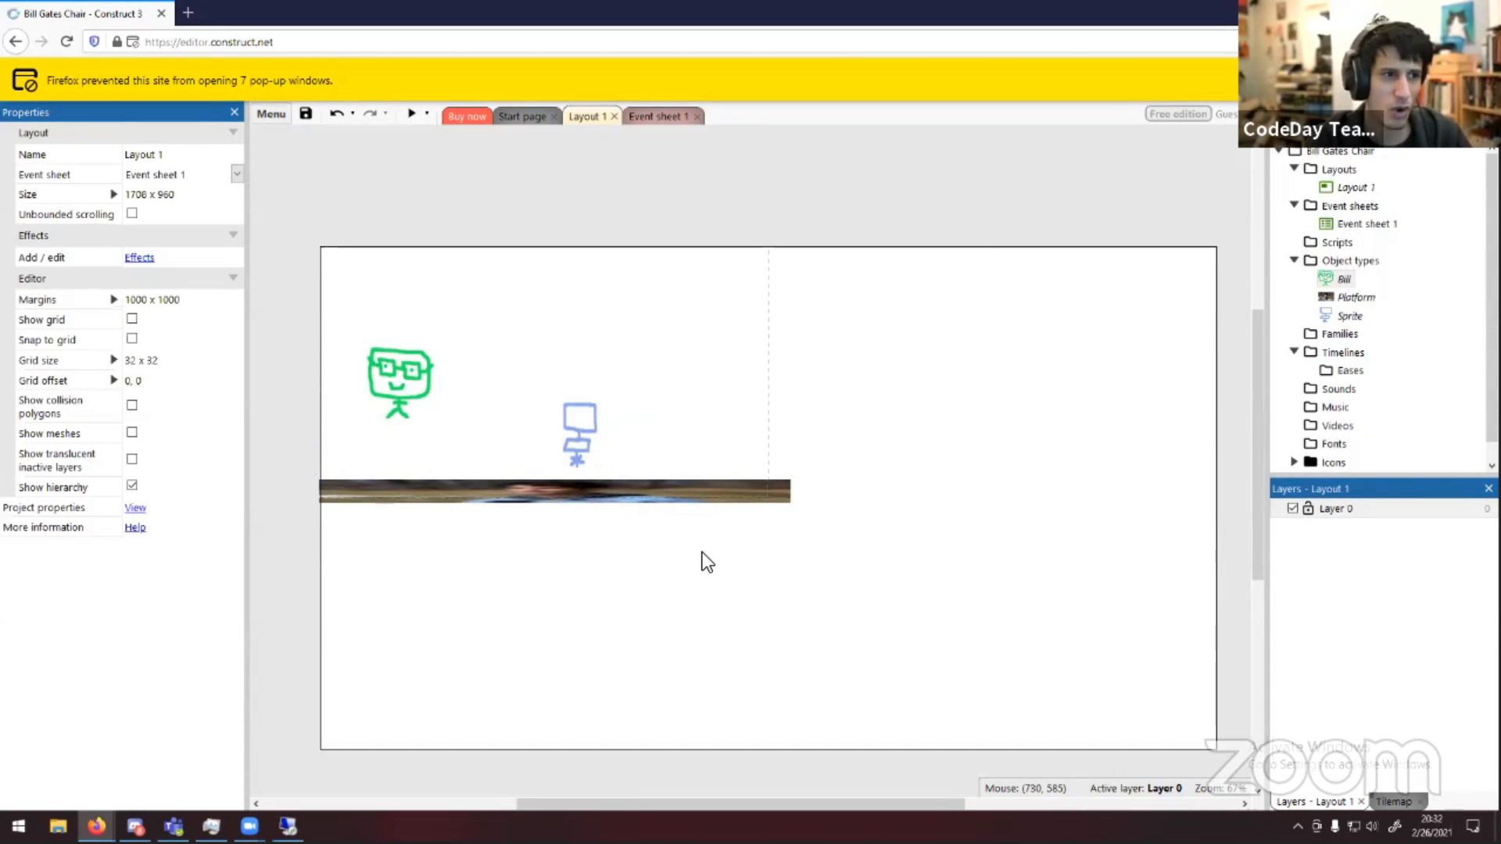
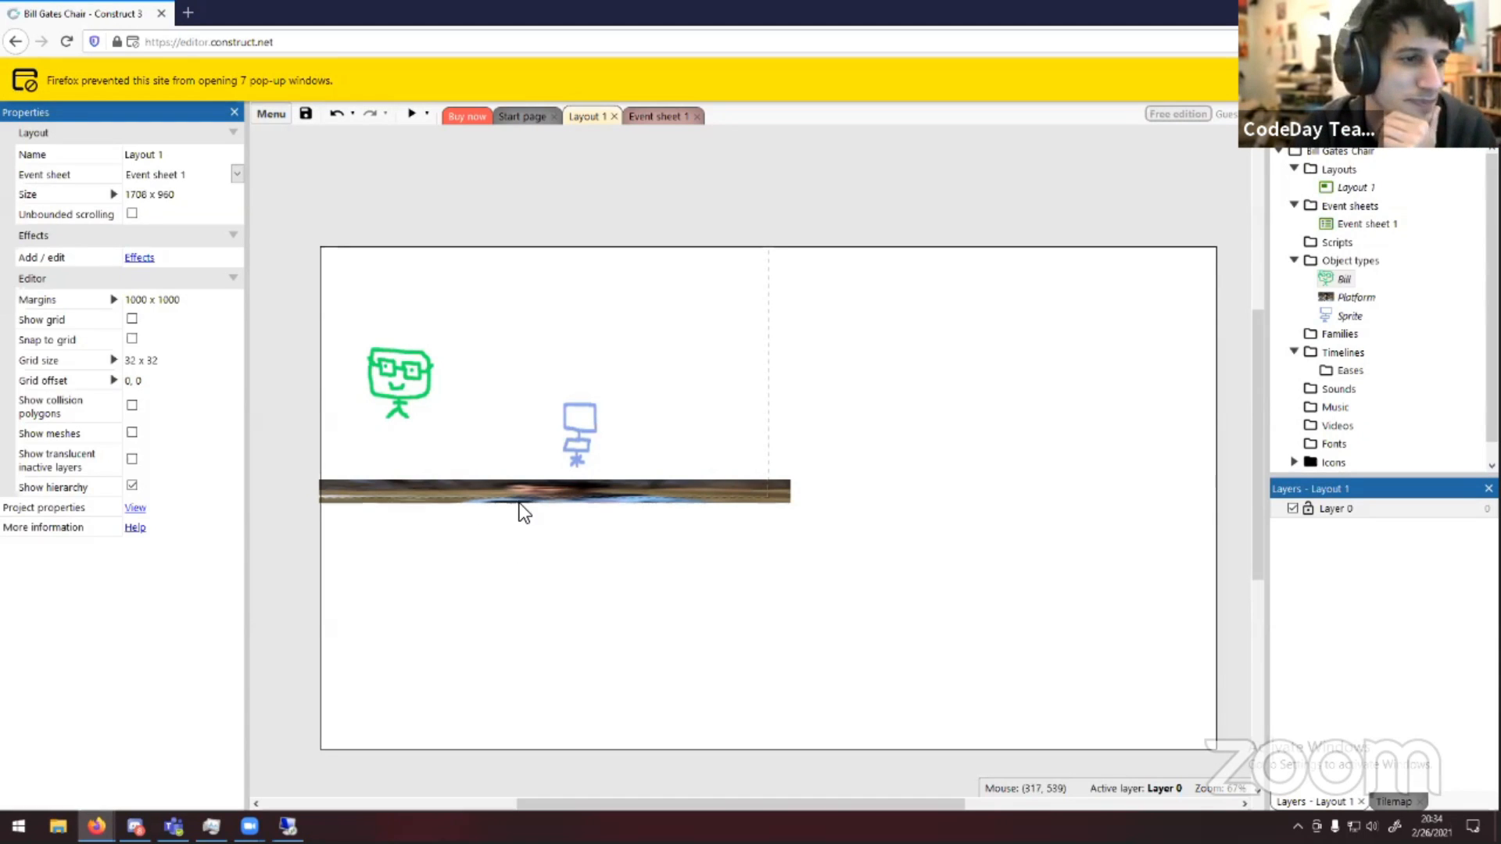
# Nudge the platform slightly to the left and deselect it
pyautogui.moveTo(527, 505); pyautogui.dragTo(520, 511)
pyautogui.click(817, 502)
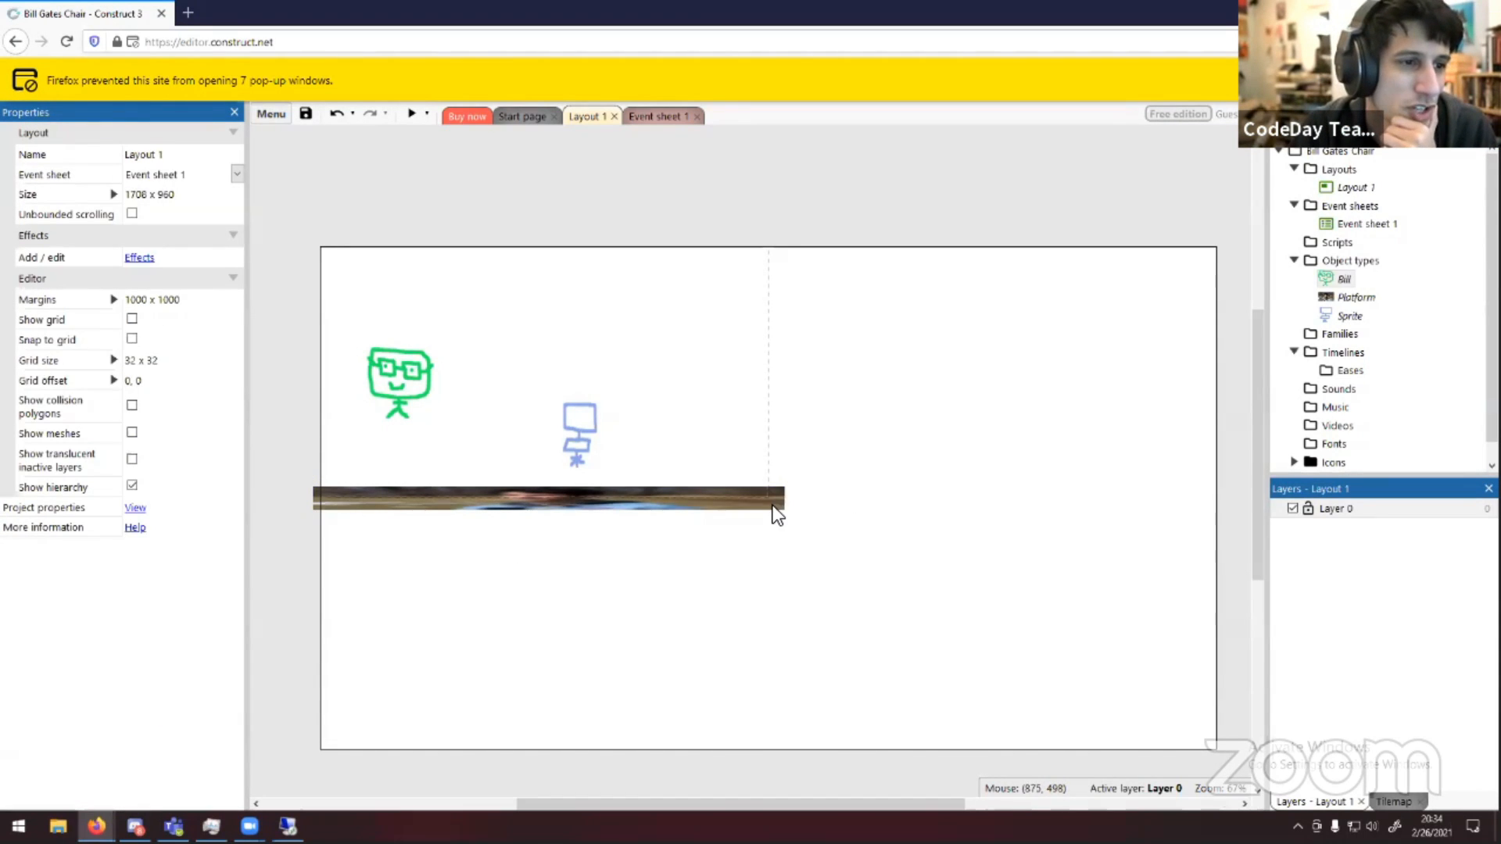
pyautogui.moveTo(774, 508); pyautogui.dragTo(770, 506)
# Move the chair sprite onto the platform at about position 548, 385
pyautogui.click(765, 457)
pyautogui.moveTo(578, 433); pyautogui.dragTo(610, 454)
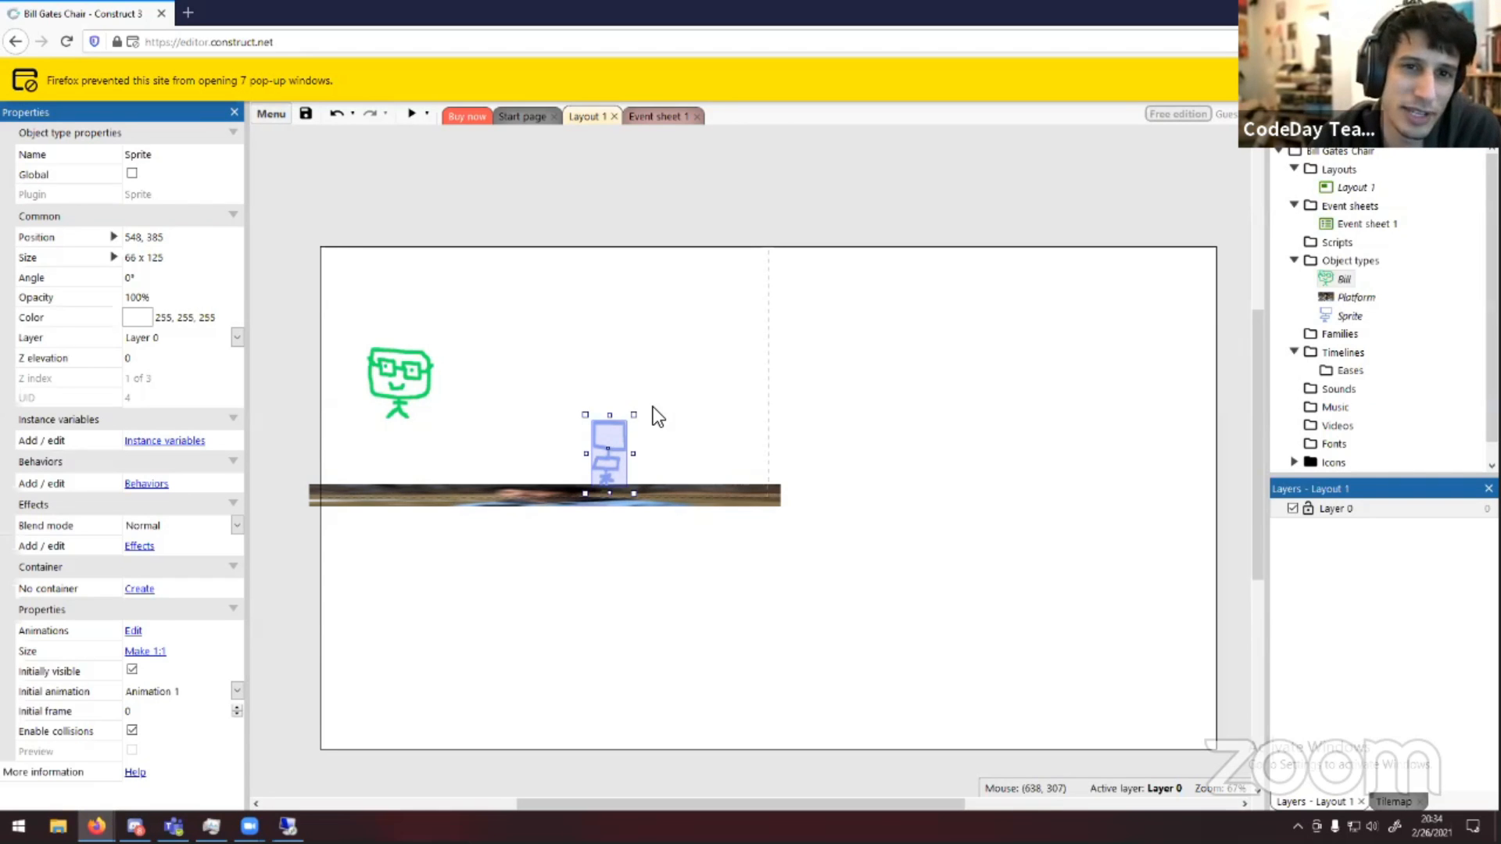
# Open the chair sprite's behaviors and browse the Add behavior list, then close both without adding anything
pyautogui.rightClick(1338, 317)
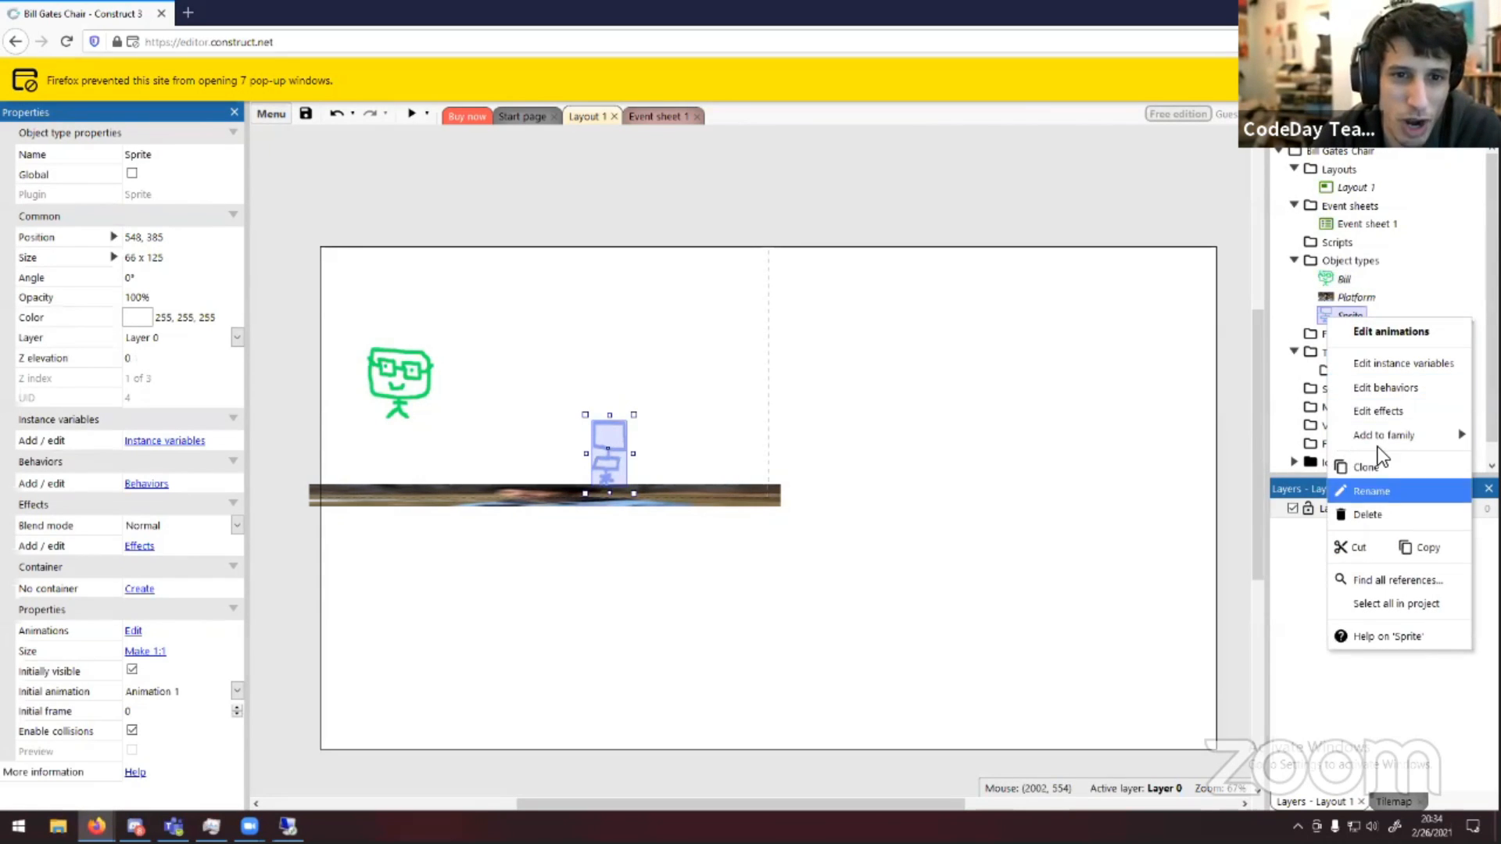
pyautogui.click(1390, 386)
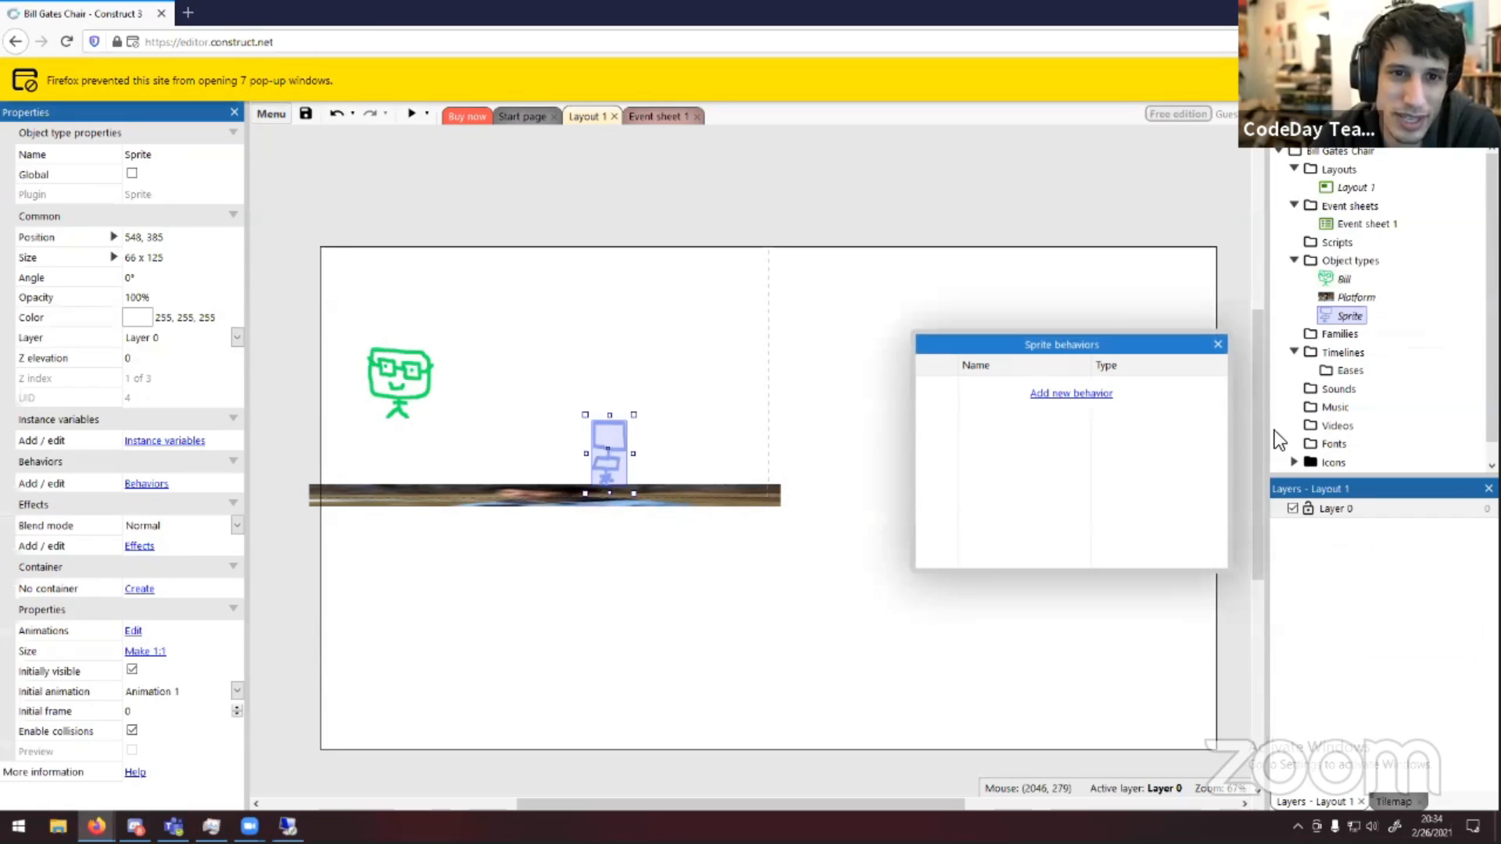
pyautogui.click(1090, 394)
pyautogui.scroll(-3, 914, 547)
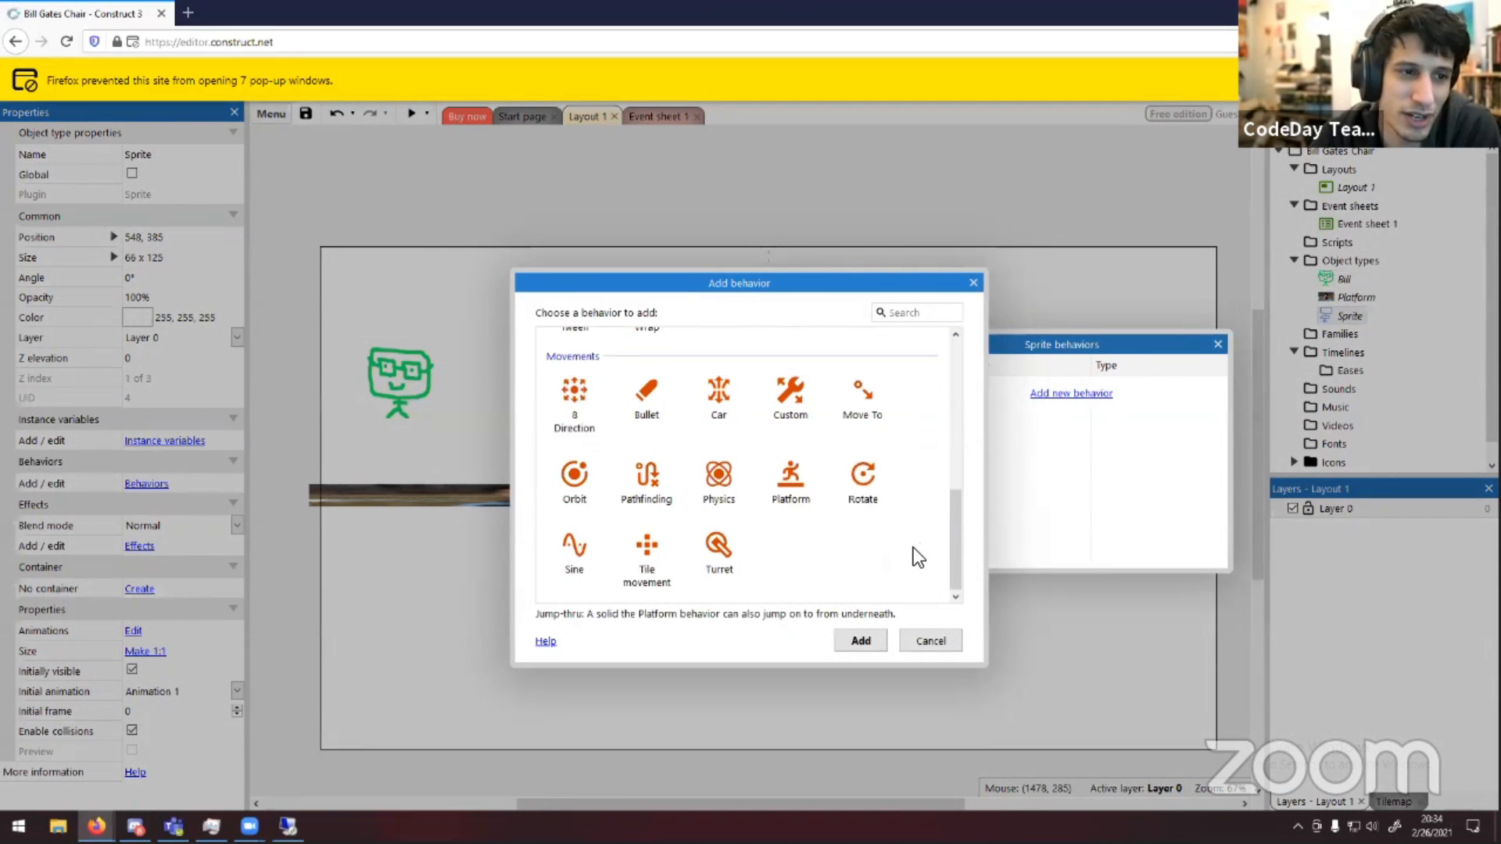
pyautogui.scroll(4, 899, 562)
pyautogui.scroll(-4, 891, 569)
pyautogui.click(931, 641)
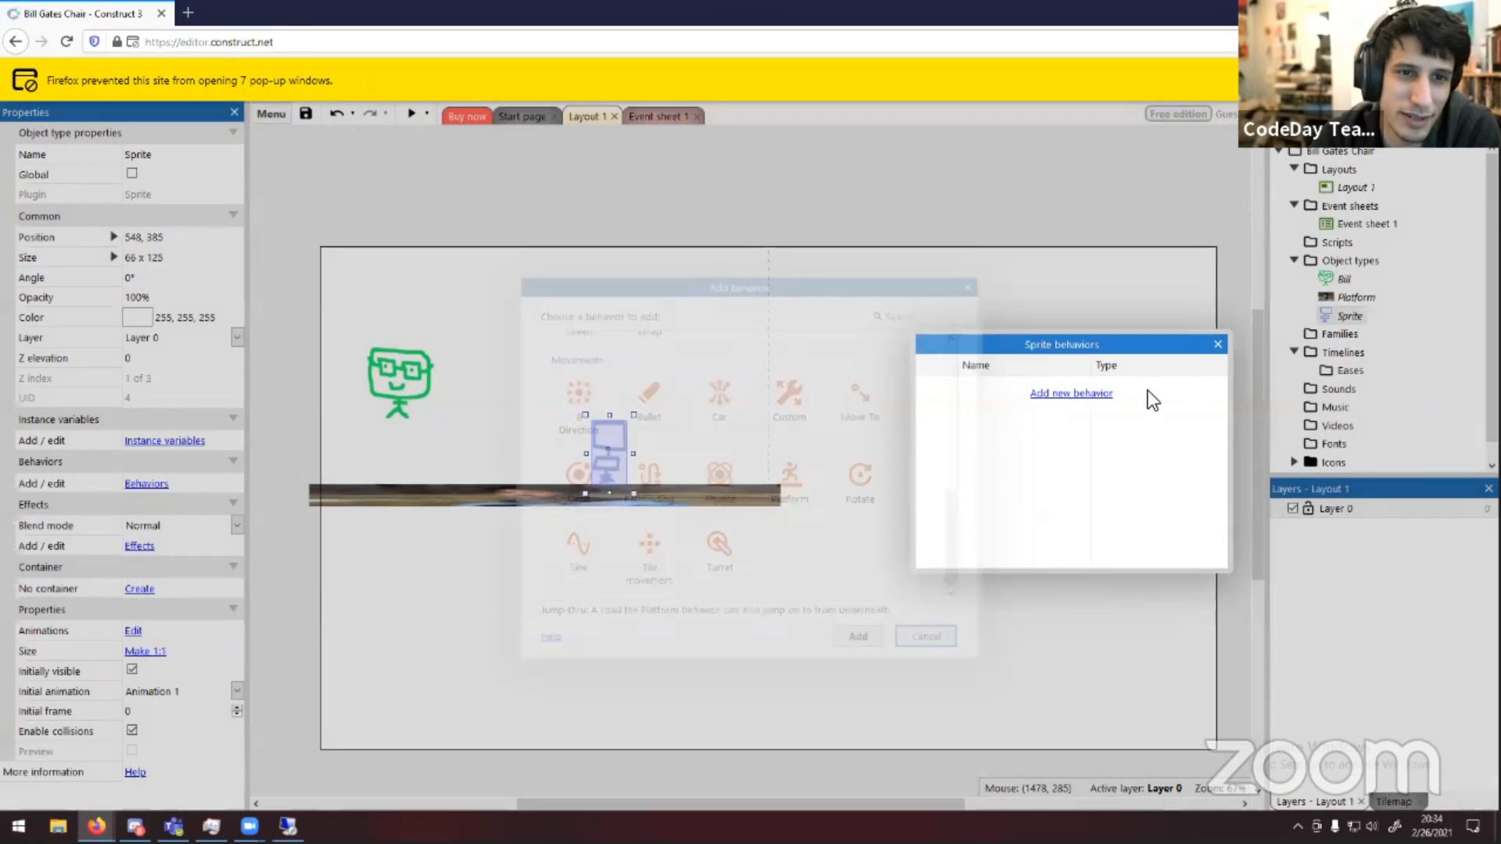
pyautogui.click(1217, 345)
pyautogui.click(969, 330)
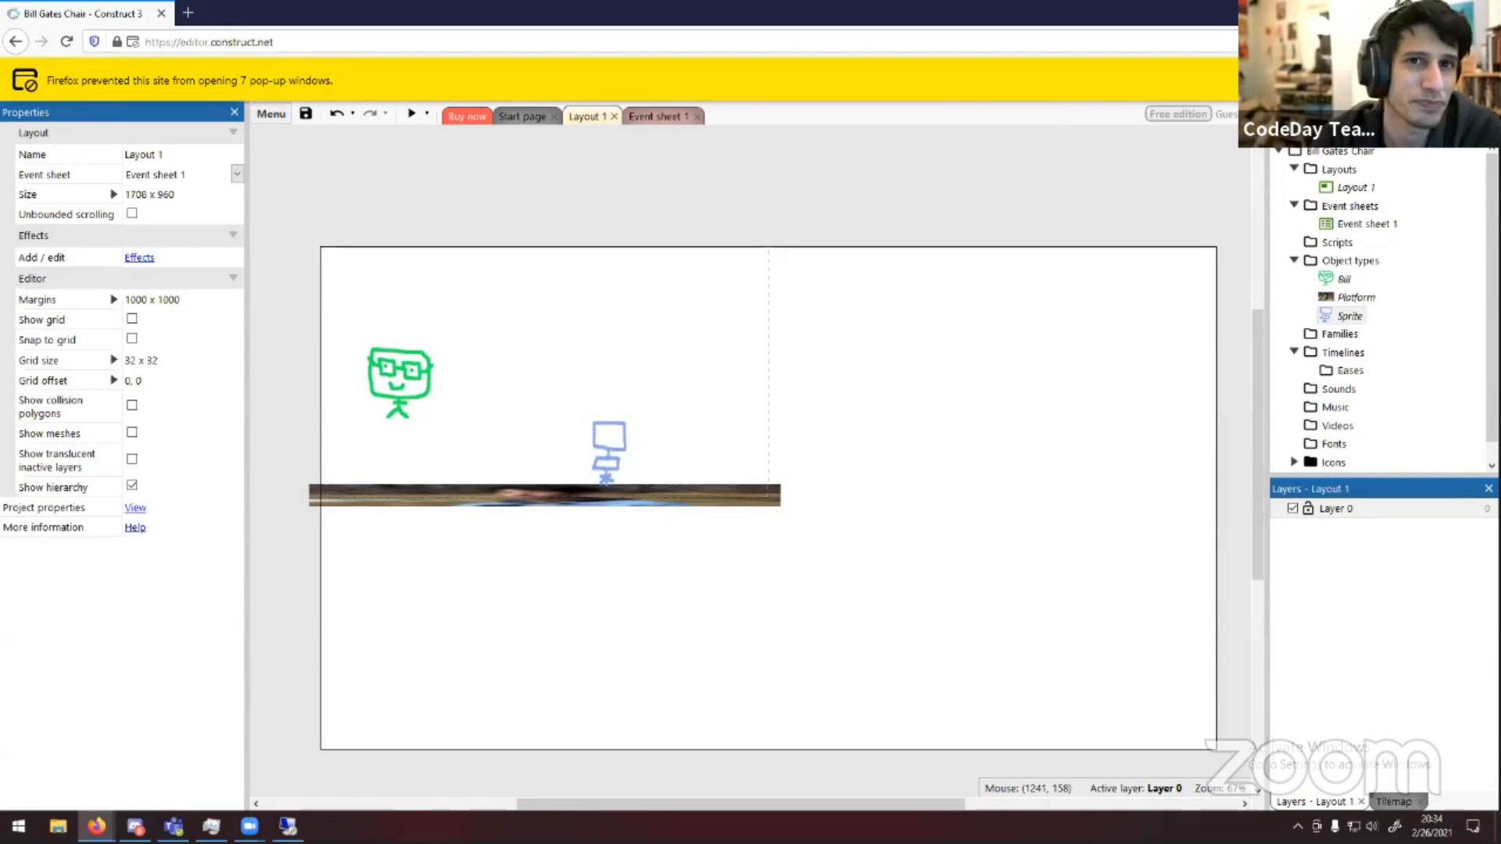
# Dismiss the popup notice and switch to Event sheet 1, opening and cancelling the add-condition dialog twice
pyautogui.click(1482, 81)
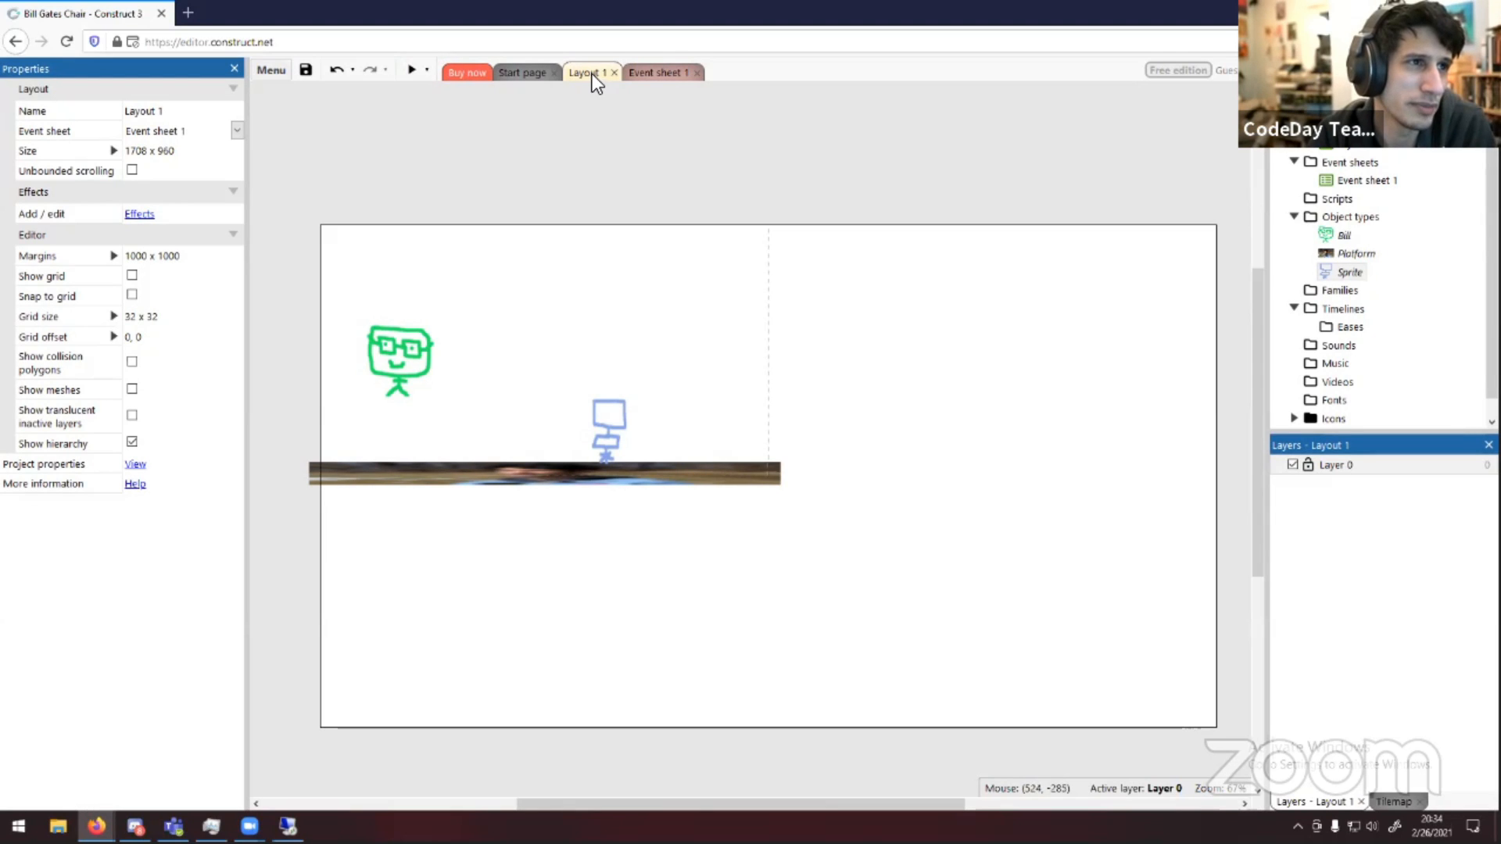
pyautogui.click(655, 73)
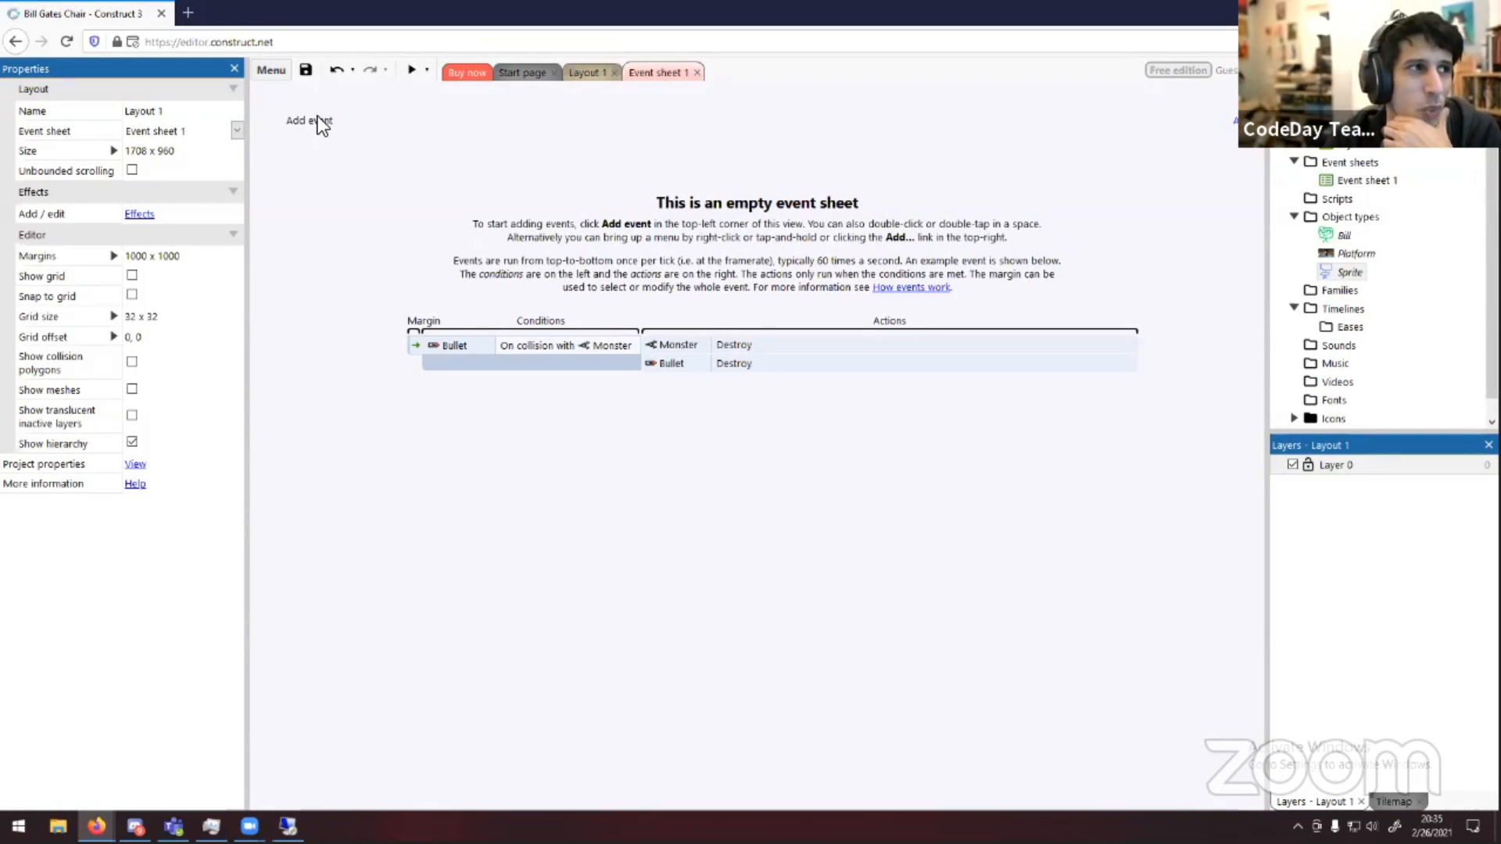
pyautogui.click(317, 119)
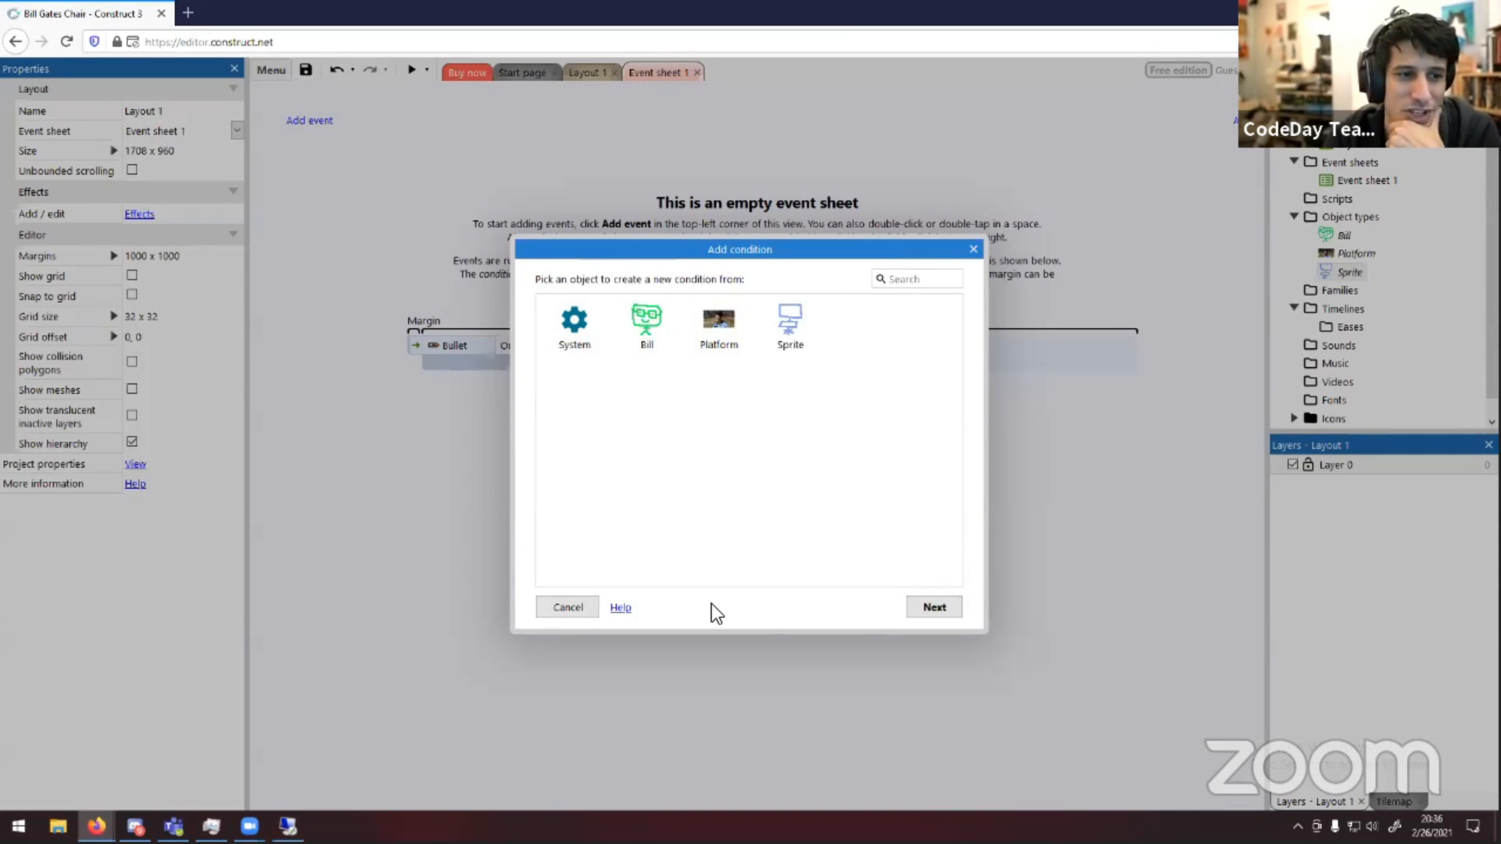
pyautogui.click(544, 607)
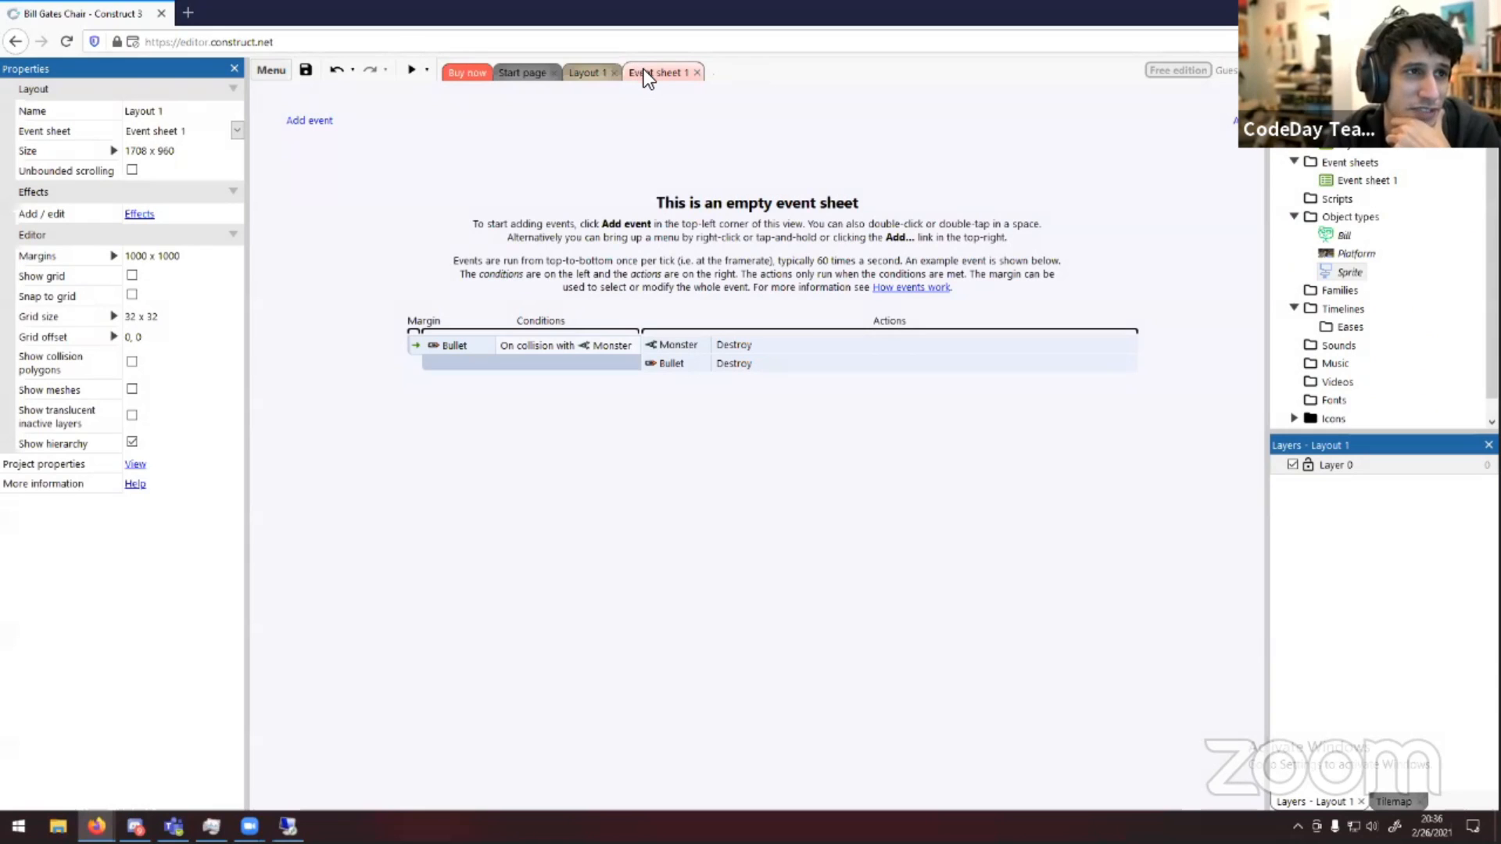
pyautogui.click(316, 121)
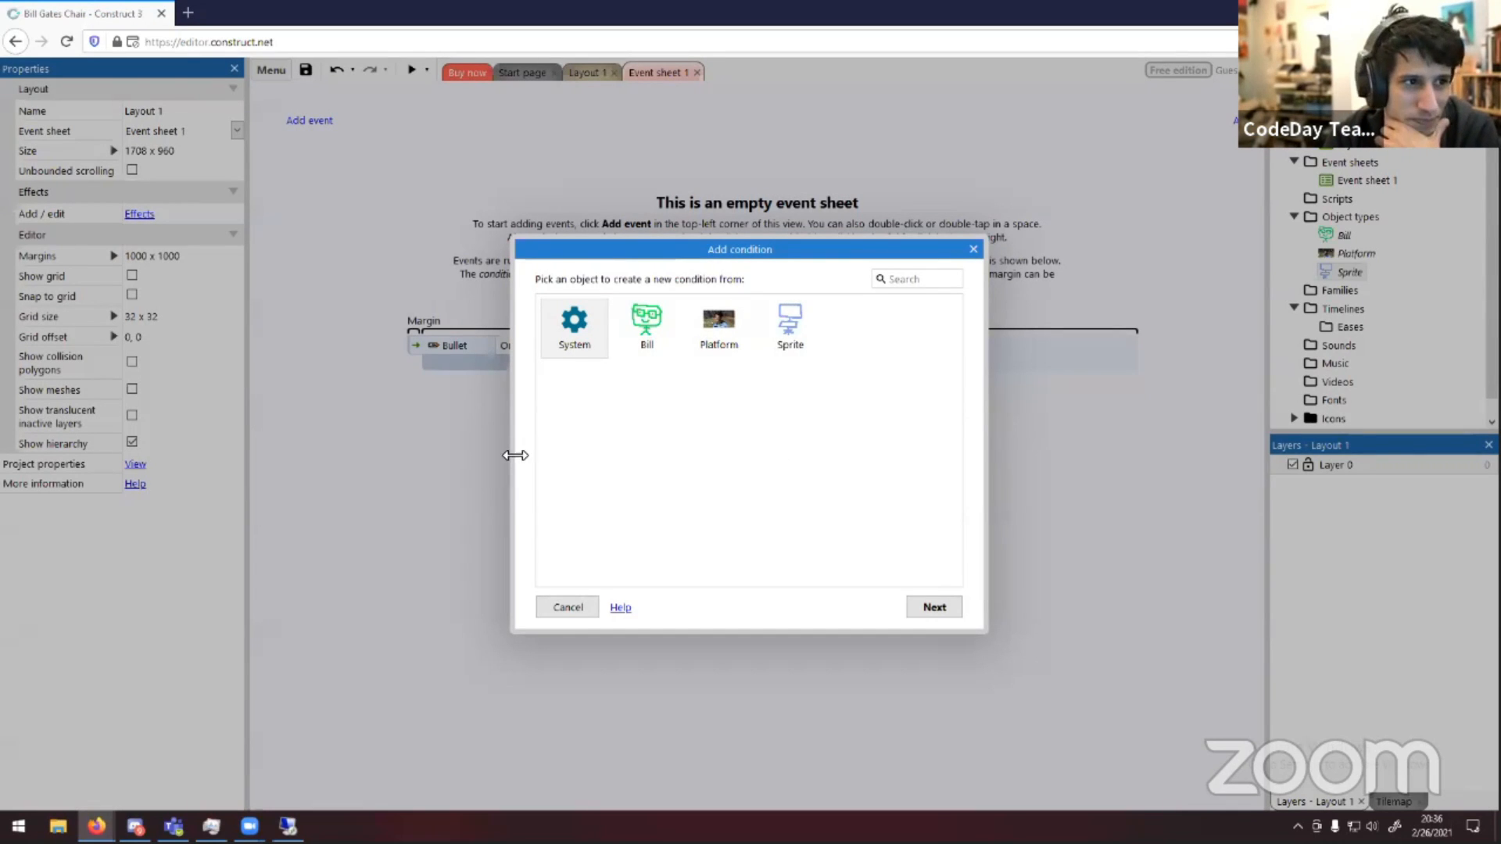
pyautogui.click(972, 248)
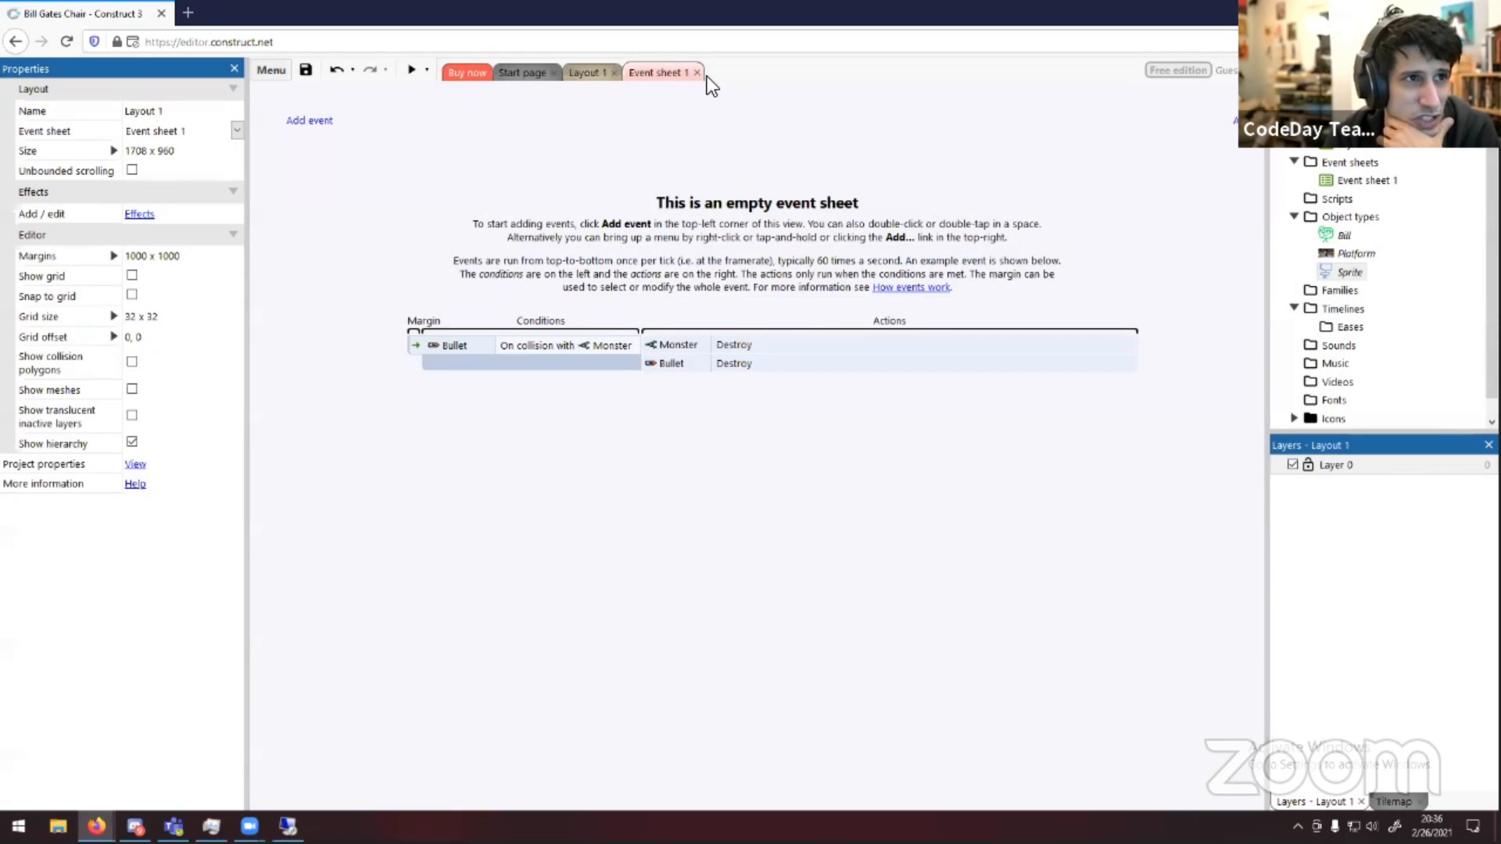
# Add a System On start of layout event, then delete it
pyautogui.click(307, 121)
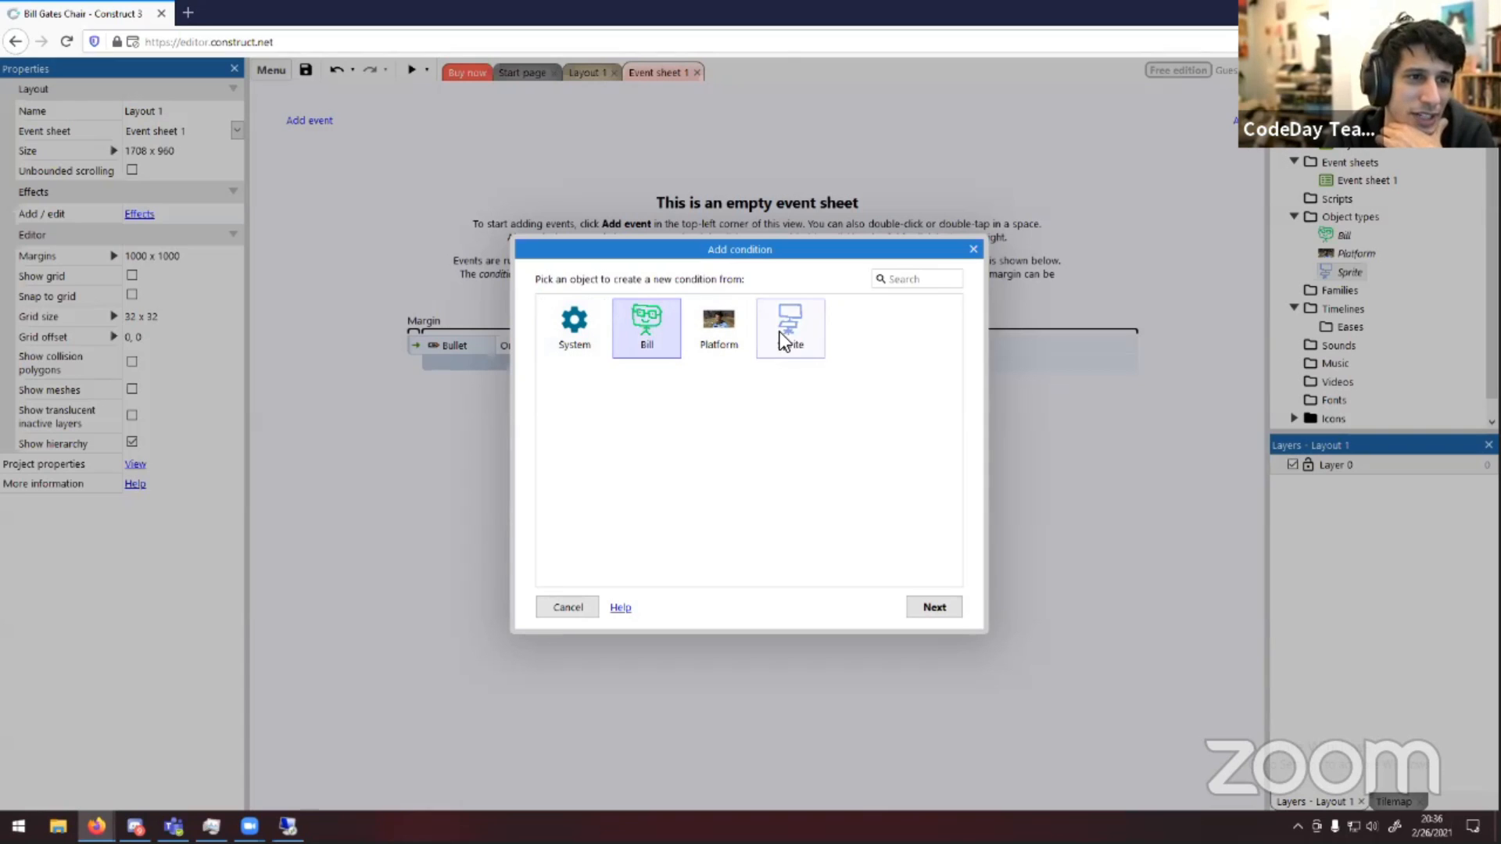
pyautogui.doubleClick(564, 335)
pyautogui.scroll(-3, 721, 418)
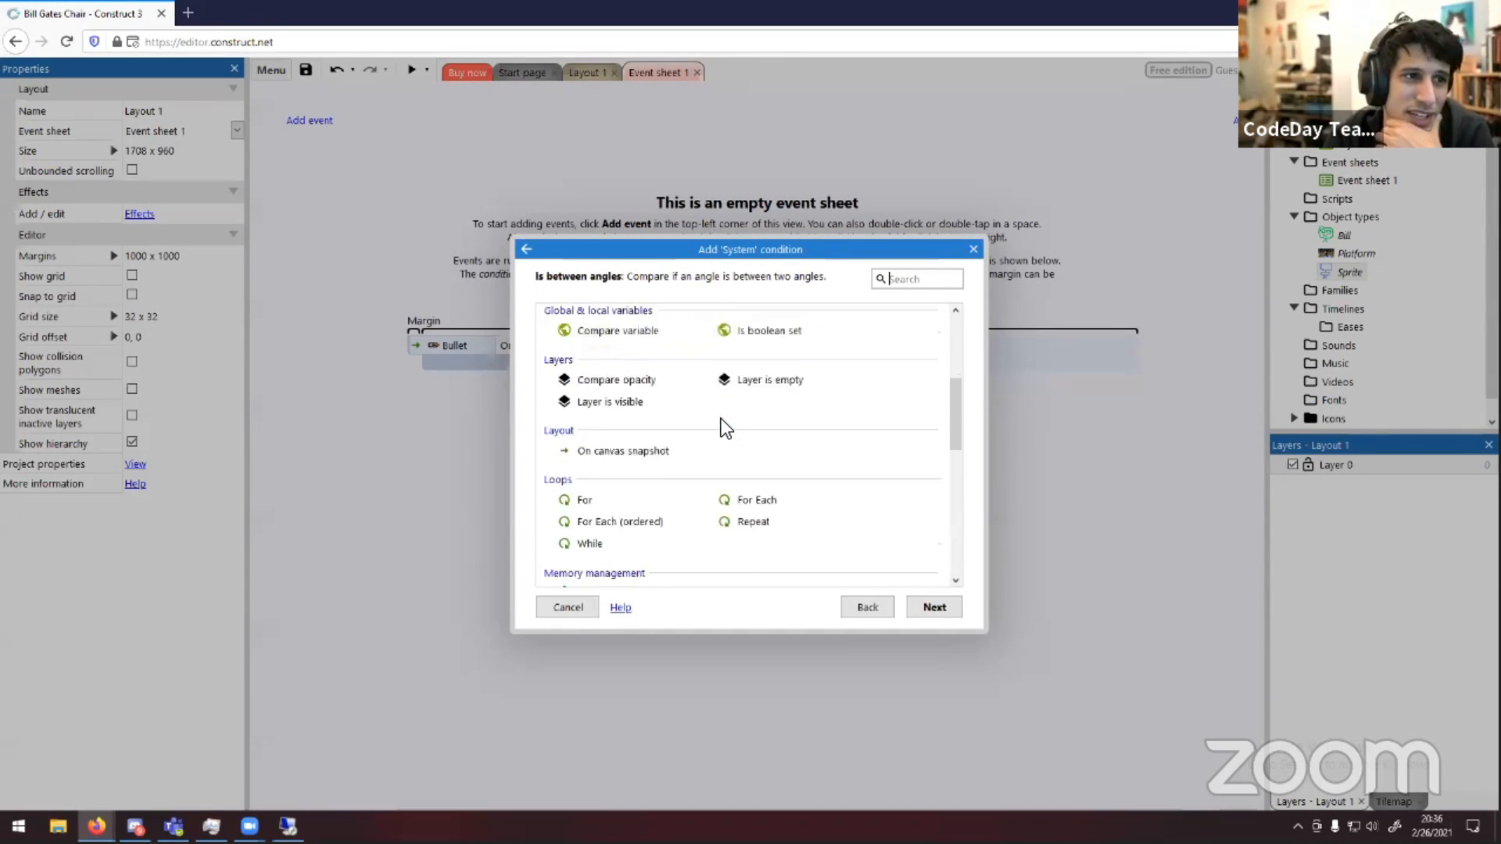
pyautogui.scroll(2, 721, 419)
pyautogui.scroll(-6, 724, 422)
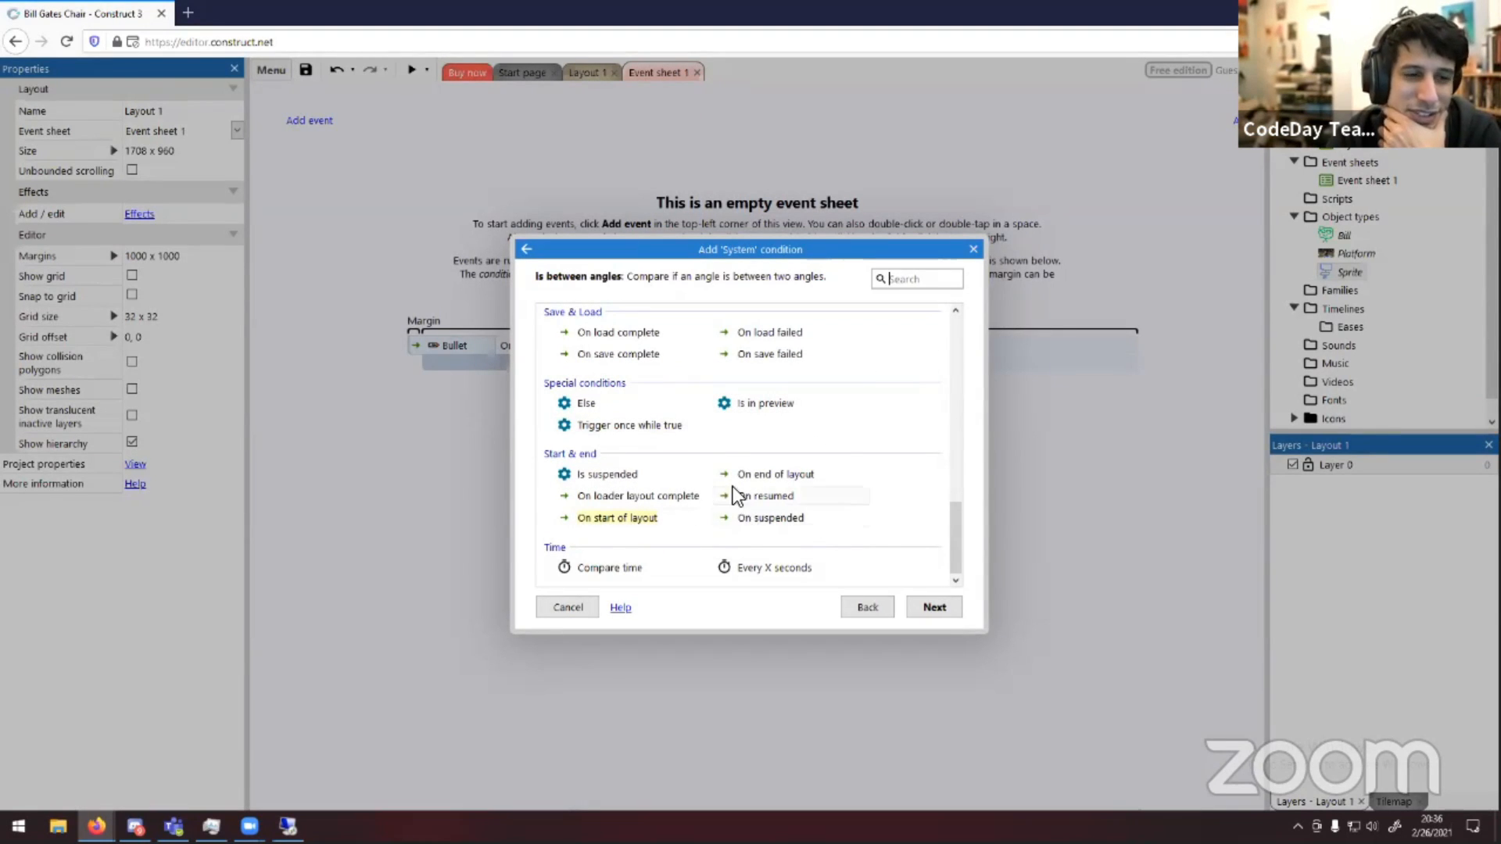
pyautogui.doubleClick(597, 520)
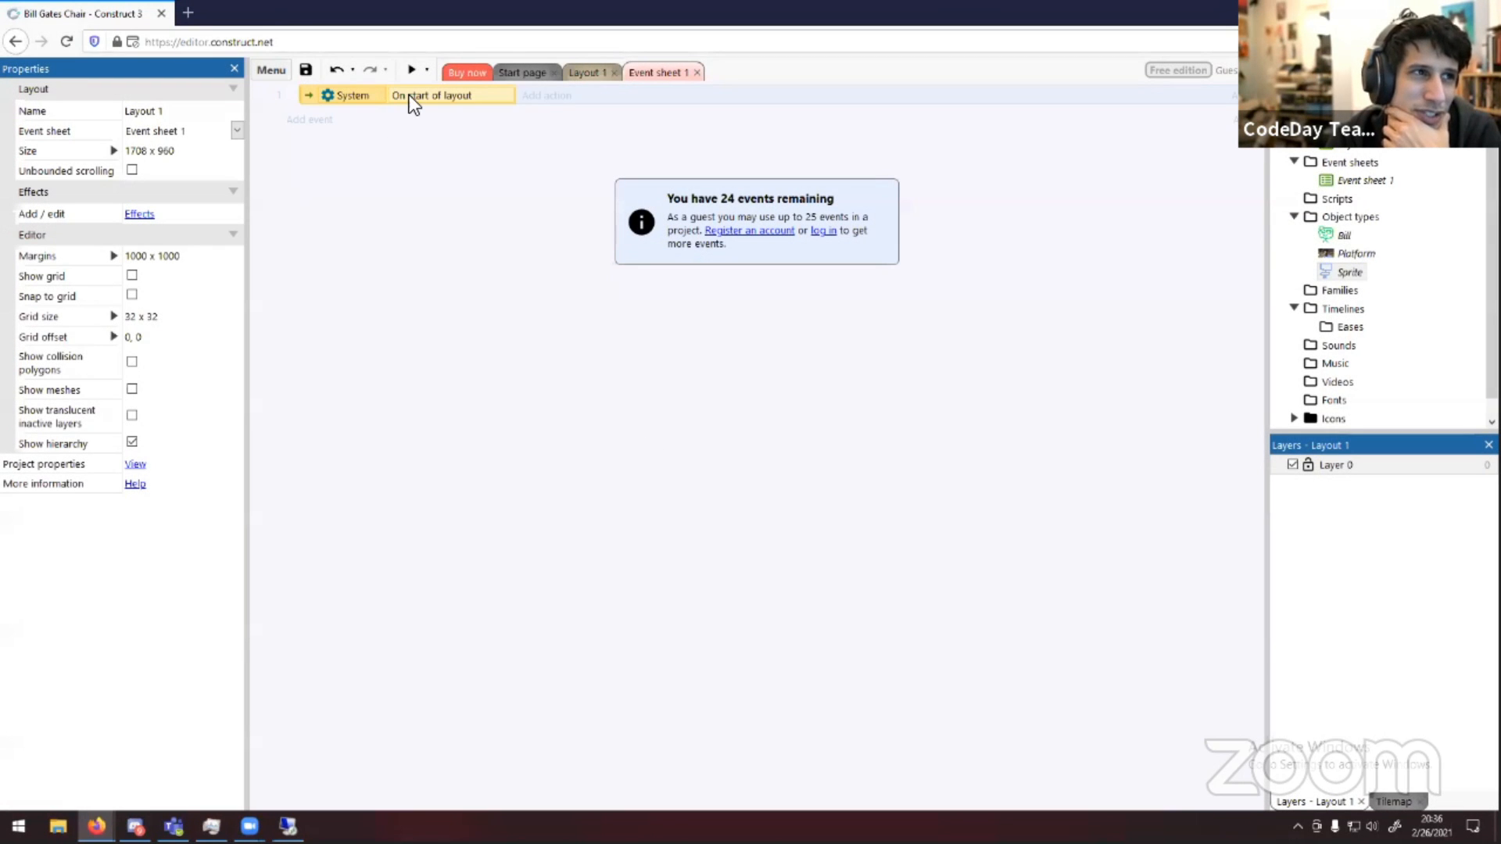
pyautogui.rightClick(410, 96)
pyautogui.click(455, 274)
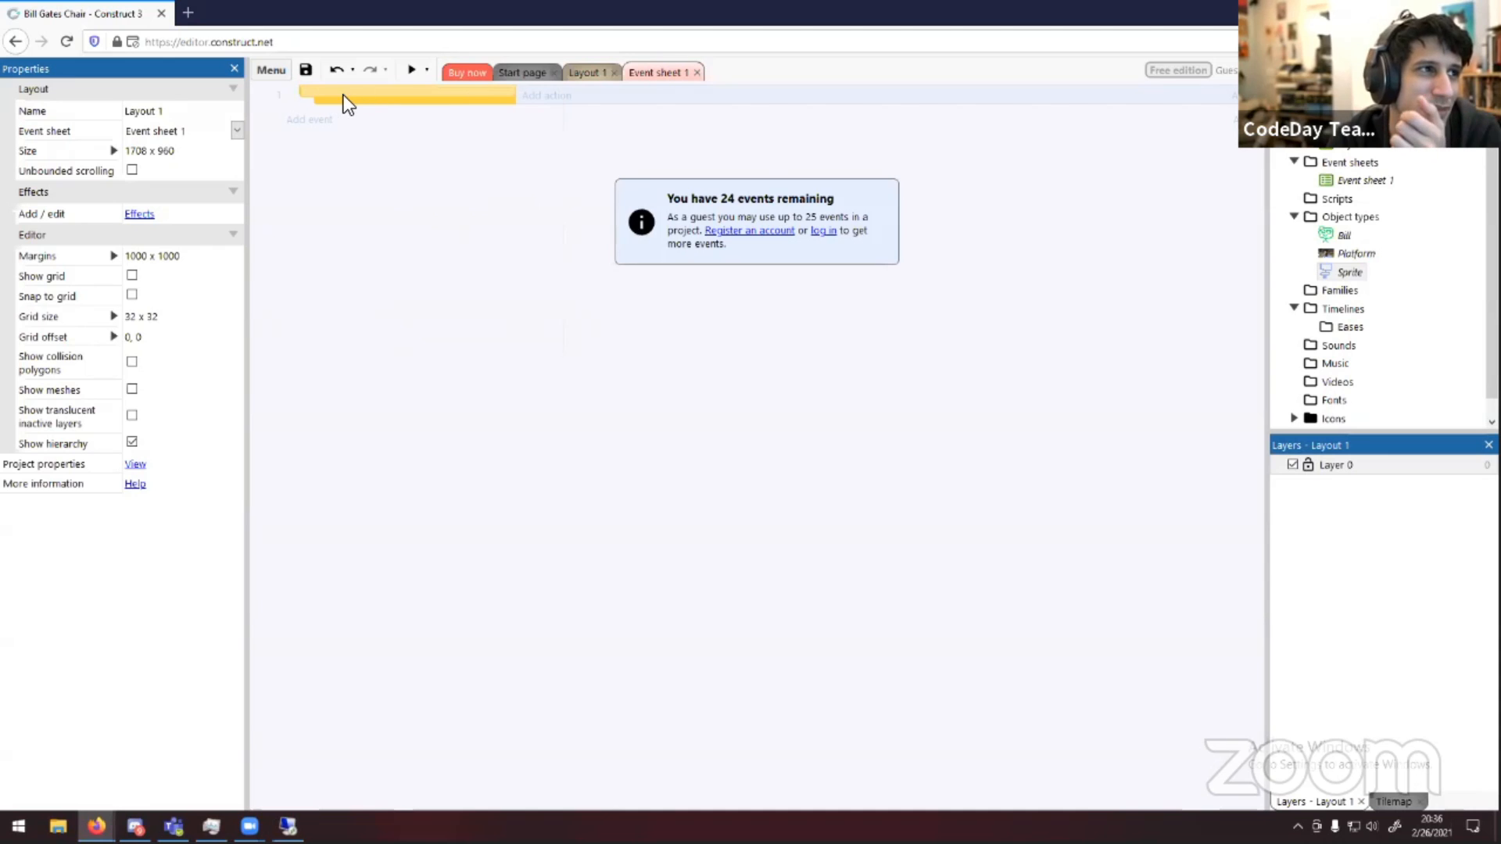
pyautogui.rightClick(344, 95)
pyautogui.click(416, 261)
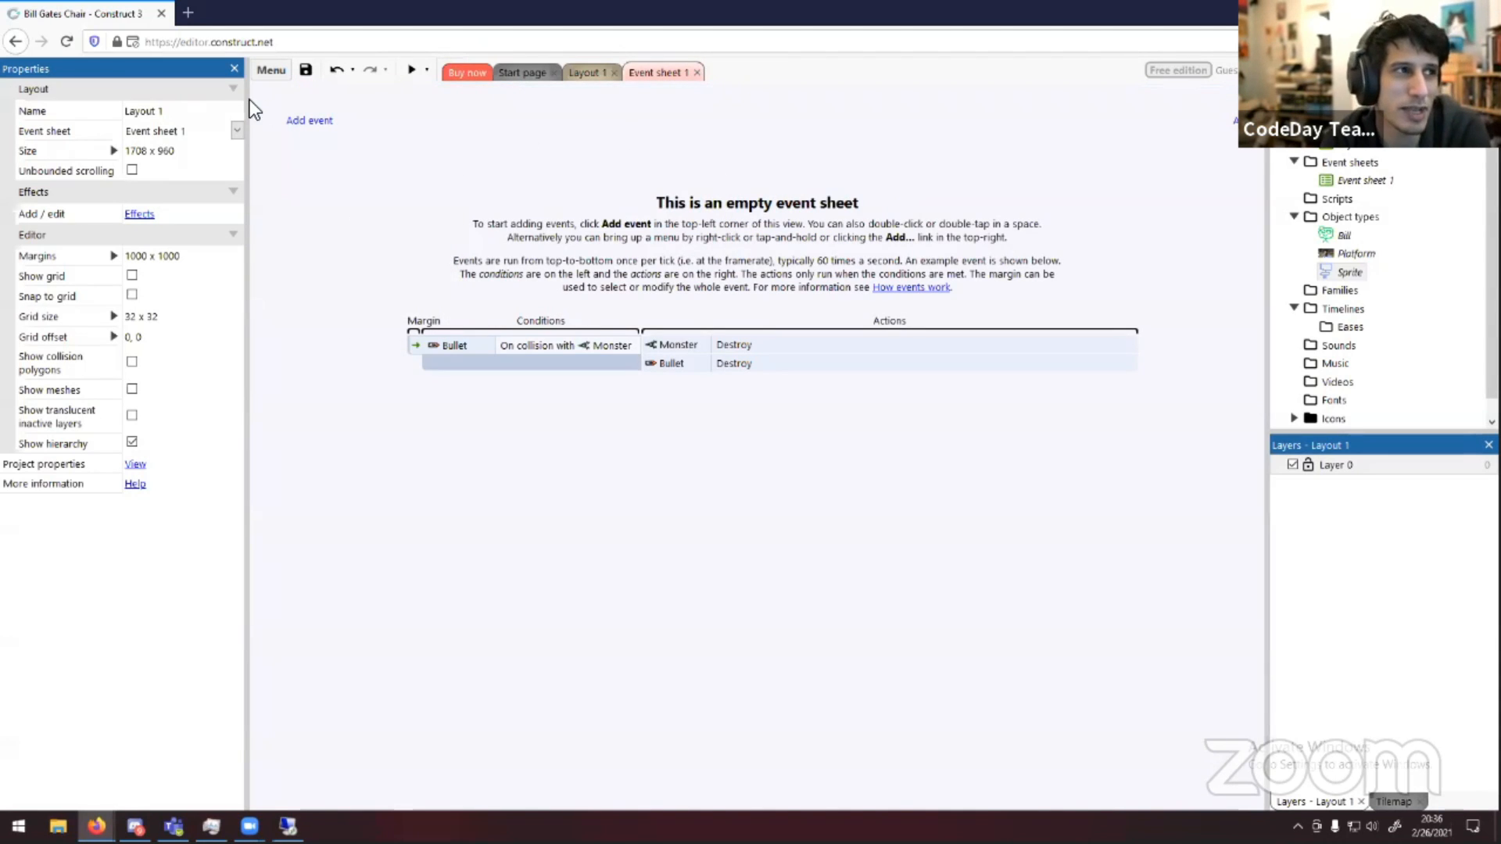
# Start a new event using the chair sprite's On collision with another object condition
pyautogui.click(310, 121)
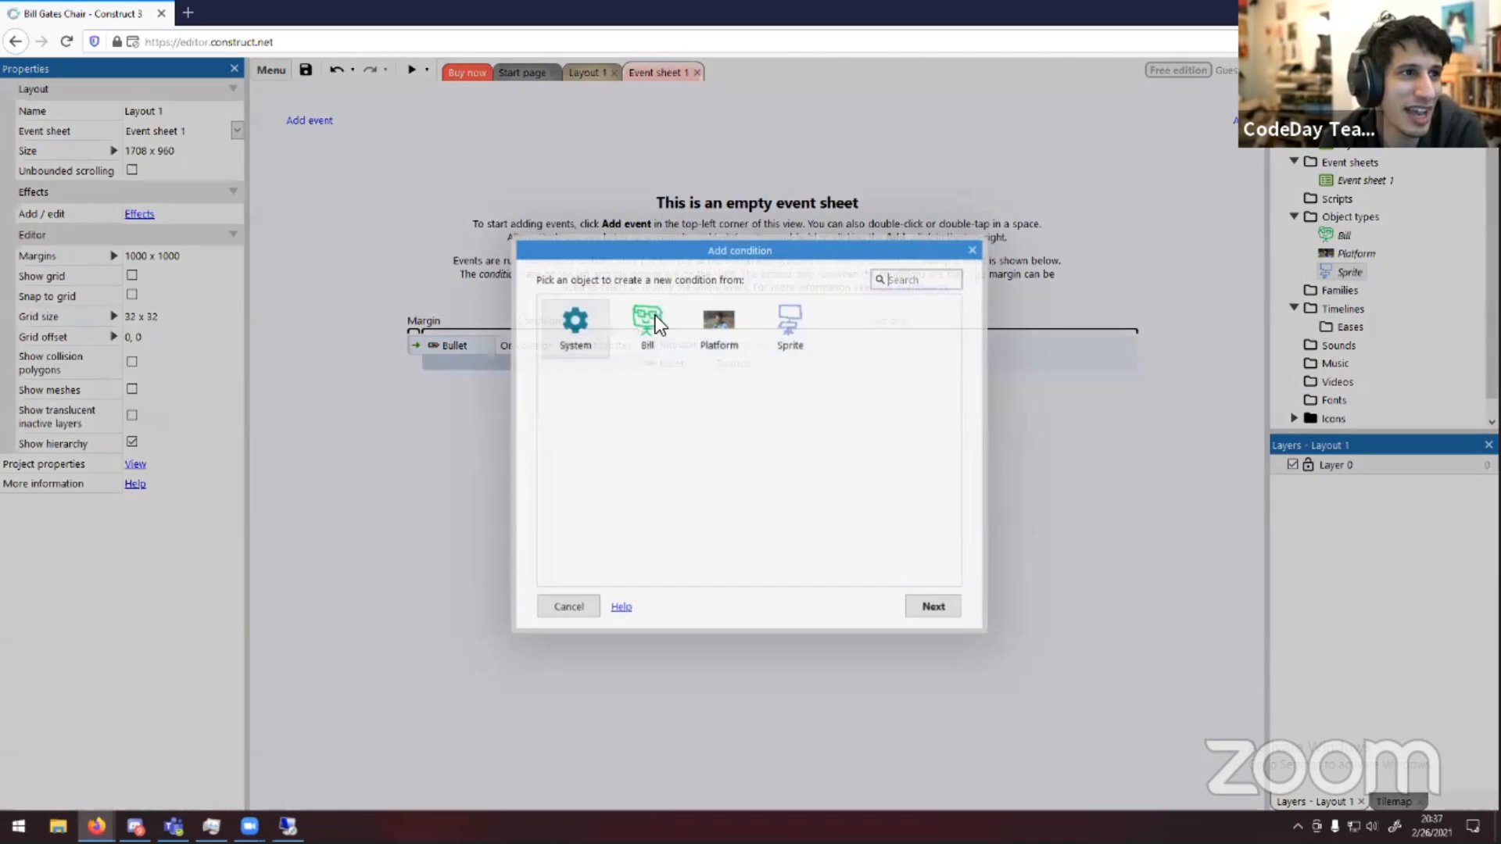
pyautogui.click(799, 356)
pyautogui.click(618, 338)
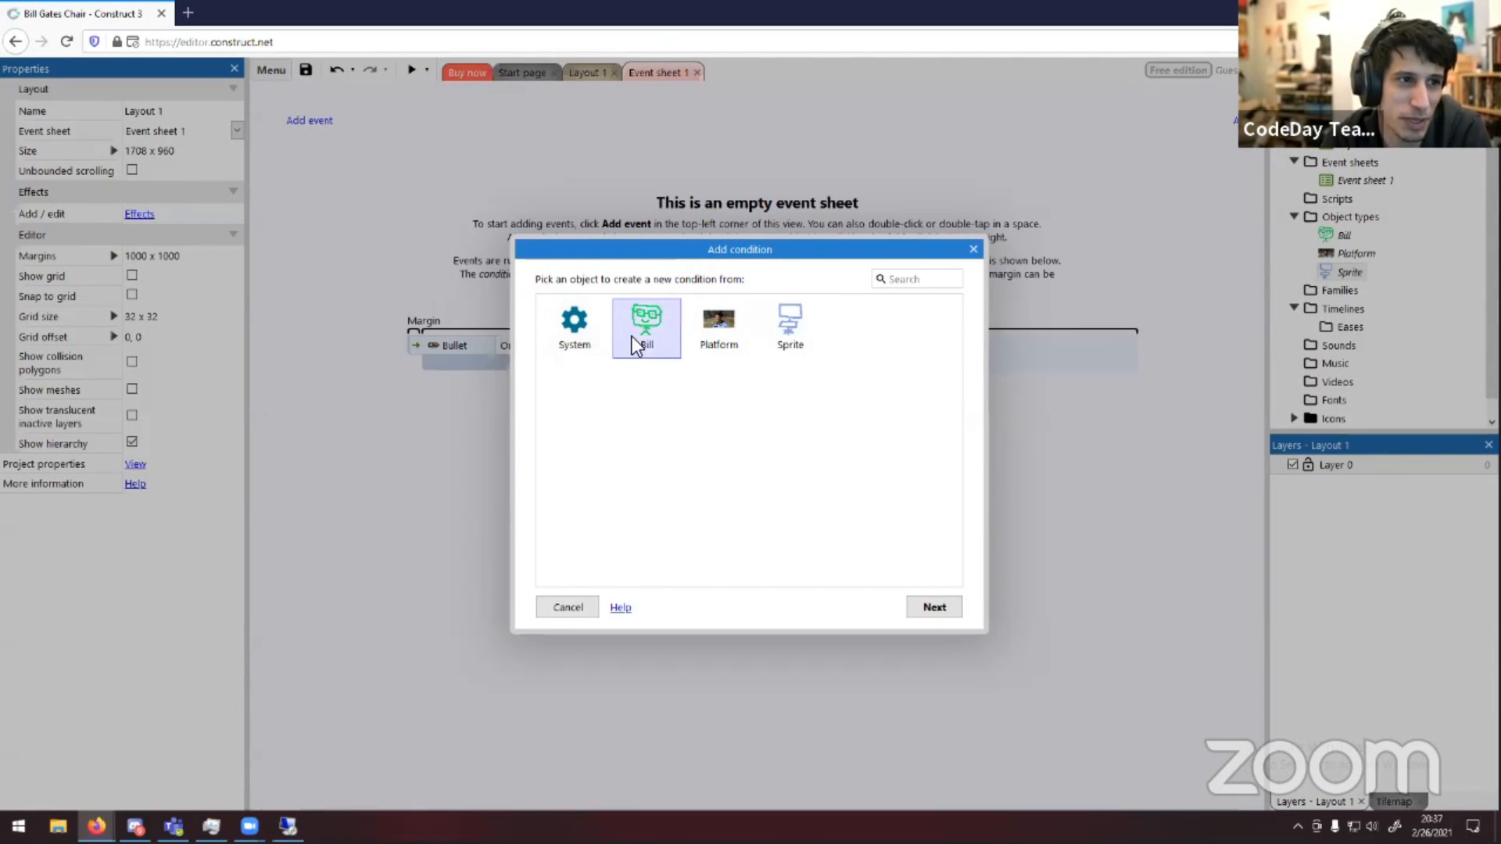
pyautogui.doubleClick(795, 332)
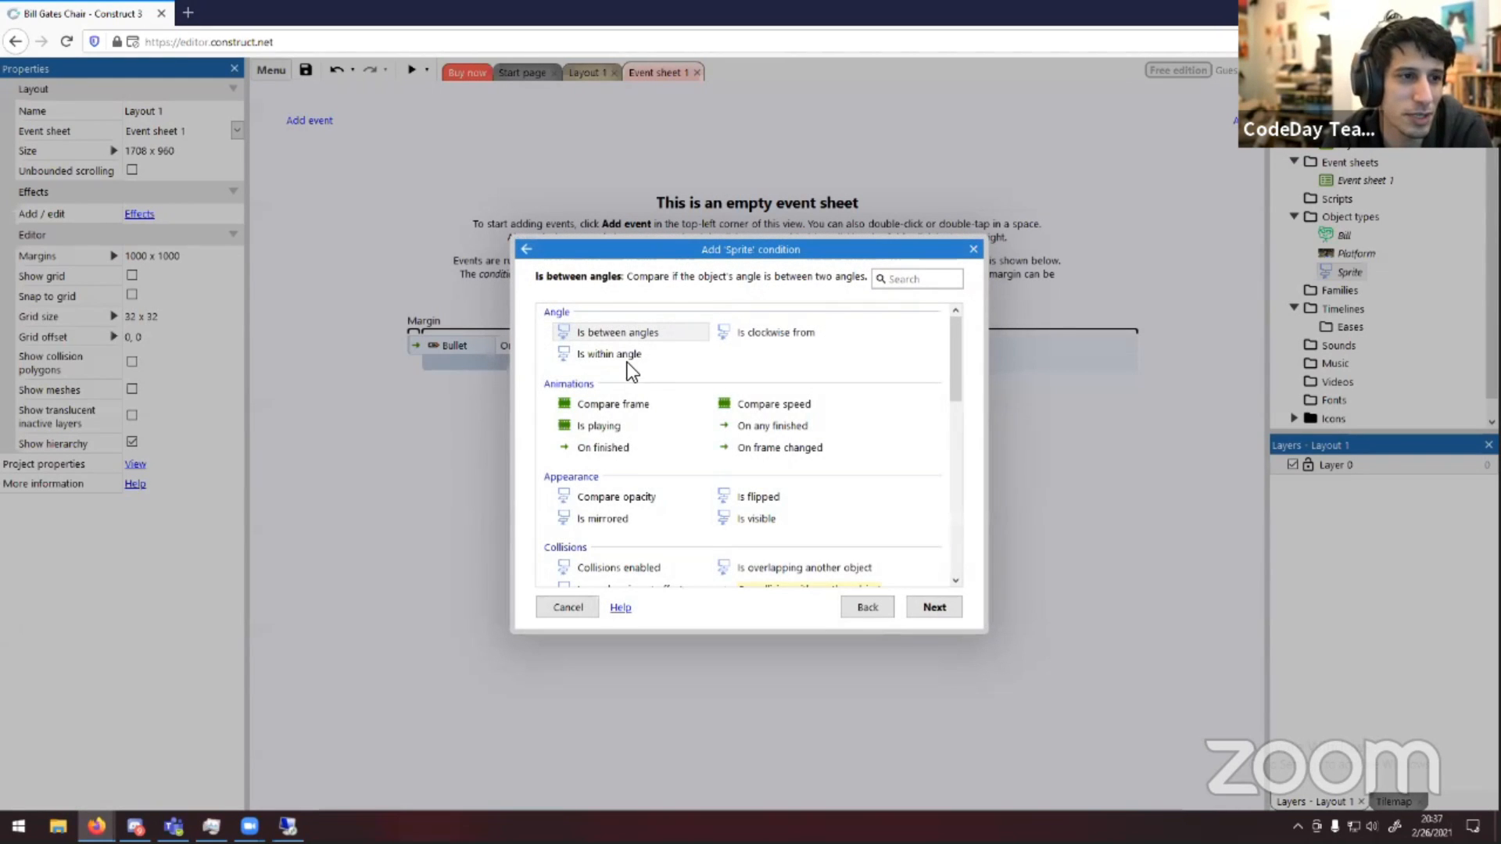
pyautogui.scroll(-1, 686, 372)
pyautogui.scroll(-1, 701, 377)
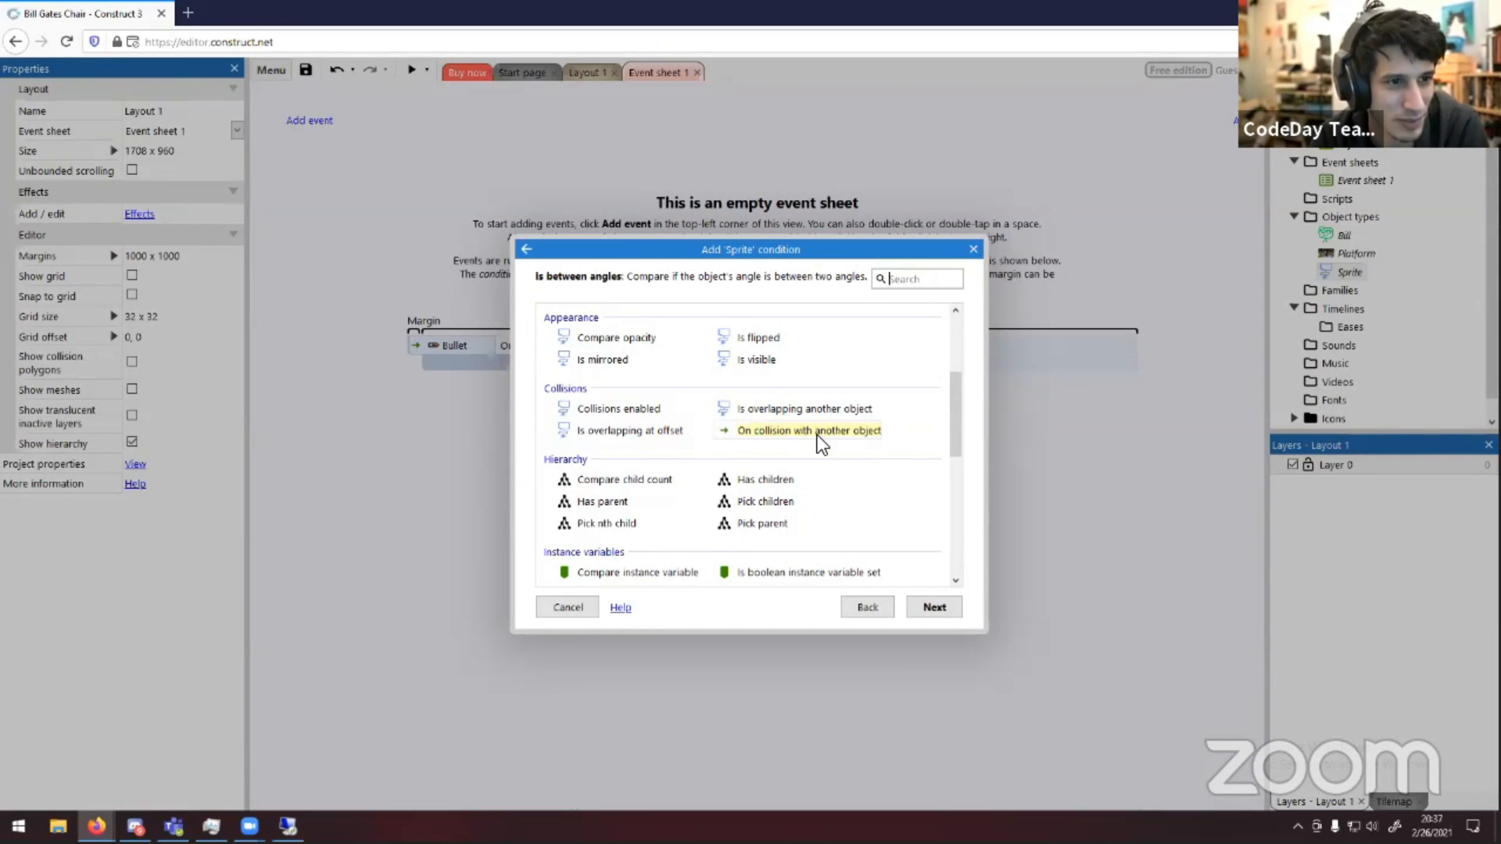
pyautogui.scroll(3, 831, 383)
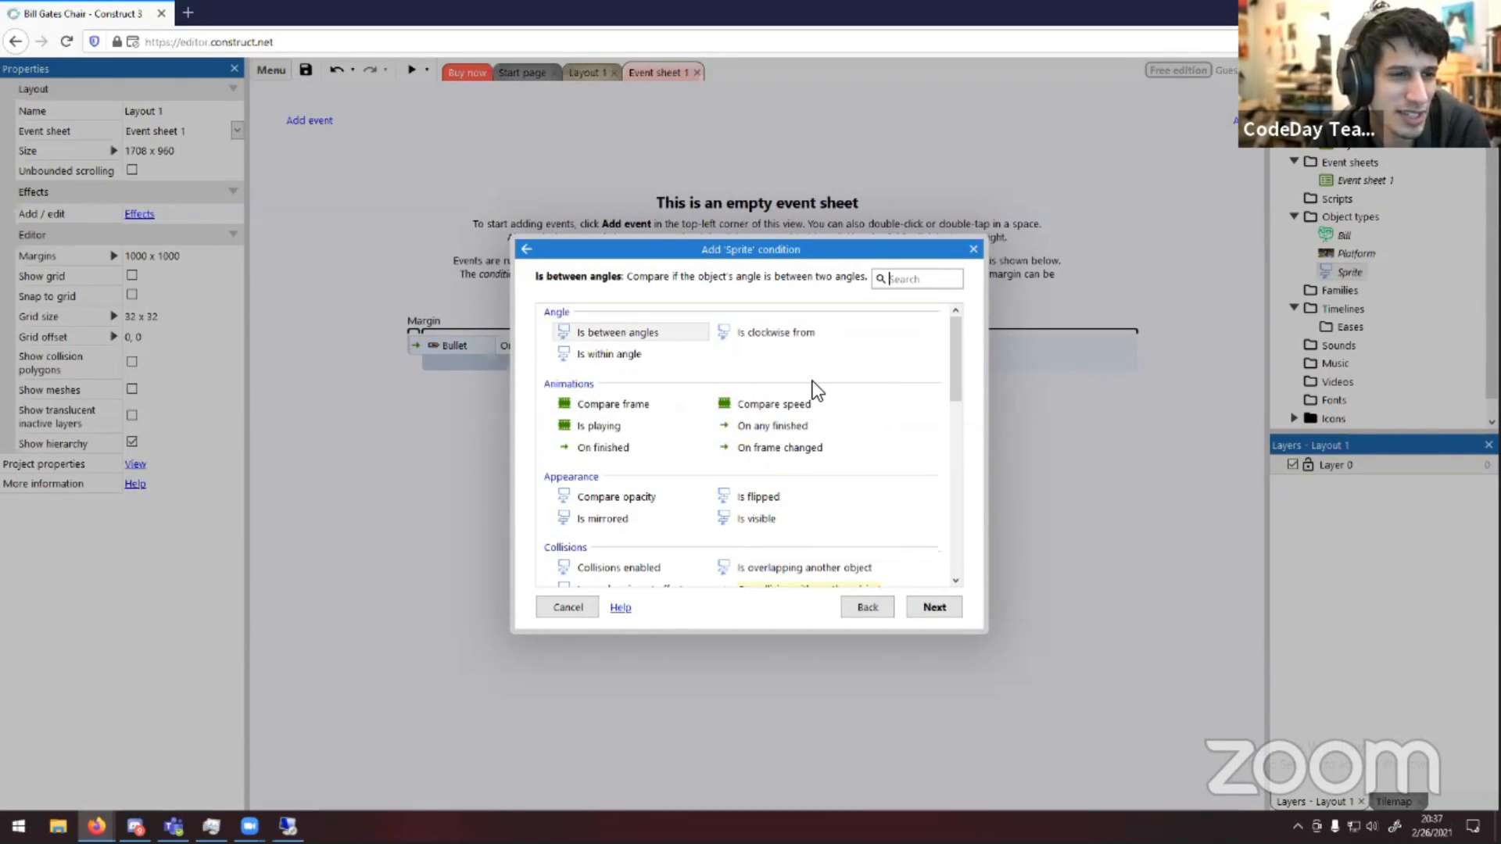
pyautogui.scroll(-6, 813, 382)
pyautogui.scroll(3, 814, 381)
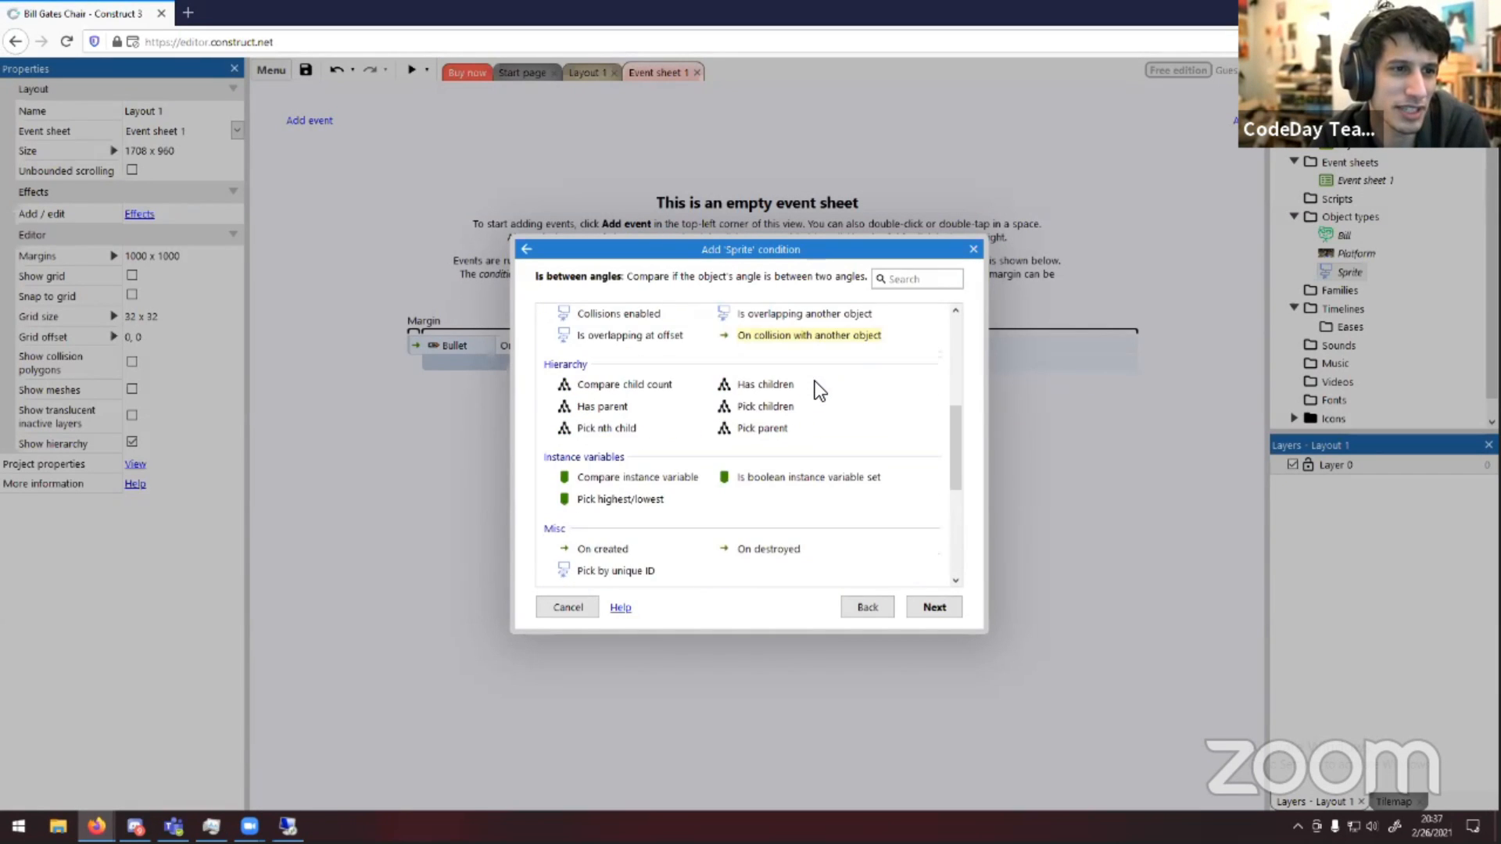
pyautogui.scroll(1, 814, 381)
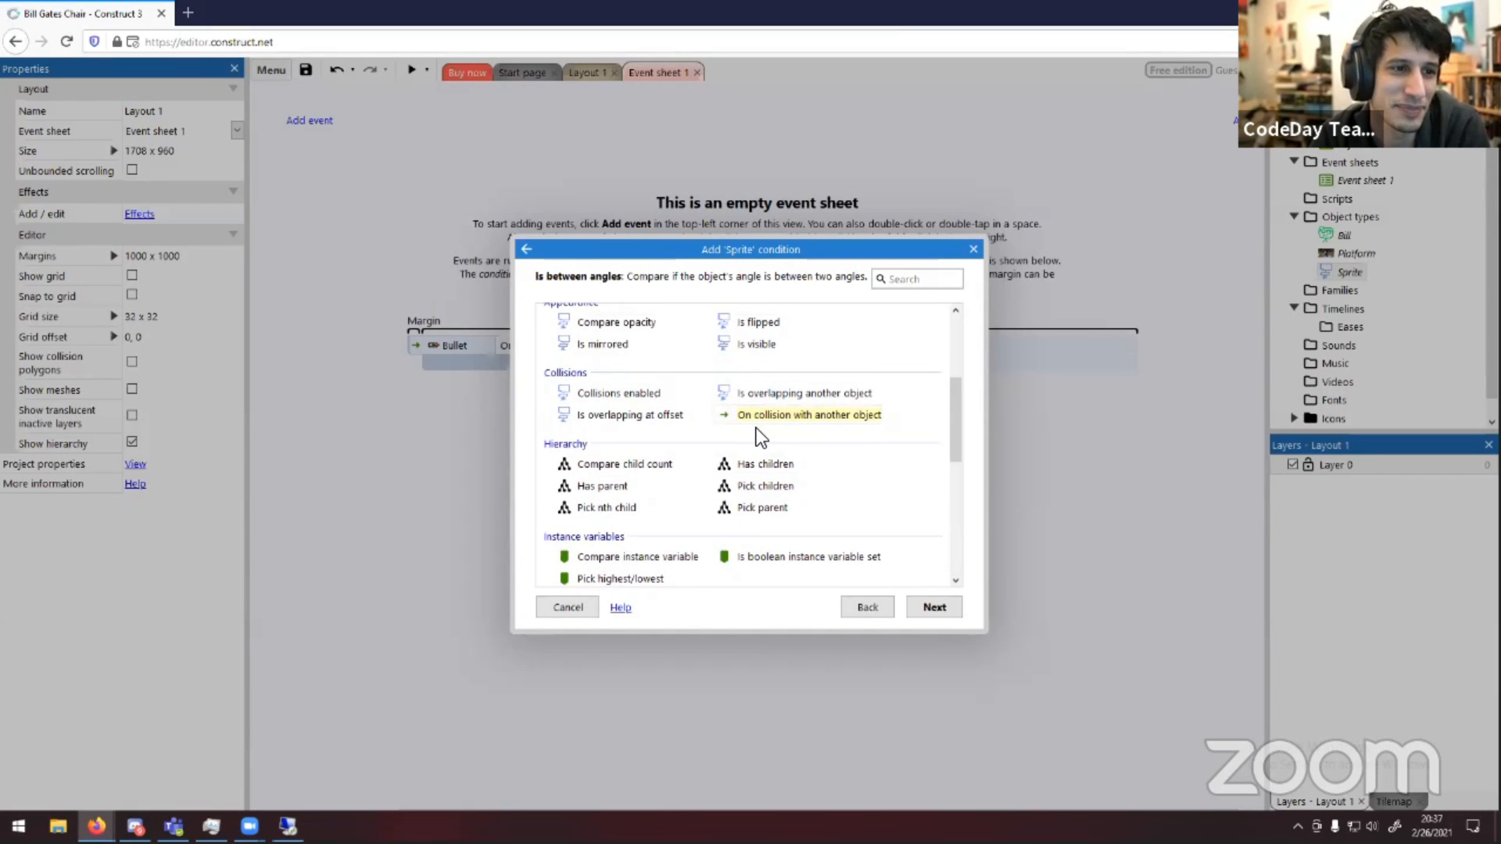
pyautogui.scroll(2, 765, 405)
pyautogui.scroll(-4, 768, 402)
pyautogui.scroll(3, 769, 403)
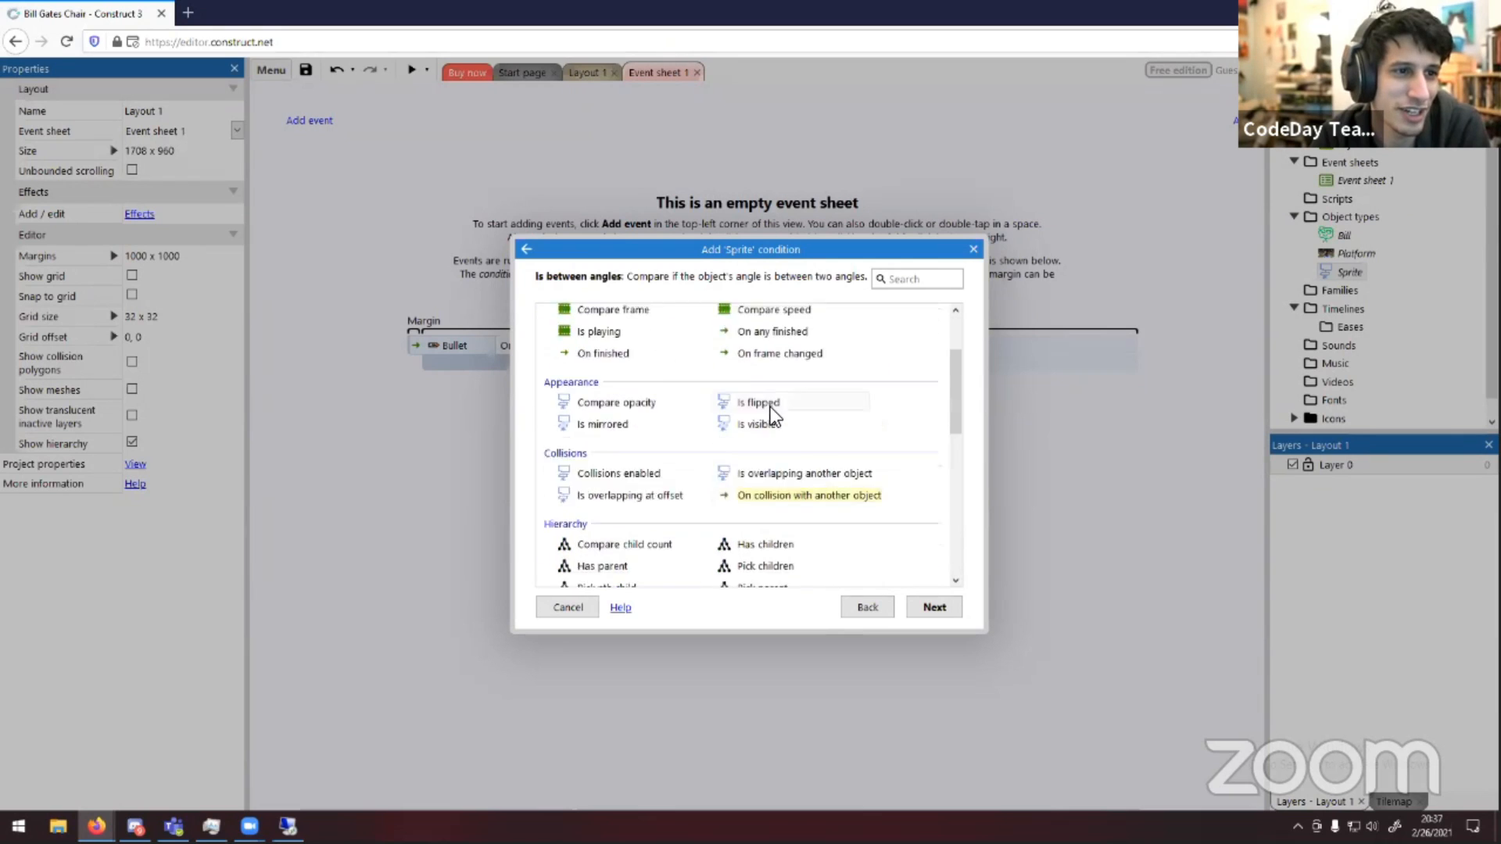
pyautogui.scroll(-2, 773, 391)
pyautogui.click(803, 355)
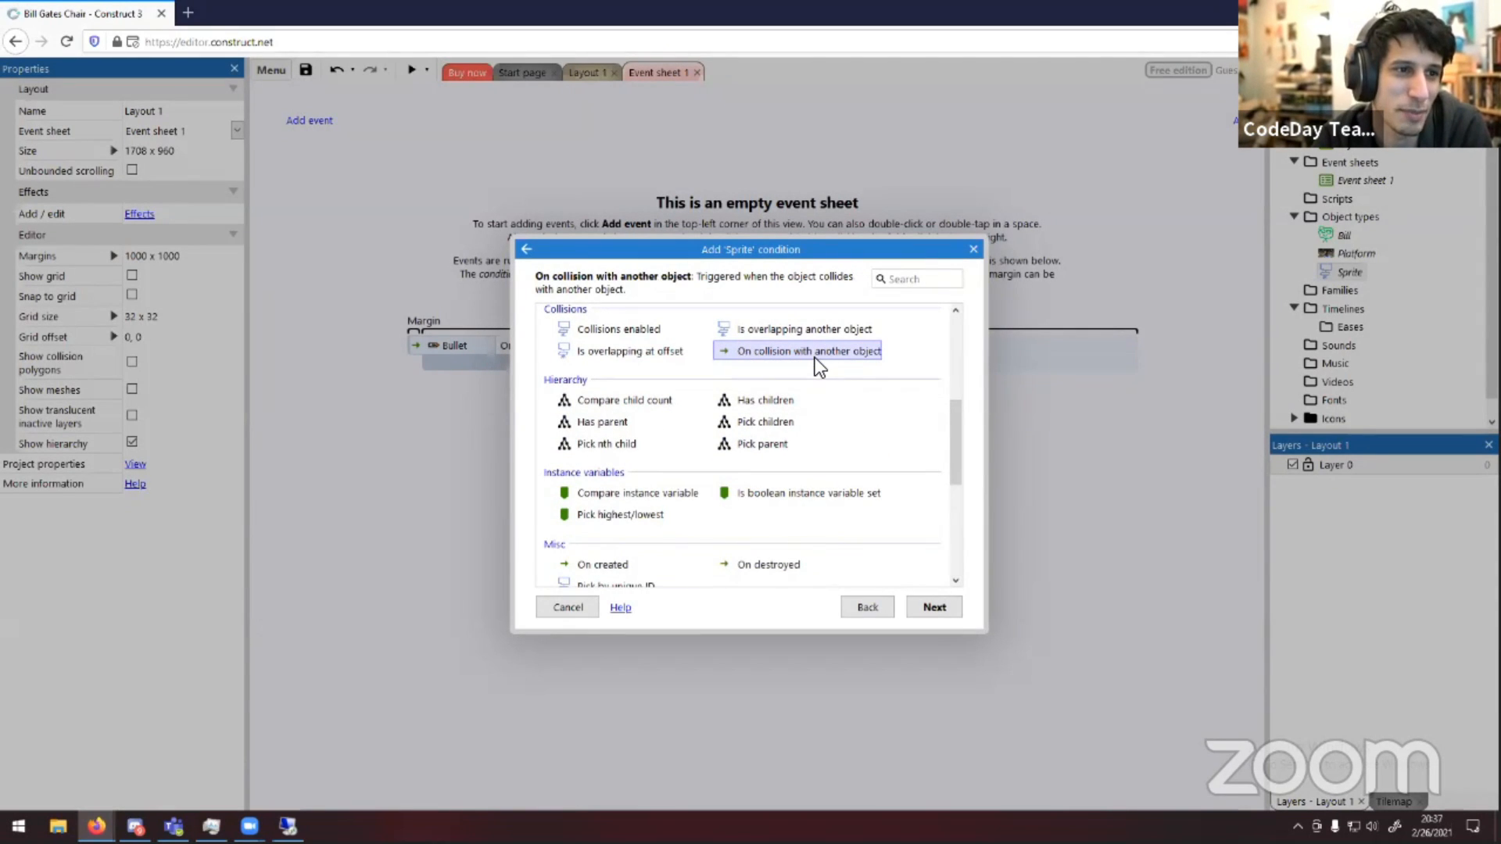
pyautogui.doubleClick(814, 358)
# Set Bill as the collision object and finish the condition
pyautogui.click(813, 401)
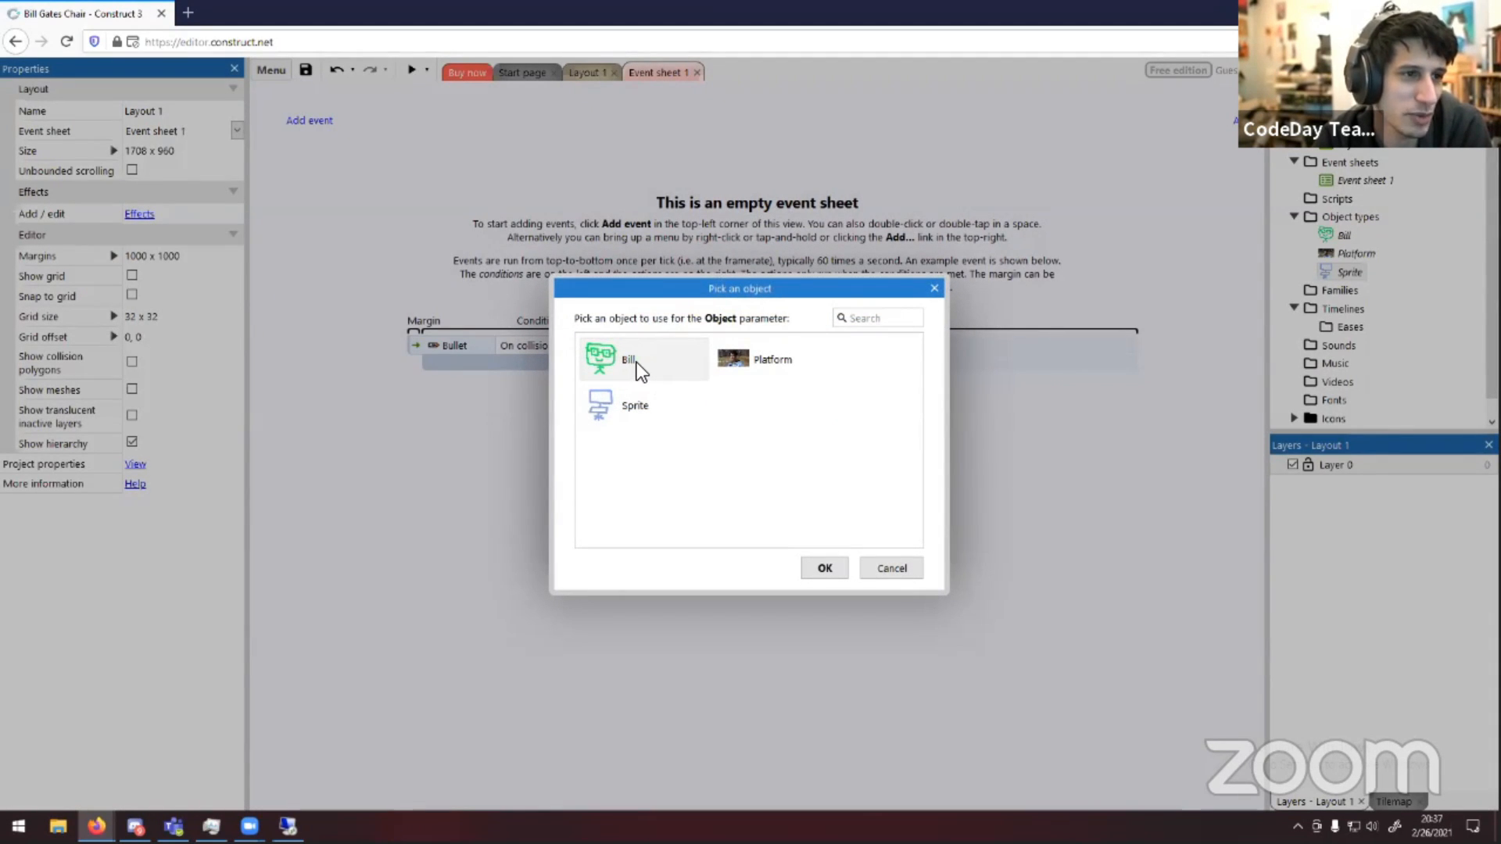
pyautogui.doubleClick(638, 363)
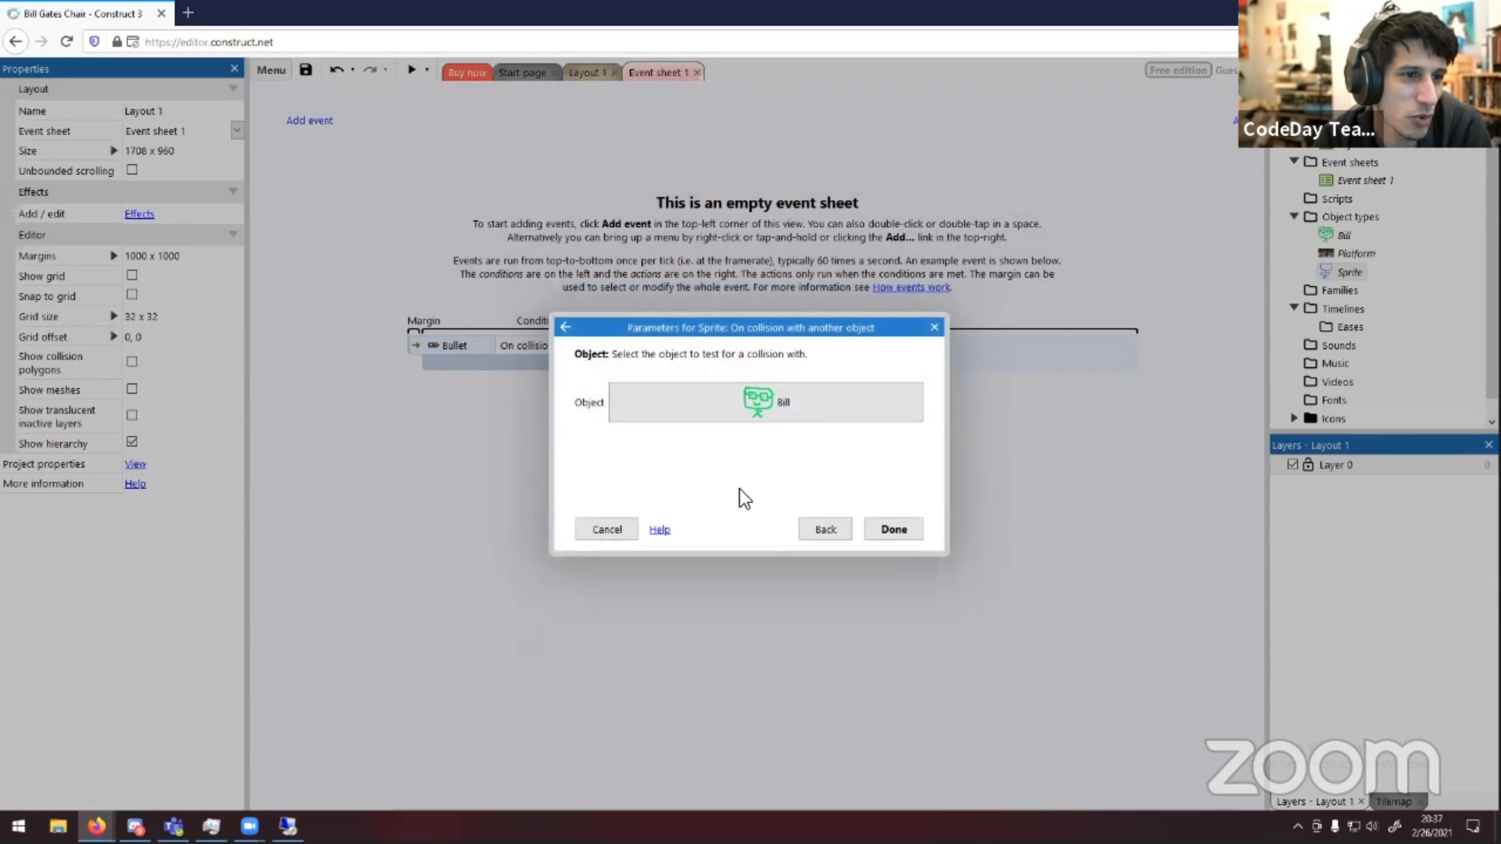
pyautogui.click(891, 529)
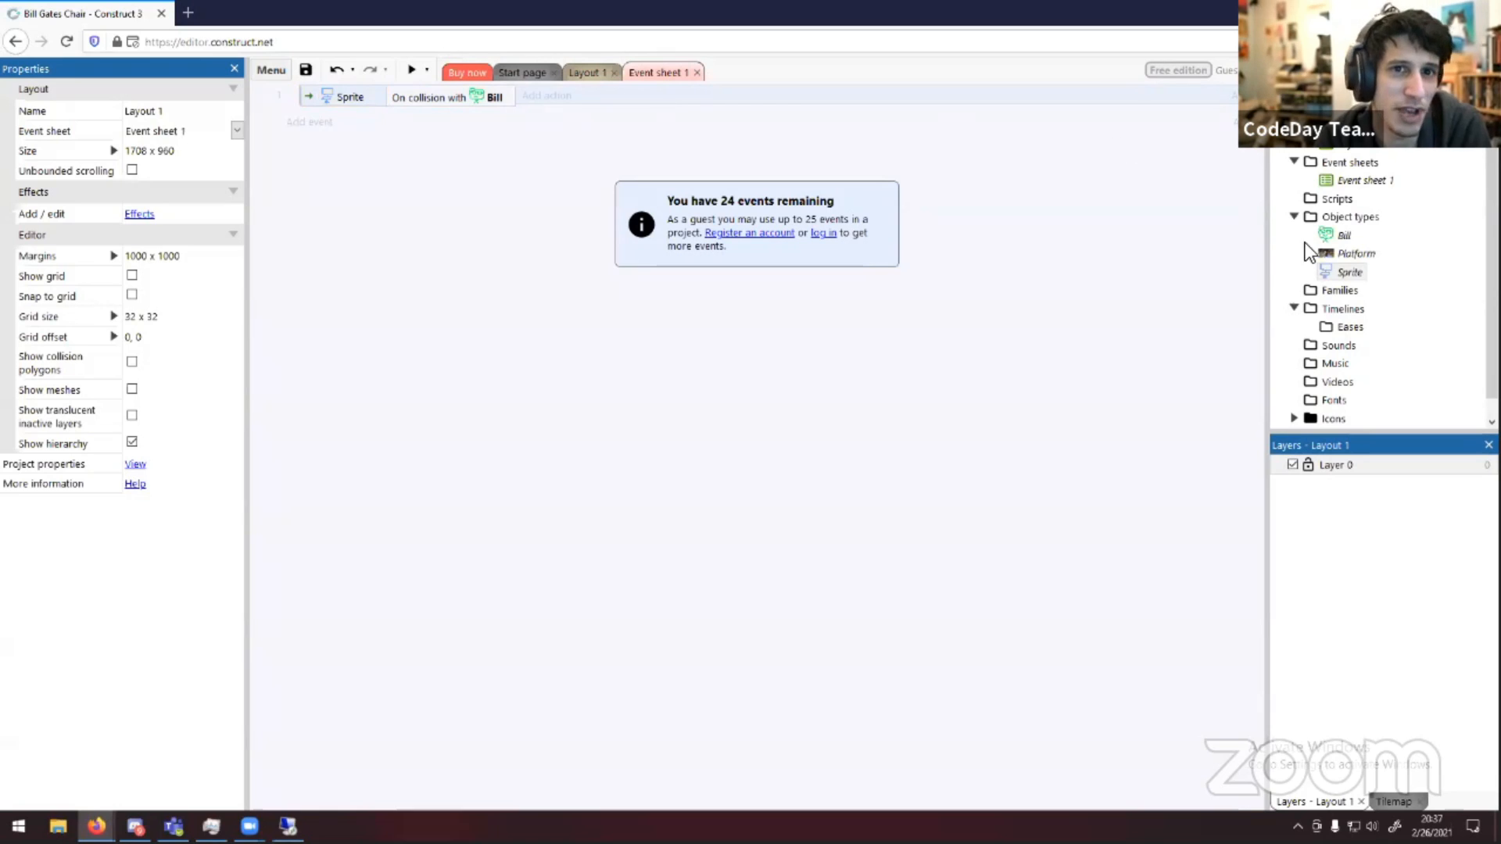
# Rename the Sprite object type to Chair
pyautogui.rightClick(1336, 273)
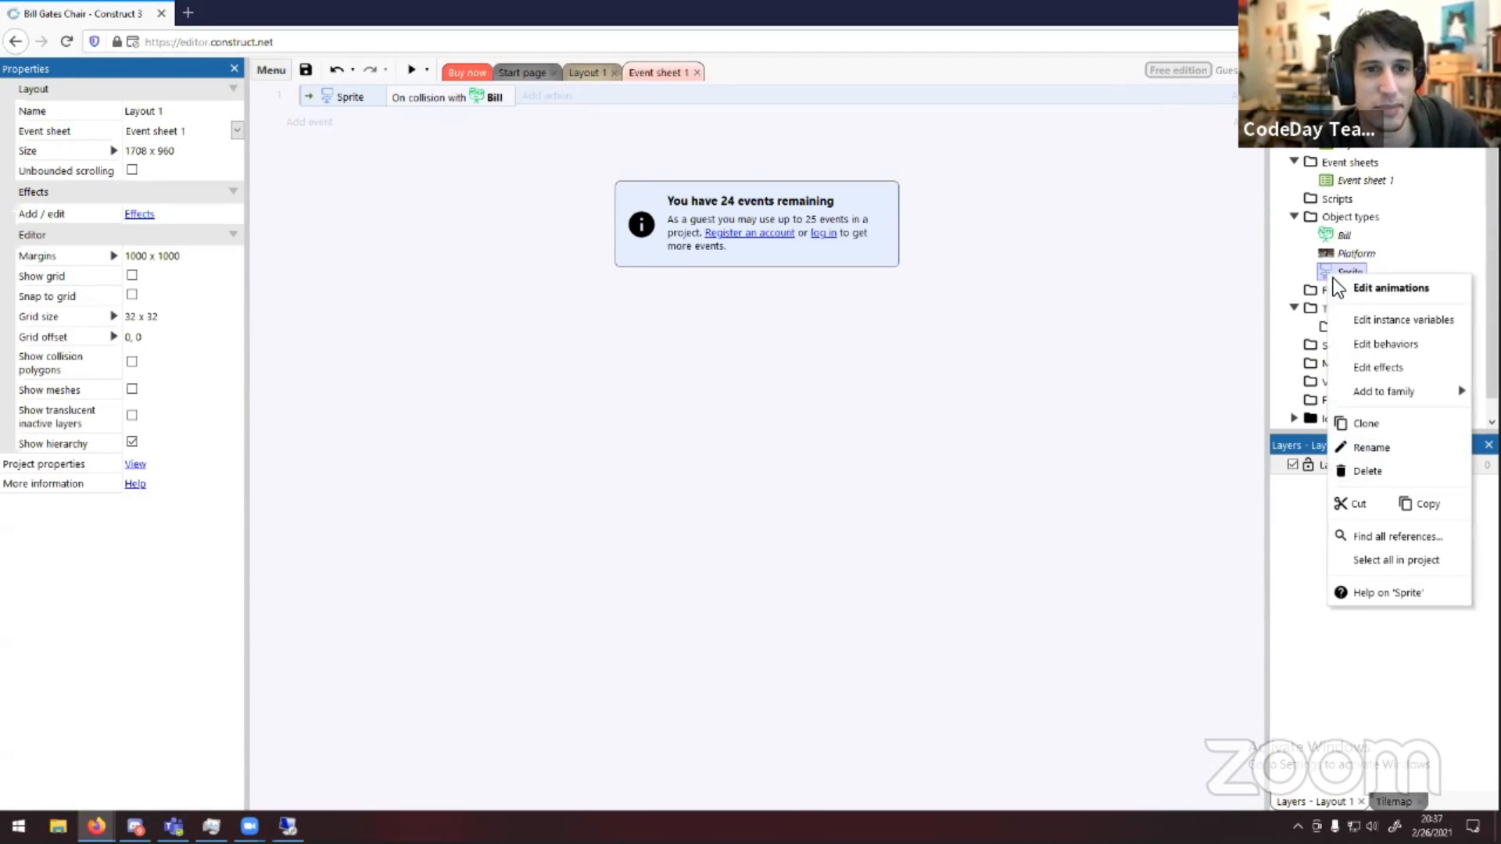
pyautogui.click(1424, 444)
pyautogui.write('Chair')
pyautogui.press('Return')
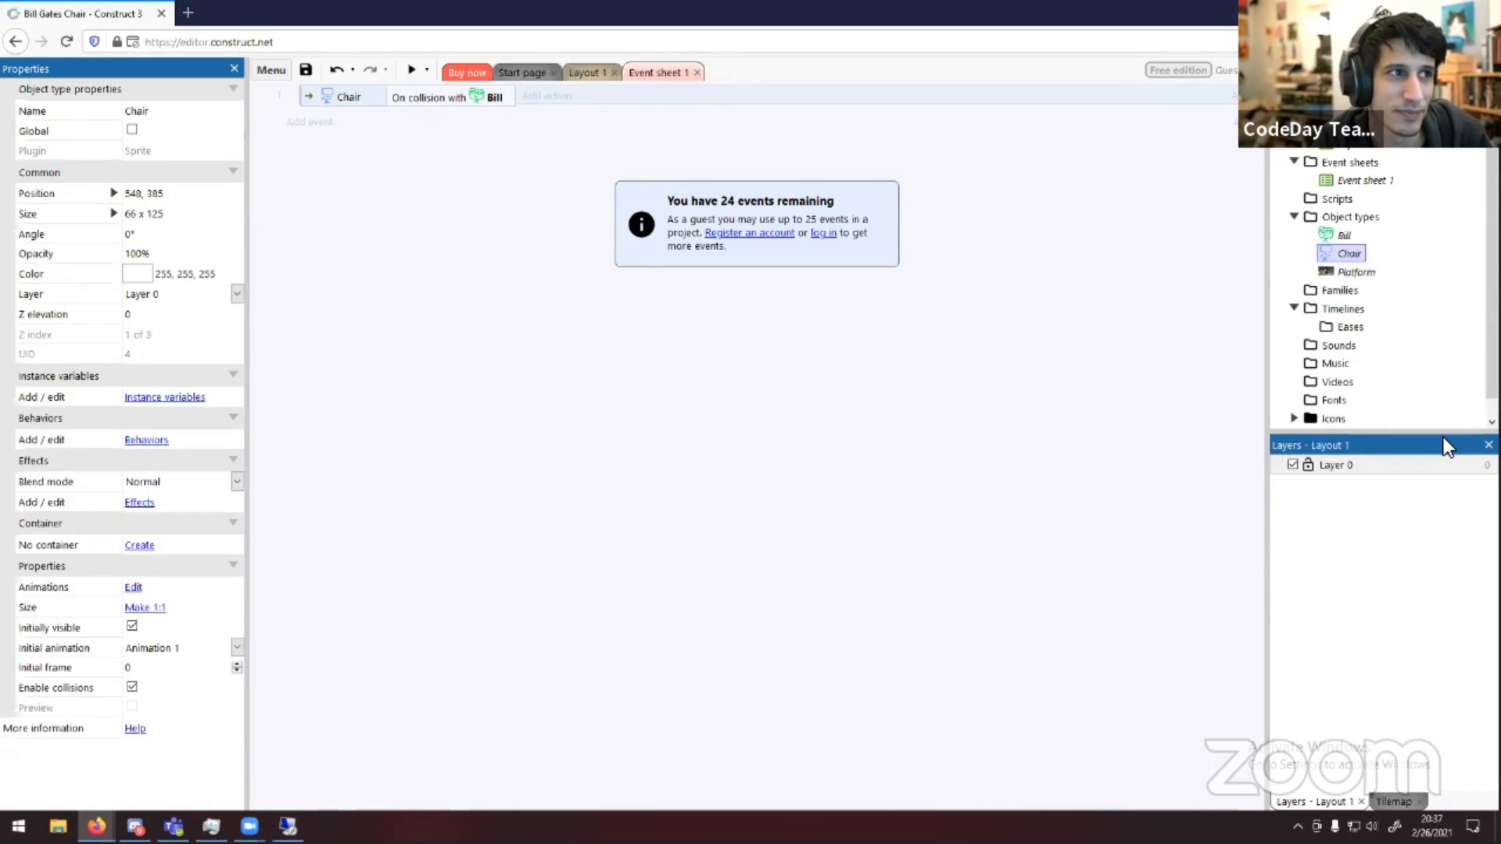
# Add a Destroy action for Bill to the chair's collision event
pyautogui.click(1019, 471)
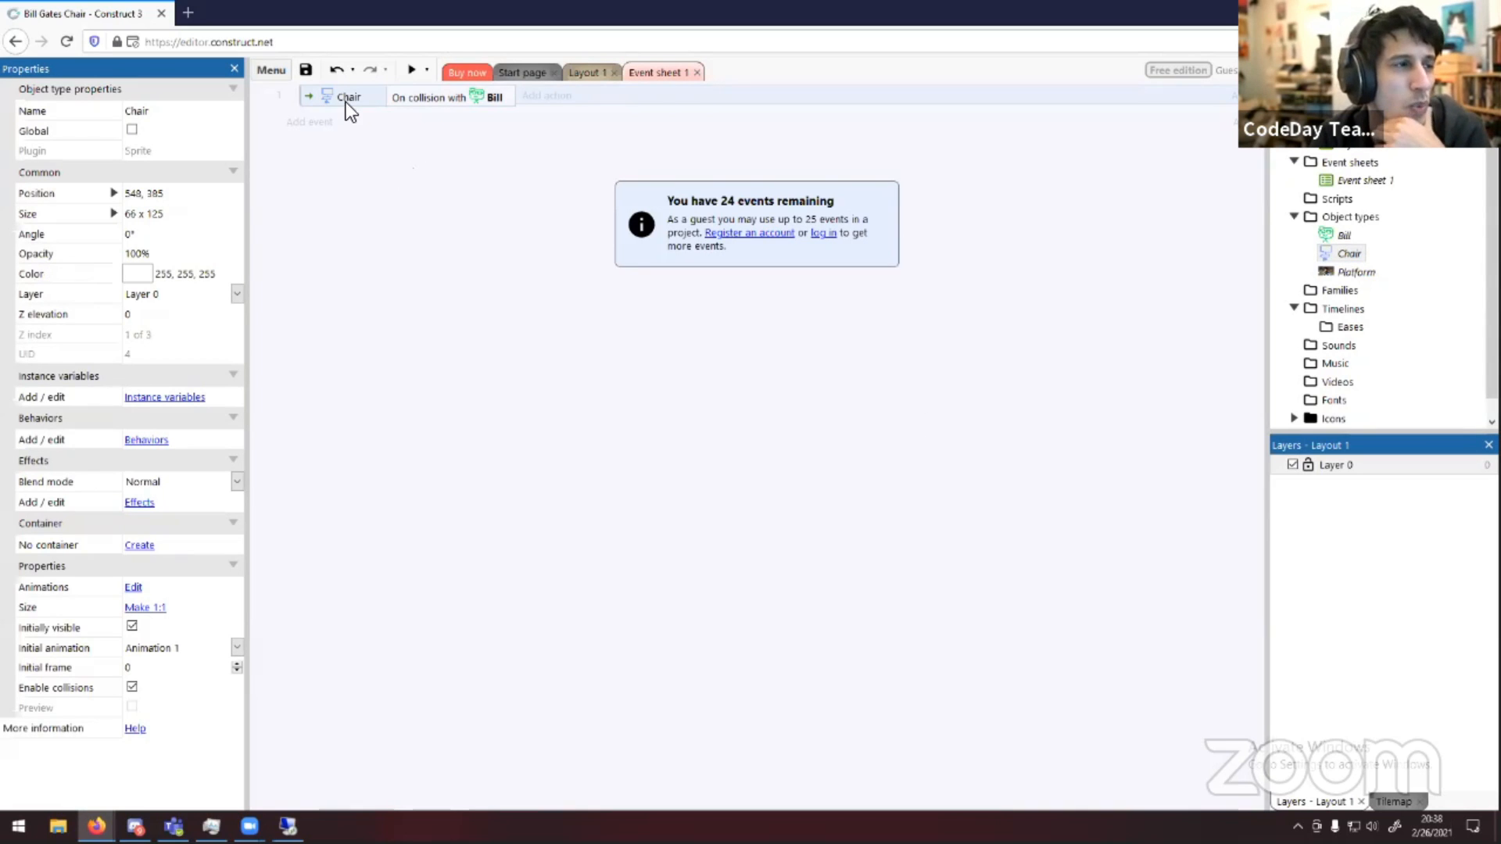
pyautogui.click(545, 97)
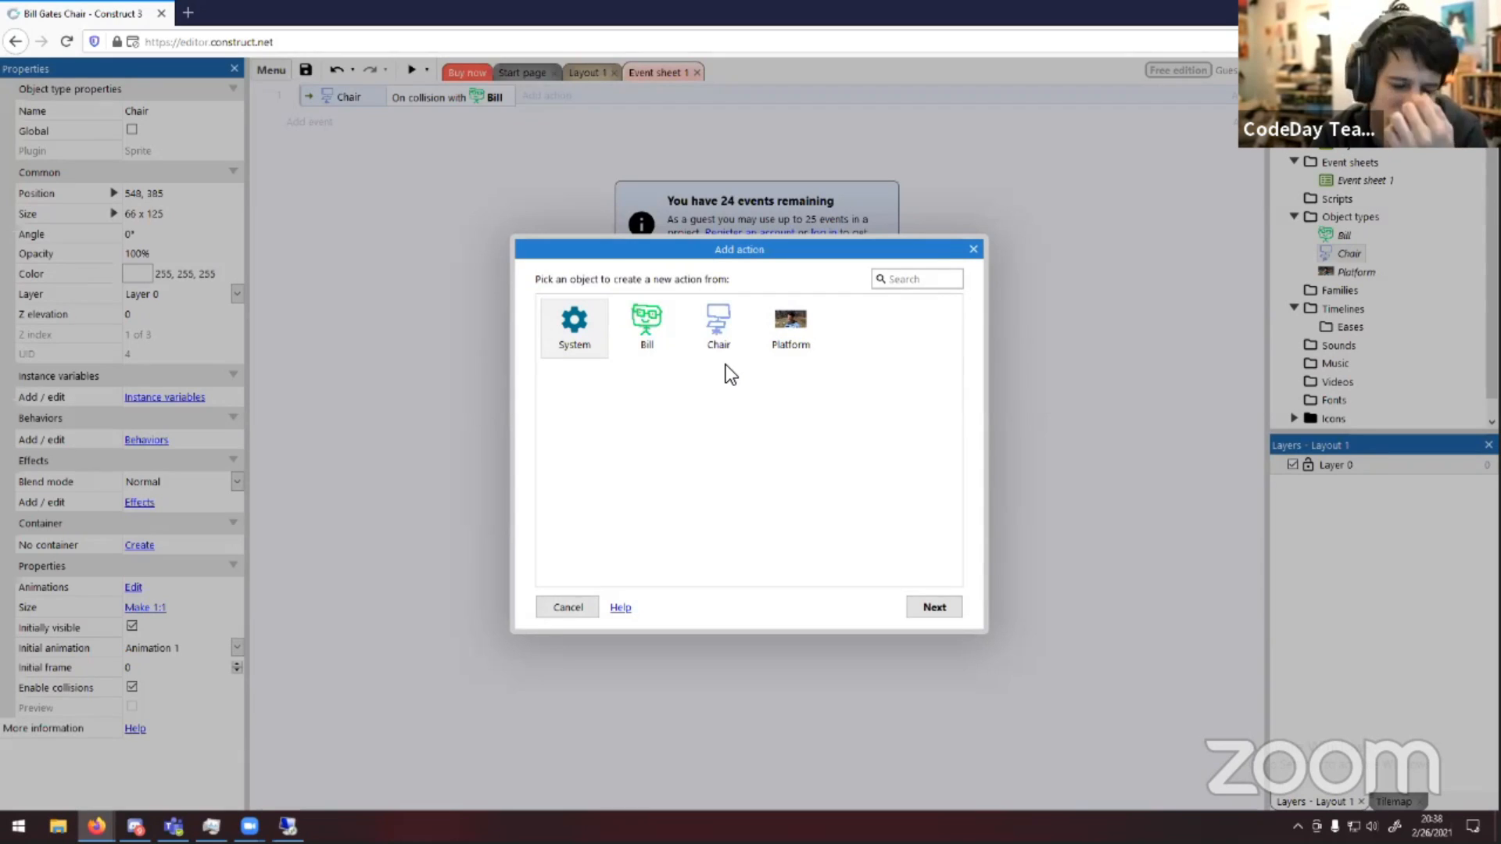
pyautogui.doubleClick(649, 325)
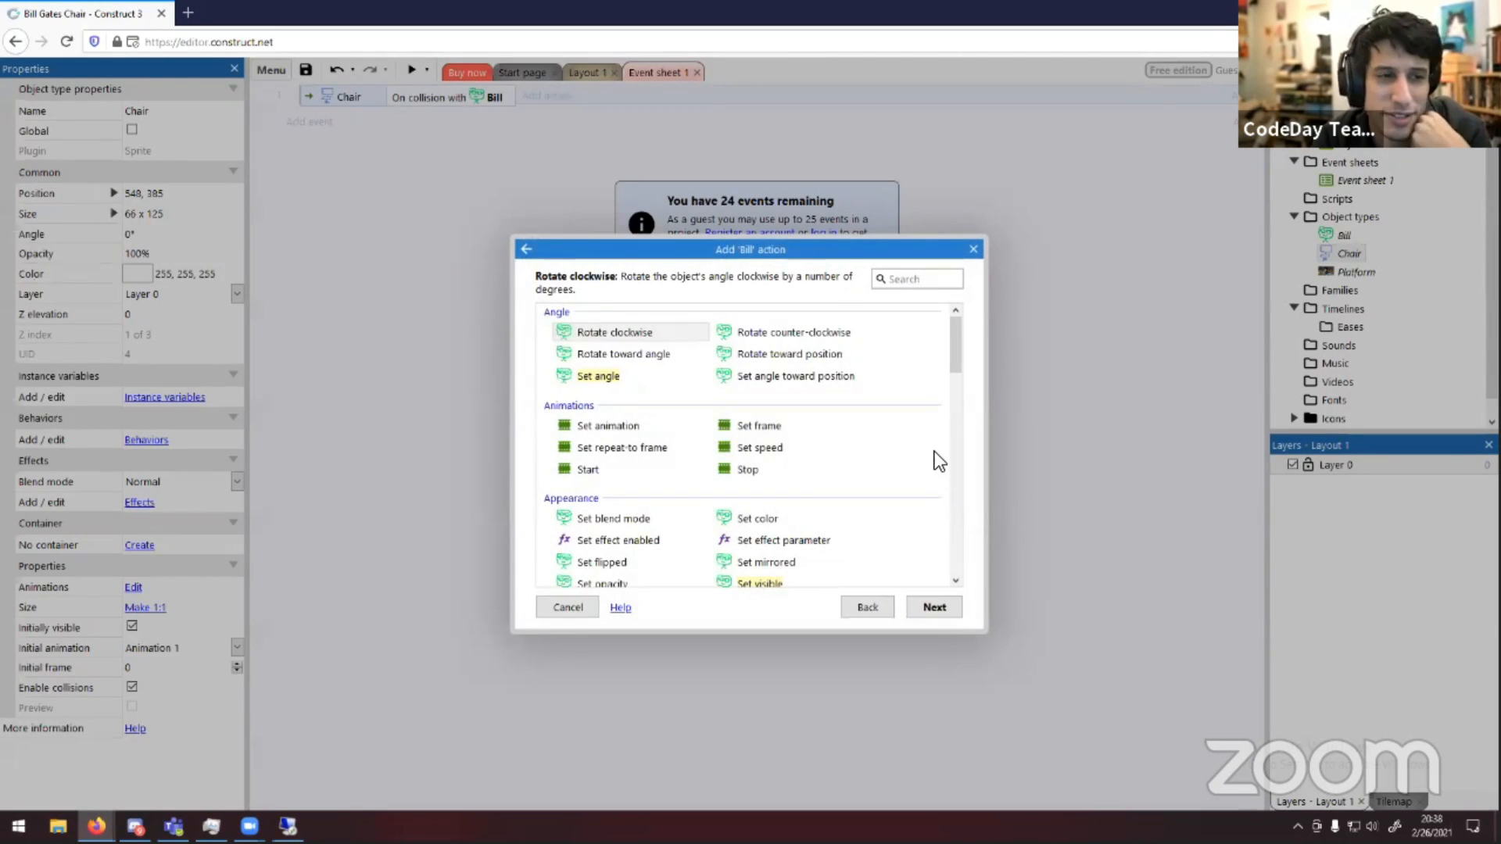
pyautogui.scroll(-1, 931, 452)
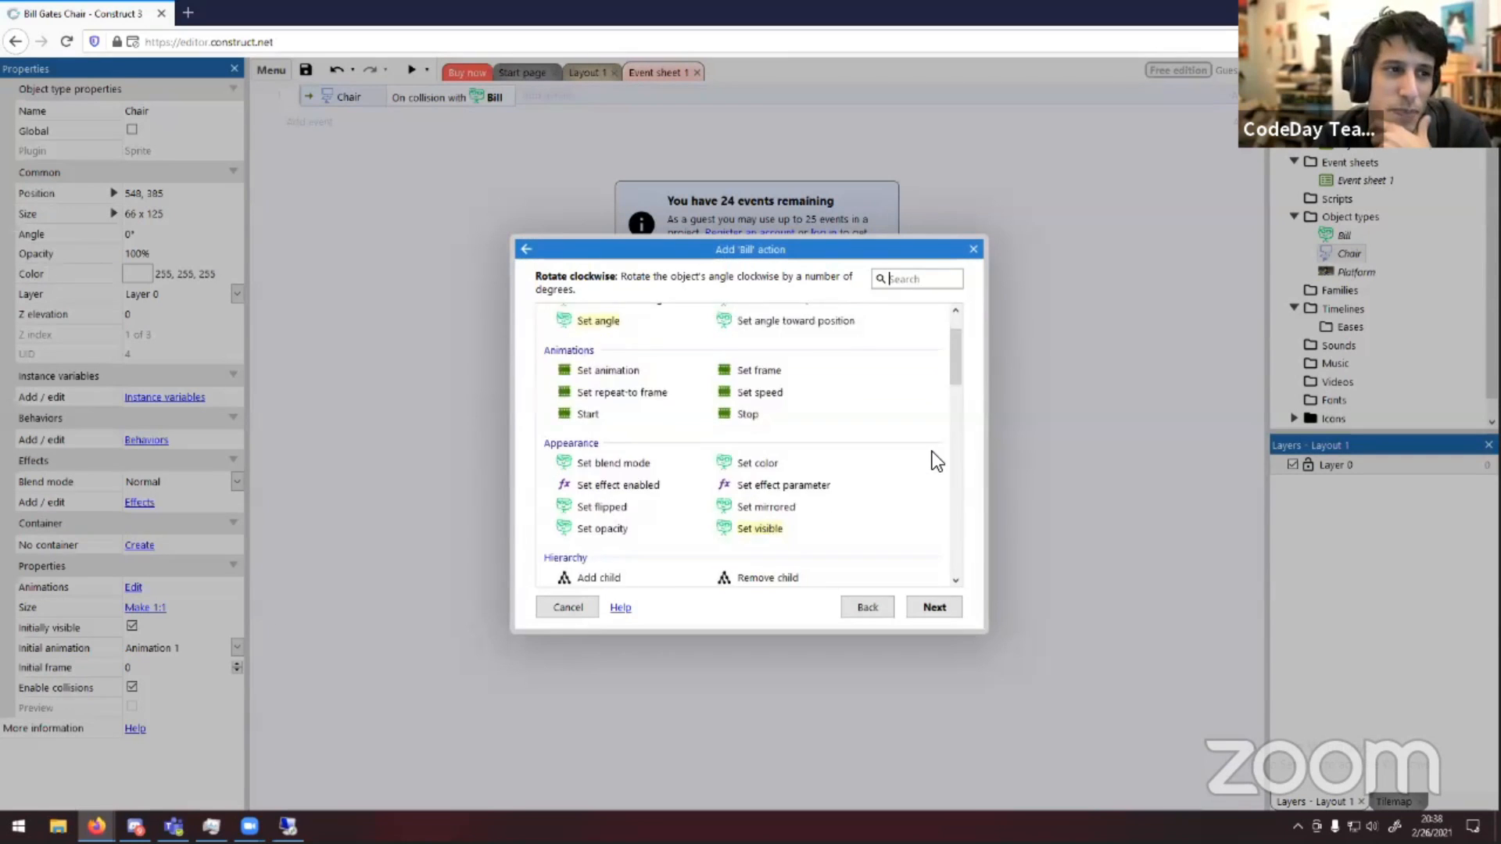
pyautogui.scroll(-1, 931, 457)
pyautogui.scroll(-6, 891, 466)
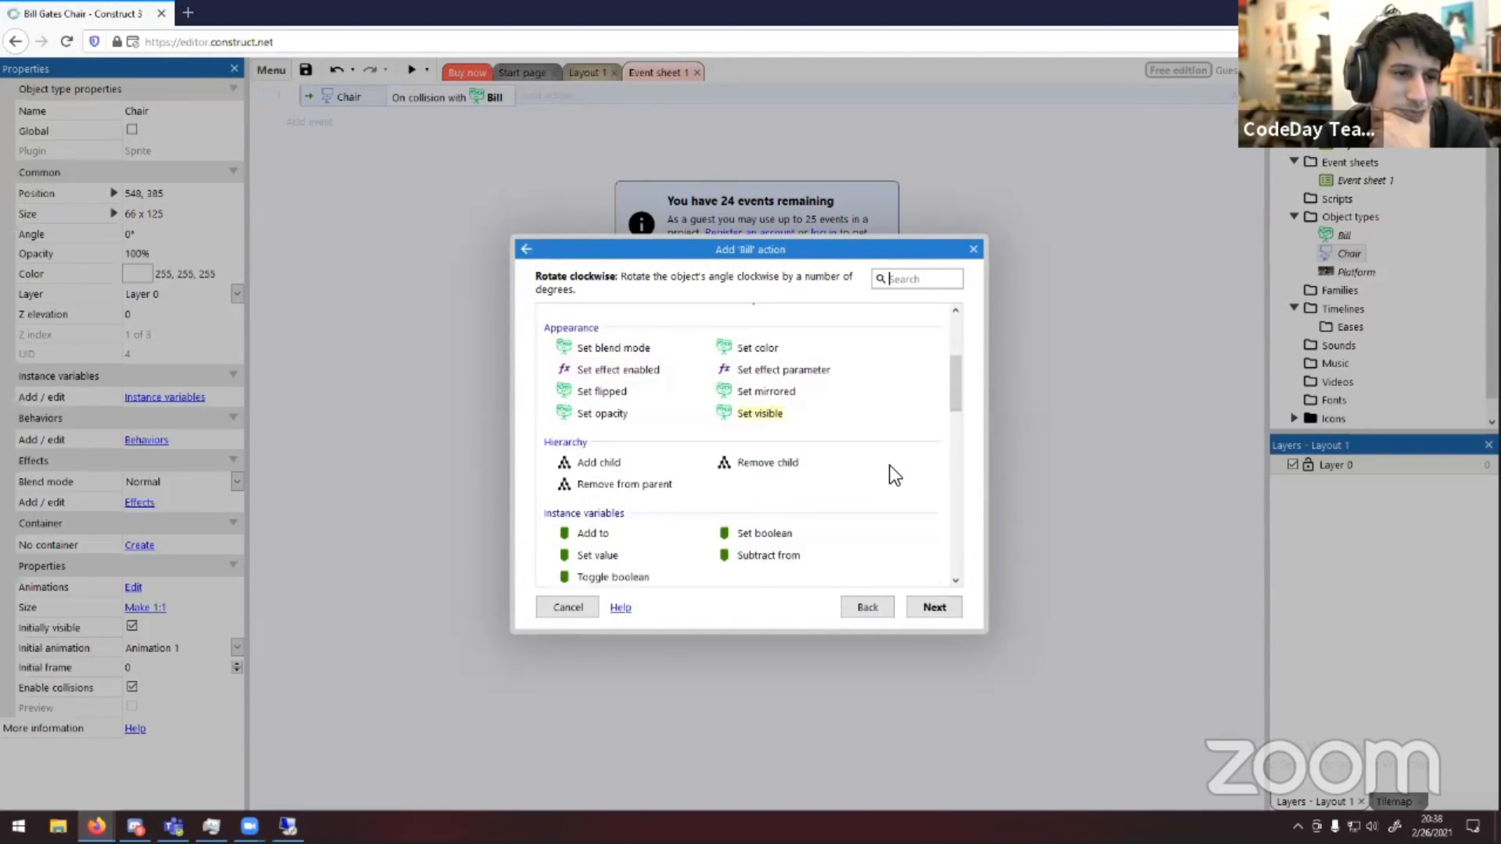
pyautogui.scroll(-3, 891, 469)
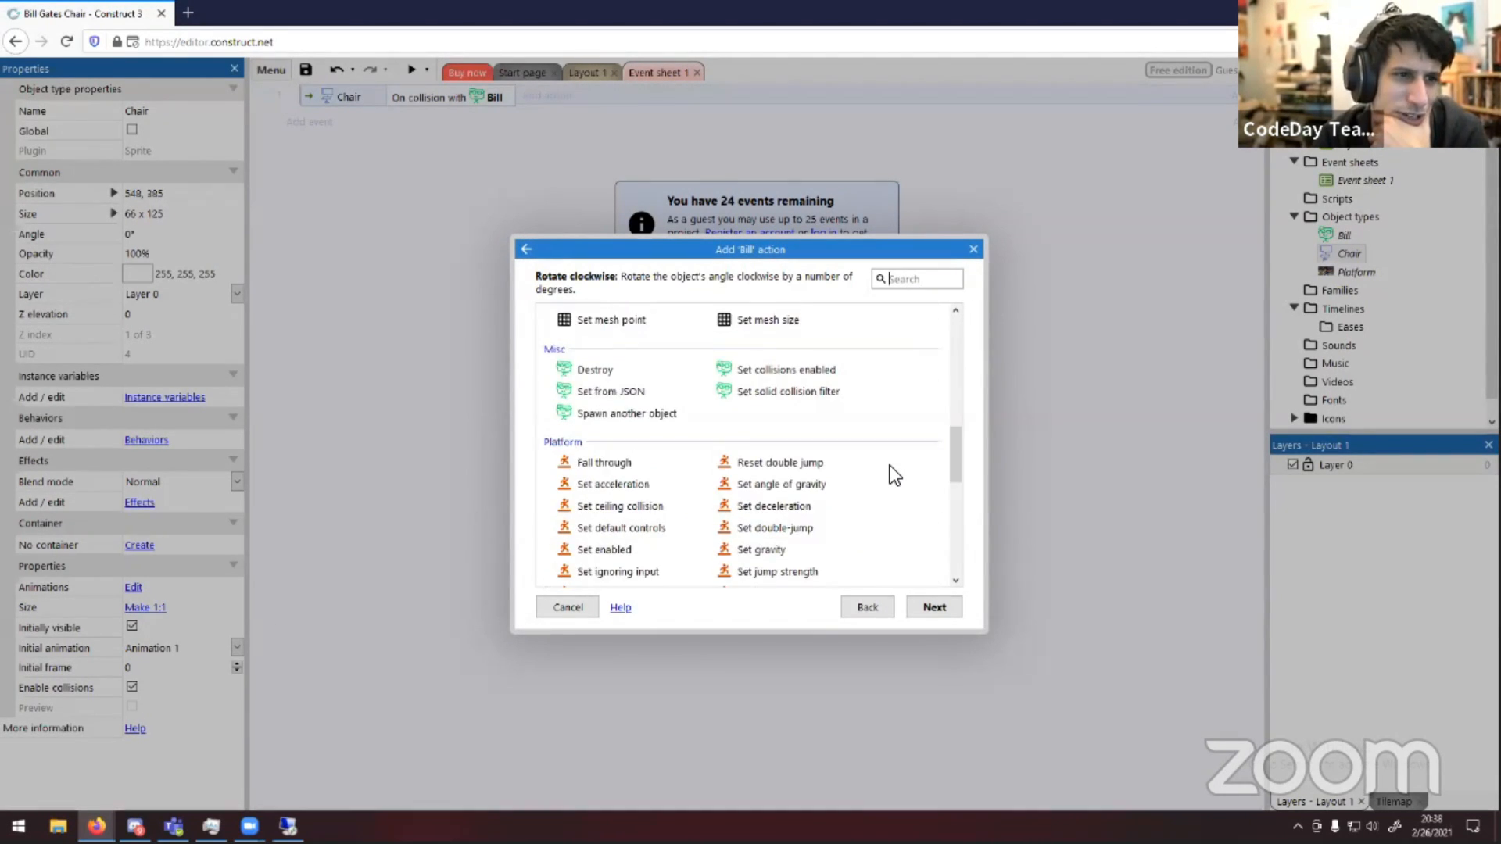
pyautogui.scroll(-6, 889, 466)
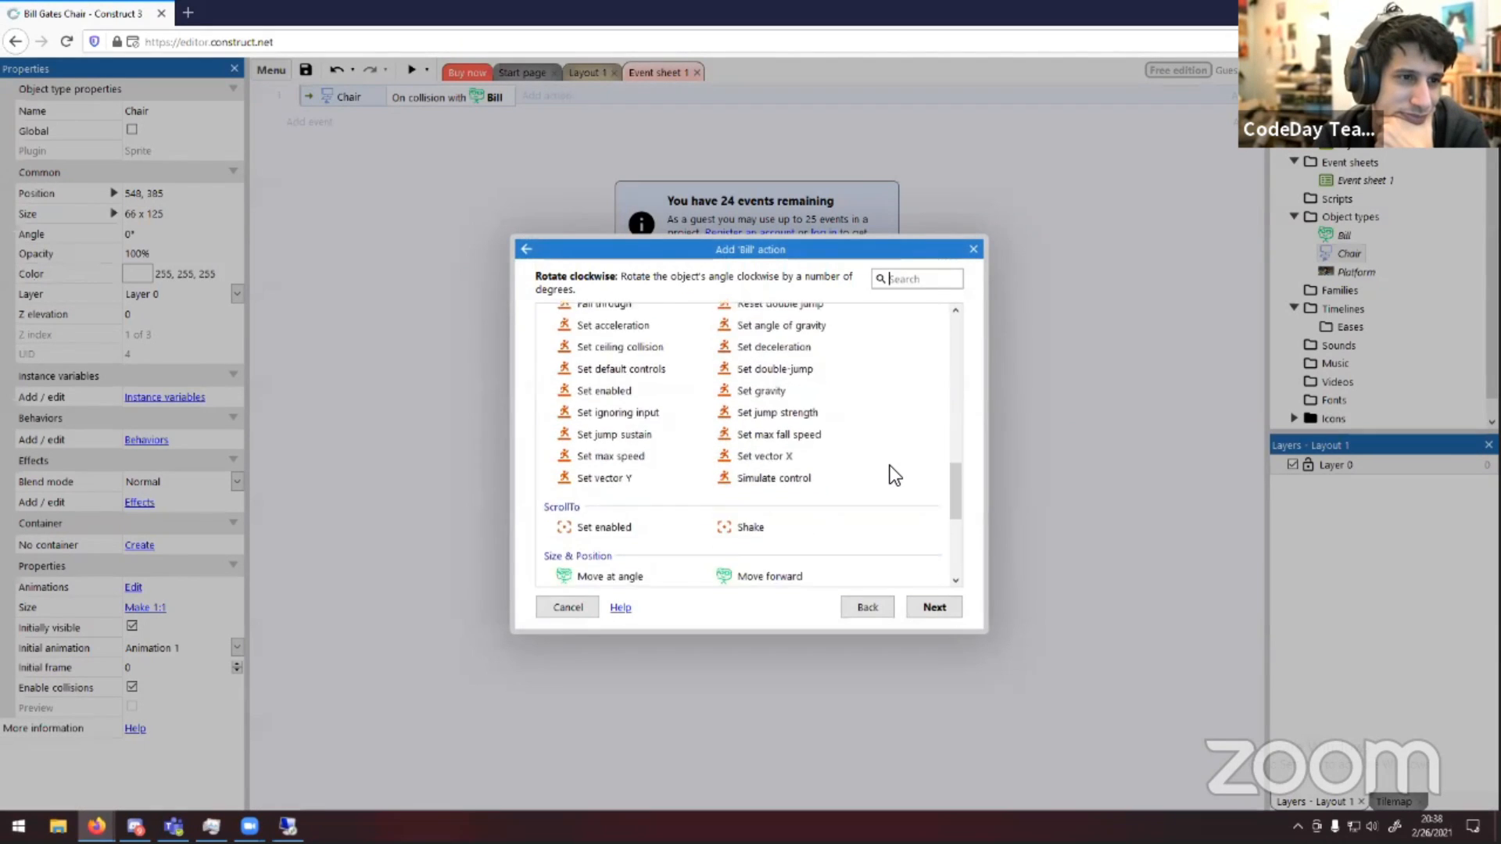
pyautogui.scroll(8, 890, 466)
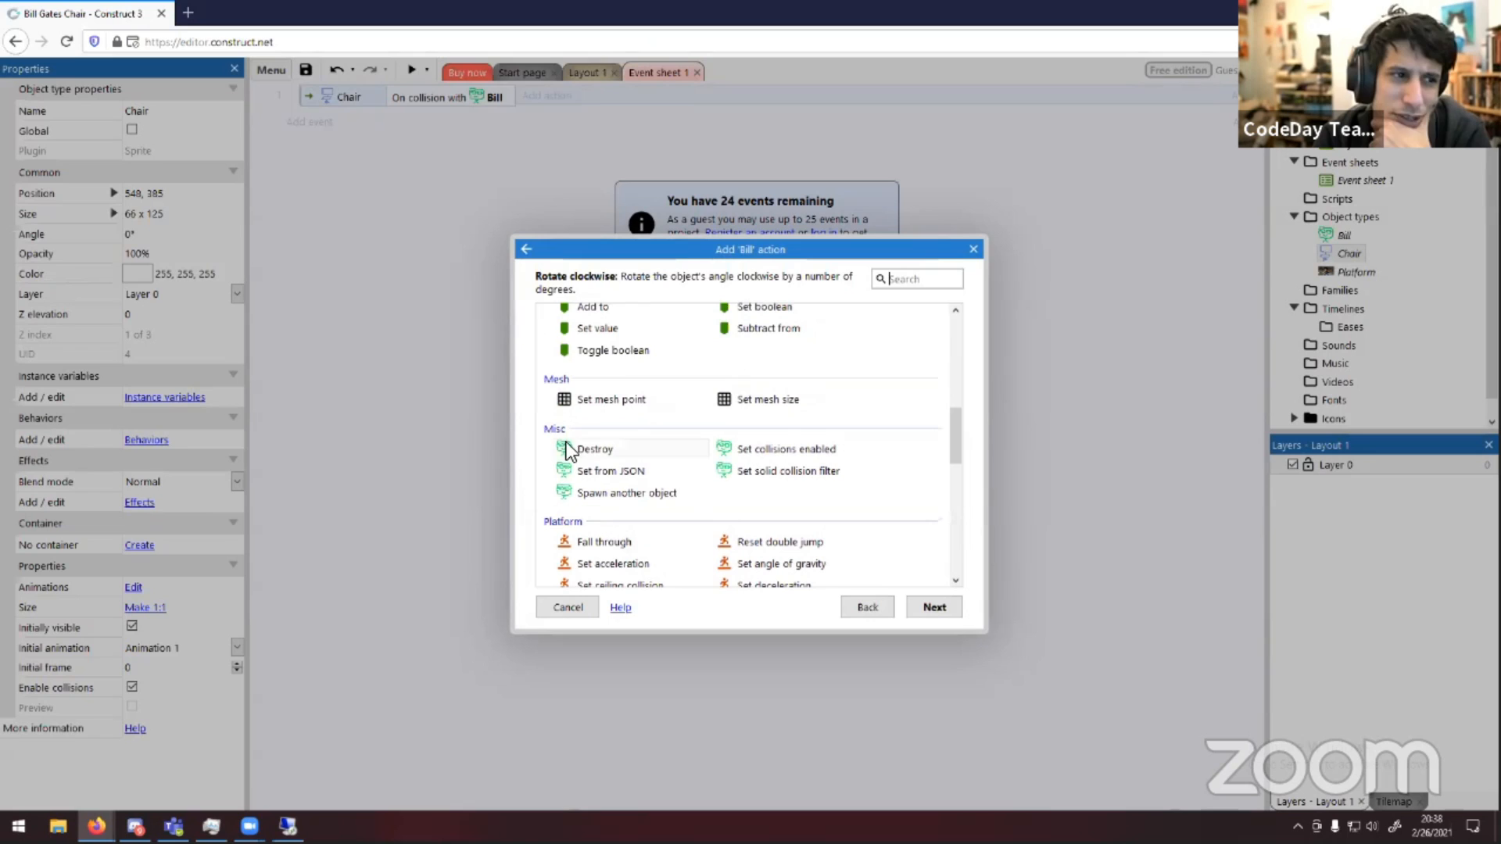
pyautogui.click(606, 450)
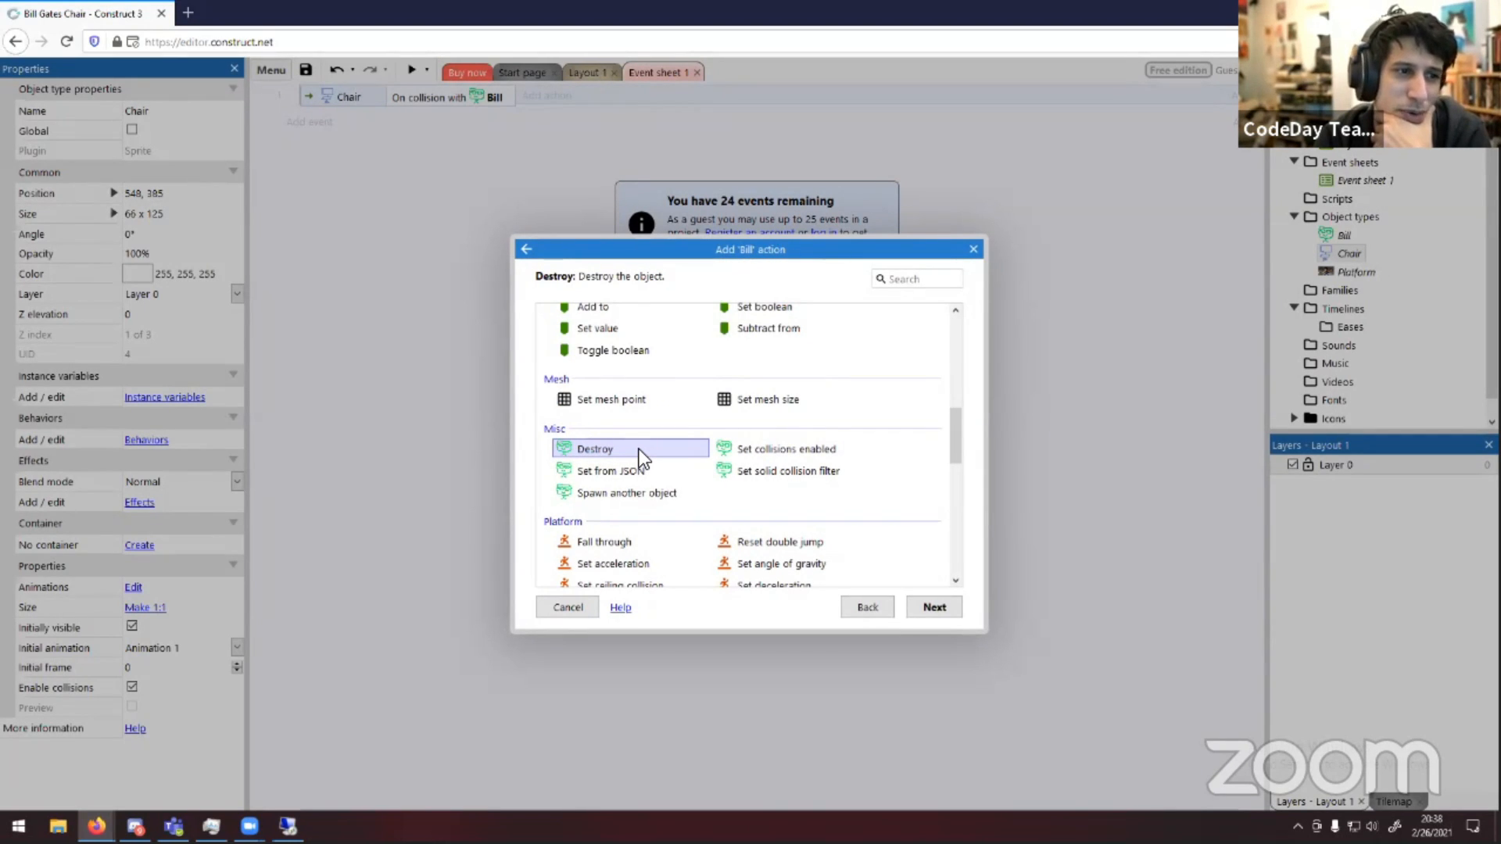
pyautogui.doubleClick(635, 449)
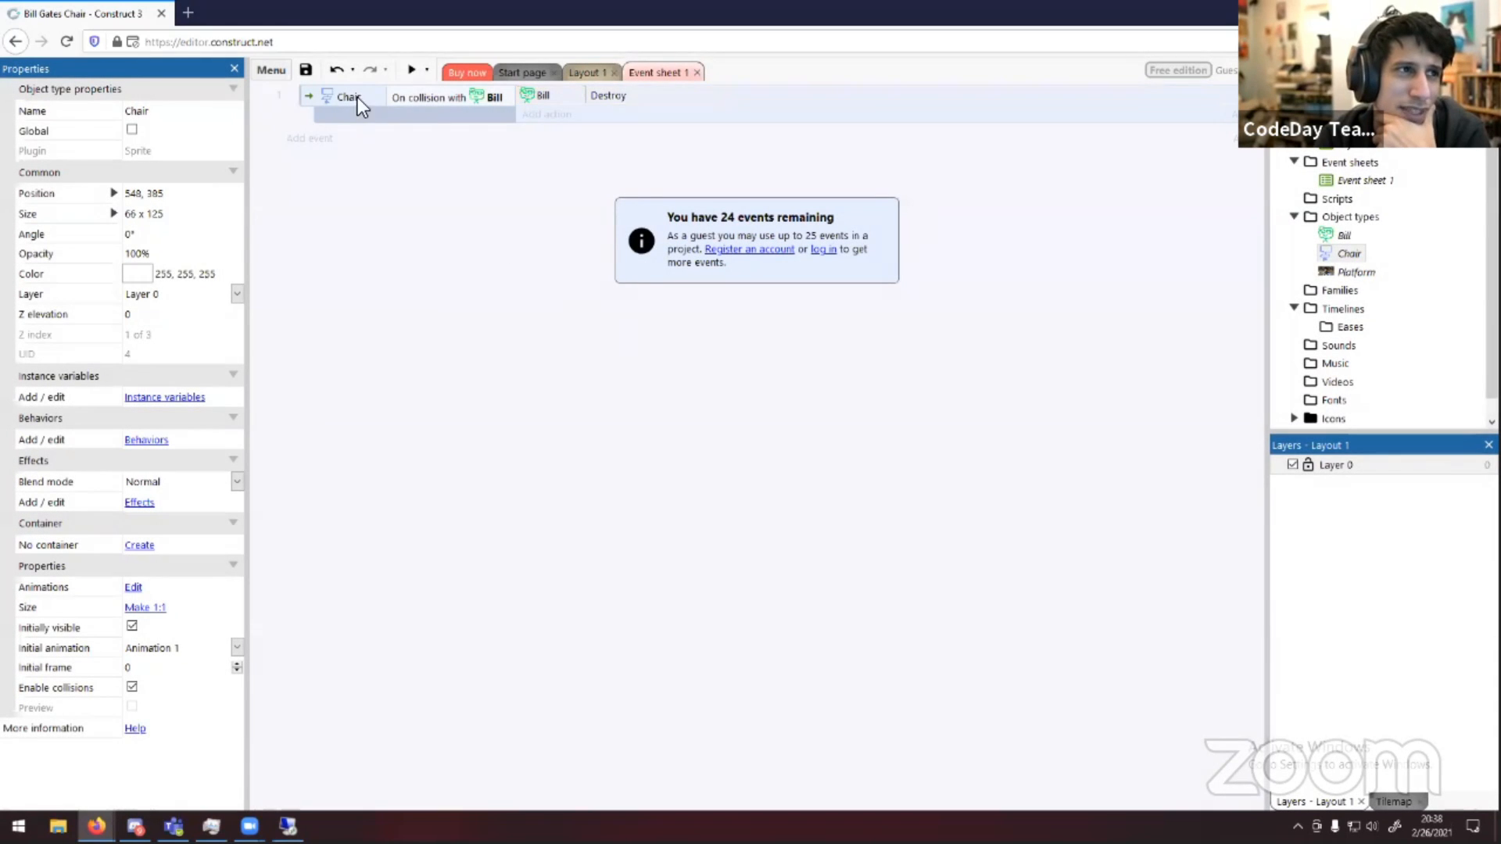
# Preview the layout in a popup window and close it
pyautogui.click(411, 71)
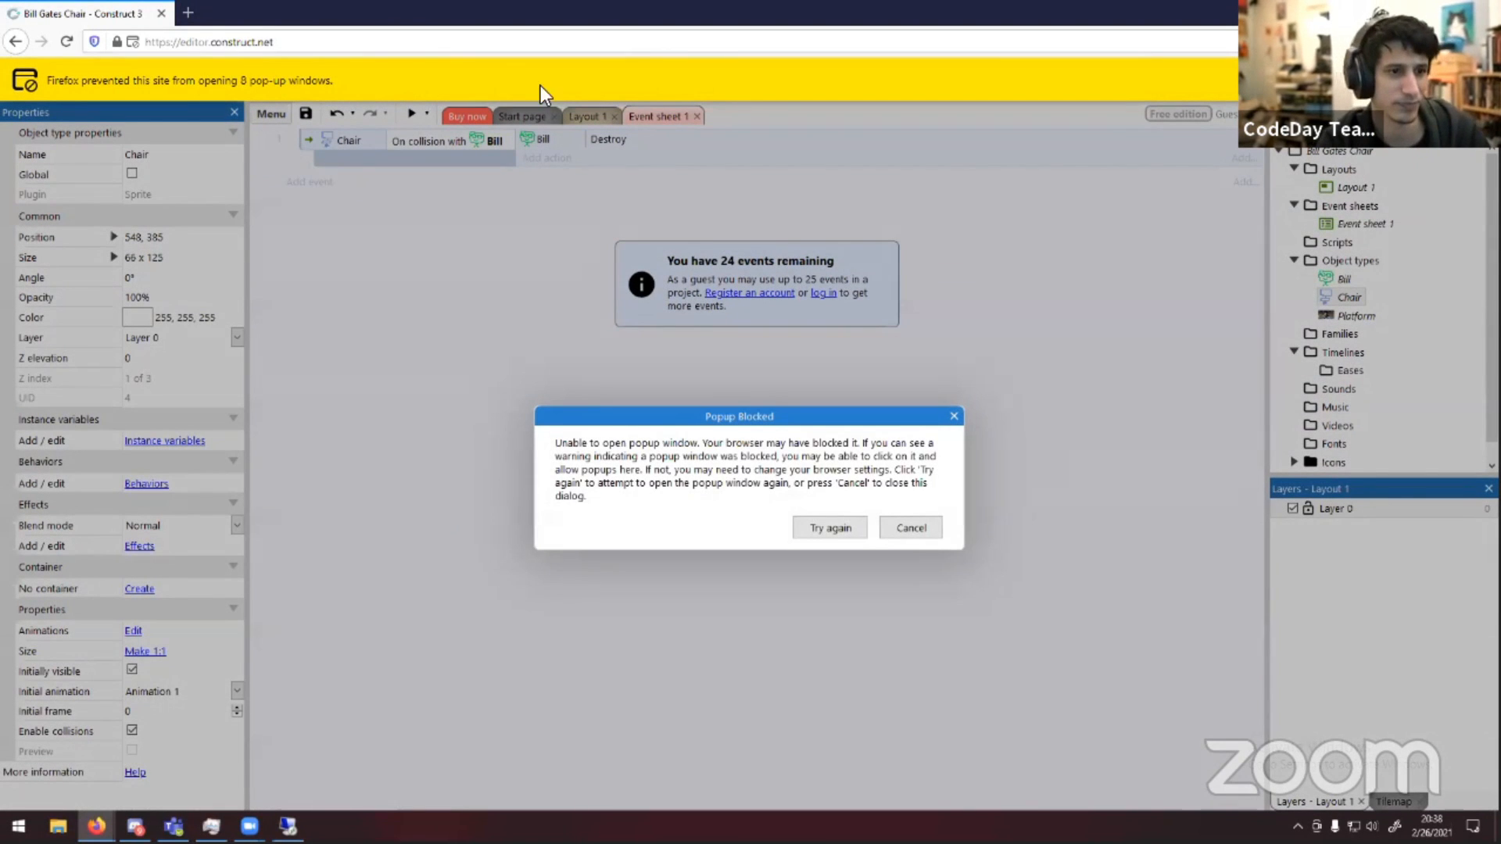
pyautogui.click(841, 528)
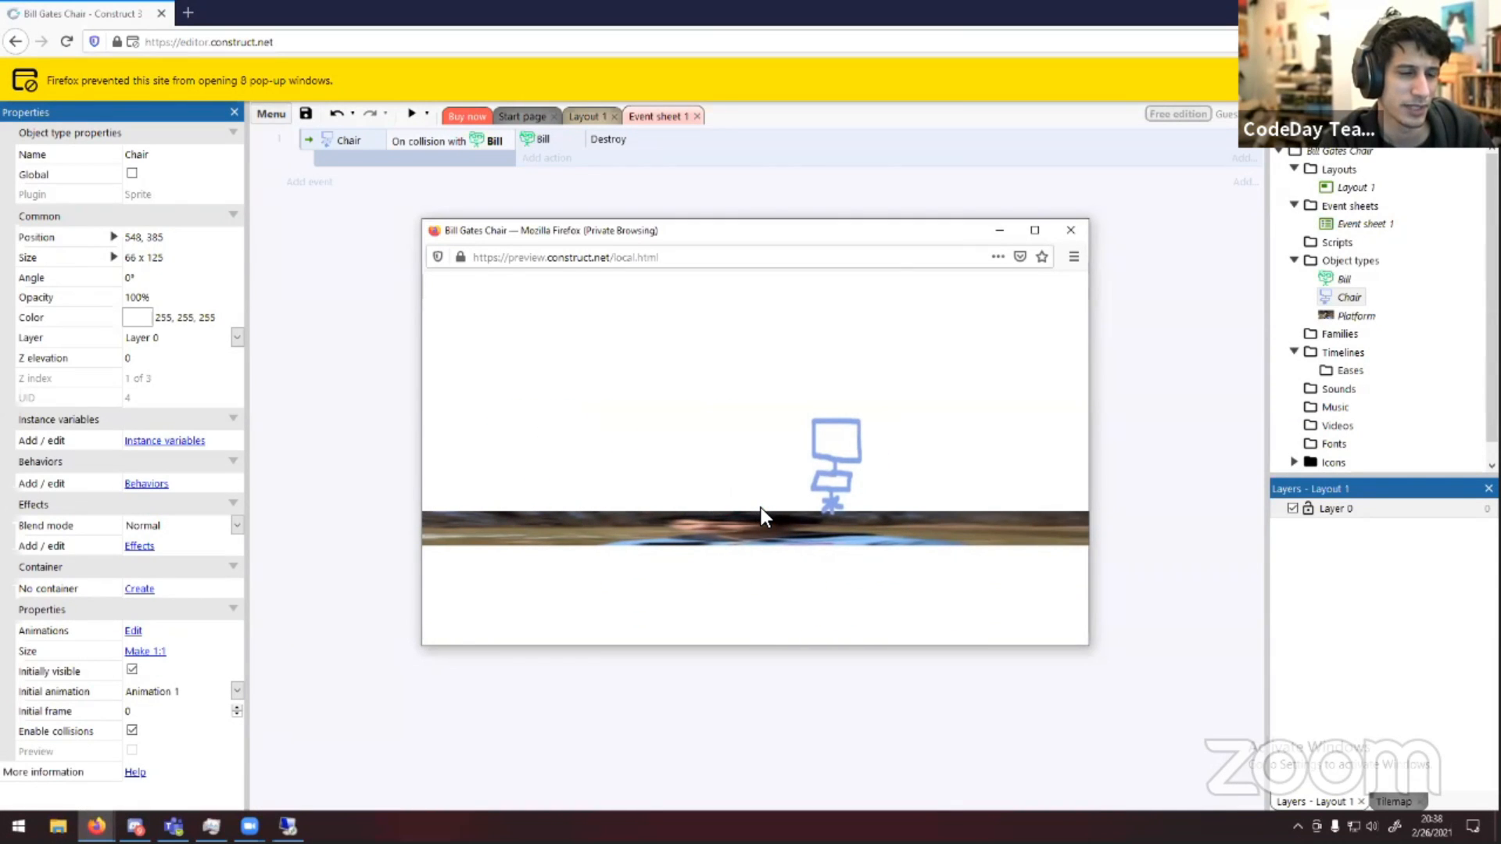
pyautogui.click(1071, 229)
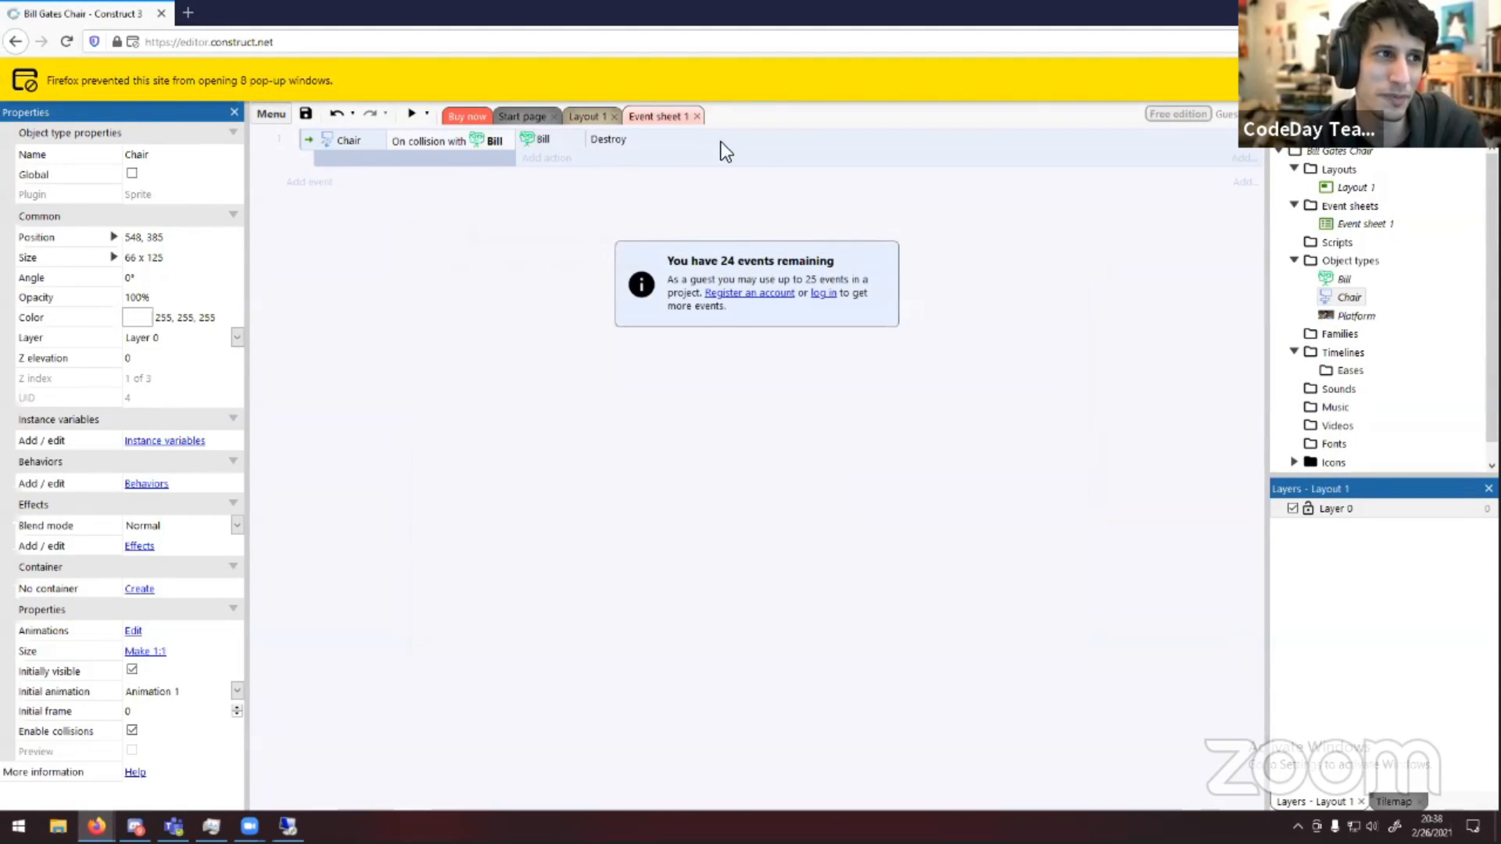
# Delete the Bill Destroy action from the collision event
pyautogui.rightClick(646, 133)
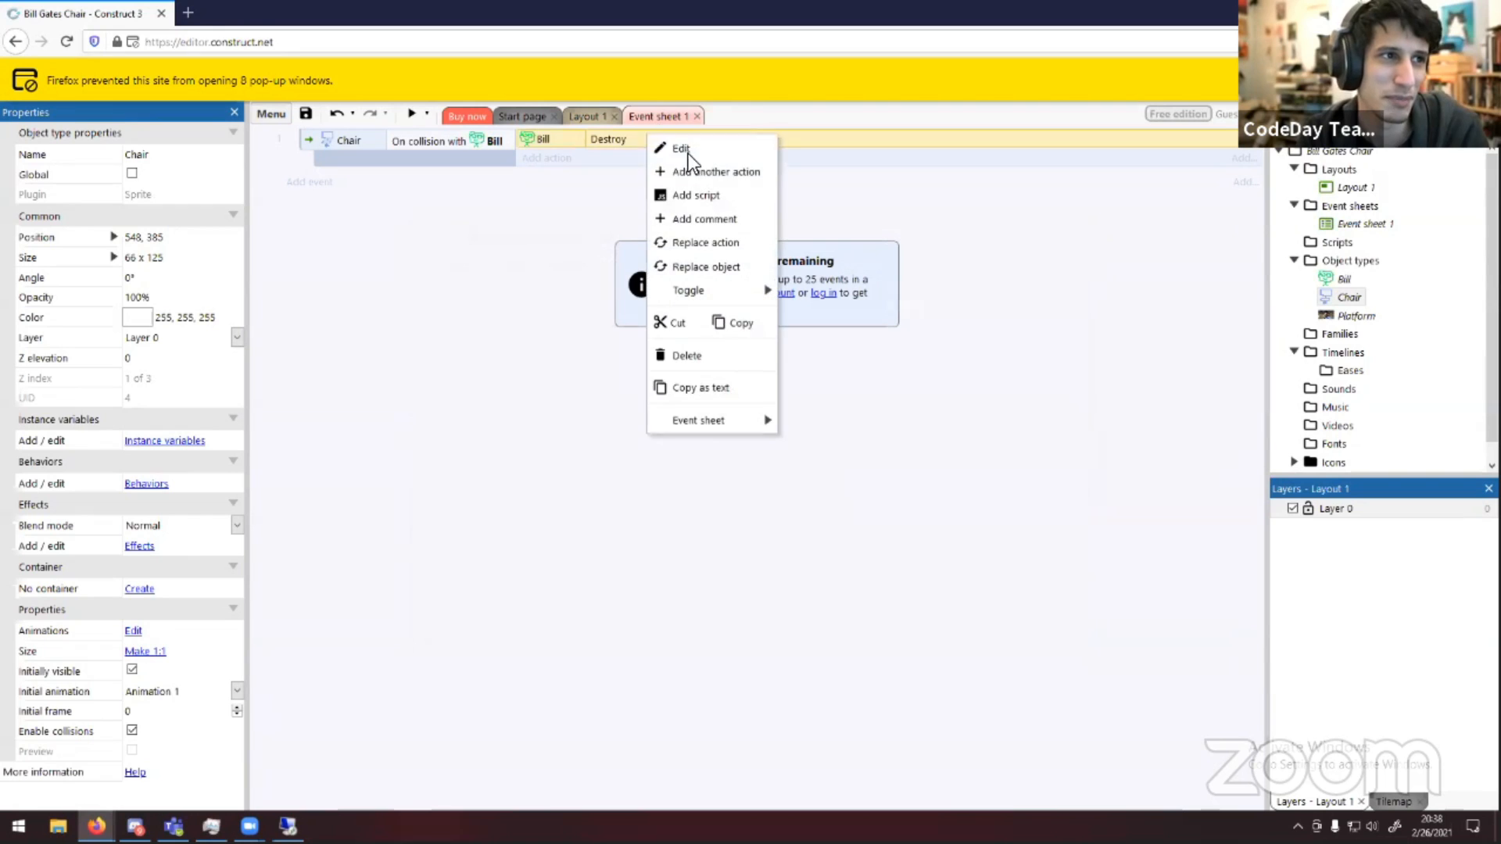
pyautogui.click(711, 355)
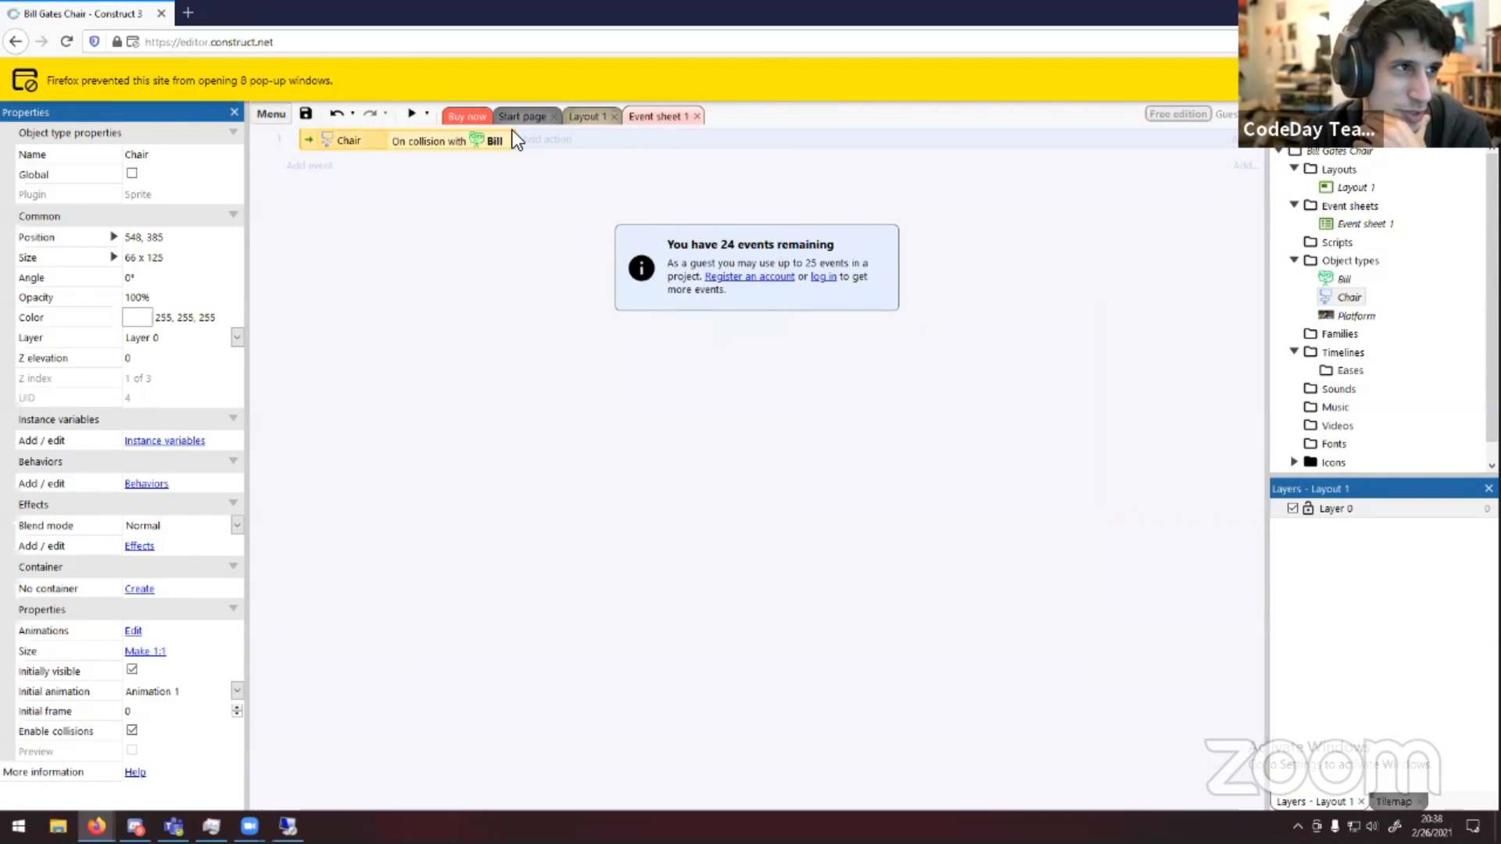
pyautogui.click(545, 141)
pyautogui.doubleClick(655, 344)
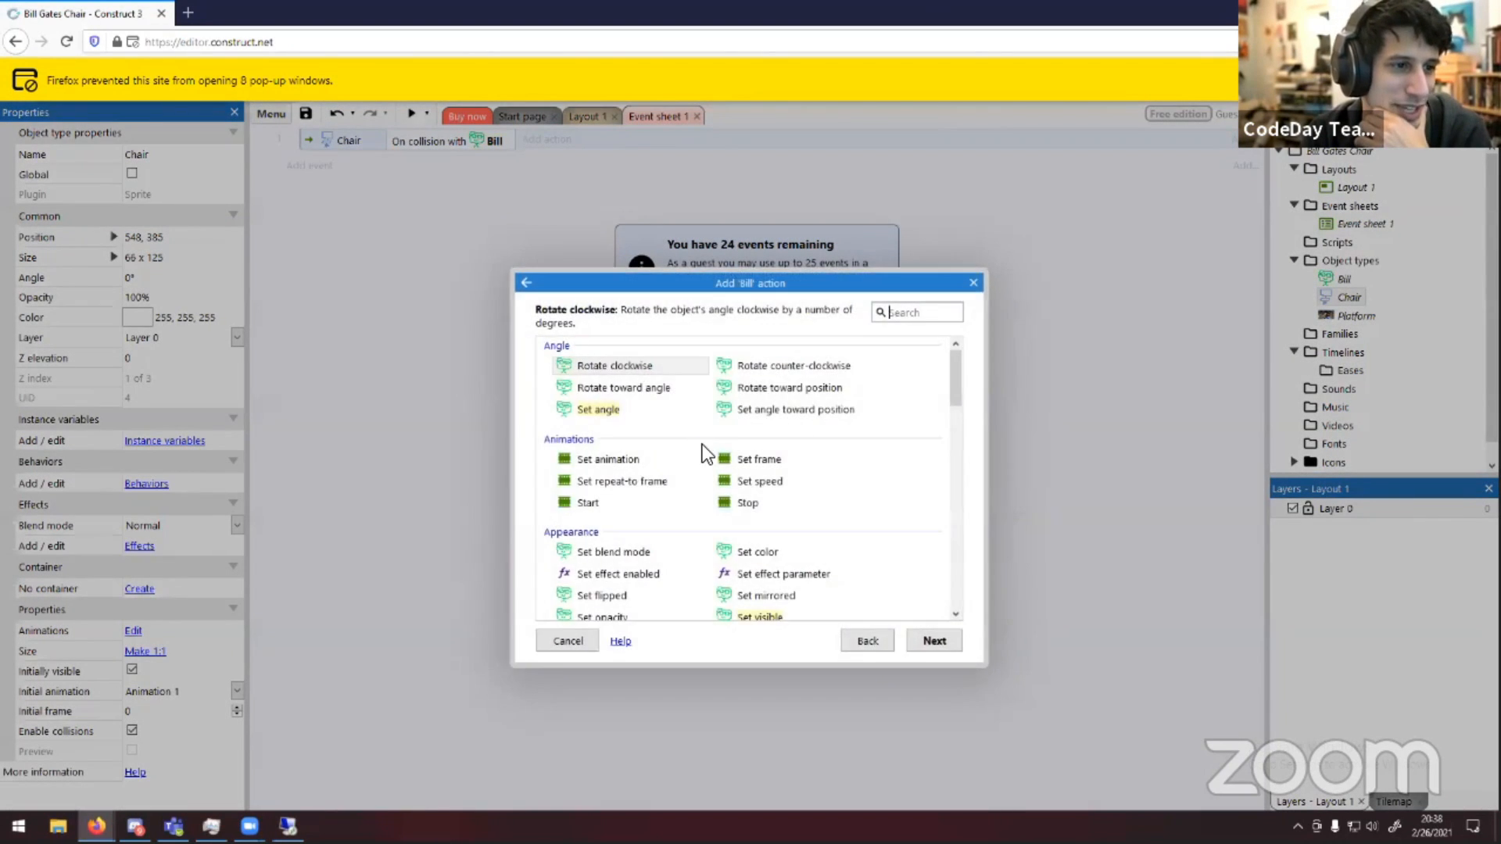
pyautogui.scroll(-5, 738, 458)
pyautogui.scroll(-2, 701, 437)
pyautogui.scroll(4, 608, 421)
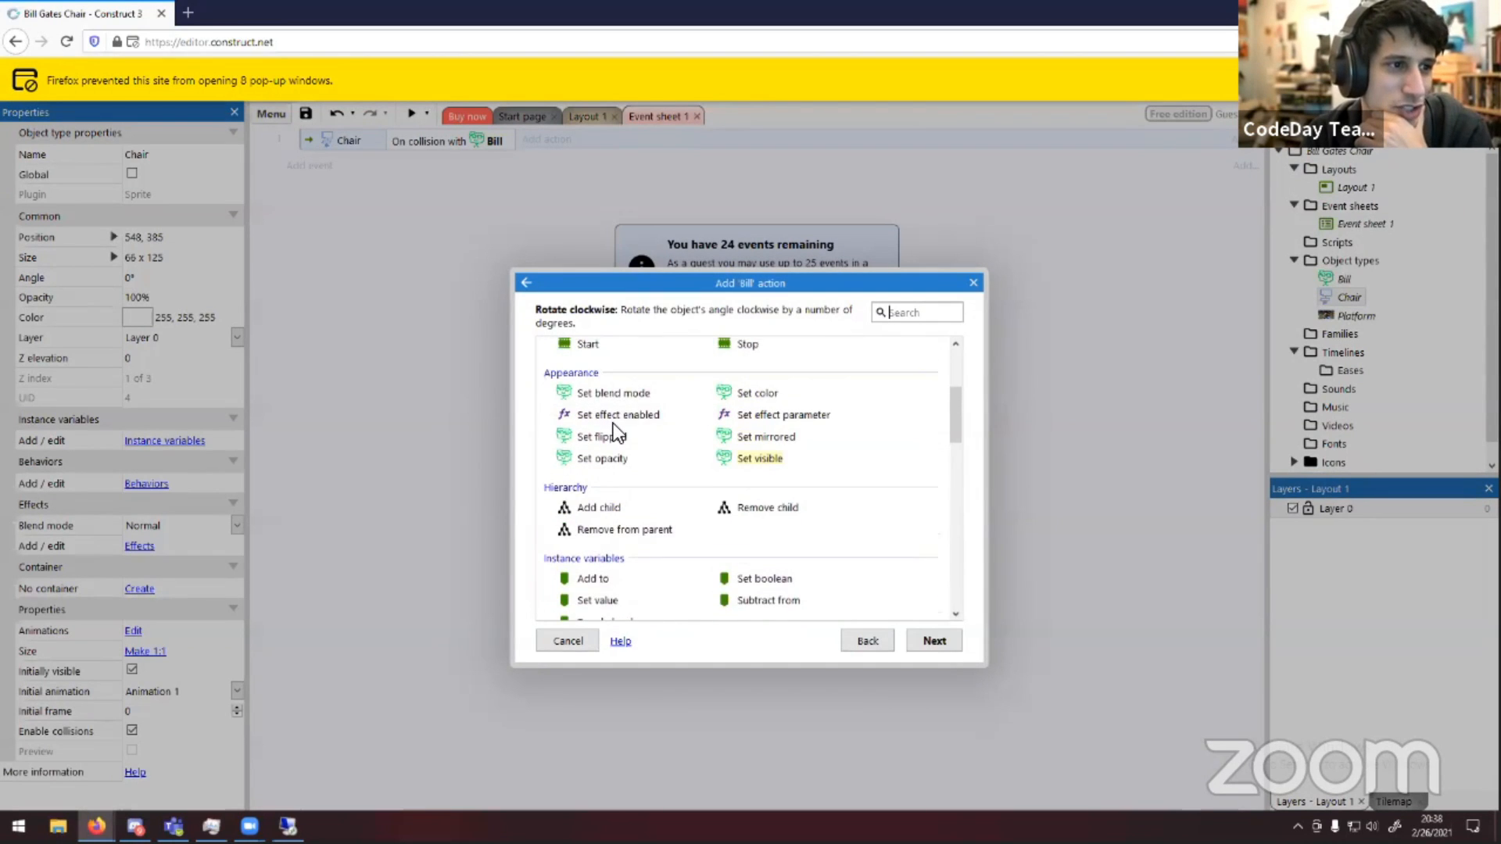
pyautogui.scroll(-4, 627, 428)
pyautogui.scroll(-1, 641, 485)
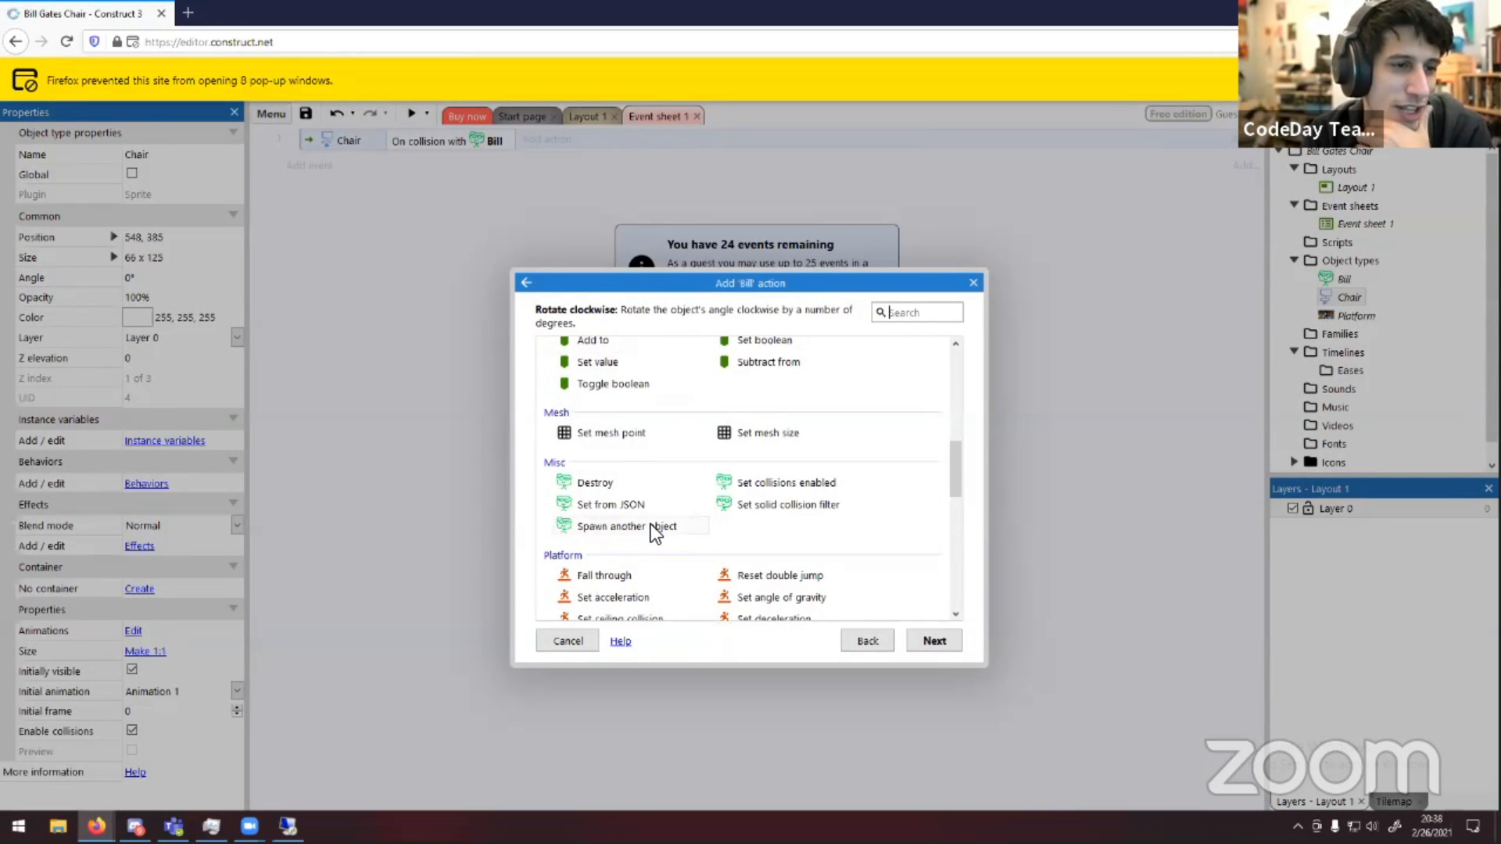
pyautogui.doubleClick(650, 526)
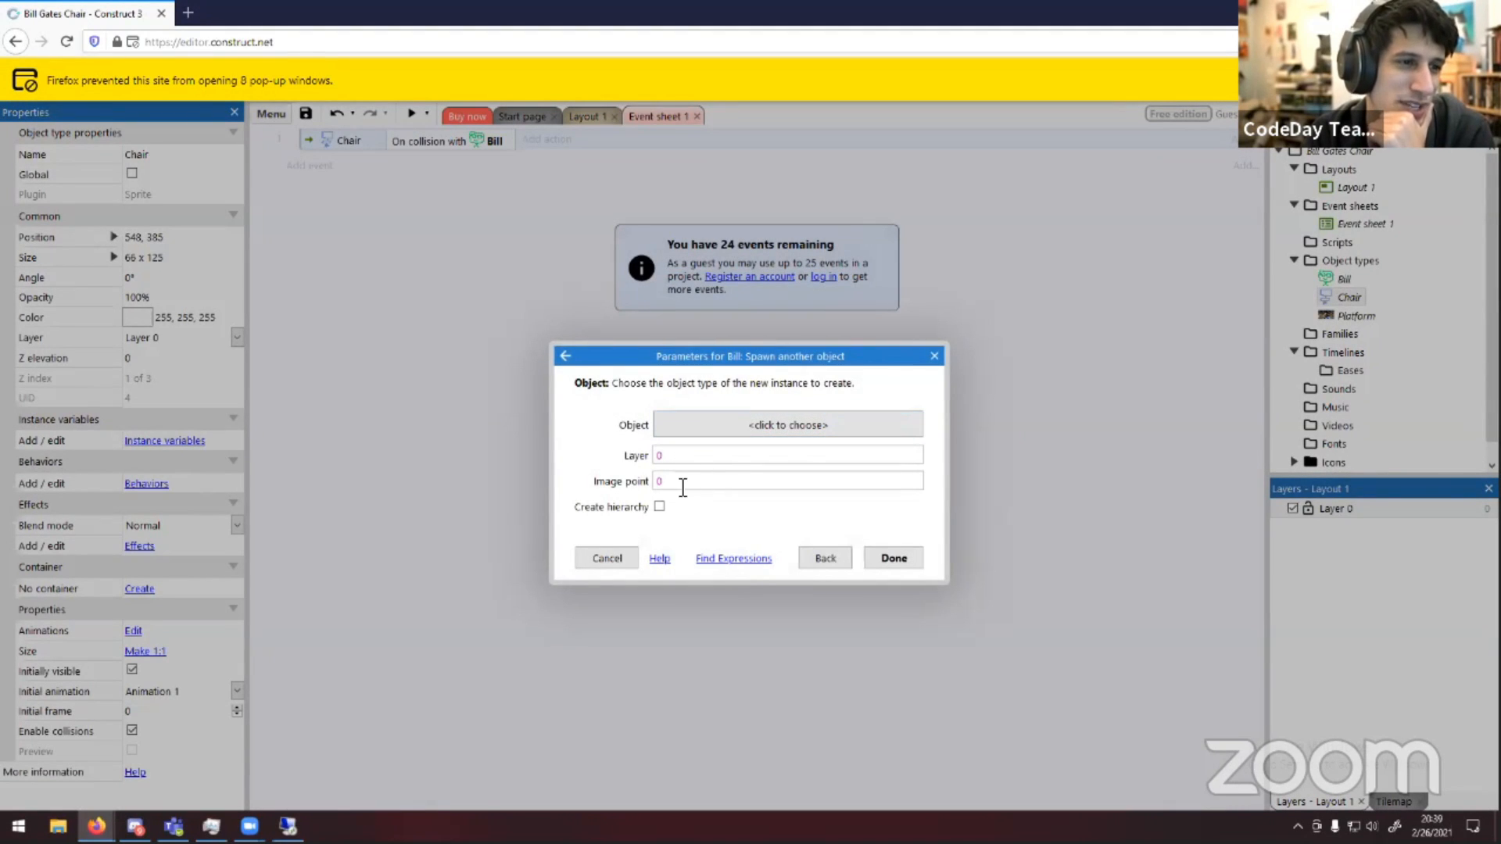
pyautogui.click(682, 485)
pyautogui.click(701, 431)
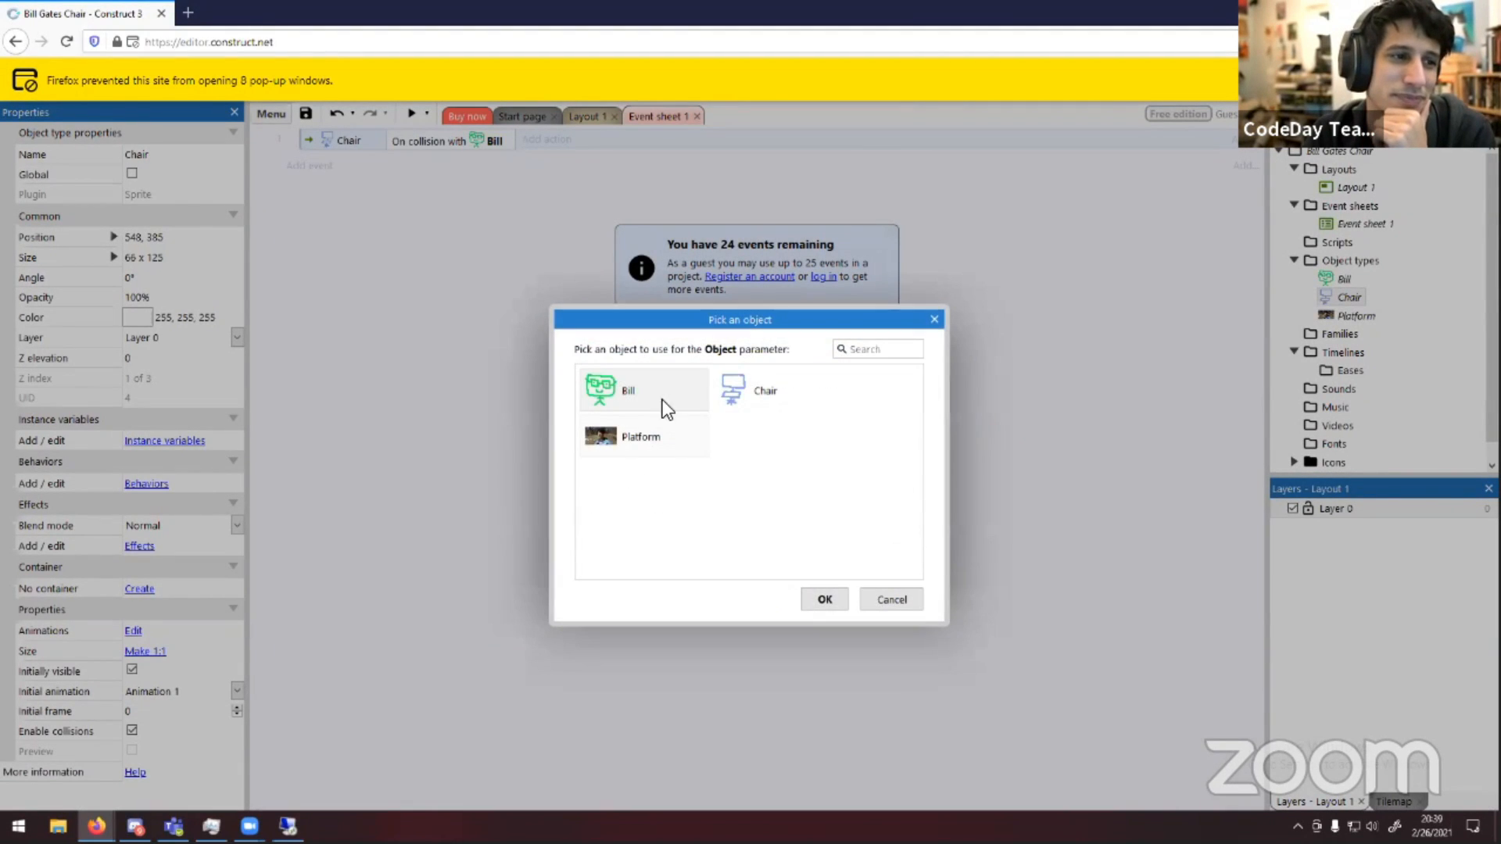
pyautogui.doubleClick(694, 396)
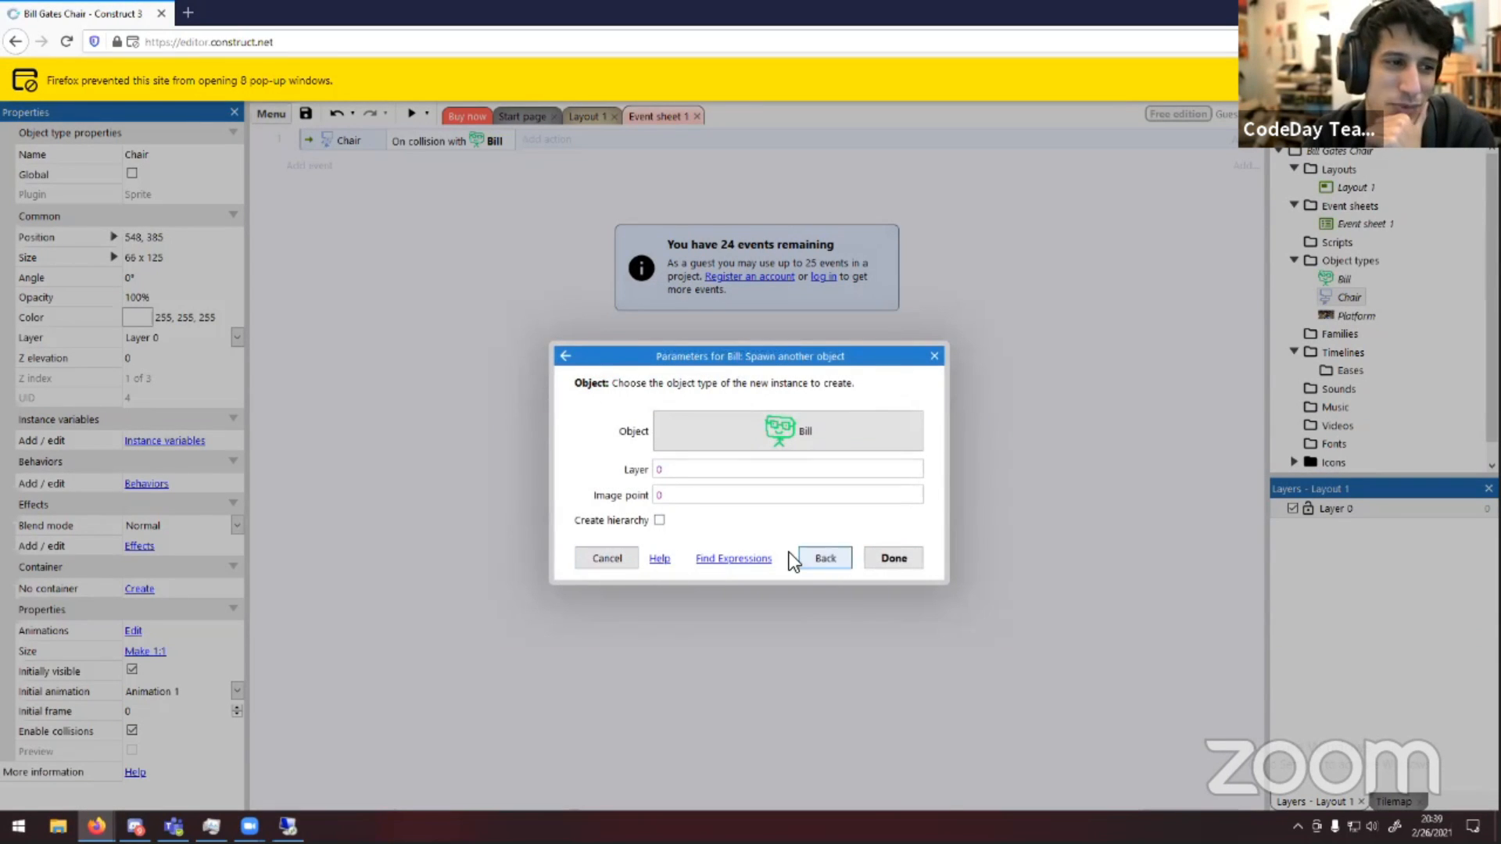
pyautogui.click(813, 558)
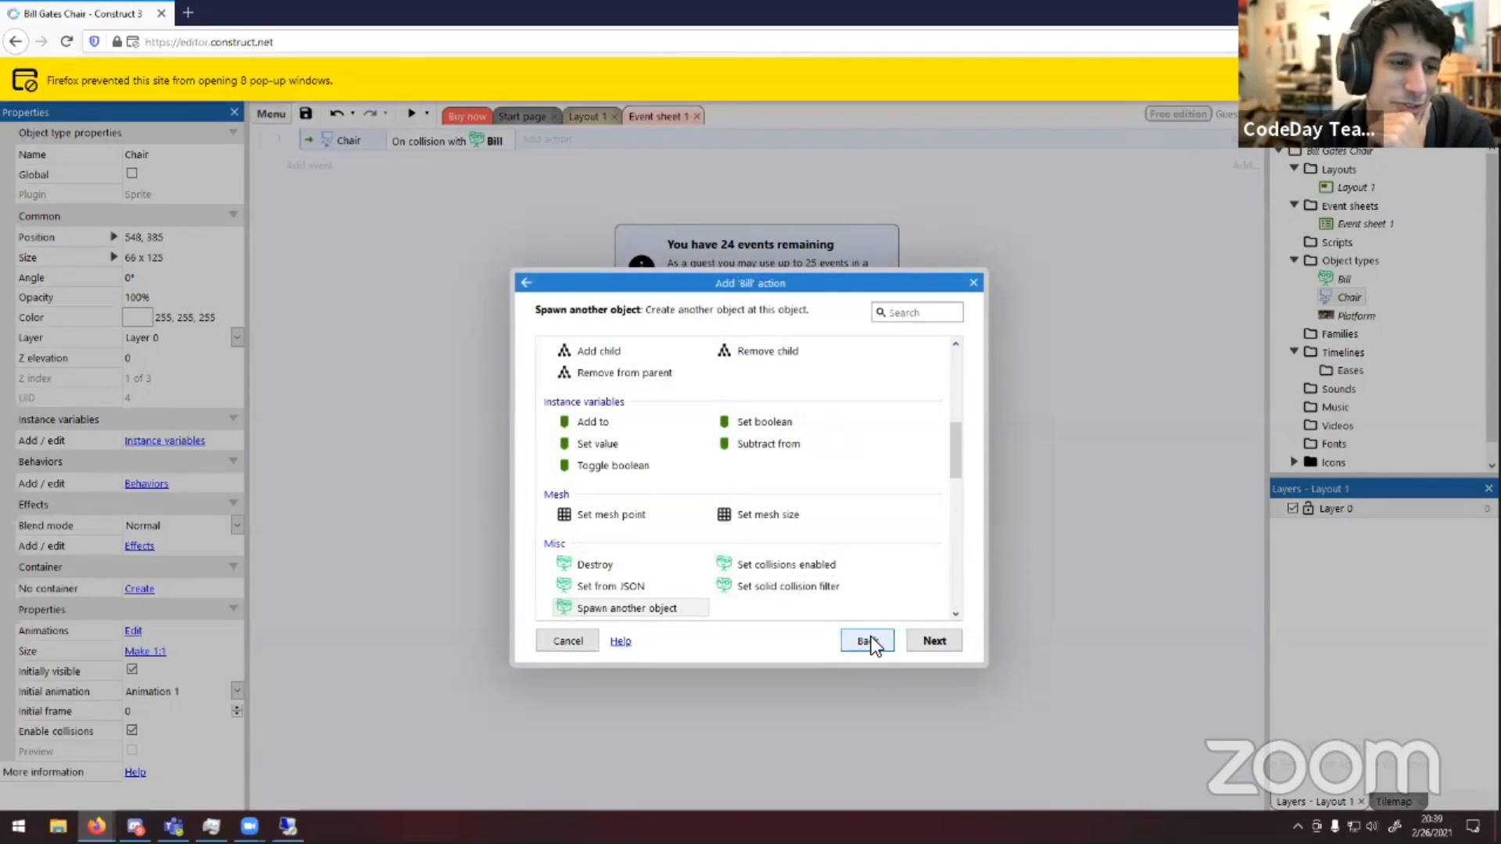
pyautogui.click(871, 639)
# Add a System Restart layout action to the chair's collision-with-Bill event, searching the actions for rest
pyautogui.click(575, 356)
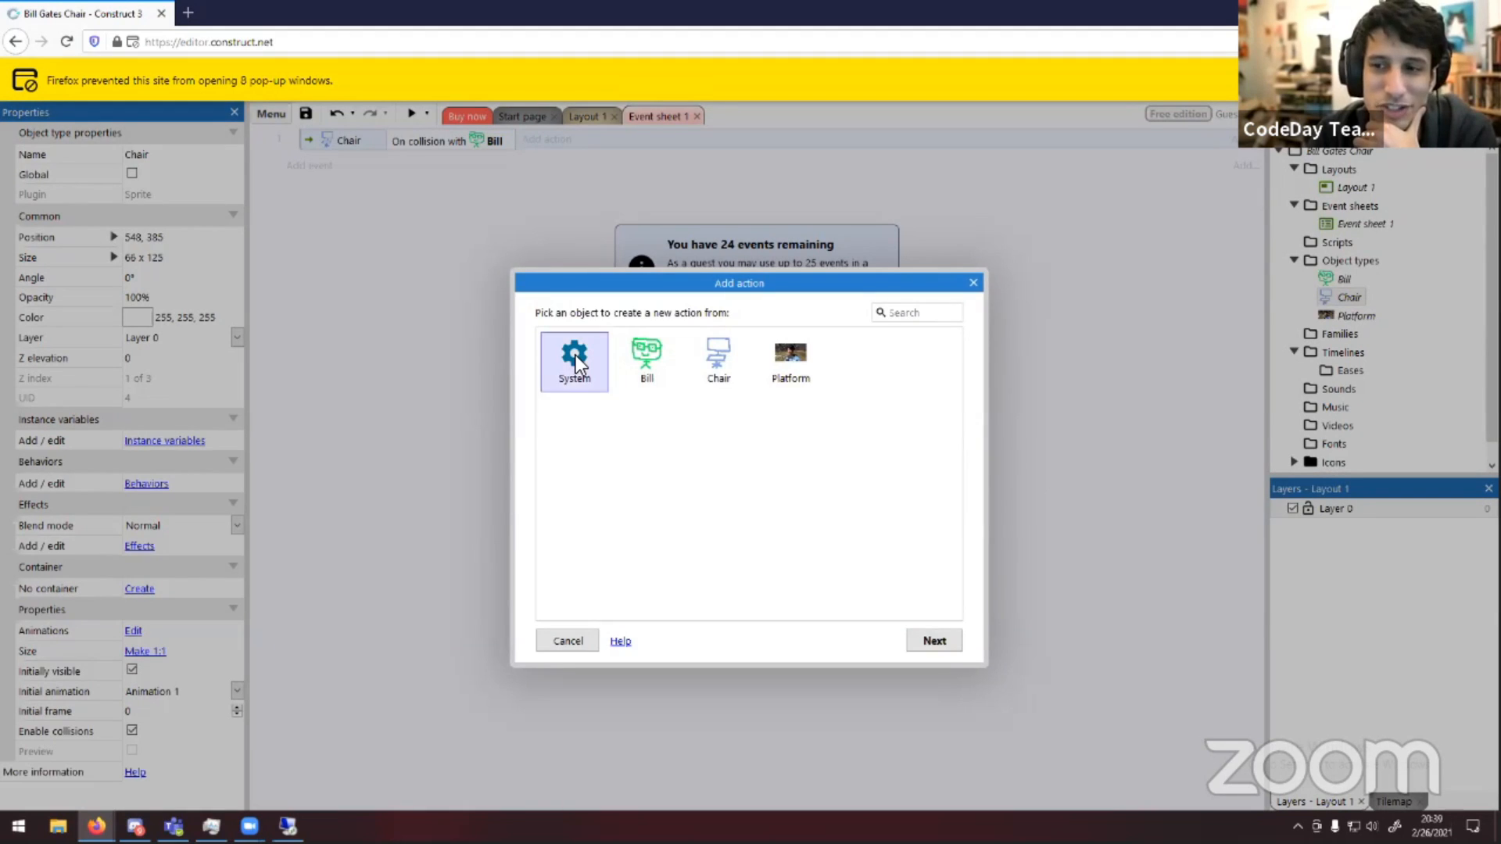
pyautogui.doubleClick(575, 355)
pyautogui.scroll(-5, 797, 455)
pyautogui.scroll(-6, 794, 454)
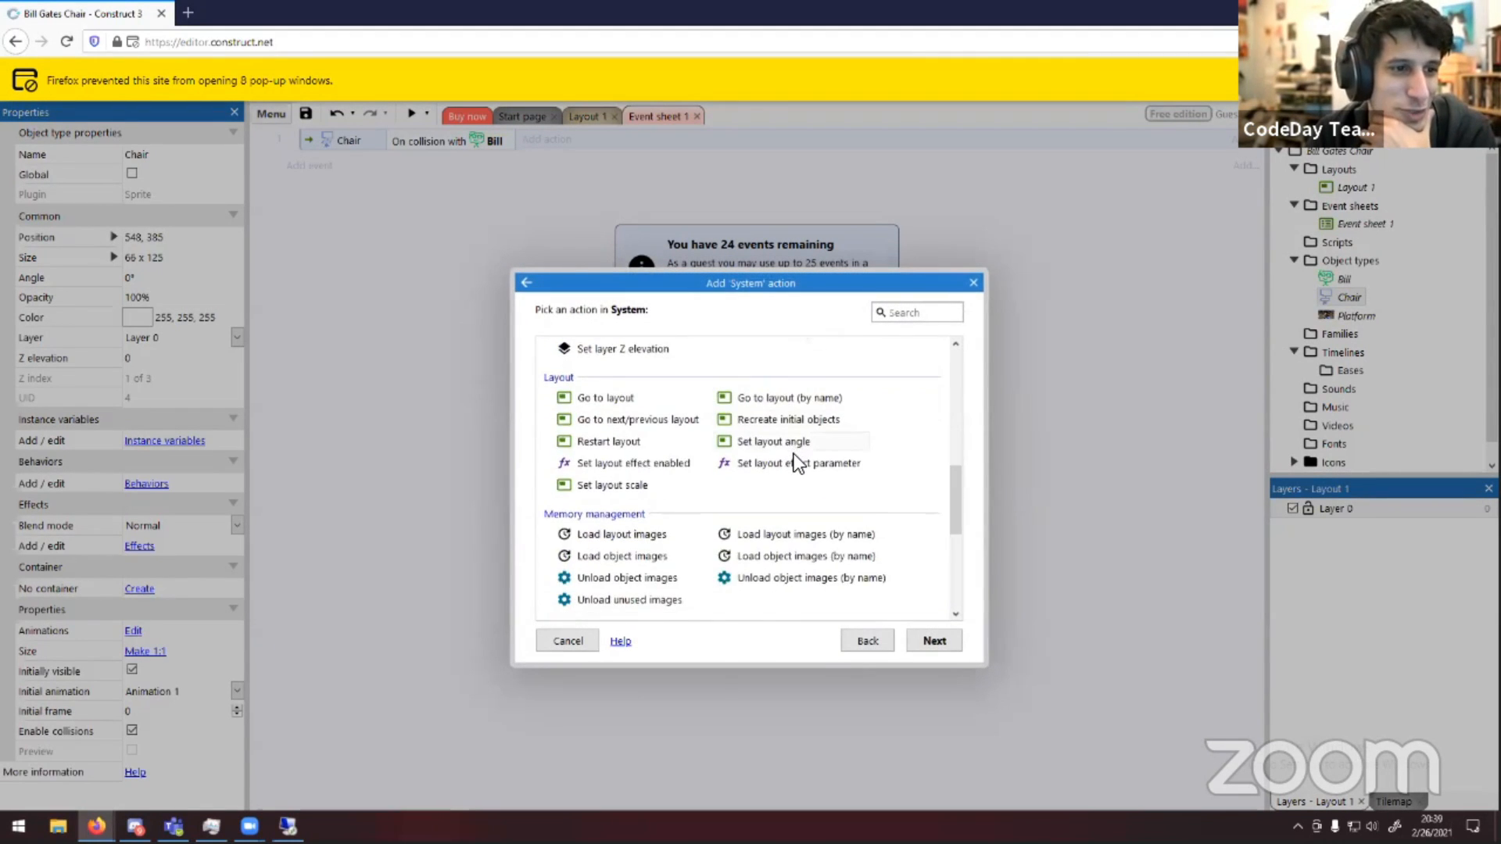
pyautogui.scroll(5, 794, 456)
pyautogui.scroll(5, 794, 456)
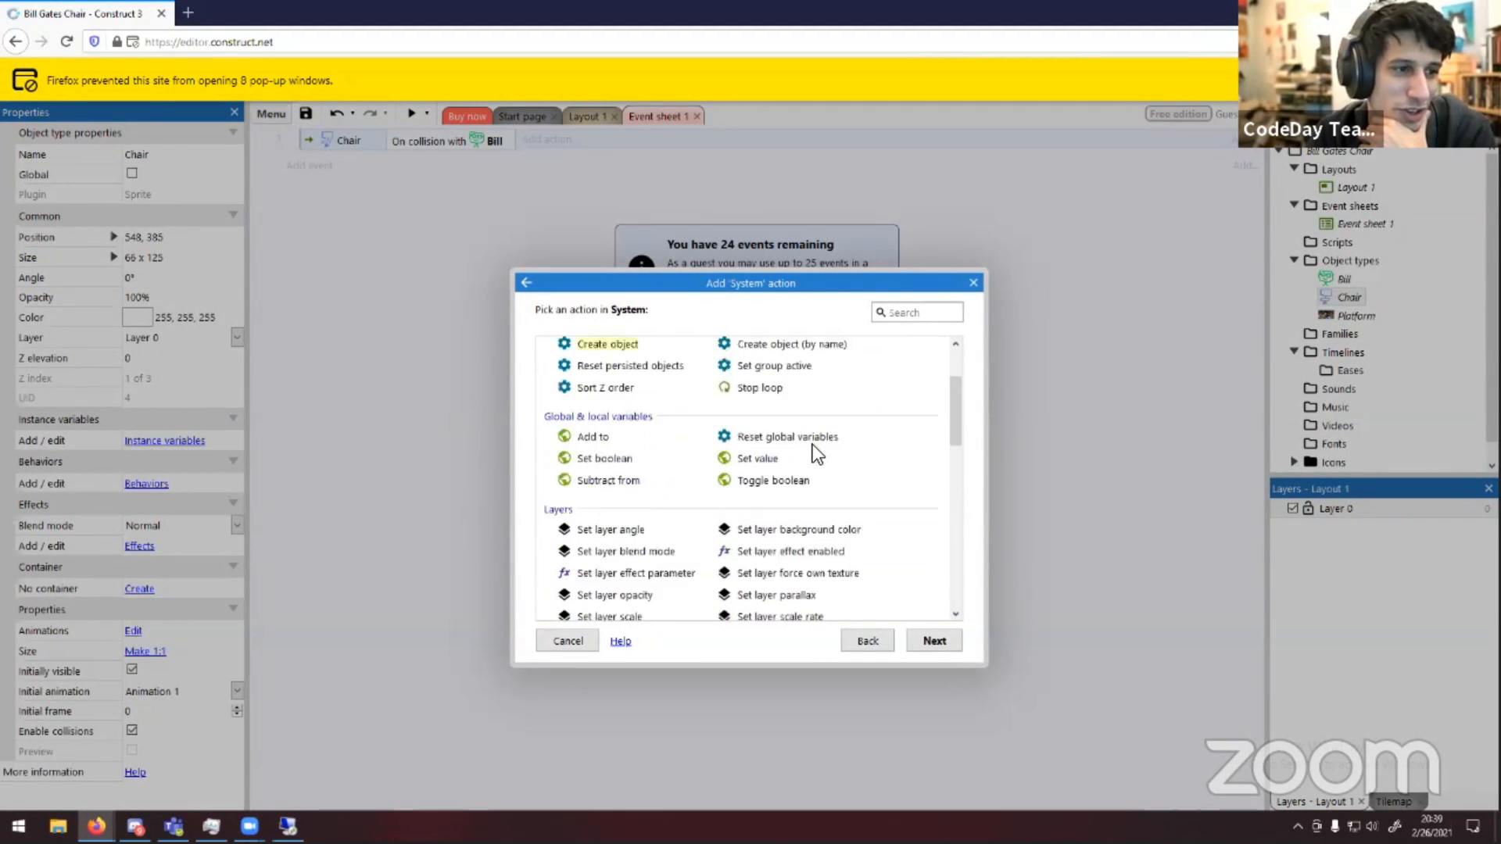
pyautogui.write('rest')
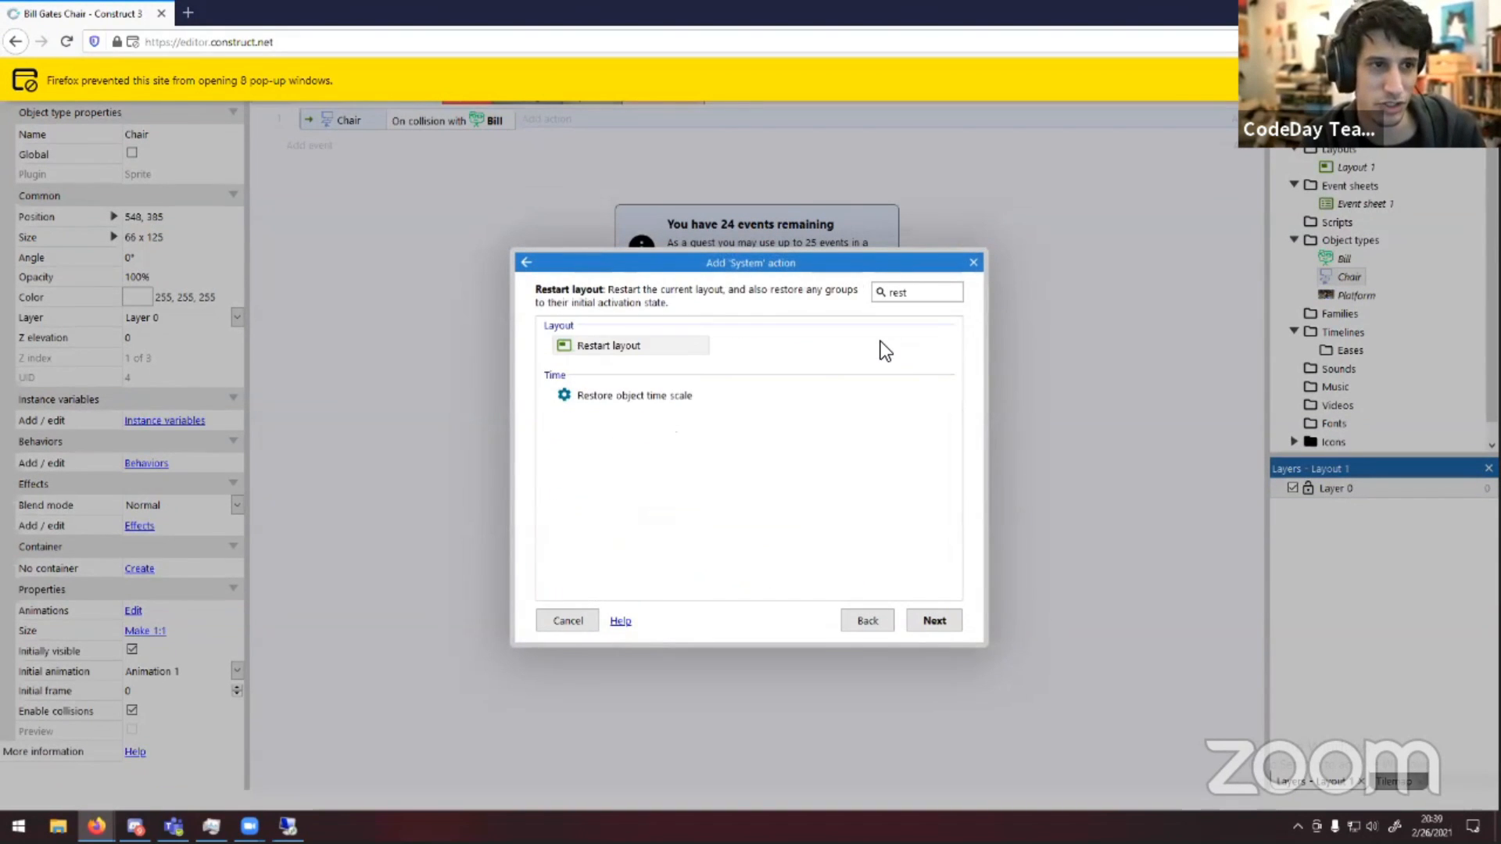
pyautogui.doubleClick(630, 339)
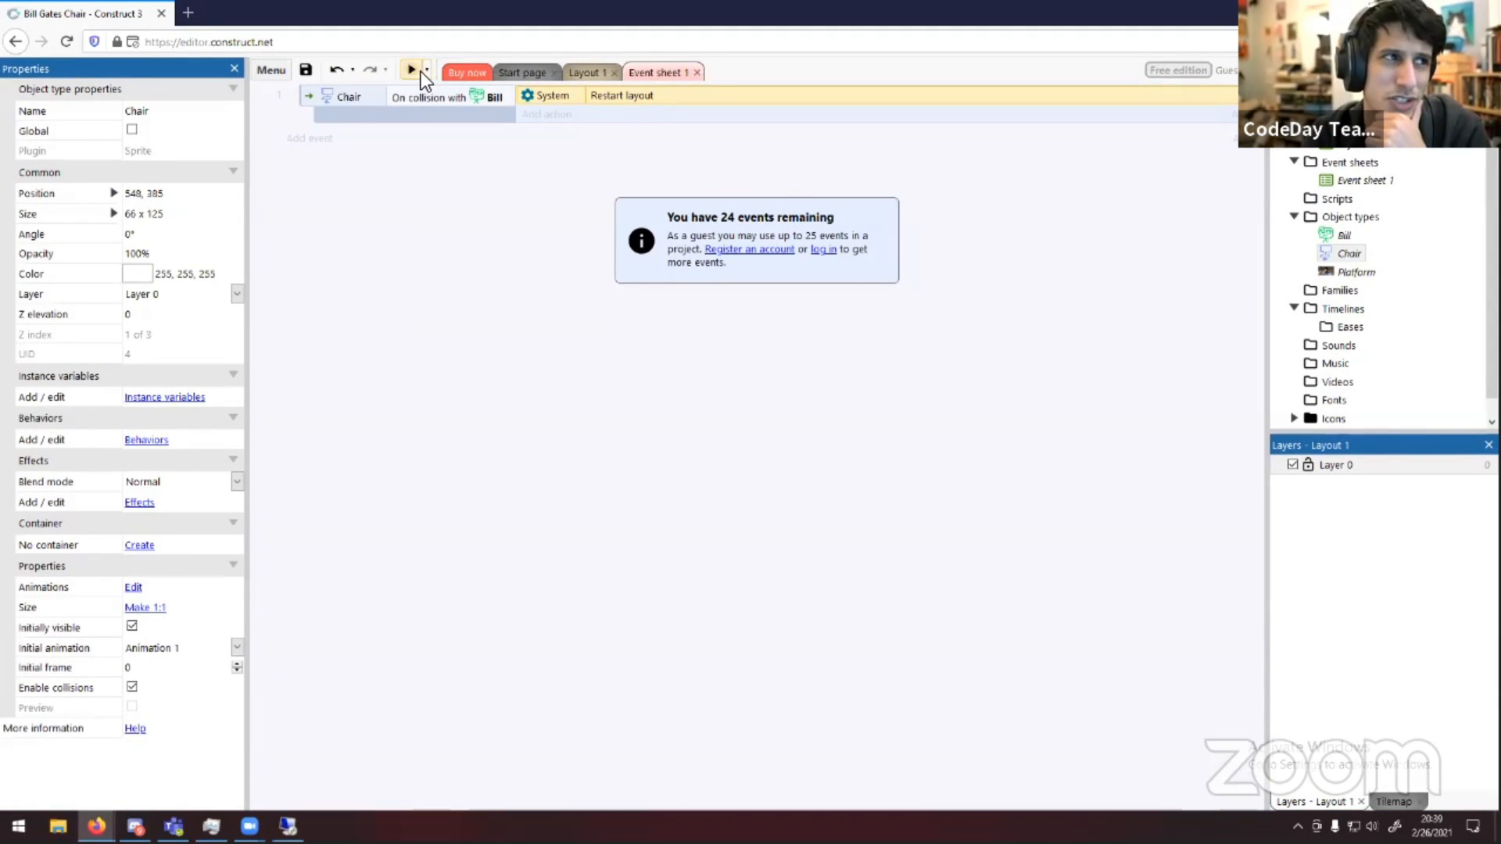
# Preview the layout and move Bill right into the chair to test the collision
pyautogui.click(414, 72)
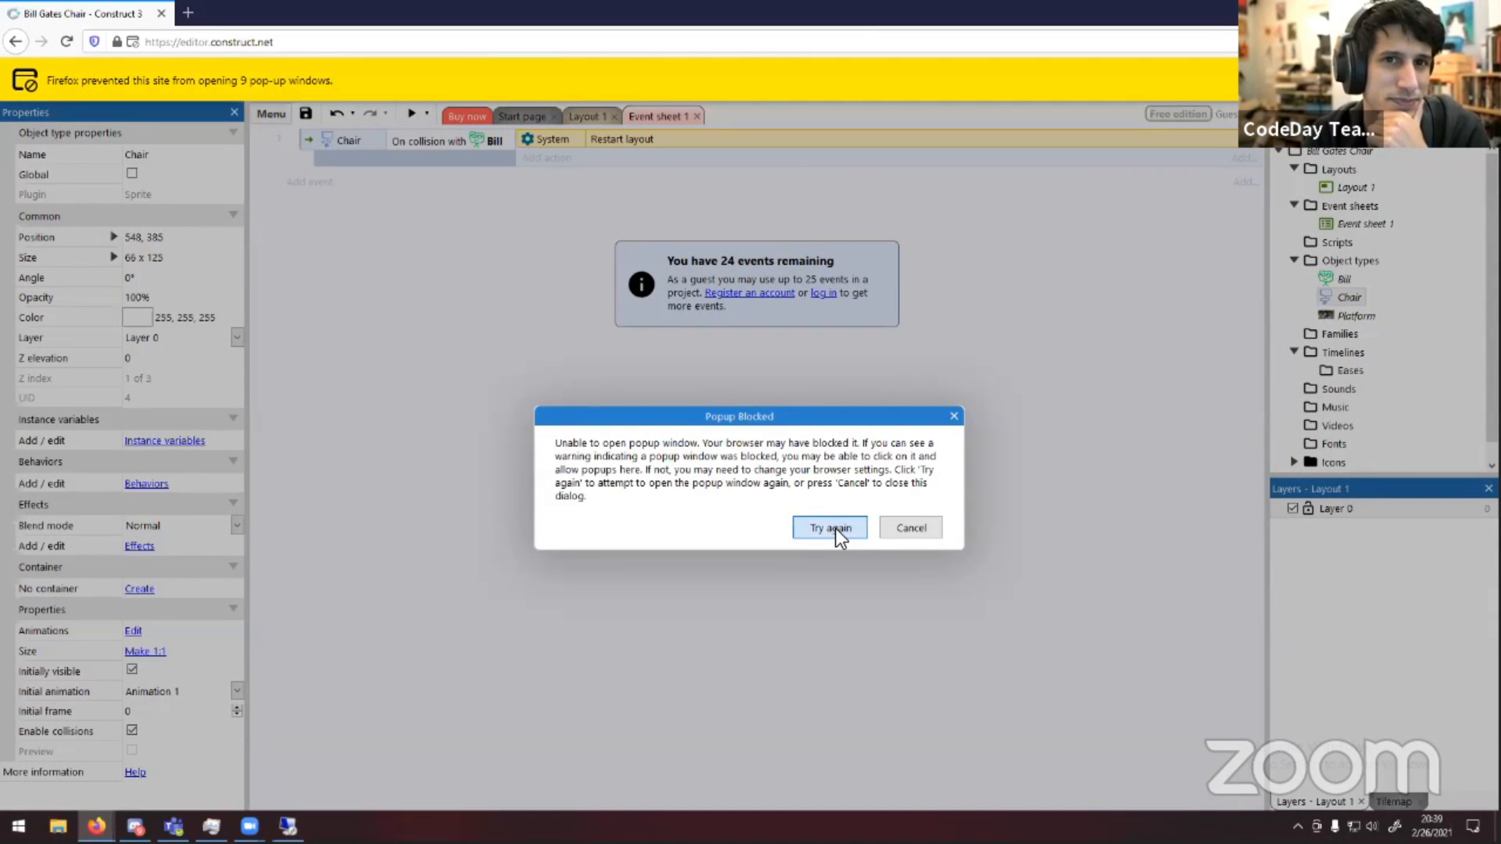
pyautogui.click(833, 528)
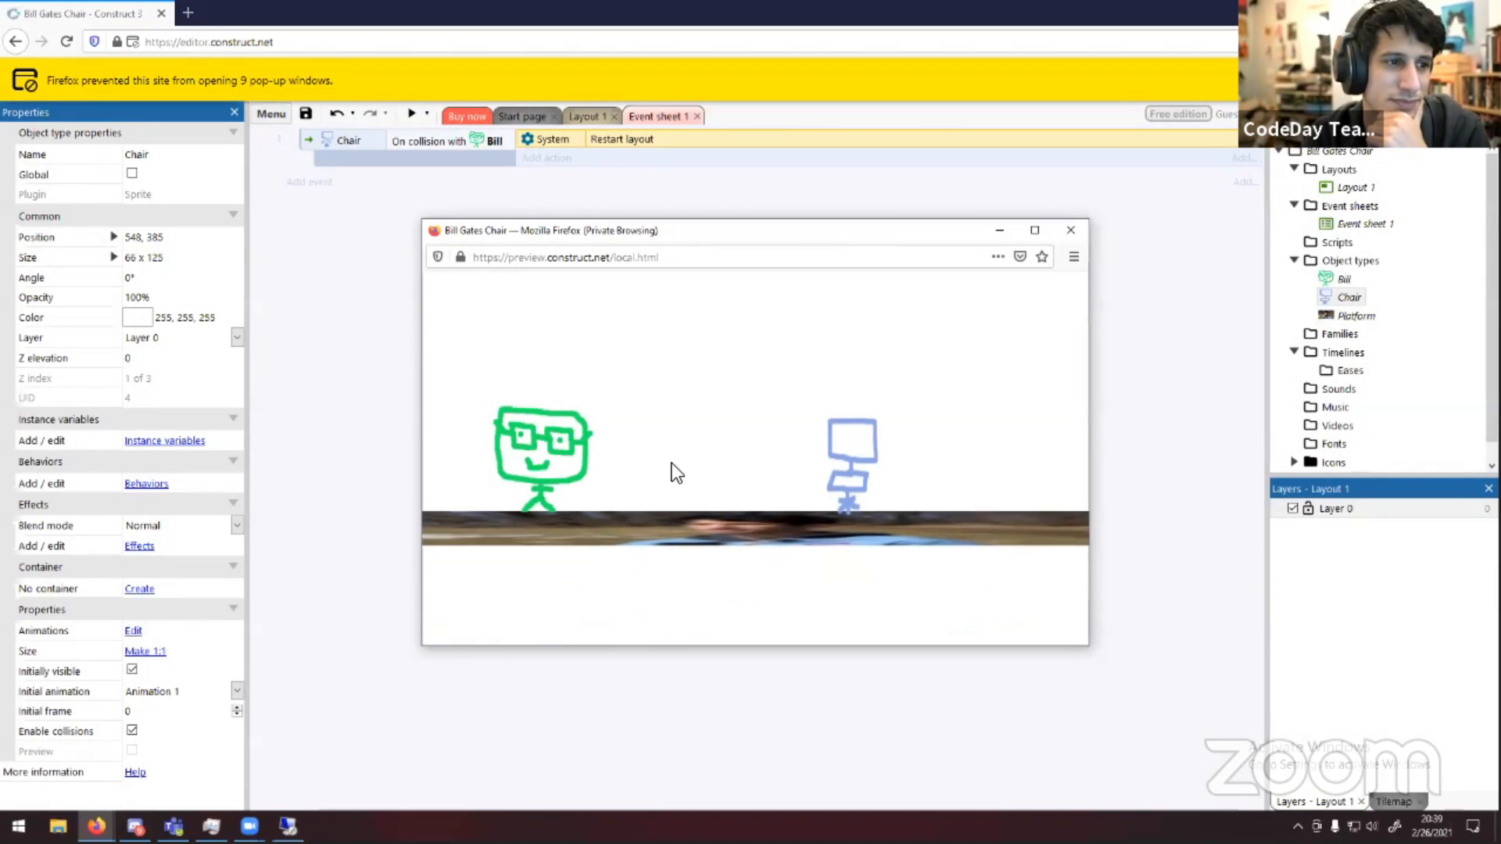
pyautogui.press('Right')
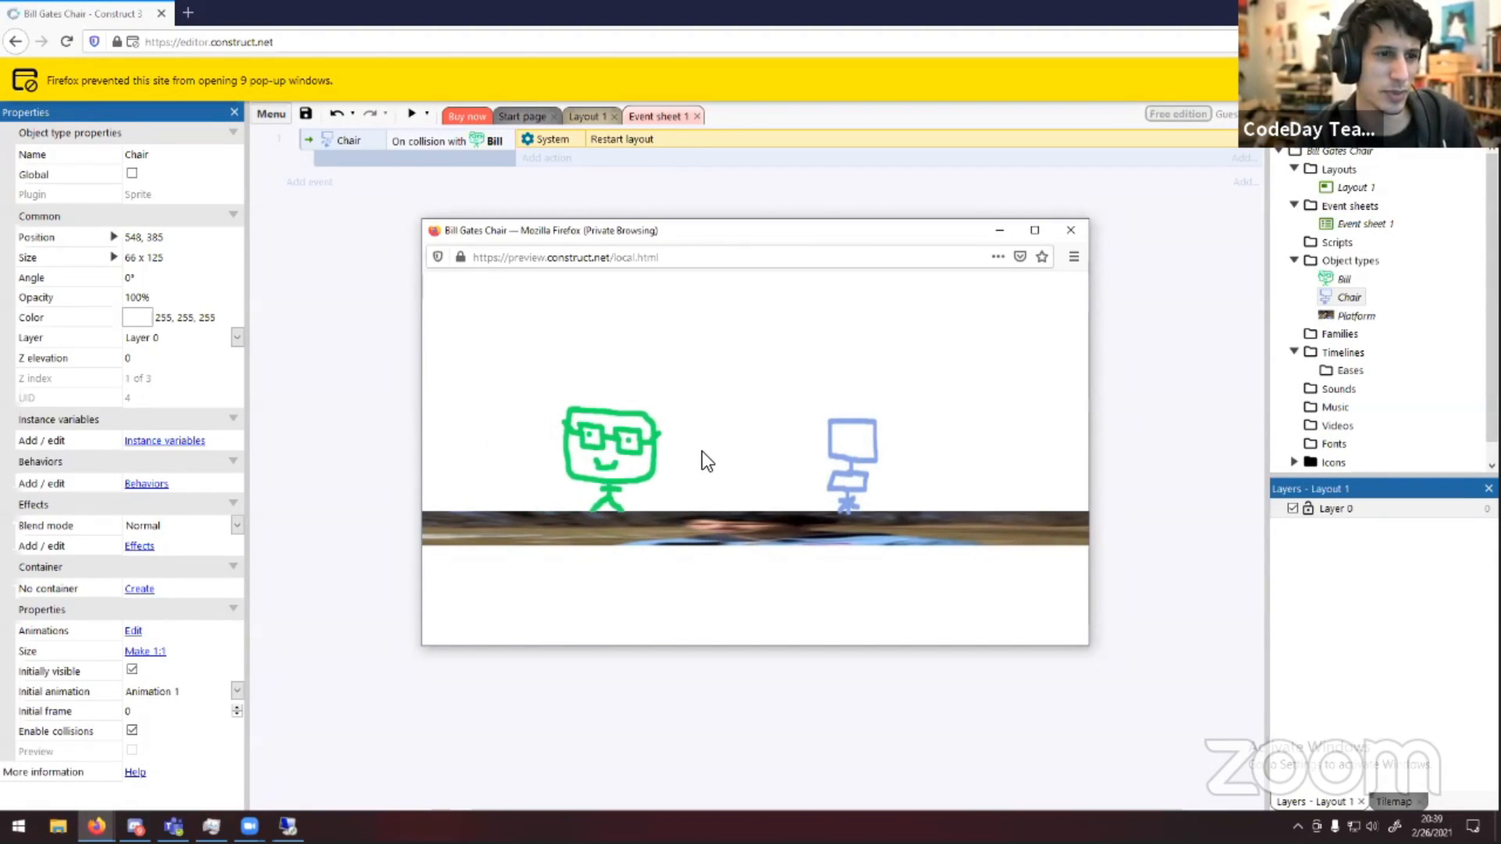
pyautogui.press('Right')
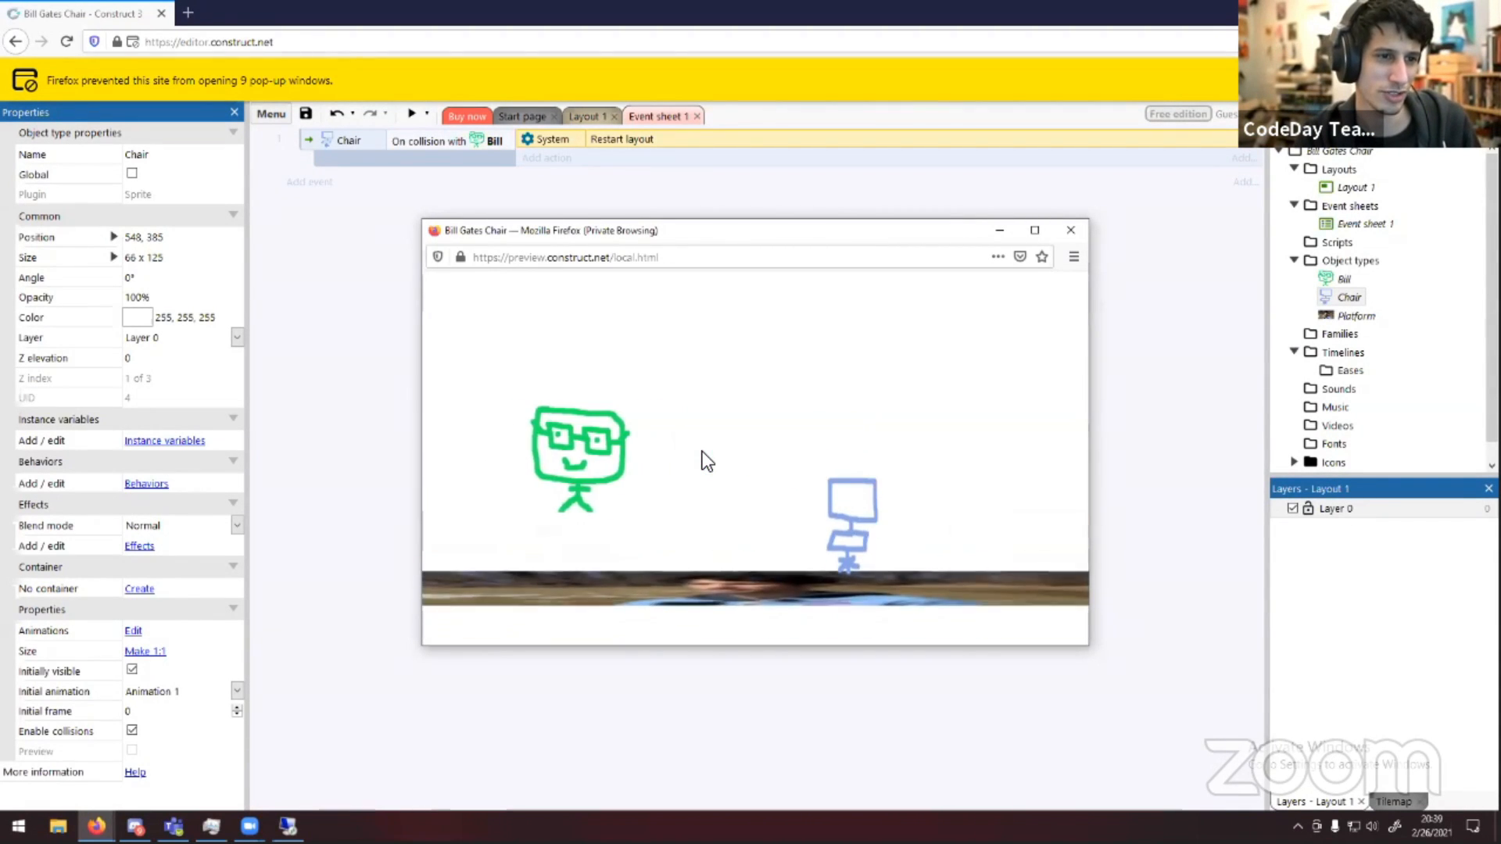
pyautogui.press('Right')
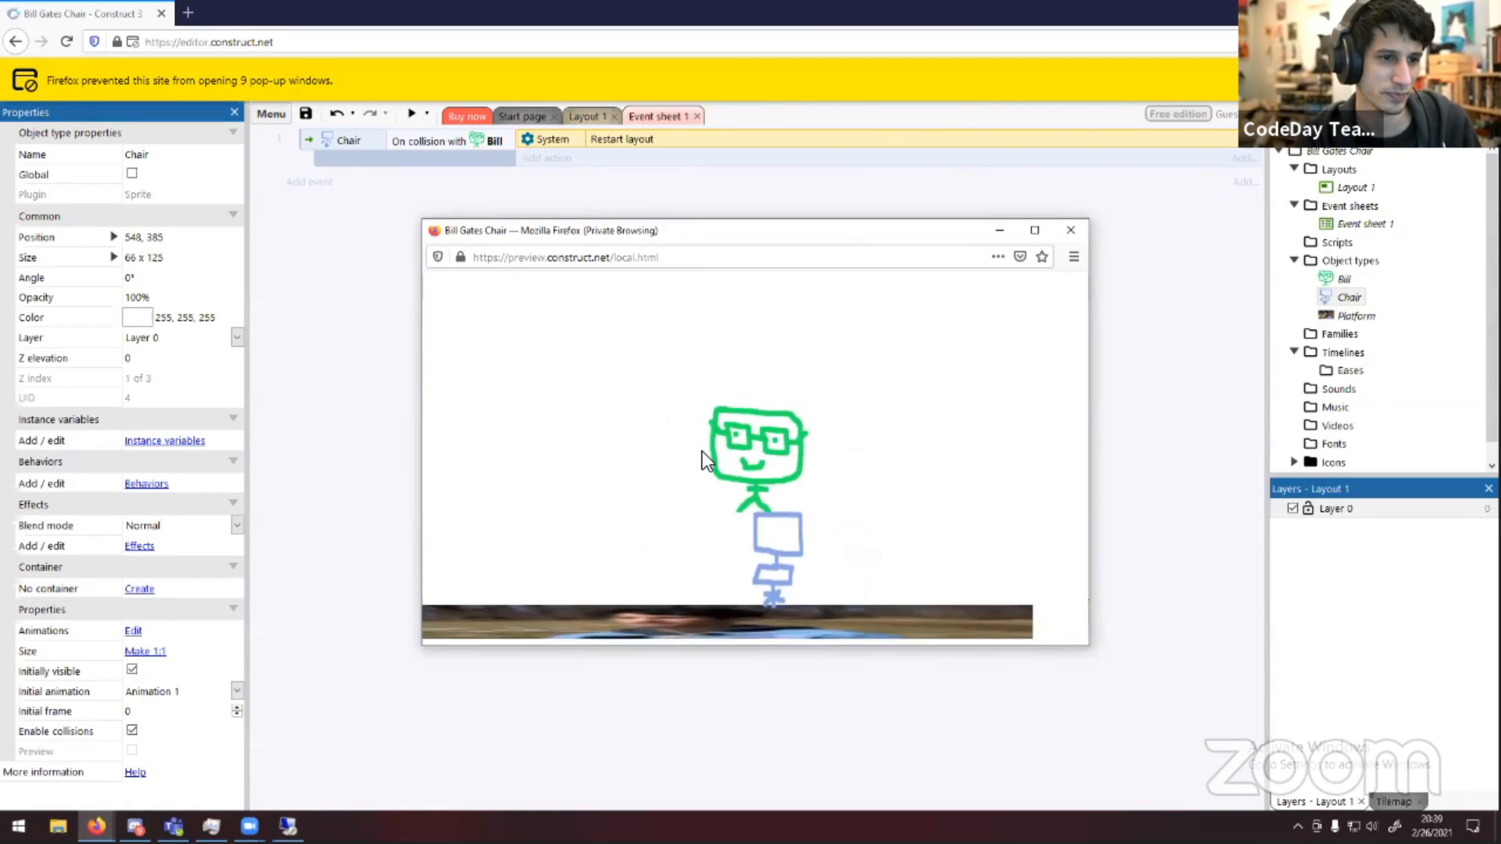
pyautogui.press('Right')
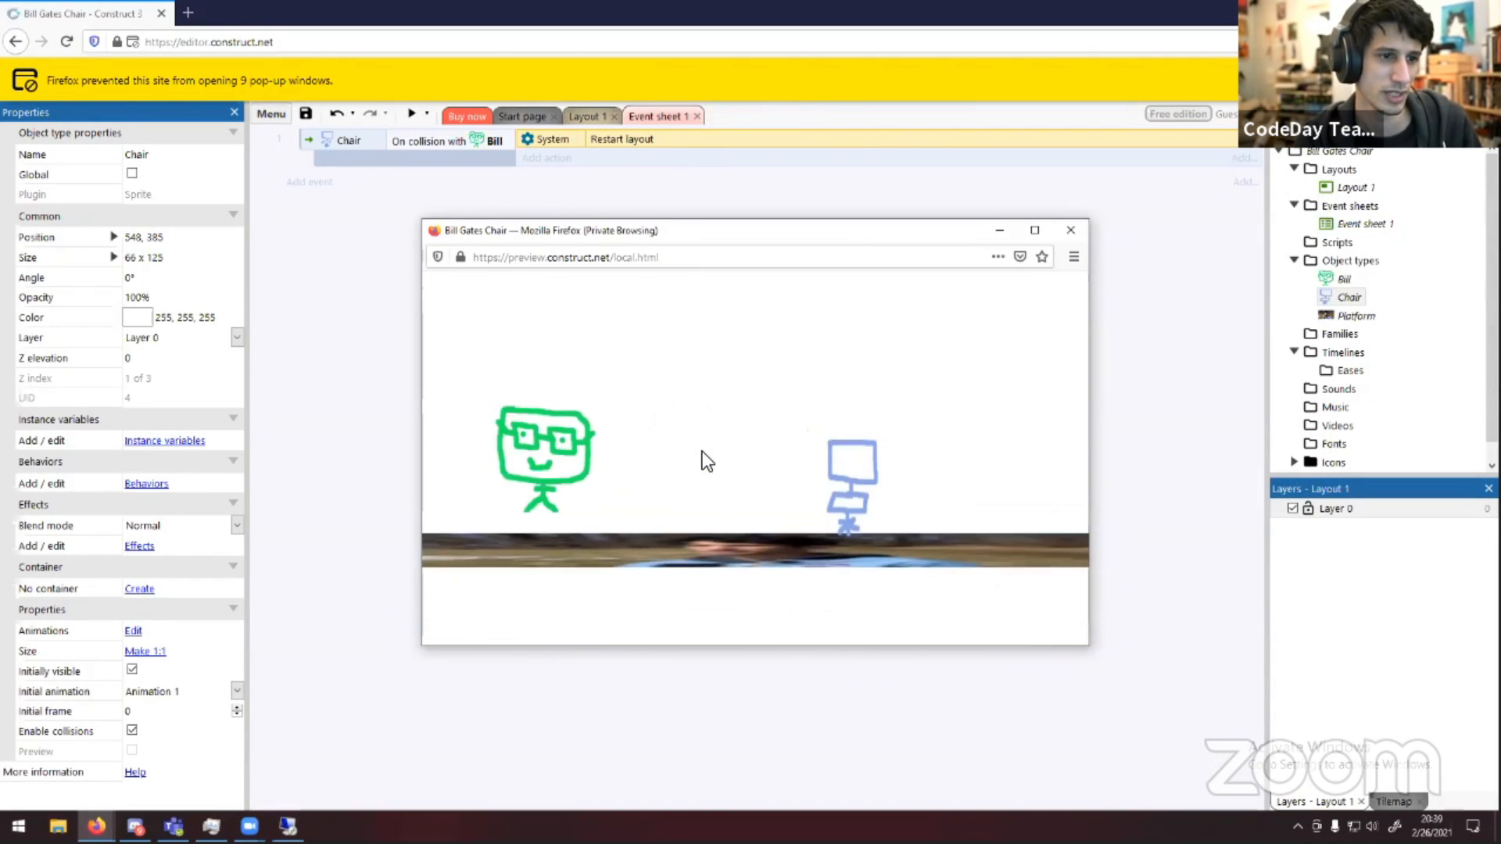
pyautogui.press('Right')
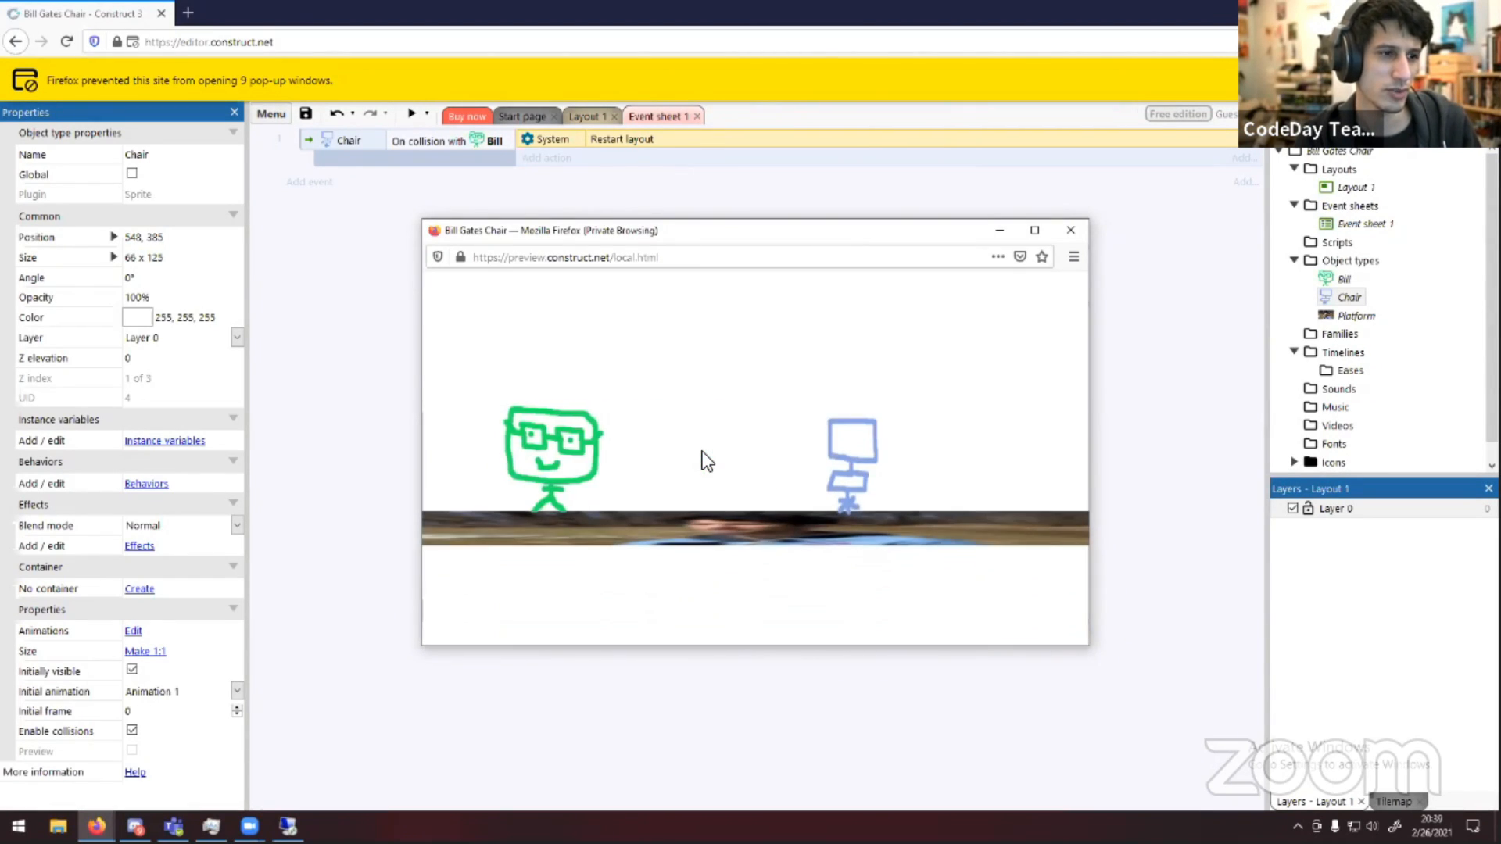
pyautogui.press('Right')
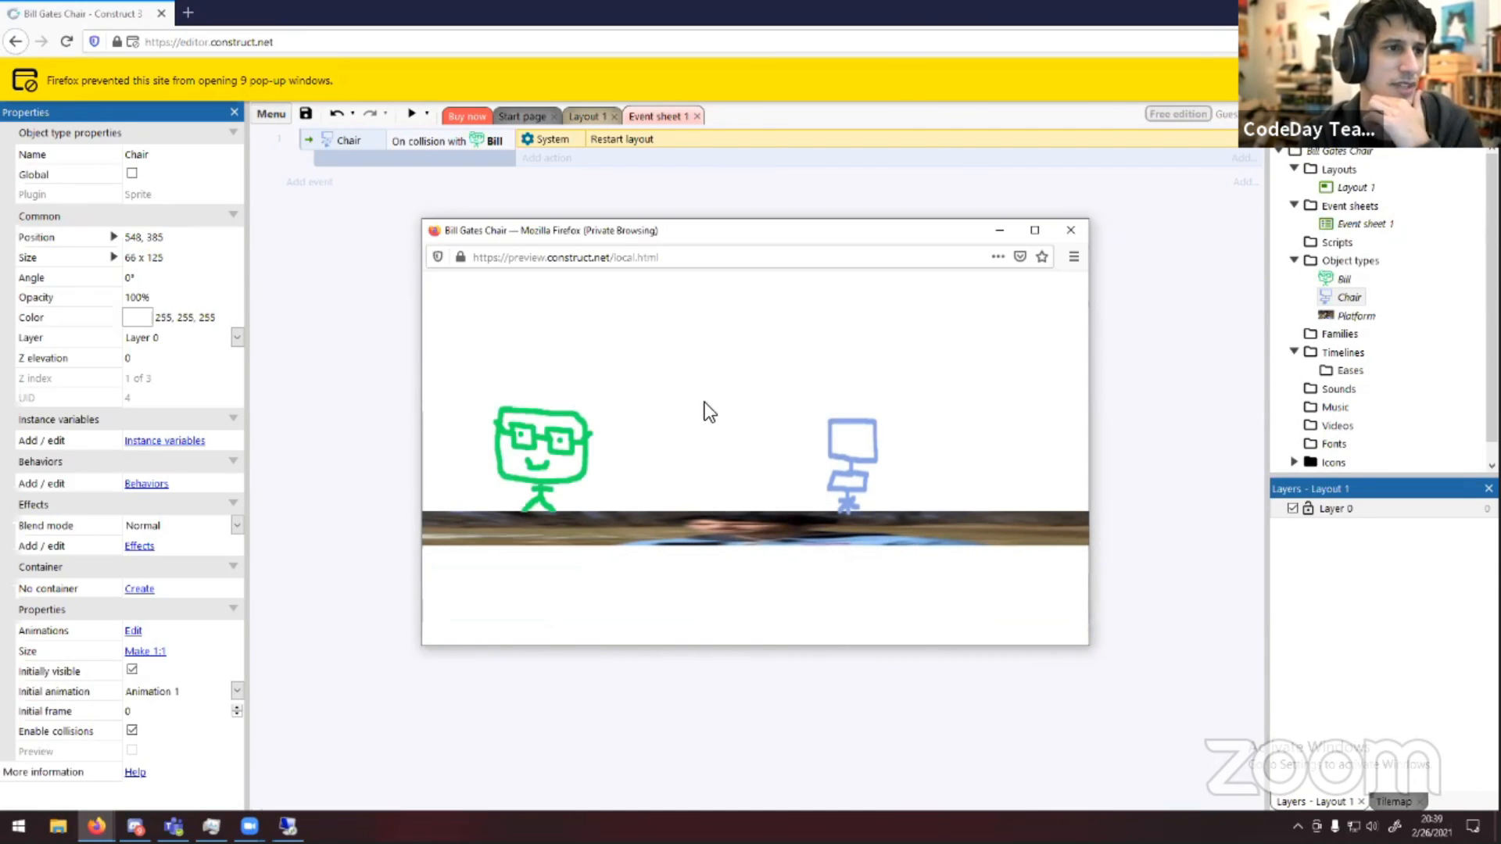
# Close the preview window and dismiss the blocked pop-up notice bar
pyautogui.click(1070, 230)
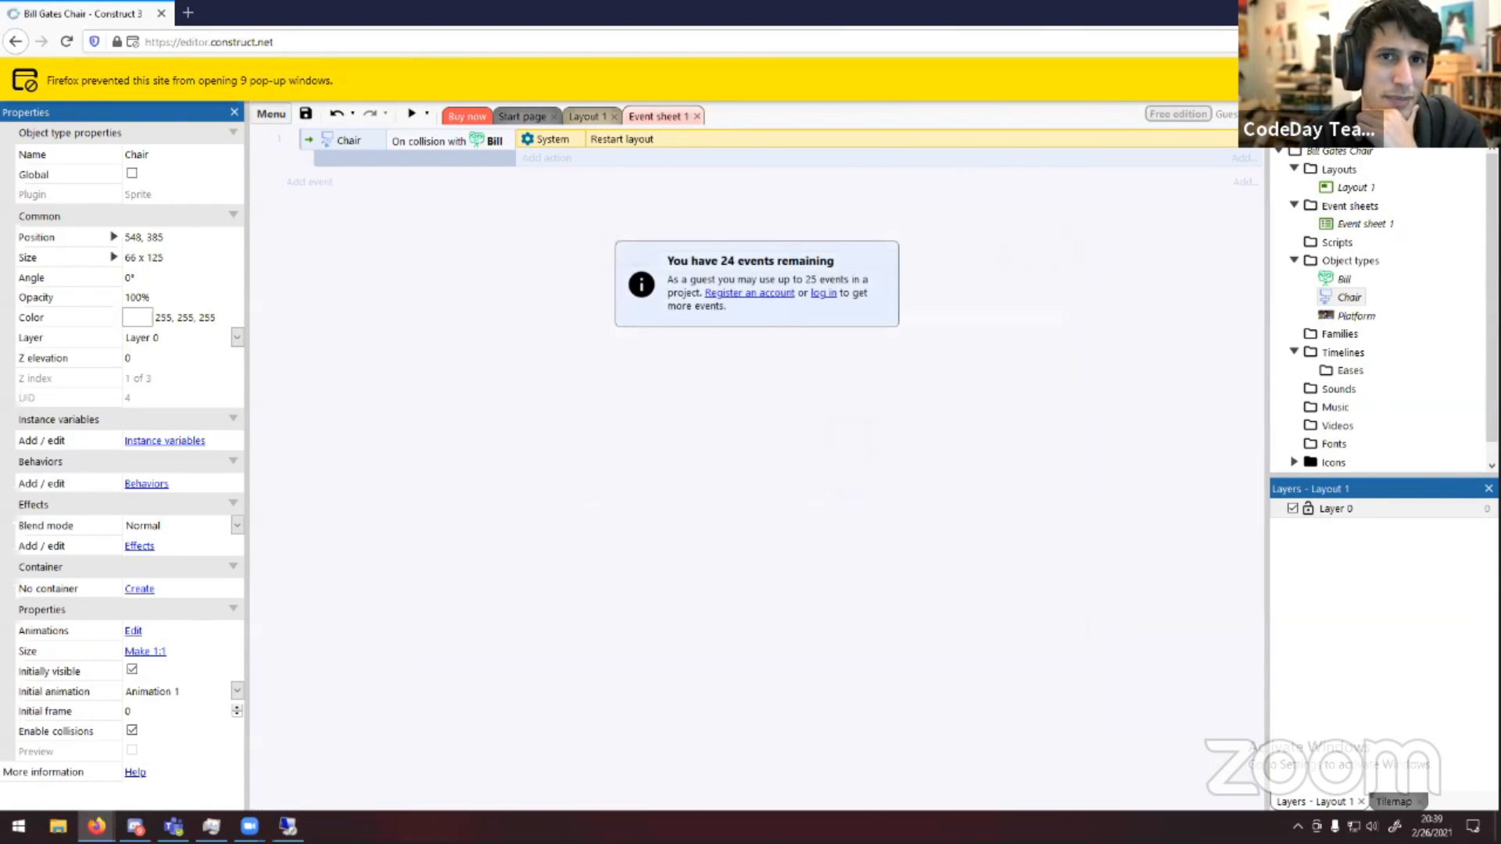
pyautogui.click(1481, 81)
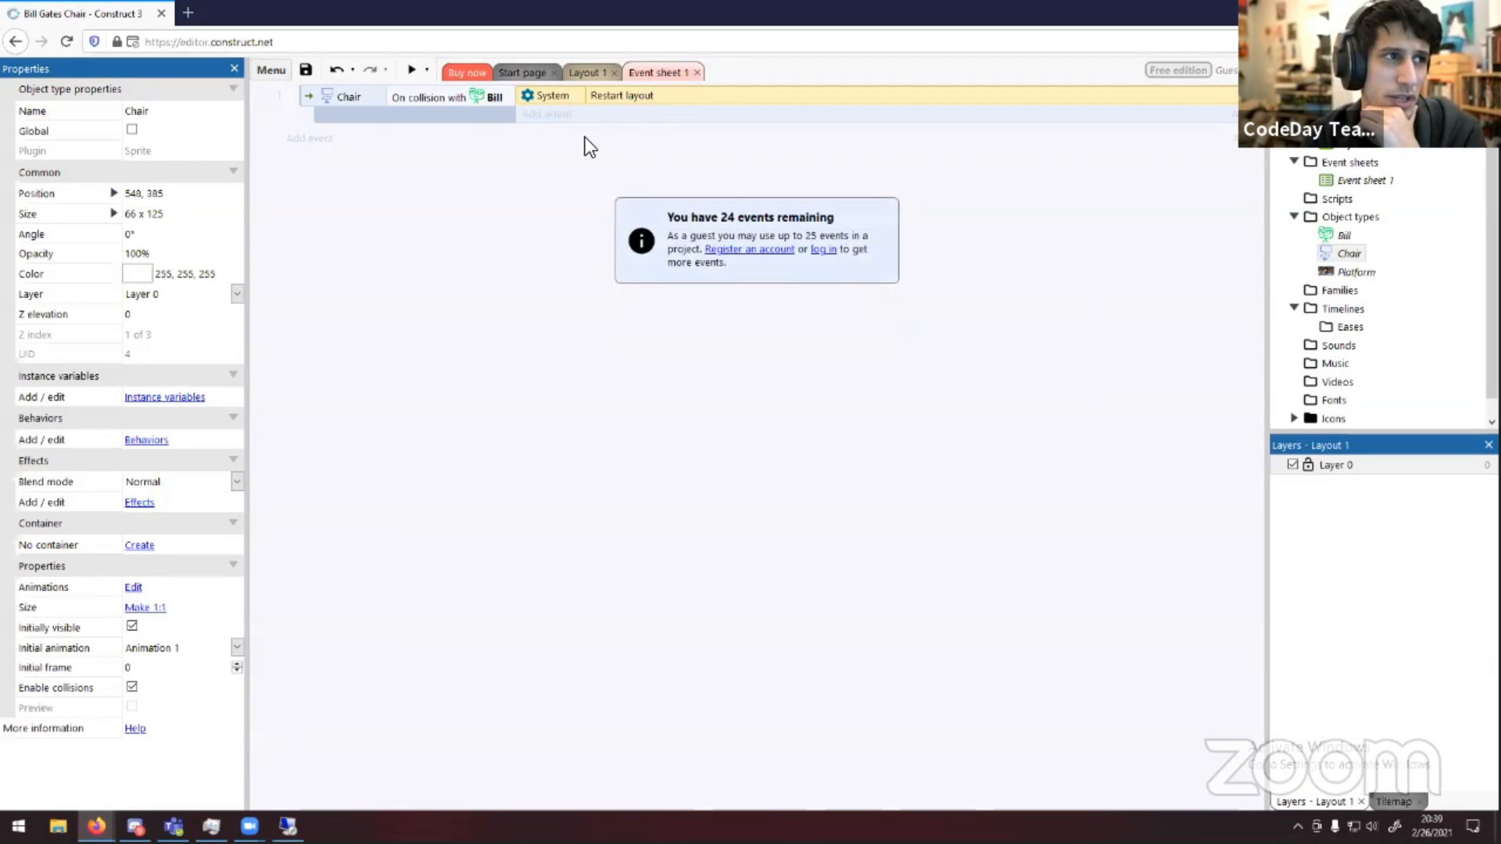
# Delete the Restart layout action from the Chair collision event
pyautogui.click(378, 97)
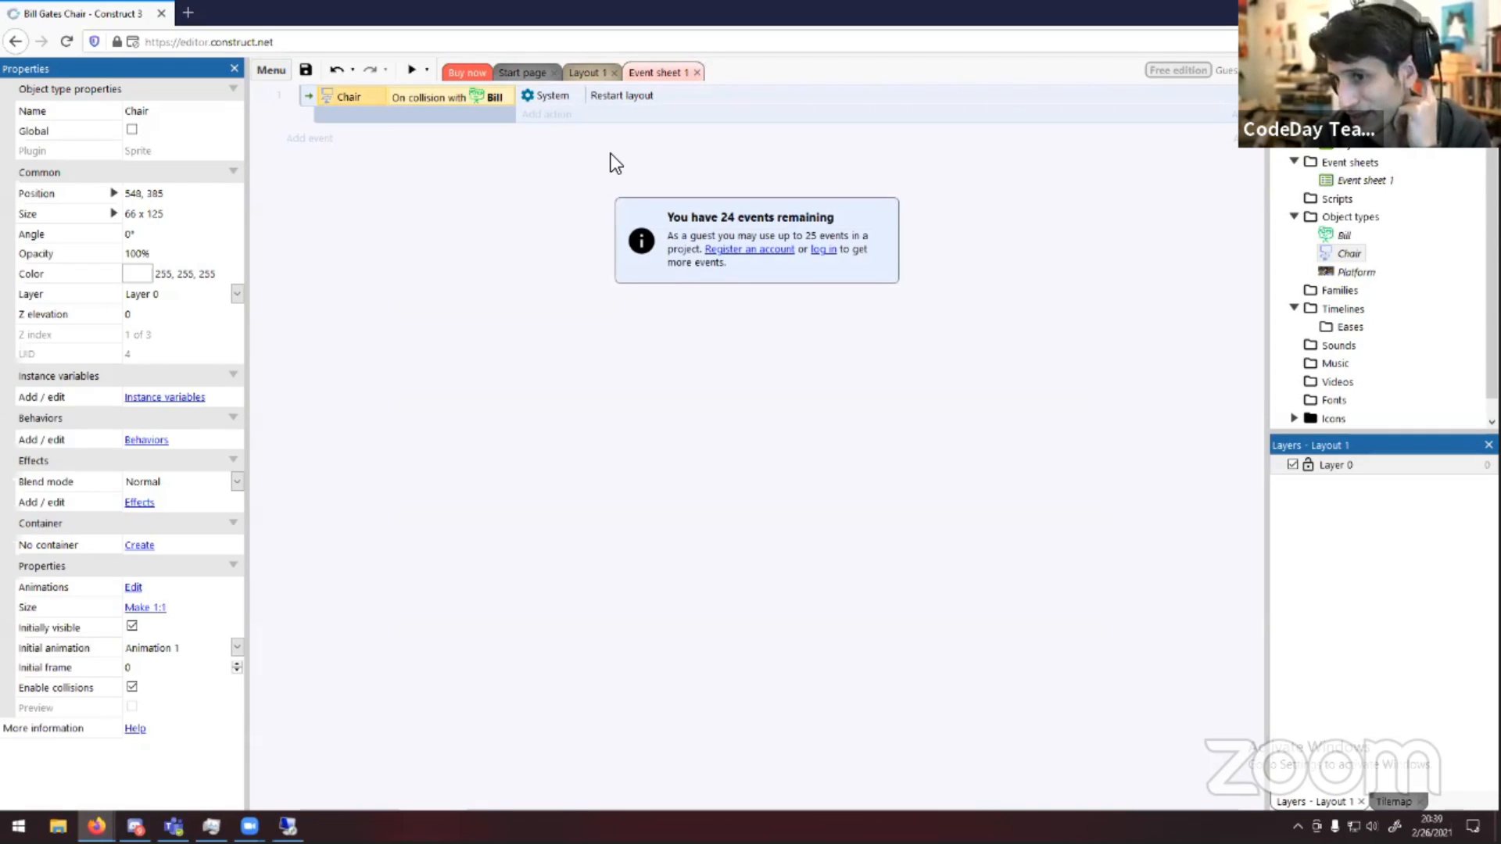
pyautogui.click(622, 97)
pyautogui.rightClick(622, 97)
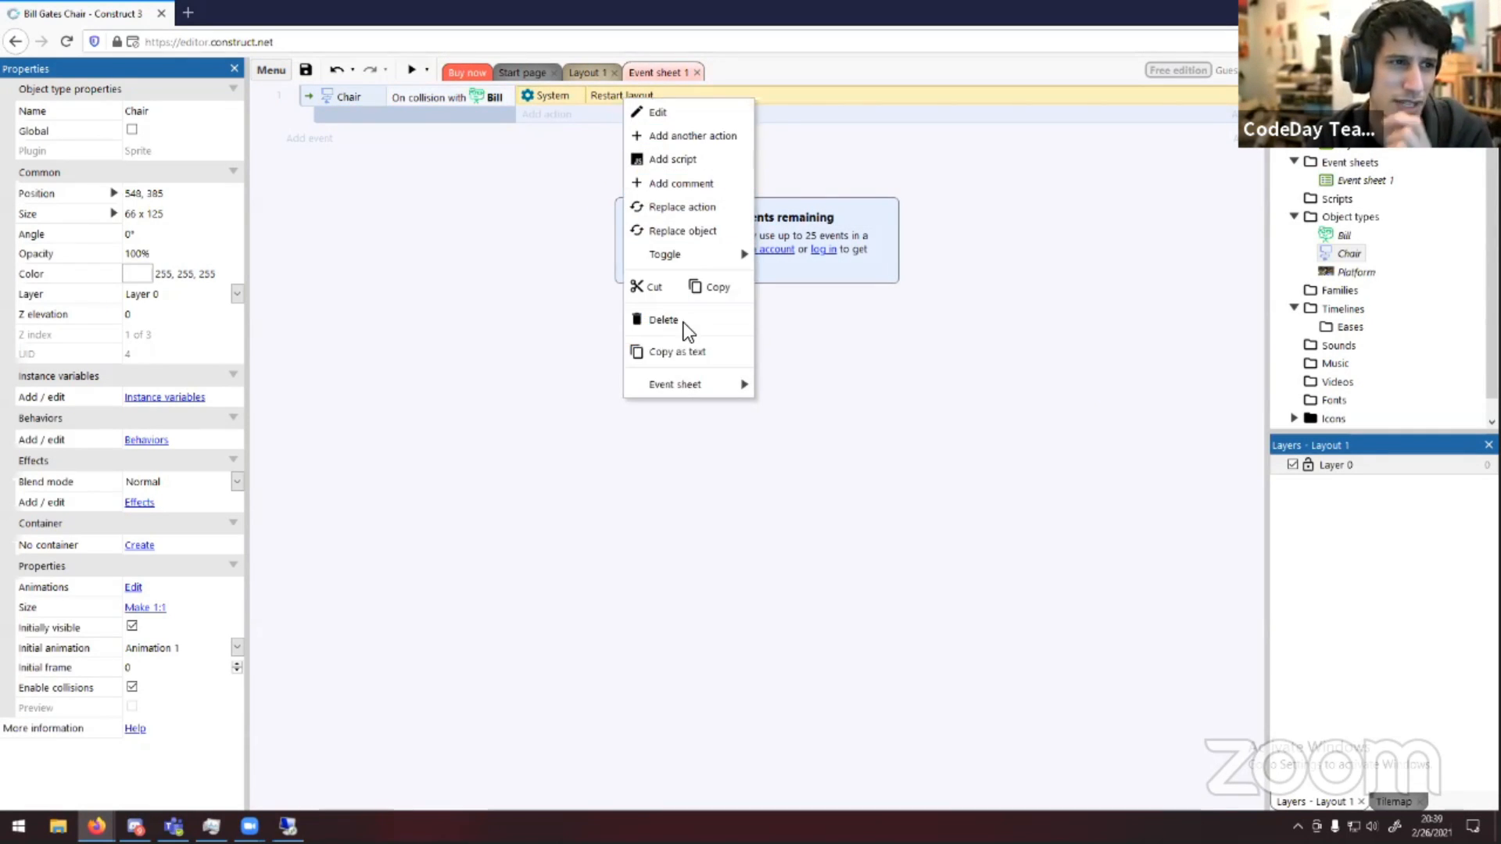
pyautogui.click(683, 317)
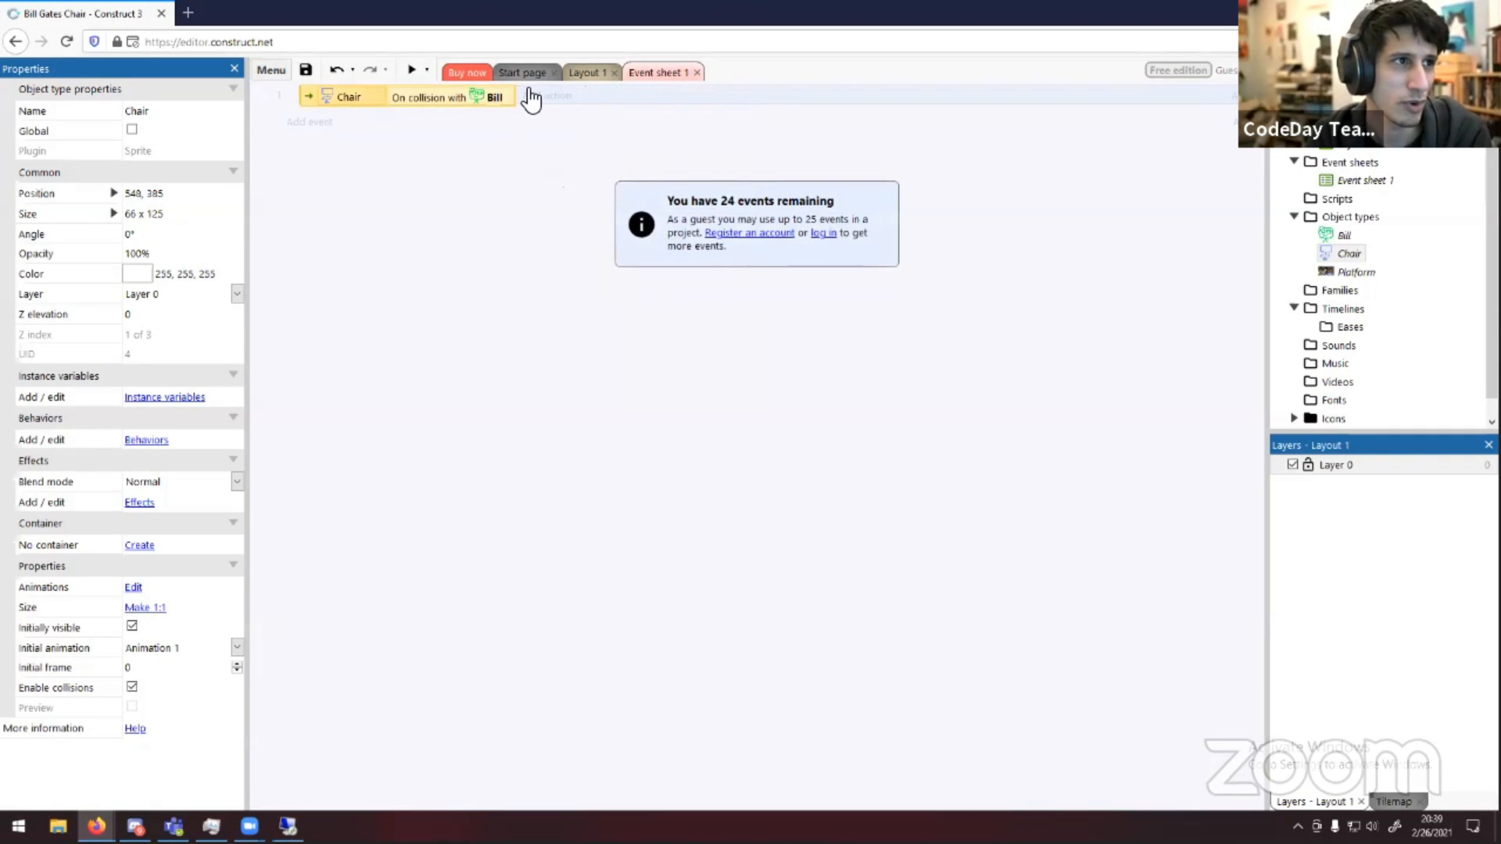
# Re-add a System Restart layout action to the Chair collision event, searching the actions for res
pyautogui.click(534, 96)
pyautogui.doubleClick(569, 322)
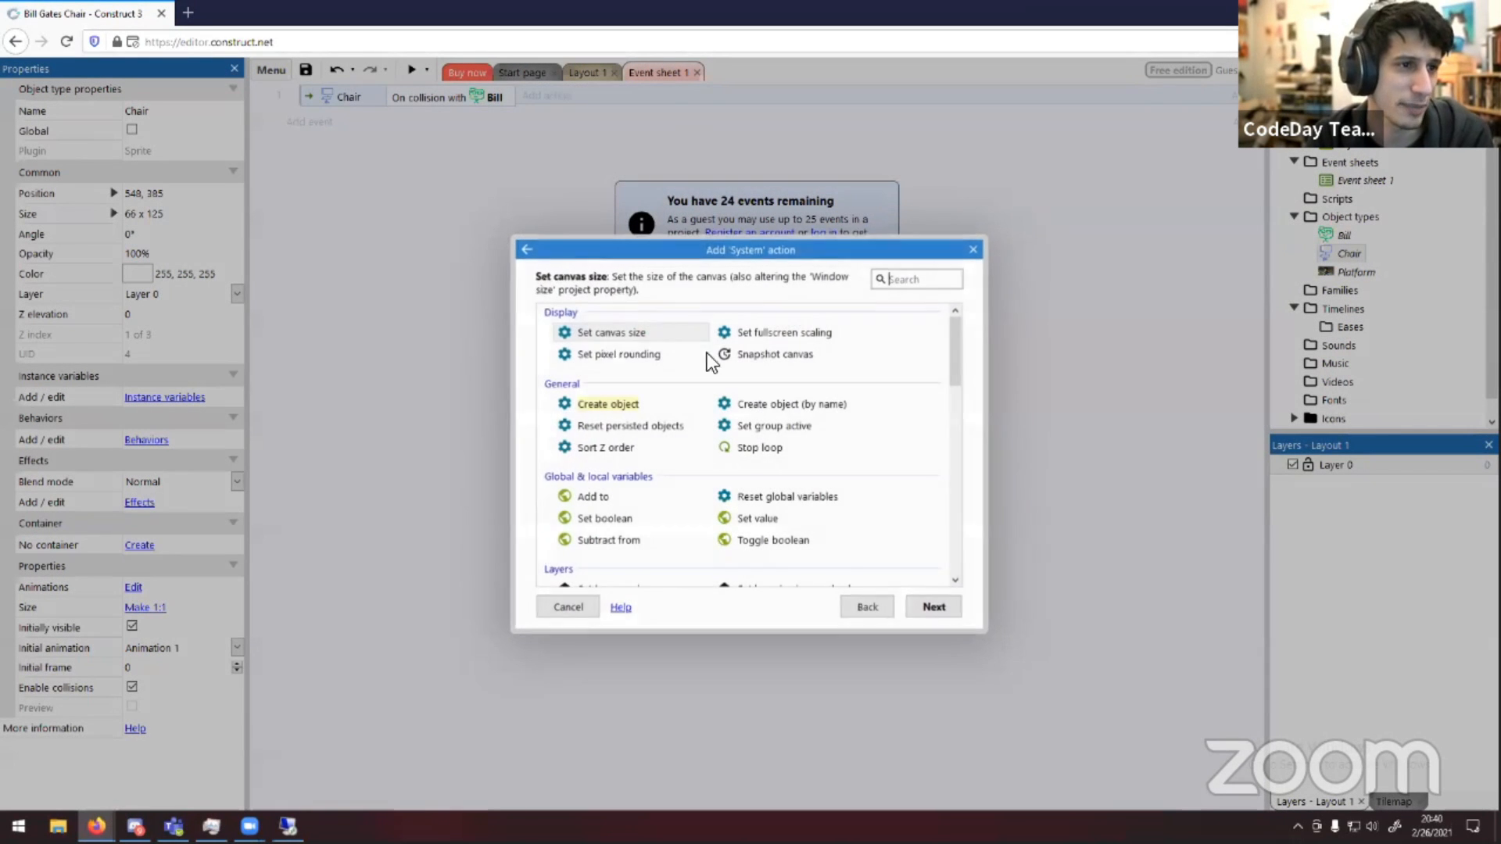
pyautogui.write('res')
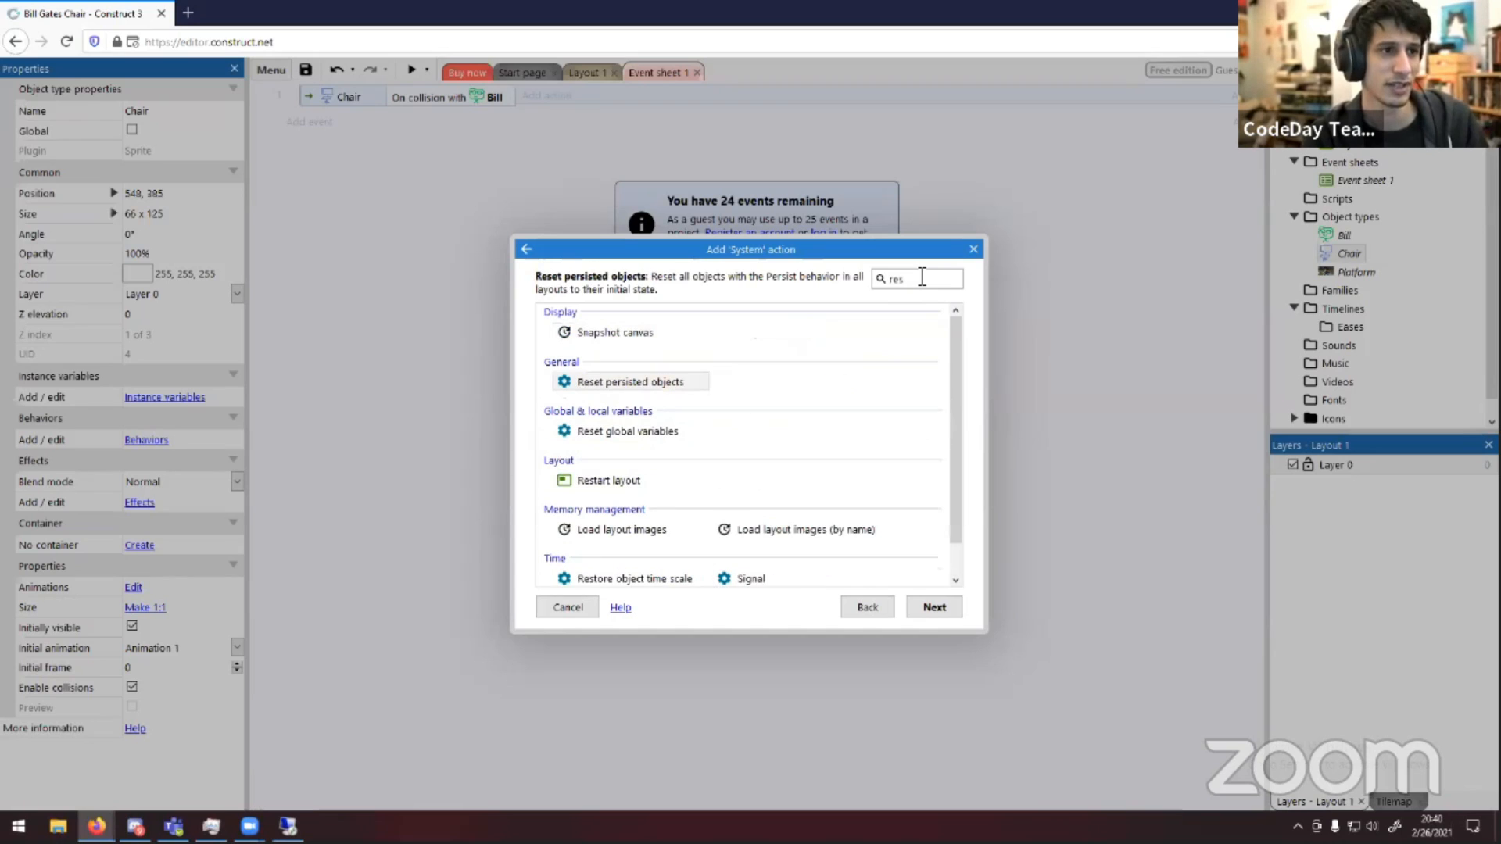
pyautogui.click(607, 478)
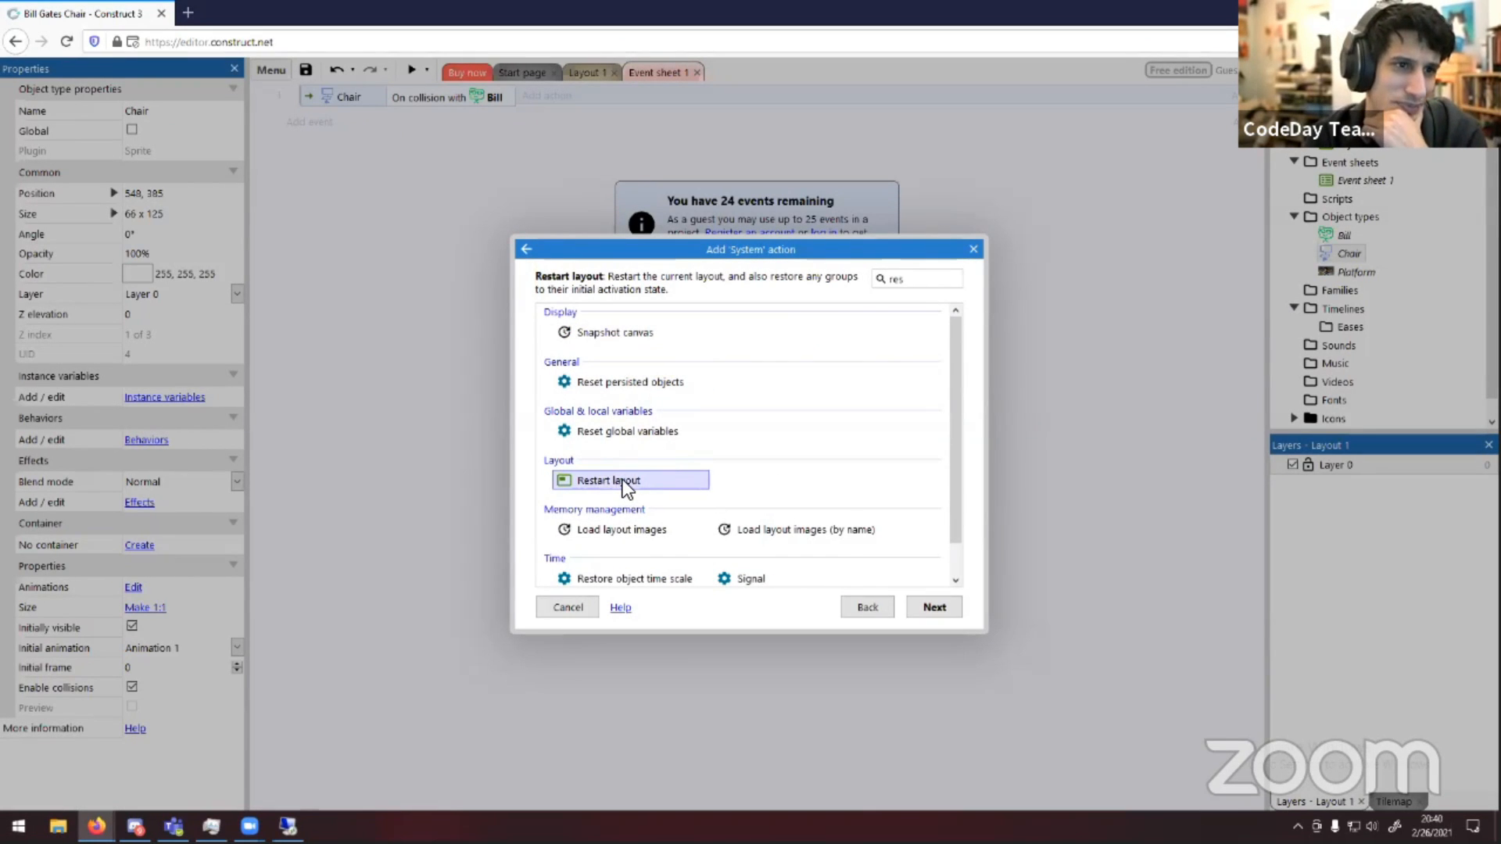
pyautogui.doubleClick(625, 482)
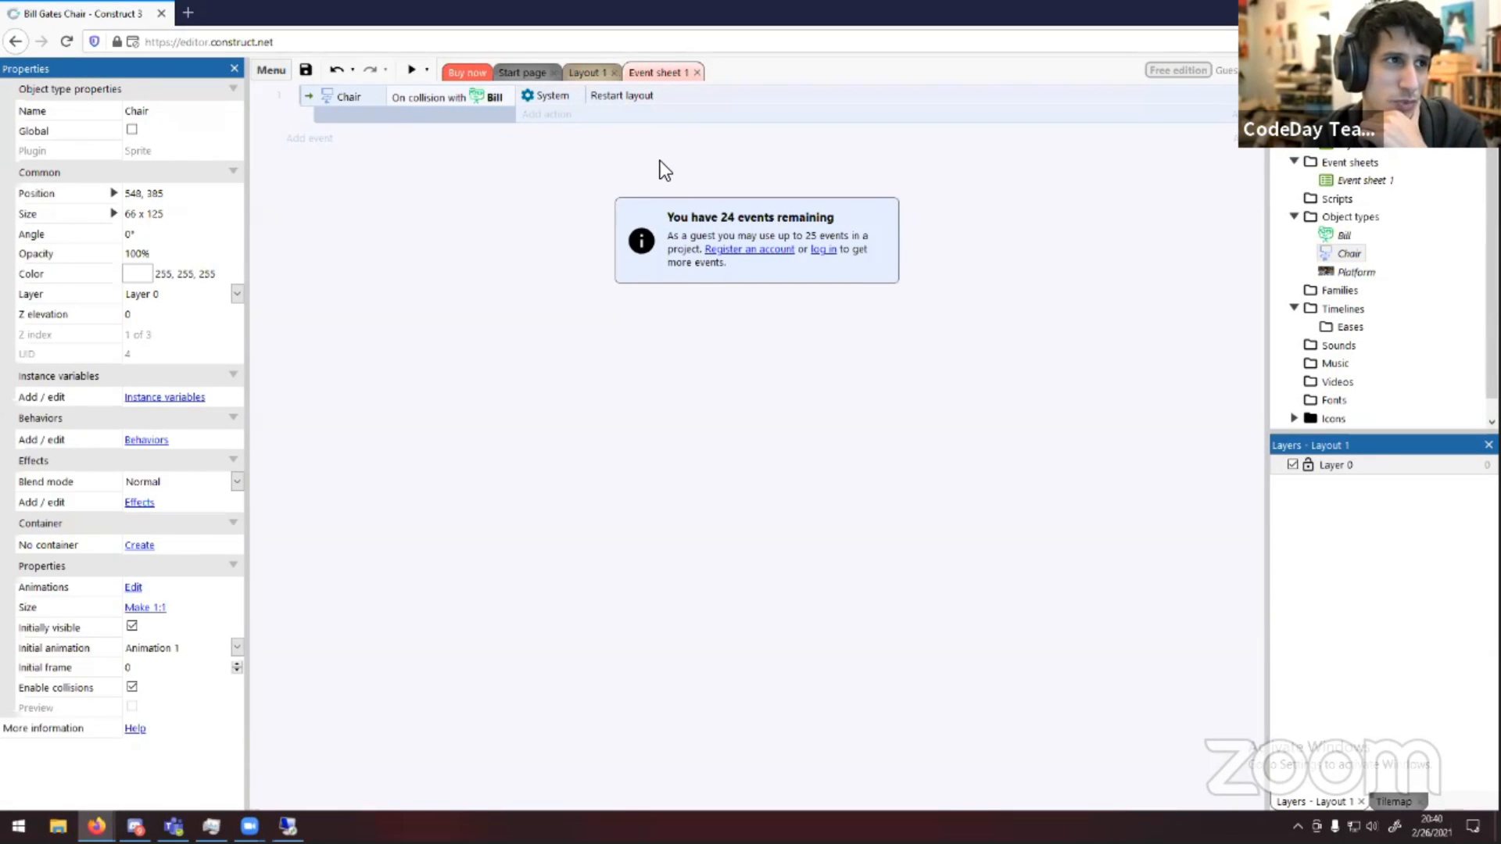
pyautogui.hotkey('ctrl', '+')
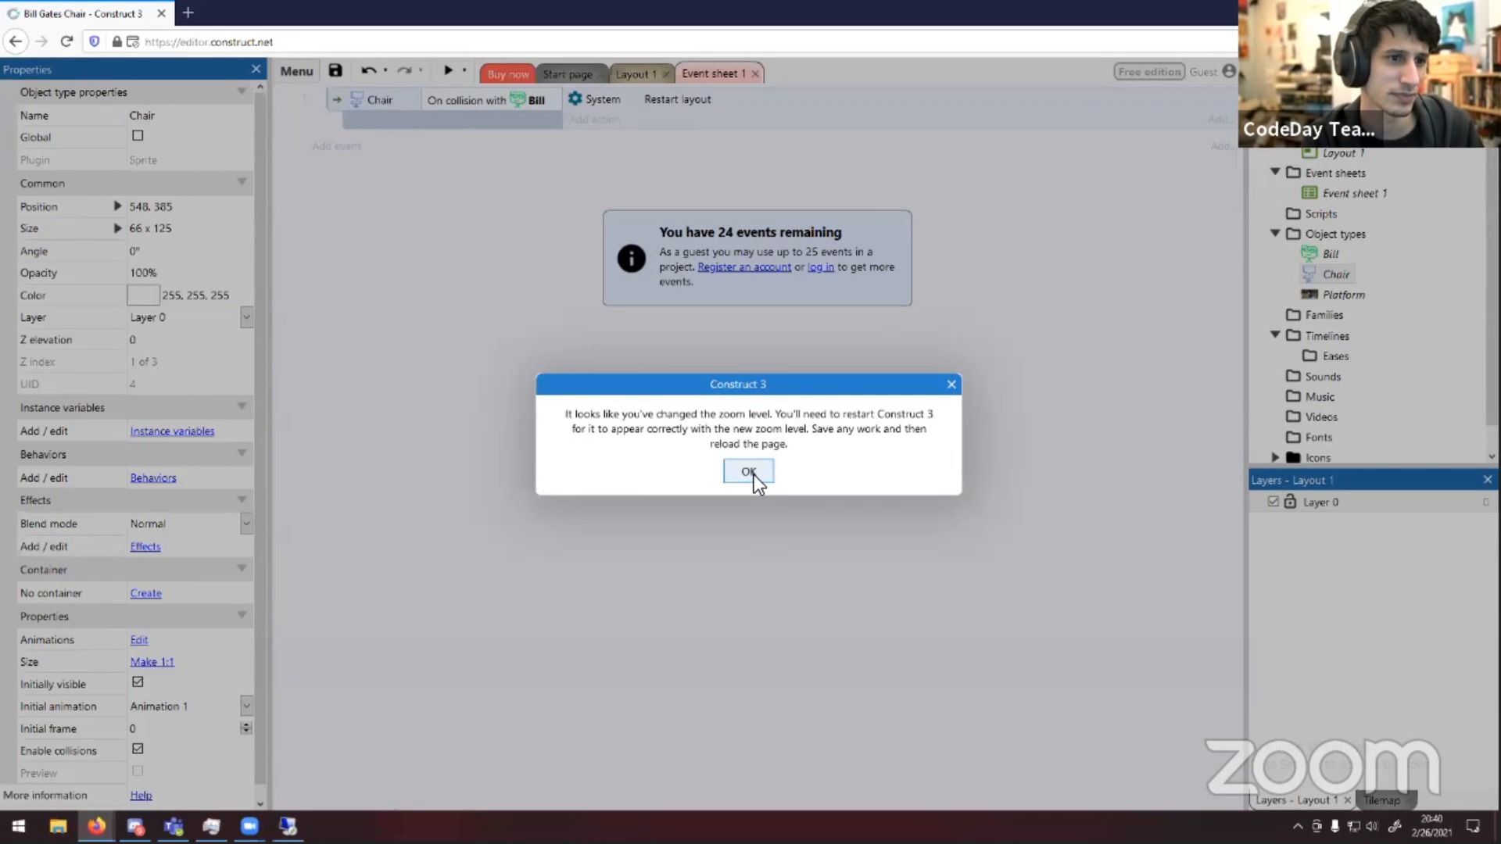
pyautogui.hotkey('ctrl', '+')
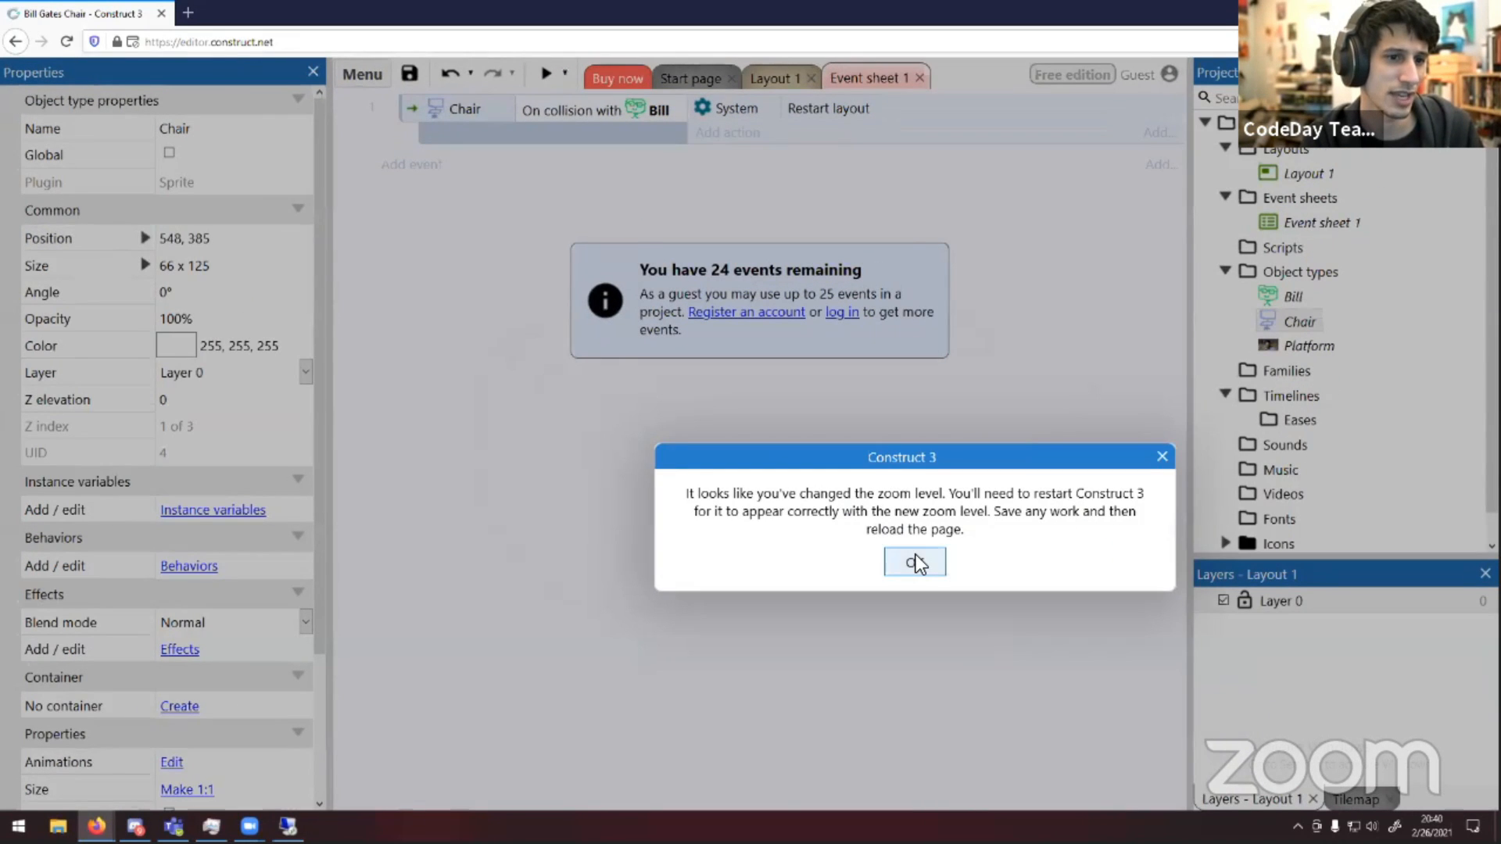
pyautogui.click(914, 560)
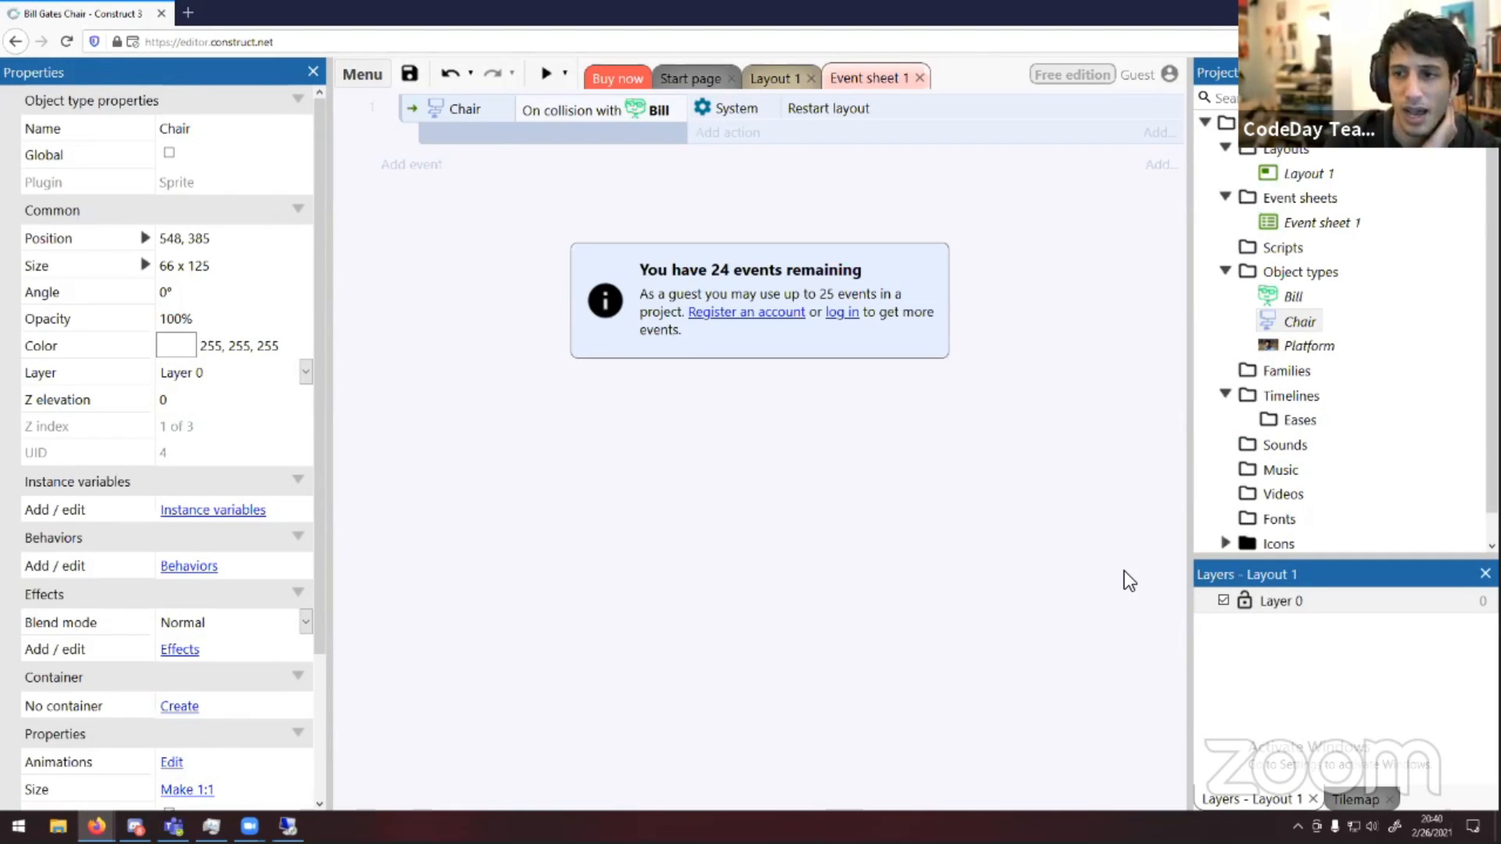
pyautogui.click(841, 106)
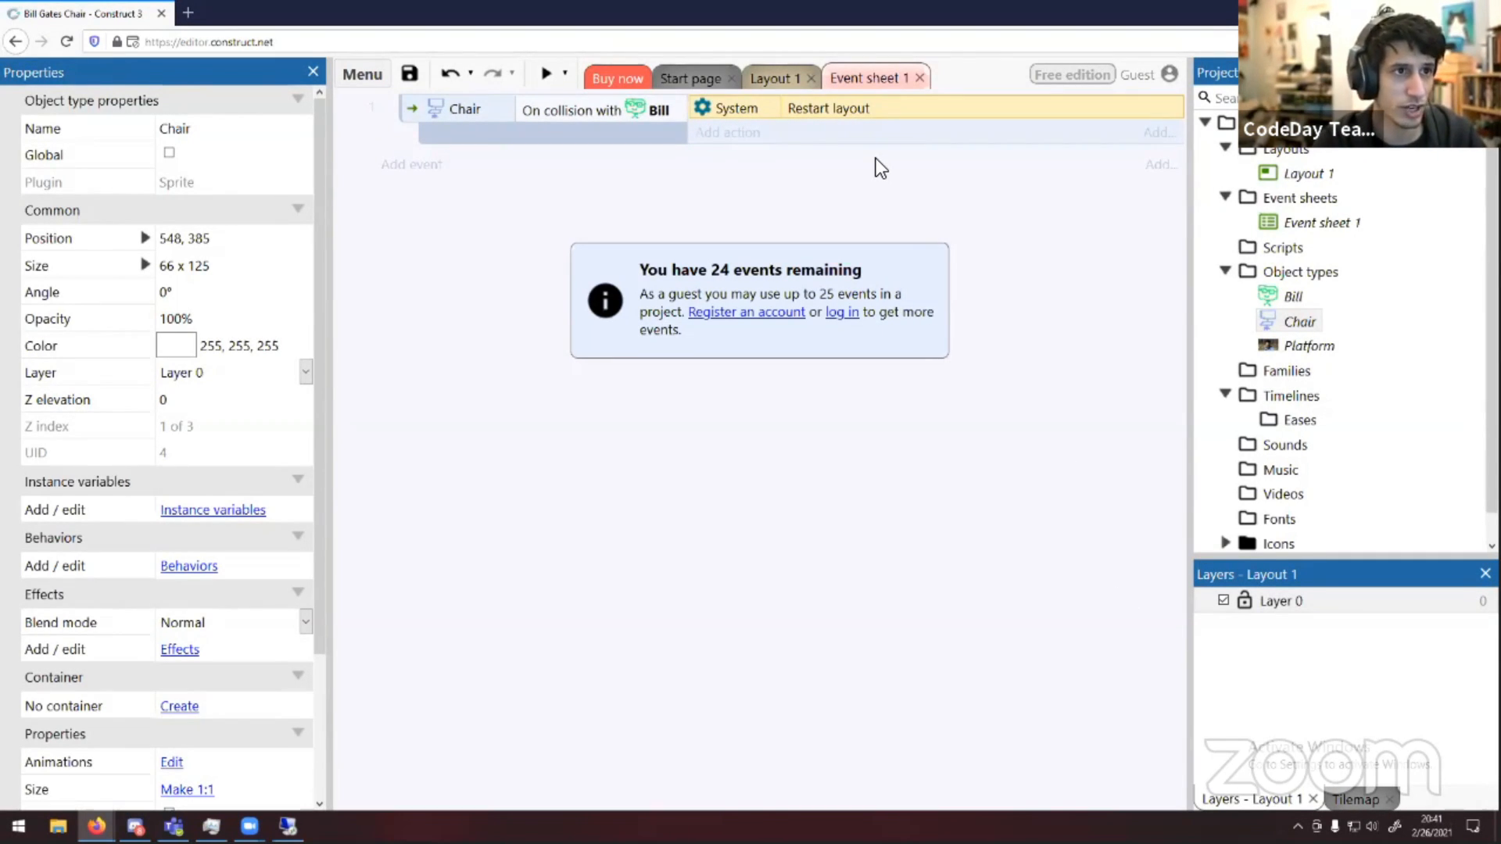
pyautogui.click(1297, 41)
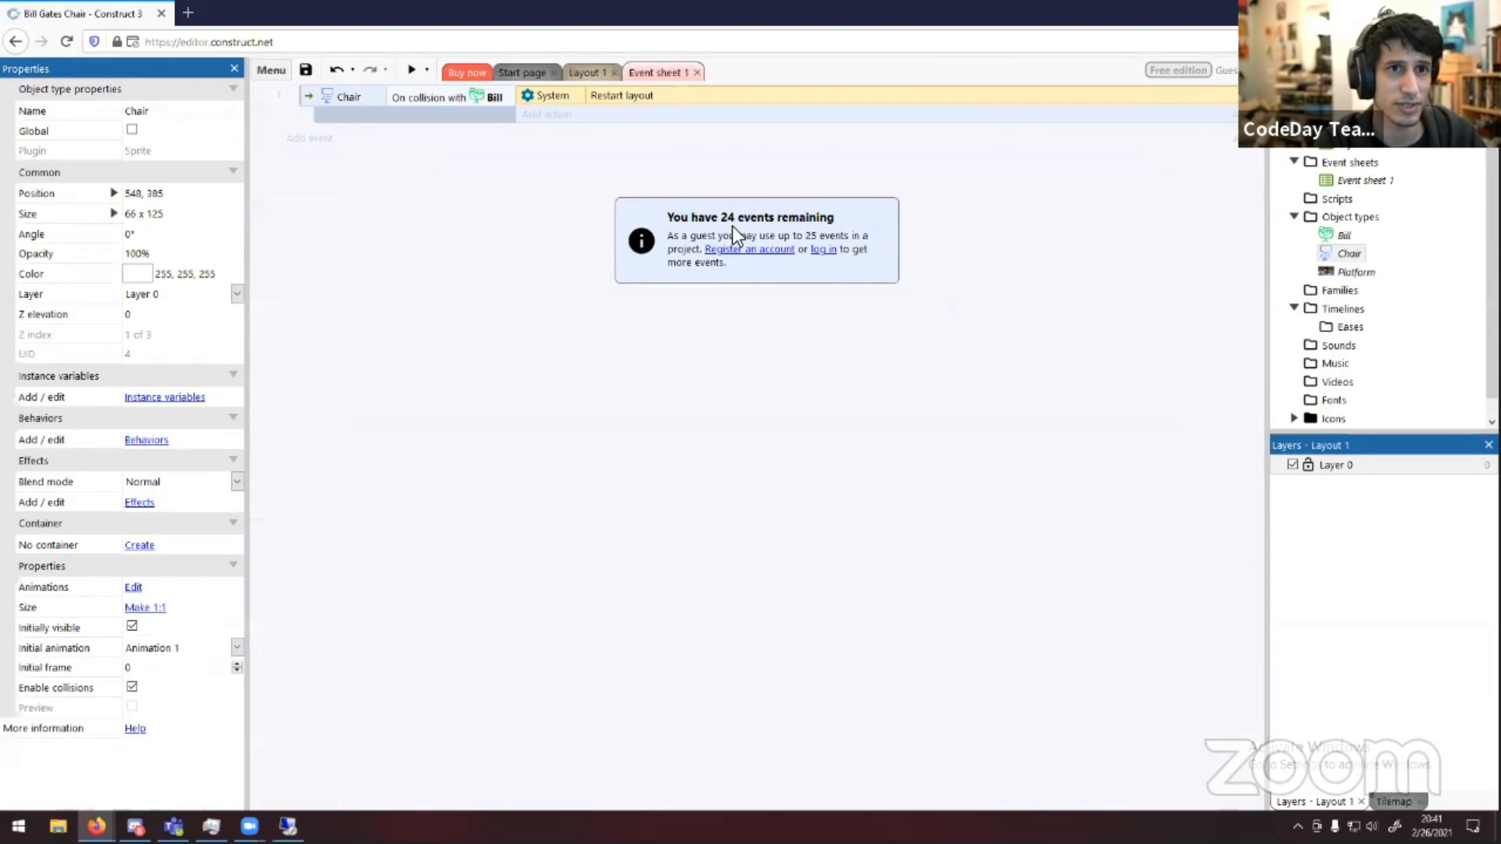
# Delete the Chair collision event entirely, removing its Restart layout action and its condition first
pyautogui.rightClick(612, 95)
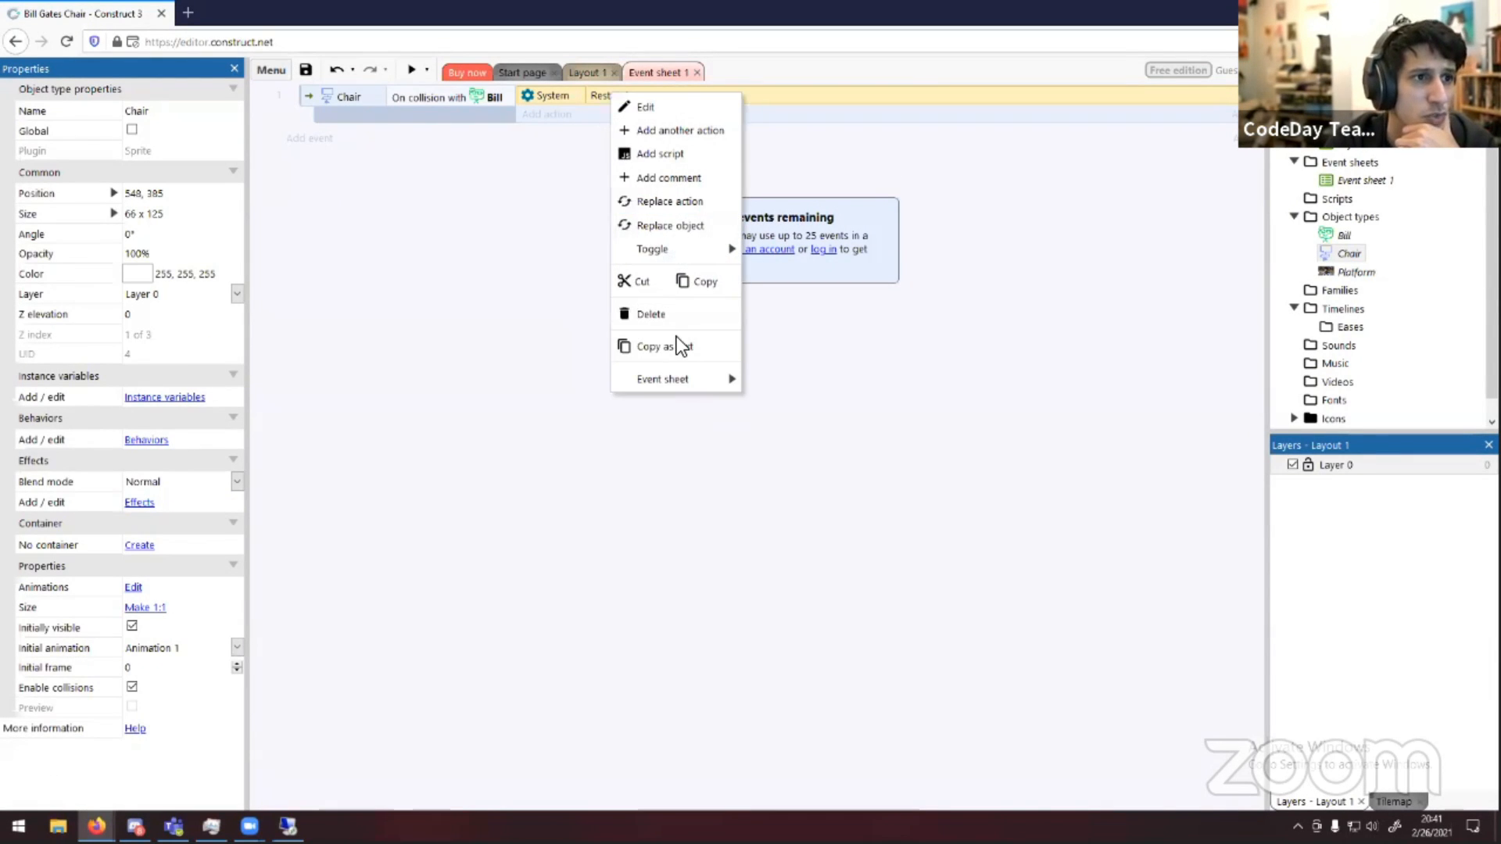
pyautogui.click(653, 313)
pyautogui.rightClick(451, 97)
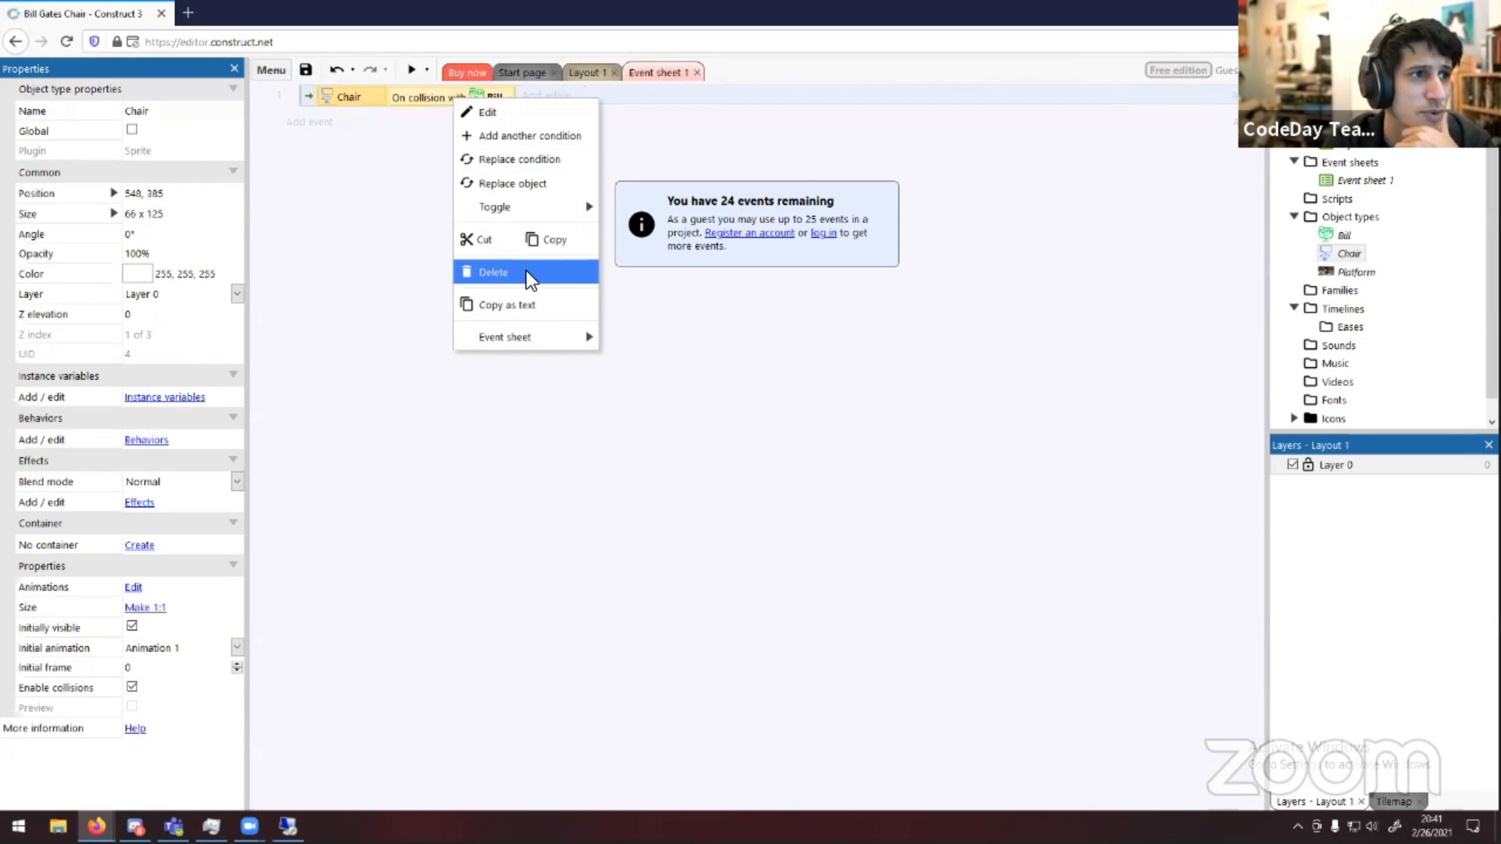
pyautogui.click(526, 270)
pyautogui.rightClick(336, 100)
pyautogui.click(407, 251)
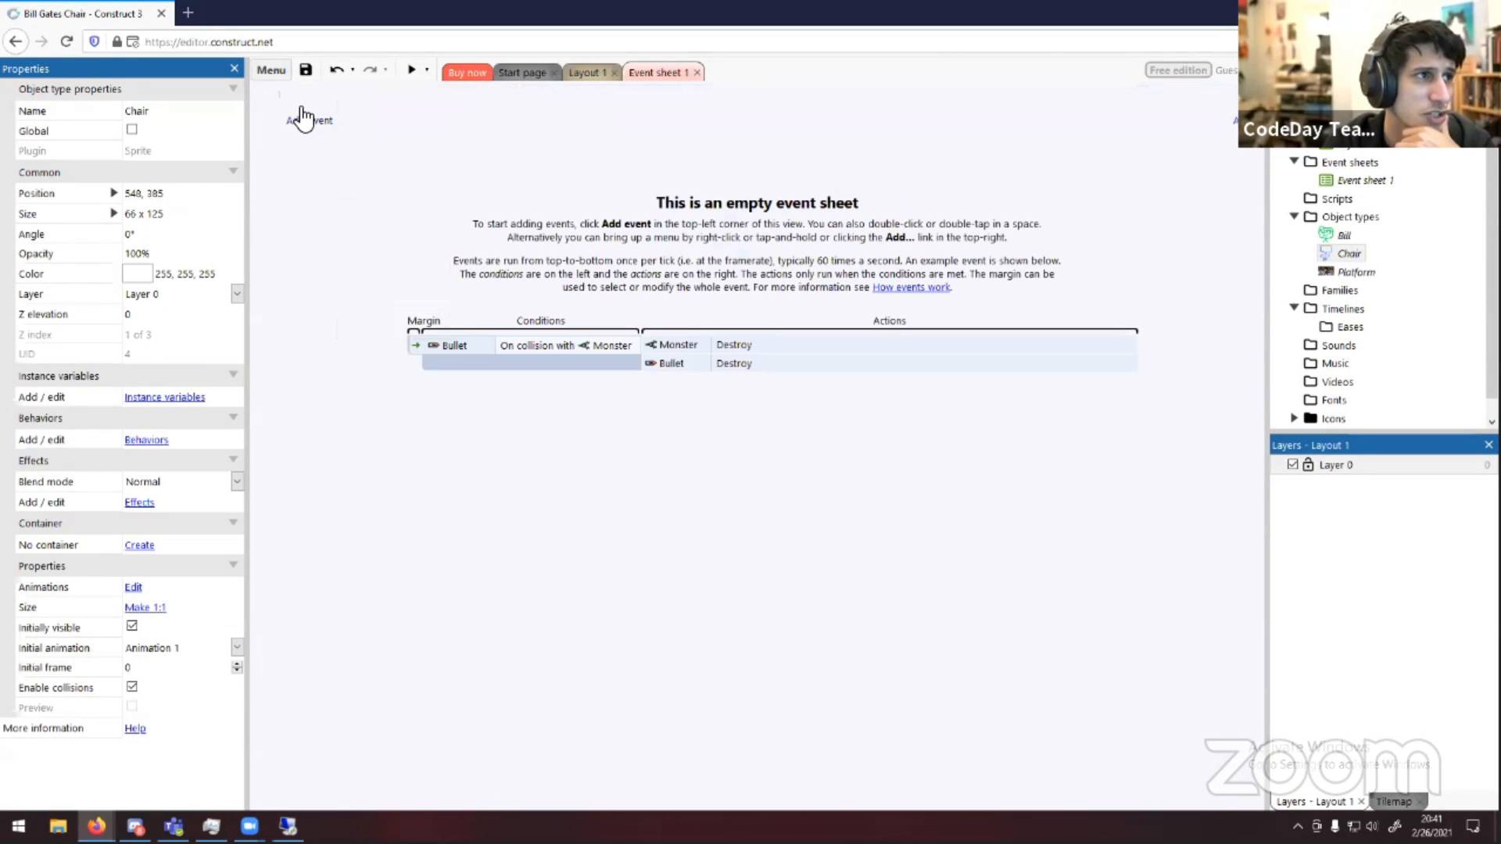
# Add a new event with Bill's On collision with another object condition, choosing Chair as the object
pyautogui.click(306, 120)
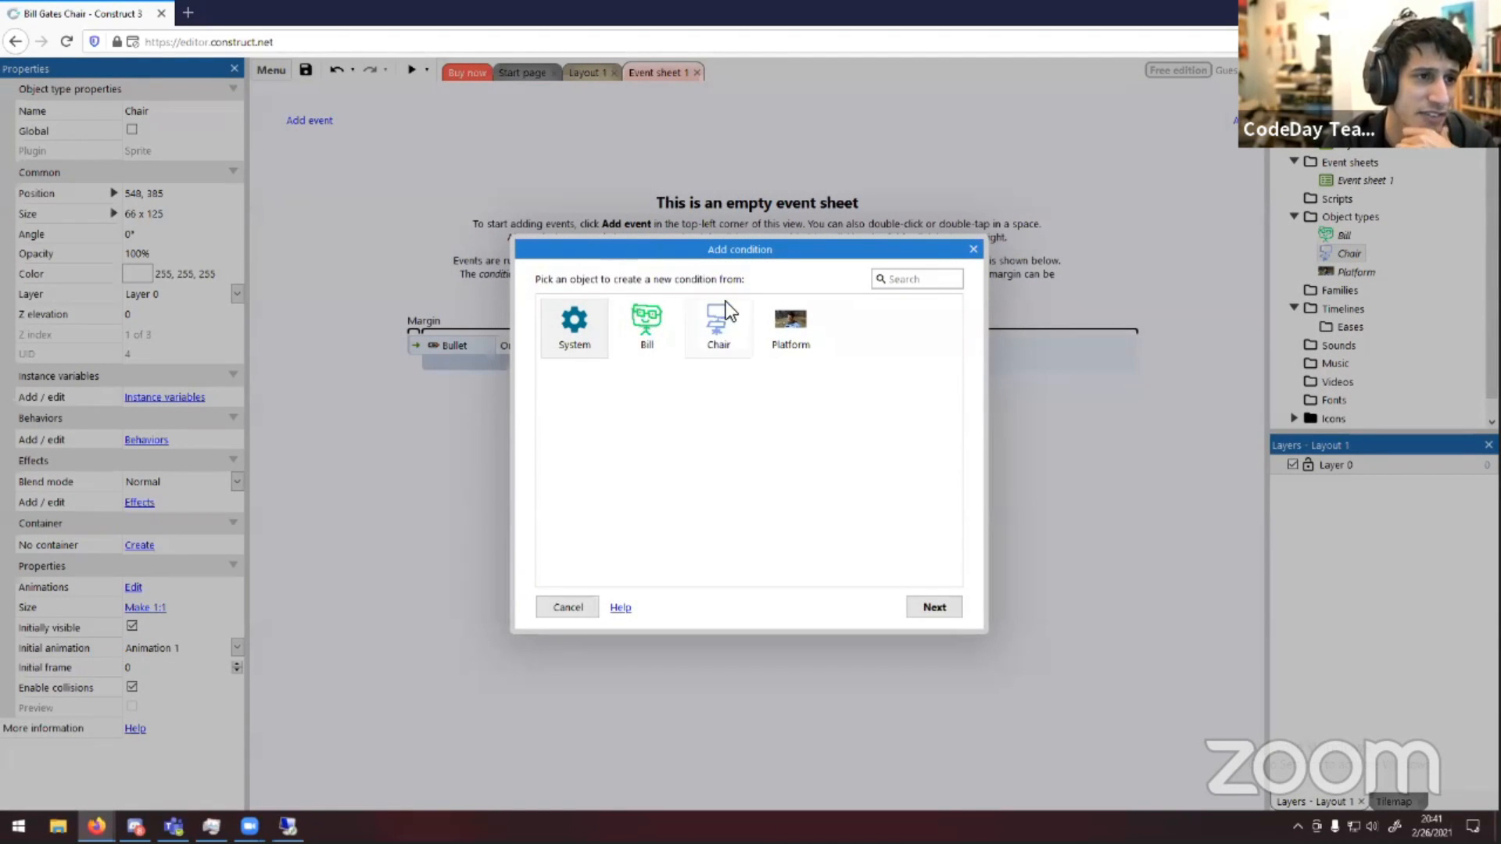
pyautogui.doubleClick(640, 330)
pyautogui.scroll(-1, 728, 475)
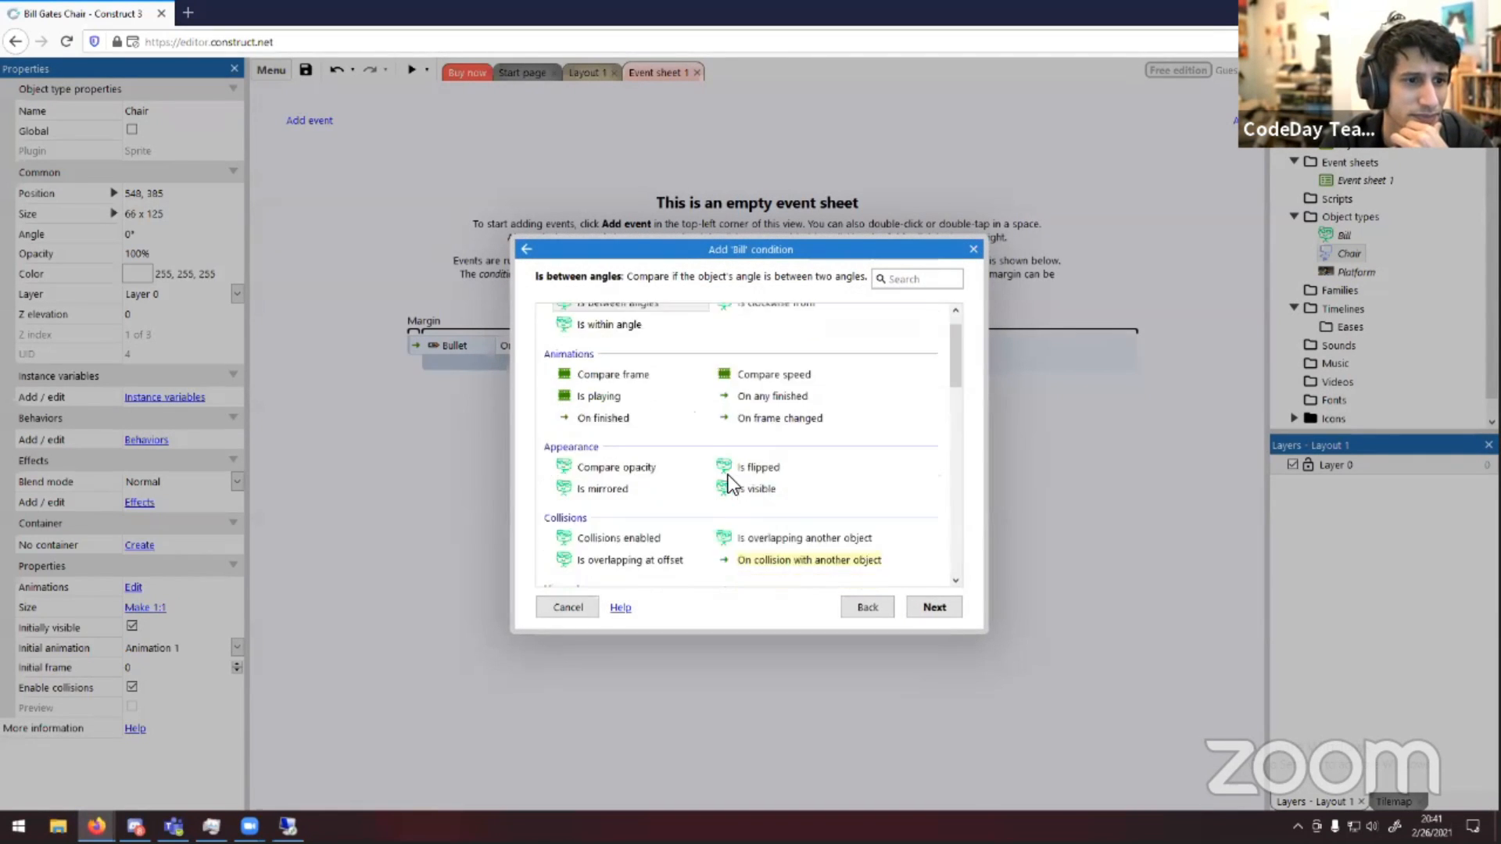
pyautogui.scroll(-1, 728, 475)
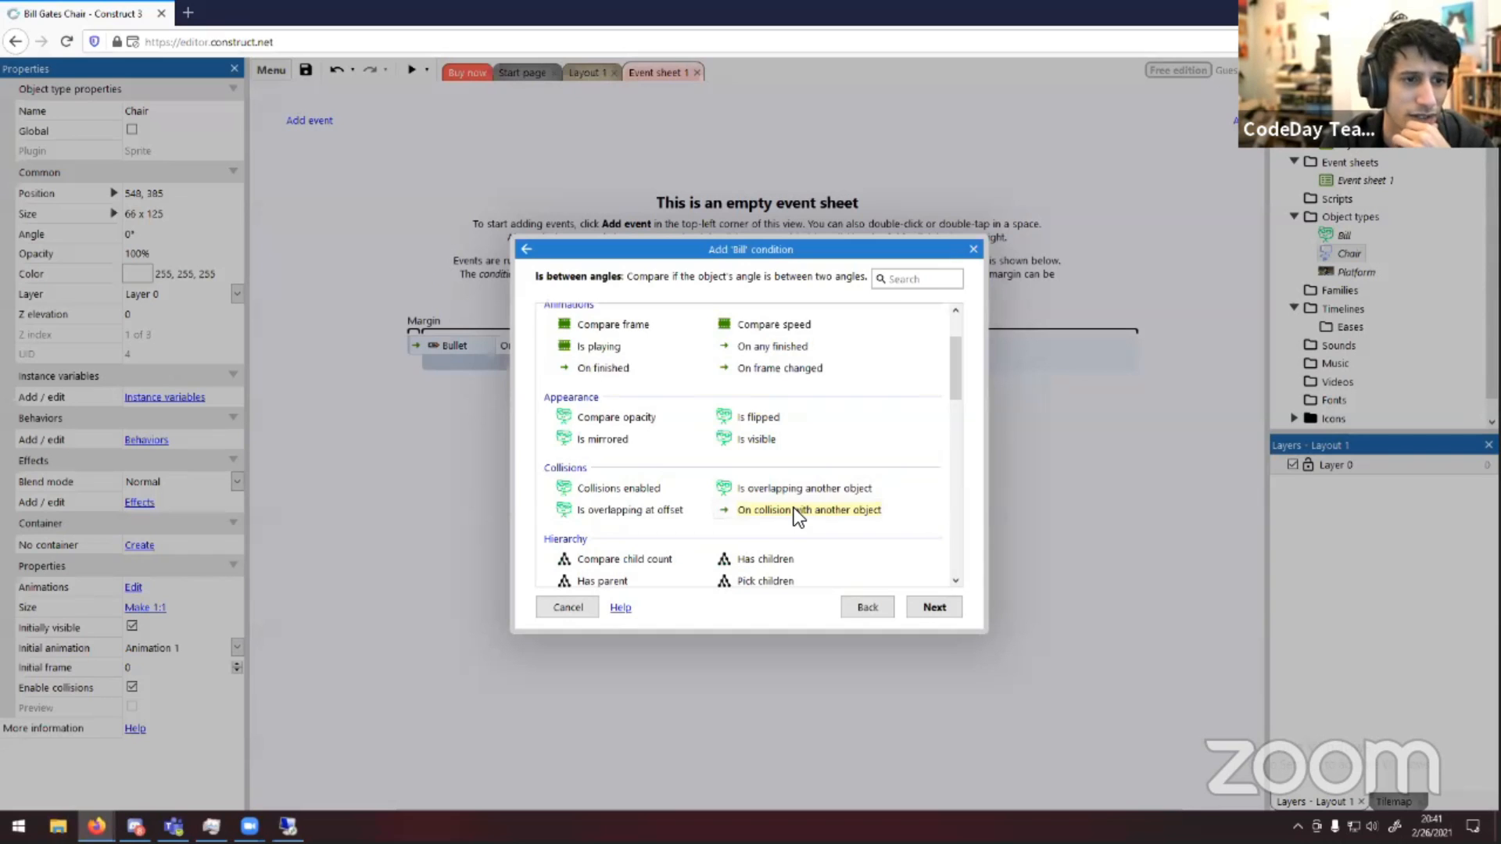
pyautogui.doubleClick(794, 509)
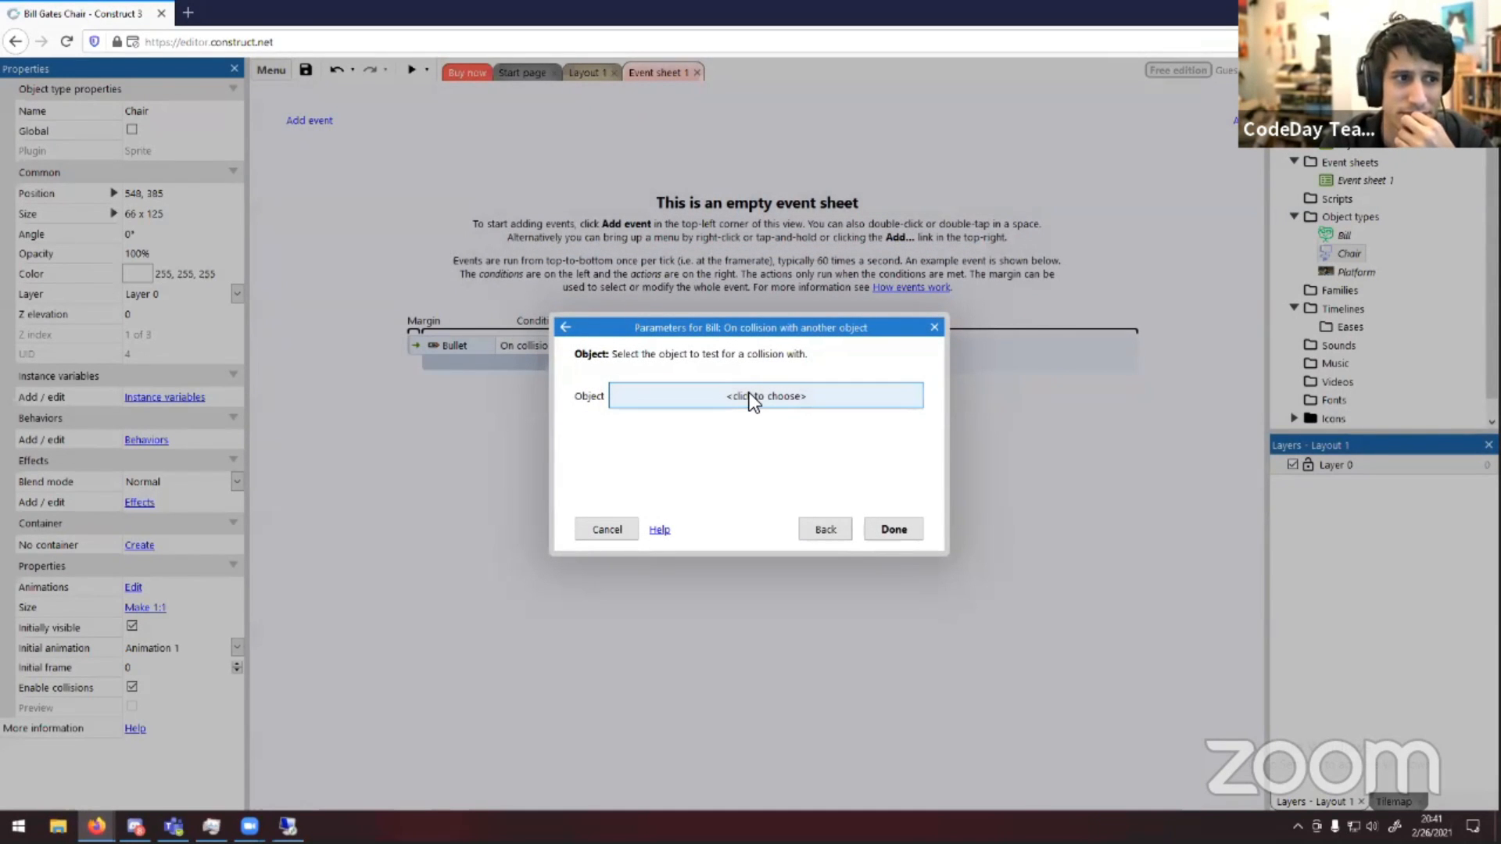
pyautogui.click(748, 396)
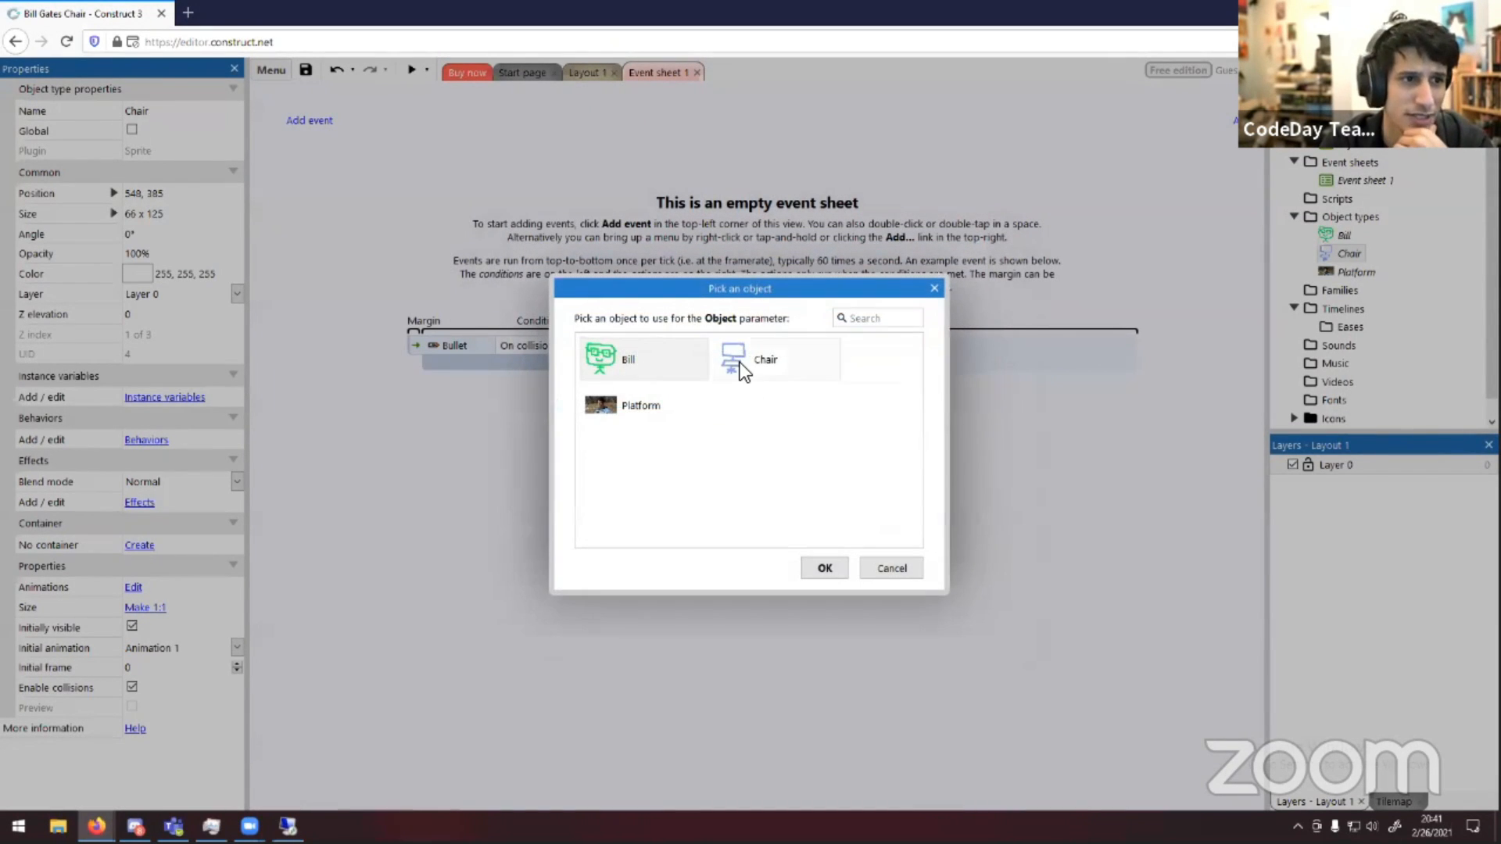
pyautogui.doubleClick(737, 368)
pyautogui.click(870, 524)
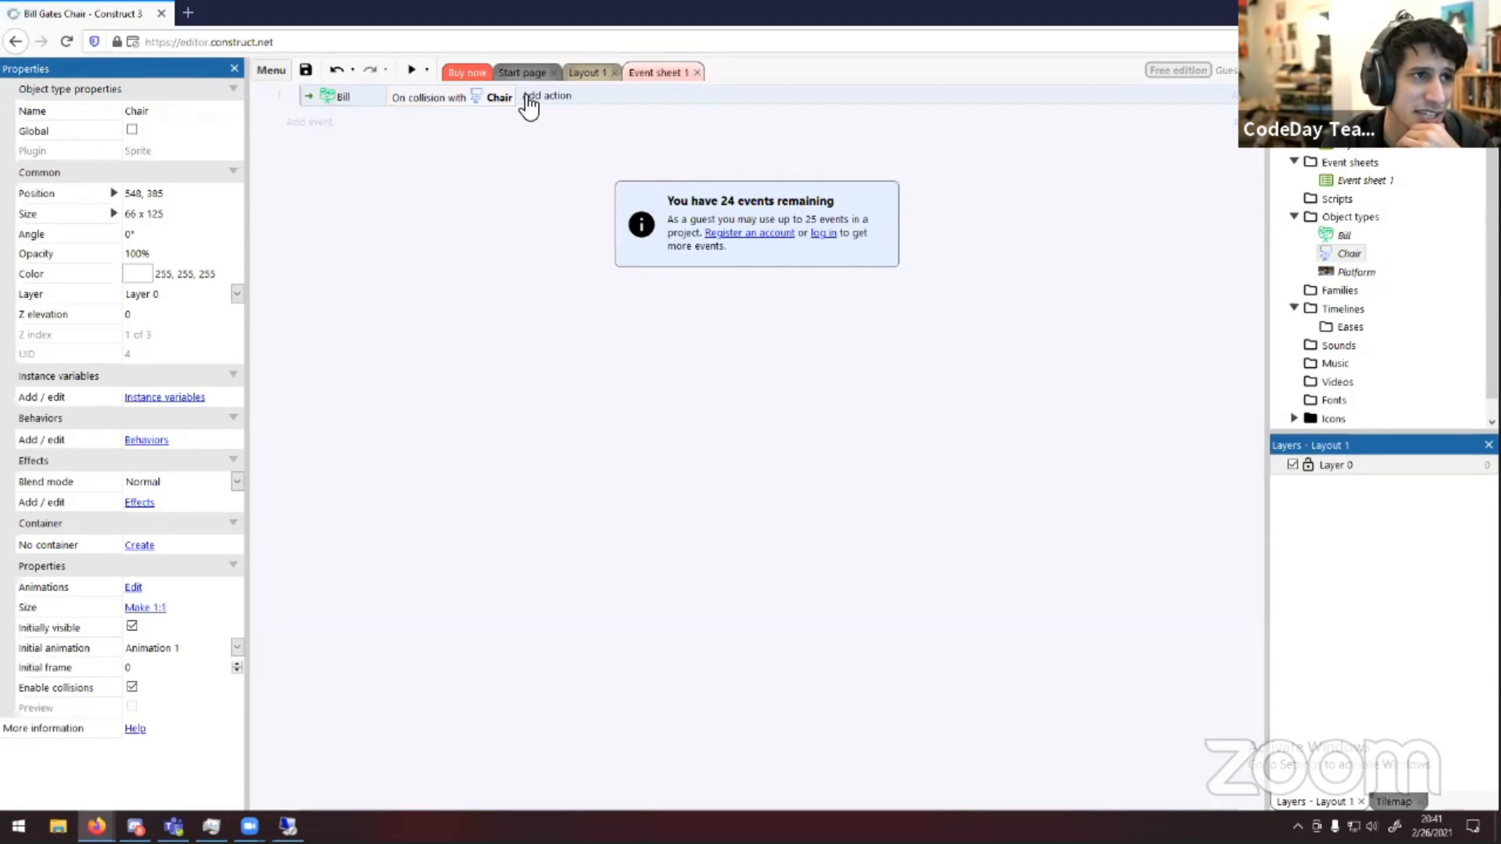
# Add a System Restart layout action to the Bill collision event, searching the actions for rest
pyautogui.click(537, 101)
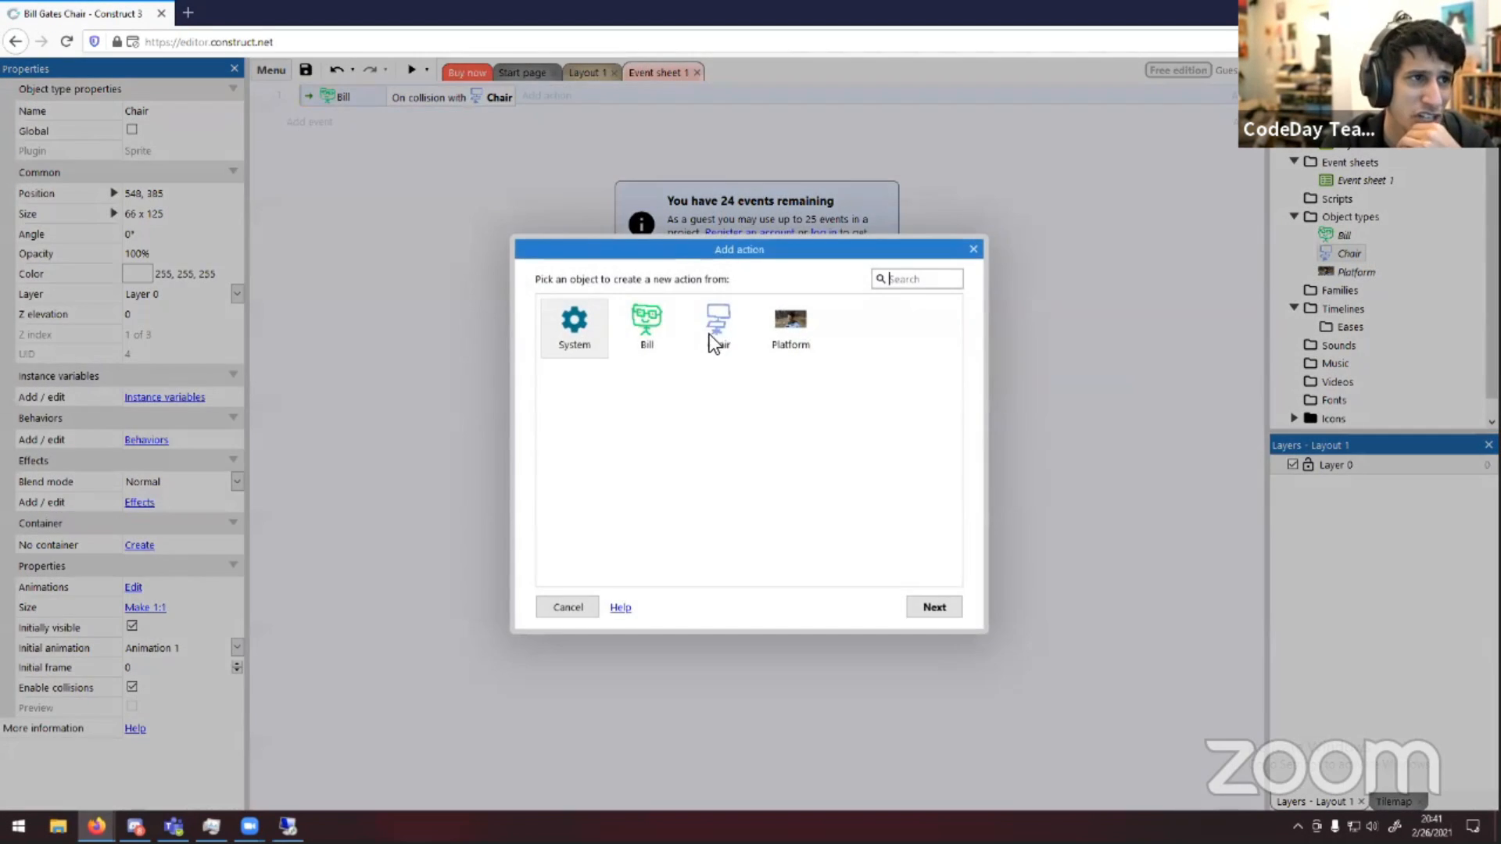
pyautogui.doubleClick(572, 327)
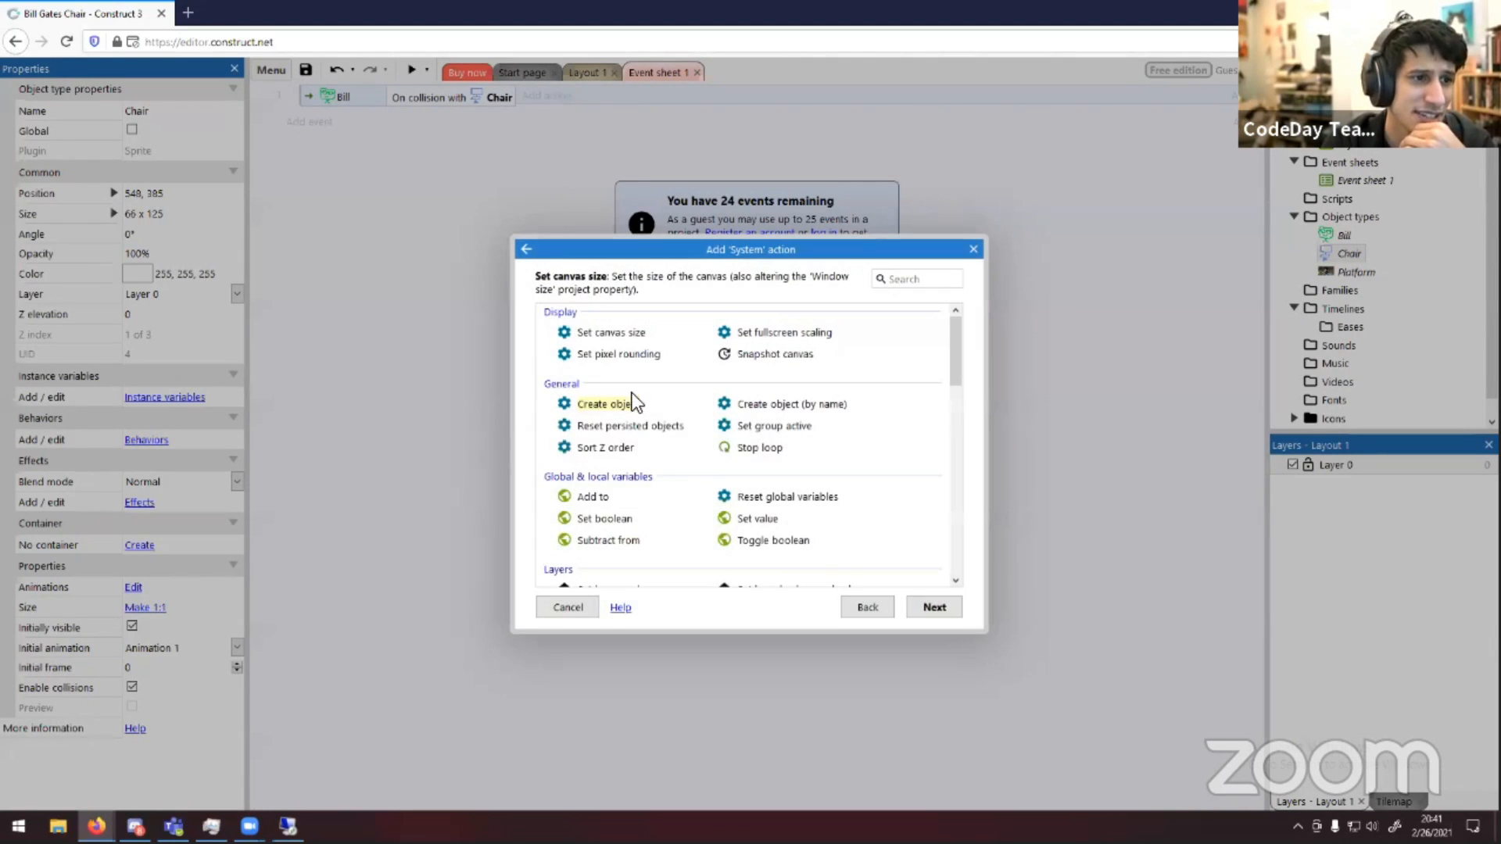
pyautogui.scroll(-4, 688, 472)
pyautogui.scroll(-2, 687, 472)
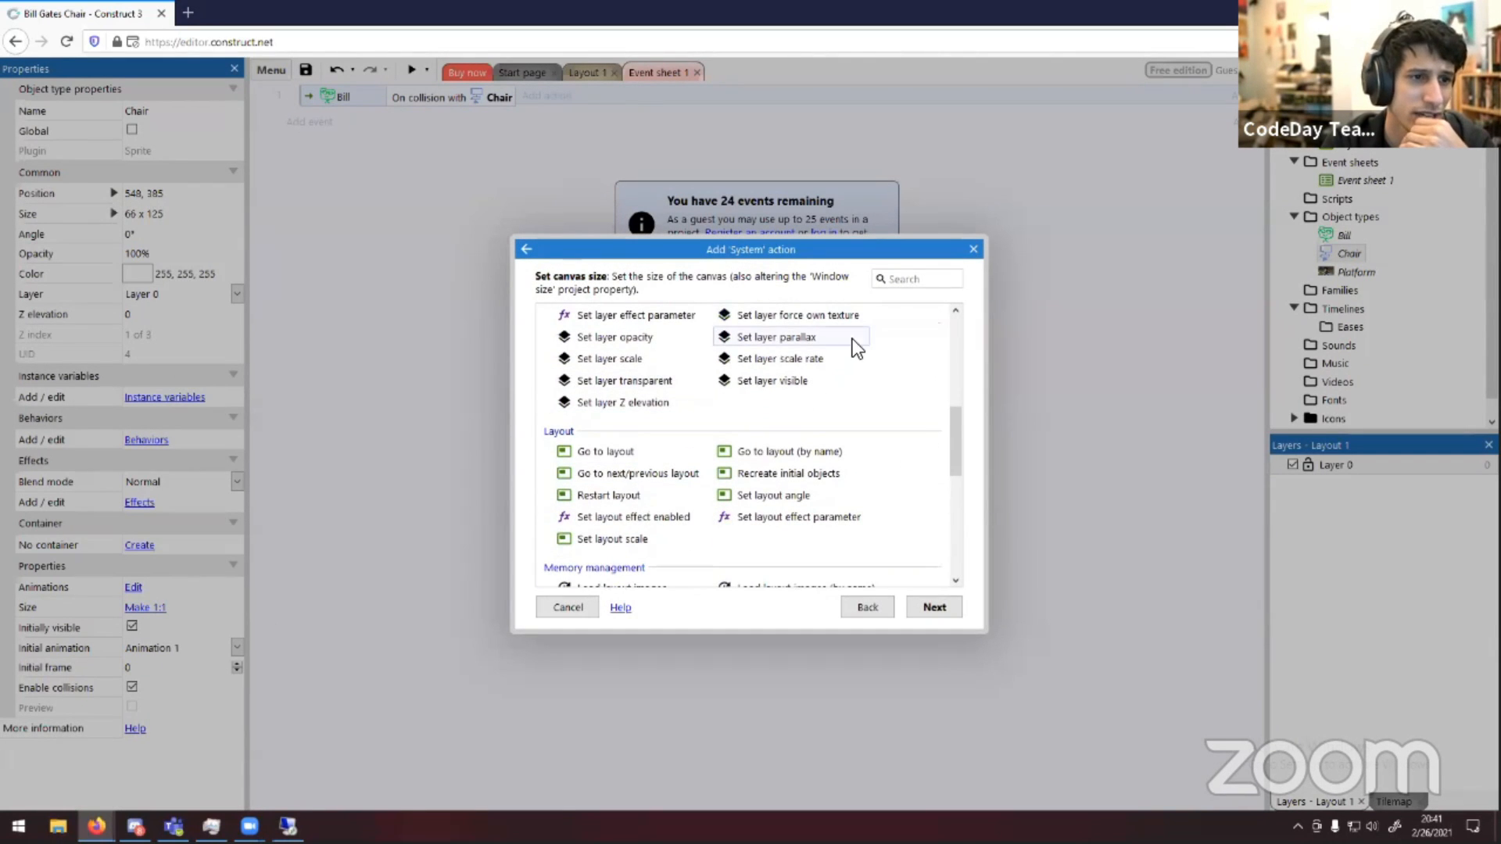
pyautogui.click(916, 279)
pyautogui.write('rest')
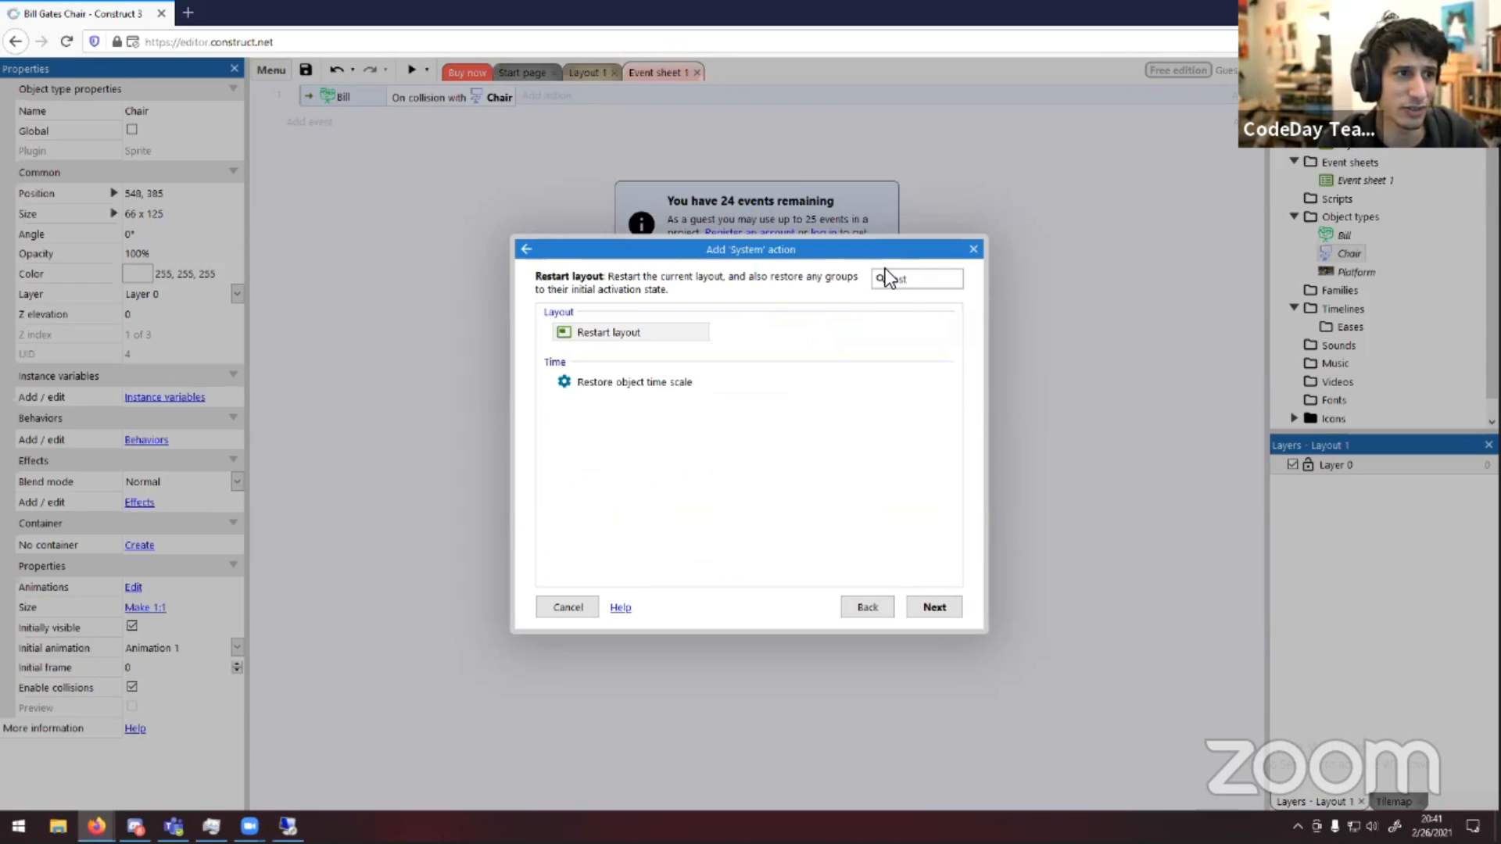
pyautogui.doubleClick(622, 334)
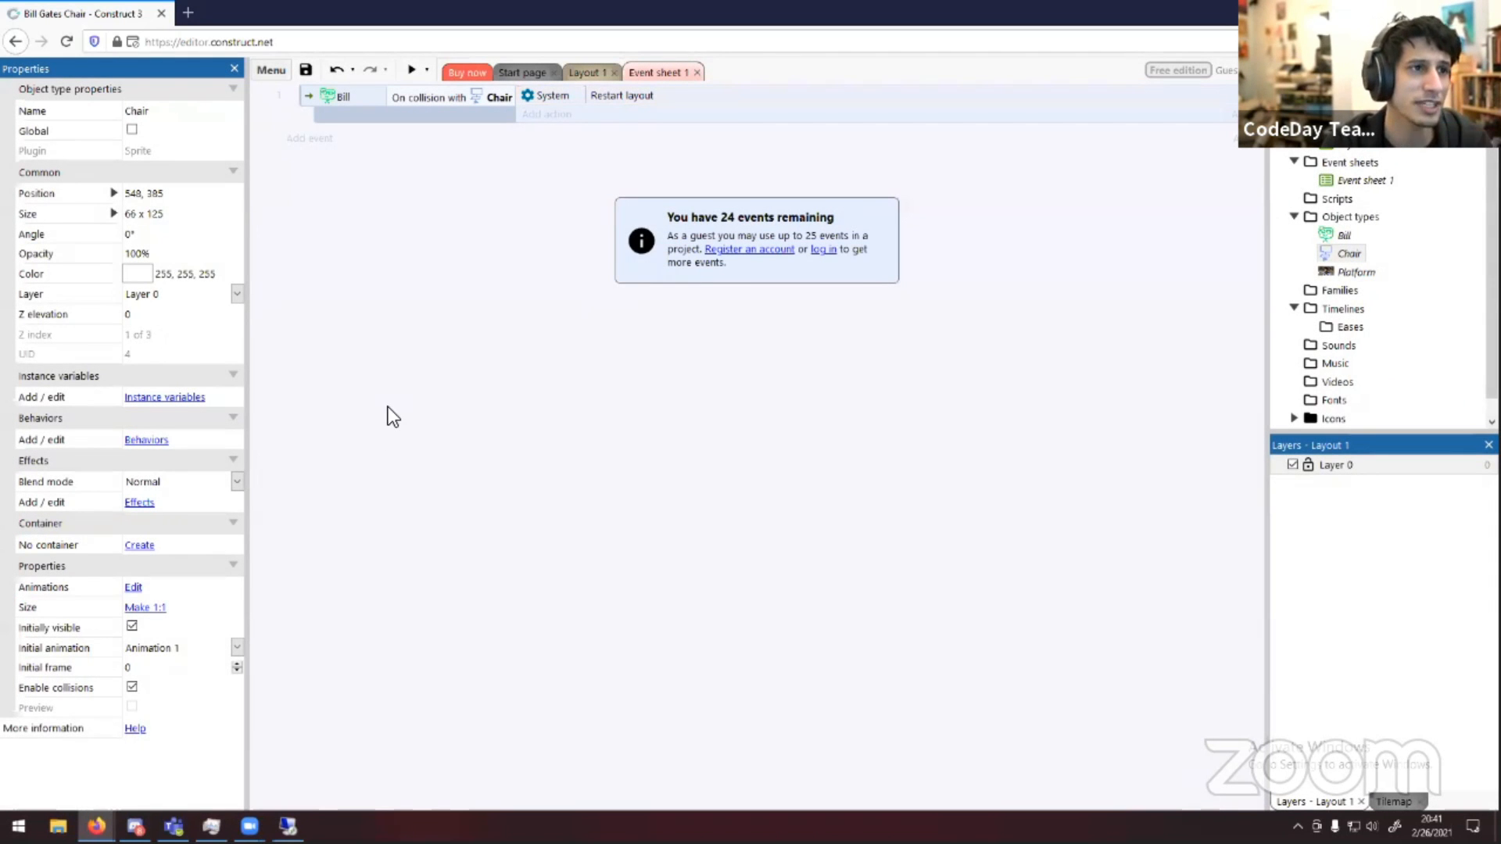
pyautogui.click(311, 139)
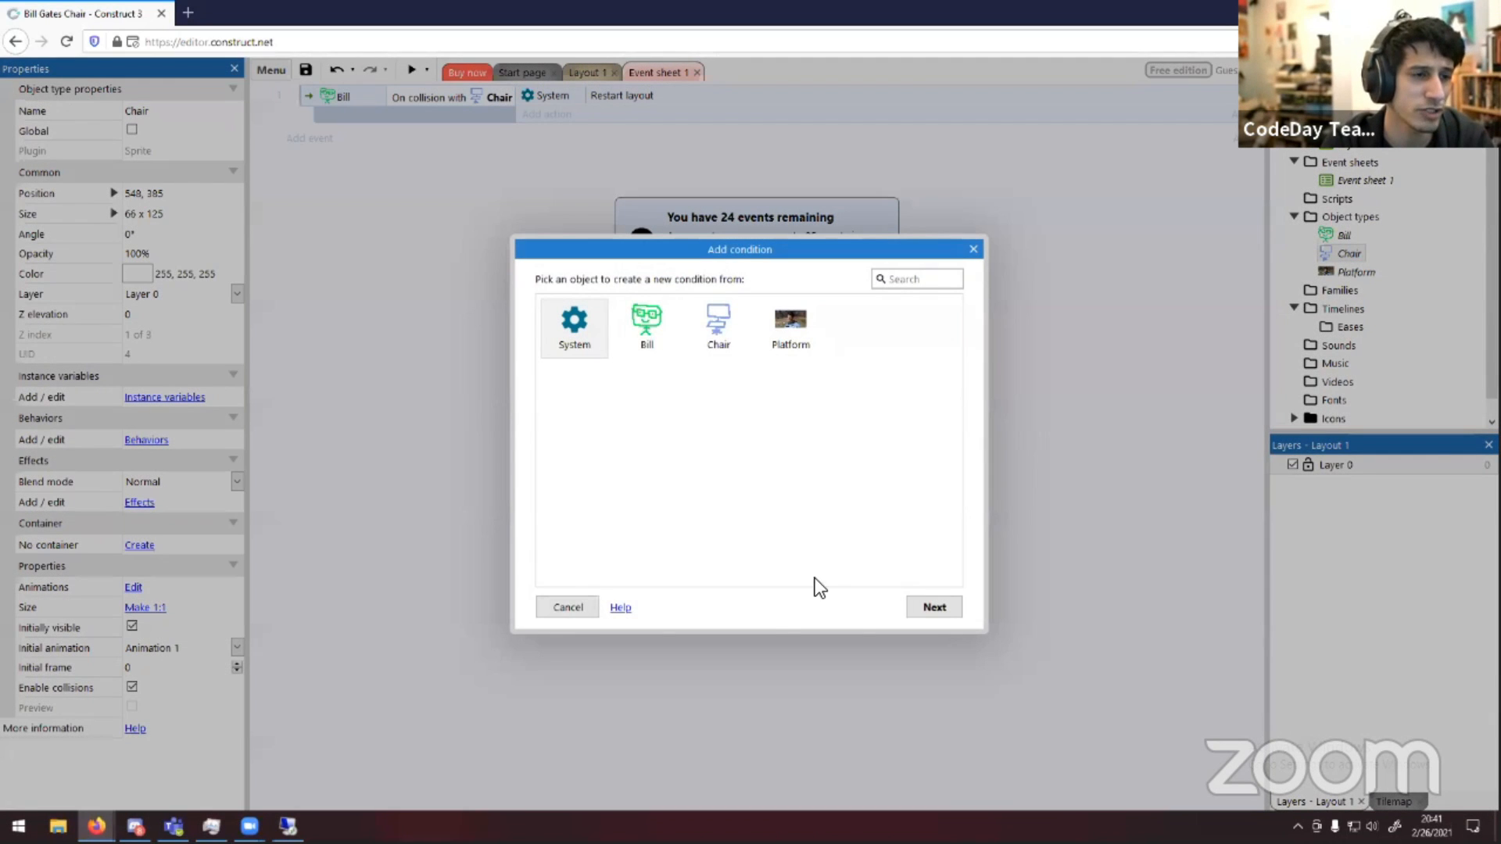
pyautogui.click(579, 604)
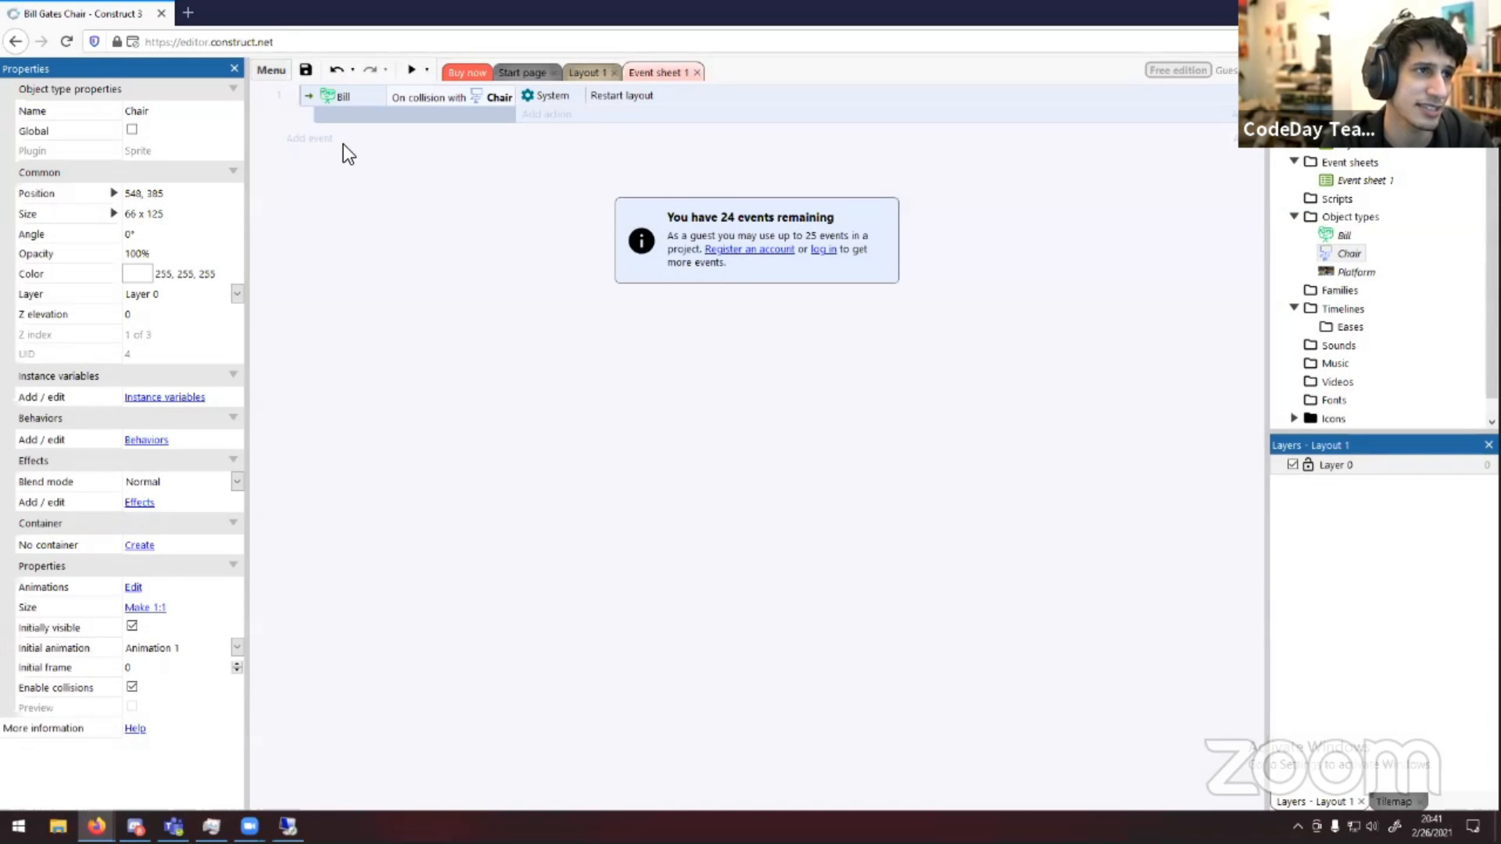
pyautogui.click(301, 141)
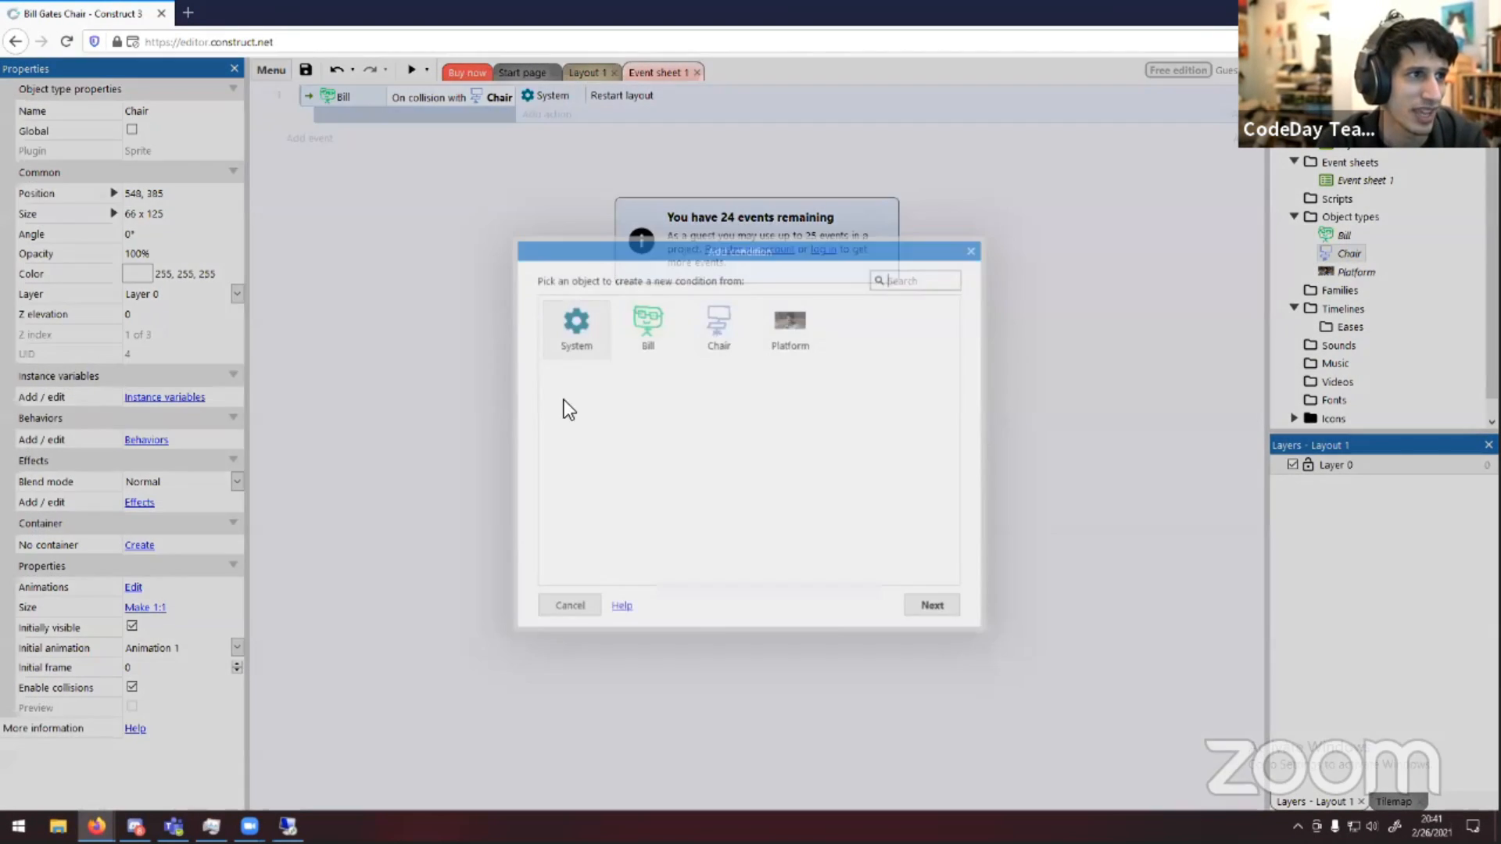
pyautogui.doubleClick(597, 325)
pyautogui.scroll(-10, 745, 462)
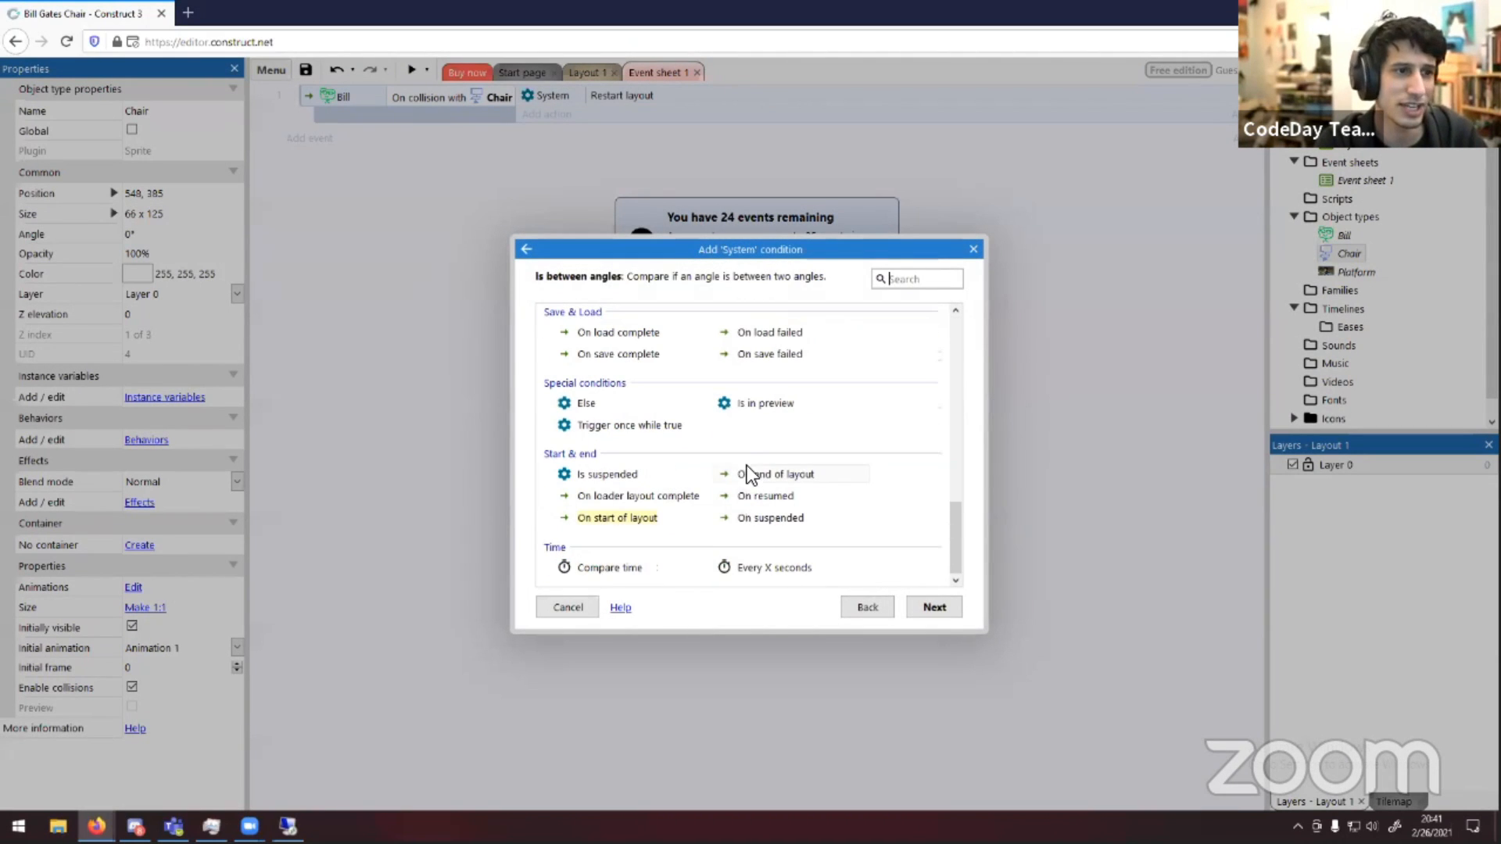
pyautogui.click(849, 610)
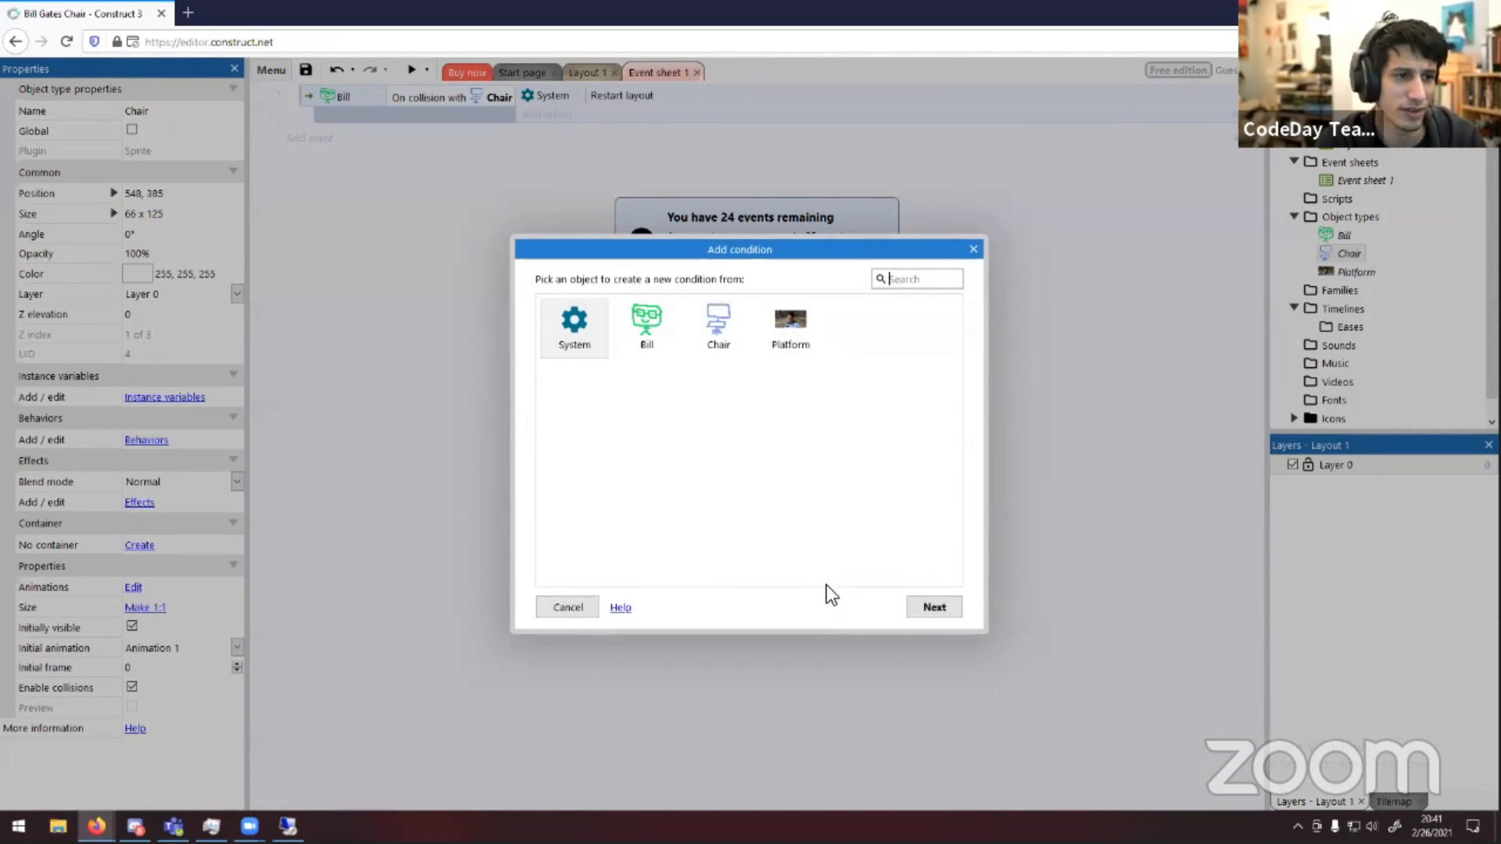
pyautogui.click(977, 250)
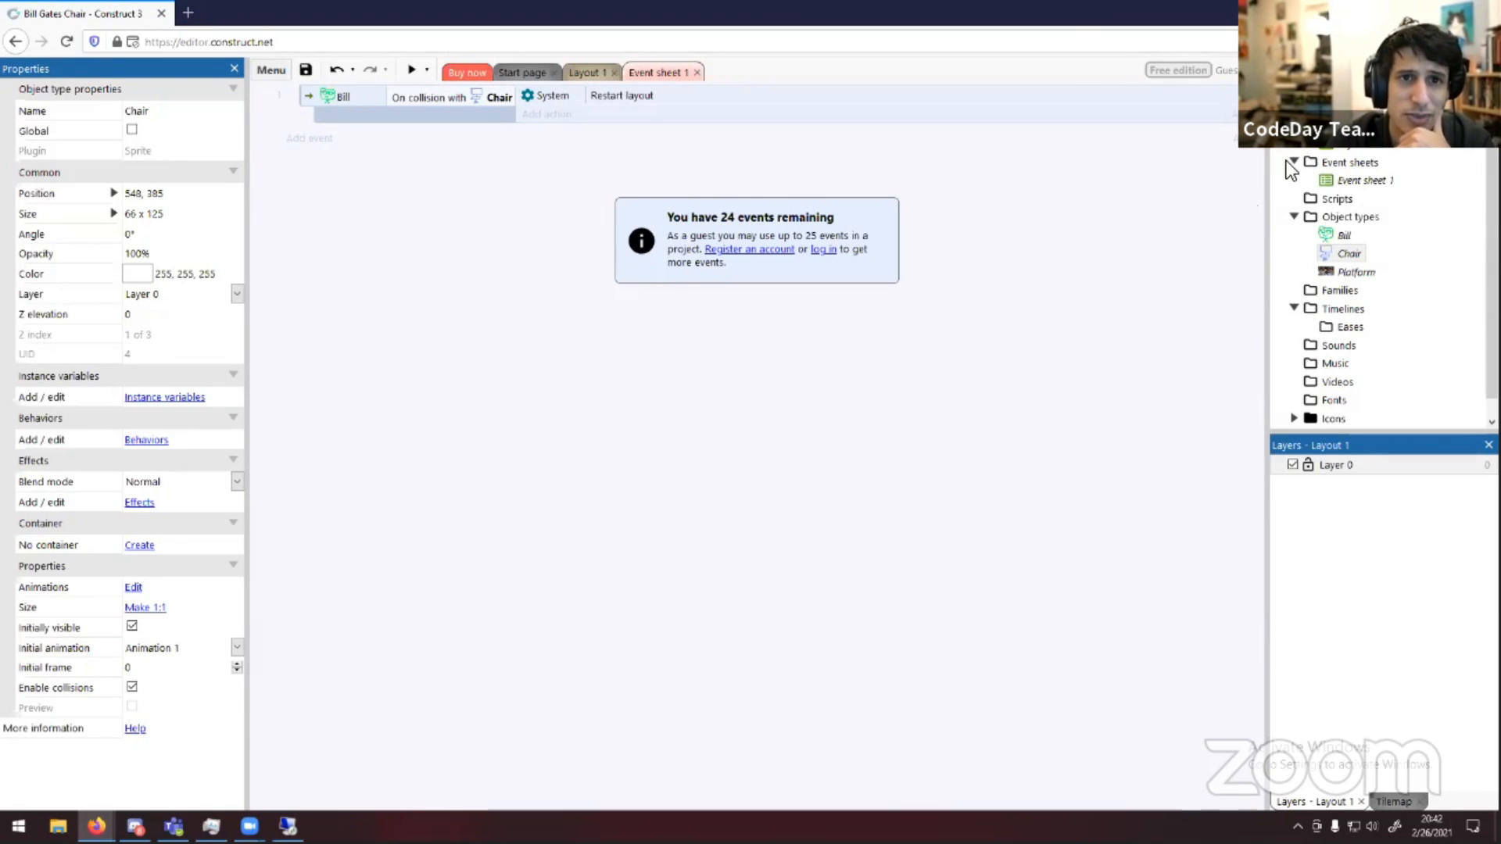
# Close the Event sheet 1 tab
pyautogui.click(697, 72)
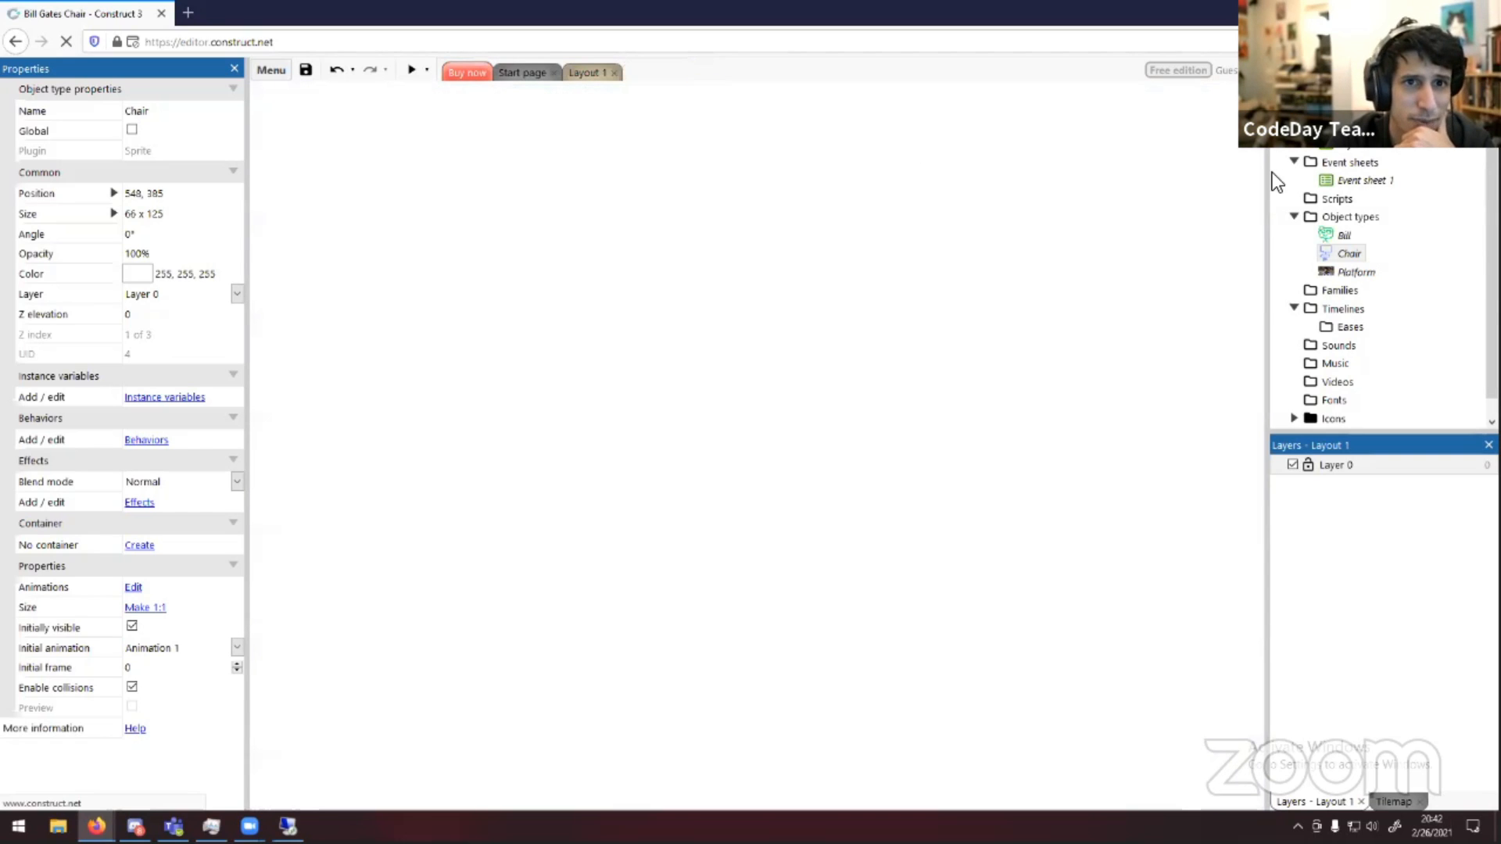
# Open Event sheet 1 to check the Bill collision event, then return to the layout and nudge Bill slightly right
pyautogui.click(1348, 180)
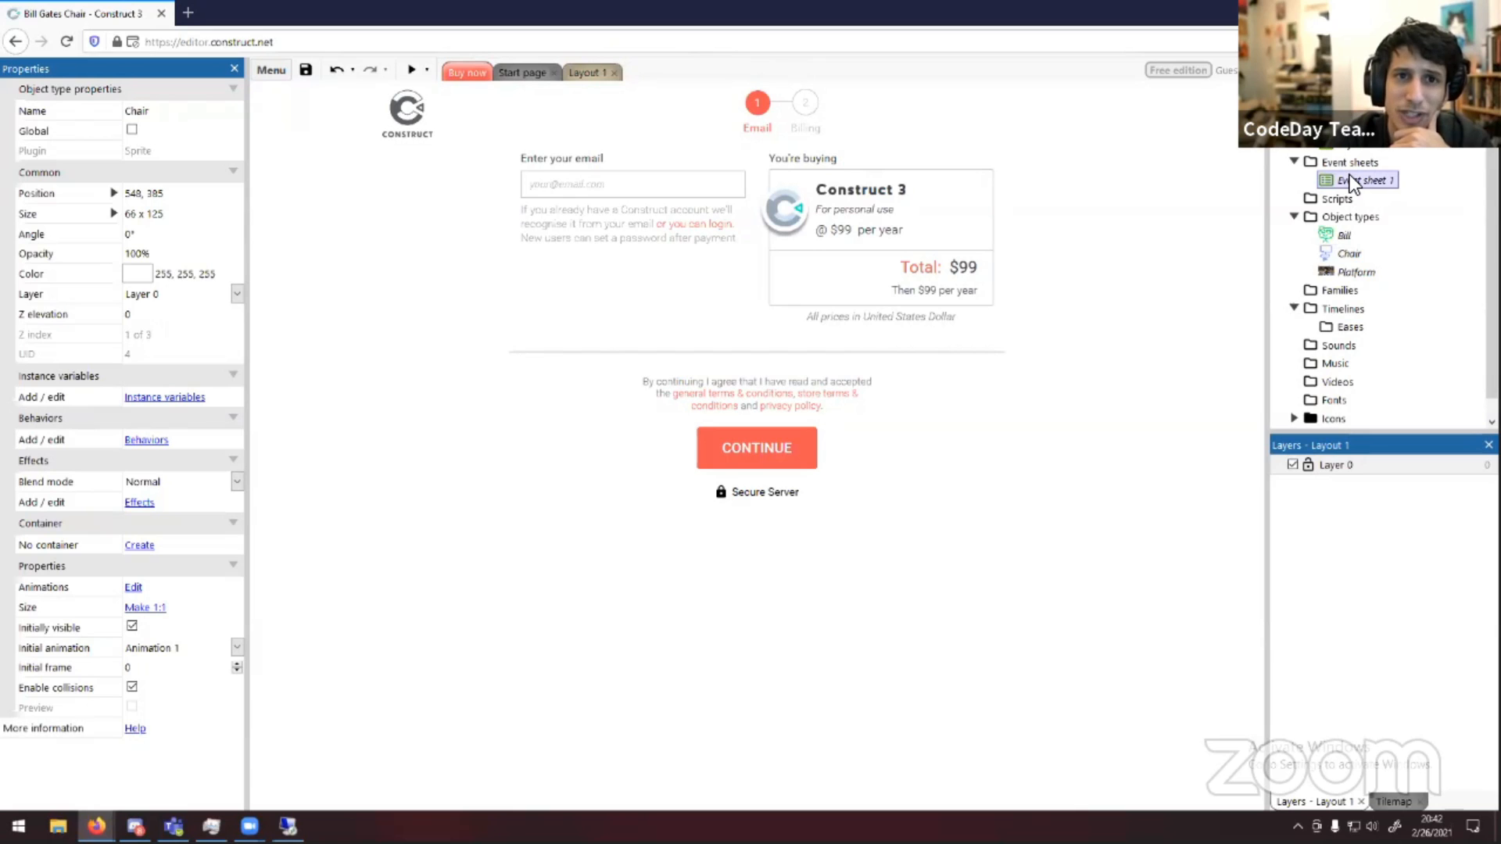
pyautogui.doubleClick(1351, 180)
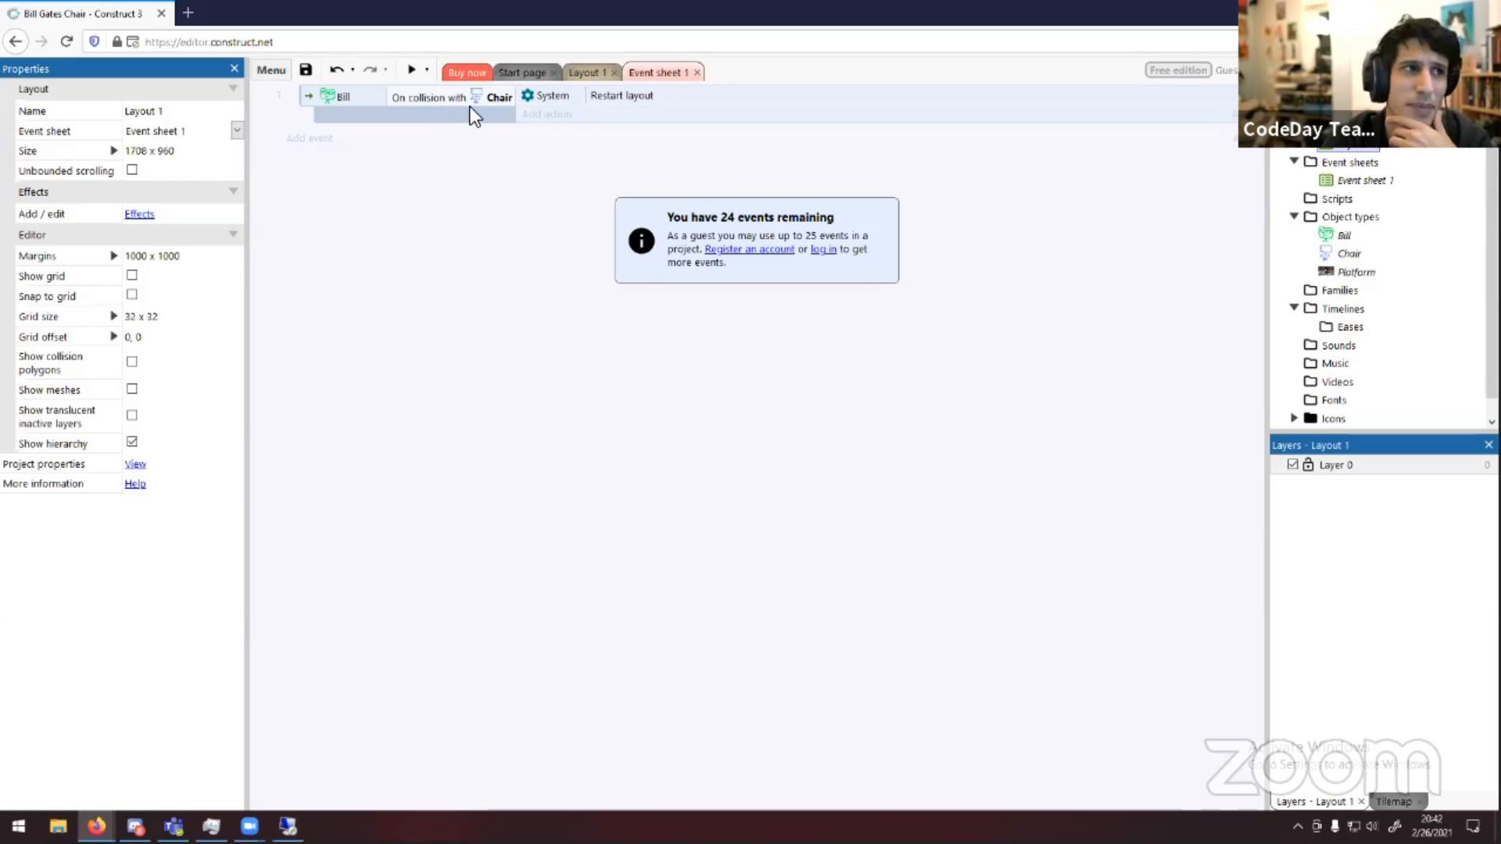
pyautogui.click(579, 75)
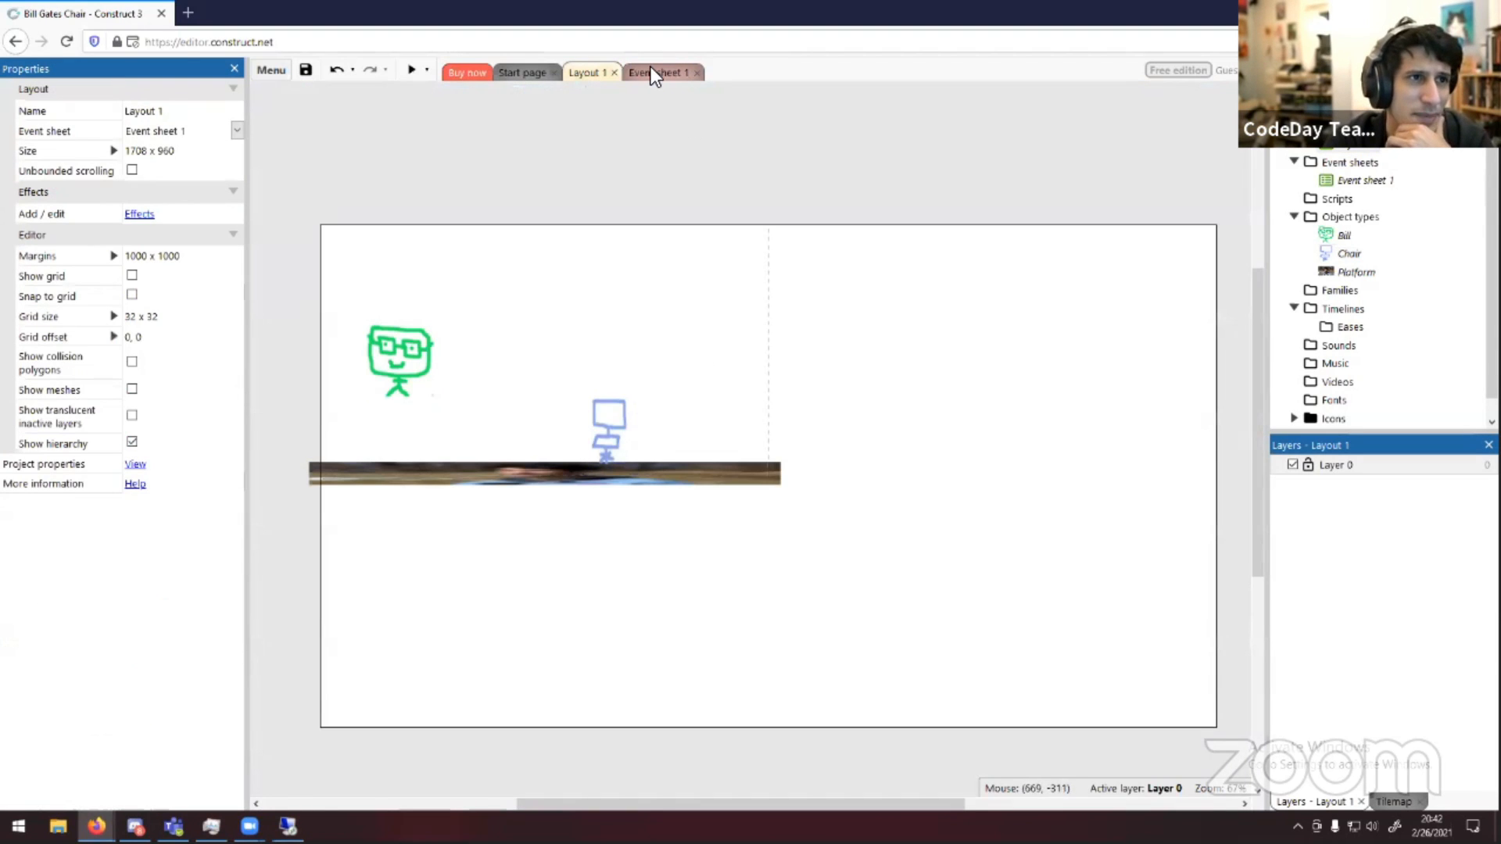
pyautogui.click(650, 75)
pyautogui.click(594, 72)
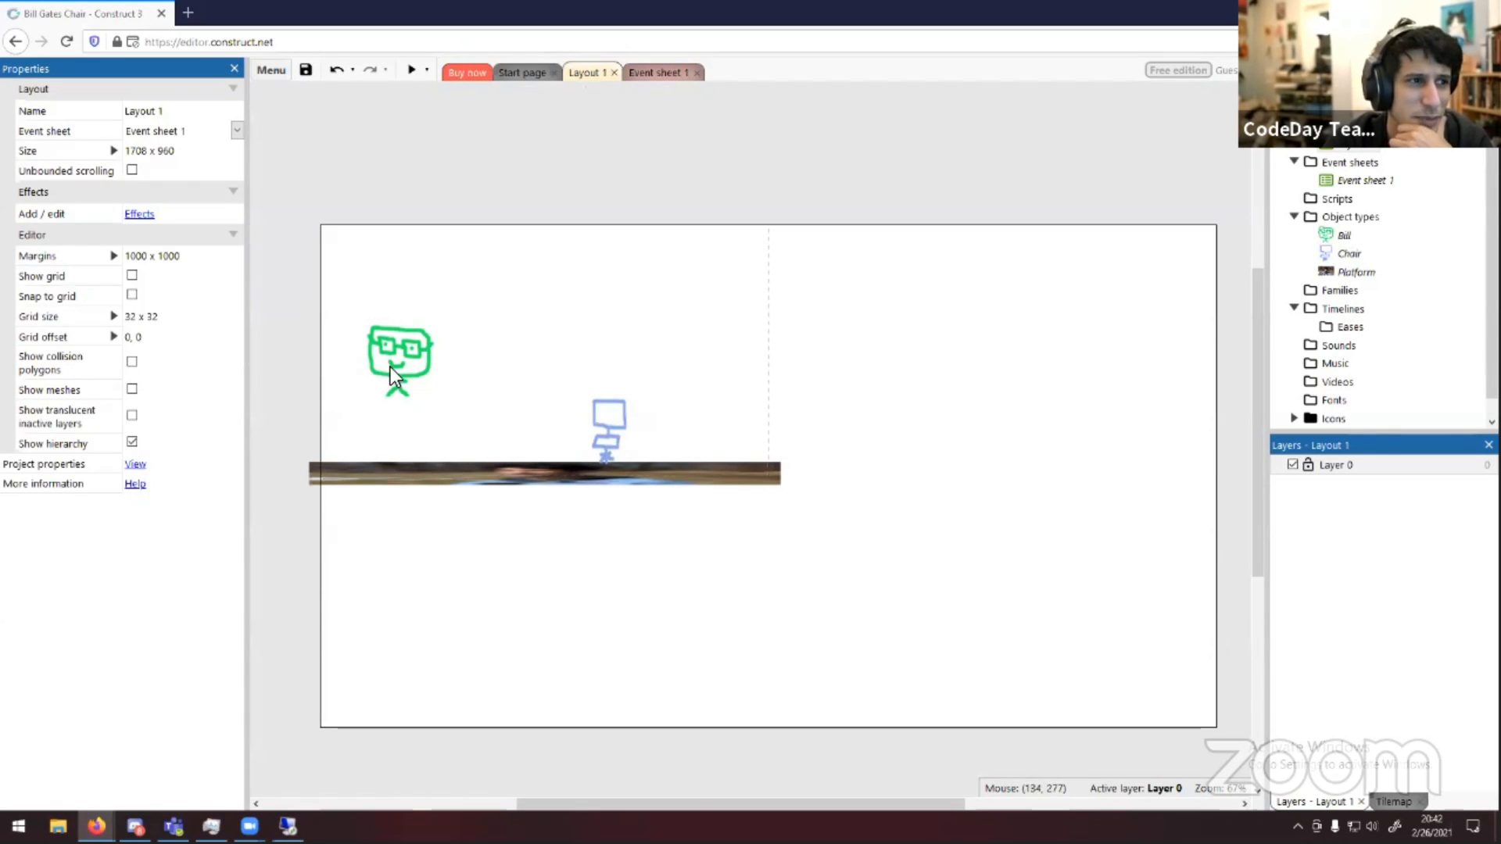
pyautogui.moveTo(391, 368); pyautogui.dragTo(435, 362)
pyautogui.click(603, 295)
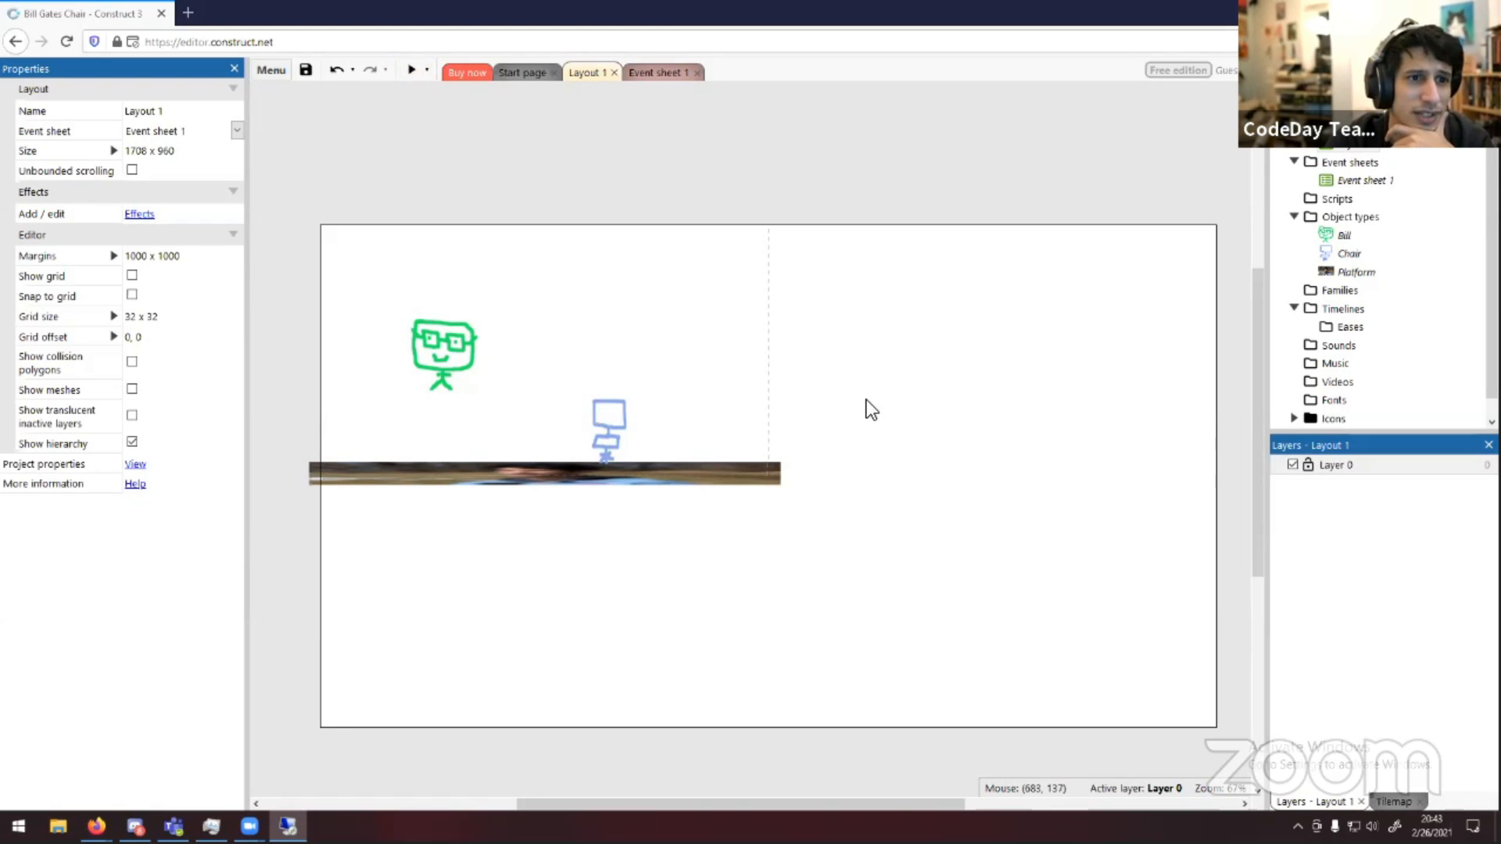
# Run a preview of the layout, allowing the blocked popup window, then close the preview
pyautogui.moveTo(868, 408); pyautogui.dragTo(137, 168, button='middle')
pyautogui.scroll(-2, 977, 376)
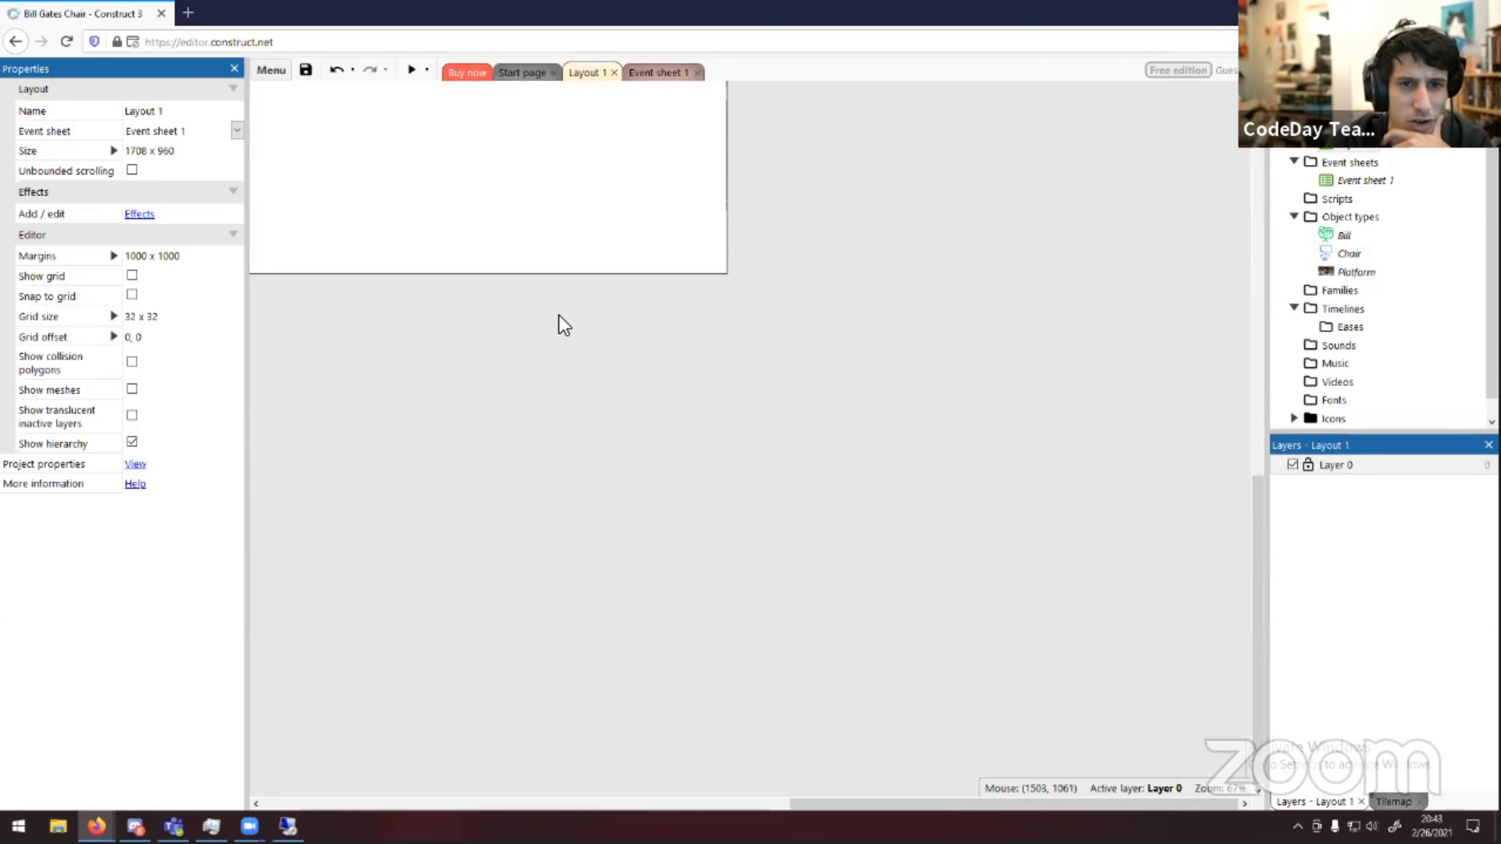
pyautogui.moveTo(558, 316); pyautogui.dragTo(1070, 579, button='middle')
pyautogui.click(411, 70)
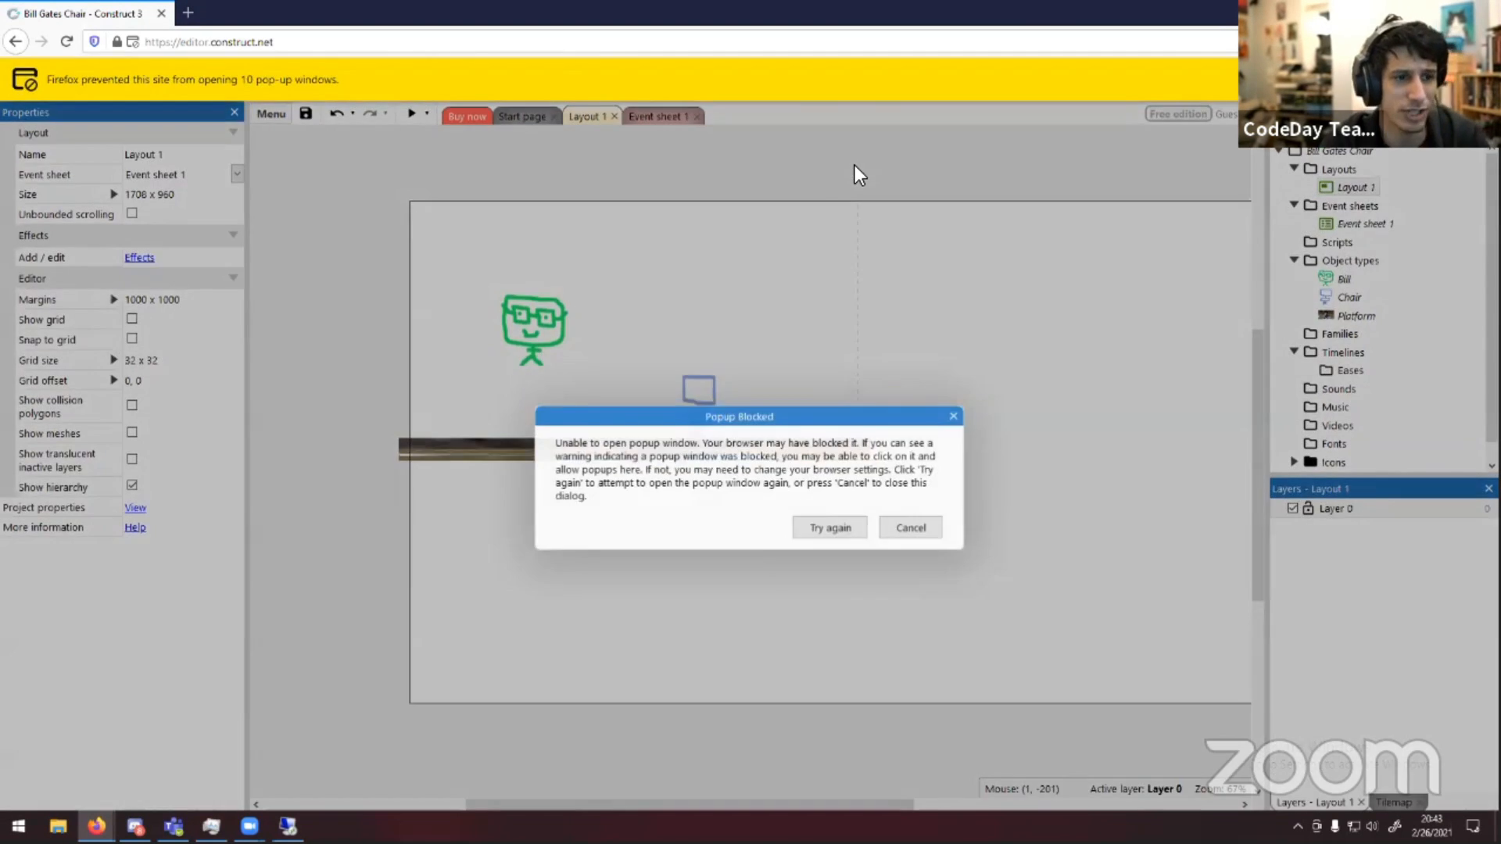
pyautogui.press('Return')
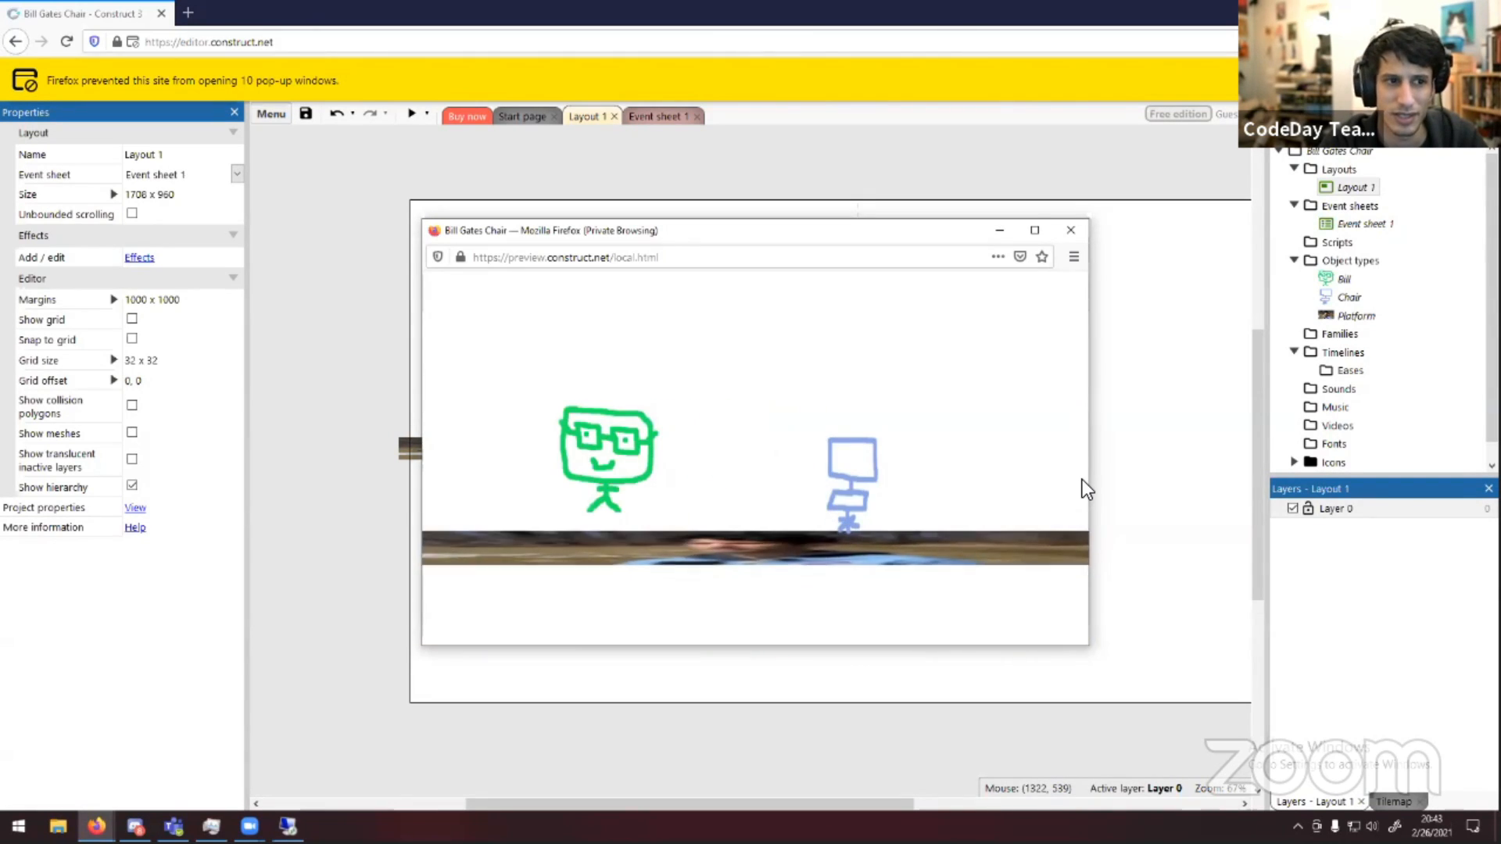
pyautogui.click(1066, 223)
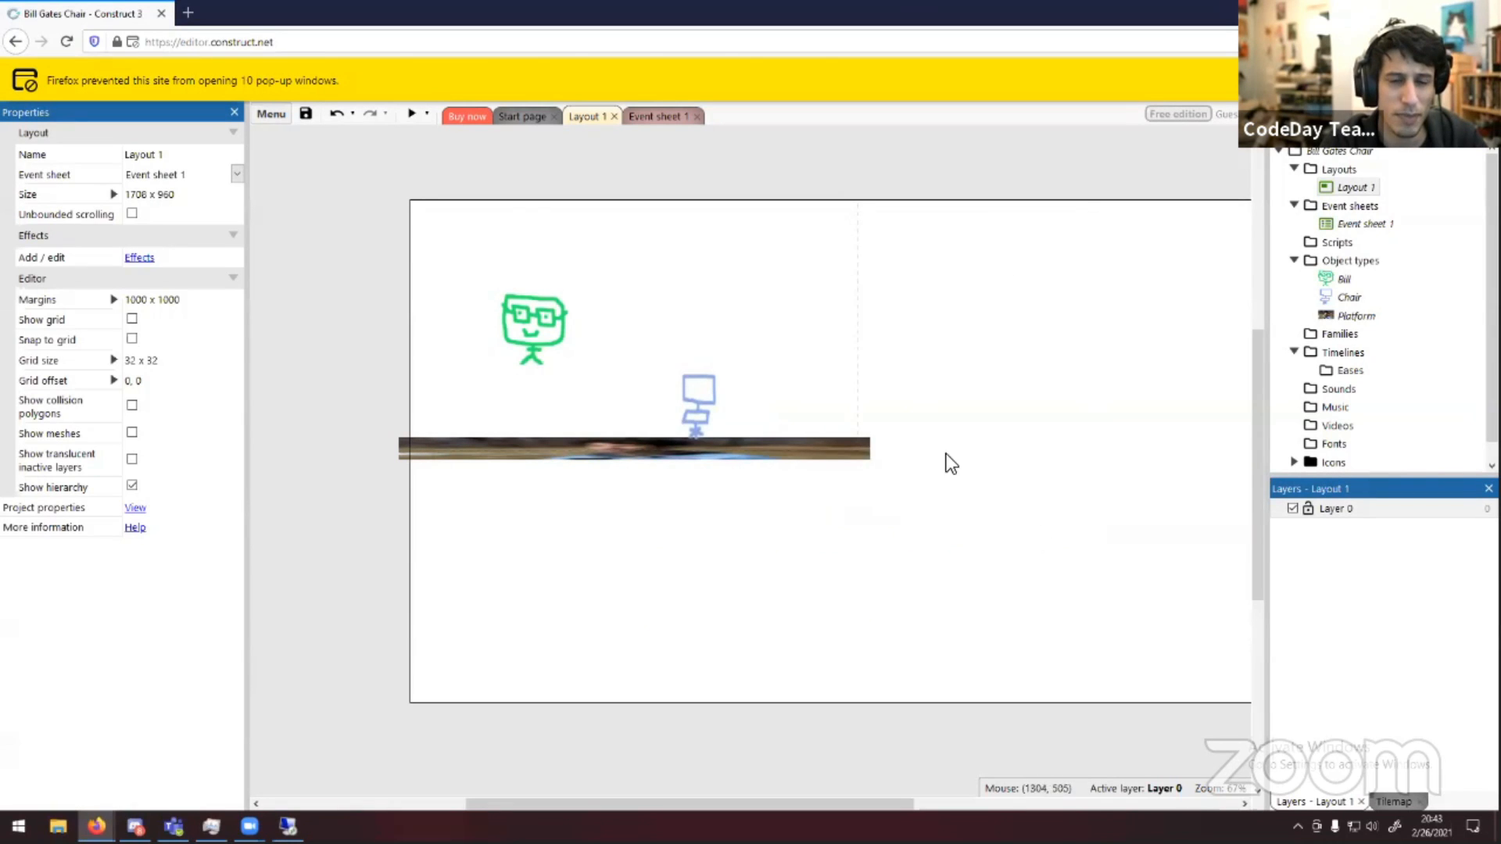
# Reopen Layout 1 and shrink the chair sprite to about 47 x 75 pixels
pyautogui.moveTo(1029, 528); pyautogui.dragTo(960, 549, button='middle')
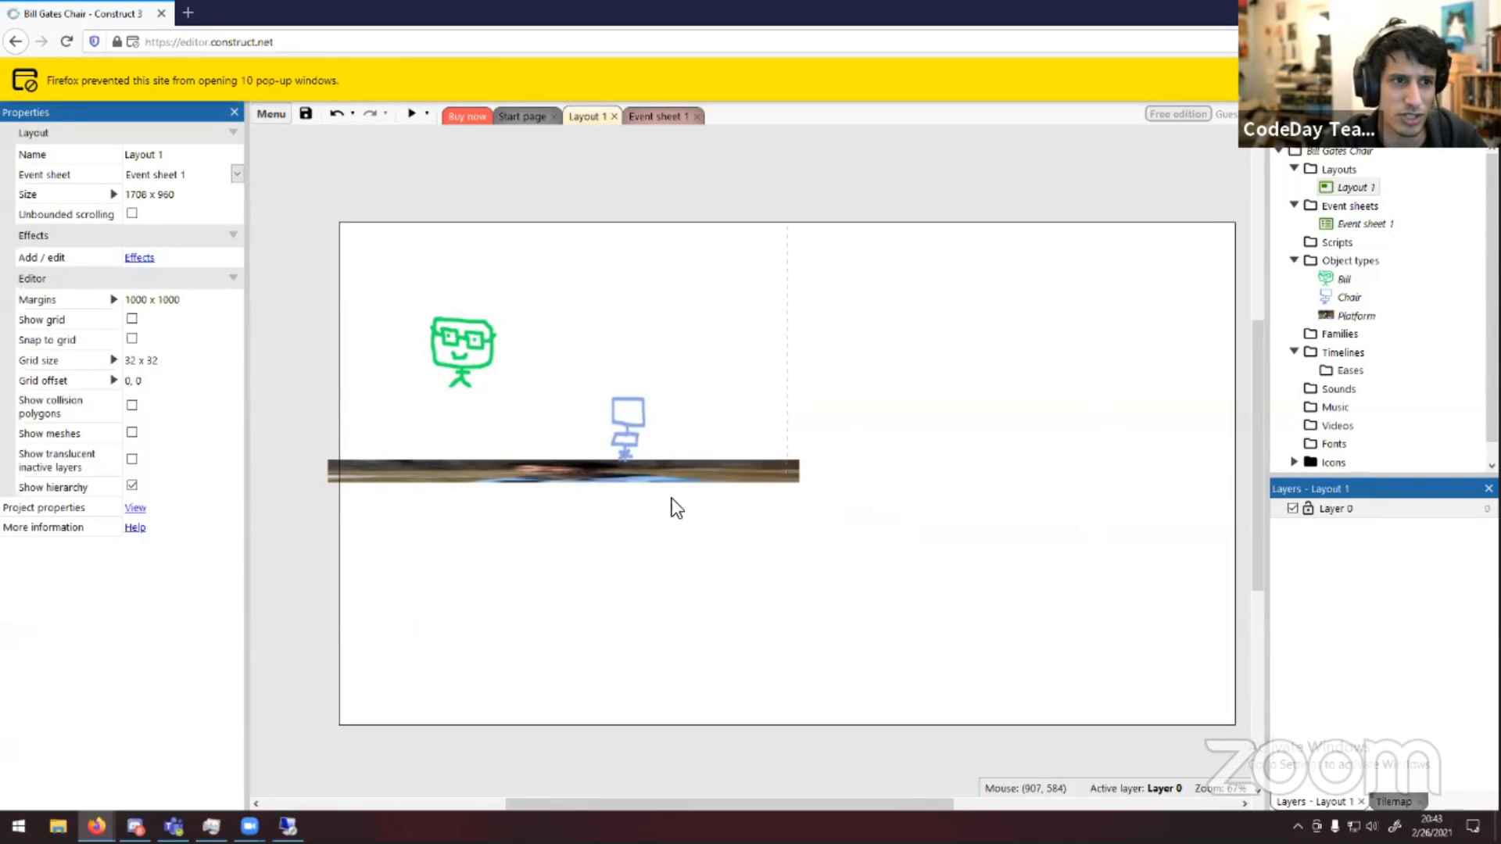
pyautogui.moveTo(481, 524); pyautogui.dragTo(47, 355, button='middle')
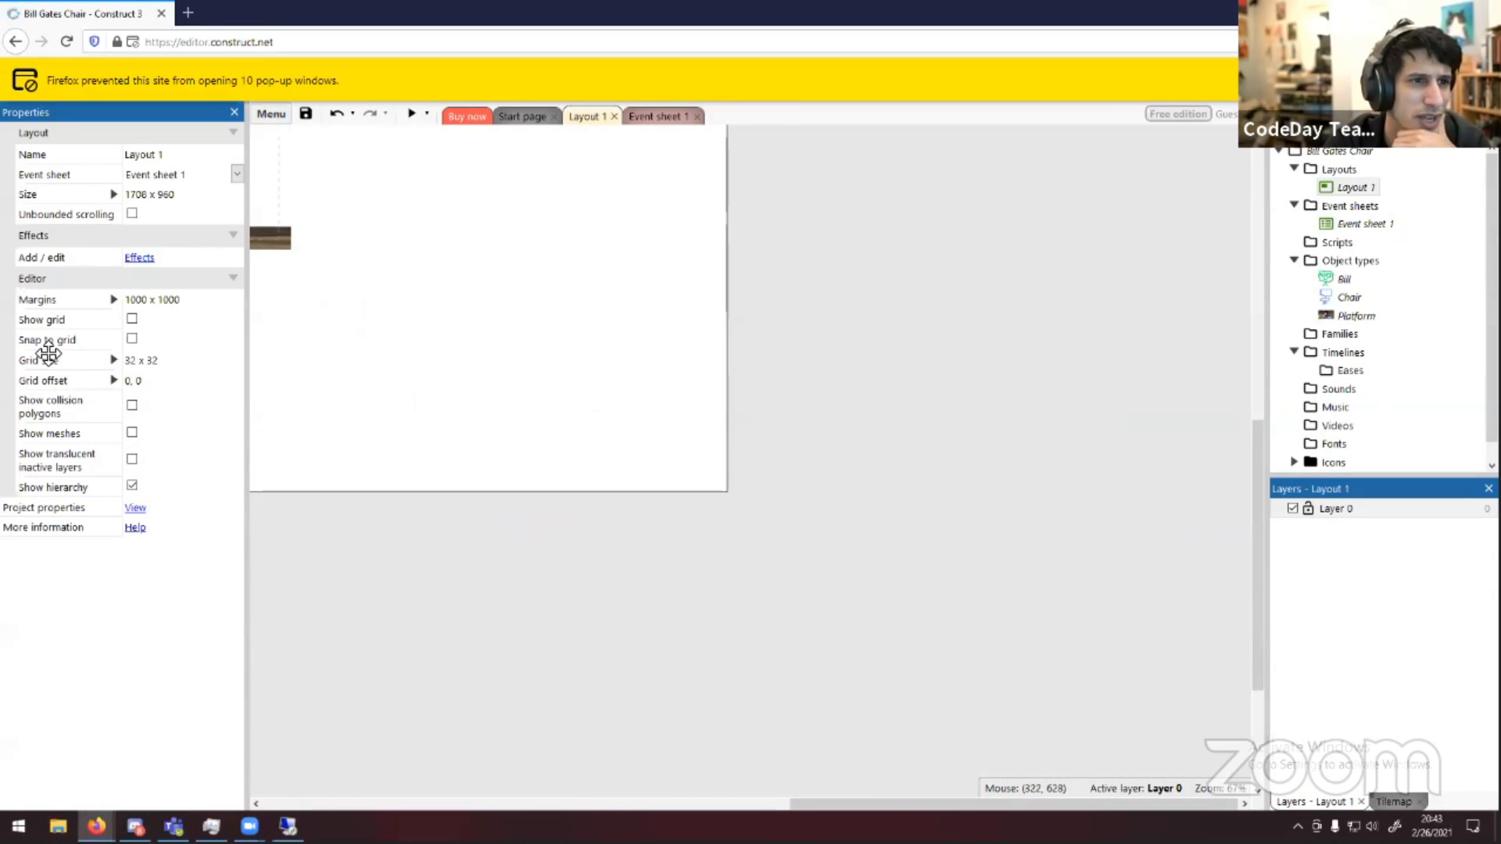
pyautogui.moveTo(404, 444); pyautogui.dragTo(496, 258, button='middle')
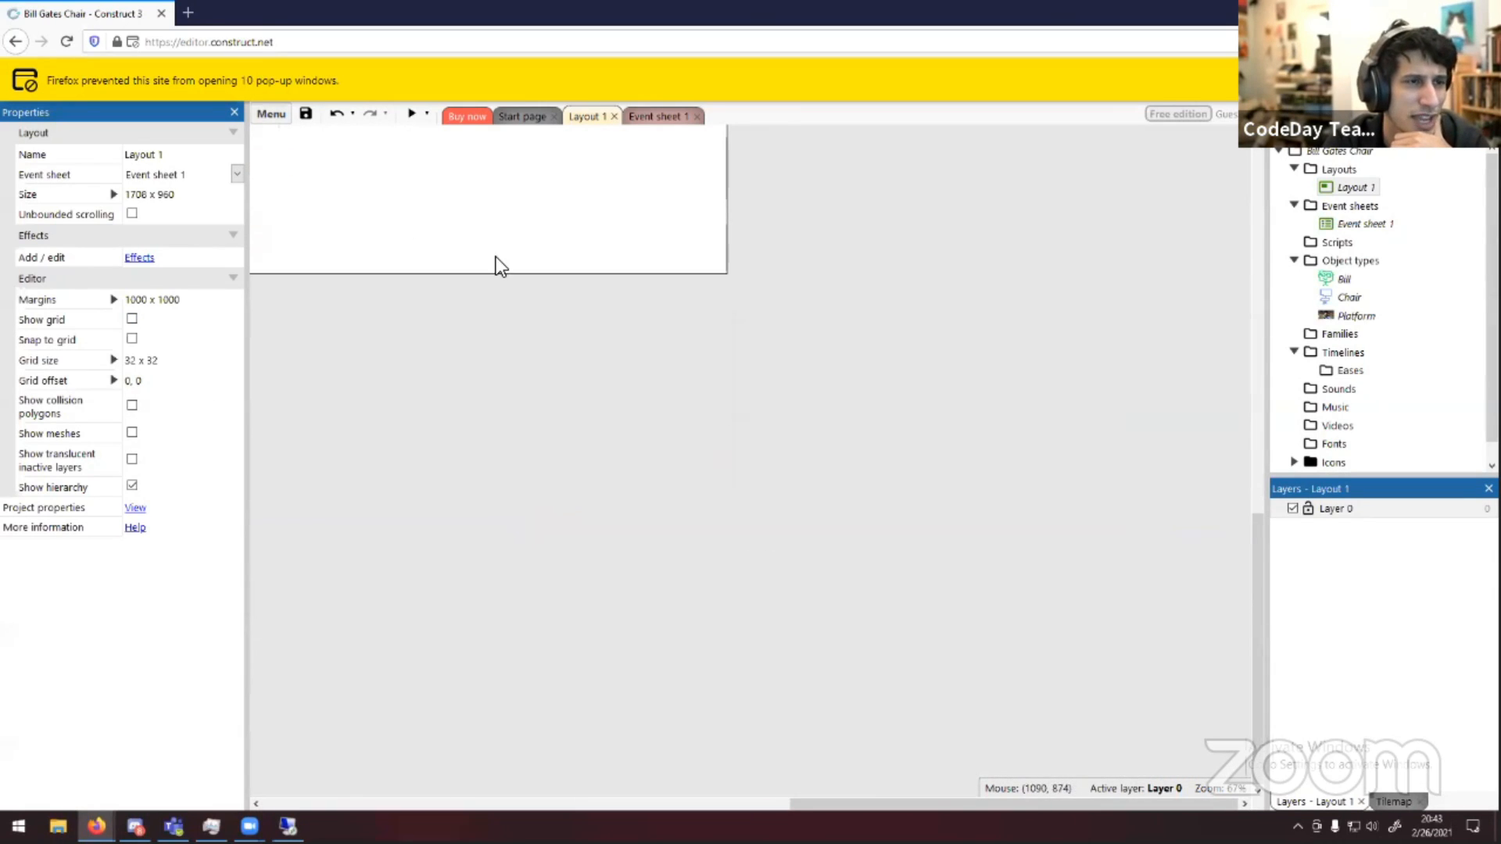
pyautogui.click(615, 116)
pyautogui.doubleClick(1354, 188)
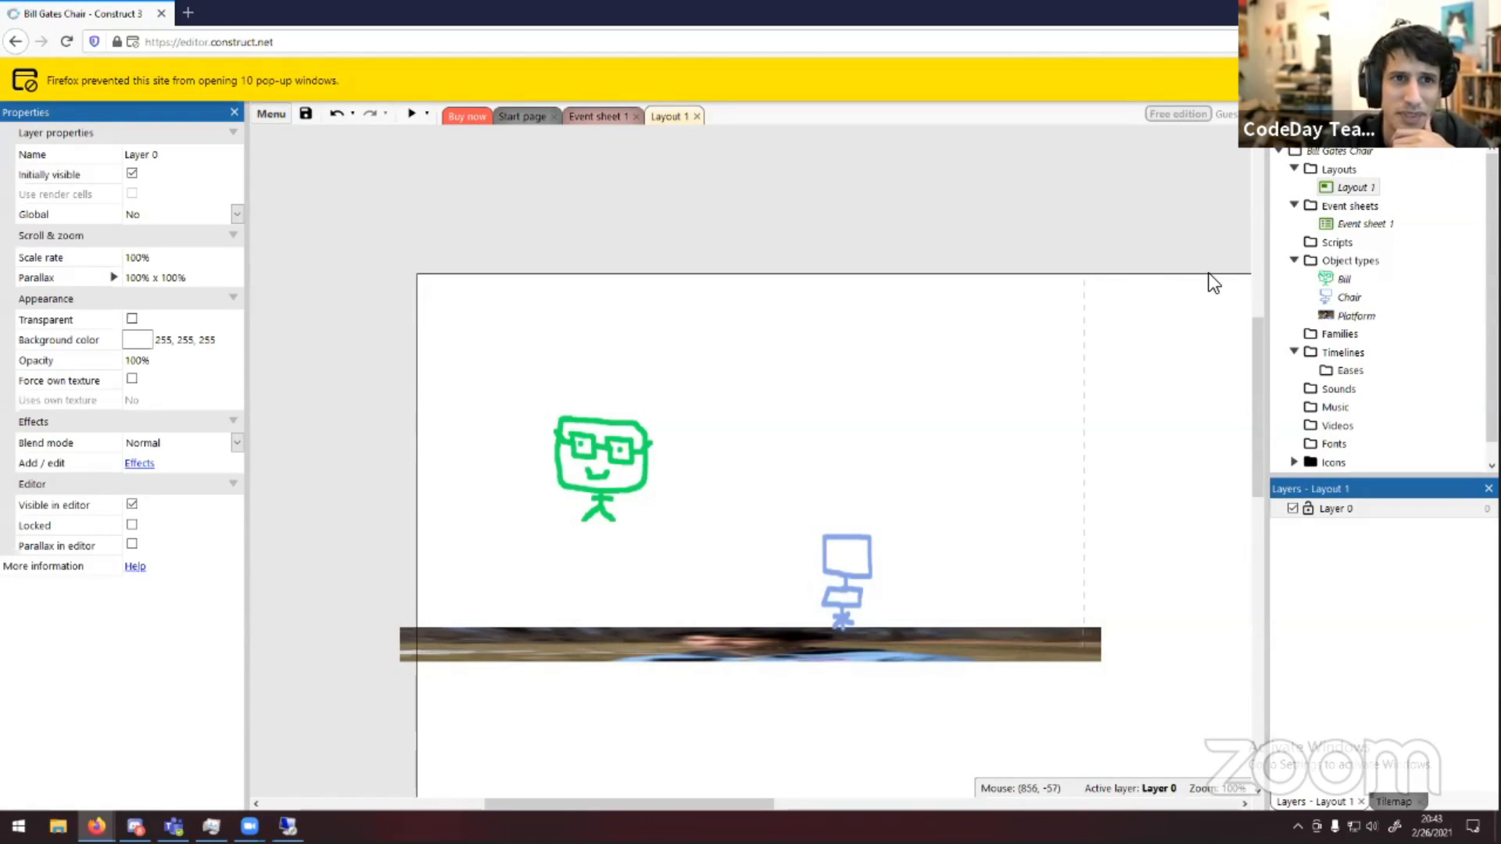
pyautogui.moveTo(903, 417)
pyautogui.mouseDown(button='middle')
pyautogui.moveTo(944, 459)
pyautogui.moveTo(871, 391)
pyautogui.moveTo(888, 295)
pyautogui.moveTo(917, 302)
pyautogui.moveTo(829, 438)
pyautogui.moveTo(963, 470)
pyautogui.mouseUp(button='middle')
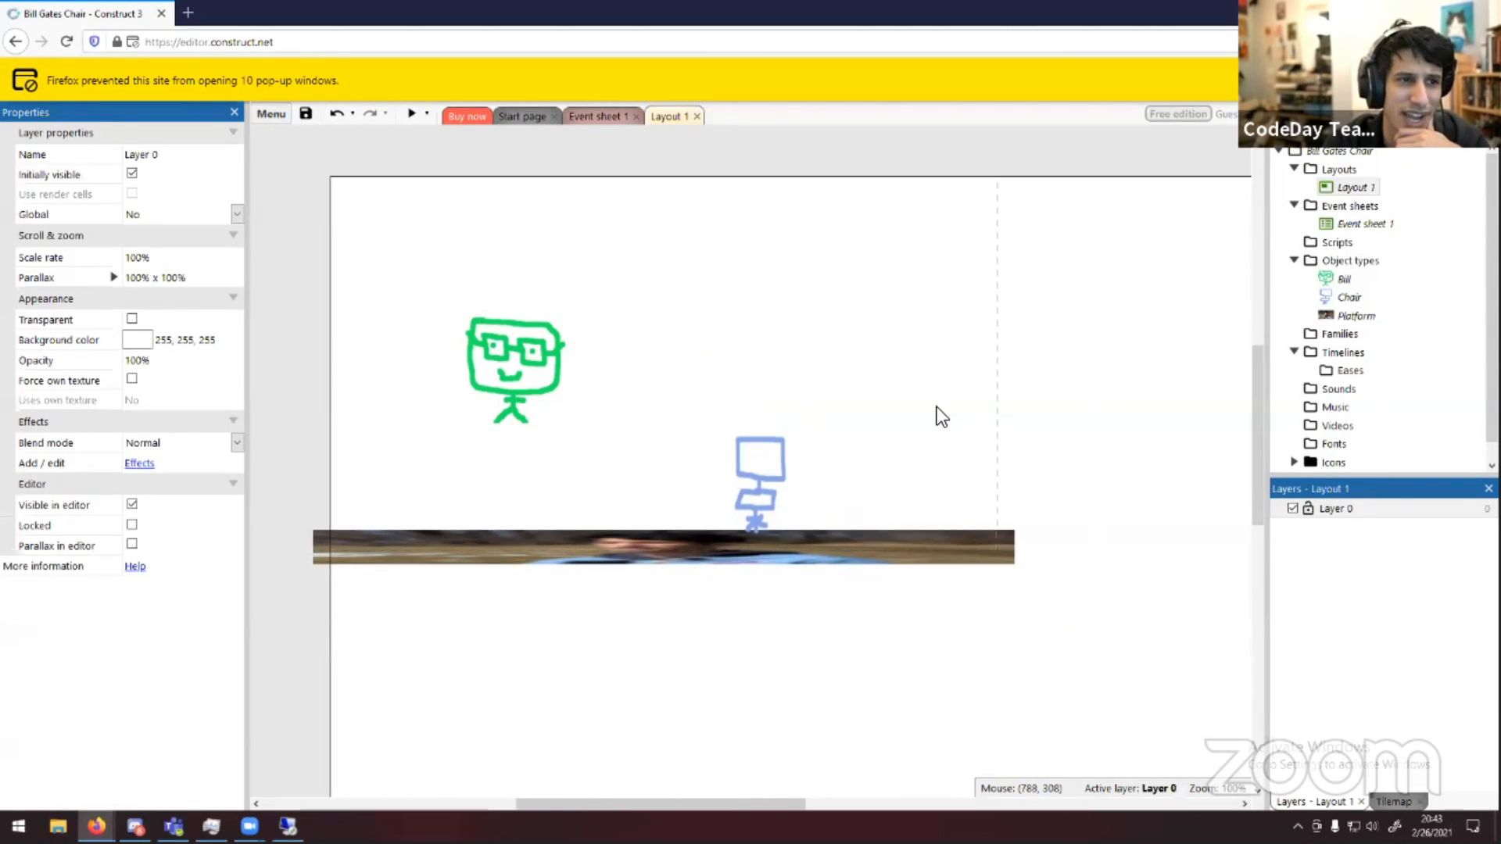
pyautogui.moveTo(936, 406); pyautogui.dragTo(852, 448)
pyautogui.rightClick(938, 457)
pyautogui.click(827, 353)
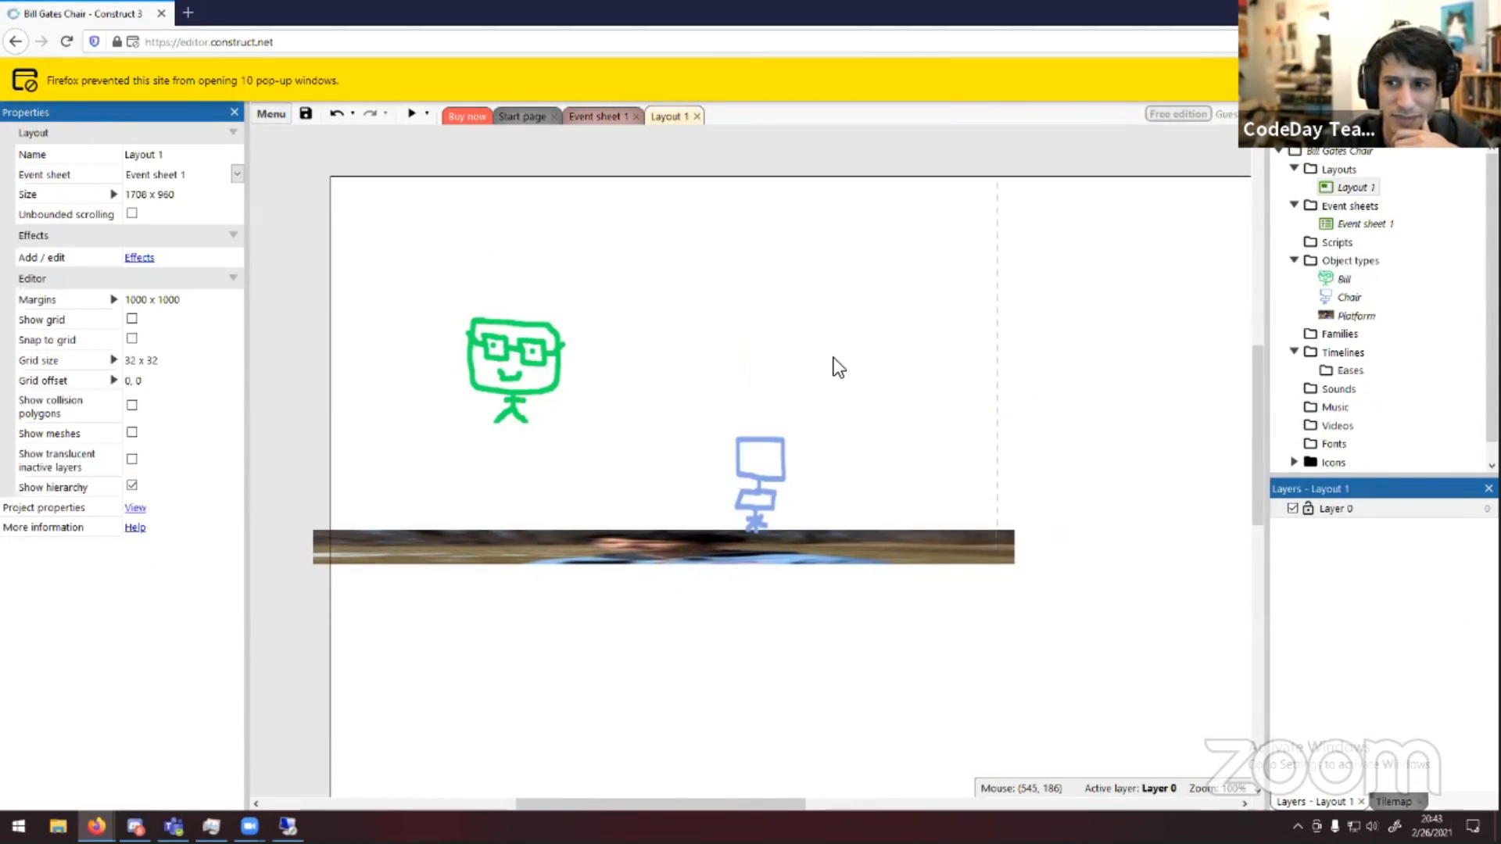
pyautogui.moveTo(834, 365); pyautogui.dragTo(882, 408, button='middle')
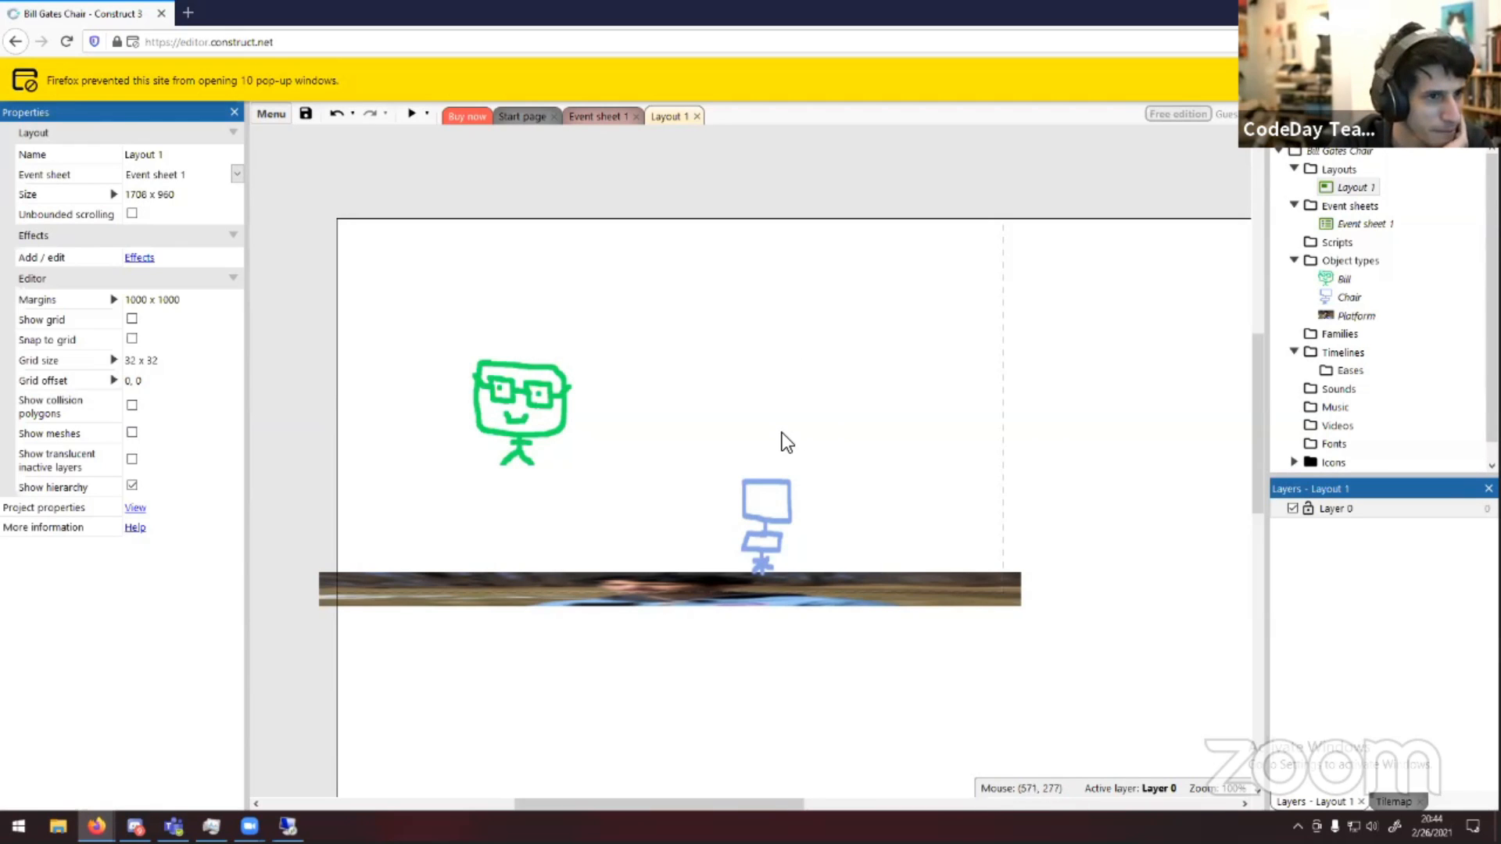
pyautogui.click(763, 503)
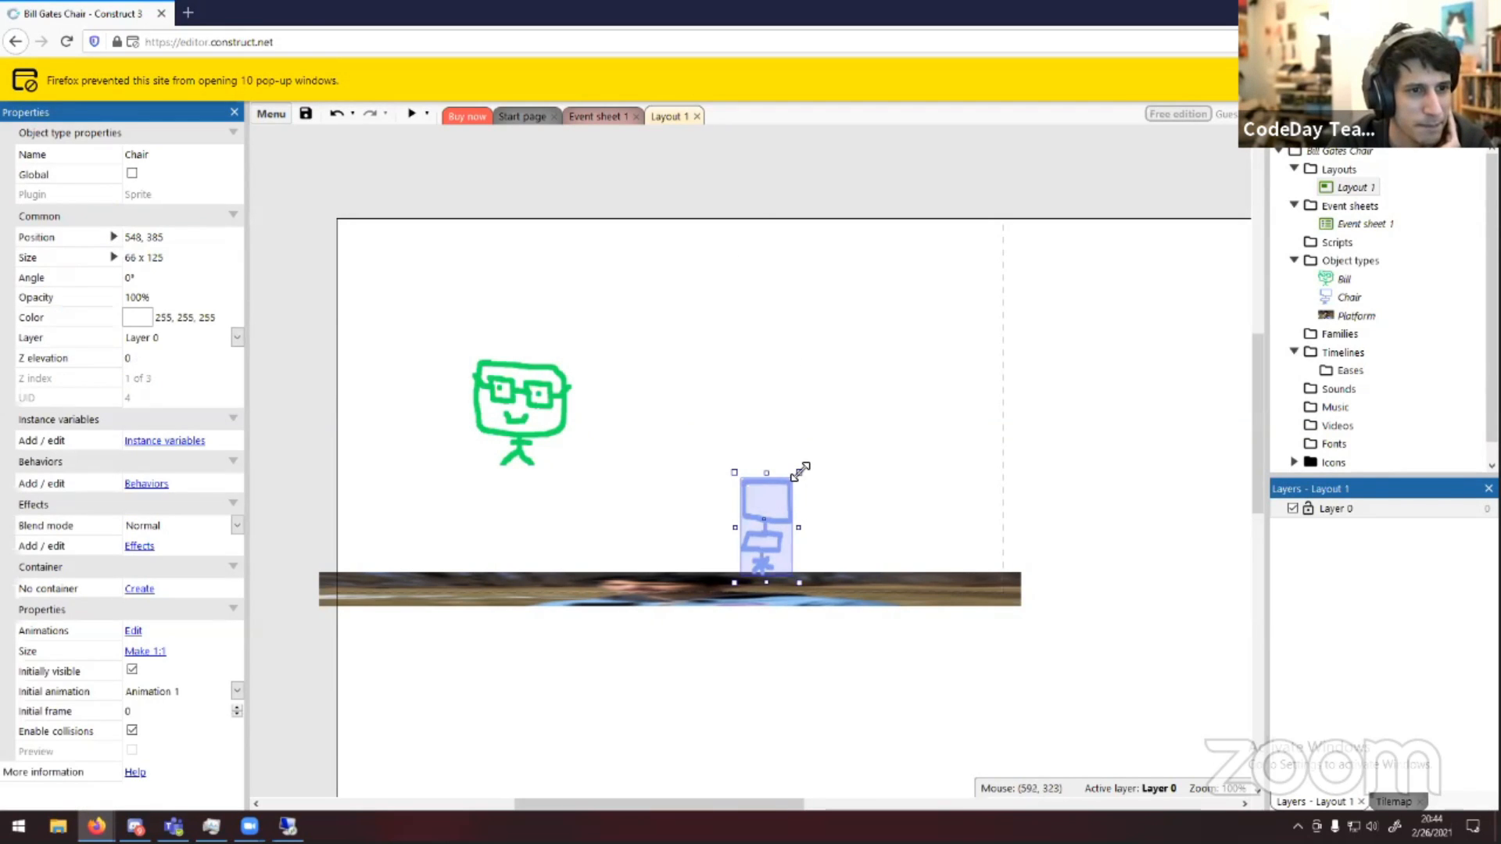
pyautogui.moveTo(789, 471); pyautogui.dragTo(785, 504)
pyautogui.click(833, 466)
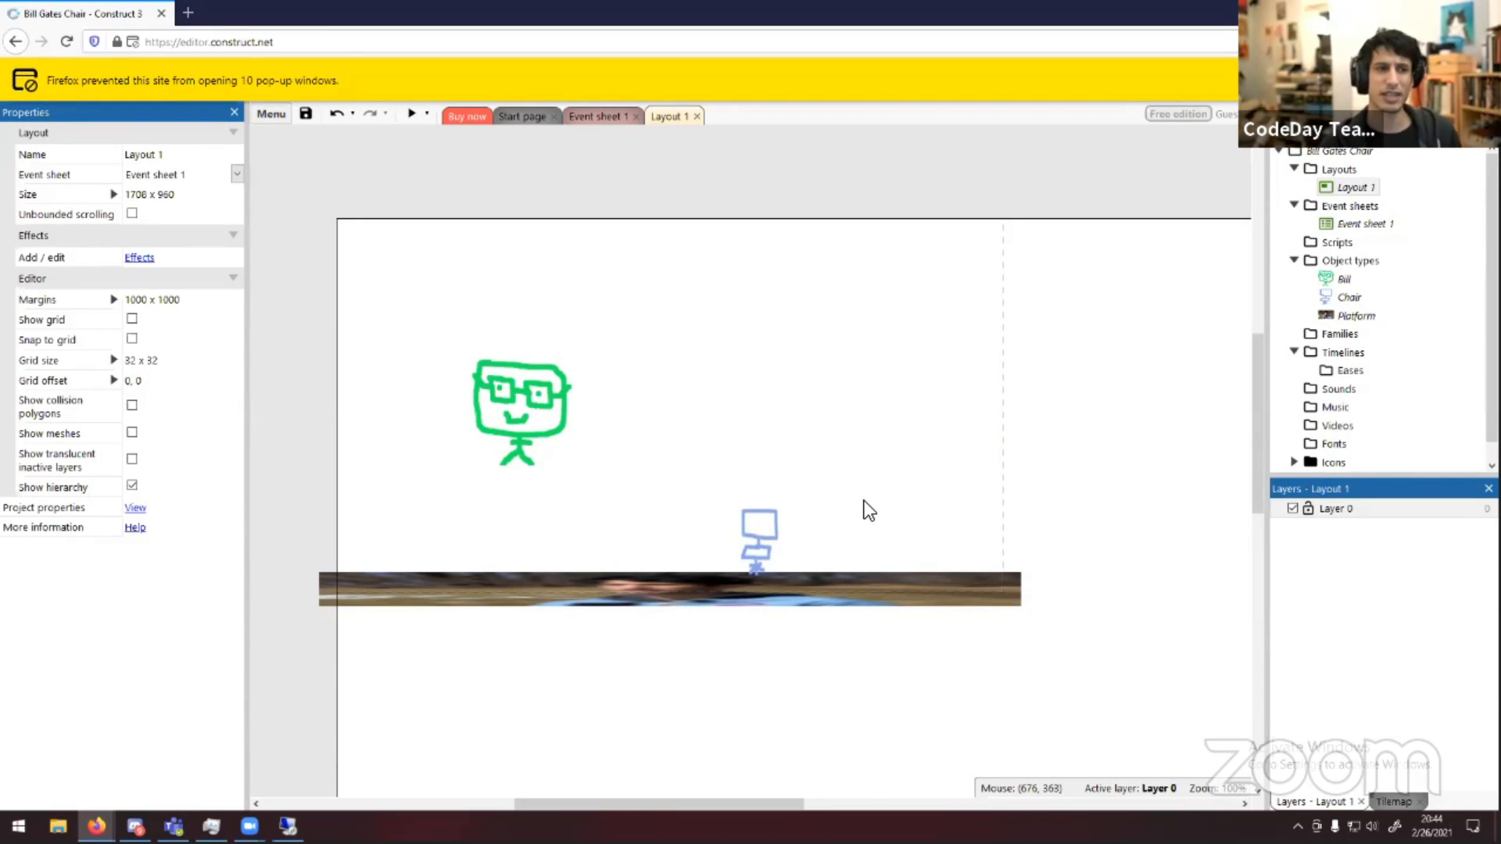
# Preview the game and test moving and jumping Bill over the chair, then close the preview
pyautogui.click(412, 114)
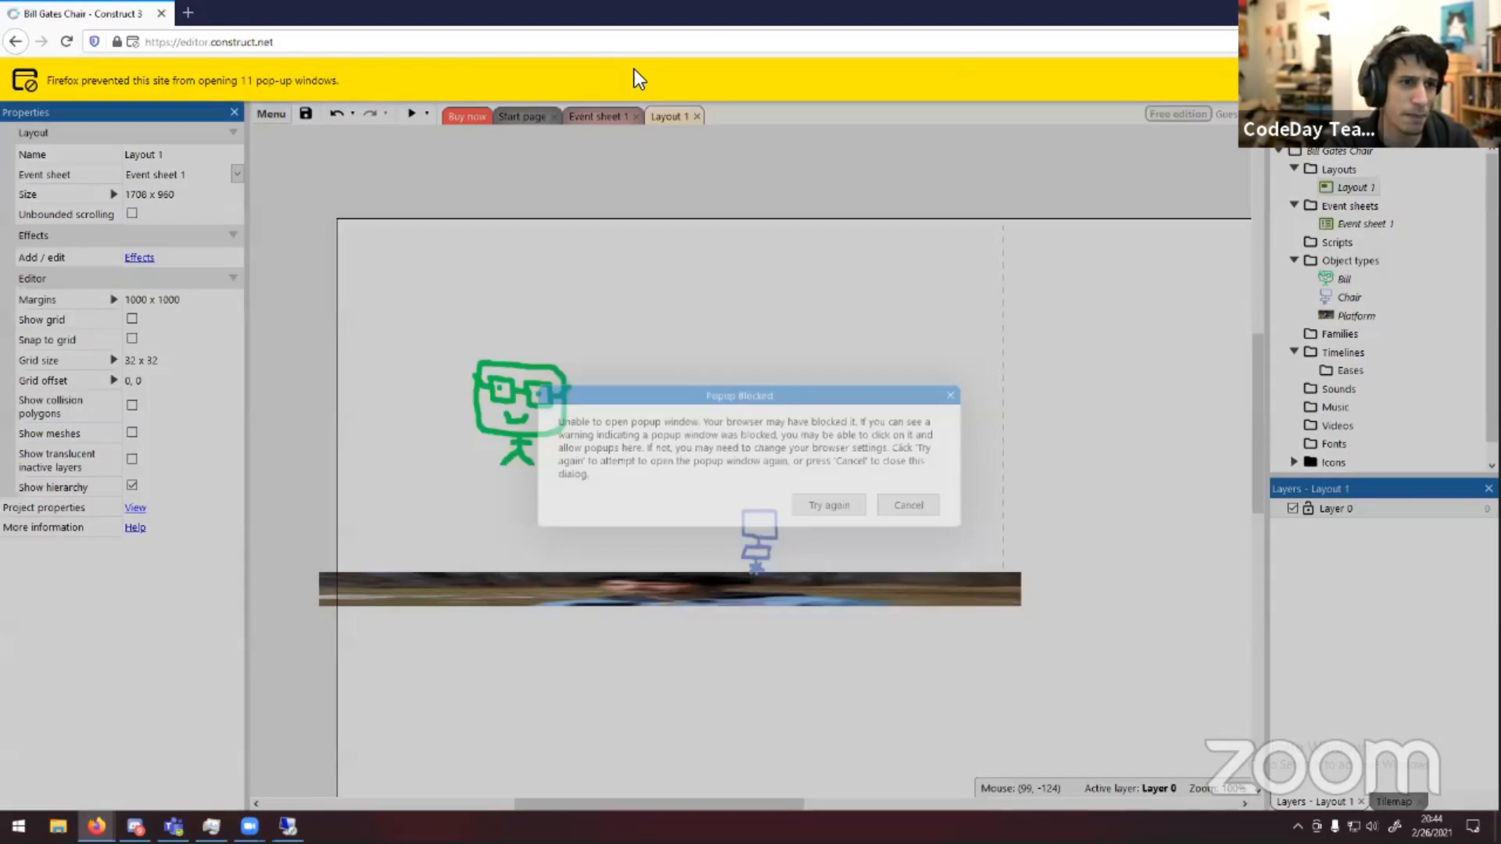
pyautogui.click(835, 505)
pyautogui.press('Up')
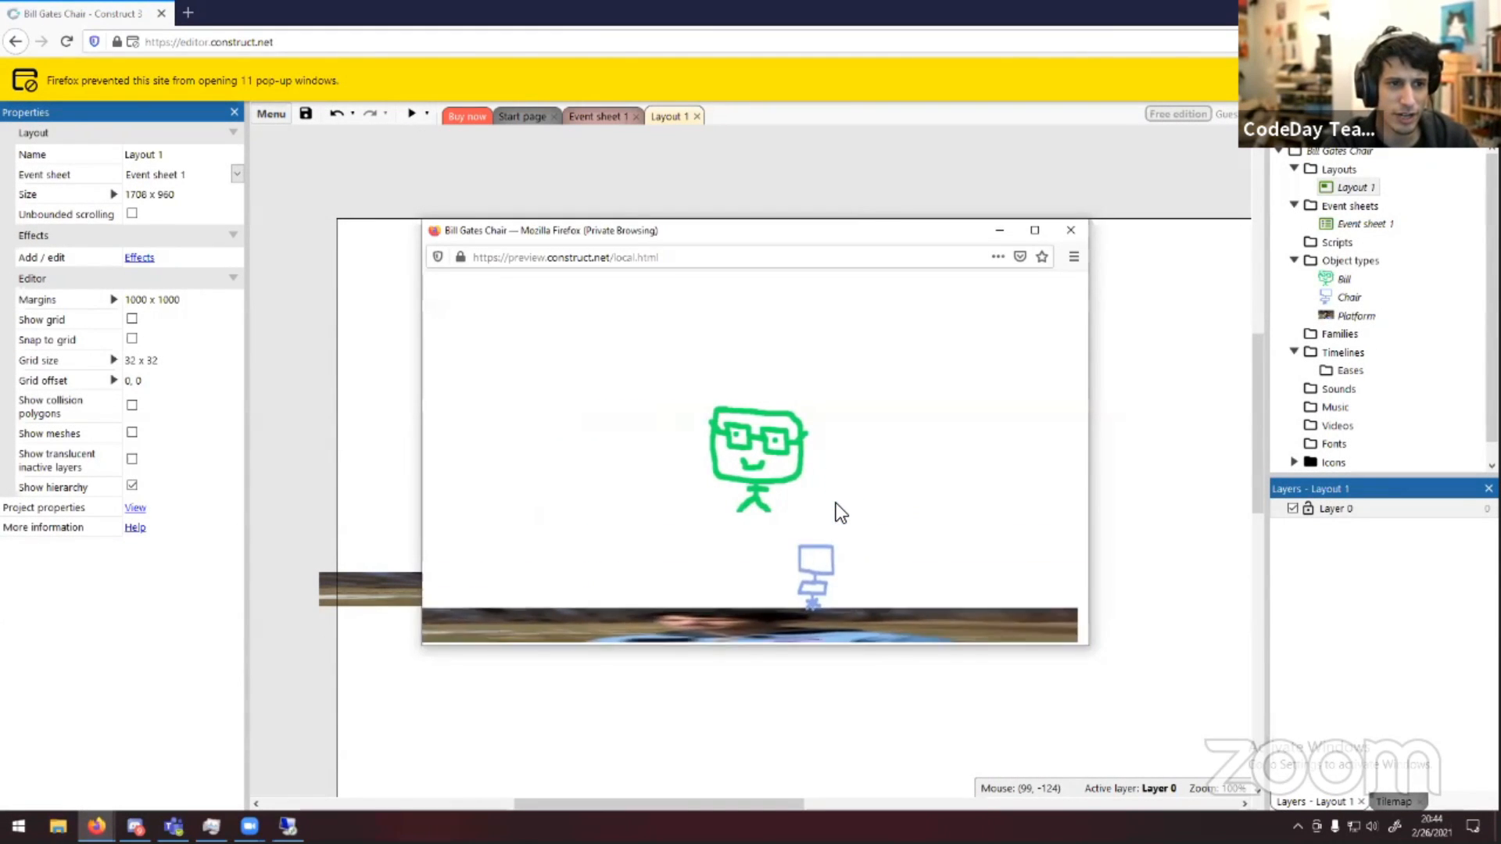
pyautogui.press('Up')
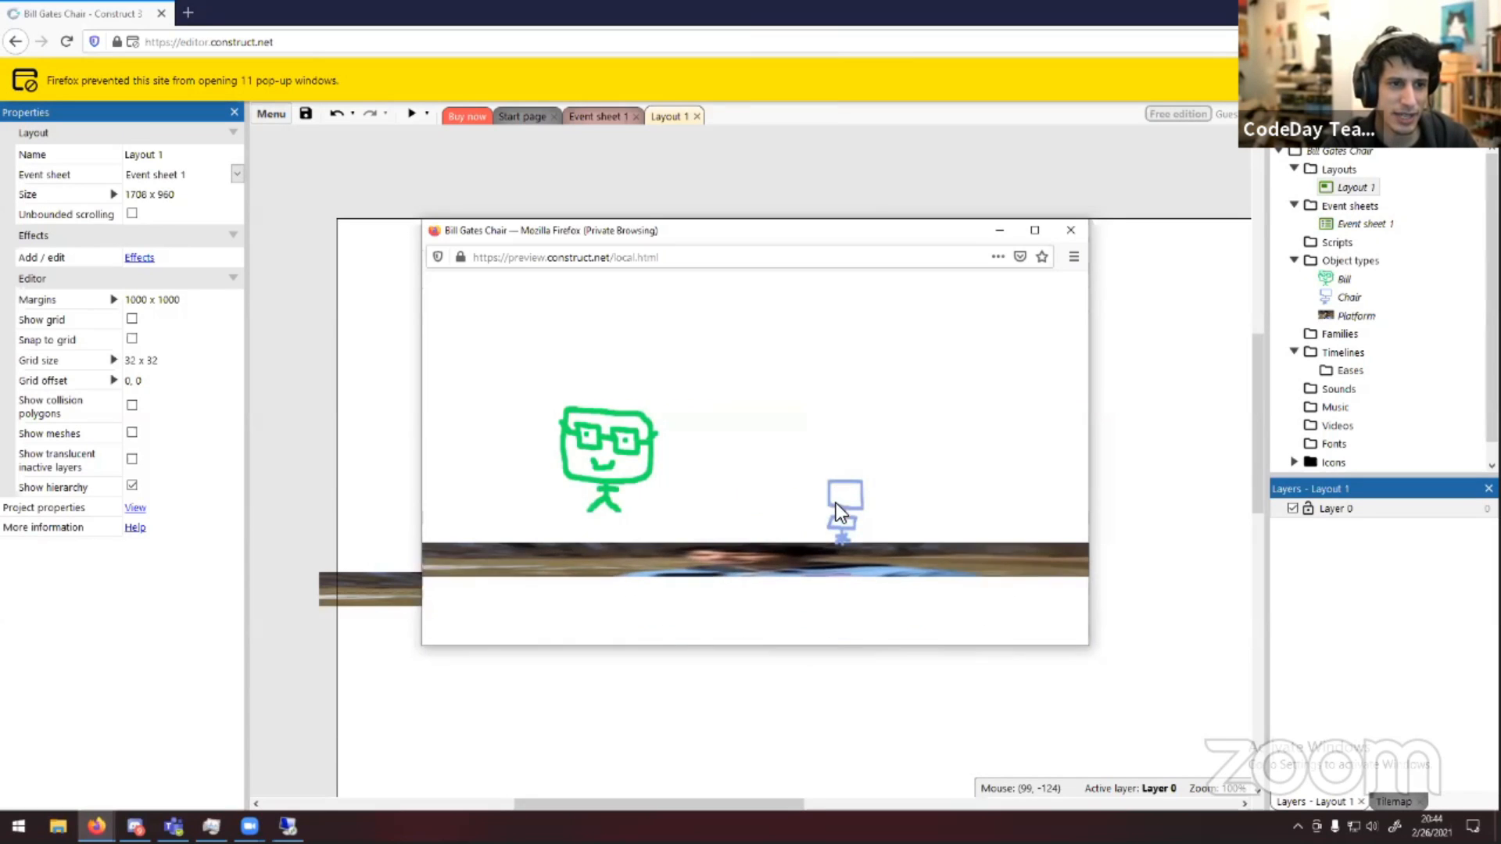
pyautogui.press('Right')
pyautogui.press('Up')
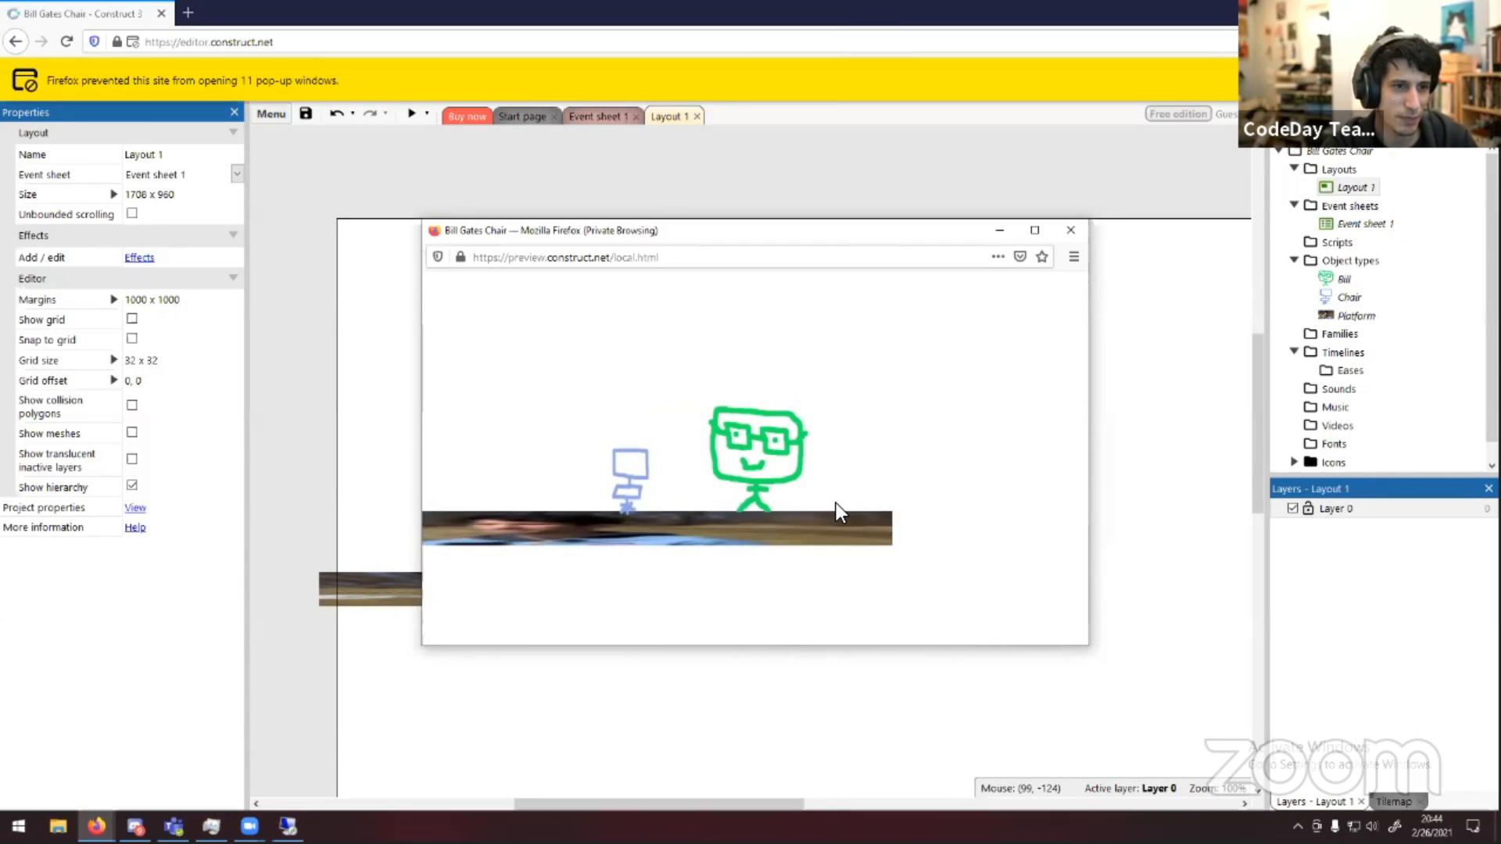
pyautogui.press('Left')
pyautogui.press('Up')
pyautogui.press('Right')
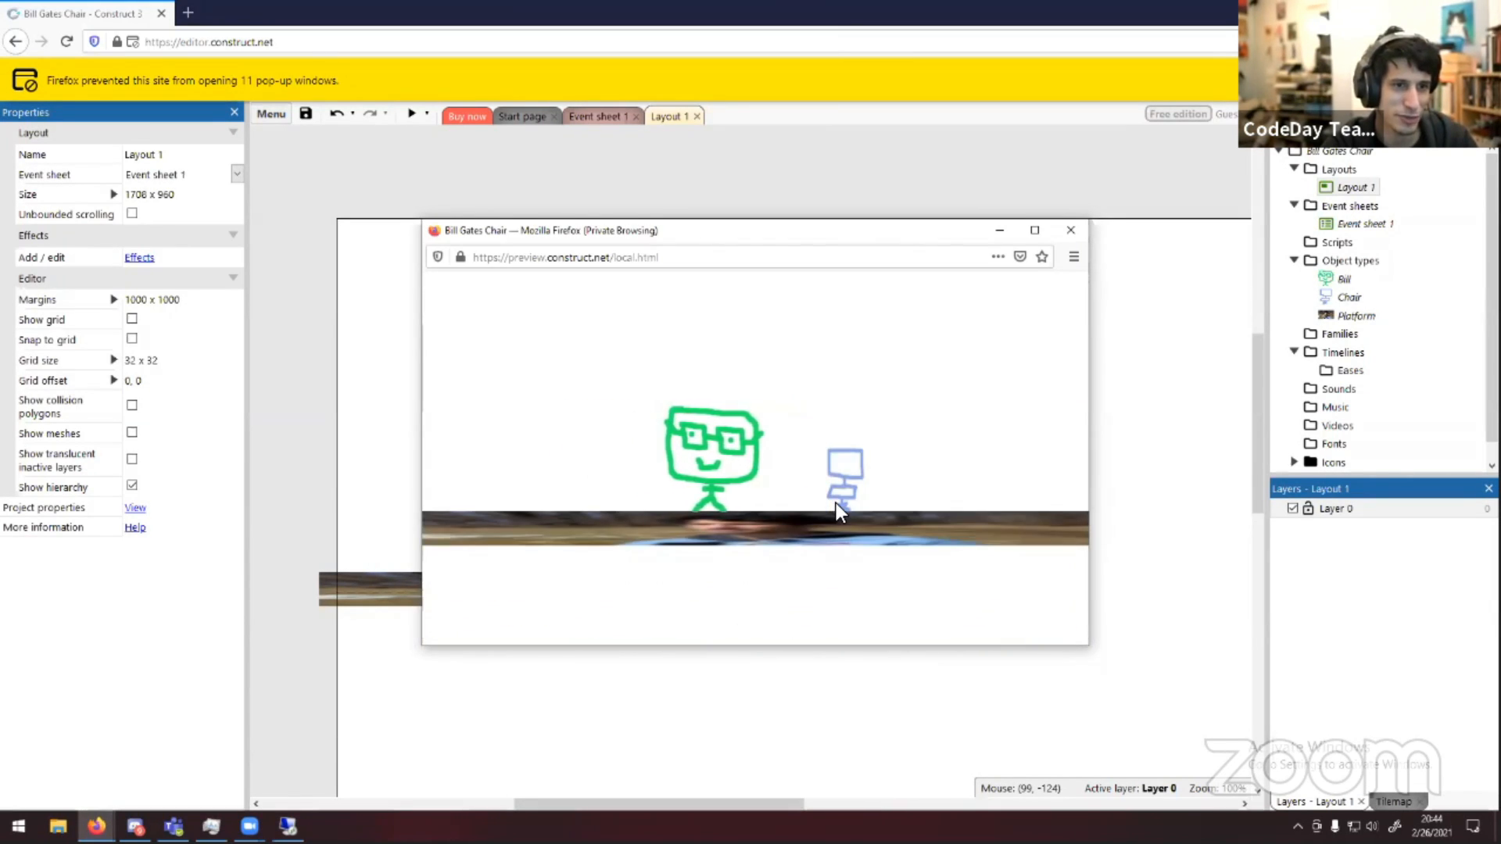
pyautogui.press('Up')
pyautogui.press('Left')
pyautogui.press('Right')
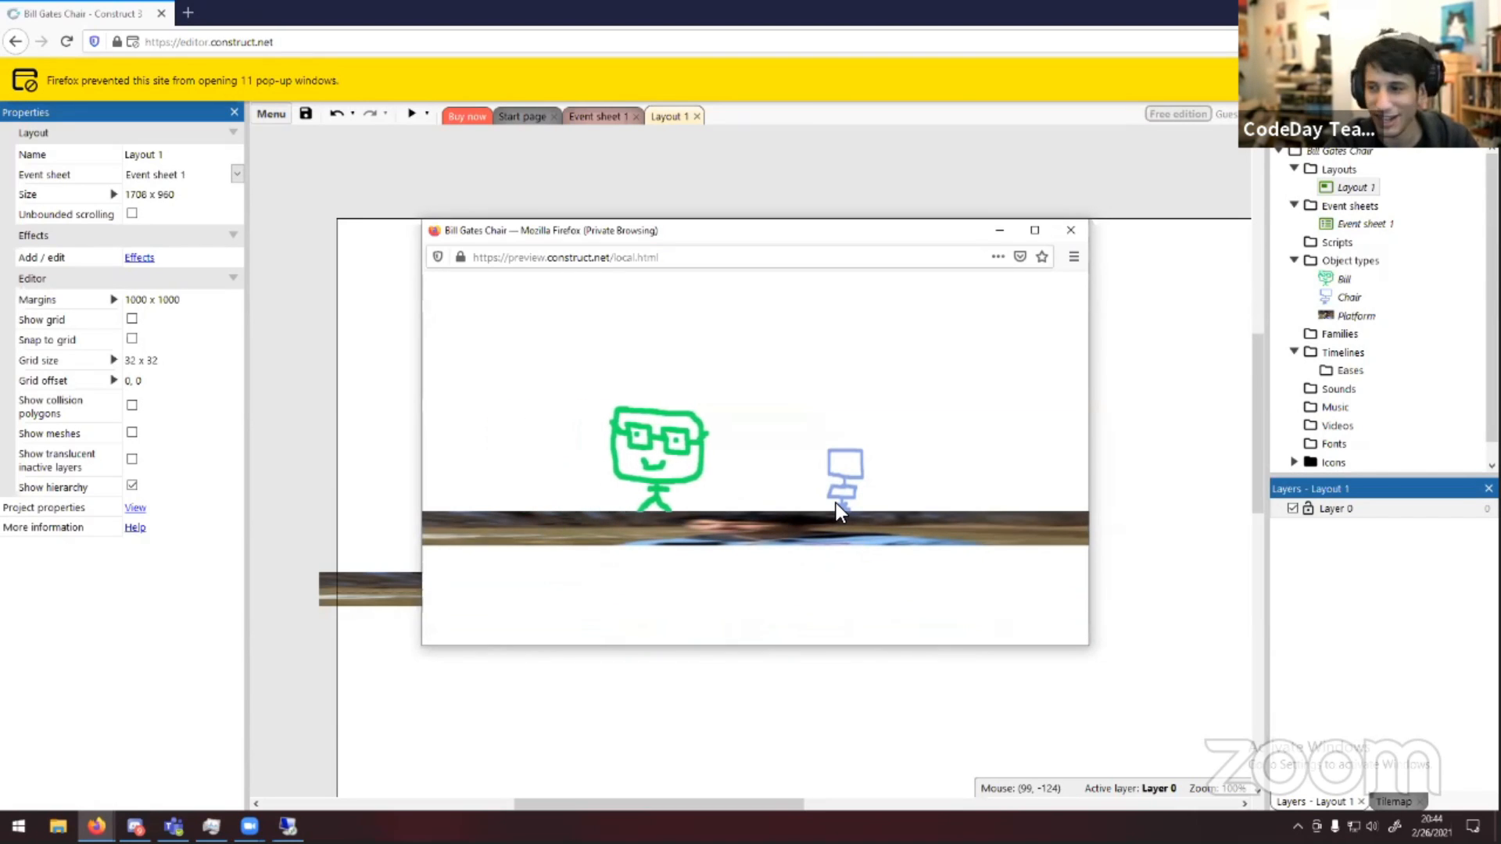
pyautogui.click(1070, 229)
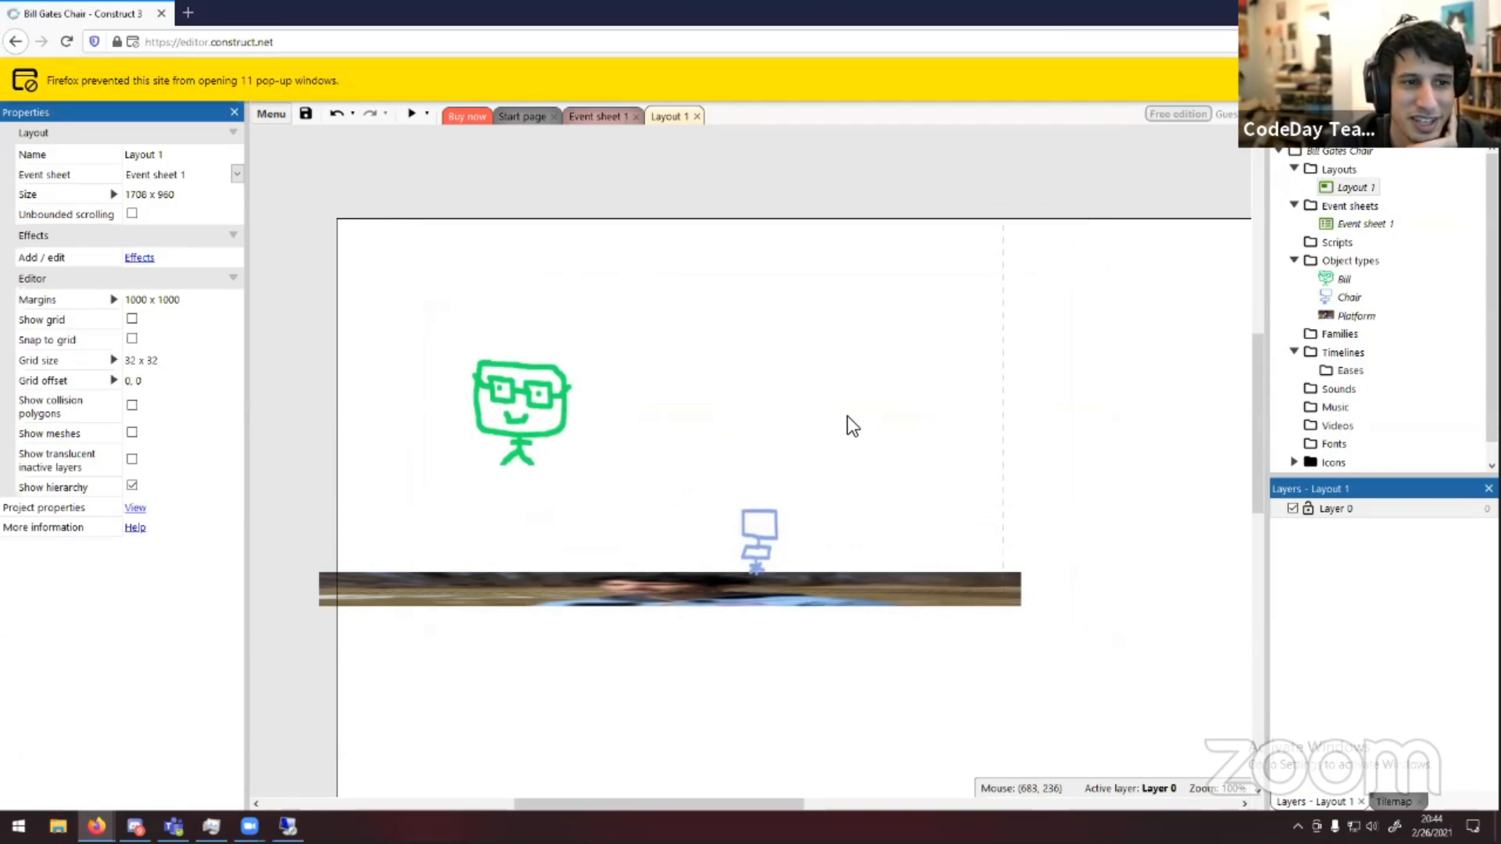
# Add two more Platform instances to the layout, one to the right of the chair and one higher up
pyautogui.click(758, 530)
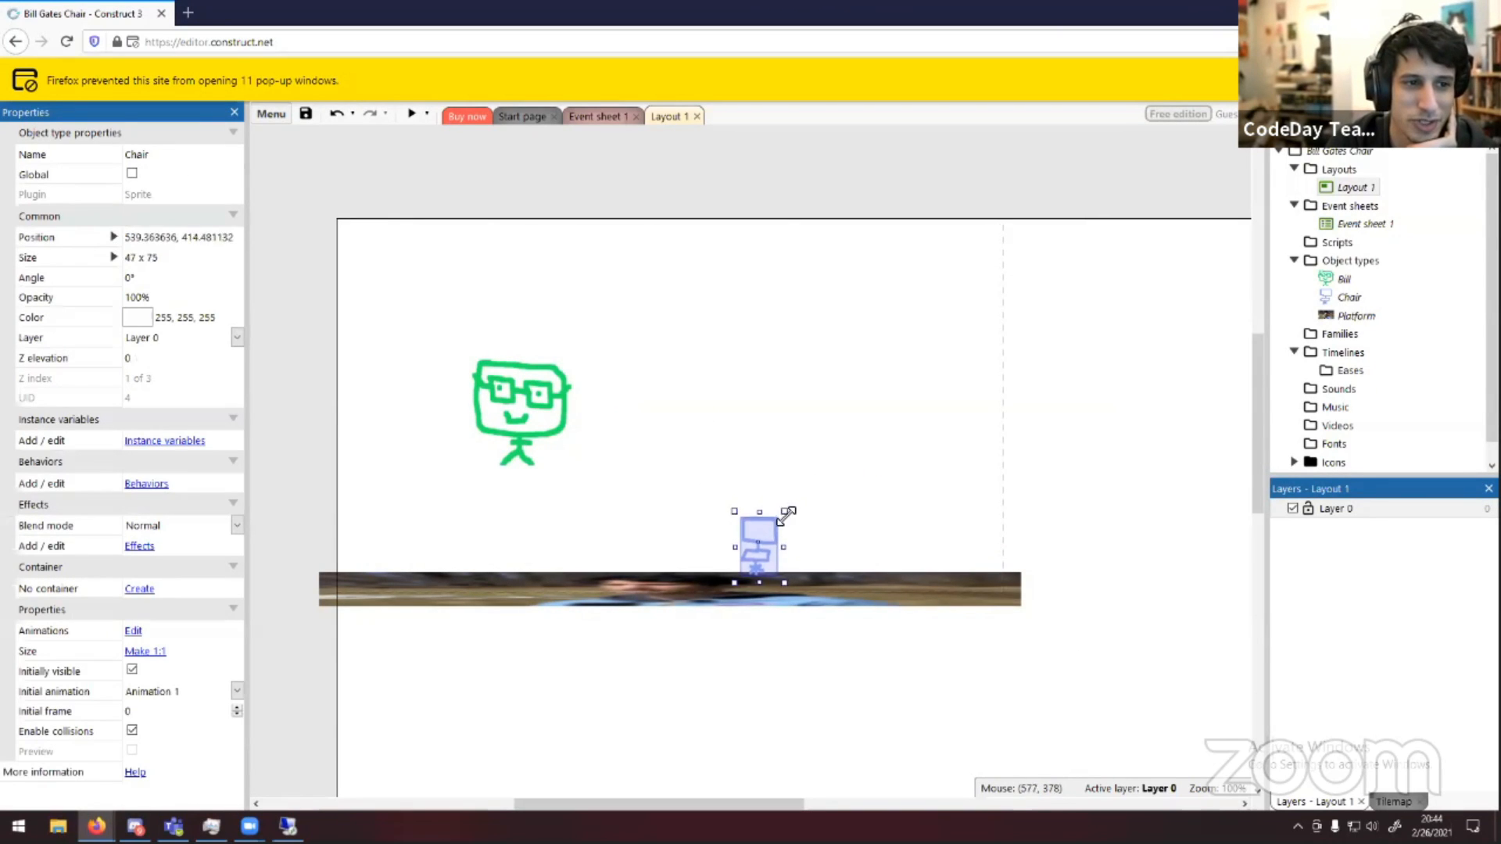
pyautogui.click(859, 538)
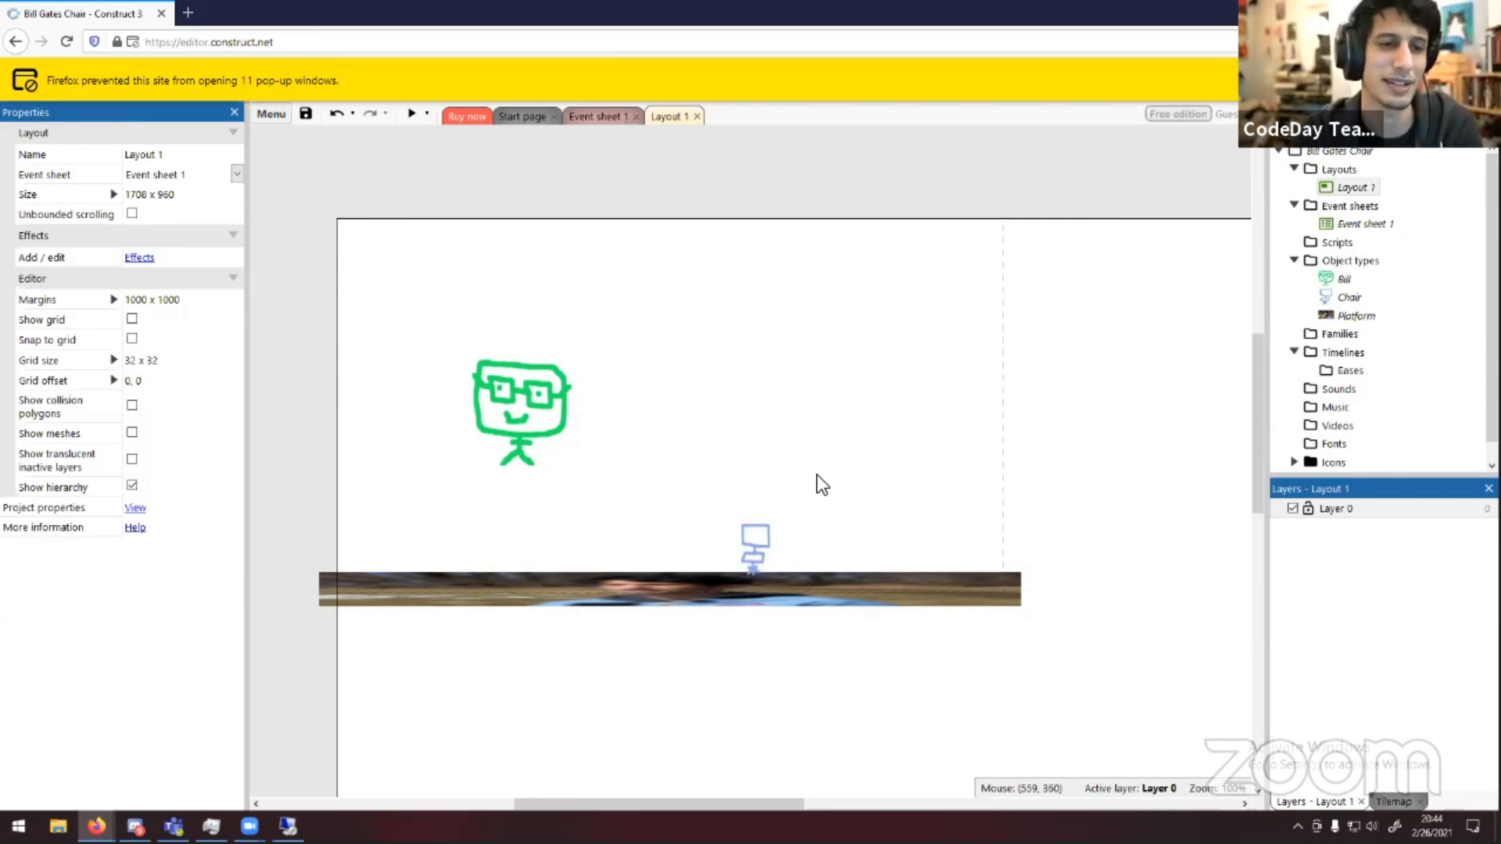
pyautogui.moveTo(813, 482)
pyautogui.mouseDown(button='middle')
pyautogui.moveTo(764, 439)
pyautogui.moveTo(672, 445)
pyautogui.moveTo(750, 452)
pyautogui.moveTo(814, 489)
pyautogui.mouseUp(button='middle')
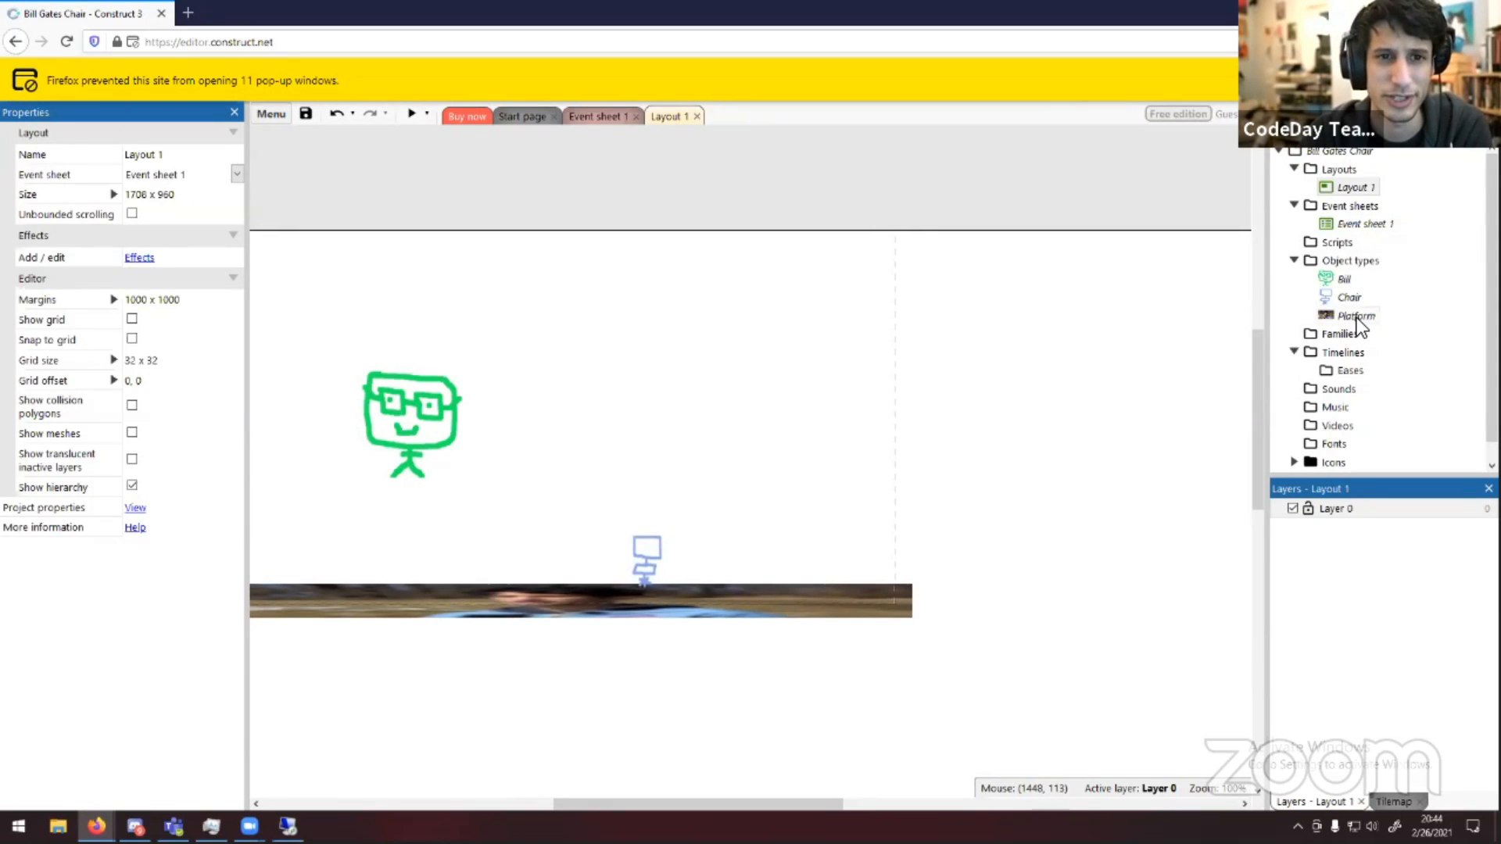
pyautogui.moveTo(1357, 318); pyautogui.dragTo(1024, 512)
pyautogui.click(1029, 434)
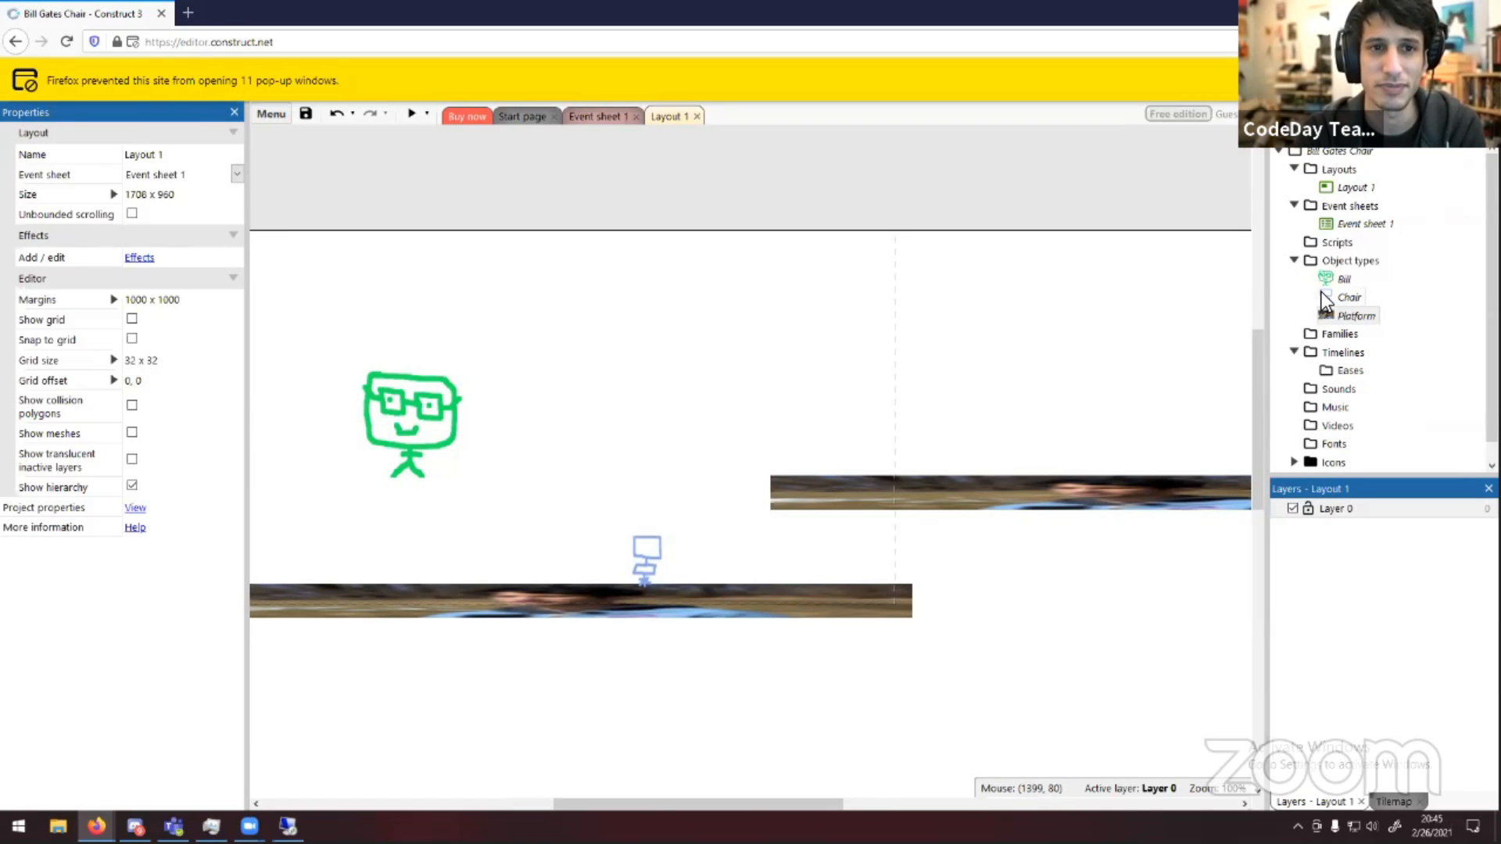
pyautogui.moveTo(957, 516); pyautogui.dragTo(935, 528)
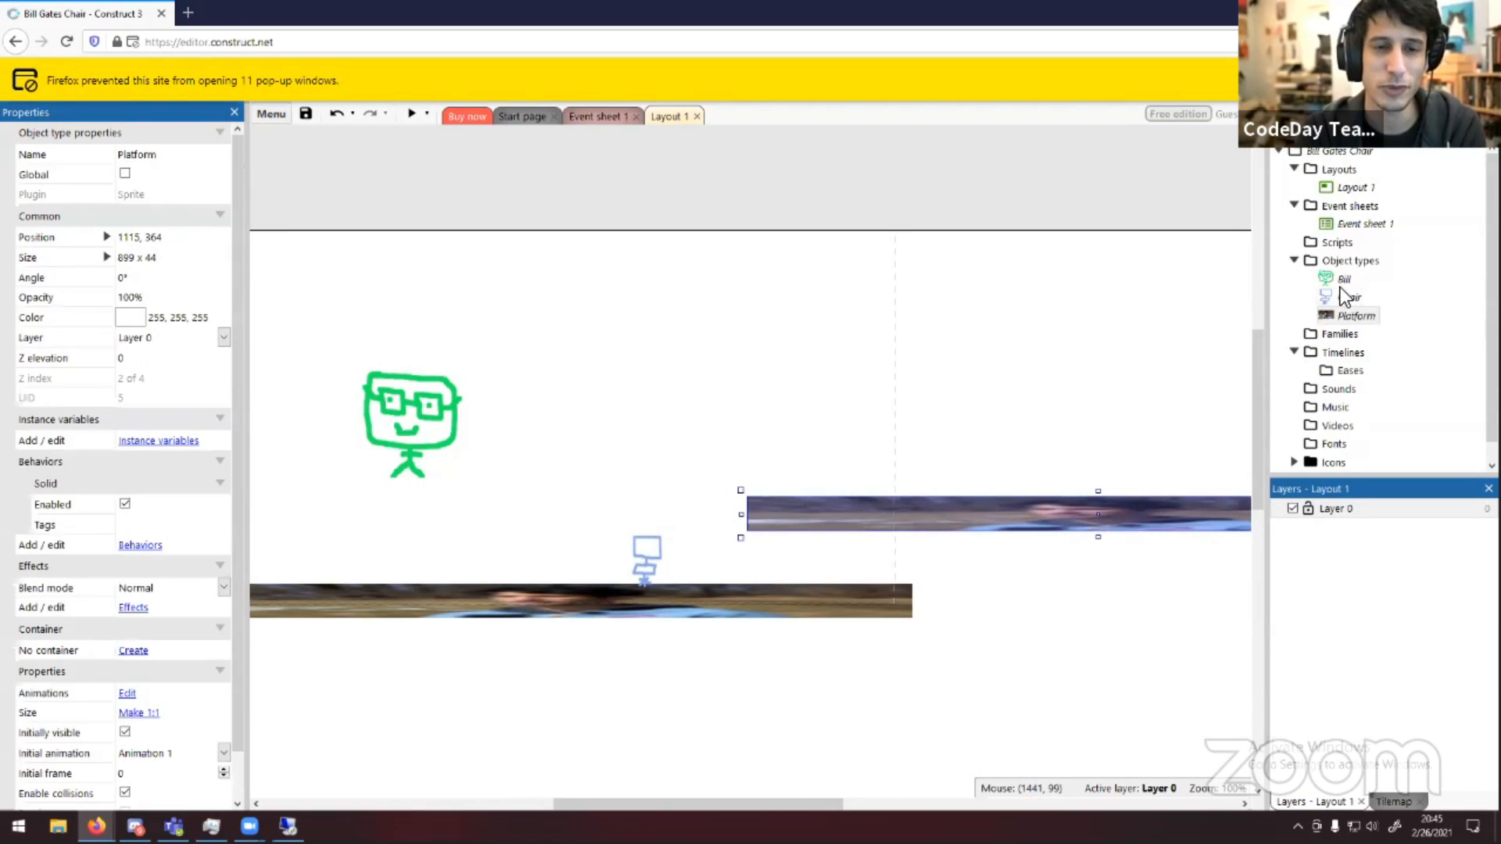
pyautogui.moveTo(1349, 320); pyautogui.dragTo(759, 305)
pyautogui.moveTo(885, 325); pyautogui.dragTo(919, 290)
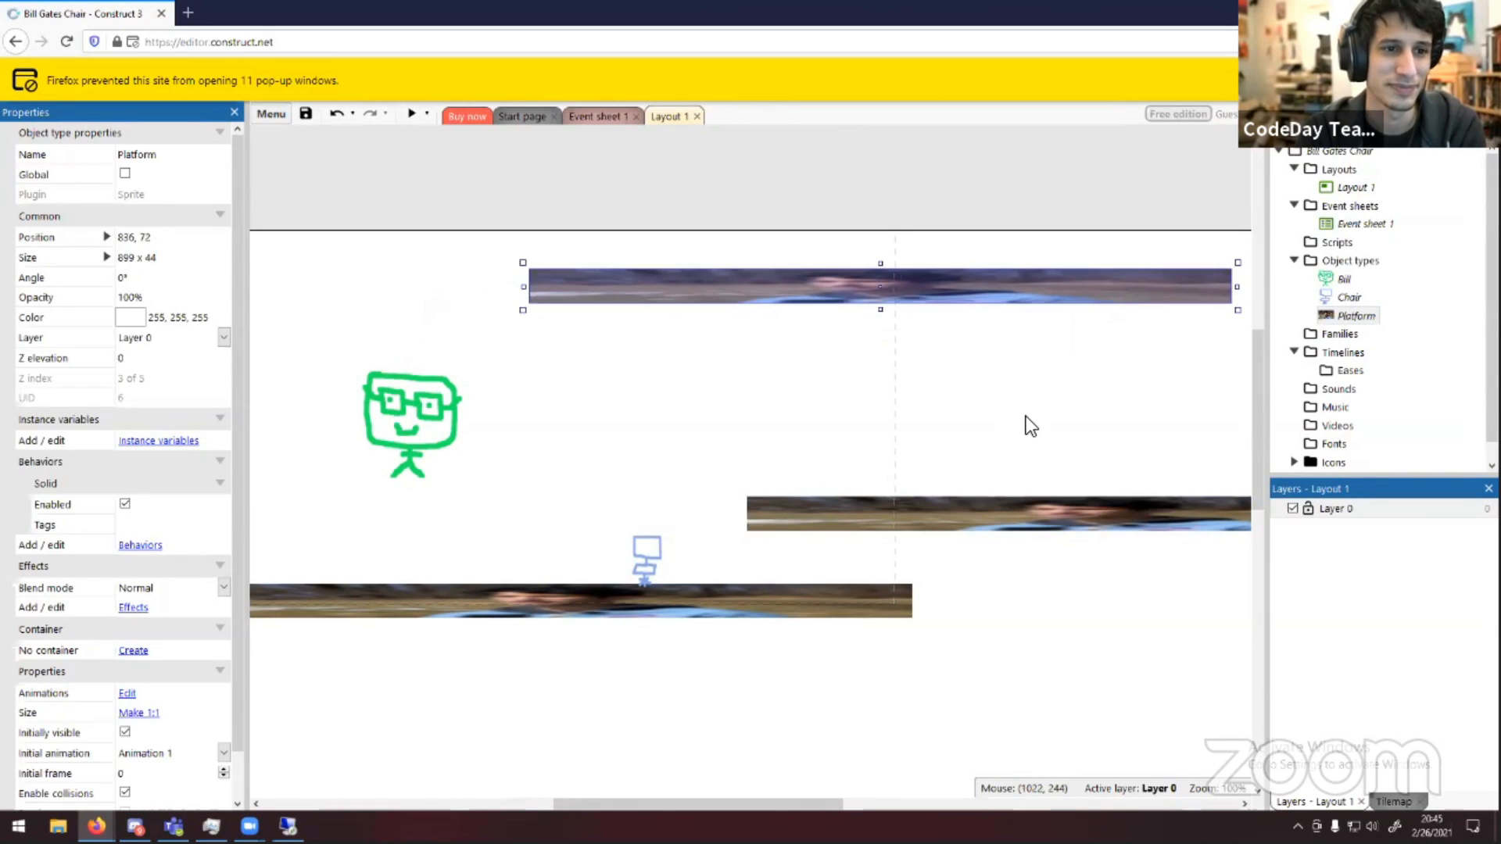
# Rearrange the platforms lower in the layout and shorten one platform to a small ledge
pyautogui.moveTo(1026, 417); pyautogui.dragTo(486, 328, button='middle')
pyautogui.moveTo(655, 219); pyautogui.dragTo(762, 625)
pyautogui.moveTo(557, 561); pyautogui.dragTo(925, 368, button='middle')
pyautogui.moveTo(884, 236); pyautogui.dragTo(467, 542)
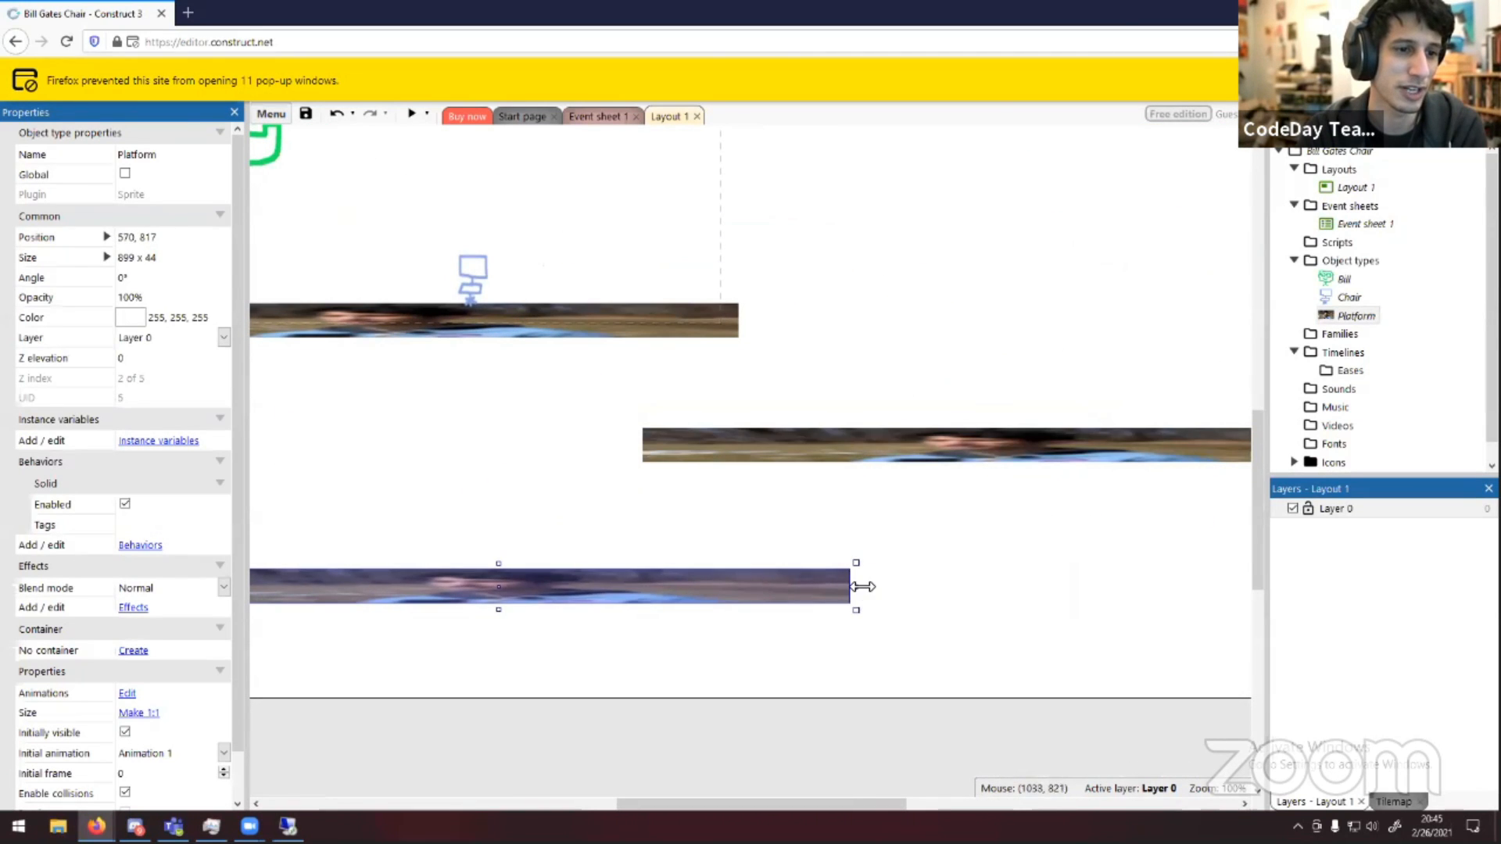
pyautogui.moveTo(858, 588); pyautogui.dragTo(621, 519)
pyautogui.click(884, 561)
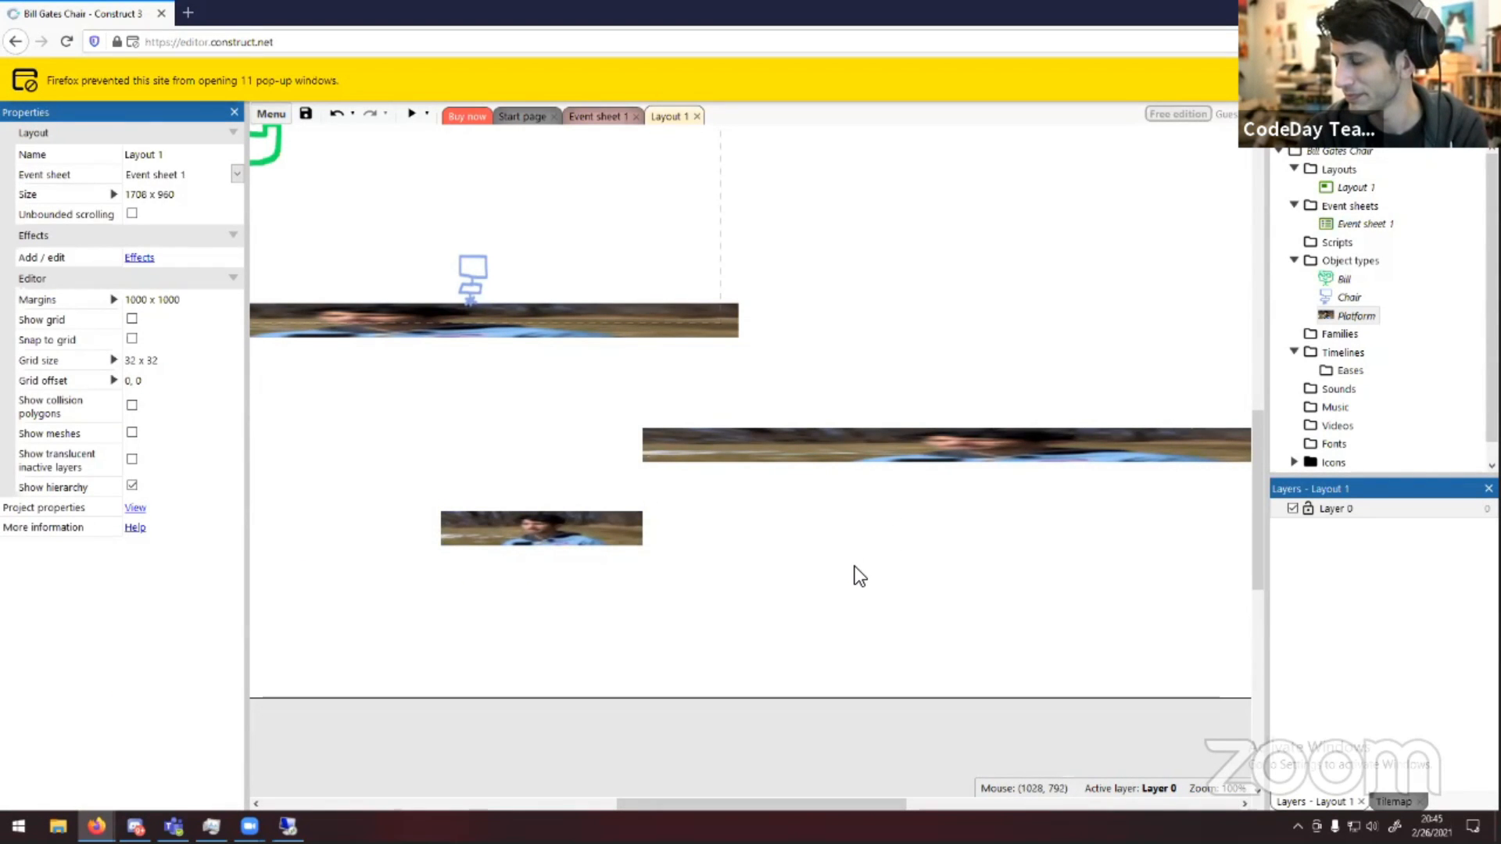
# Preview the game layout in a popup window, then close the preview
pyautogui.moveTo(980, 512); pyautogui.dragTo(1216, 651, button='middle')
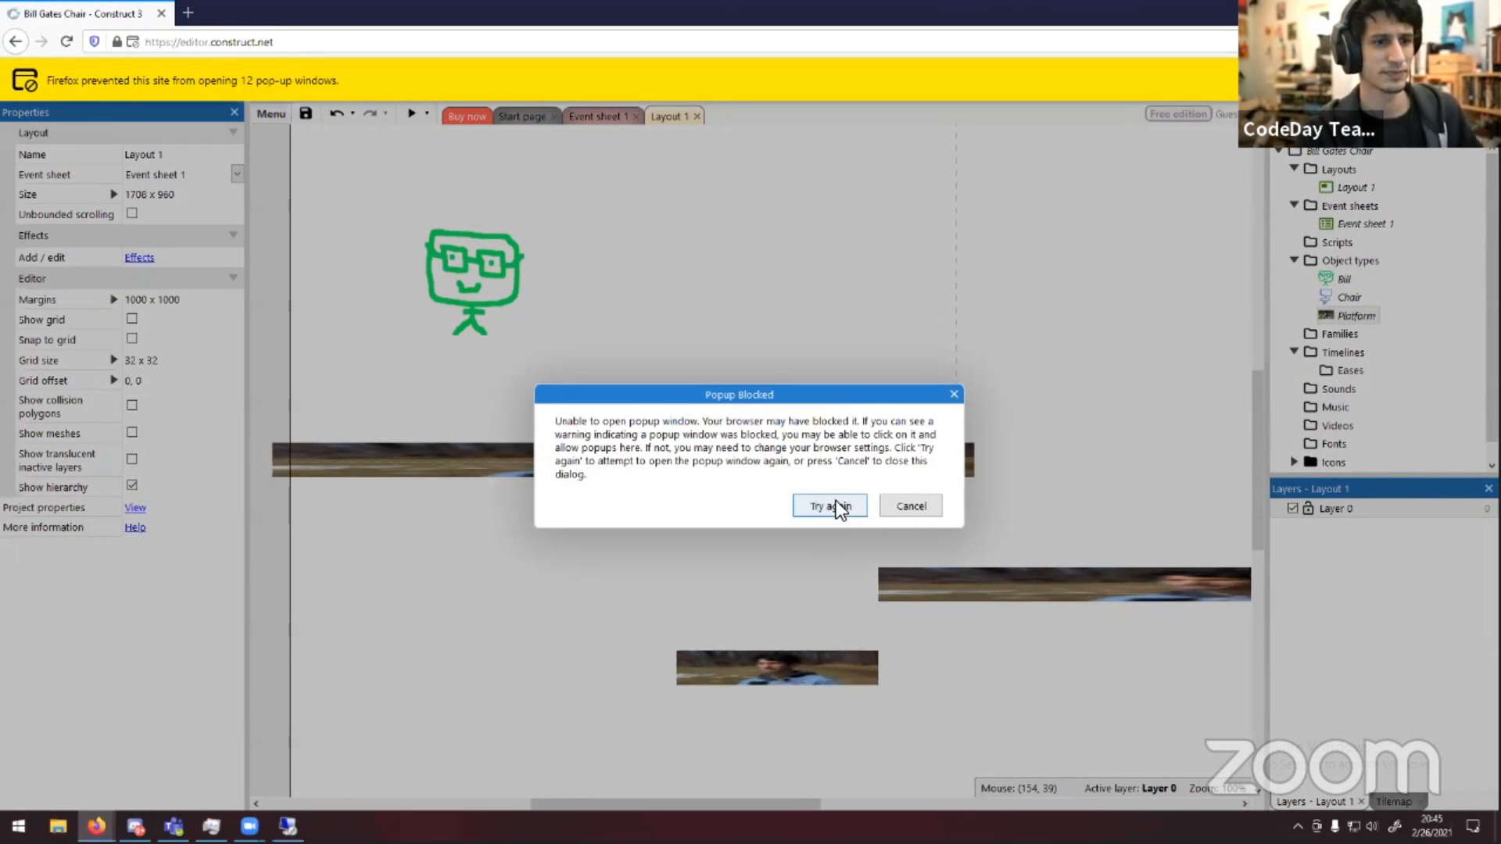
pyautogui.click(834, 506)
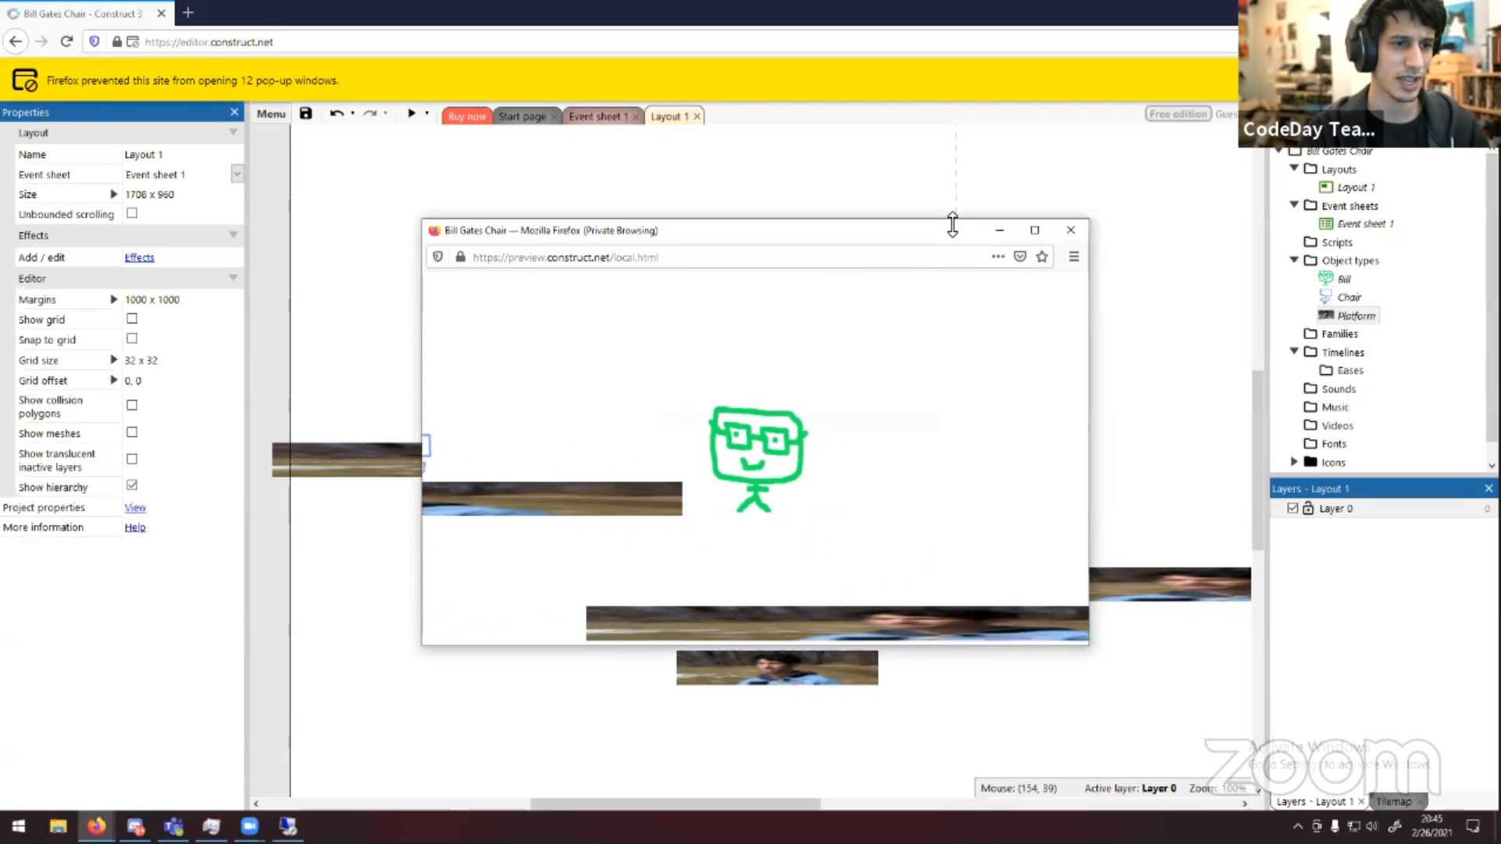
pyautogui.click(1066, 231)
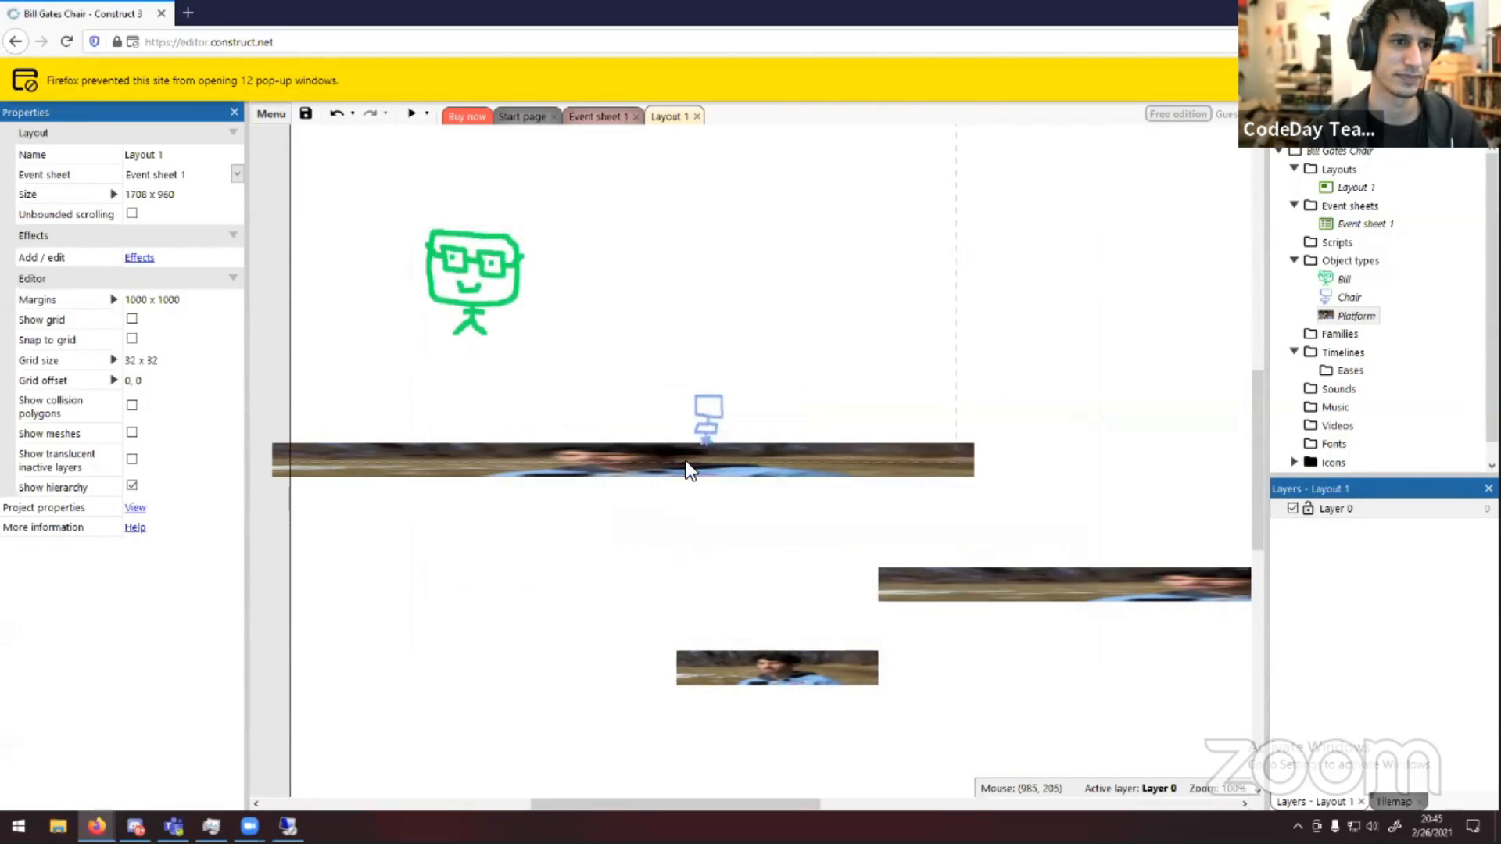
# Move the right platform slightly lower and the small ledge lower and to the left
pyautogui.moveTo(951, 592)
pyautogui.mouseDown()
pyautogui.moveTo(953, 636)
pyautogui.moveTo(953, 620)
pyautogui.mouseUp()
pyautogui.moveTo(811, 675); pyautogui.dragTo(733, 730)
pyautogui.click(1014, 692)
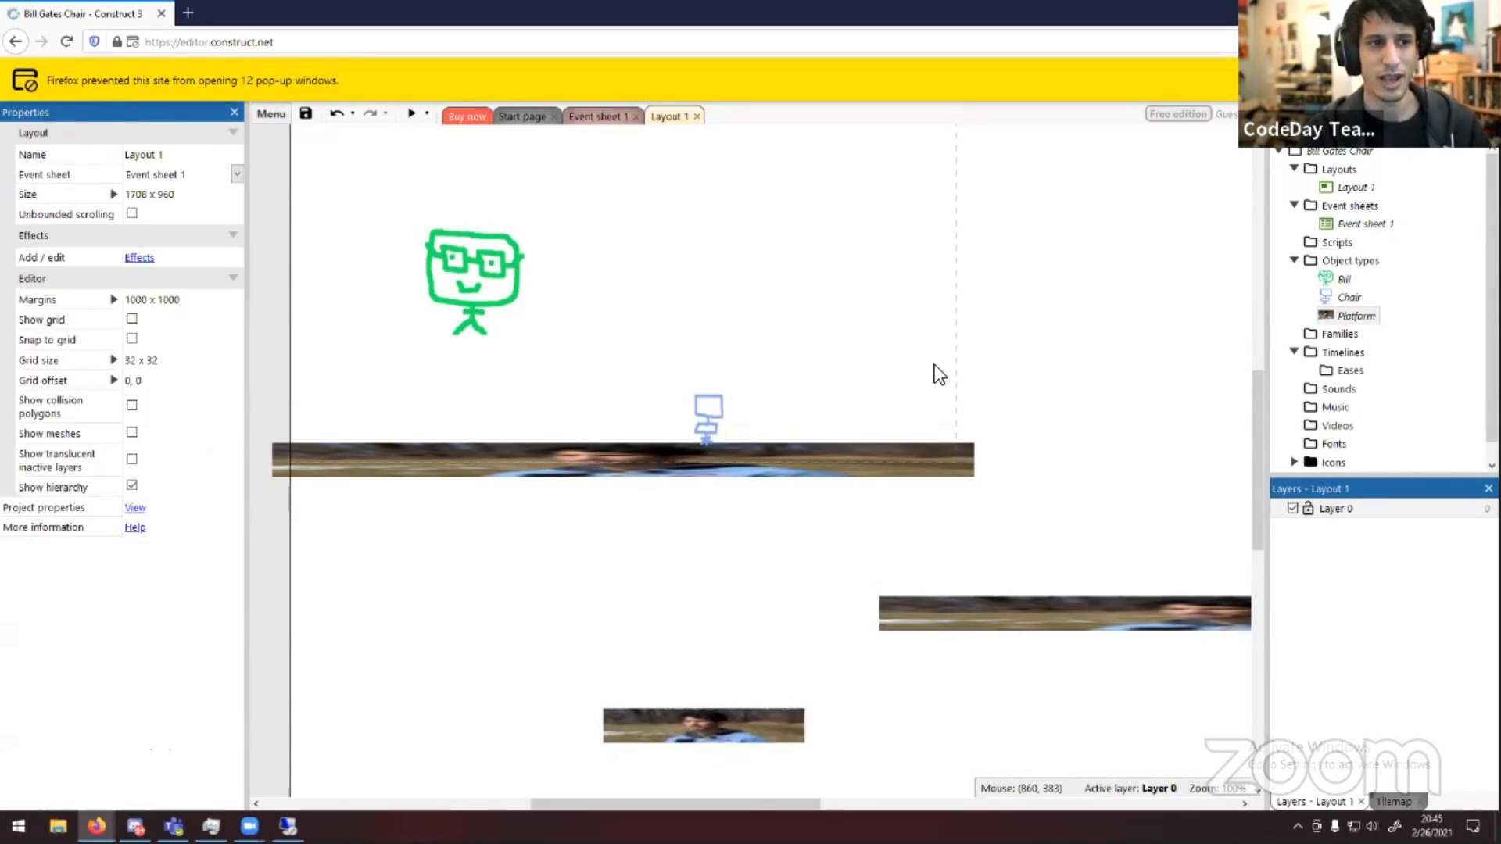
# Shrink the Bill sprite to about 71 x 79 pixels
pyautogui.click(457, 258)
pyautogui.moveTo(522, 225); pyautogui.dragTo(551, 335)
pyautogui.click(550, 284)
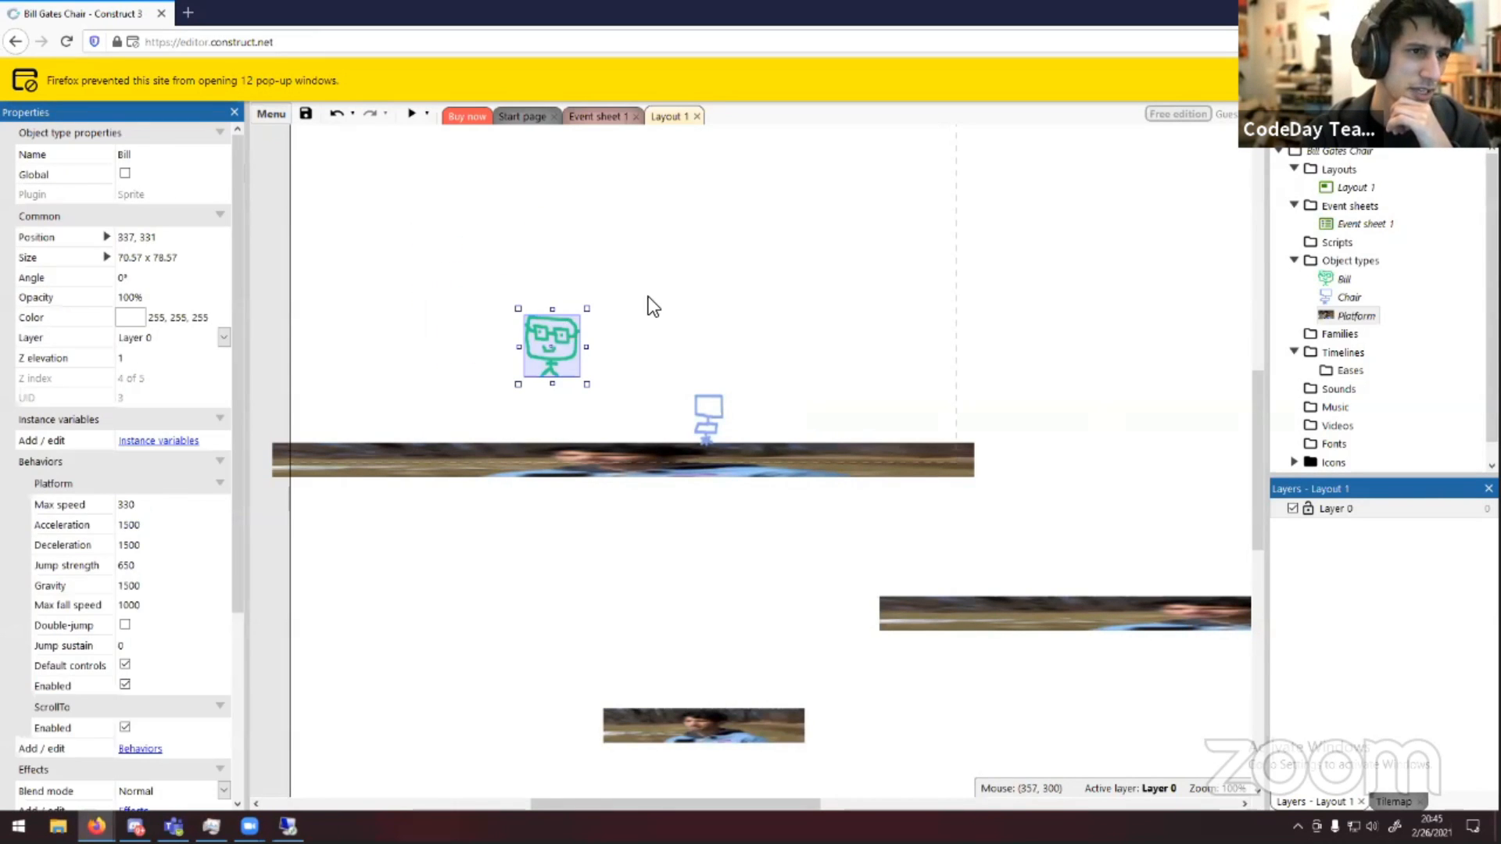
pyautogui.click(649, 296)
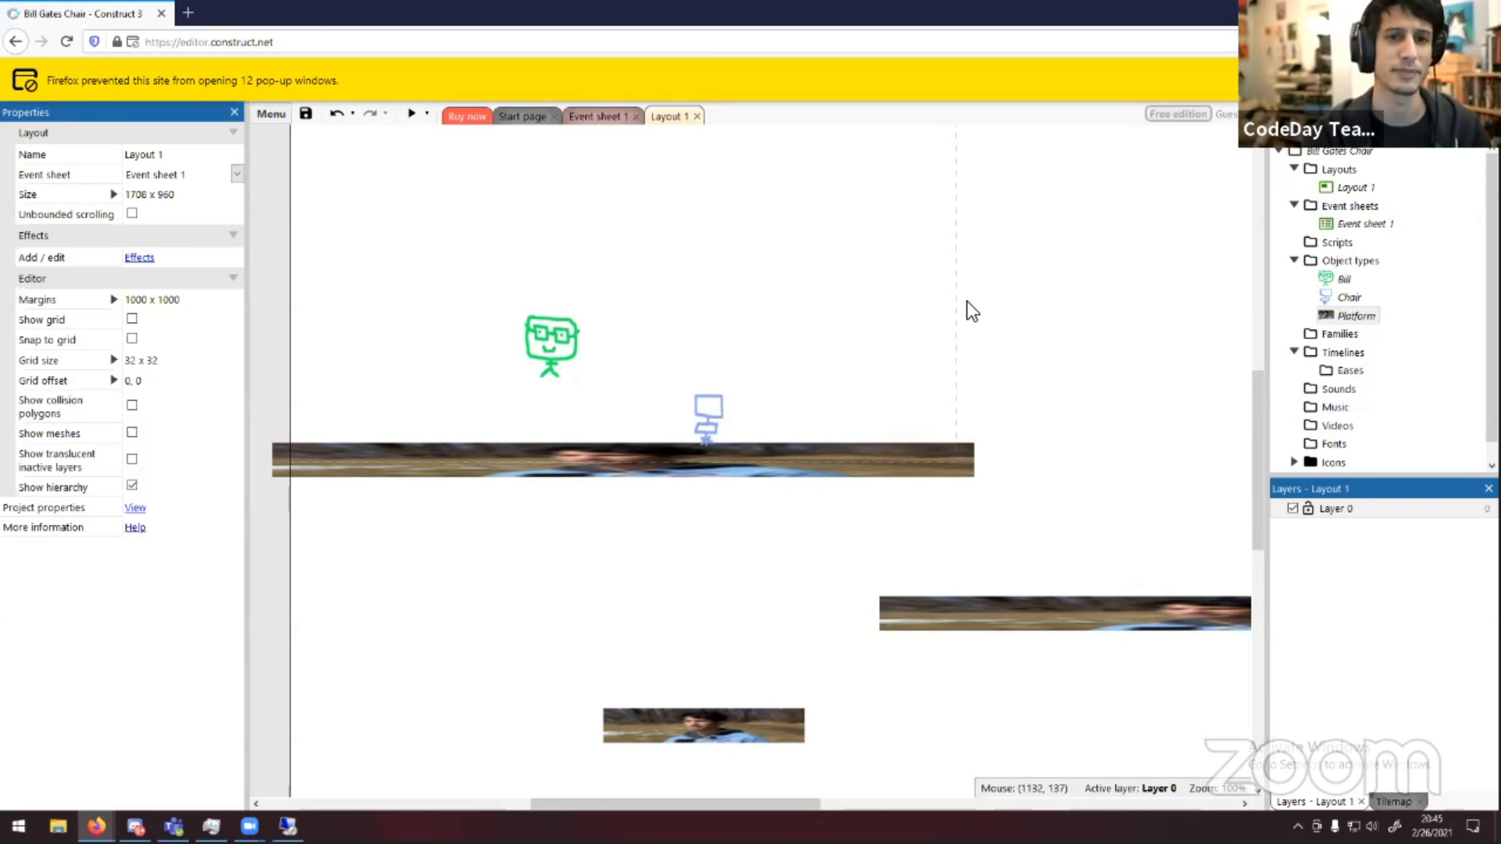
pyautogui.rightClick(1338, 261)
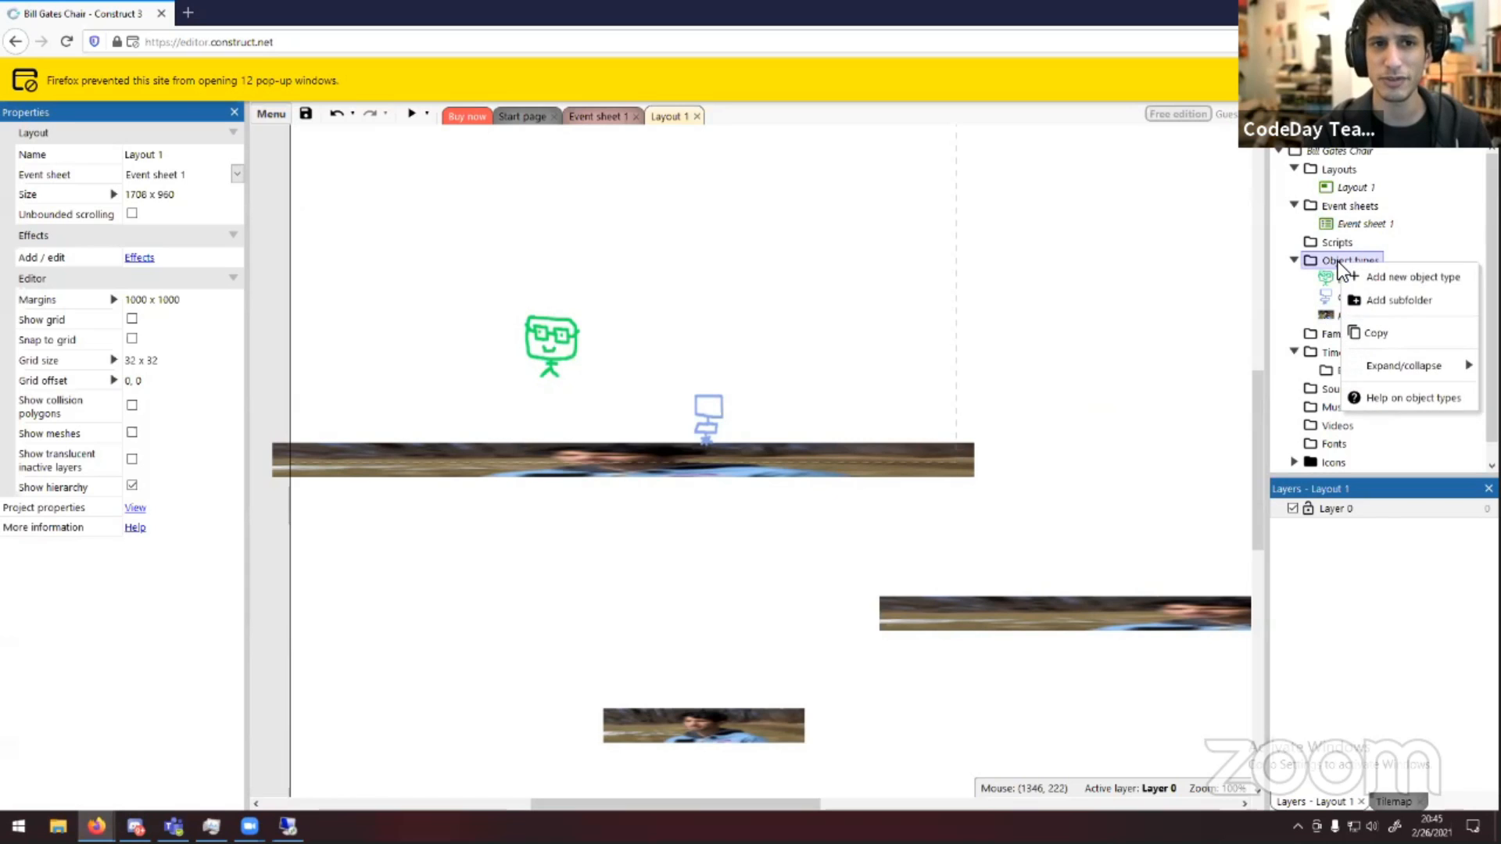
pyautogui.click(1357, 272)
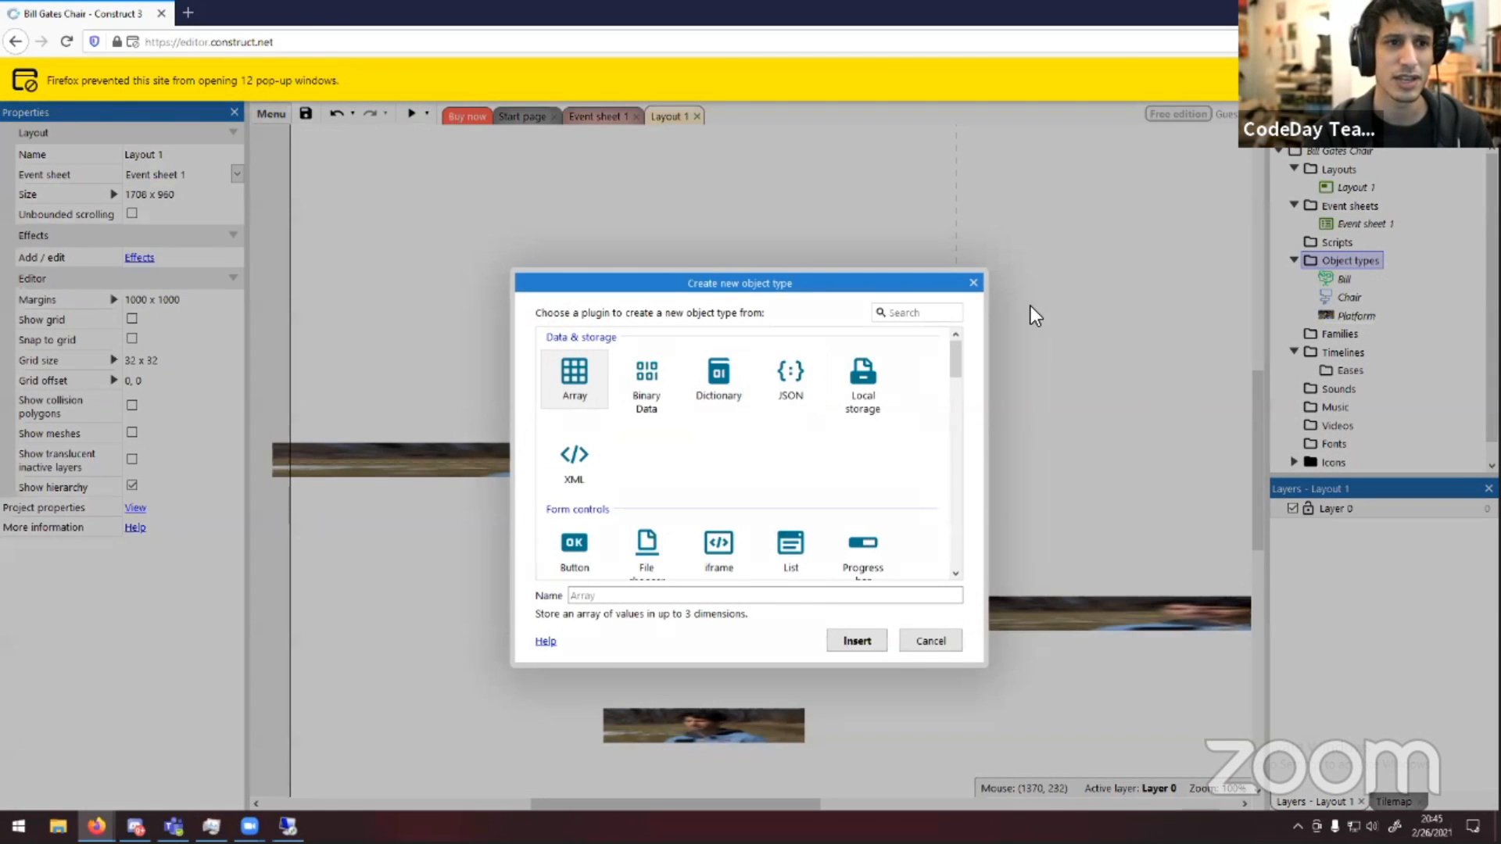
pyautogui.click(969, 288)
# Browse the Keyboard and Touch input plugins in the new object type dialog, then cancel it
pyautogui.rightClick(1343, 259)
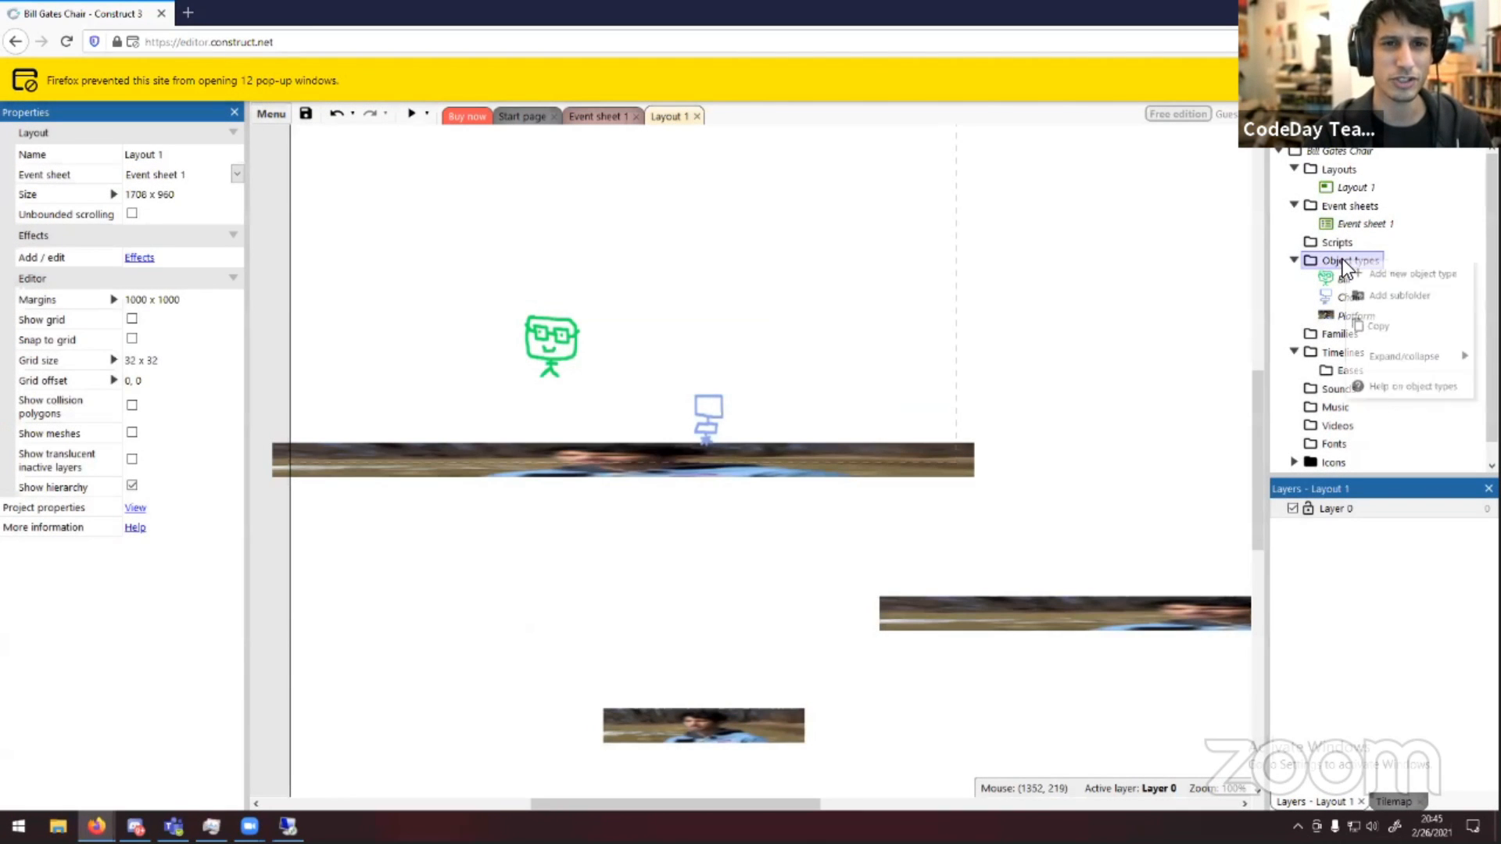
pyautogui.click(1380, 275)
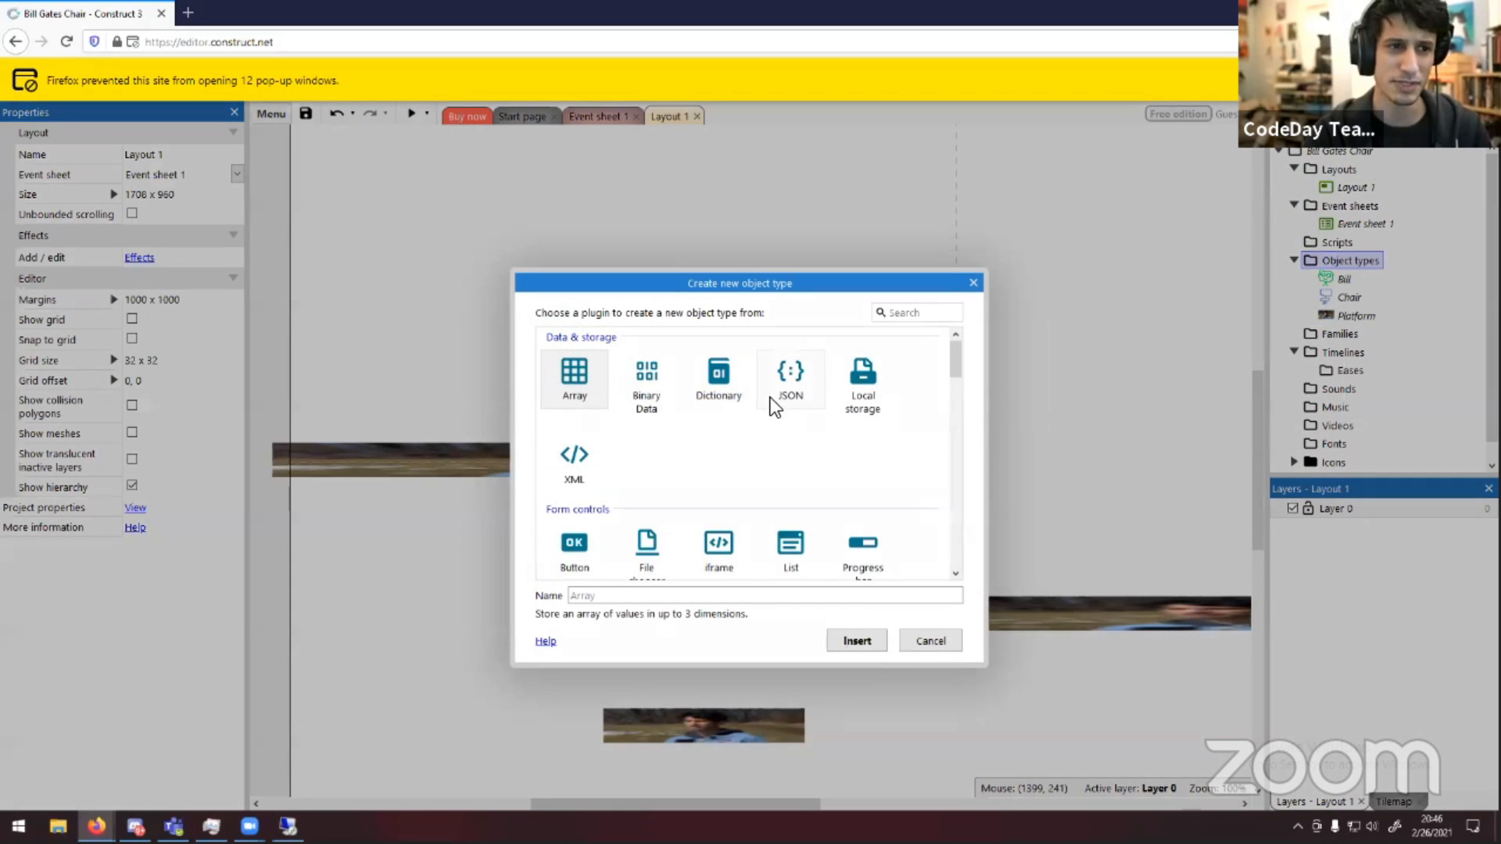
pyautogui.scroll(-5, 770, 422)
pyautogui.scroll(-2, 747, 439)
pyautogui.click(658, 360)
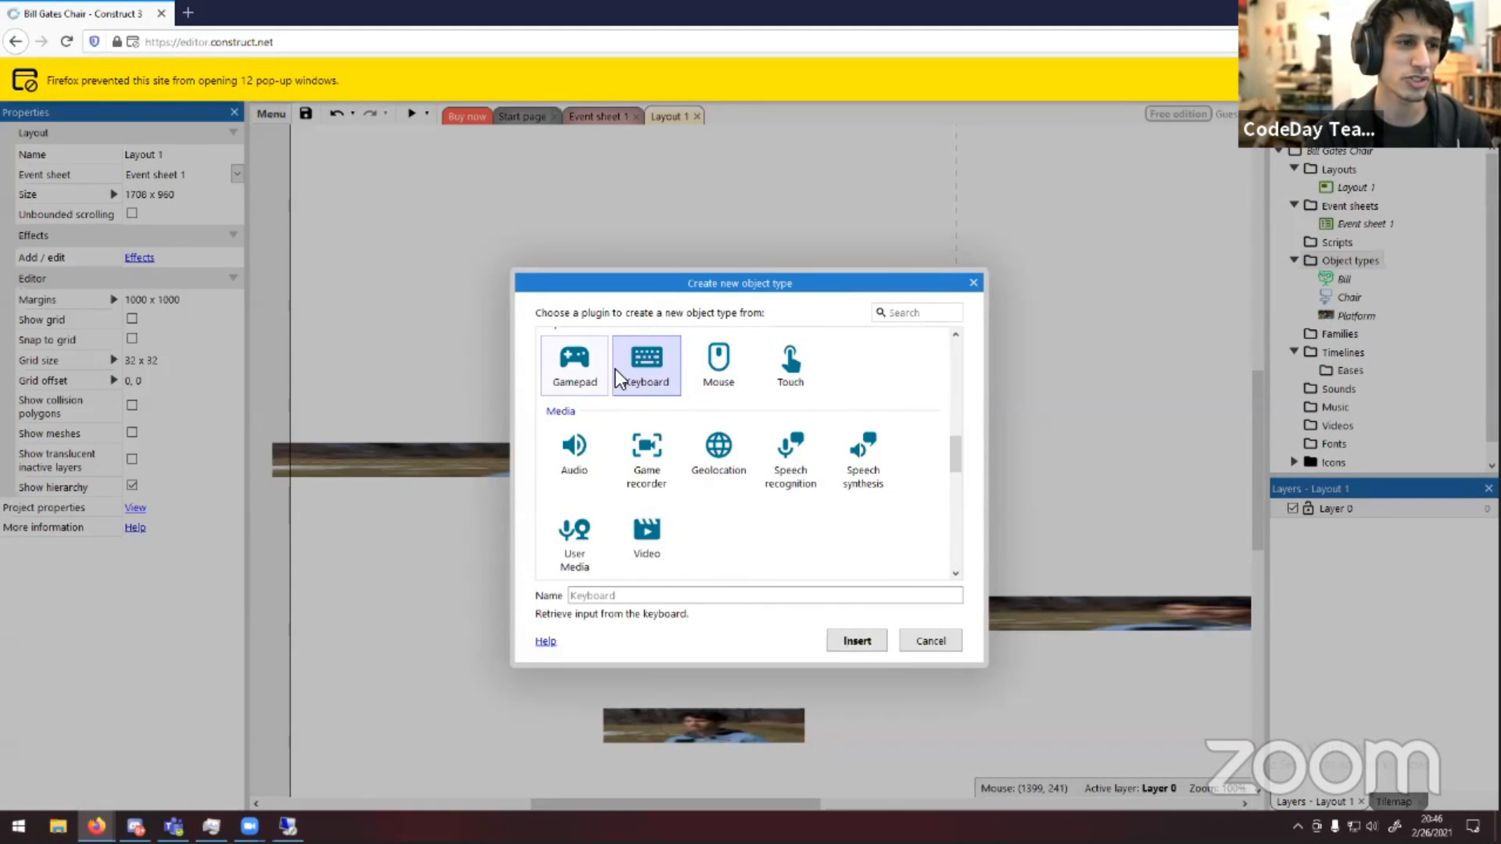
pyautogui.click(803, 372)
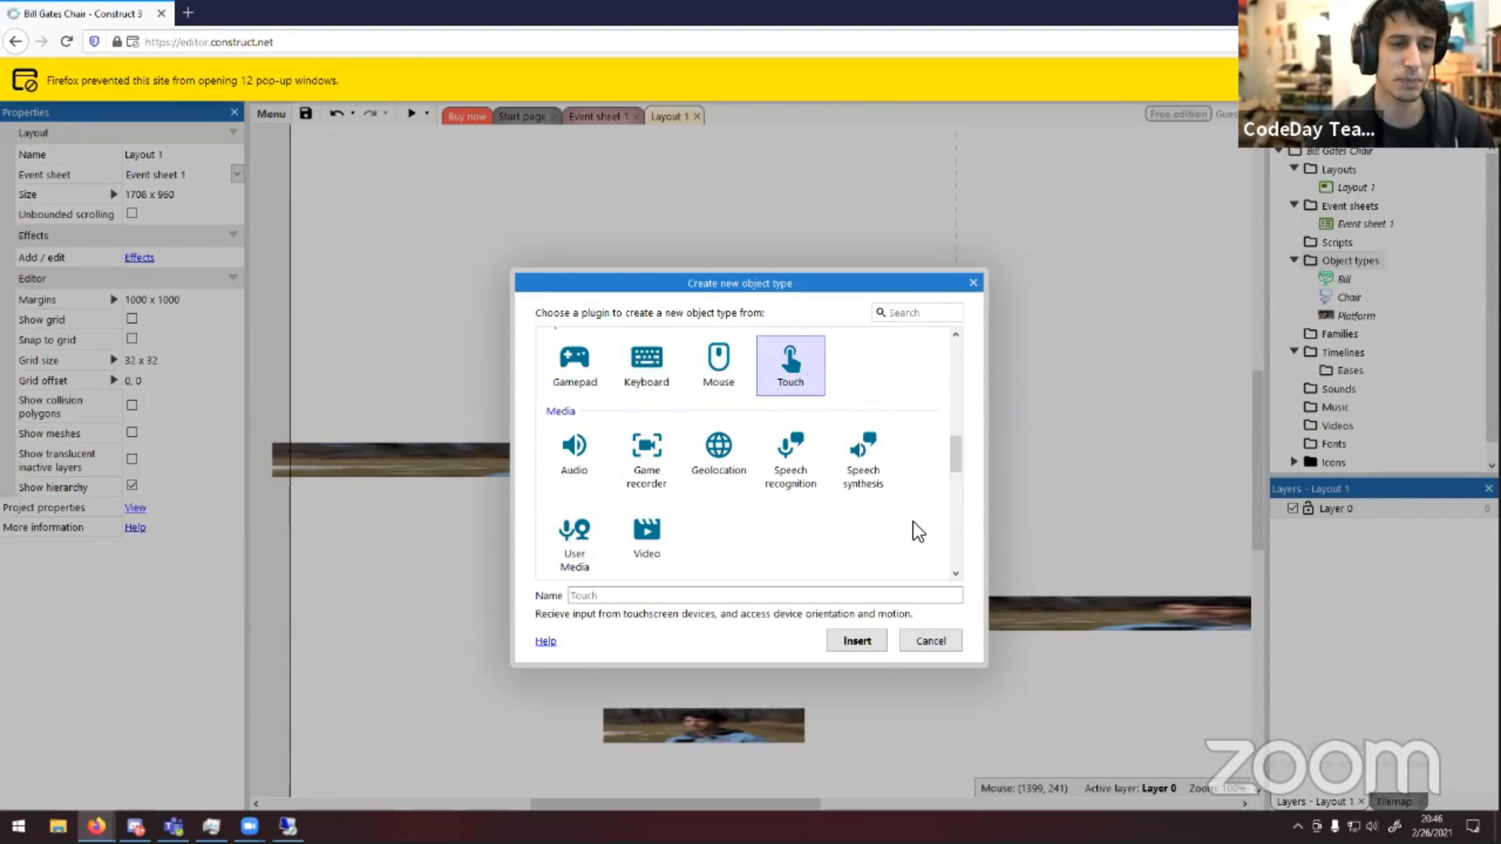
pyautogui.click(641, 367)
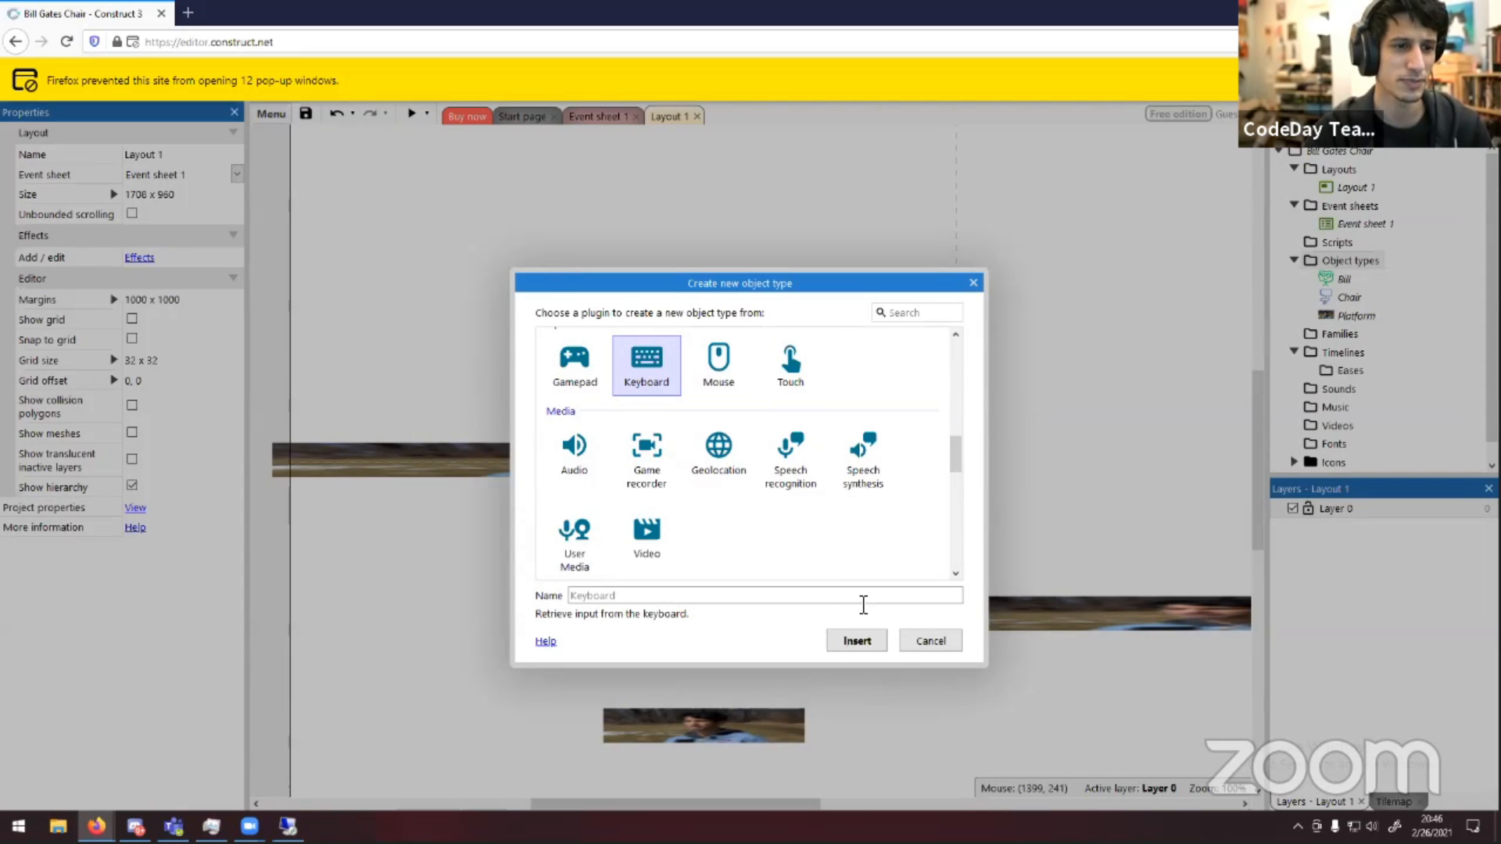
pyautogui.click(938, 641)
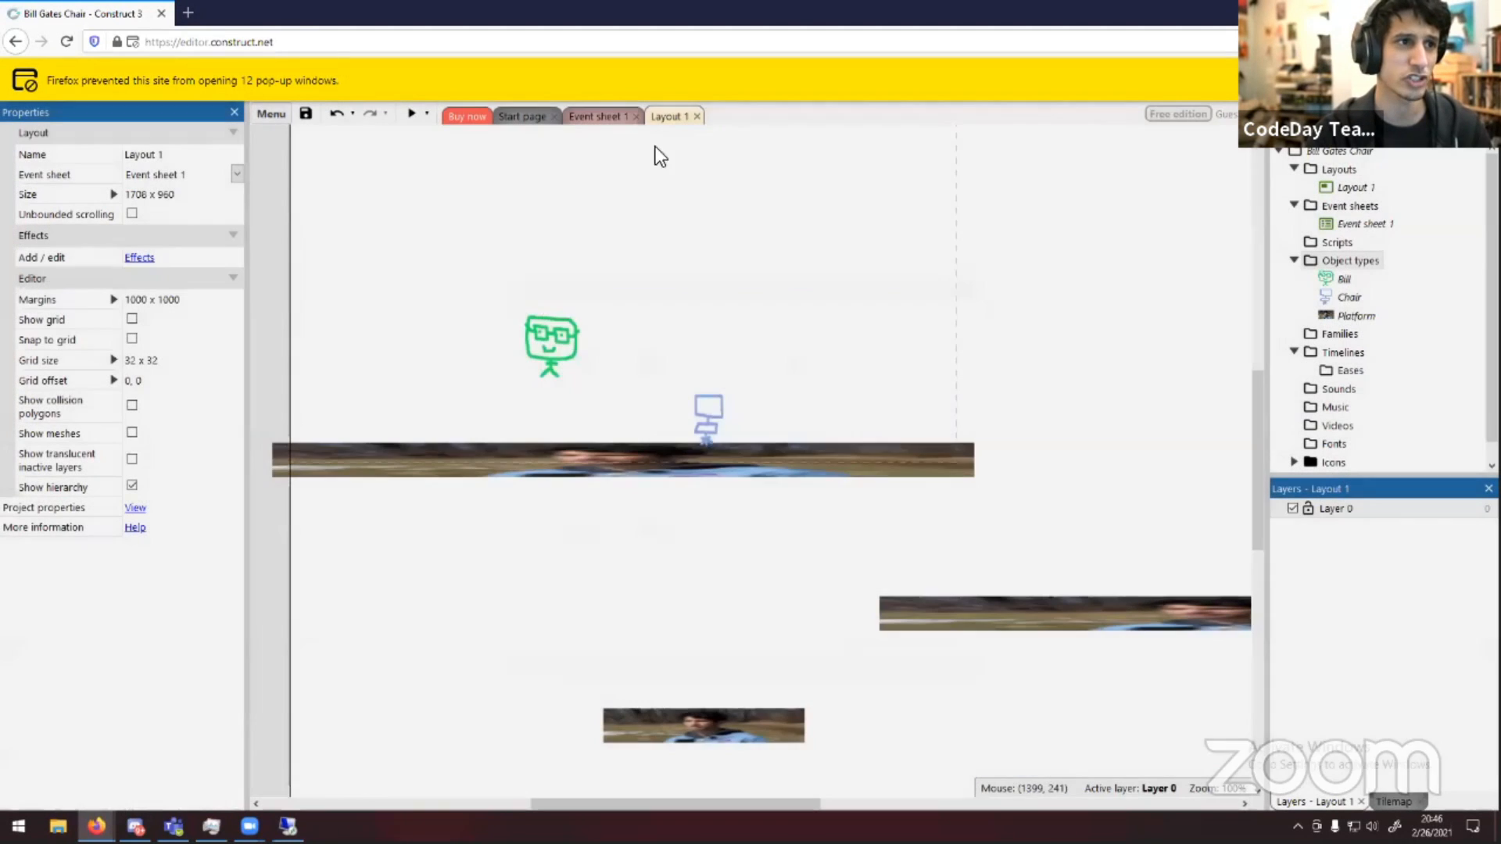
# Place a second Bill instance at the upper left of the layout
pyautogui.click(603, 119)
pyautogui.click(654, 118)
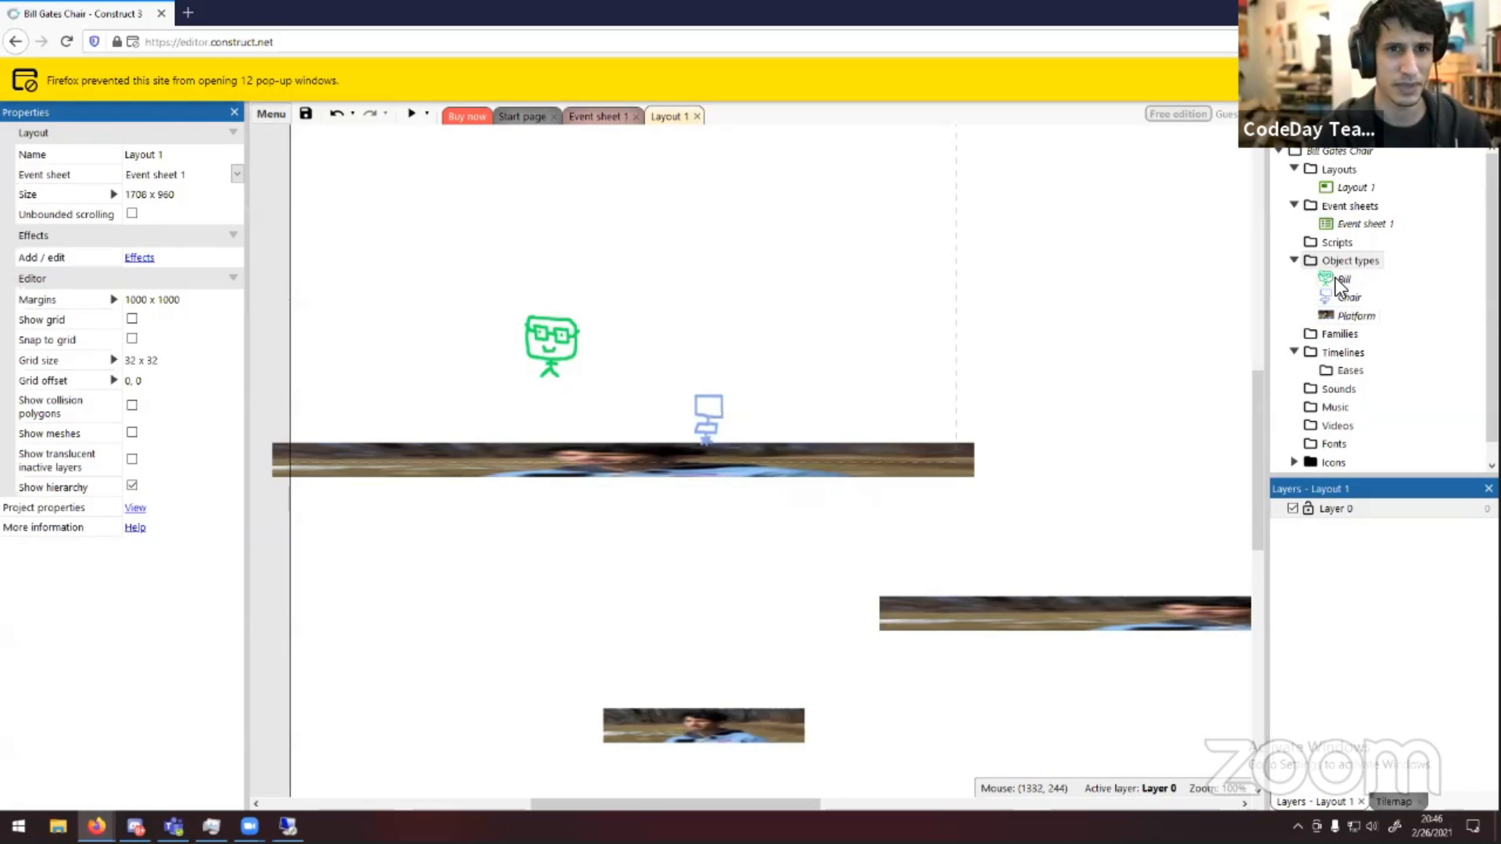
pyautogui.moveTo(1335, 276); pyautogui.dragTo(419, 326)
# Preview the game, test both Bills moving and jumping across the platforms, then close the preview
pyautogui.click(413, 114)
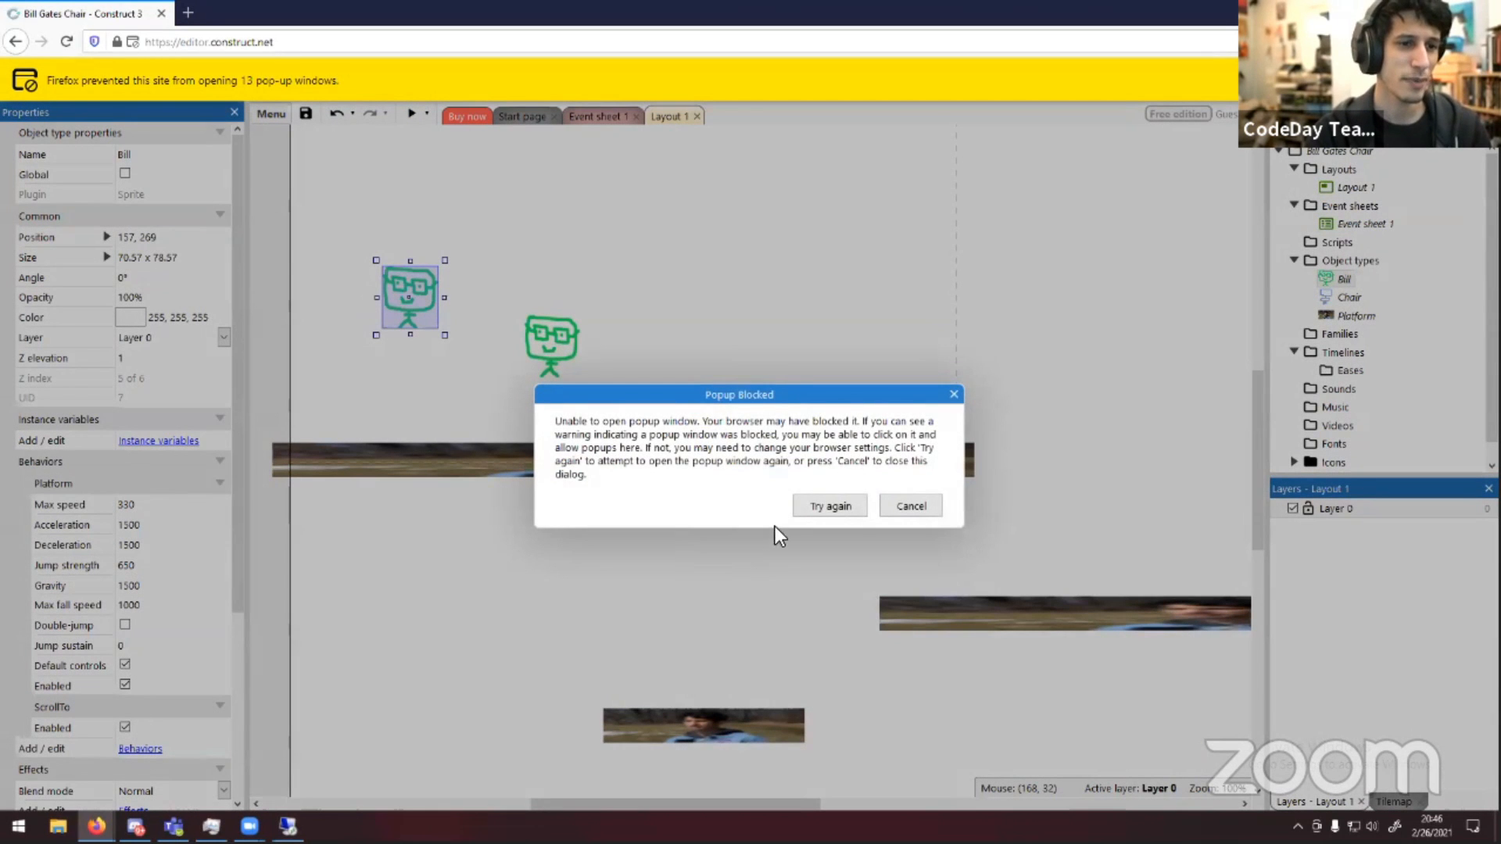
pyautogui.click(817, 504)
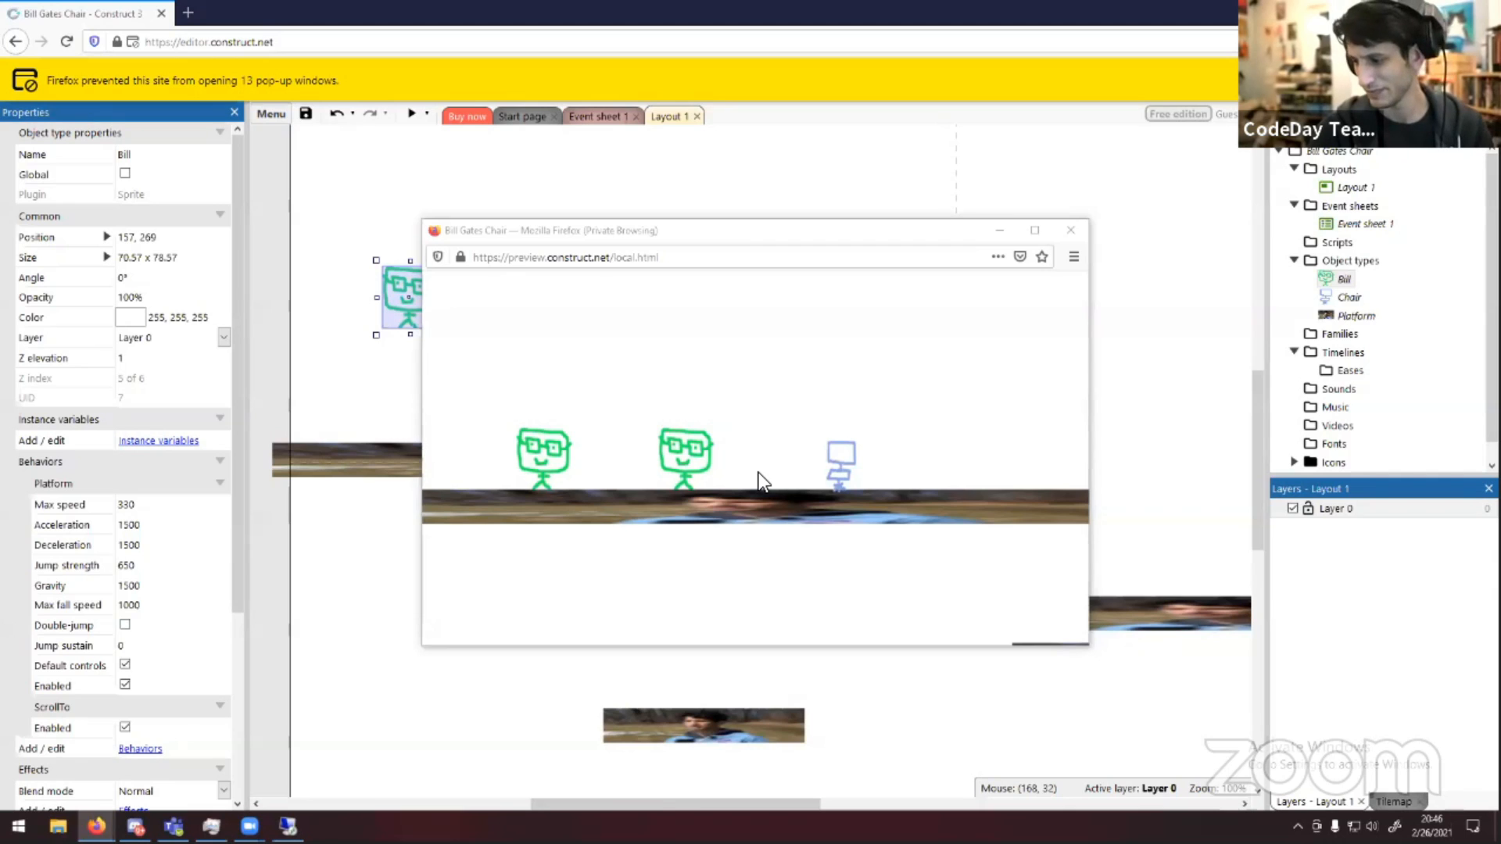
pyautogui.click(758, 473)
pyautogui.press('Right')
pyautogui.press('Left')
pyautogui.press('Up')
pyautogui.press('Right')
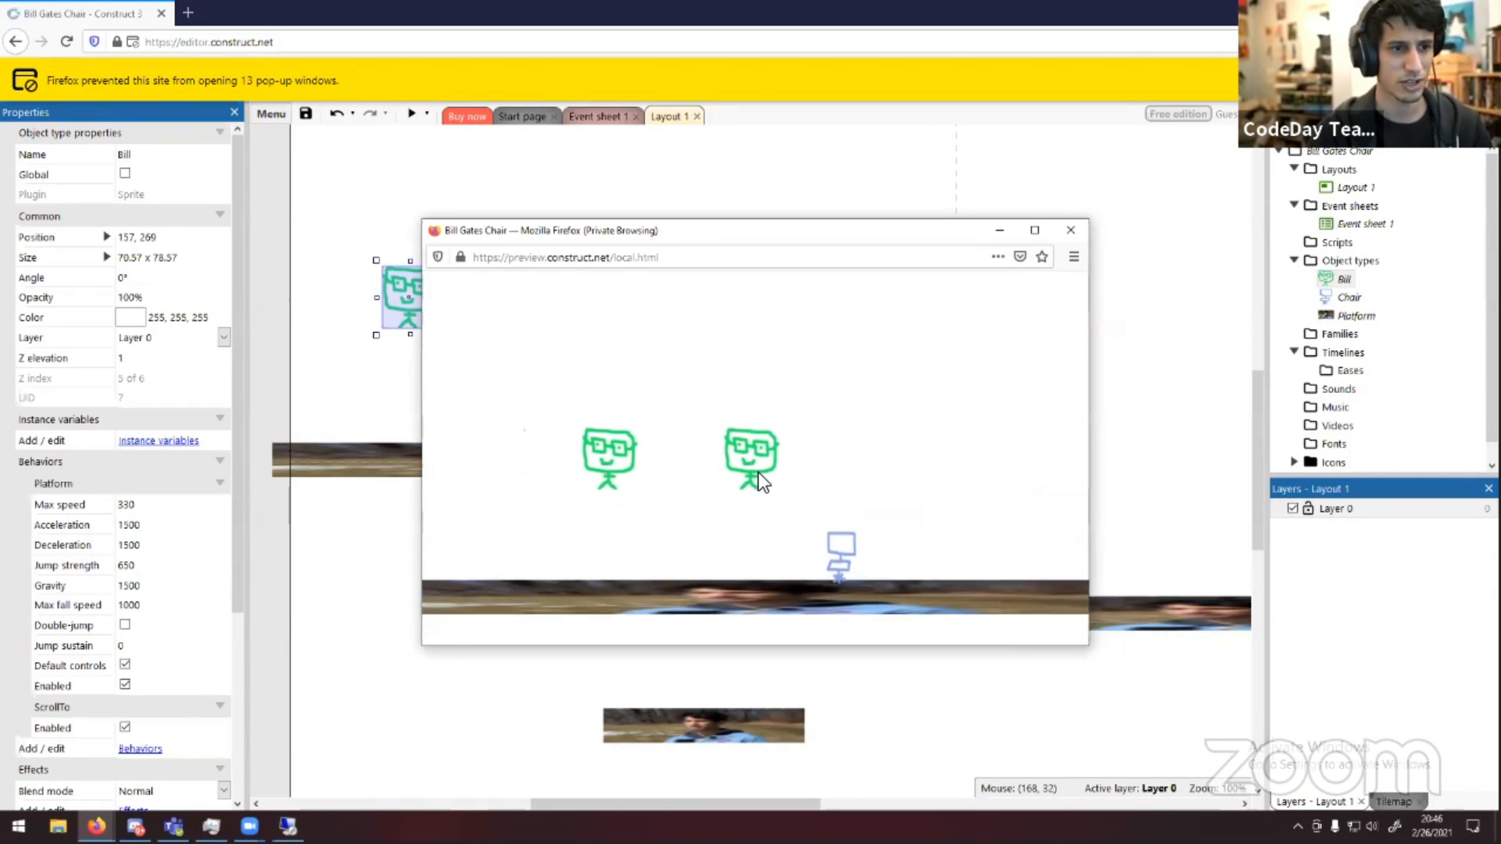
pyautogui.press('Left')
pyautogui.press('Up')
pyautogui.press('Right')
pyautogui.press('Left')
pyautogui.press('Right')
pyautogui.press('Up')
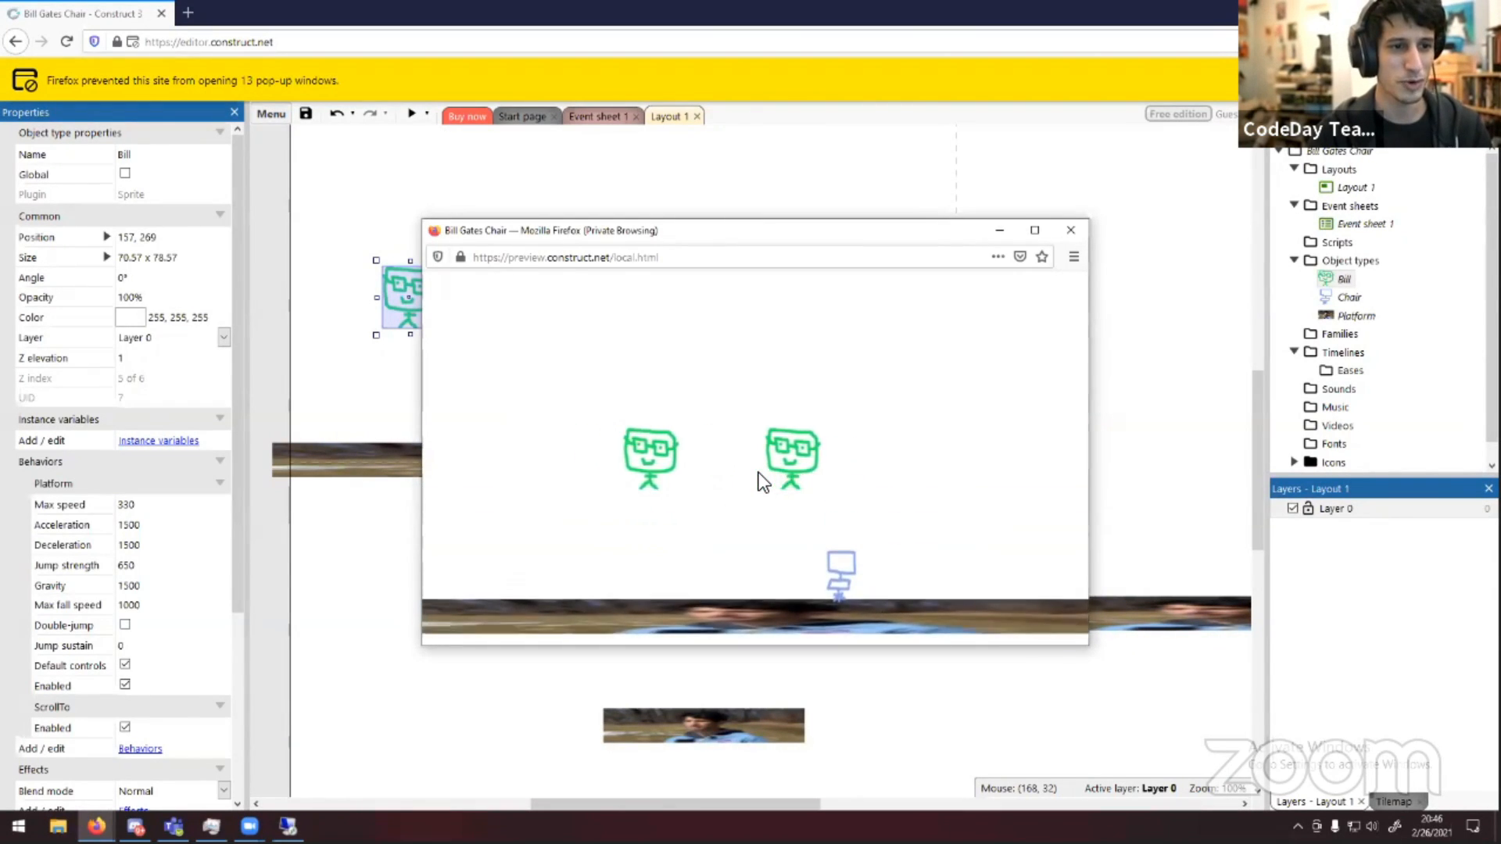
pyautogui.press('Right')
pyautogui.press('Up')
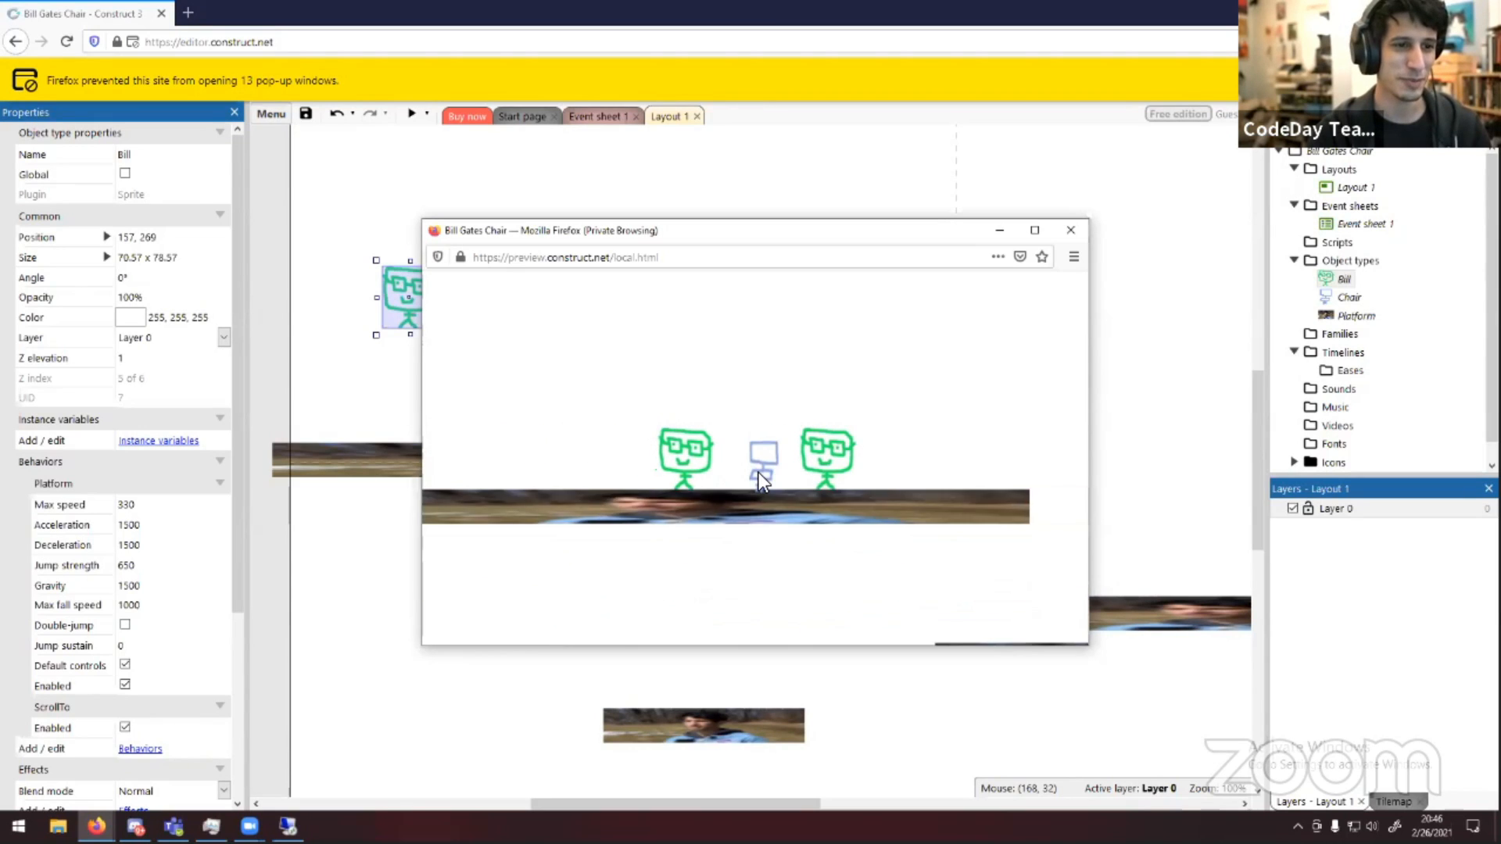
pyautogui.press('Right')
pyautogui.press('Up')
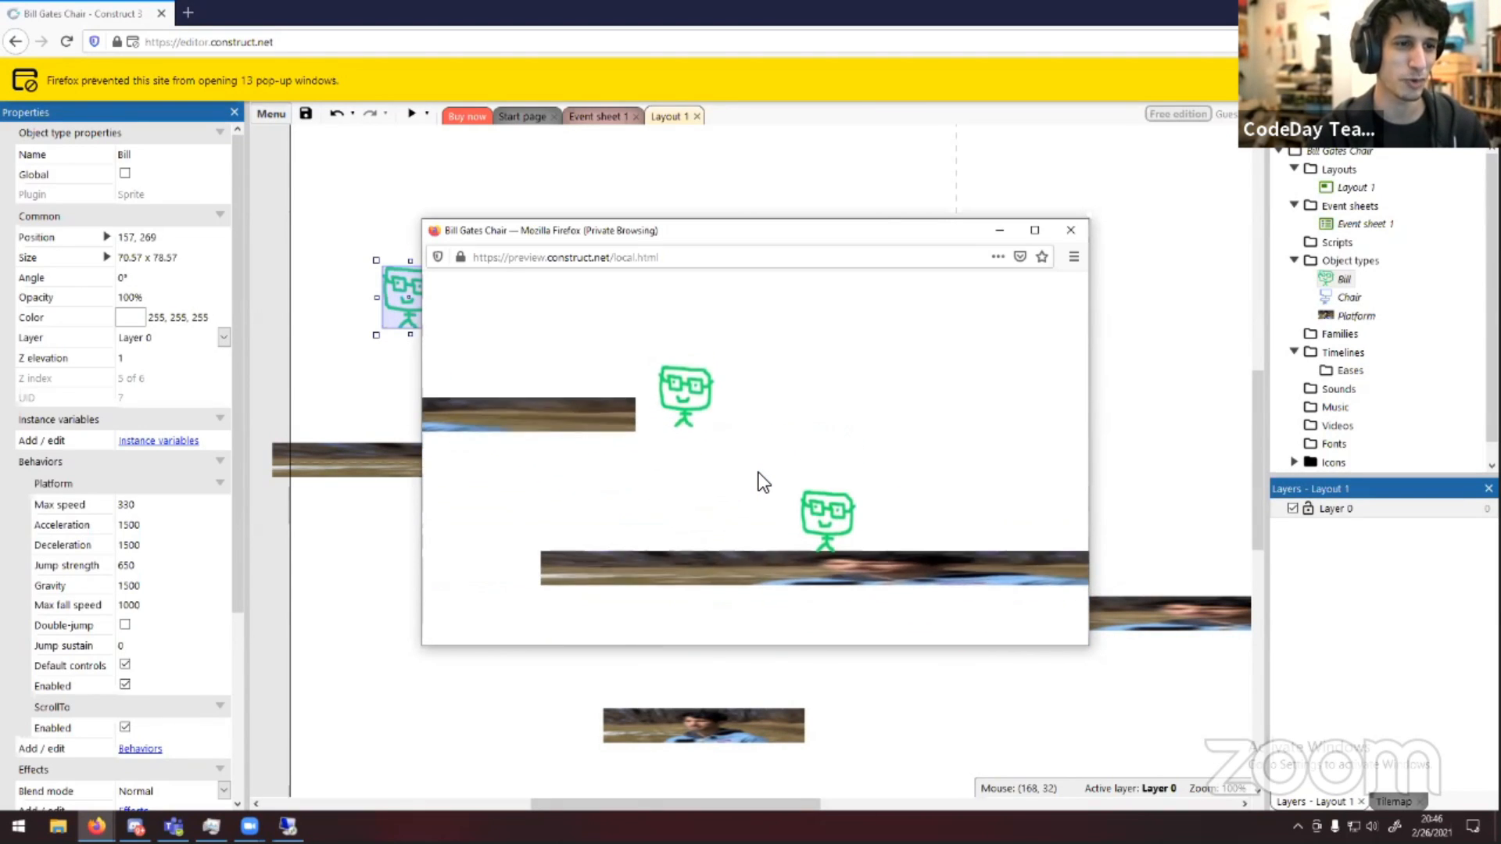
pyautogui.press('Left')
pyautogui.press('Up')
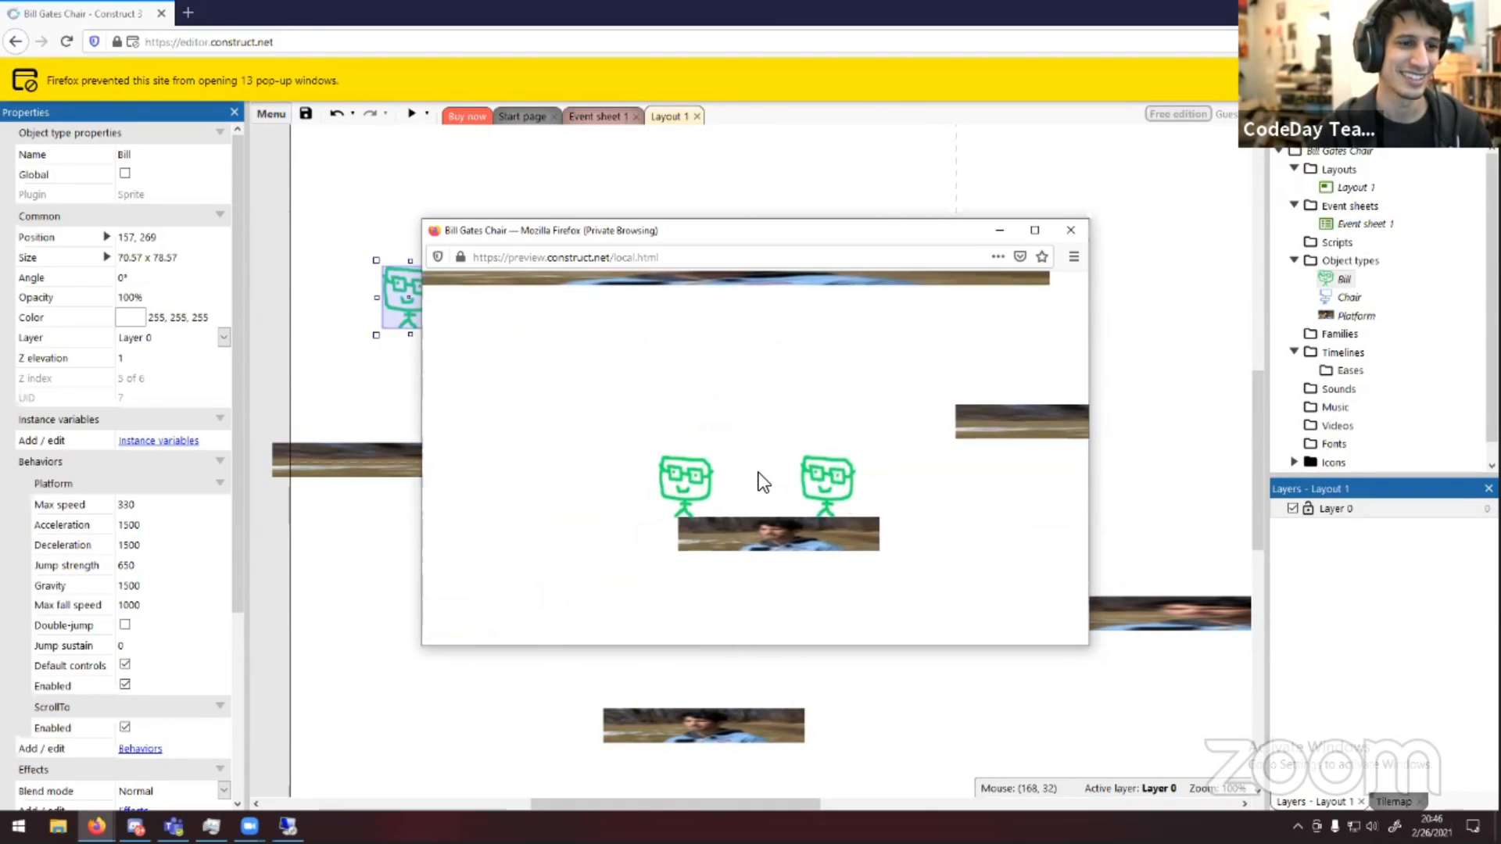
pyautogui.press('Right')
pyautogui.press('Left')
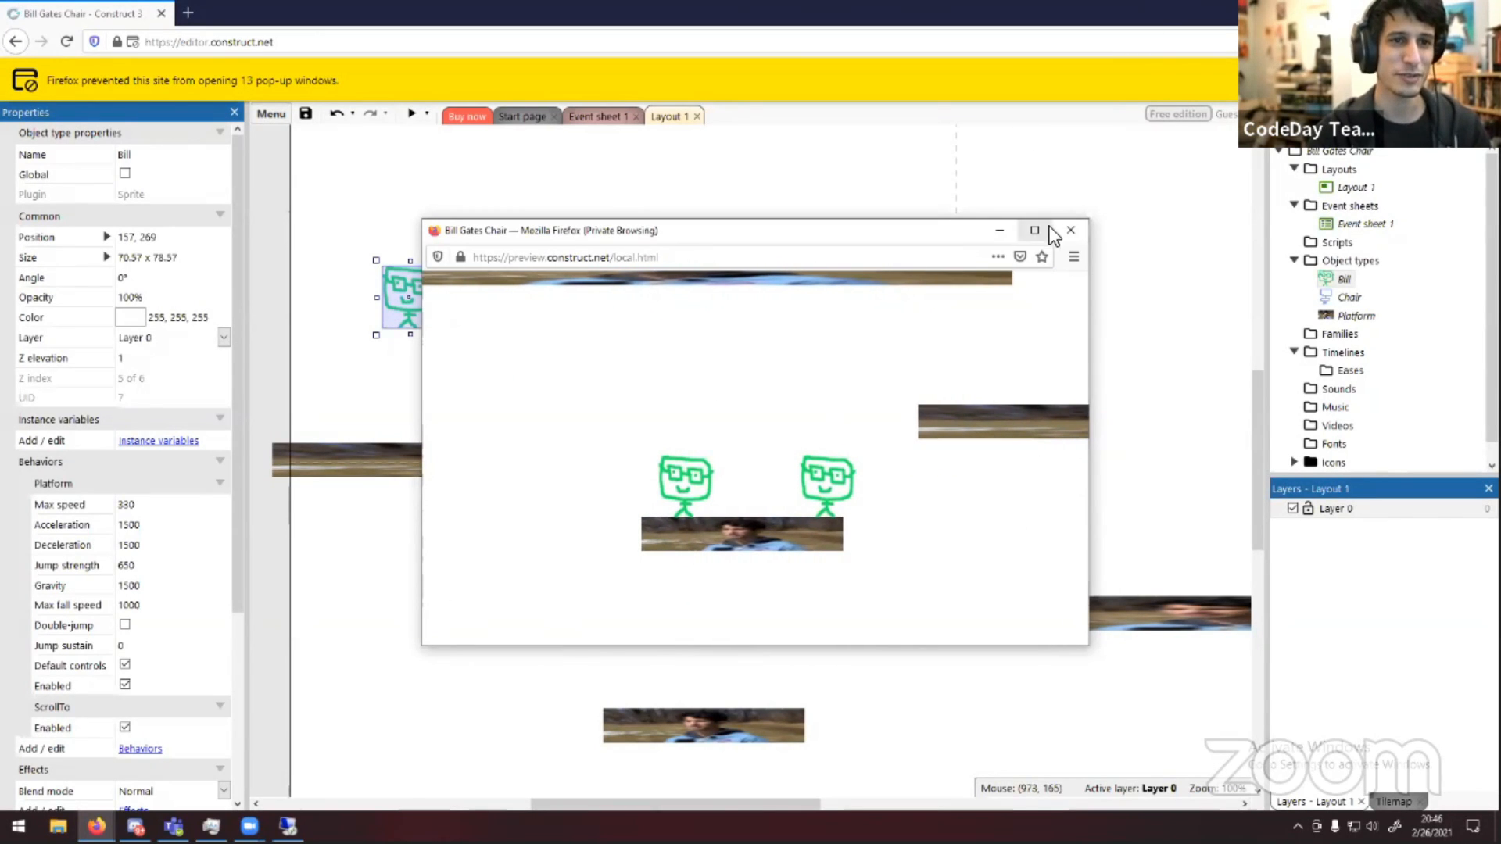
pyautogui.click(1070, 229)
pyautogui.click(274, 390)
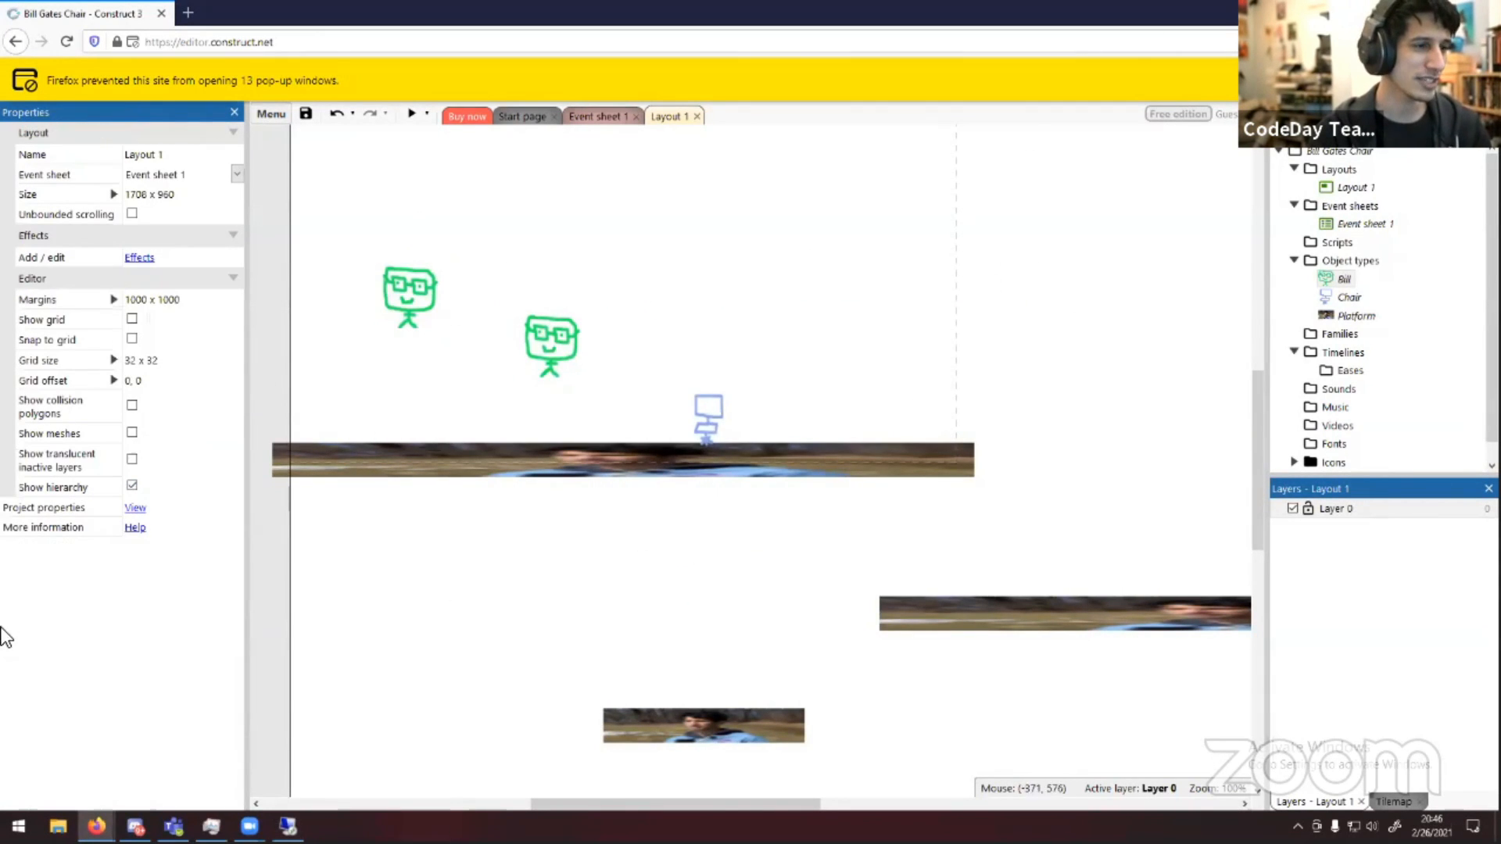
pyautogui.click(425, 294)
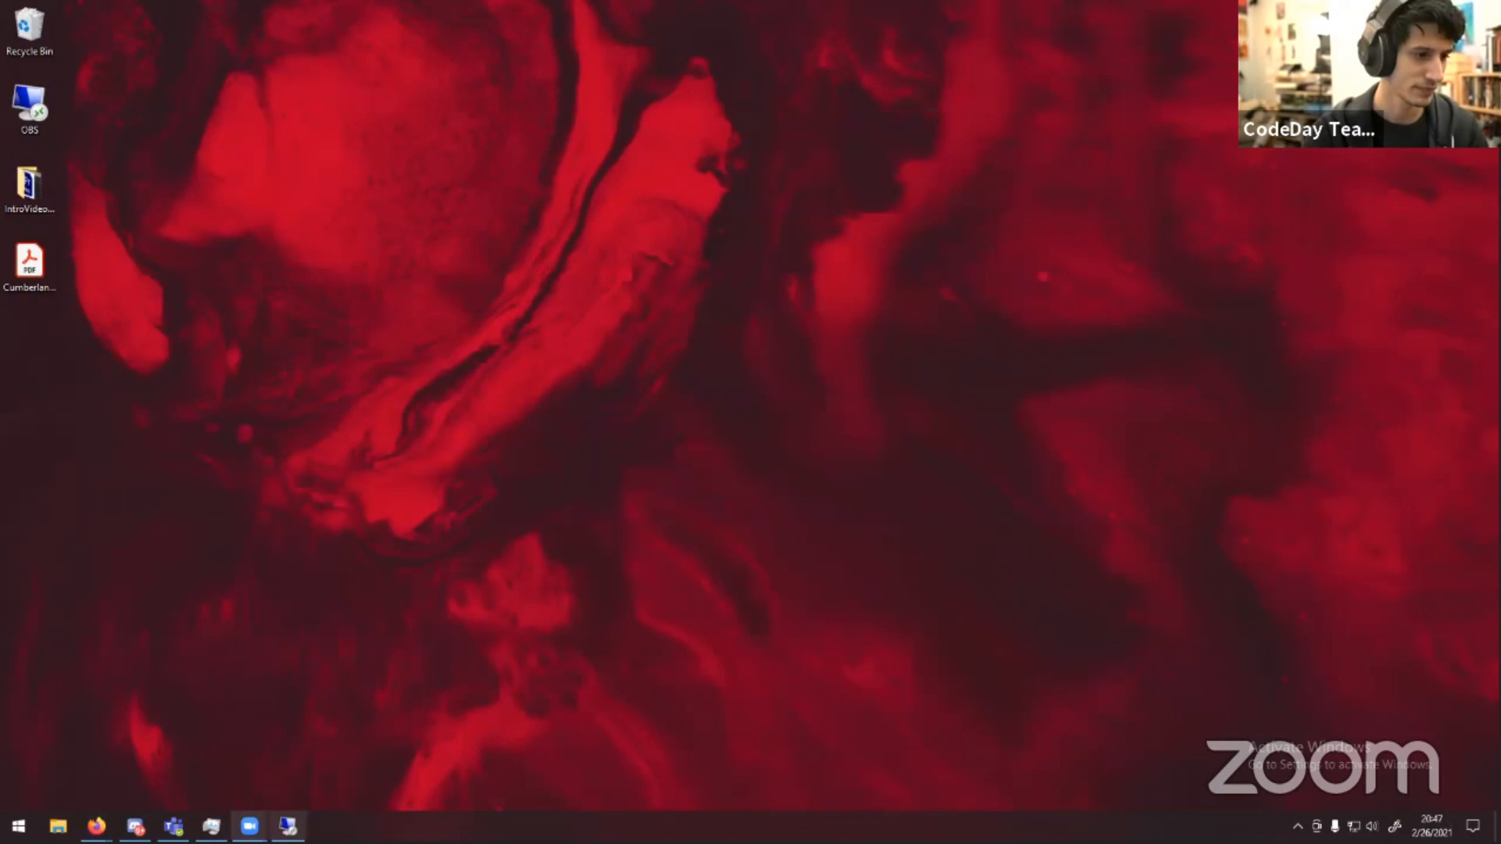
pyautogui.moveTo(96, 826)
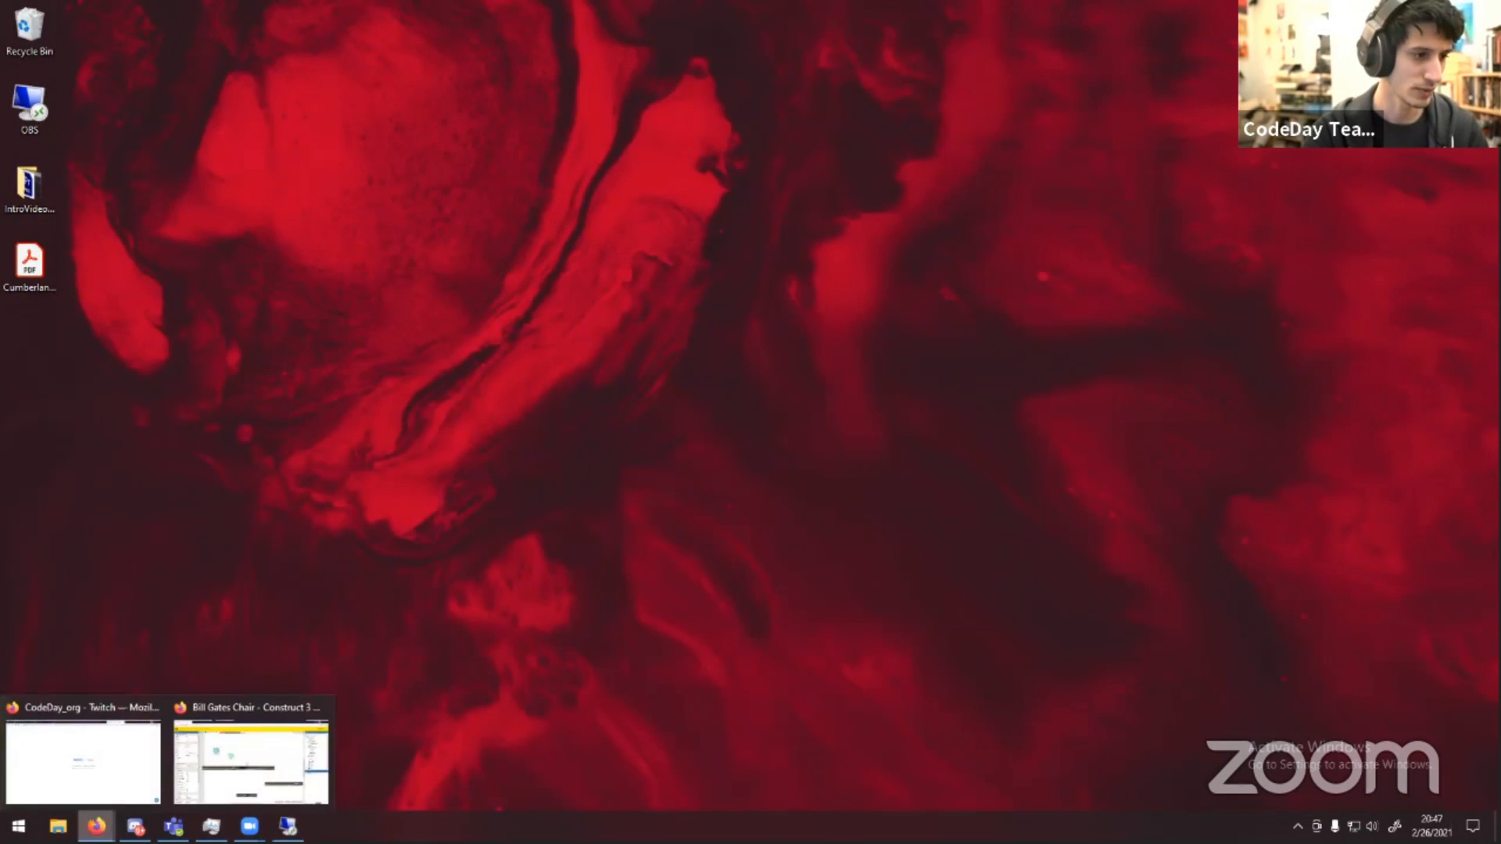
pyautogui.click(222, 772)
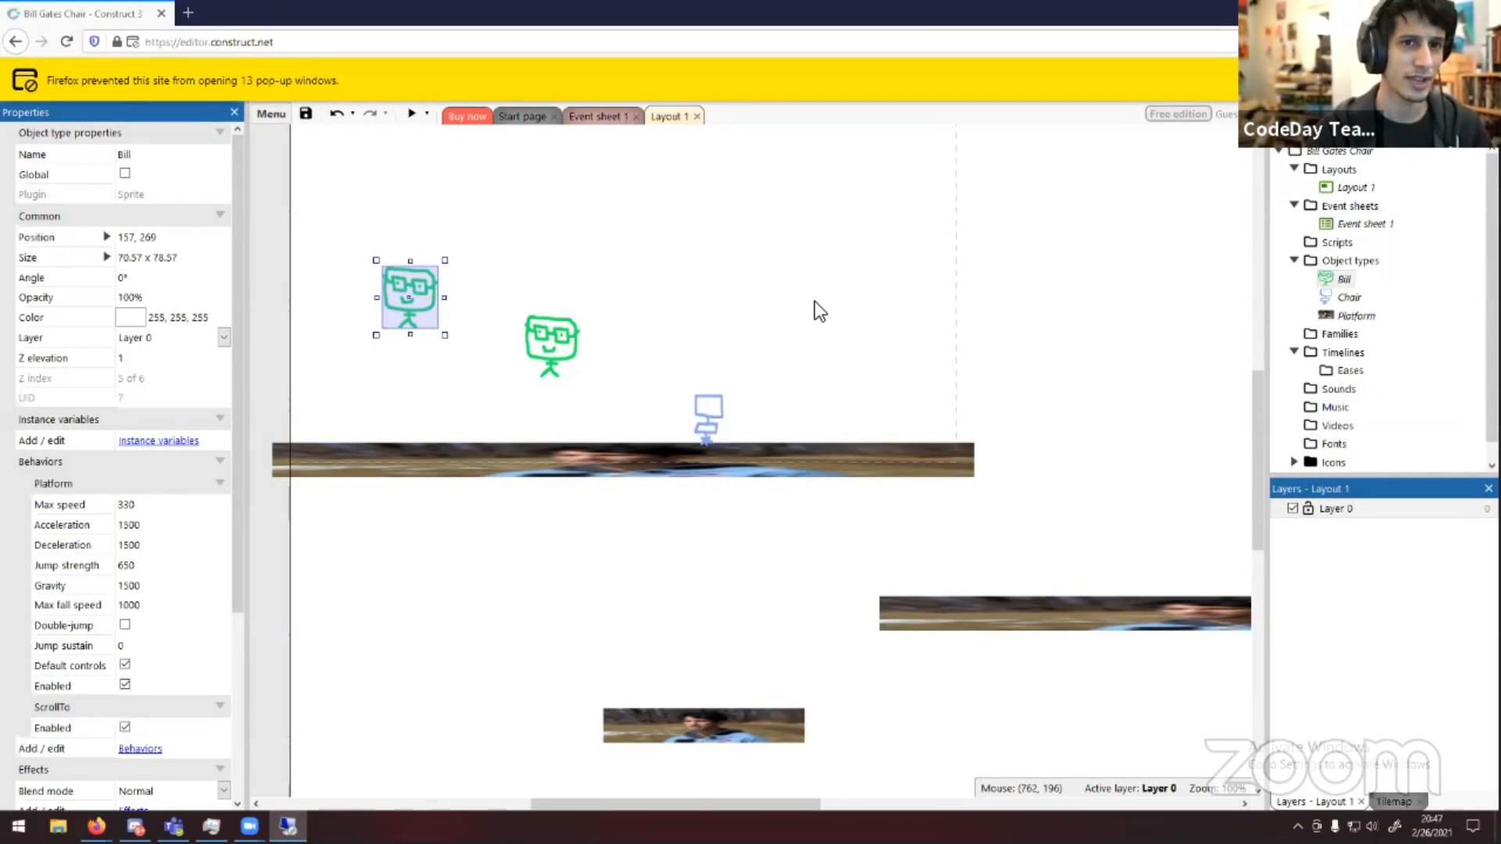
# Set the second Bill's Platform jump strength to 1000
pyautogui.click(548, 223)
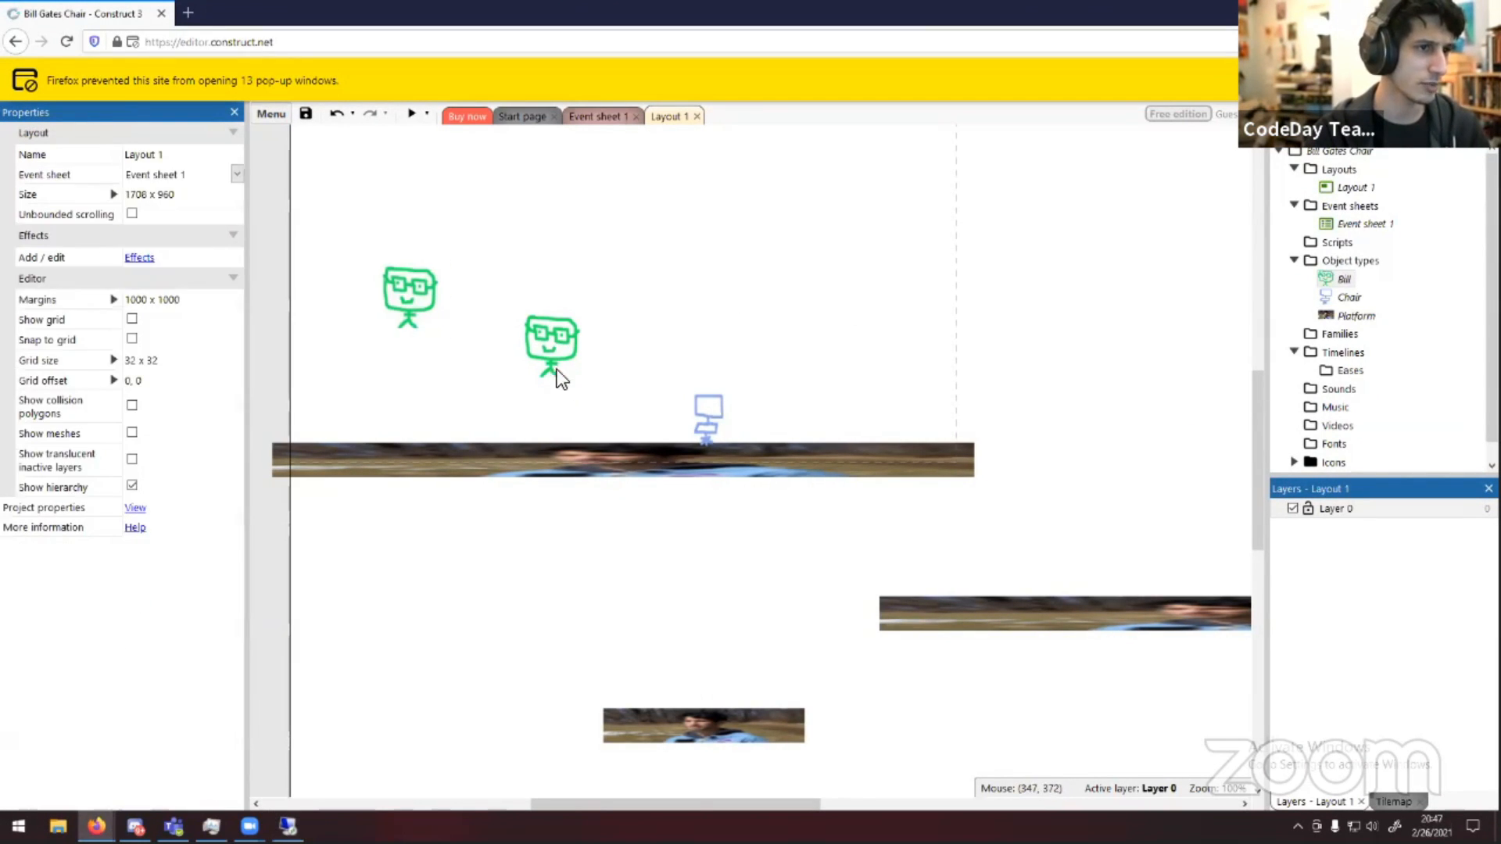
pyautogui.click(408, 301)
pyautogui.scroll(-5, 180, 532)
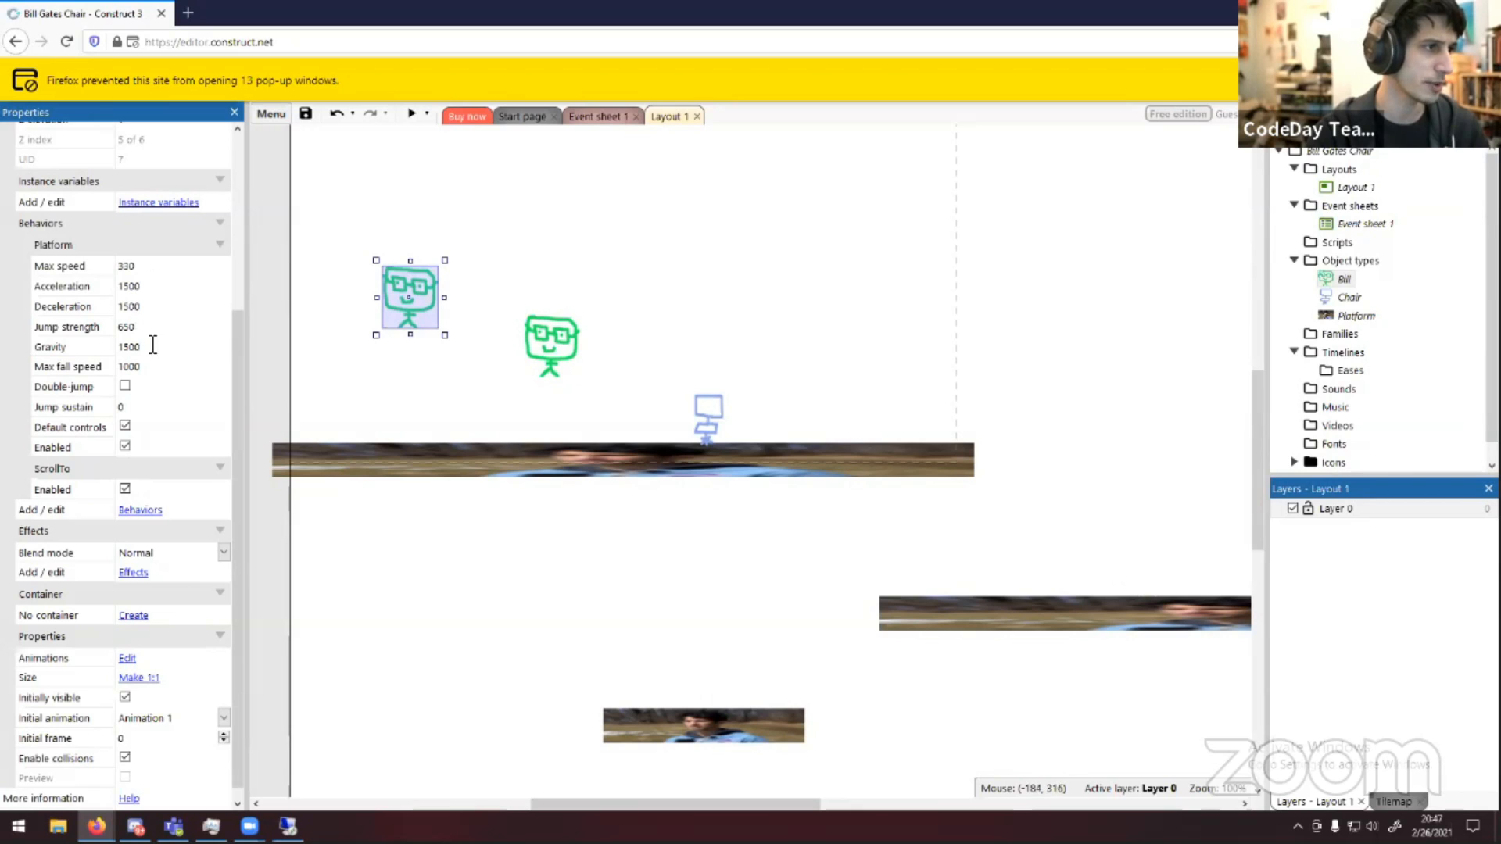
pyautogui.click(90, 327)
pyautogui.write('1000')
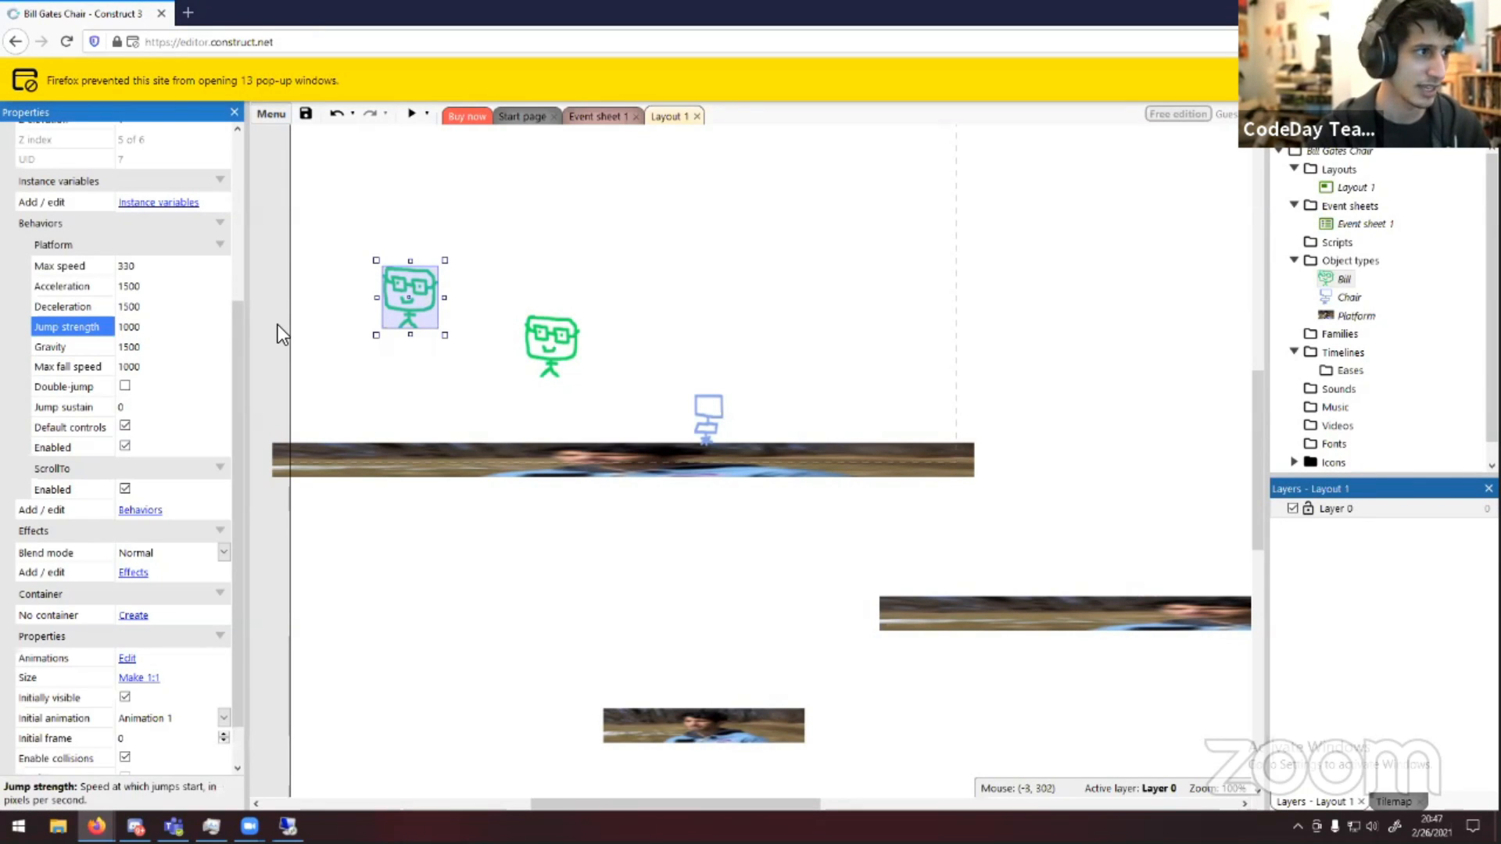
pyautogui.press('Tab')
# Shrink the original Bill near the chair to about 31 x 35 pixels
pyautogui.click(576, 355)
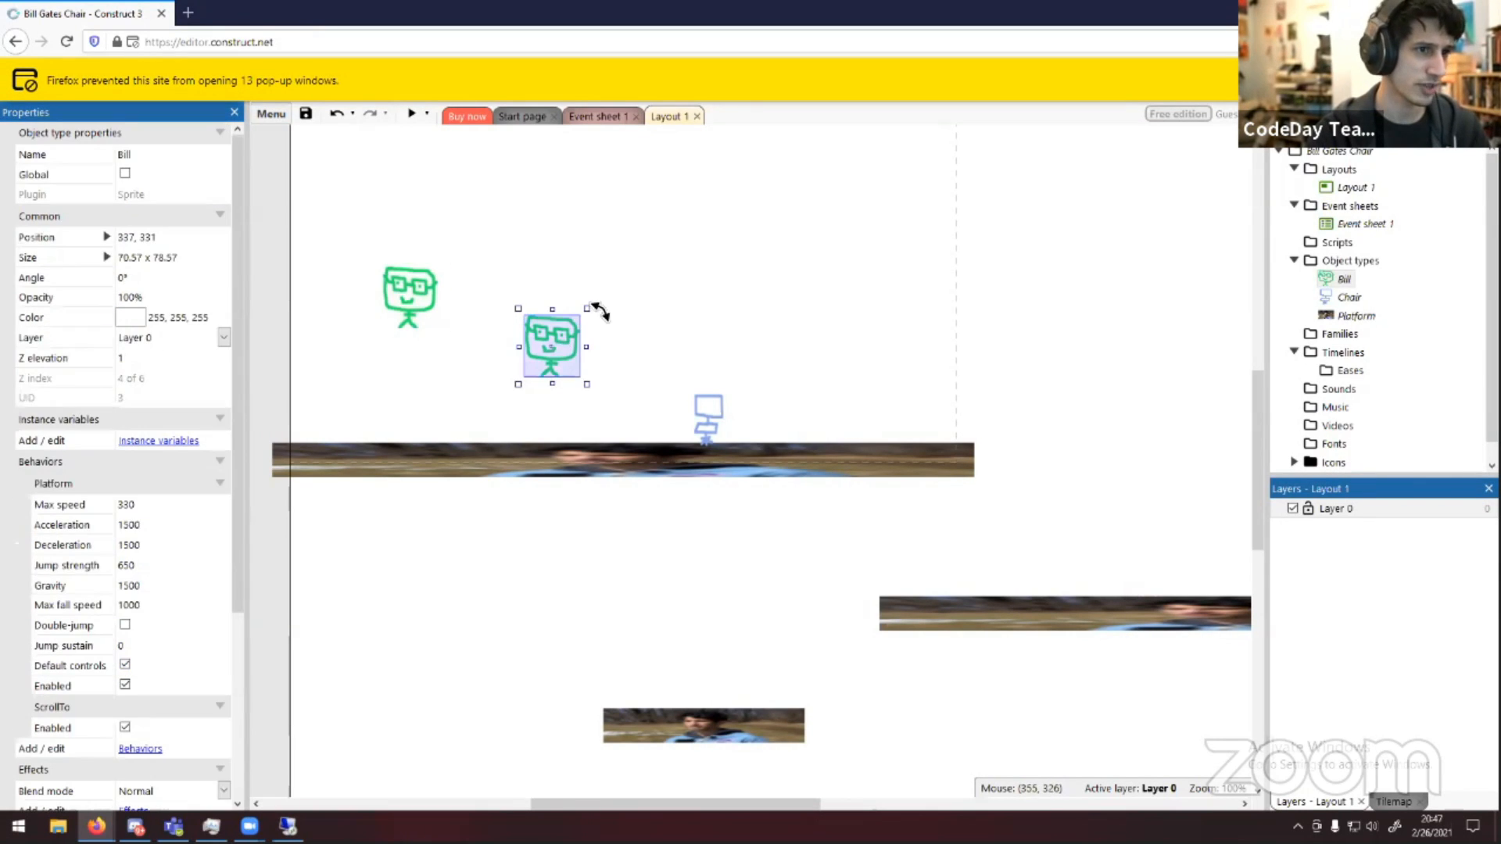
pyautogui.moveTo(582, 315); pyautogui.dragTo(561, 346)
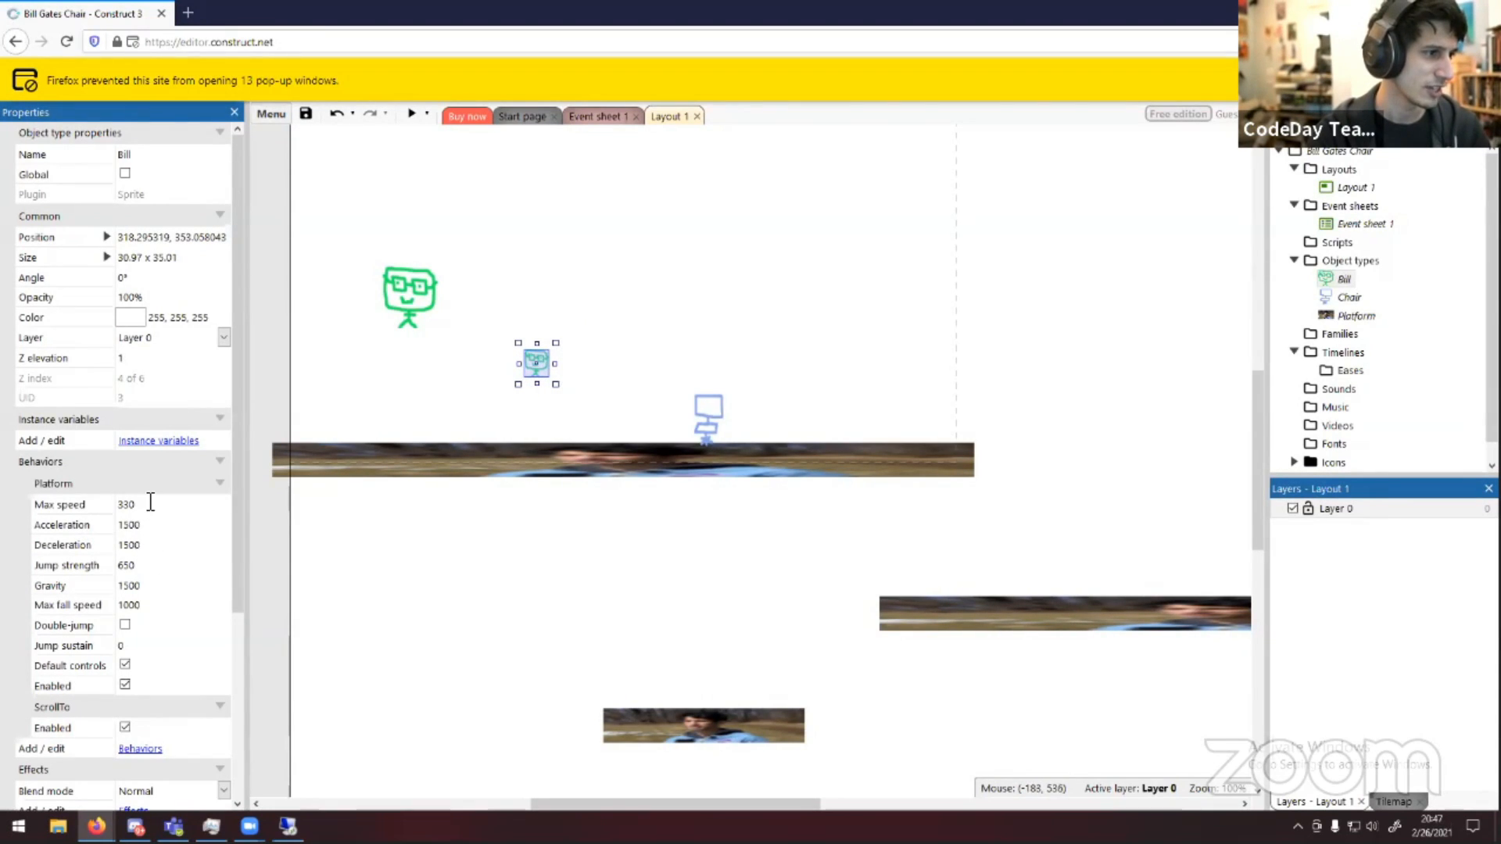
pyautogui.click(400, 297)
pyautogui.click(516, 363)
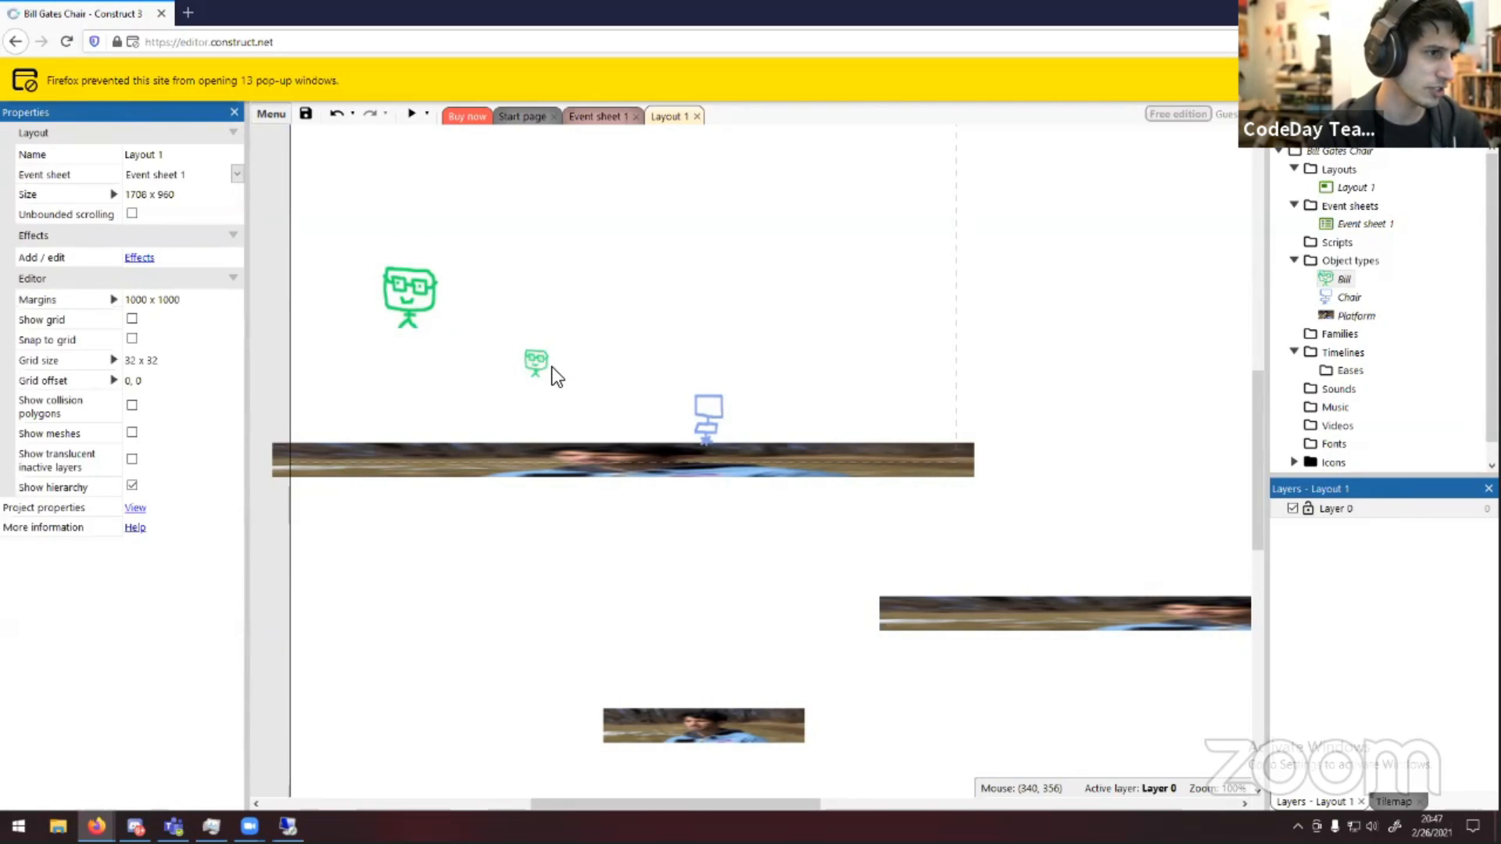
# Set the small Bill's Platform max speed to 1000
pyautogui.click(533, 367)
pyautogui.click(74, 507)
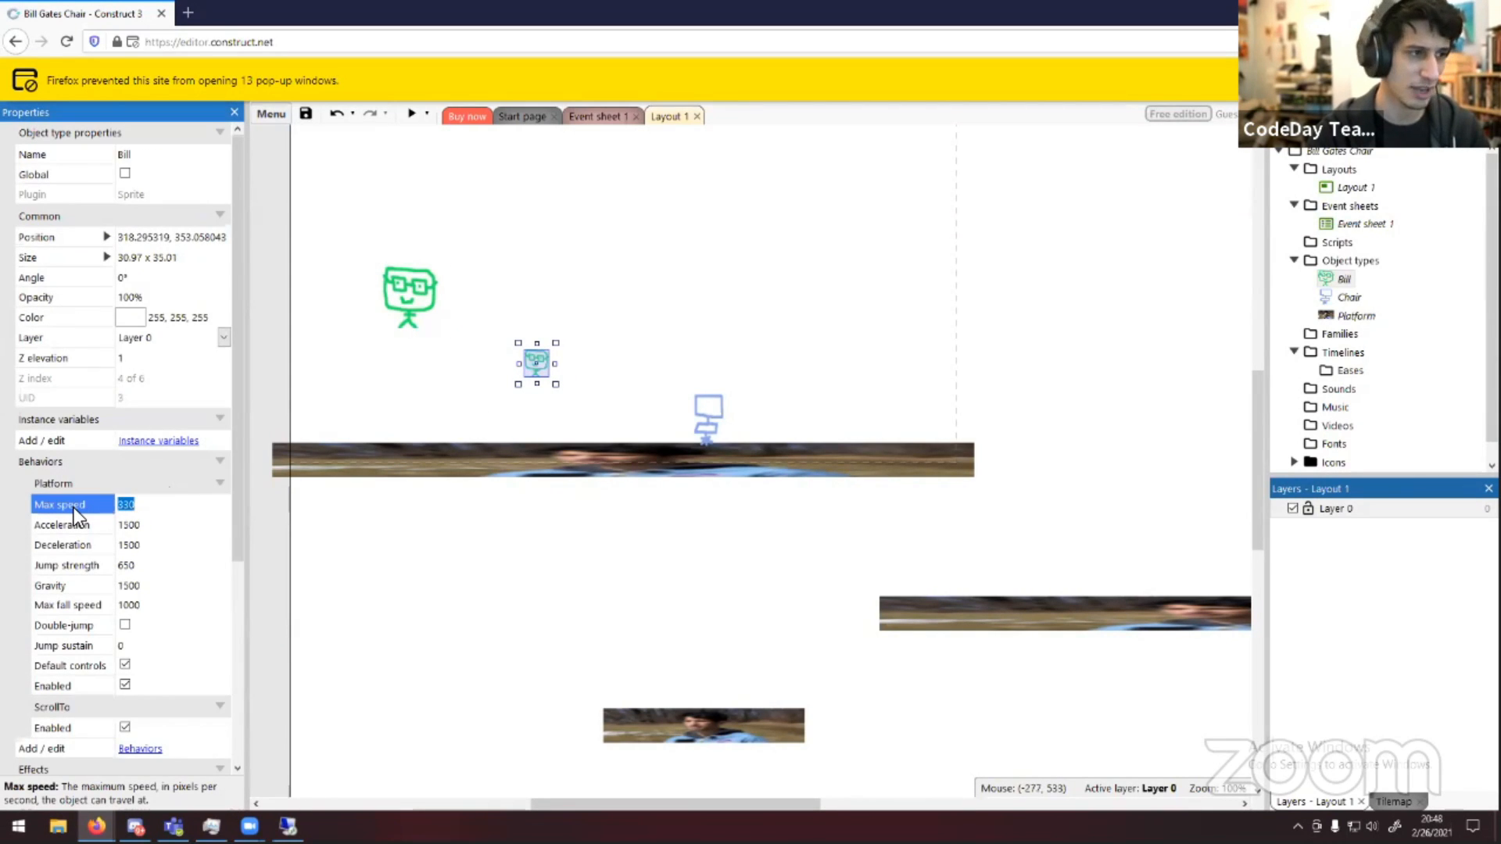
pyautogui.write('1000')
pyautogui.press('Tab')
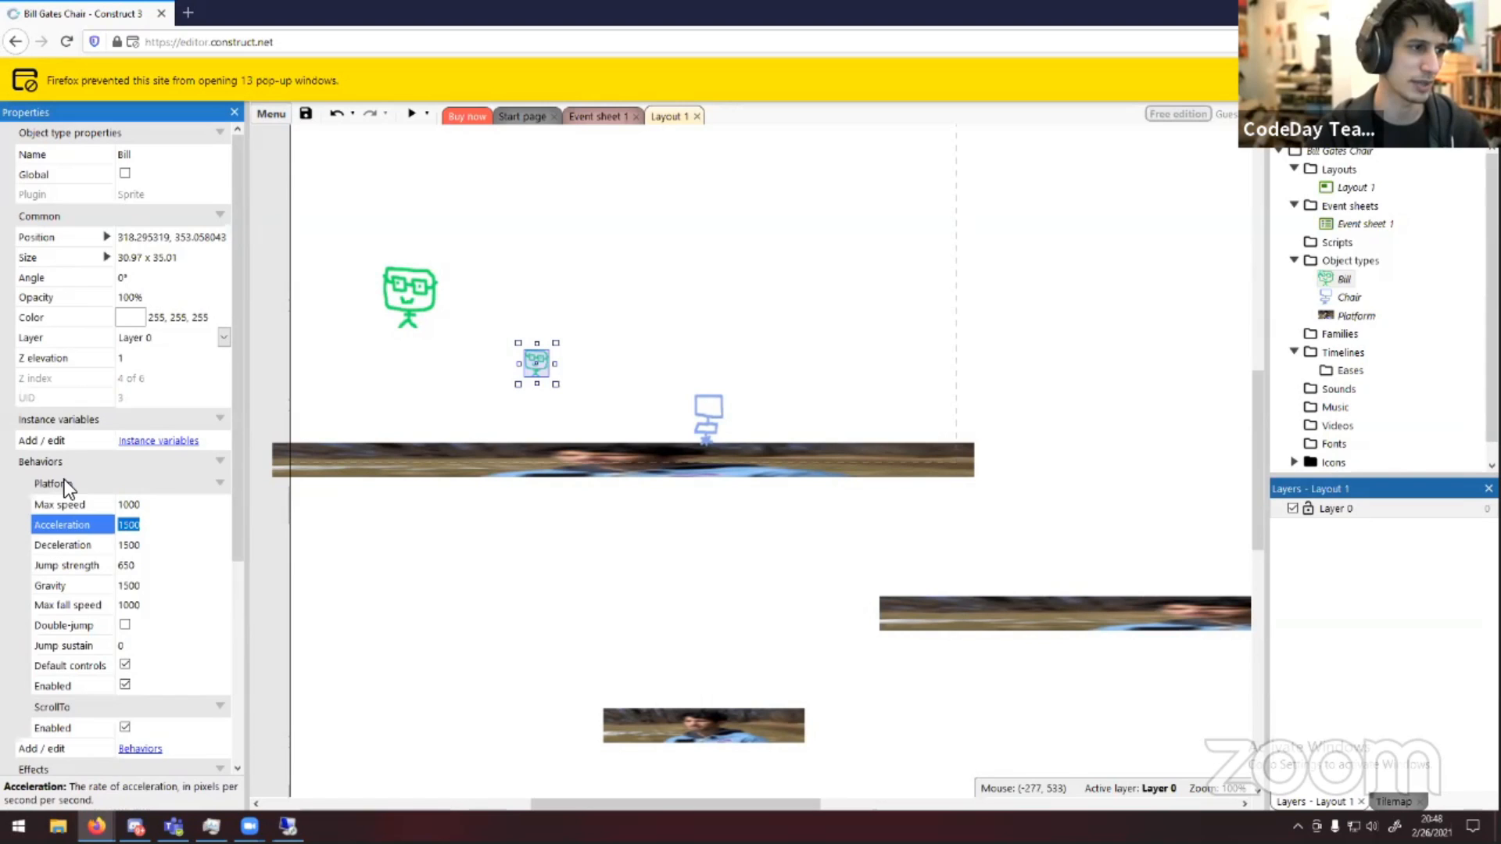
# Preview the game in a browser window, then close the preview
pyautogui.click(515, 194)
pyautogui.click(481, 117)
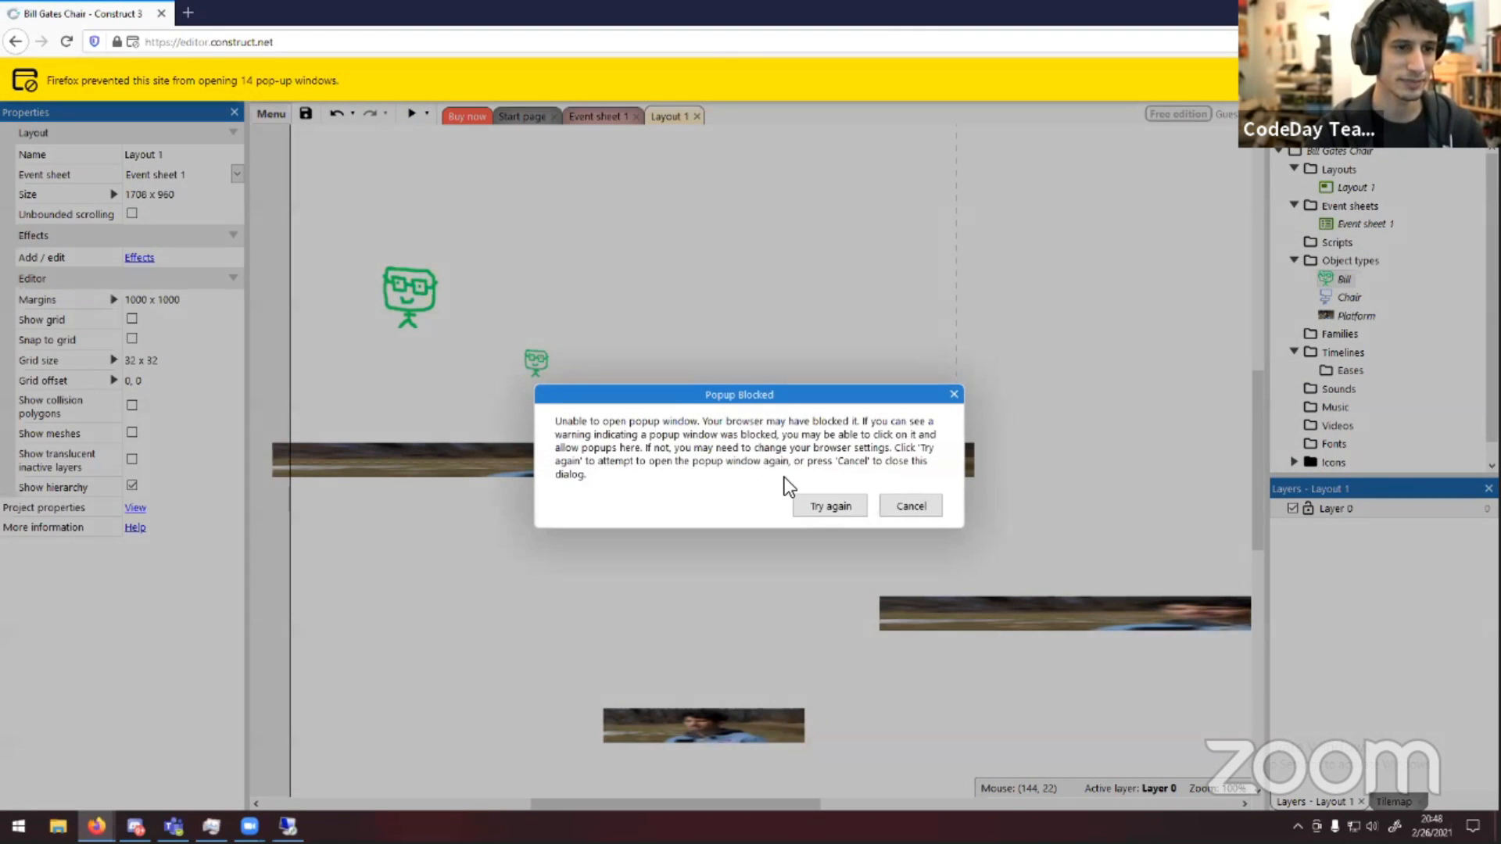
pyautogui.press('Return')
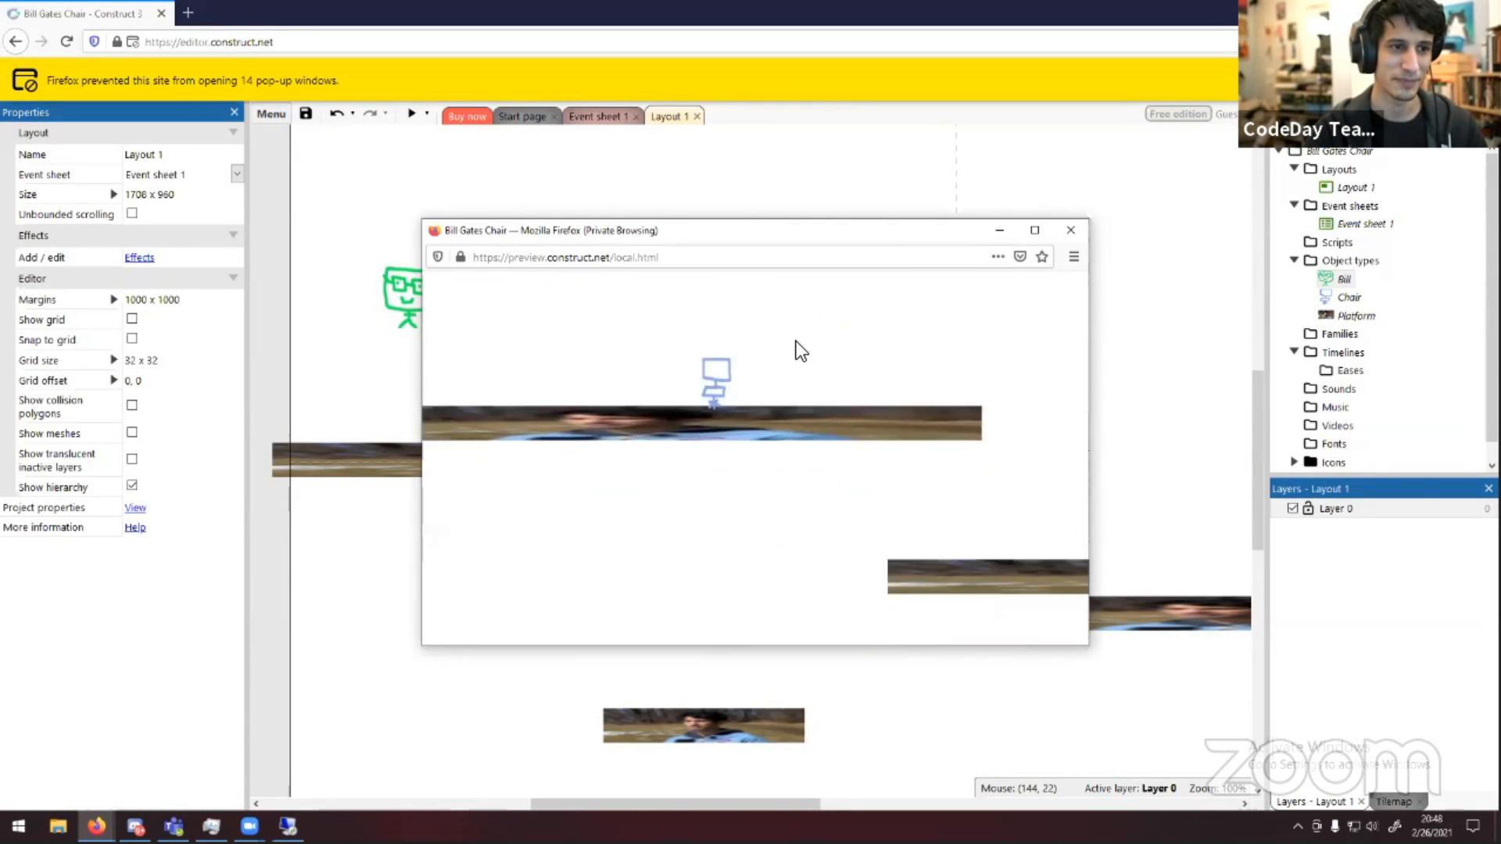
pyautogui.click(1069, 230)
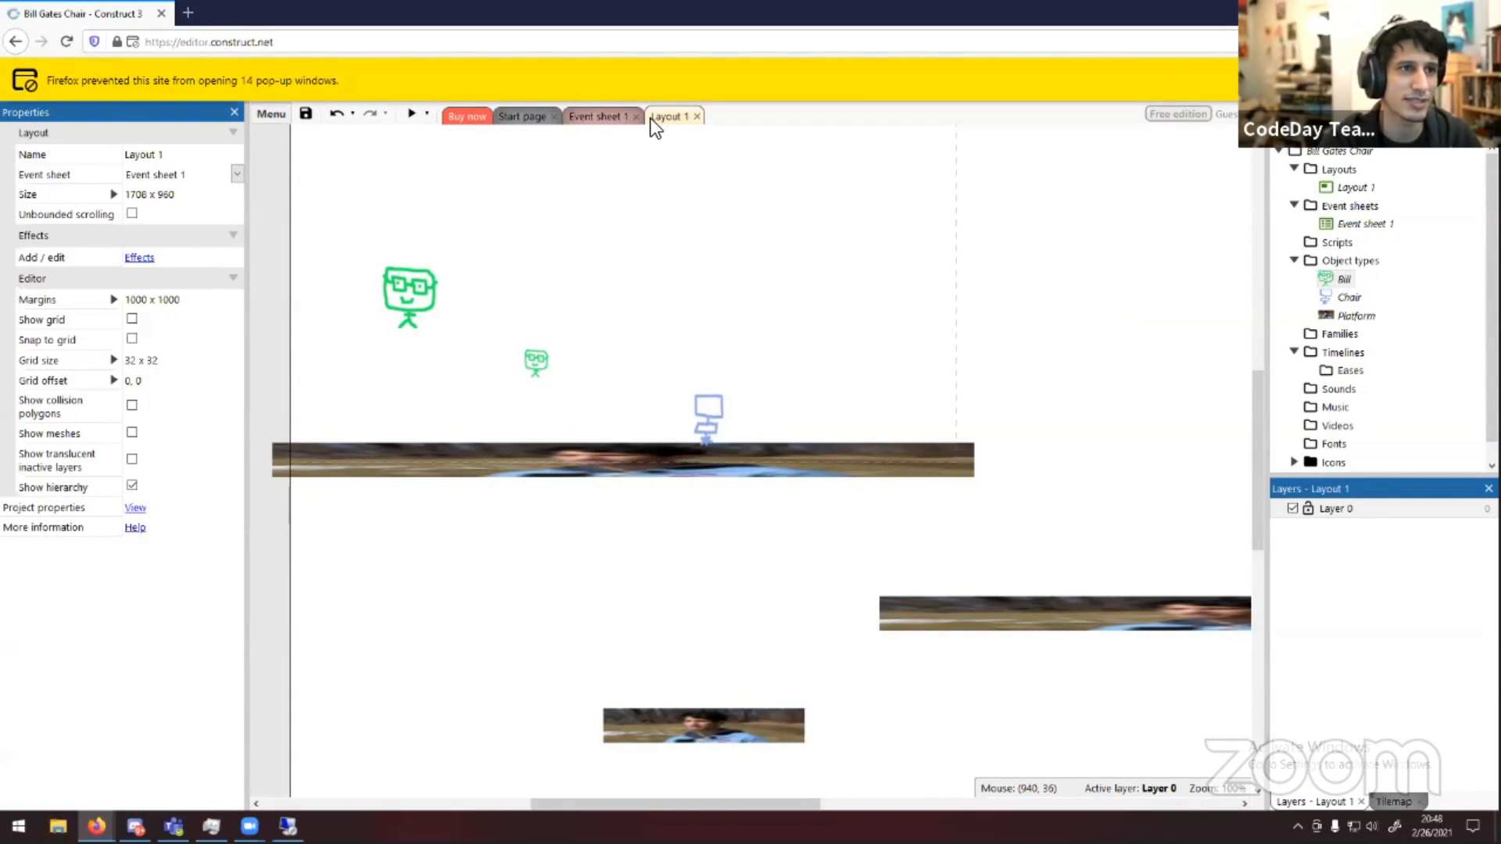
# In the event sheet, add a new System event that triggers every 0.5 seconds
pyautogui.click(618, 119)
pyautogui.click(305, 183)
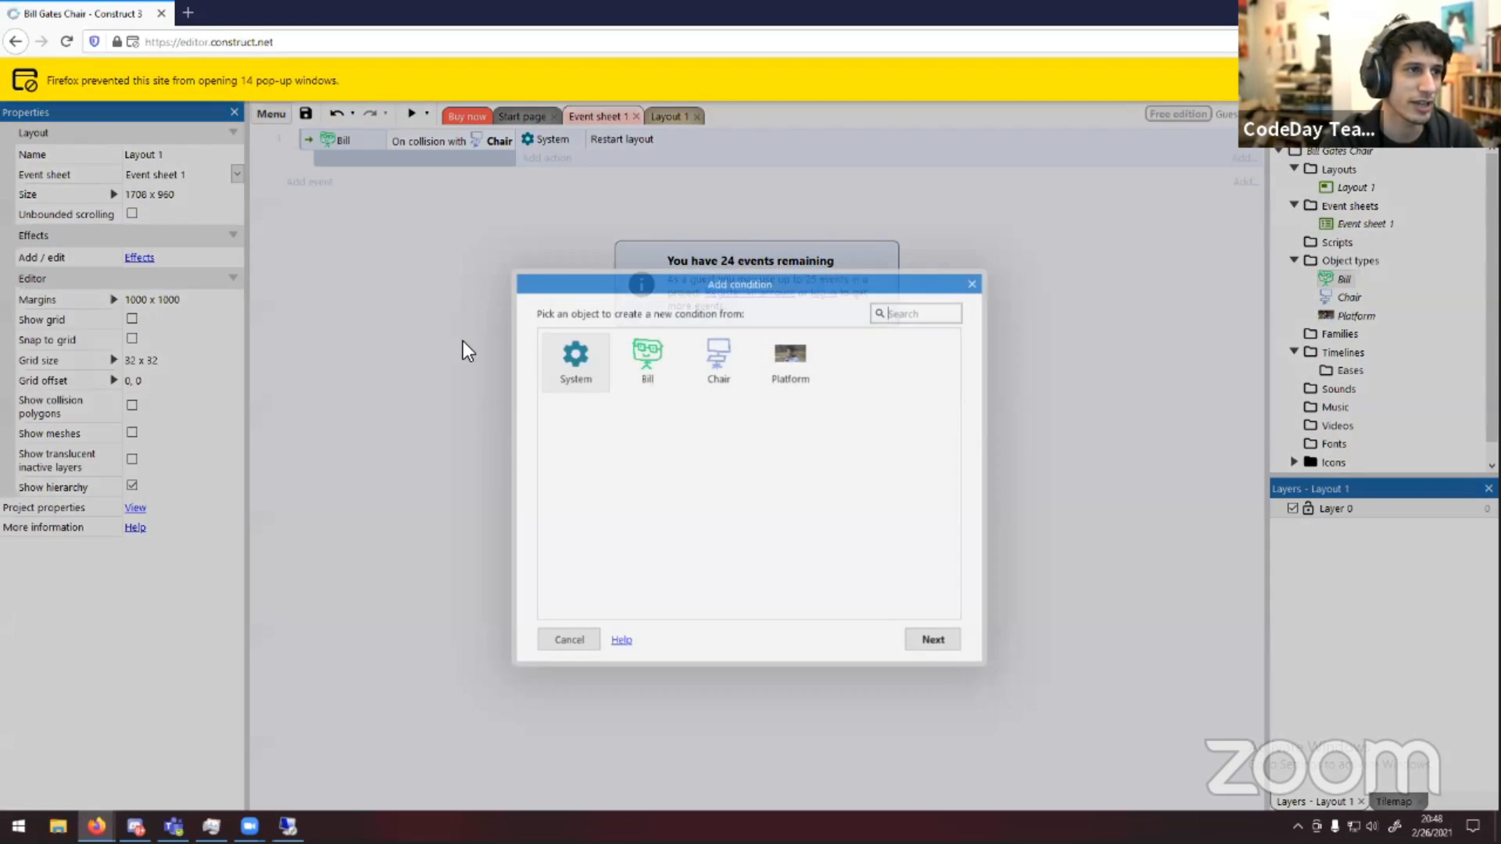
pyautogui.doubleClick(576, 358)
pyautogui.scroll(-2, 703, 453)
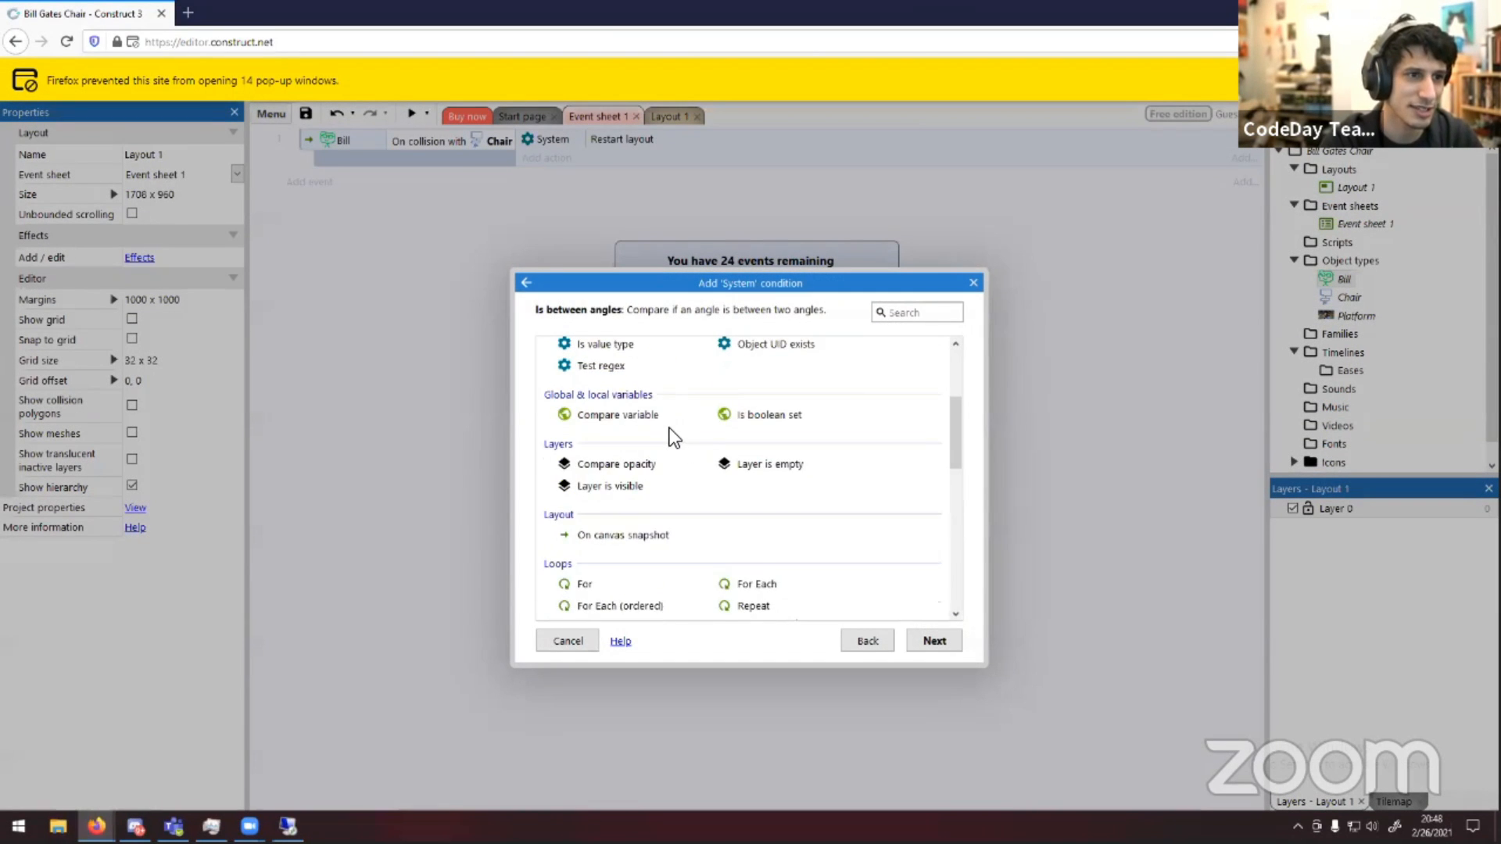
pyautogui.scroll(2, 669, 429)
pyautogui.scroll(-5, 716, 433)
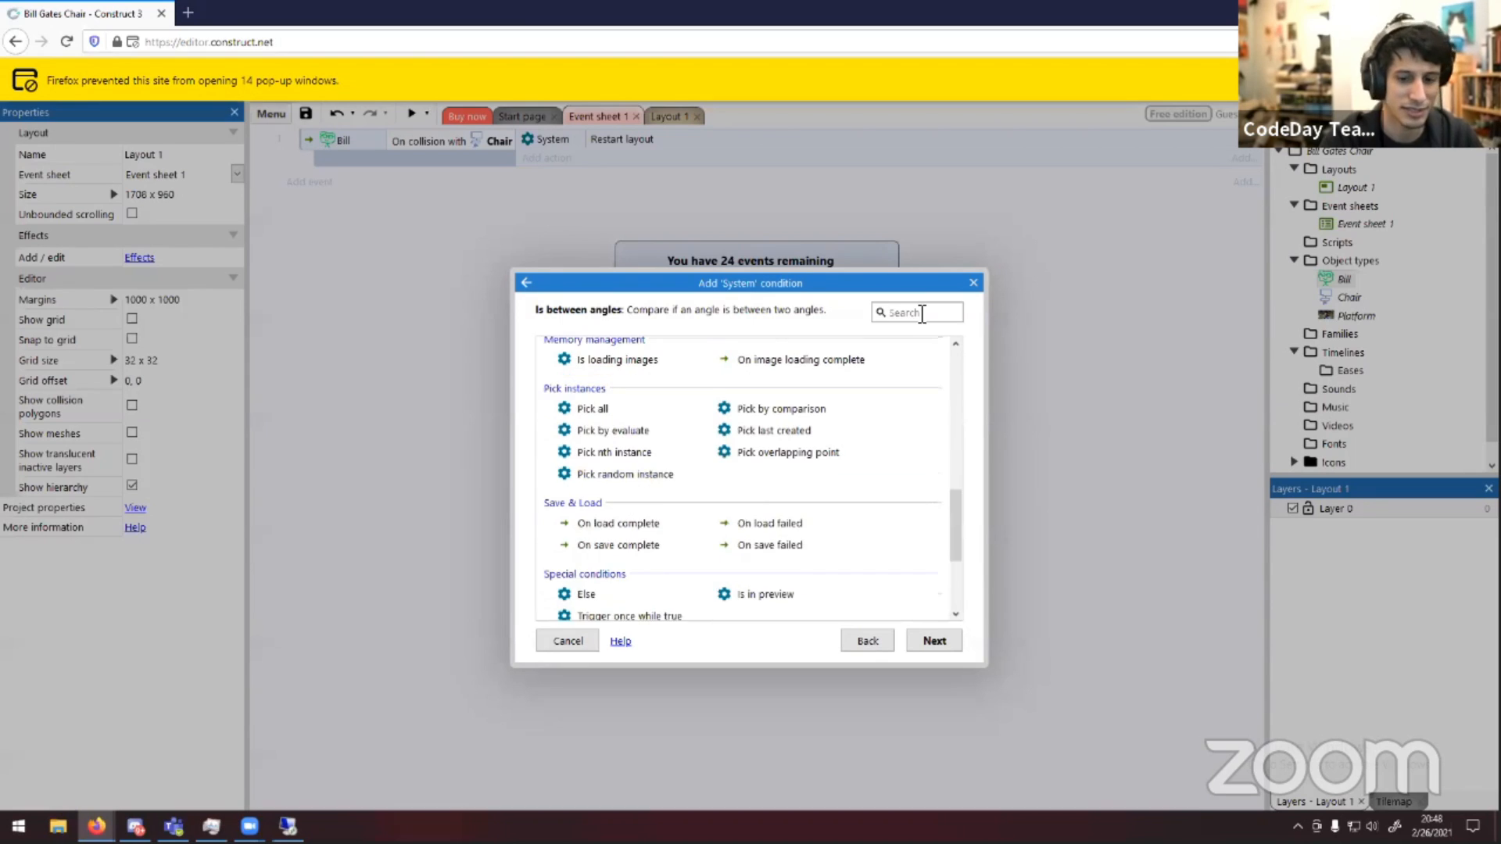
pyautogui.click(913, 312)
pyautogui.write('every')
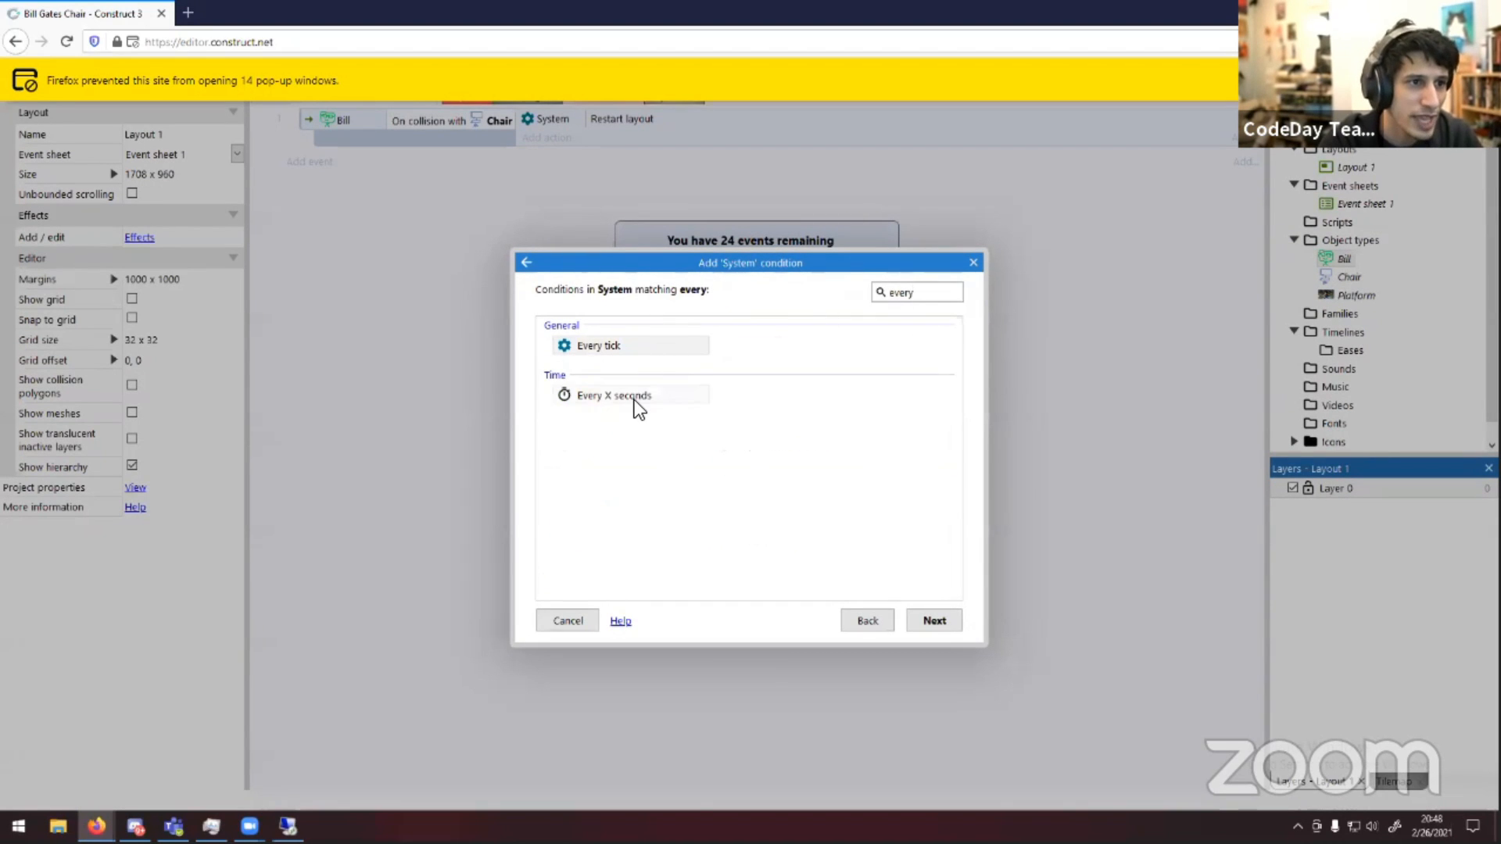
pyautogui.doubleClick(635, 397)
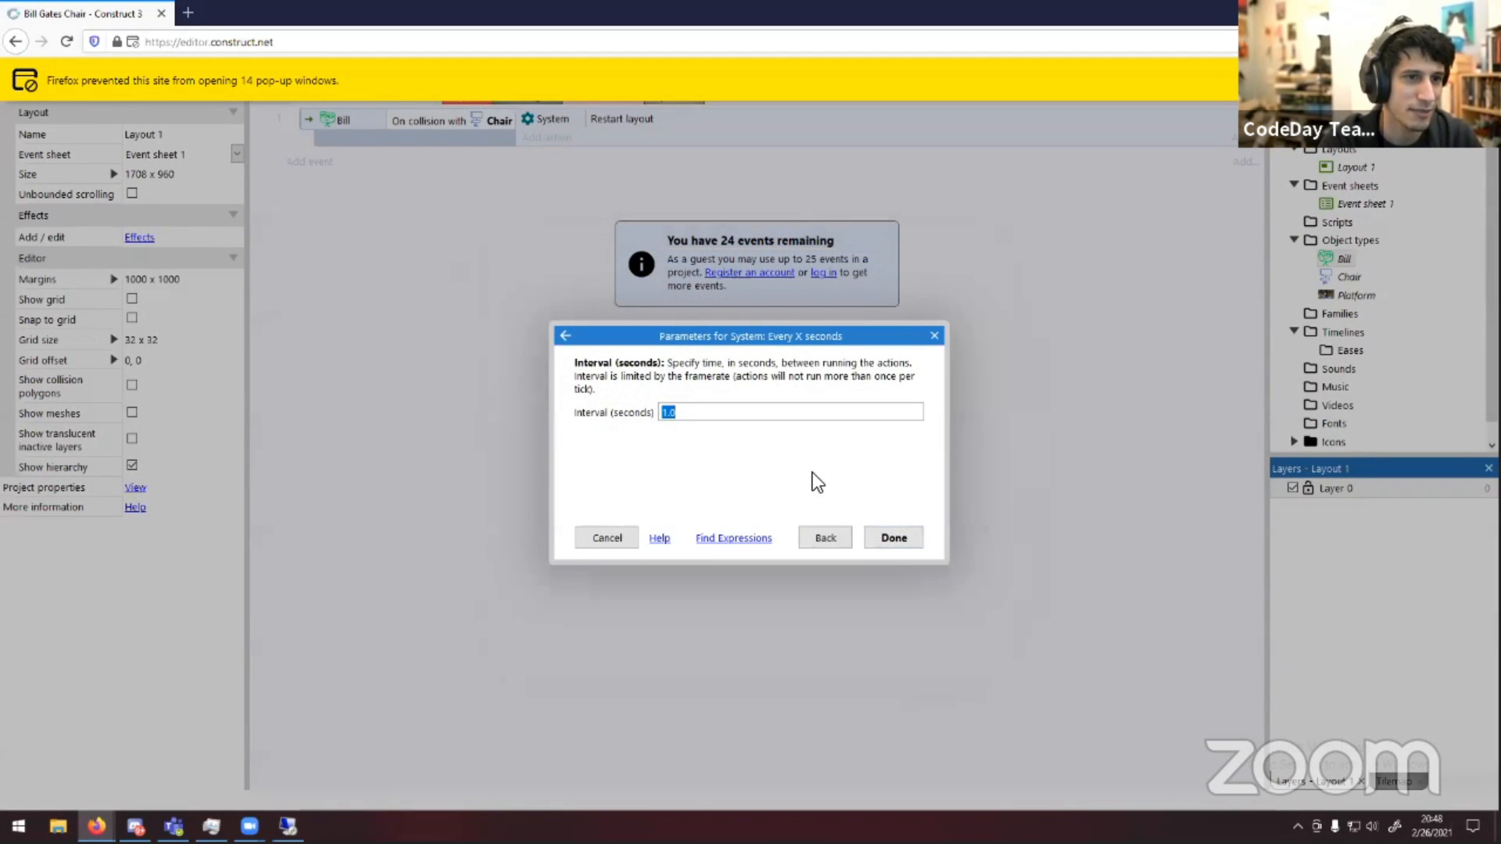
pyautogui.write('0.5')
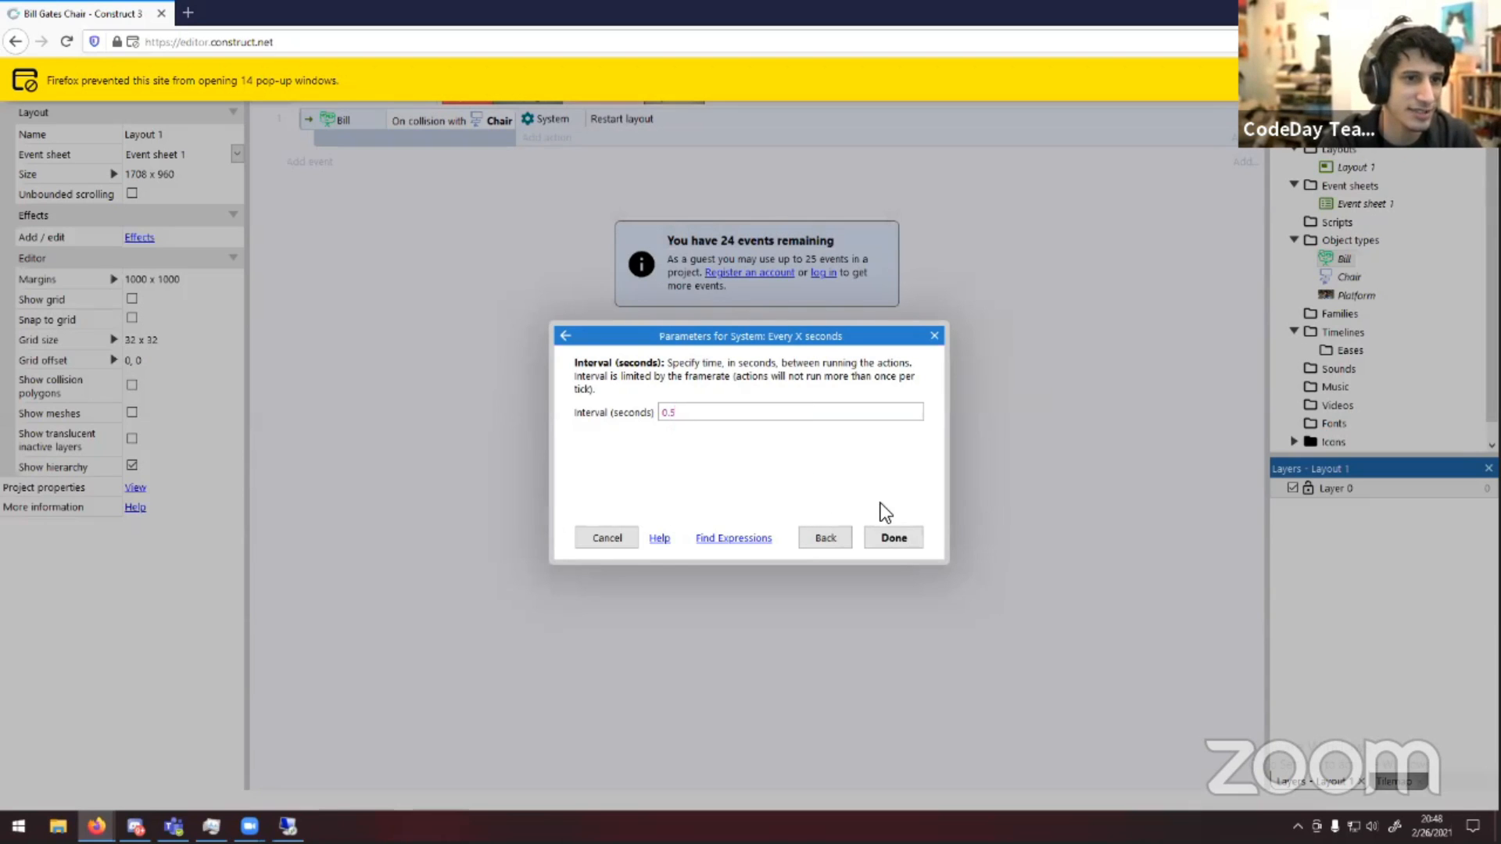
pyautogui.click(893, 538)
# Add a System Create object action for the Chair to the every 0.5 seconds event
pyautogui.click(543, 159)
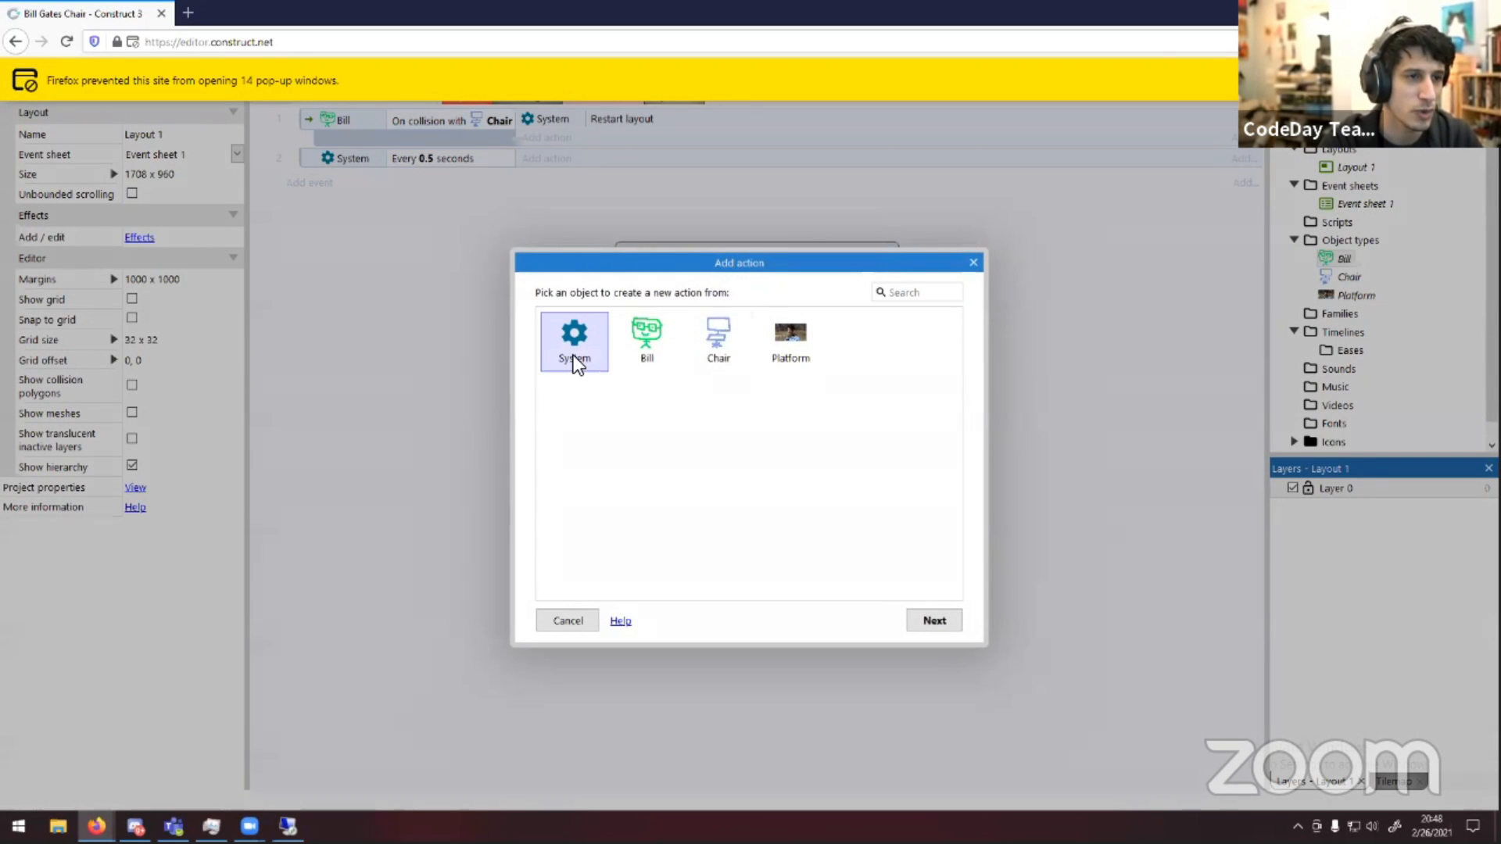
pyautogui.doubleClick(574, 354)
pyautogui.doubleClick(618, 416)
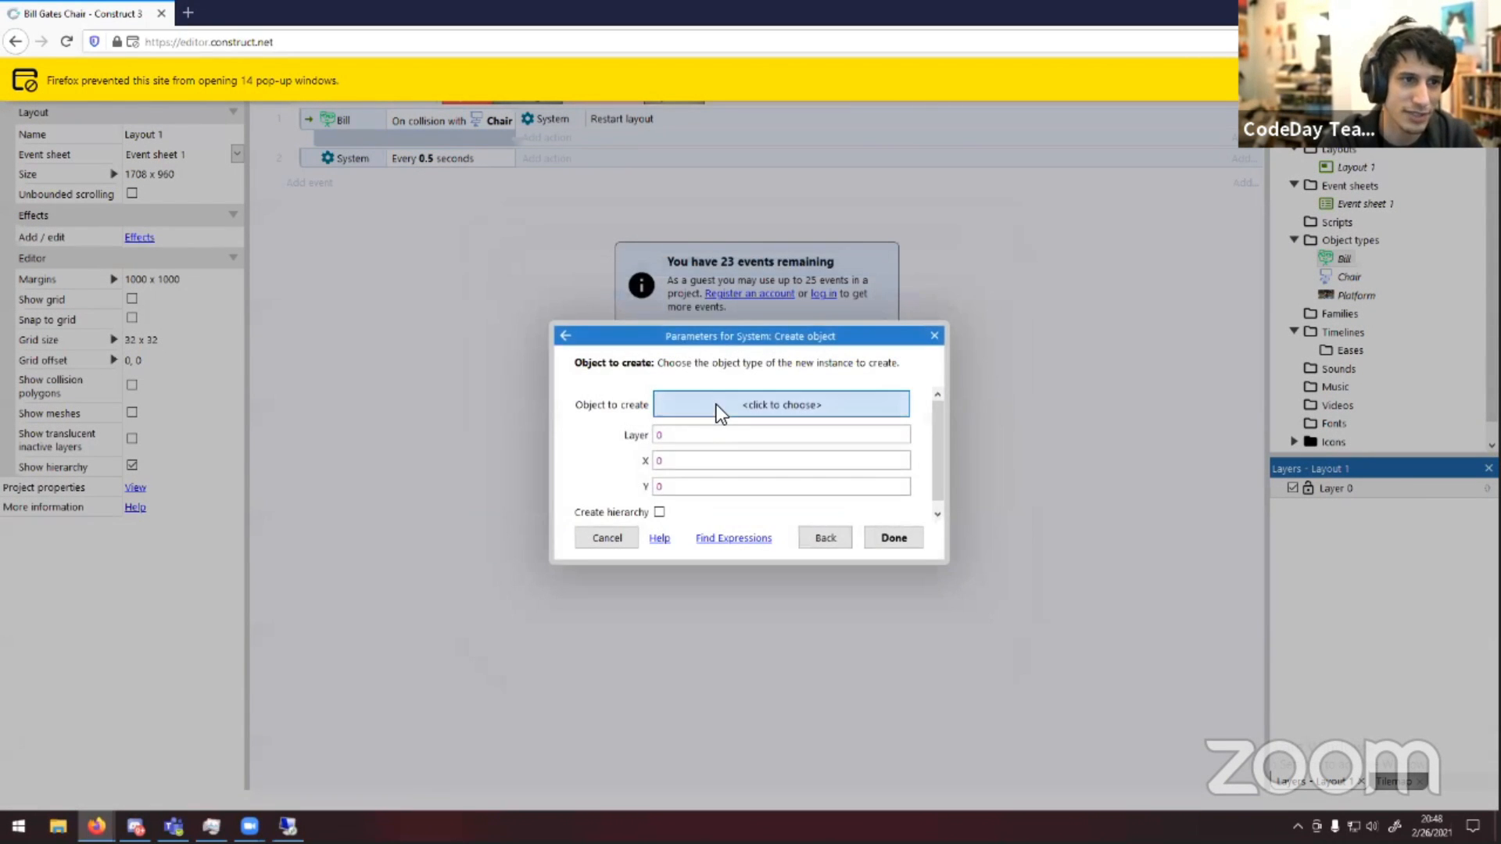
pyautogui.click(715, 405)
pyautogui.click(735, 381)
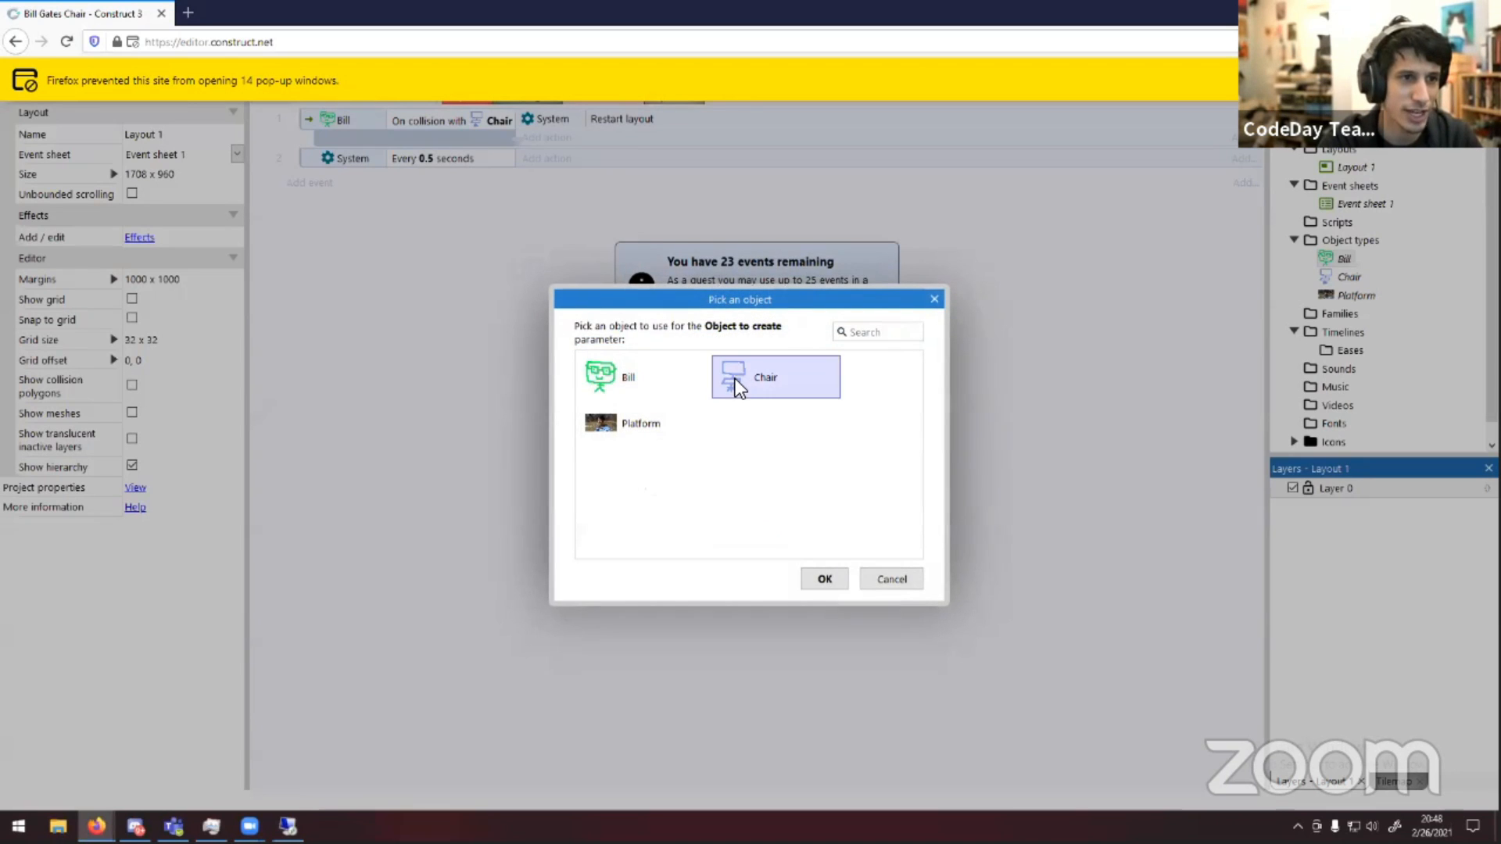
pyautogui.doubleClick(734, 378)
pyautogui.click(711, 475)
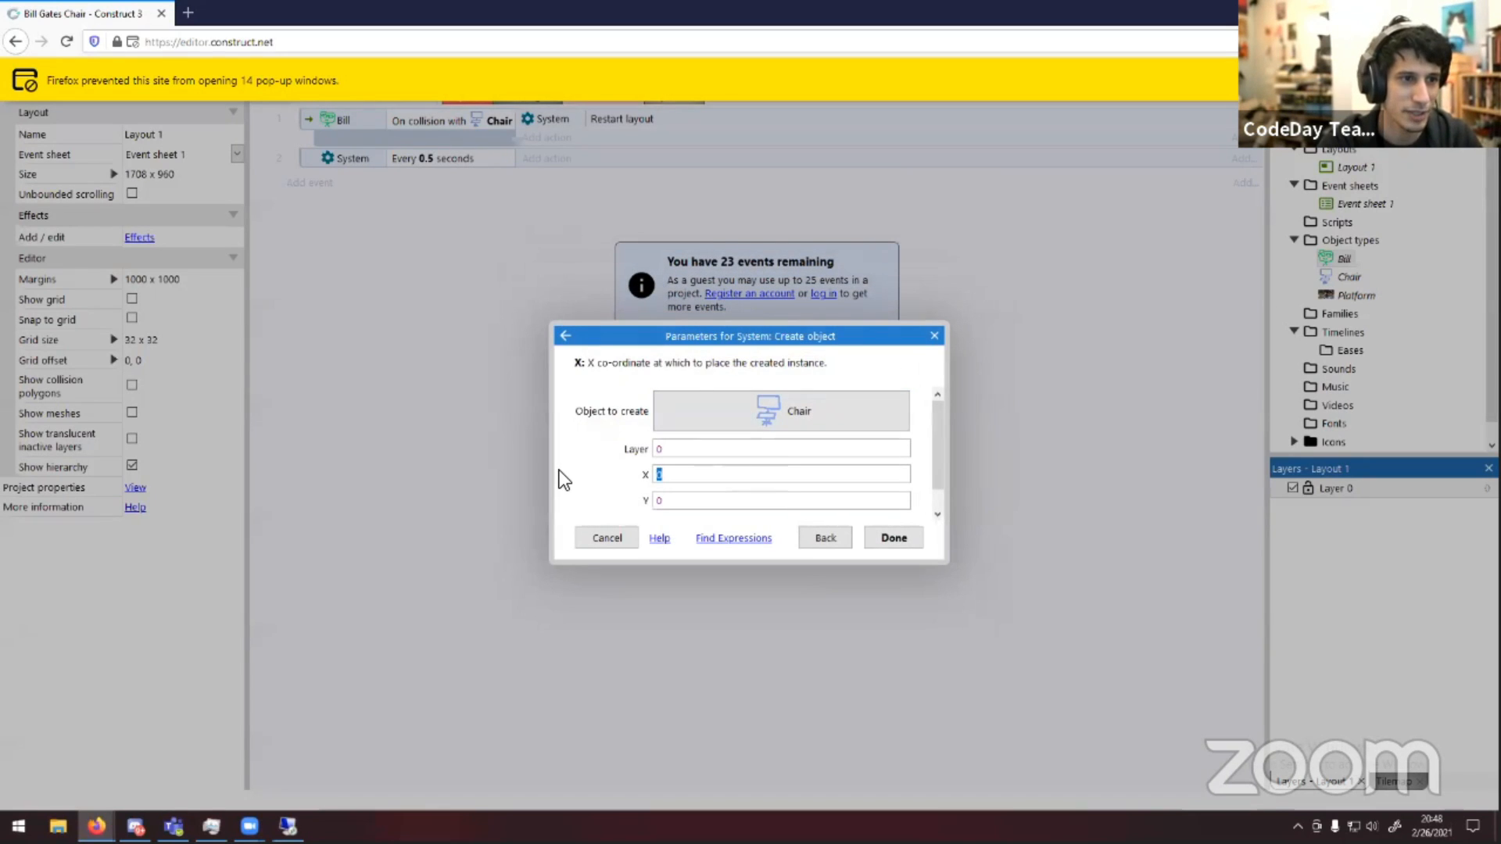
# Set the created chair's X to random(0,1000) and Y to -10, and finish the action
pyautogui.write('r')
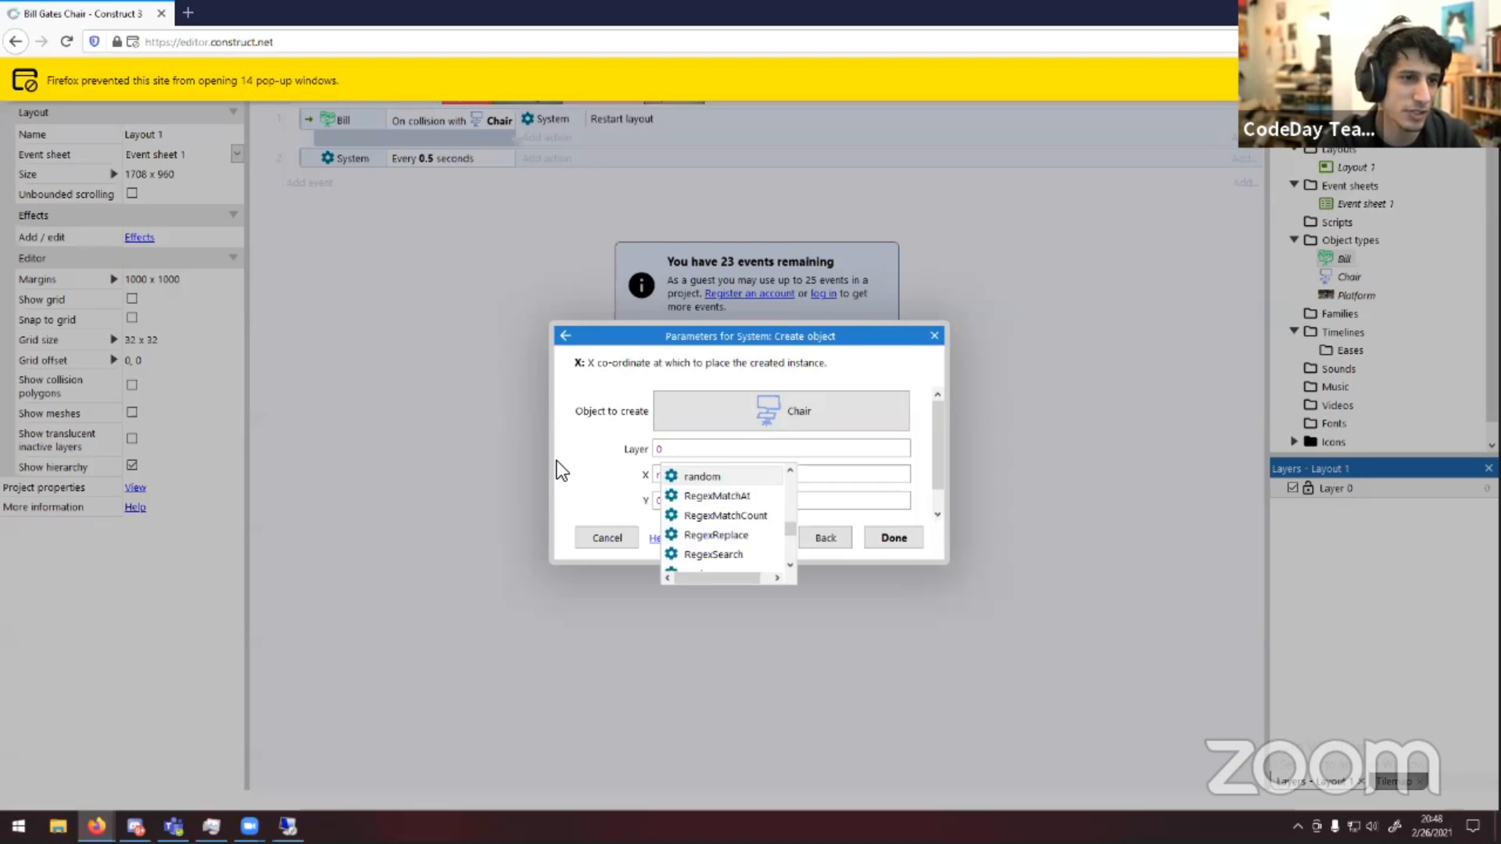
pyautogui.press('Tab')
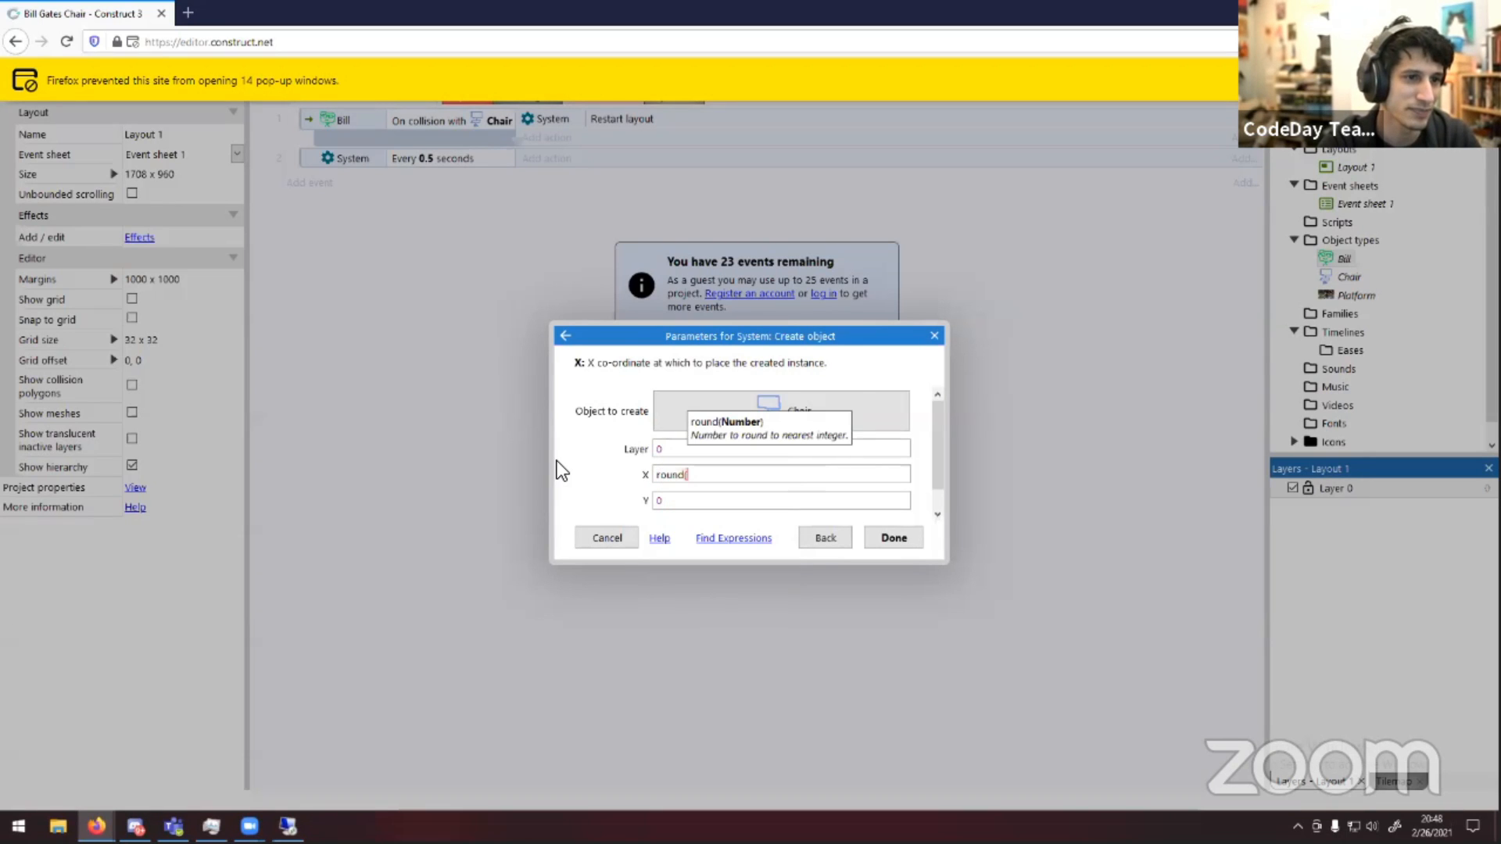
pyautogui.press('BackSpace')
pyautogui.press('BackSpace')
pyautogui.press('BackSpace')
pyautogui.press('BackSpace')
pyautogui.write('a')
pyautogui.press('Tab')
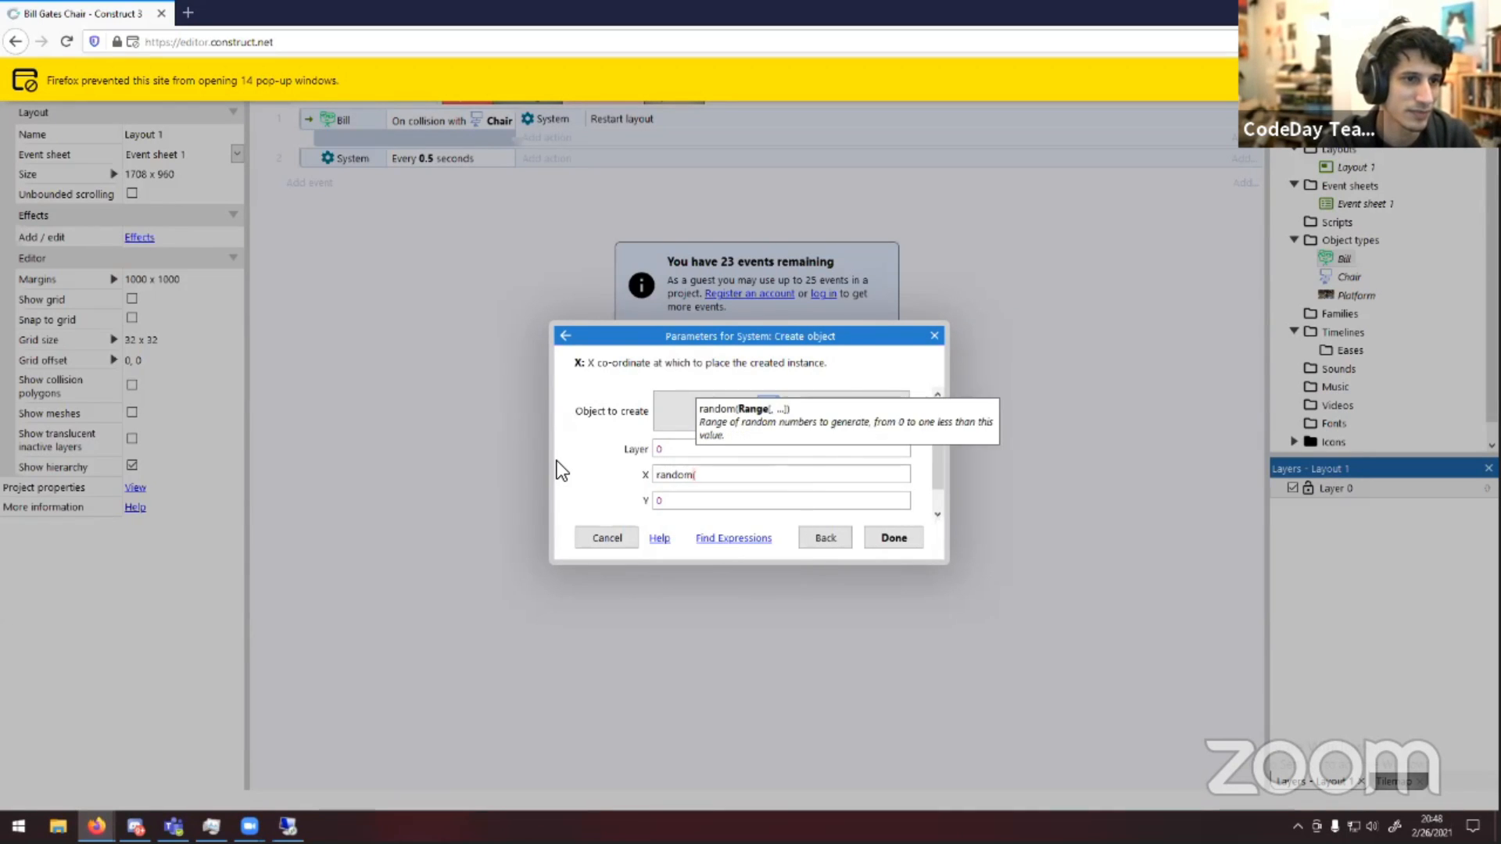
pyautogui.write('(0,10000')
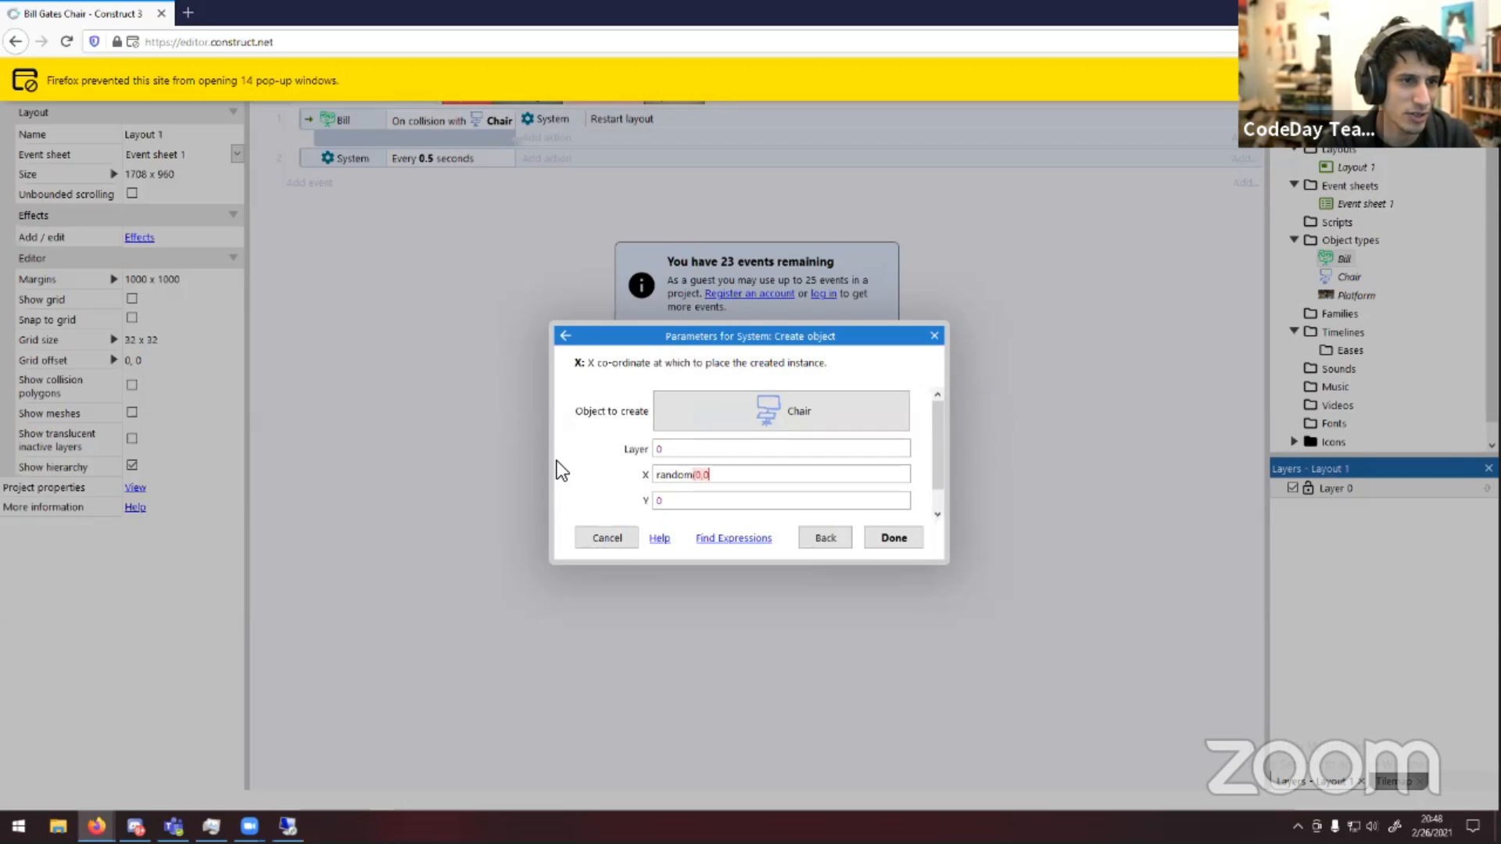
pyautogui.press('BackSpace')
pyautogui.write(')')
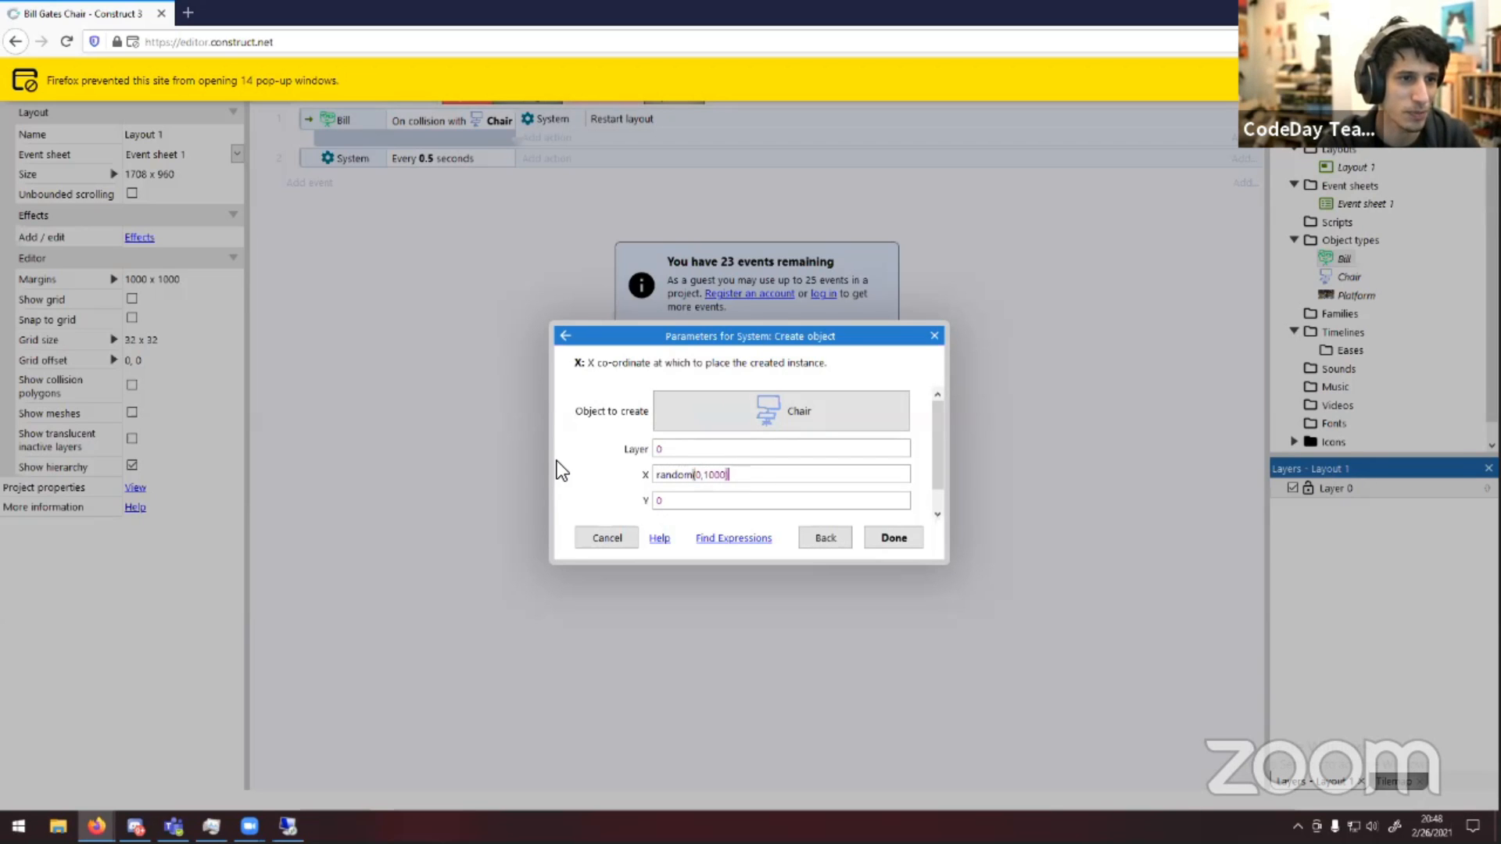
pyautogui.press('Tab')
pyautogui.write('r')
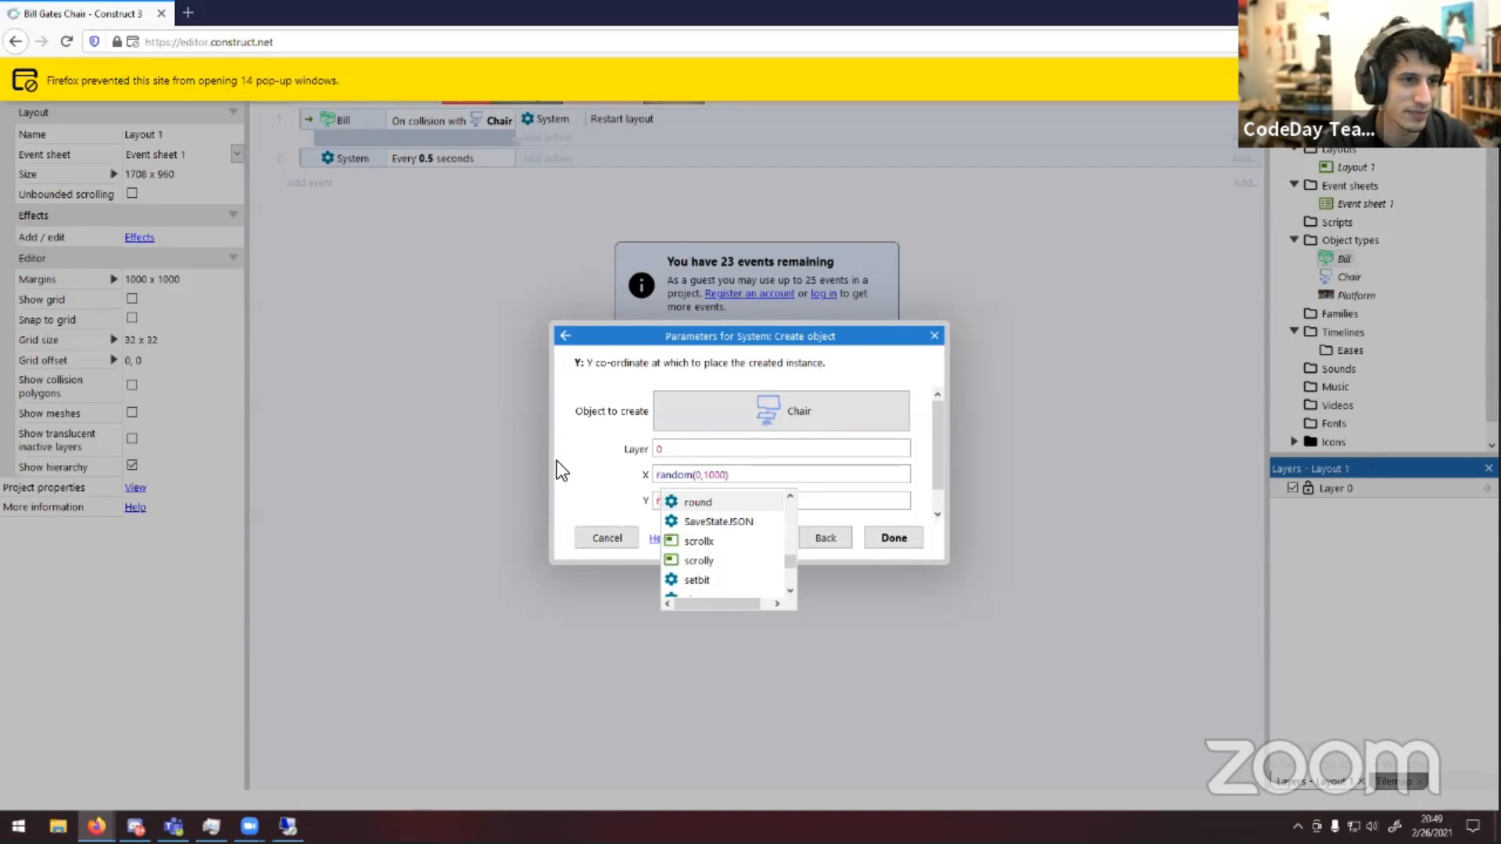
pyautogui.press('BackSpace')
pyautogui.press('BackSpace')
pyautogui.write('random(0,')
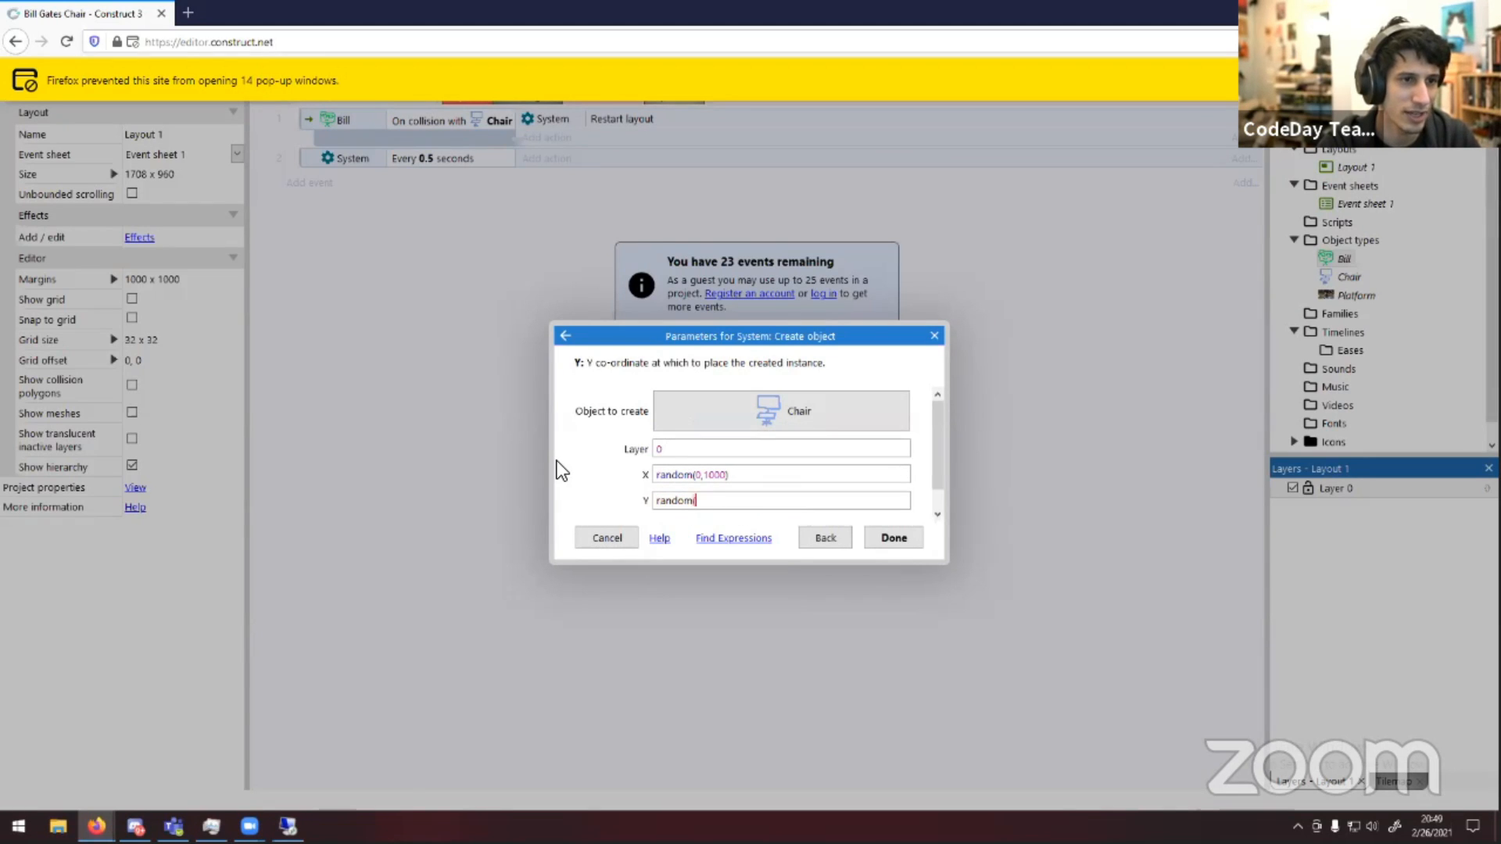
pyautogui.hotkey('ctrl', 'a')
pyautogui.press('BackSpace')
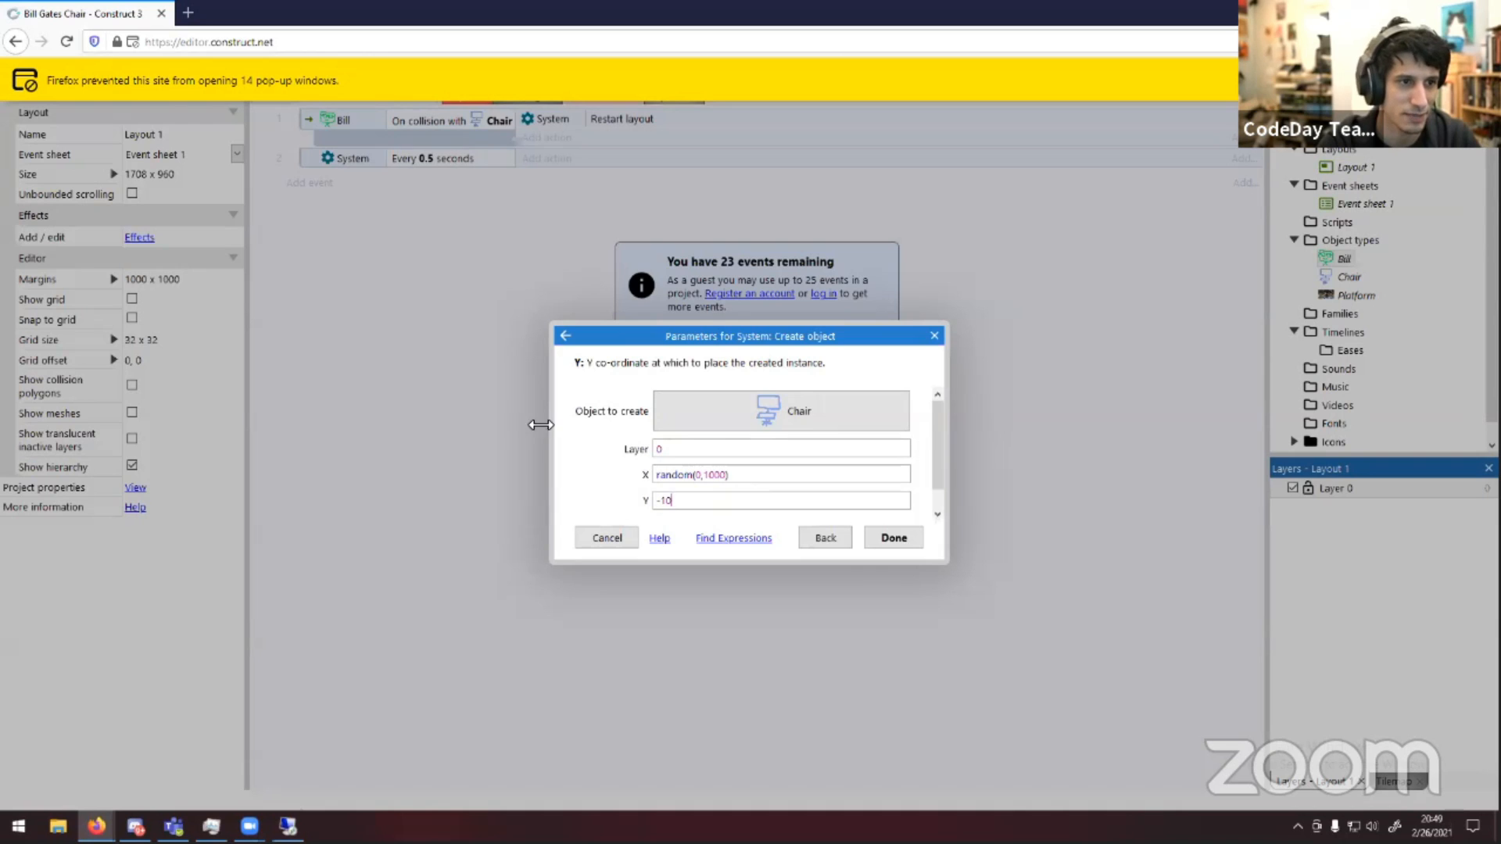
pyautogui.click(893, 538)
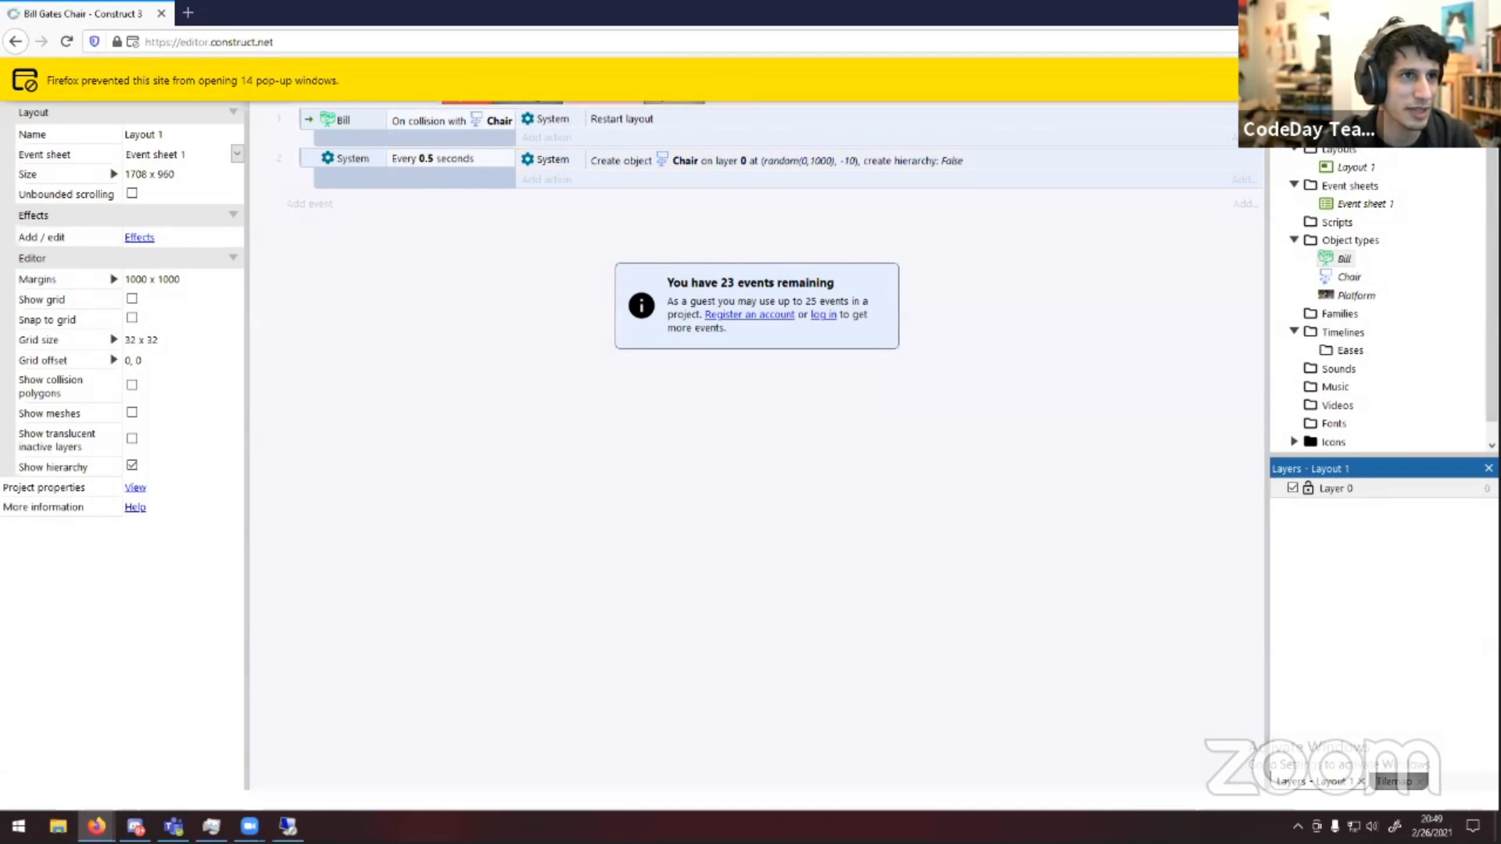
# Return to the layout and add the Physics behavior to the Chair object type
pyautogui.click(528, 72)
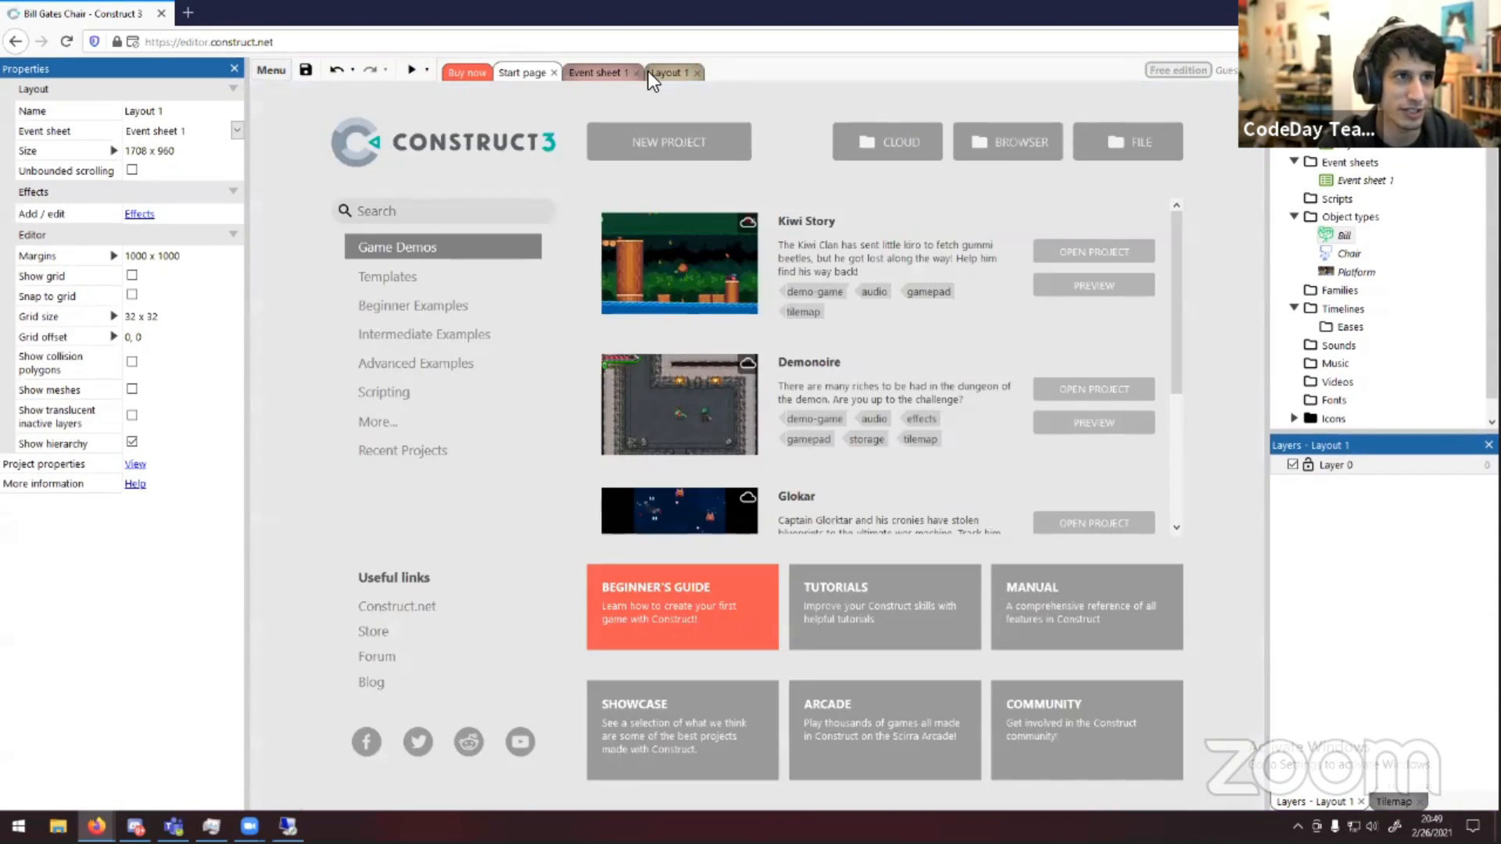
pyautogui.click(657, 72)
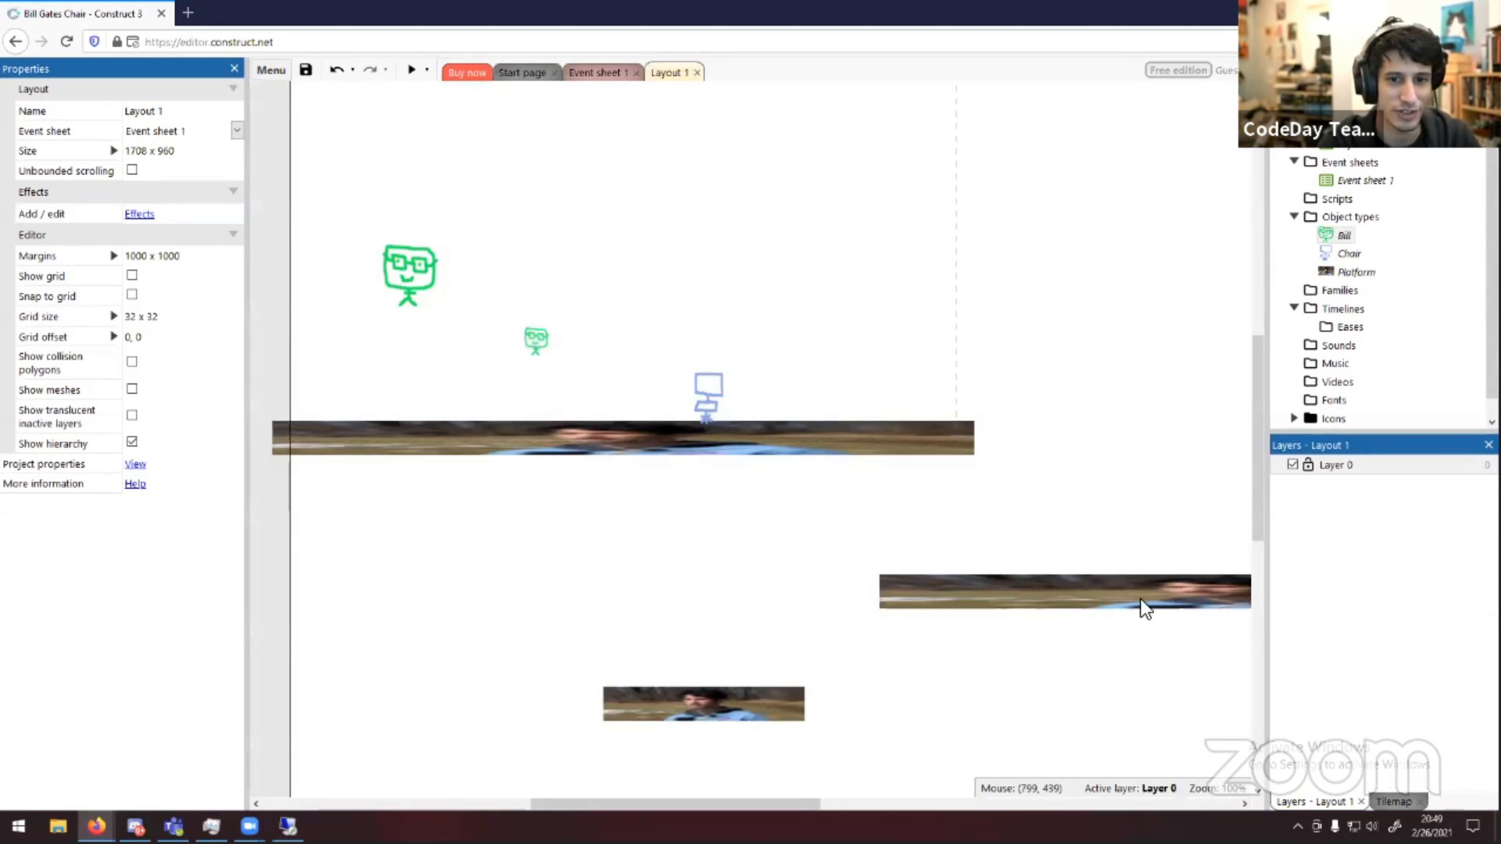
pyautogui.rightClick(1357, 252)
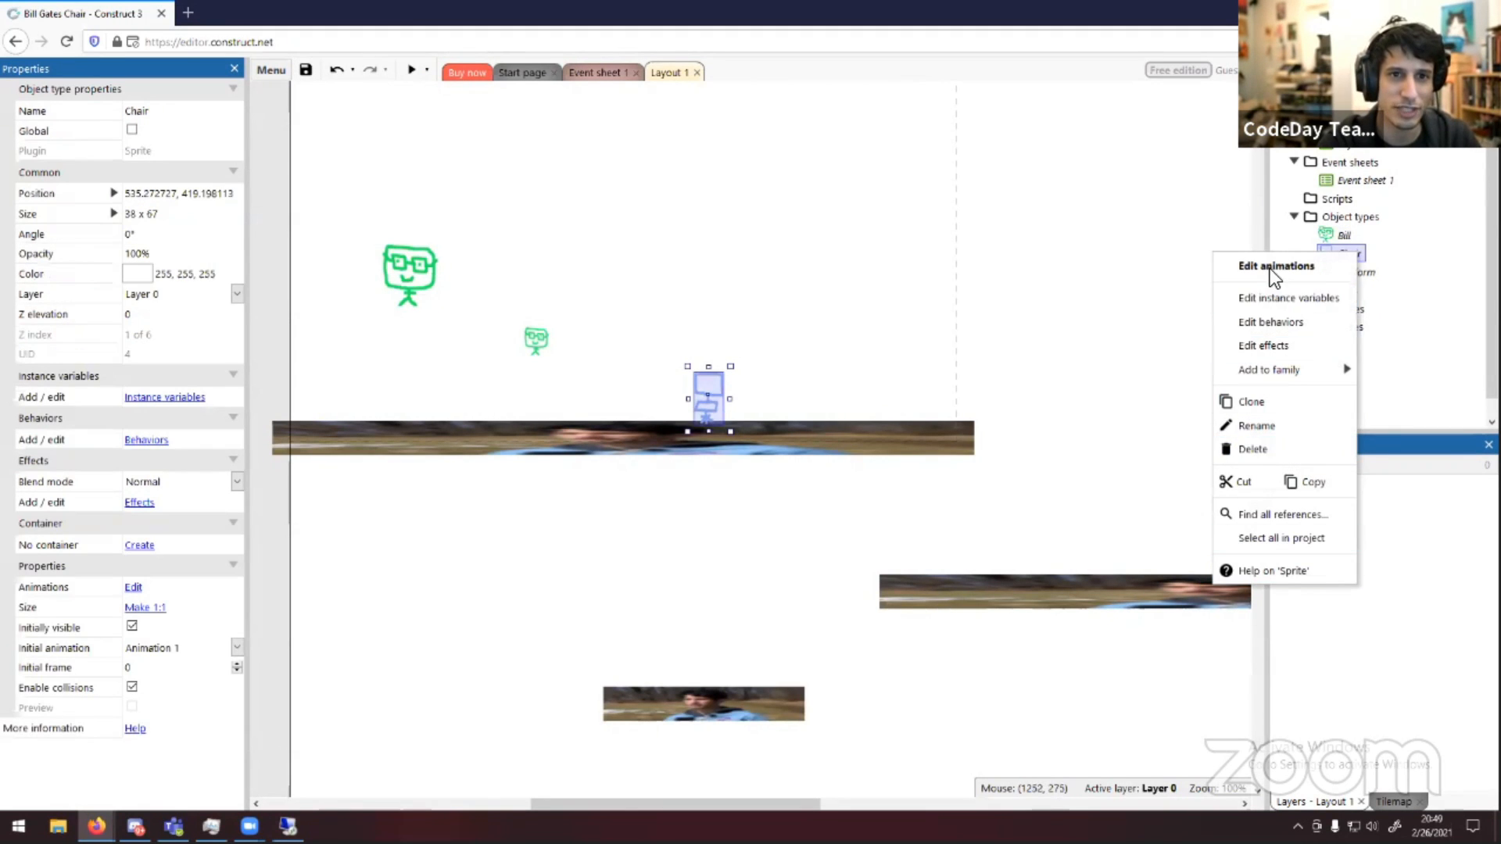
pyautogui.click(1282, 323)
pyautogui.click(1093, 364)
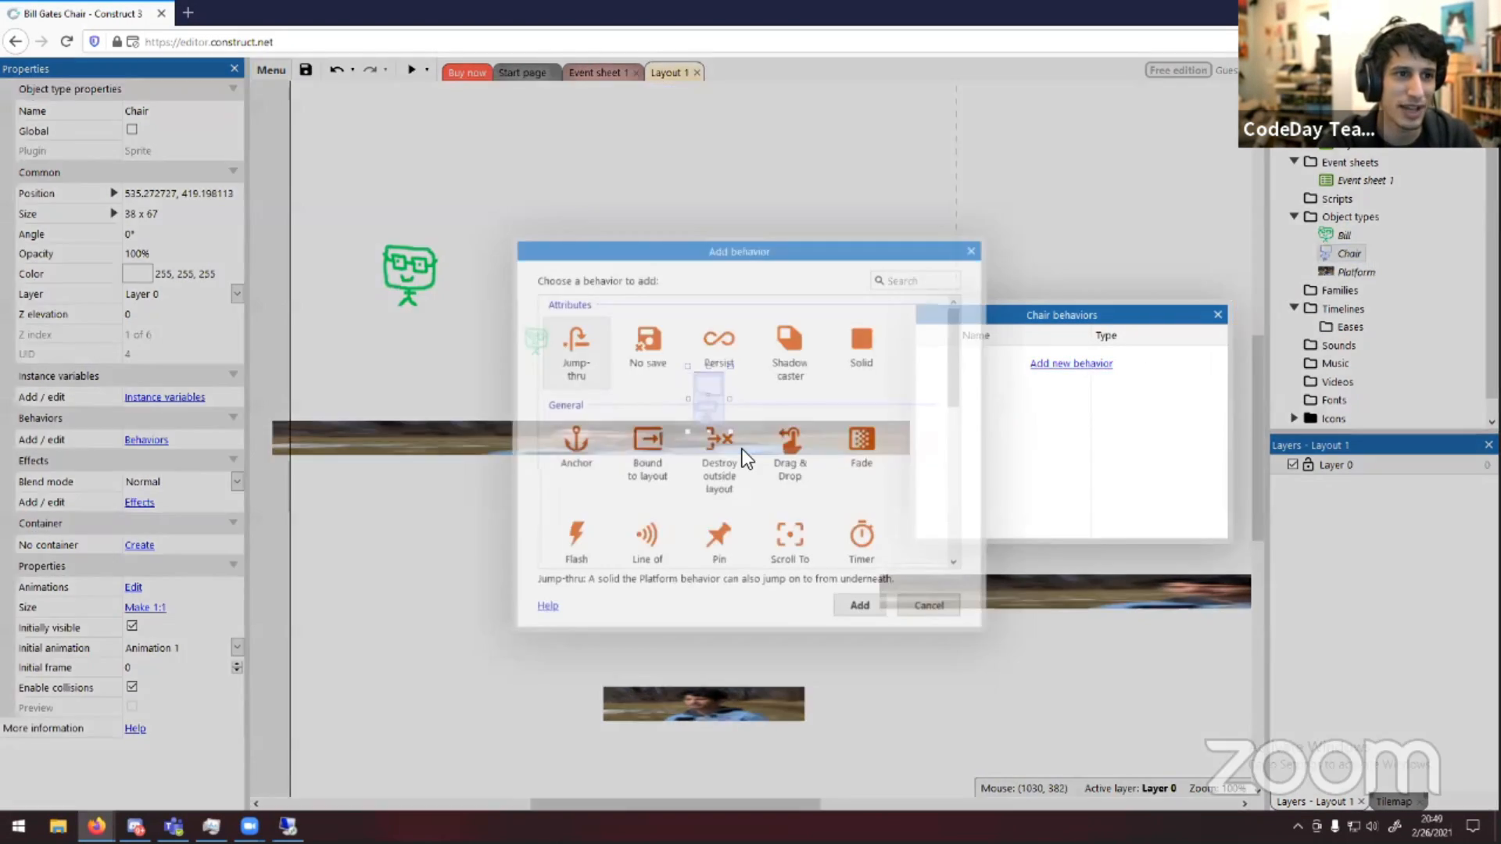
pyautogui.scroll(-5, 739, 426)
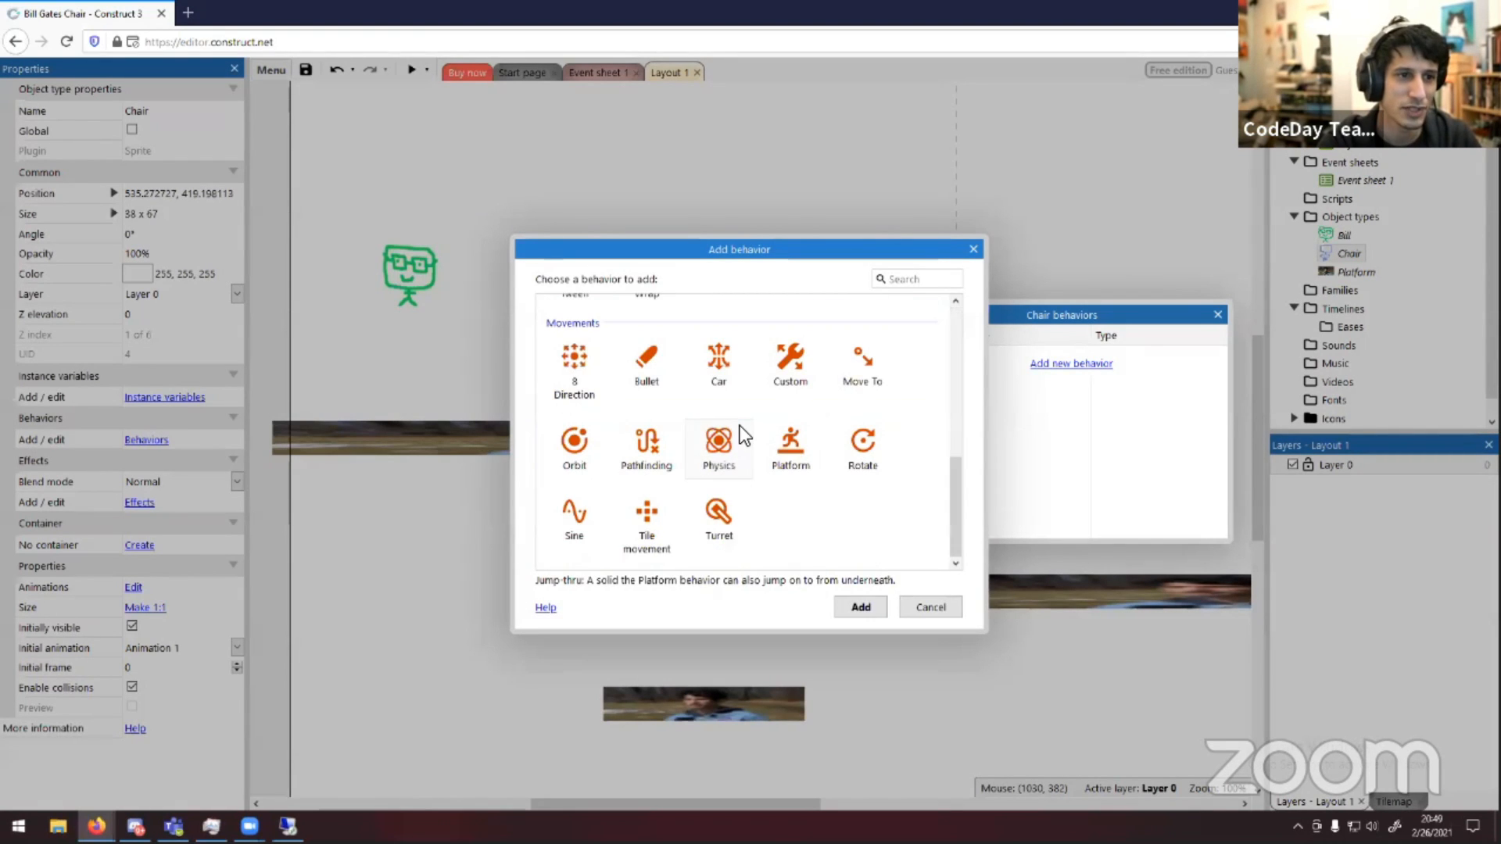
pyautogui.click(723, 442)
pyautogui.press('Return')
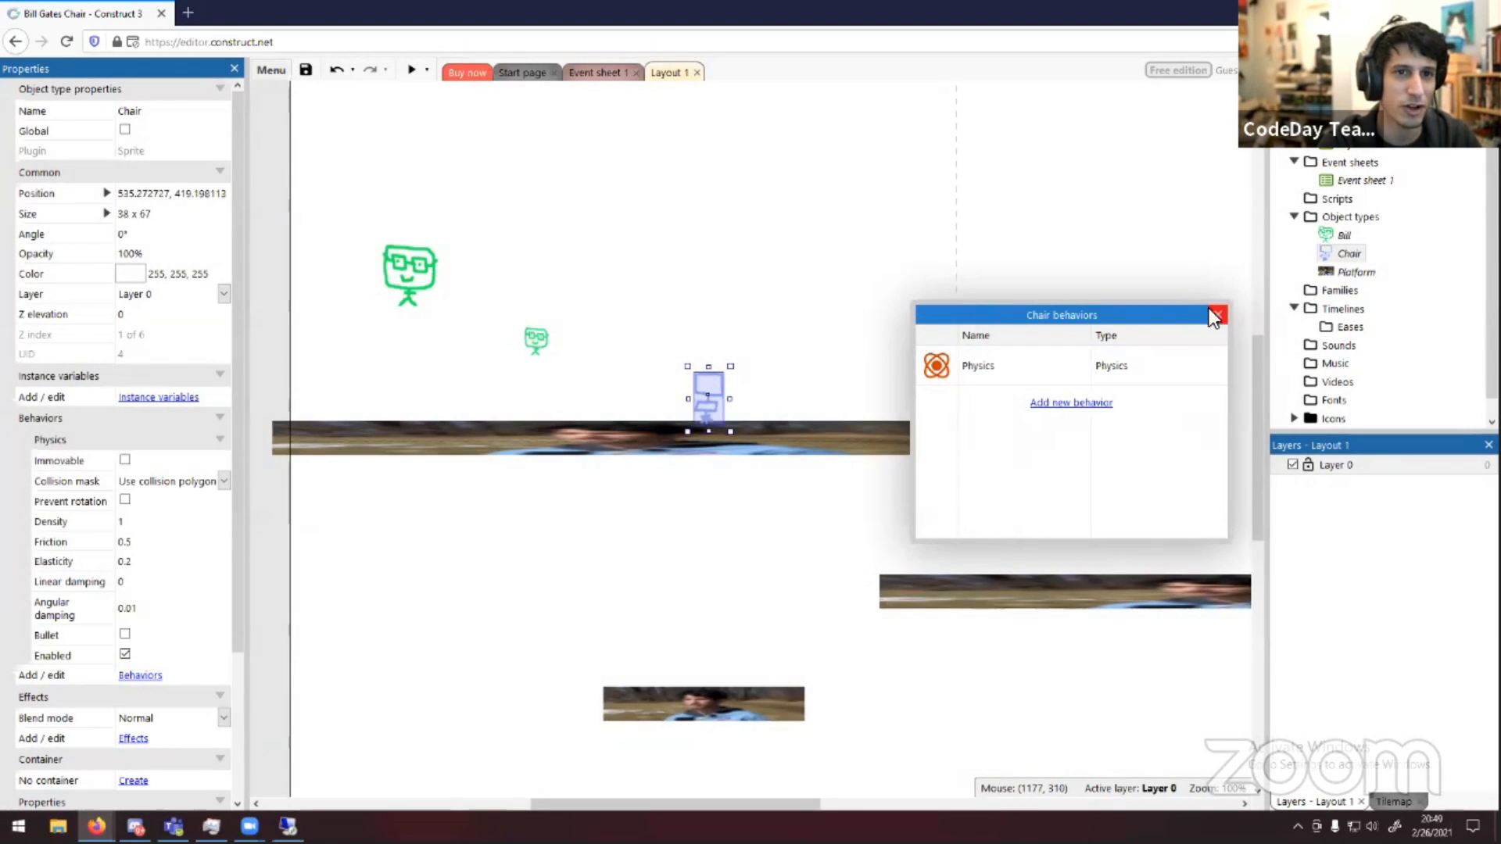
pyautogui.click(1210, 314)
# Preview the game twice to watch chairs spawn and fall, closing each preview window
pyautogui.click(406, 73)
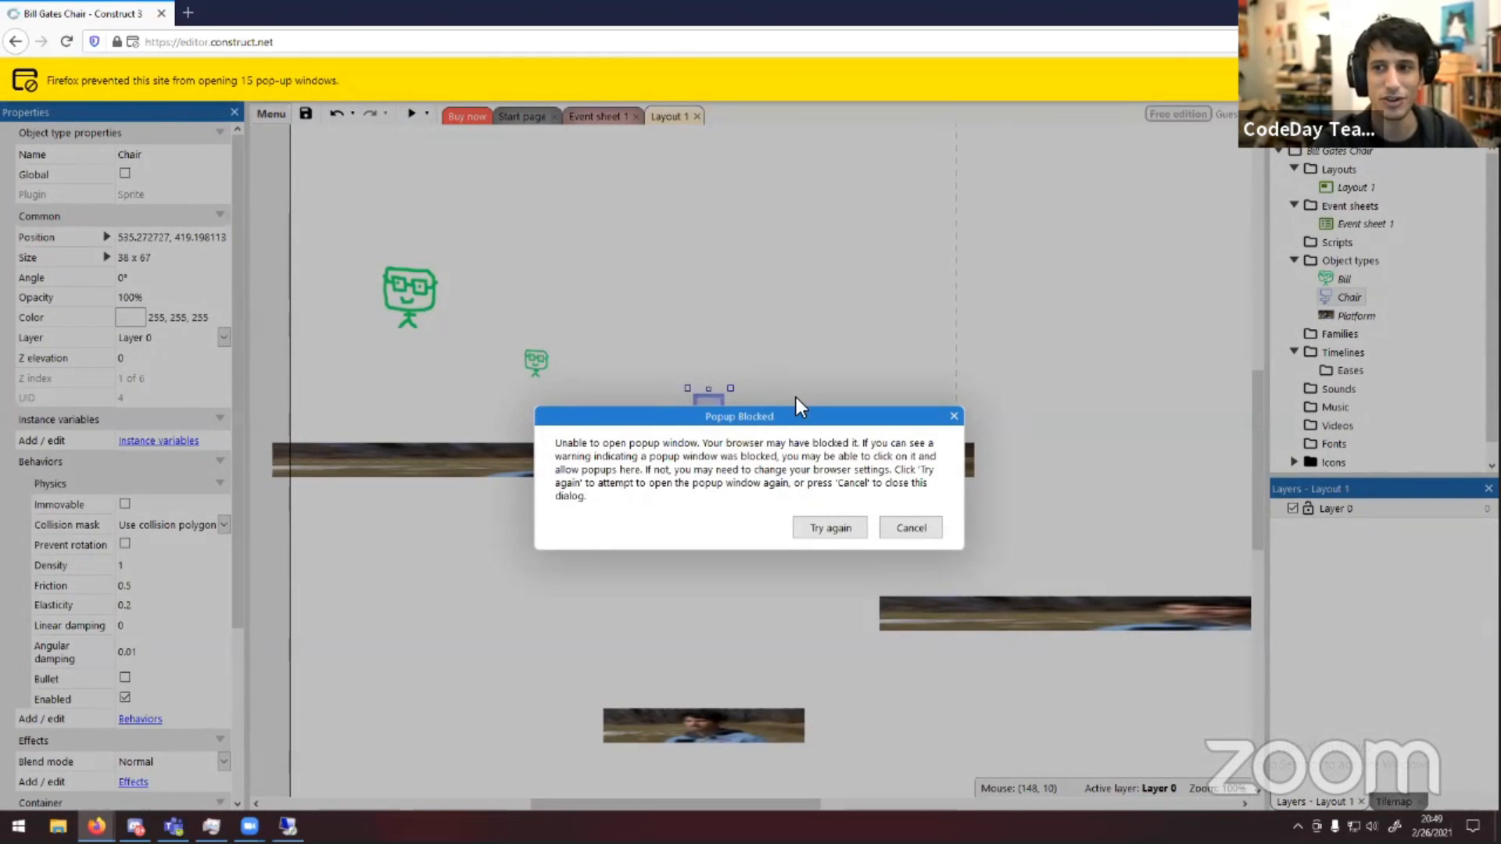
pyautogui.click(831, 529)
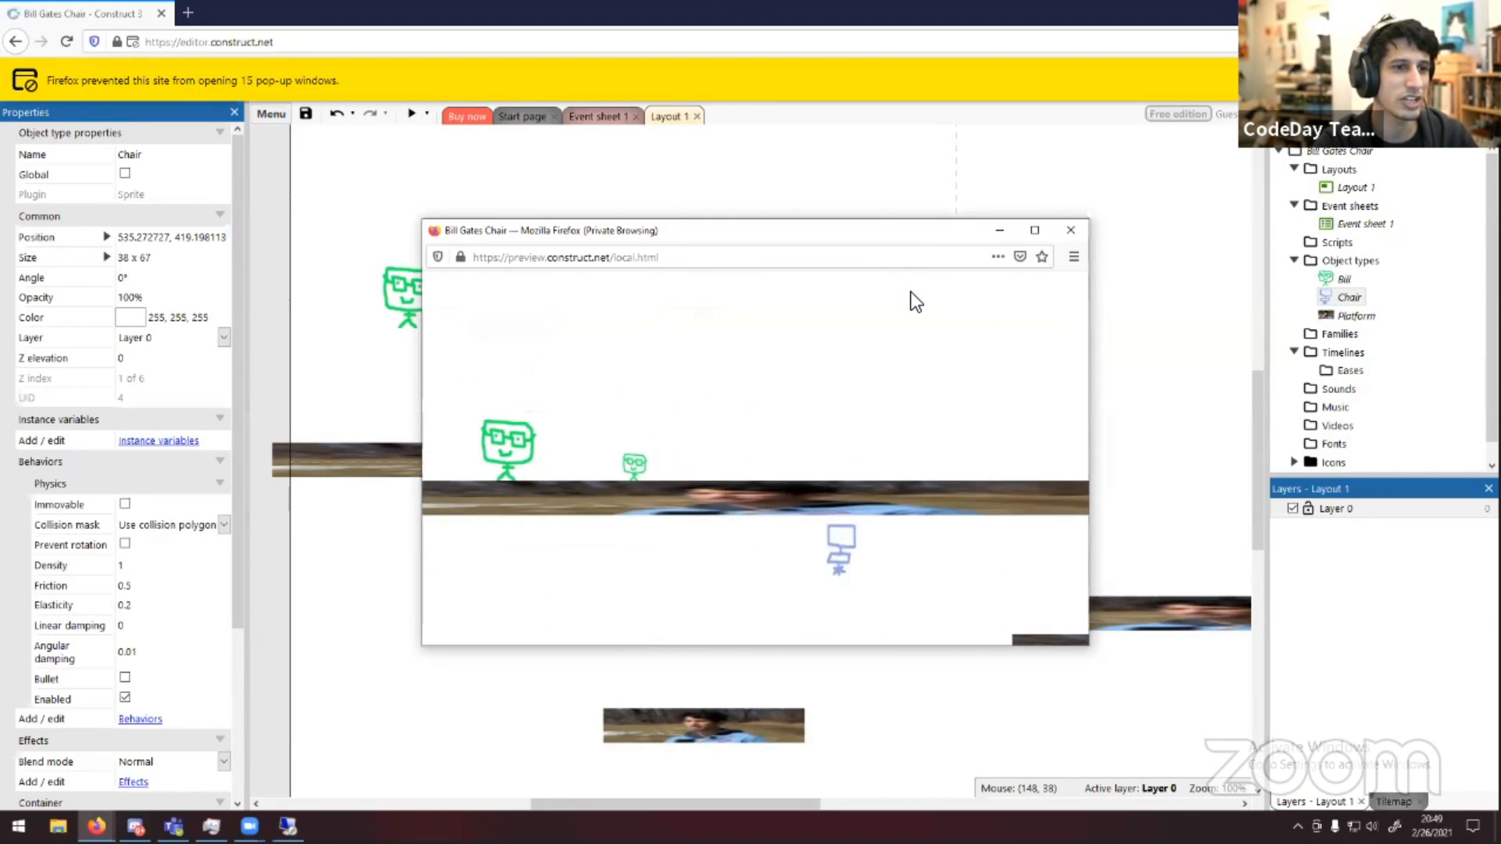
pyautogui.click(1069, 231)
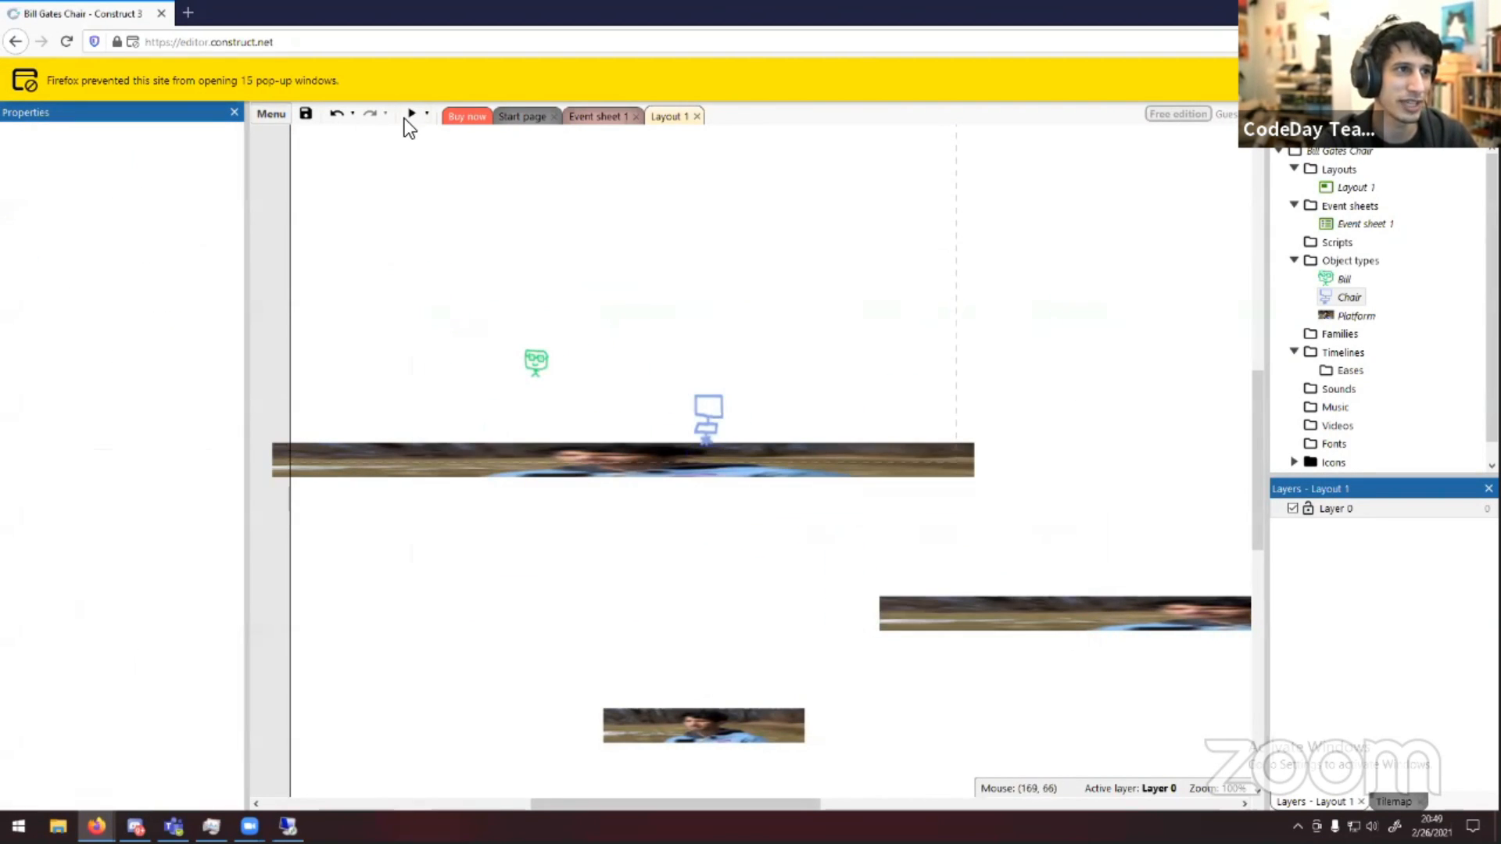
pyautogui.click(406, 118)
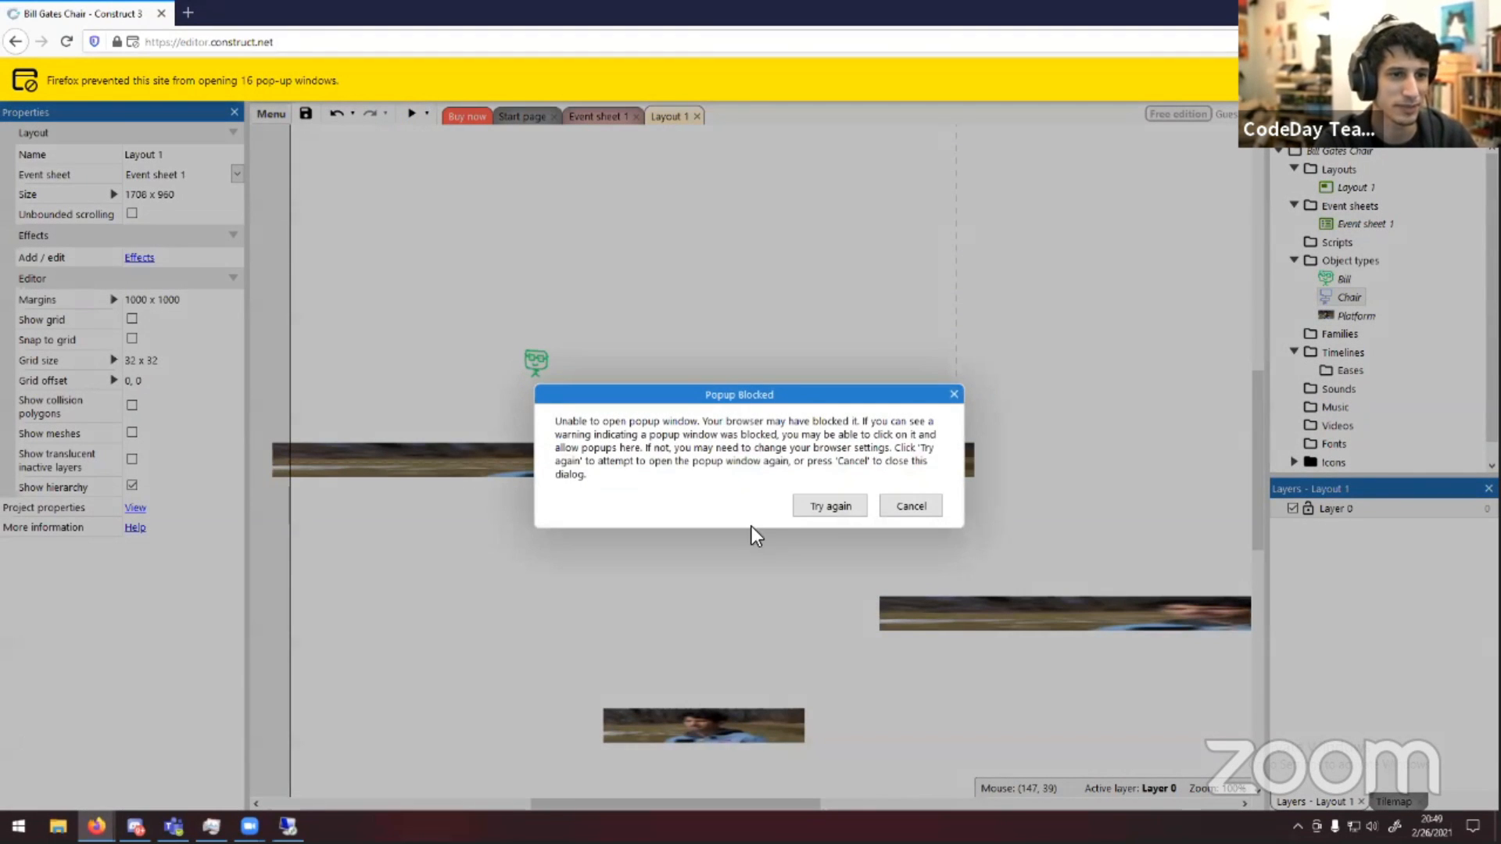
pyautogui.click(805, 504)
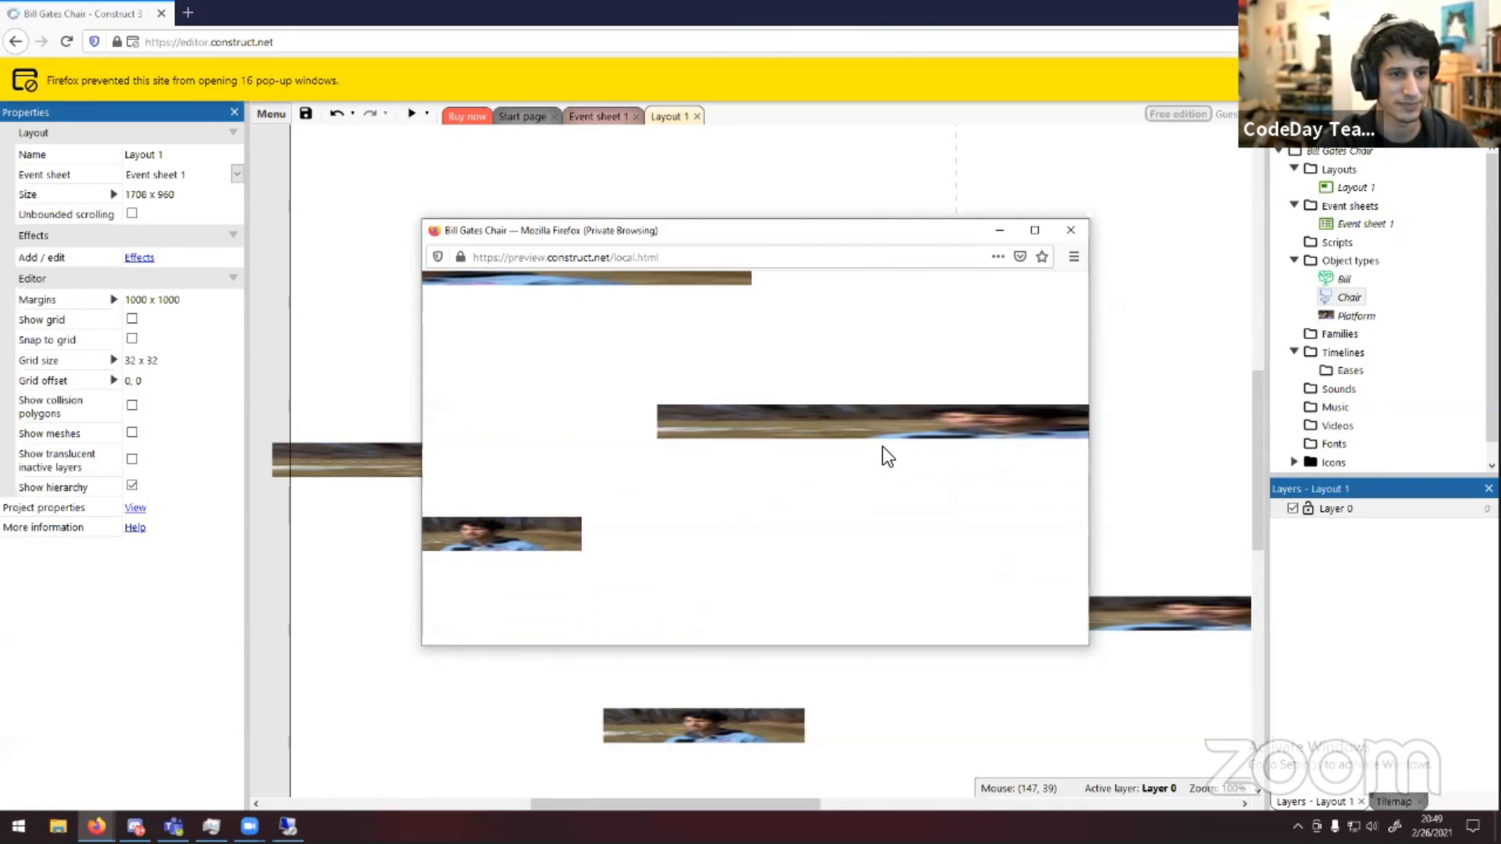
pyautogui.click(1068, 232)
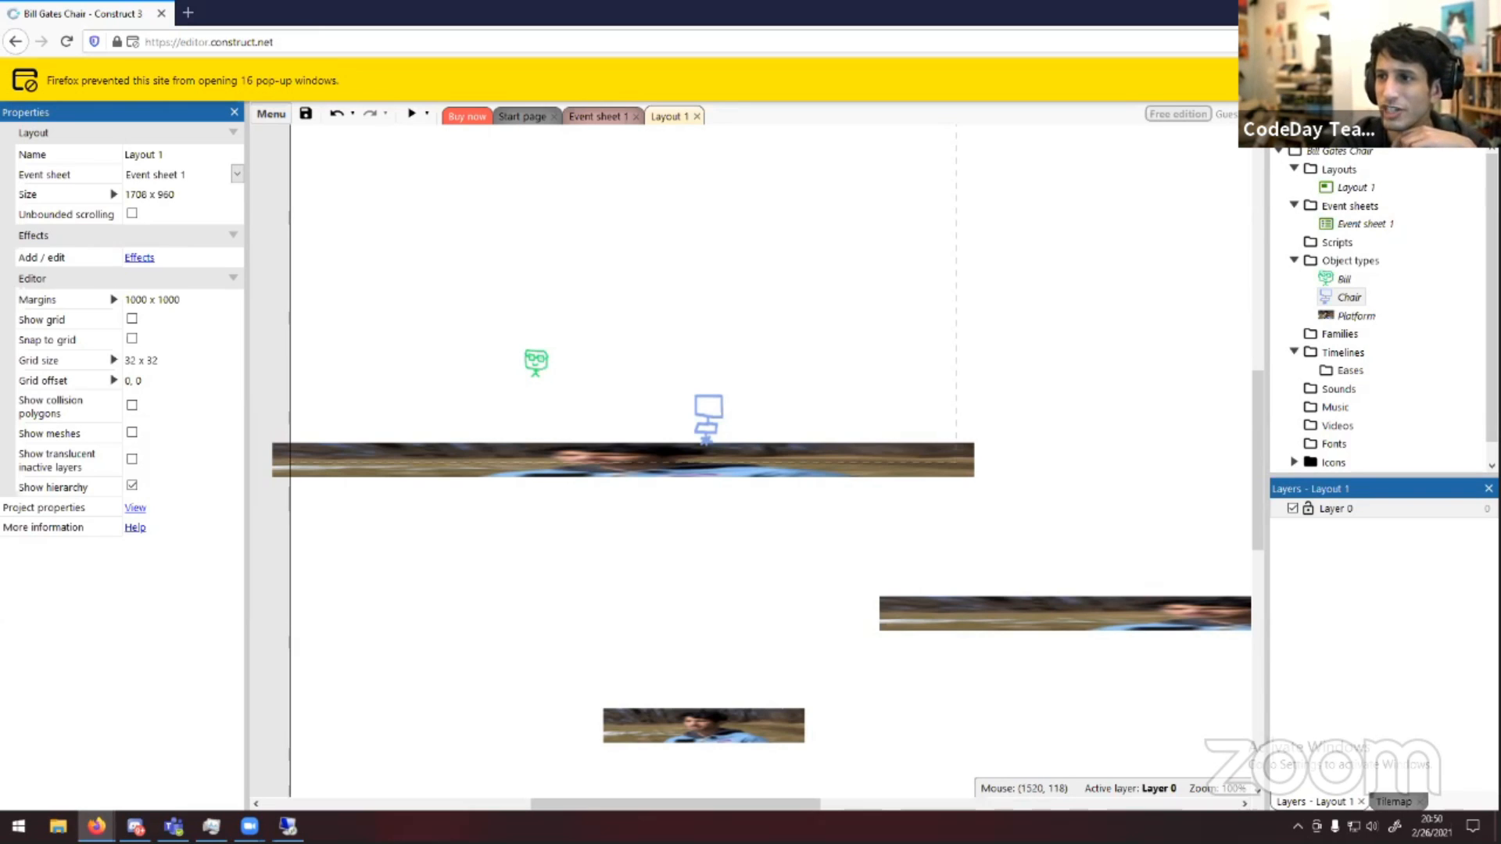
# Select Bill in the layout and turn off its Platform behavior's Default controls
pyautogui.click(529, 355)
pyautogui.scroll(-2, 156, 492)
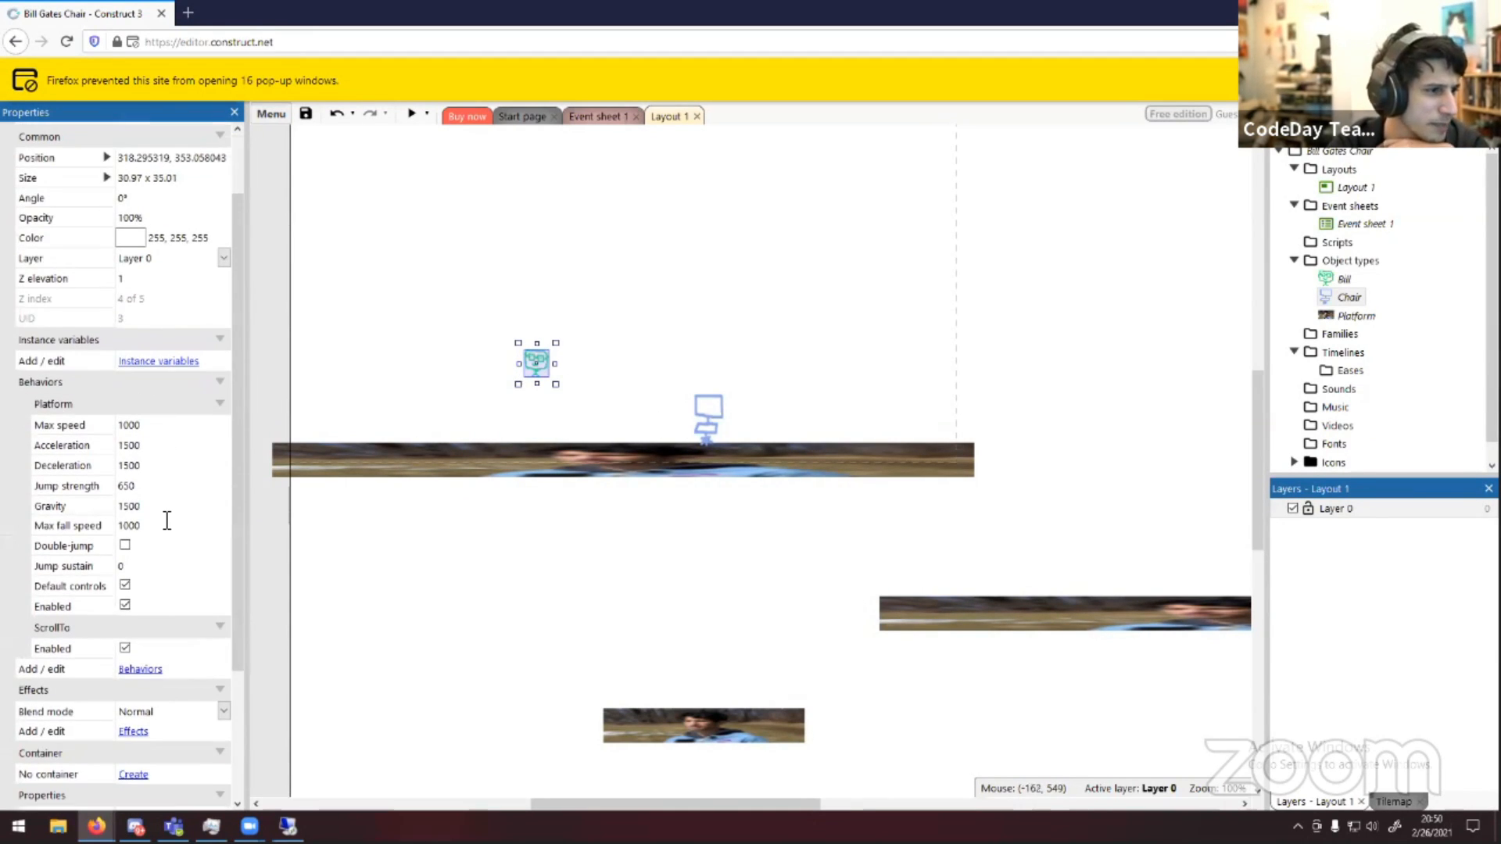
pyautogui.scroll(-3, 166, 520)
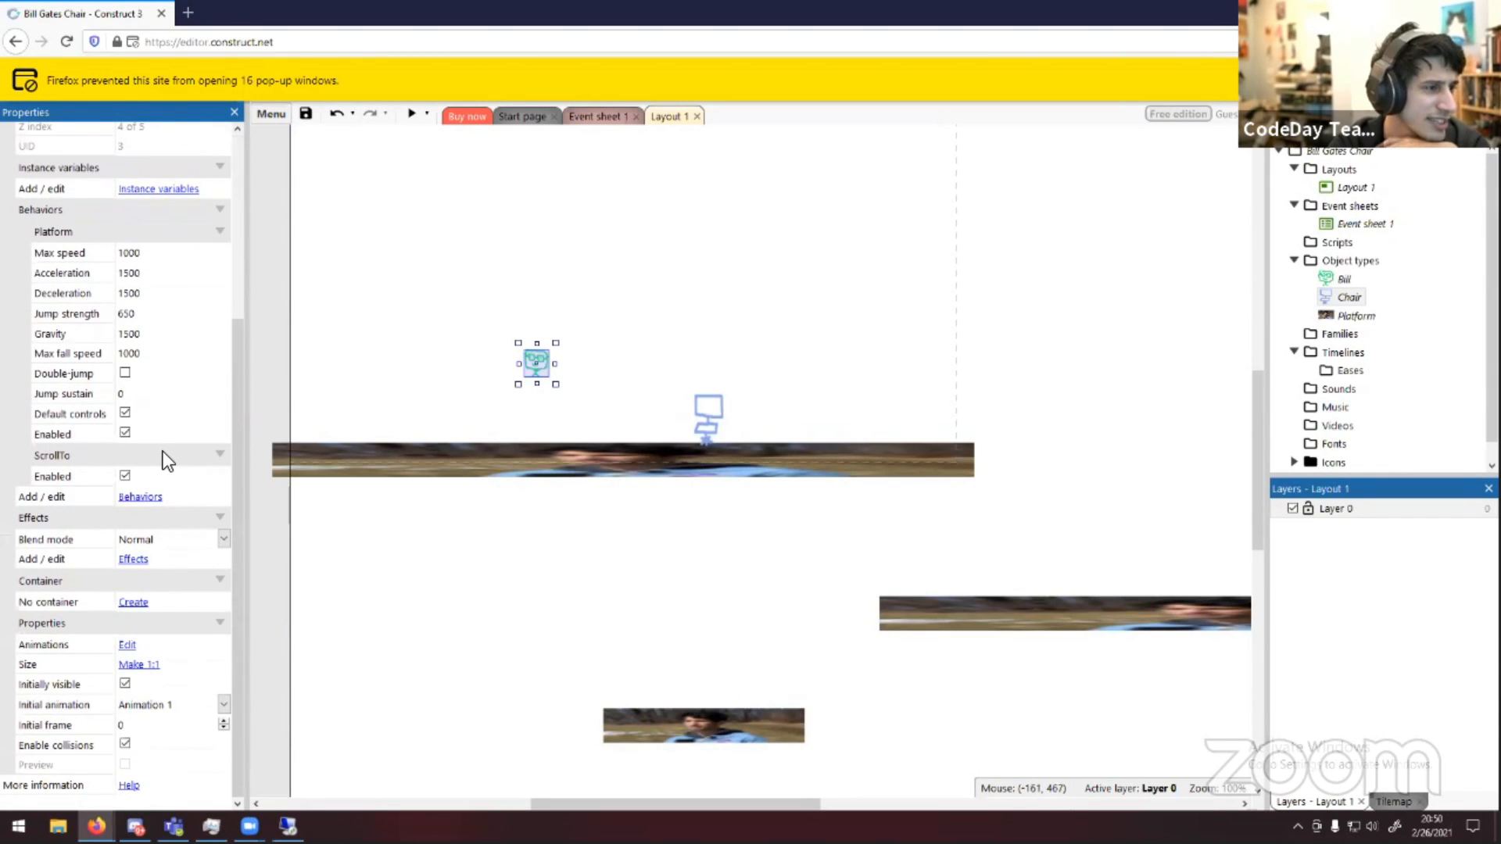
pyautogui.scroll(1, 162, 451)
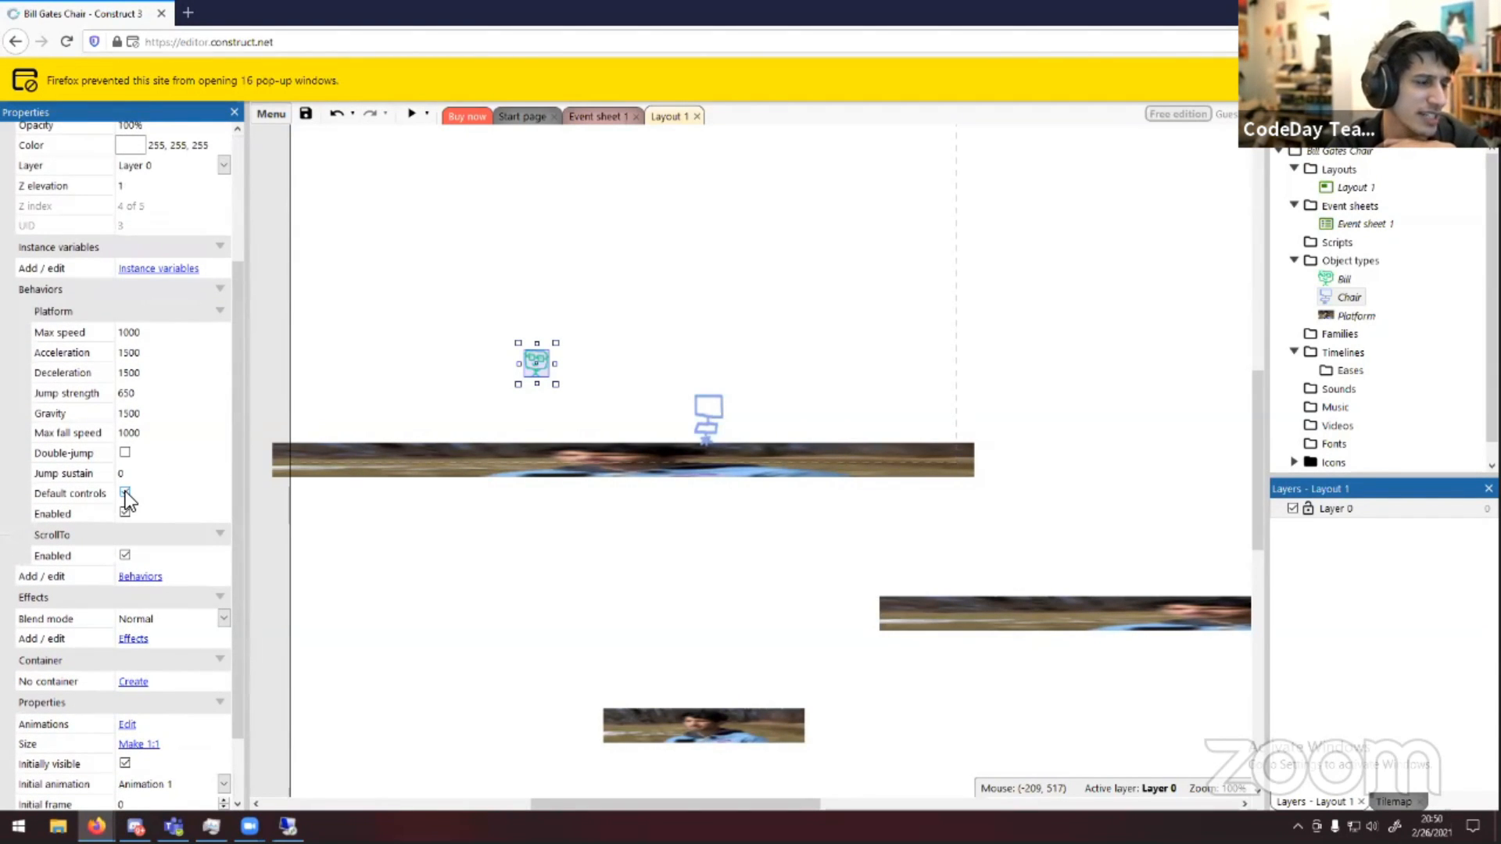
pyautogui.click(404, 378)
pyautogui.click(536, 362)
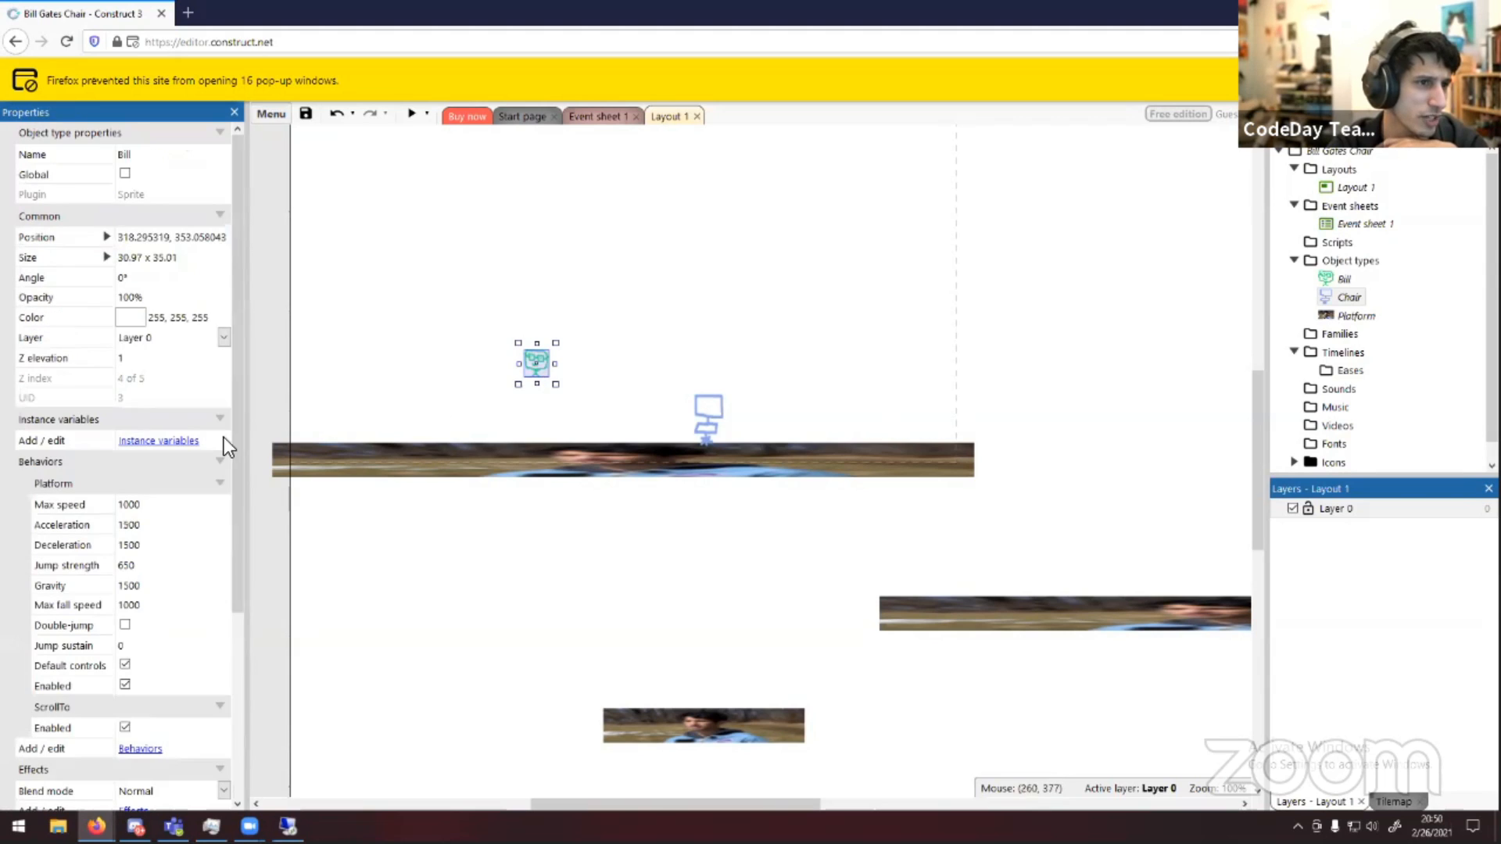
pyautogui.click(124, 664)
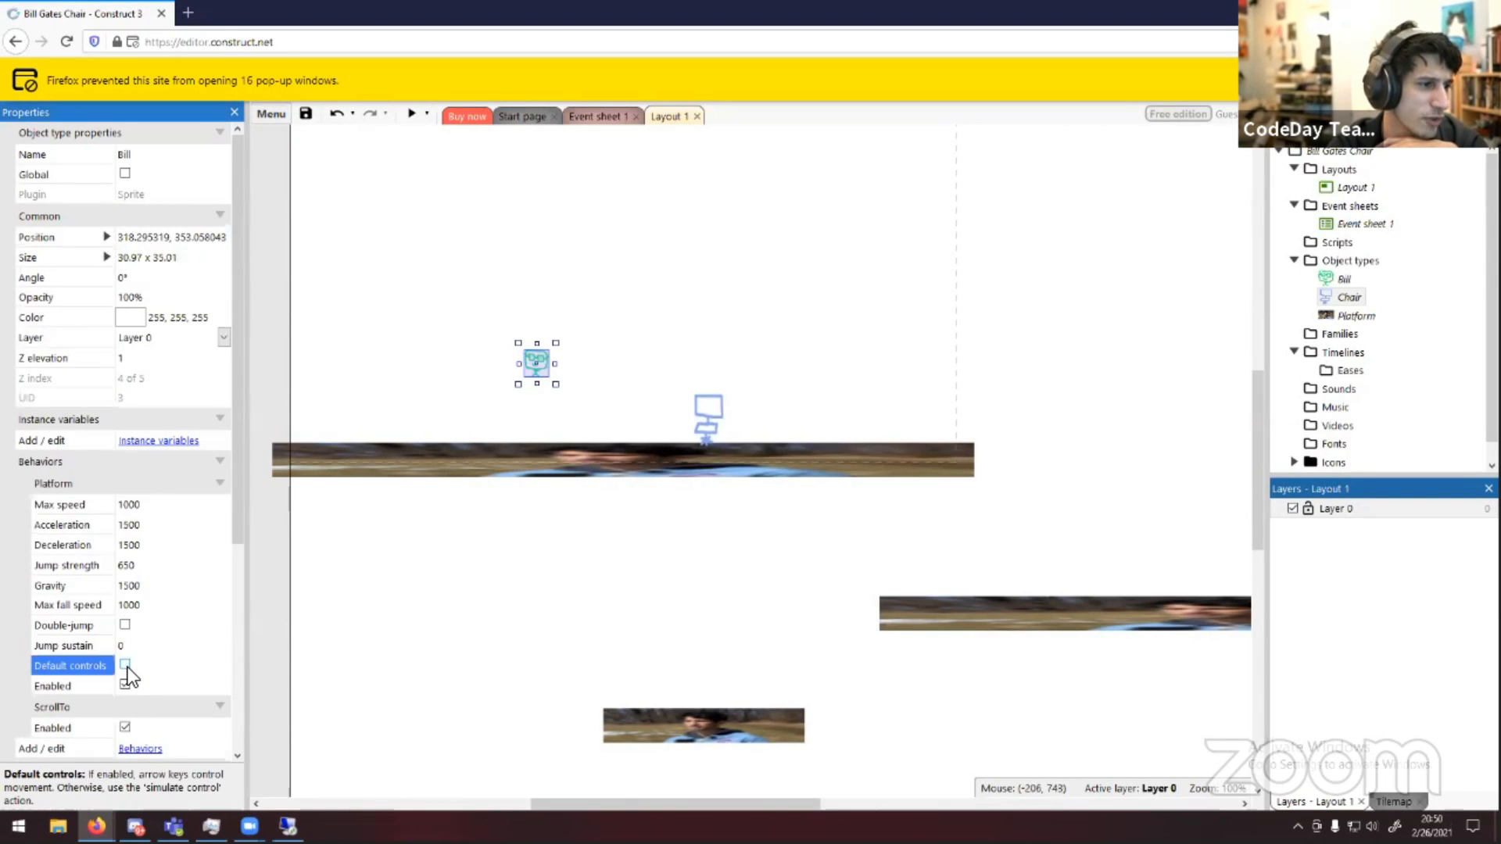
# Insert a Keyboard object type into the project
pyautogui.click(747, 347)
pyautogui.click(595, 116)
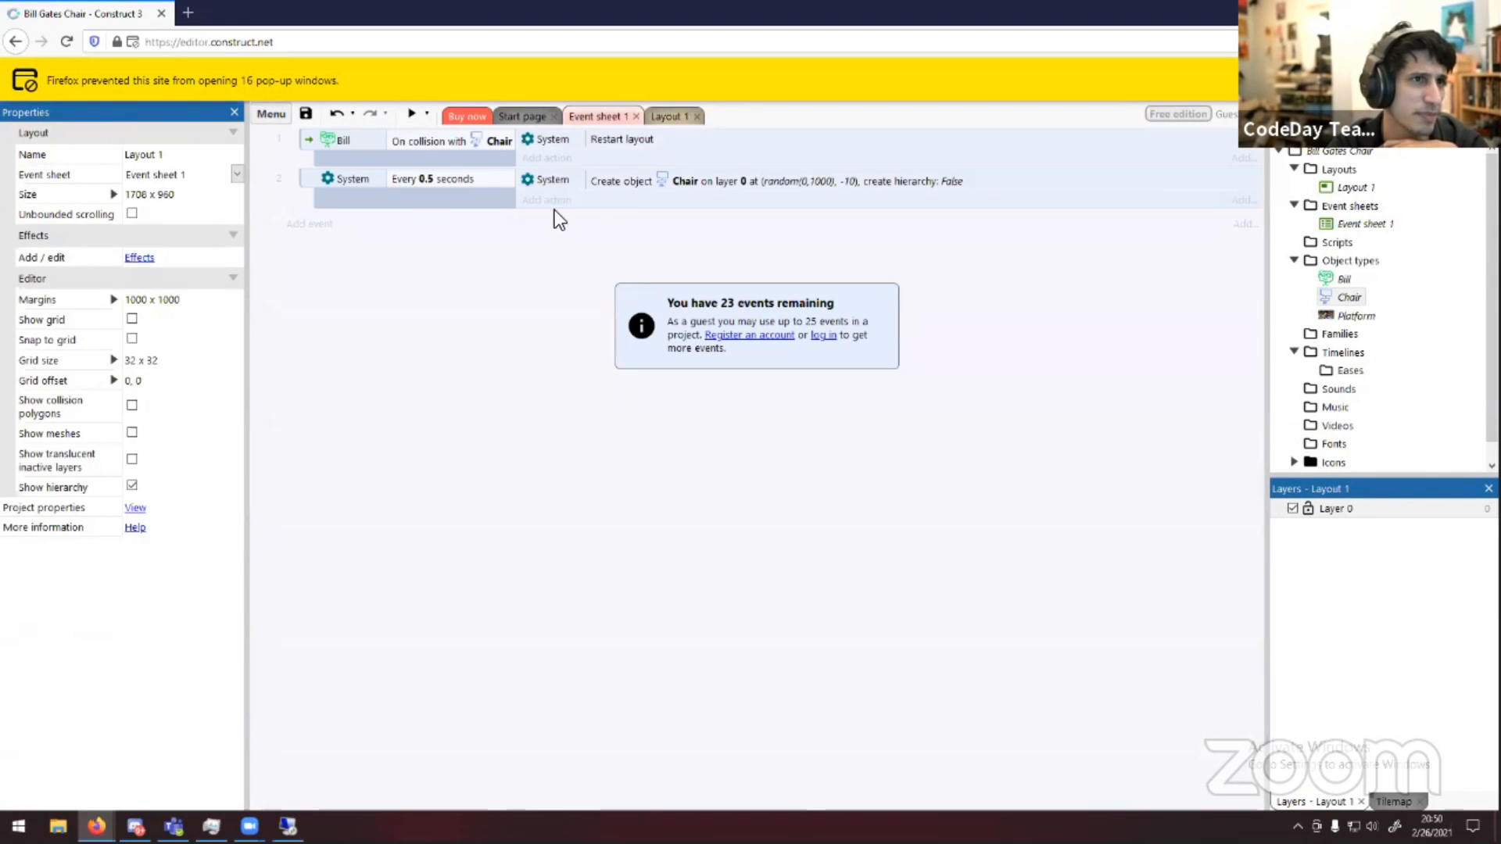
pyautogui.click(309, 224)
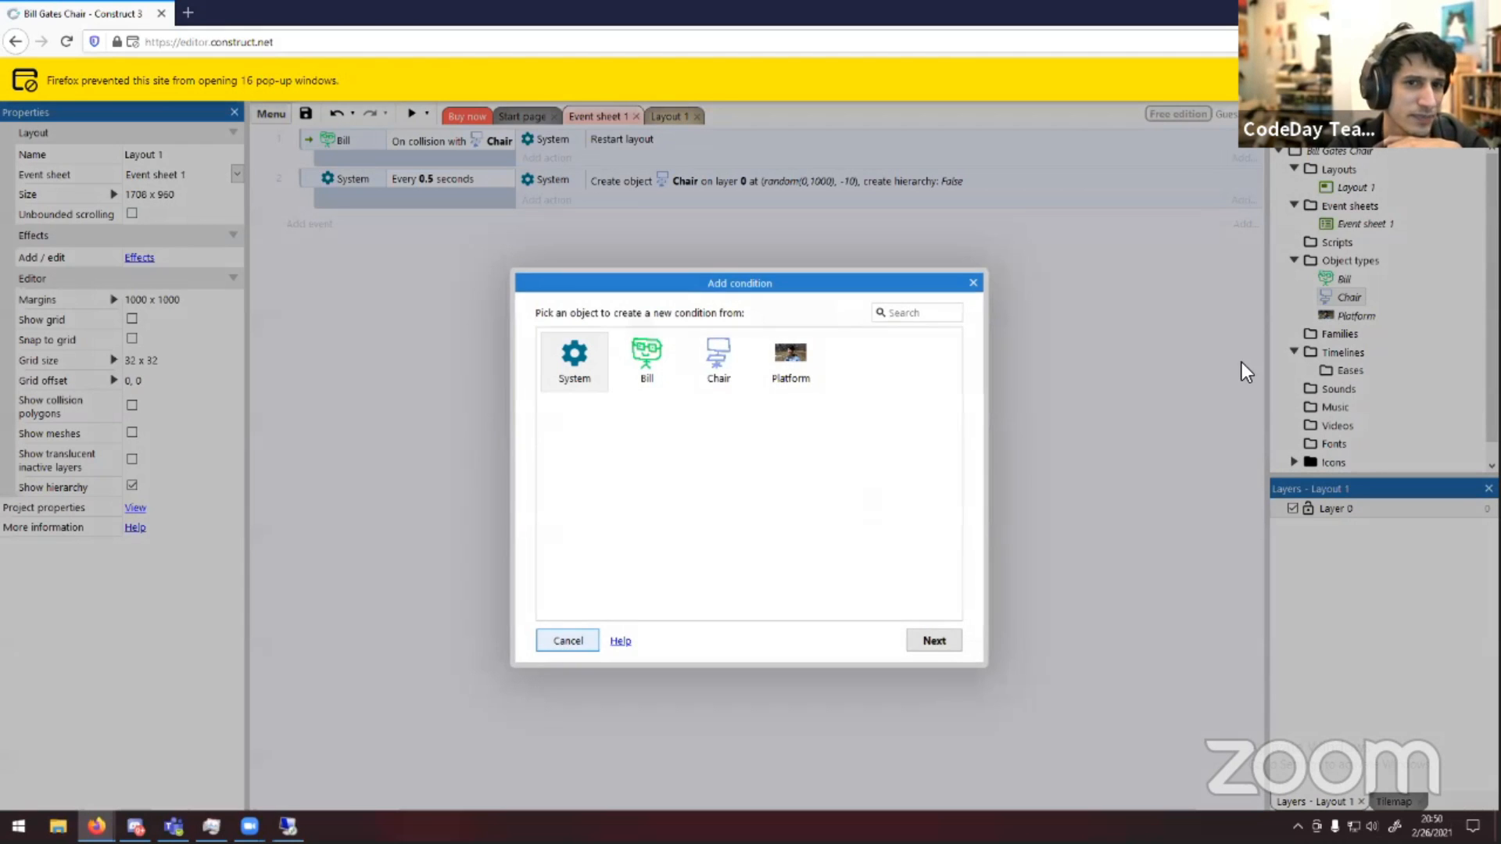
pyautogui.press('Escape')
pyautogui.rightClick(1324, 258)
pyautogui.click(1348, 276)
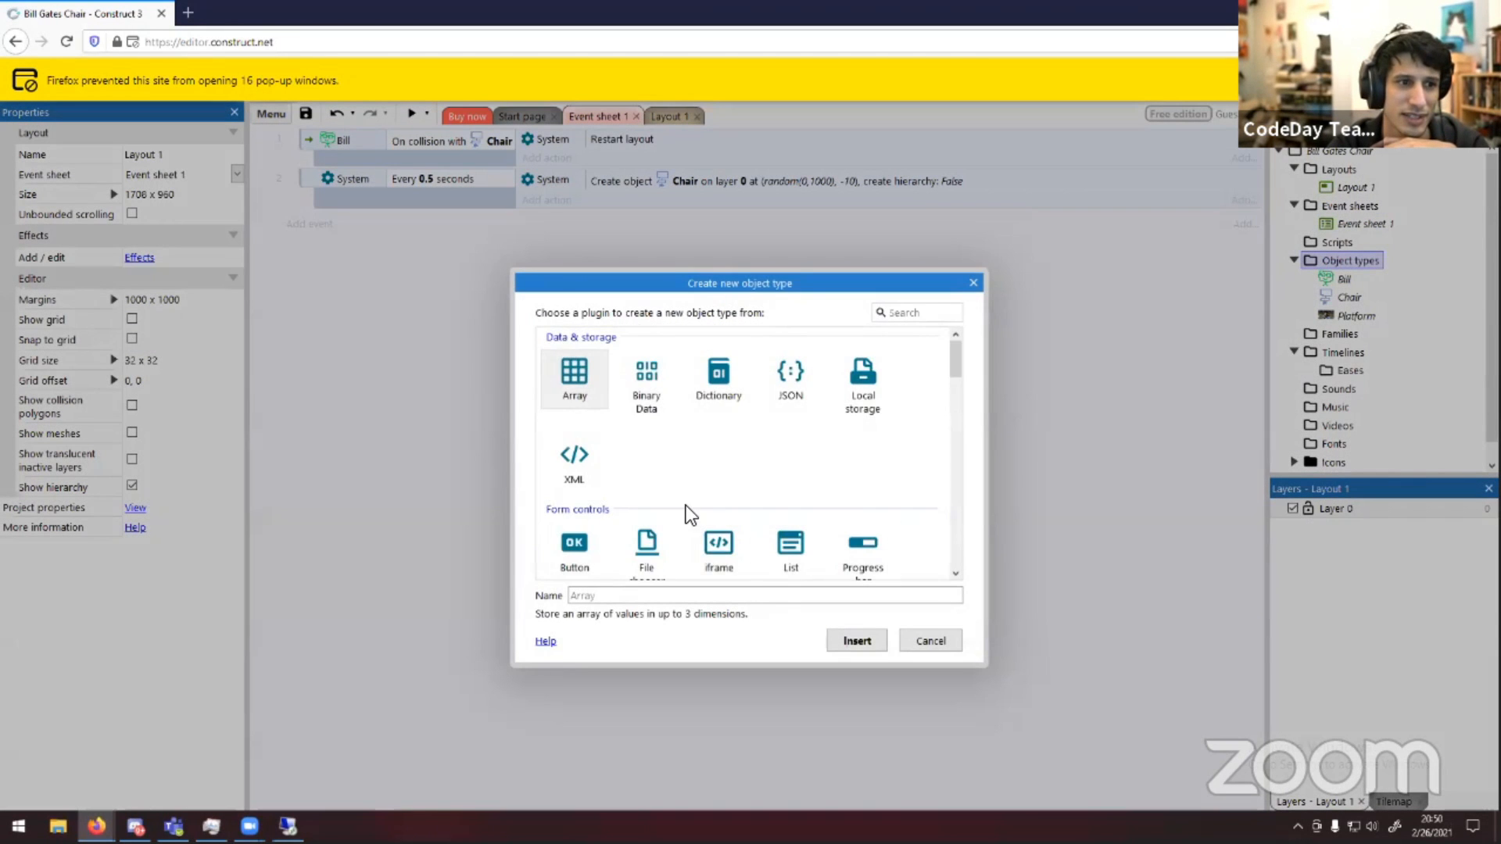
pyautogui.scroll(-10, 686, 469)
pyautogui.doubleClick(642, 373)
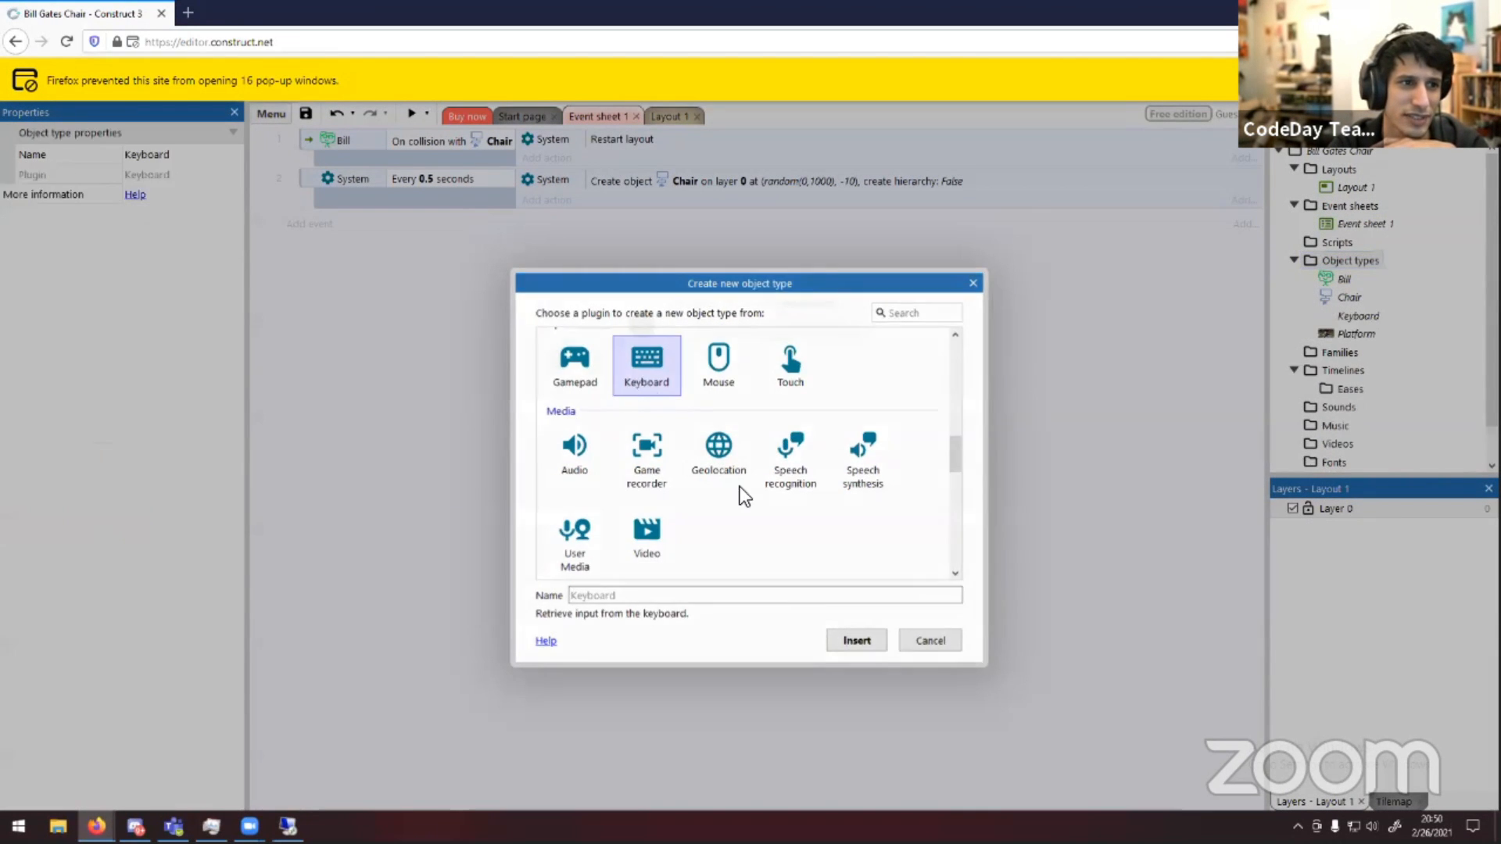
# Start a new event and browse the Keyboard conditions, including key code and left/right key options
pyautogui.click(308, 226)
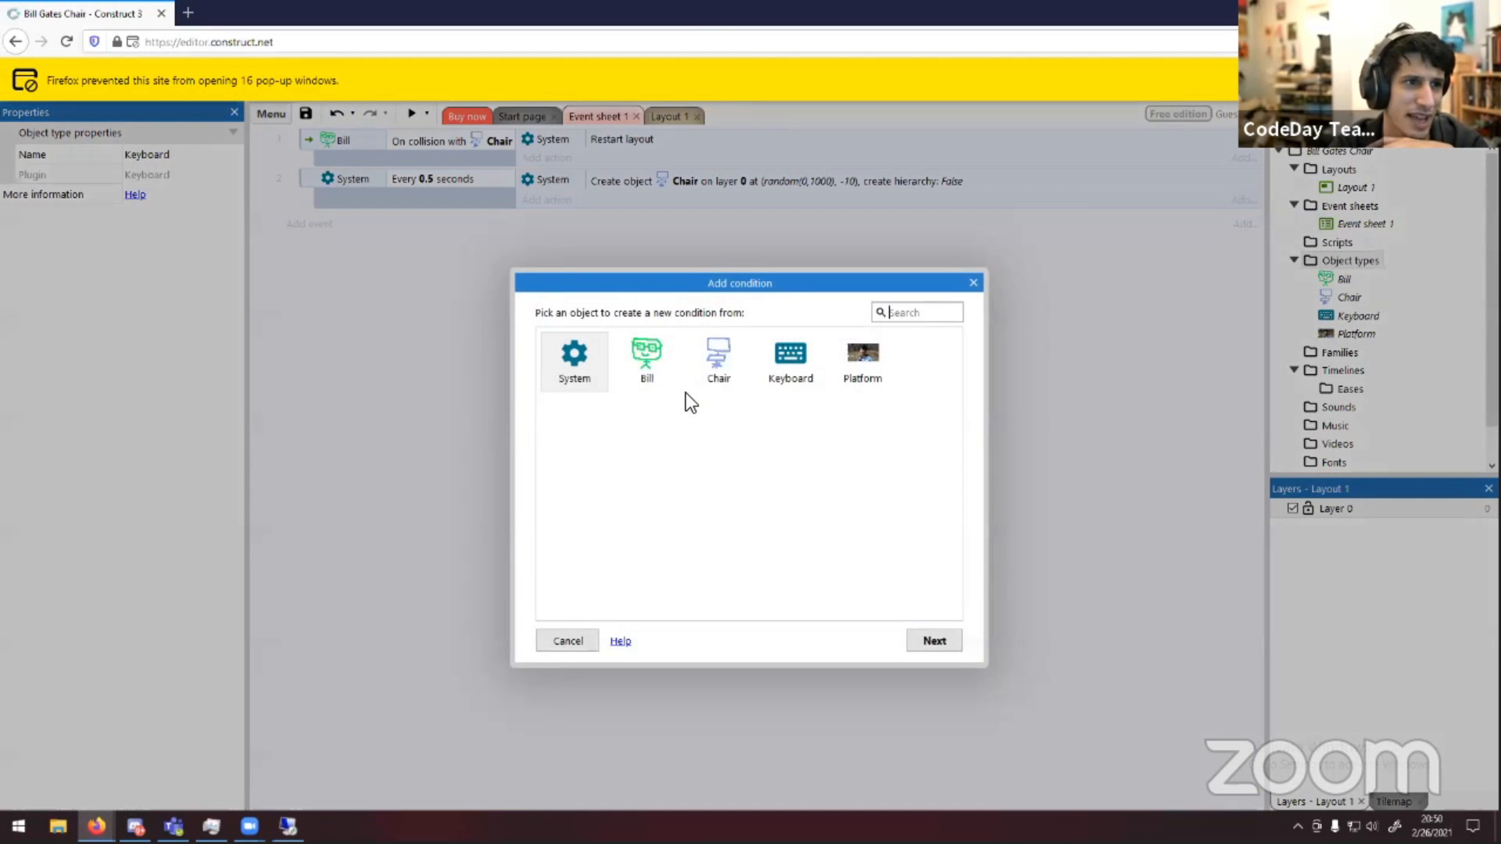
pyautogui.doubleClick(791, 356)
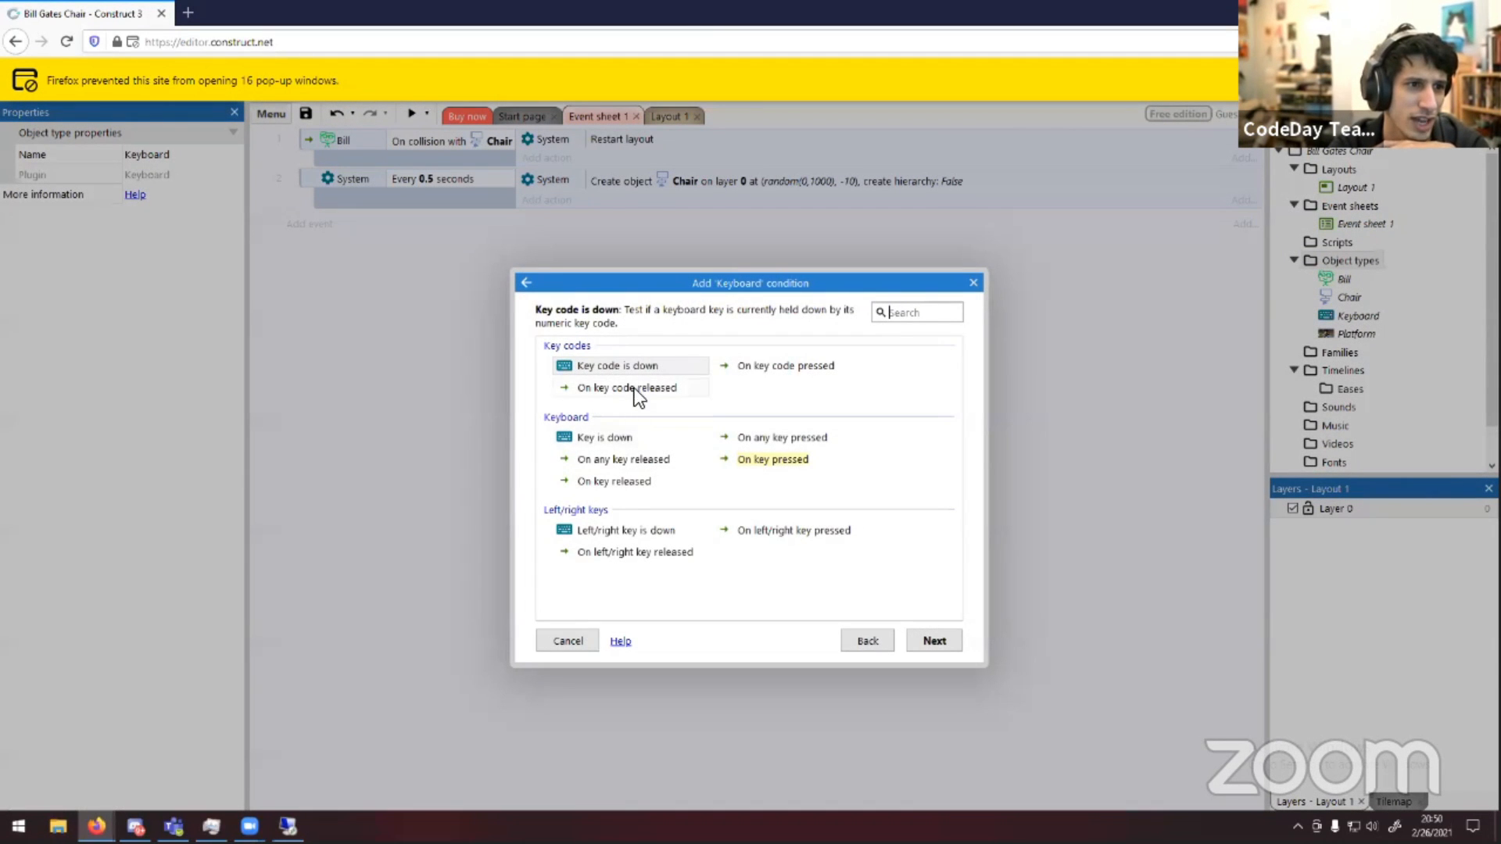
pyautogui.doubleClick(639, 367)
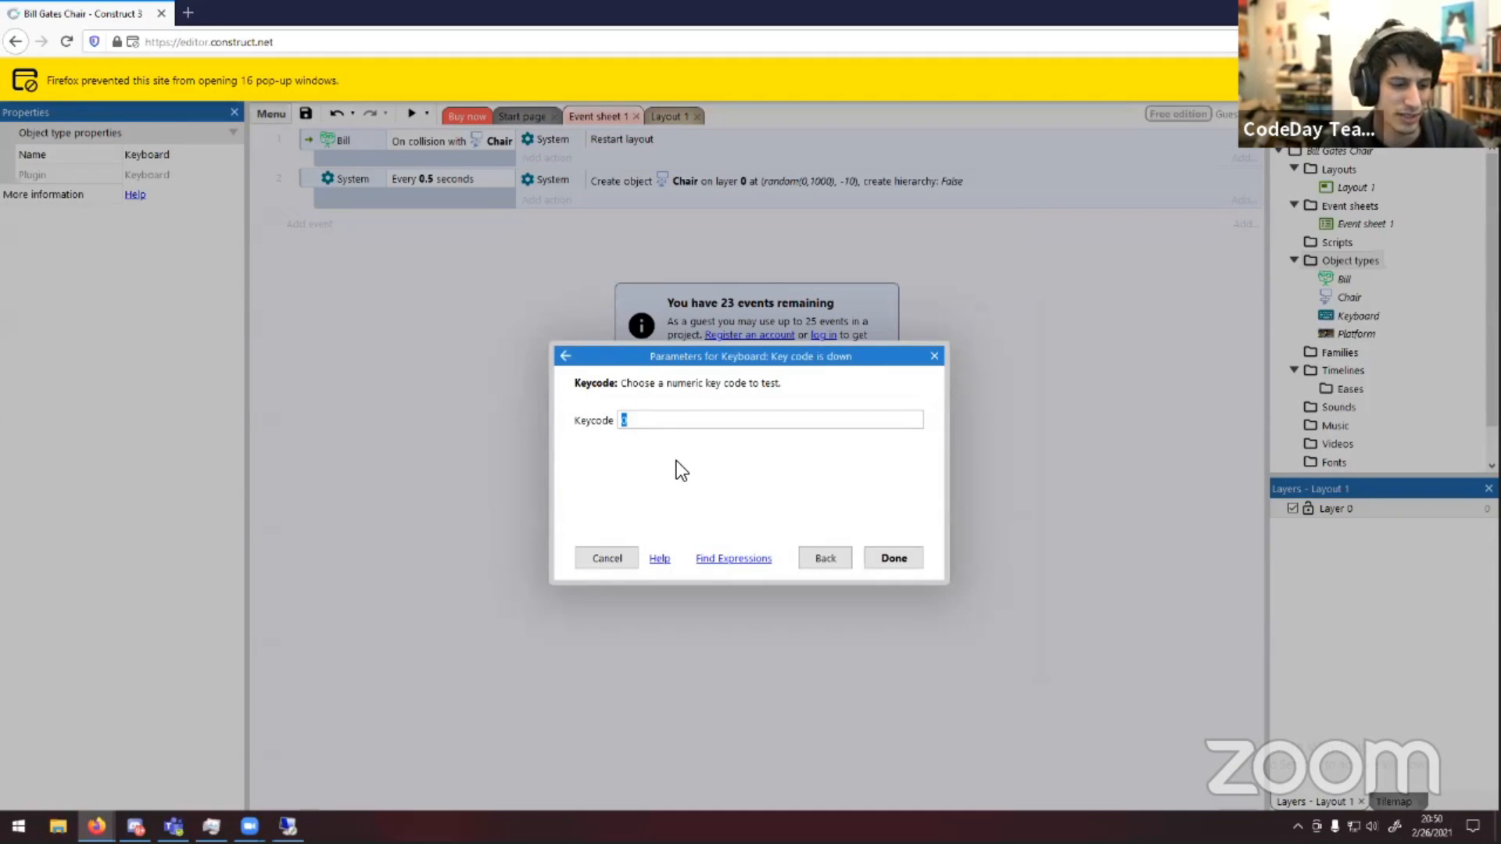
pyautogui.click(677, 461)
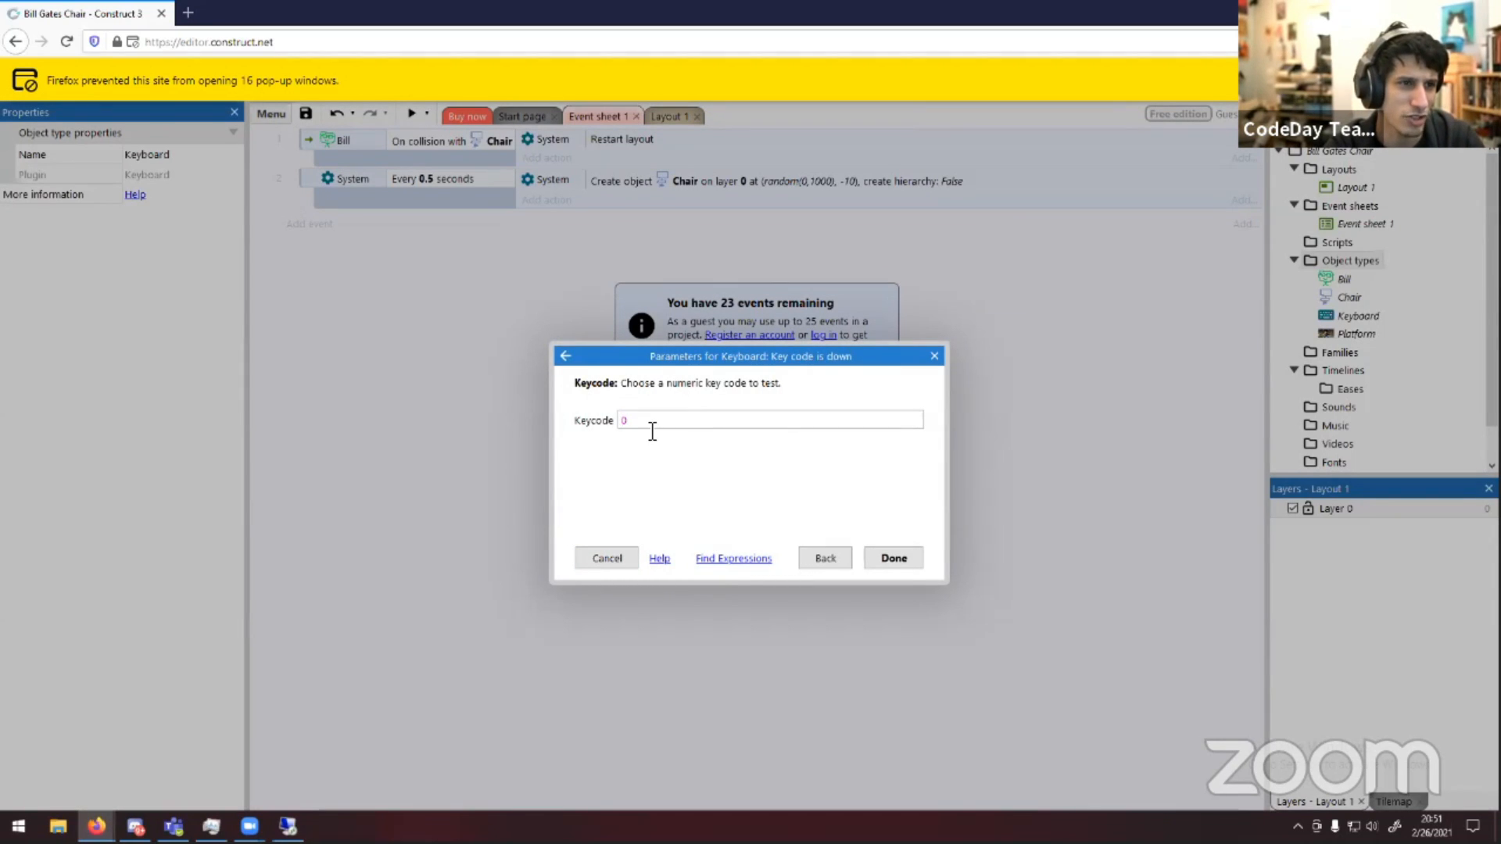
pyautogui.click(564, 358)
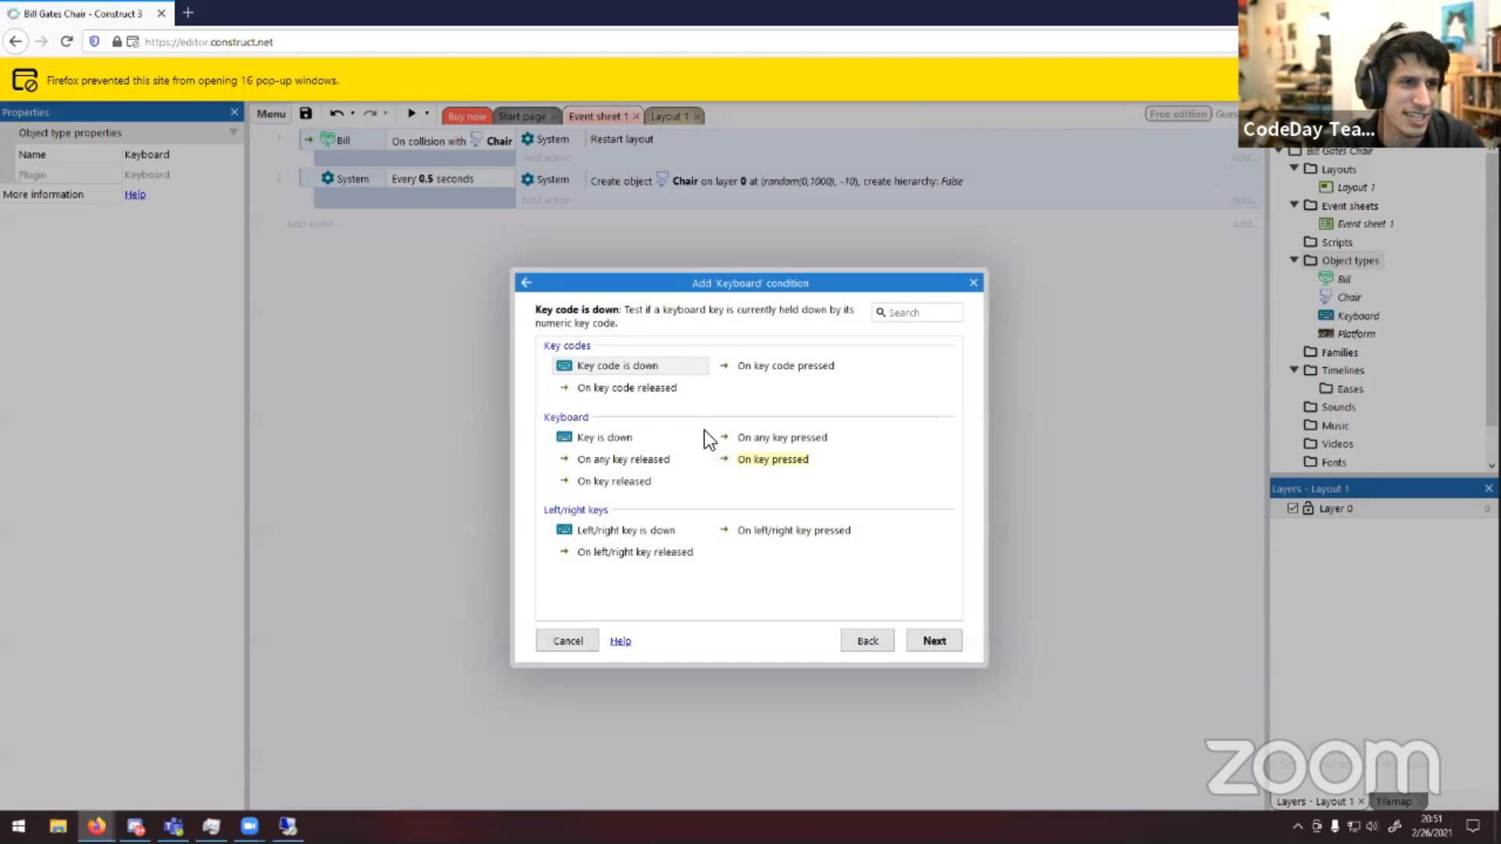
pyautogui.click(658, 437)
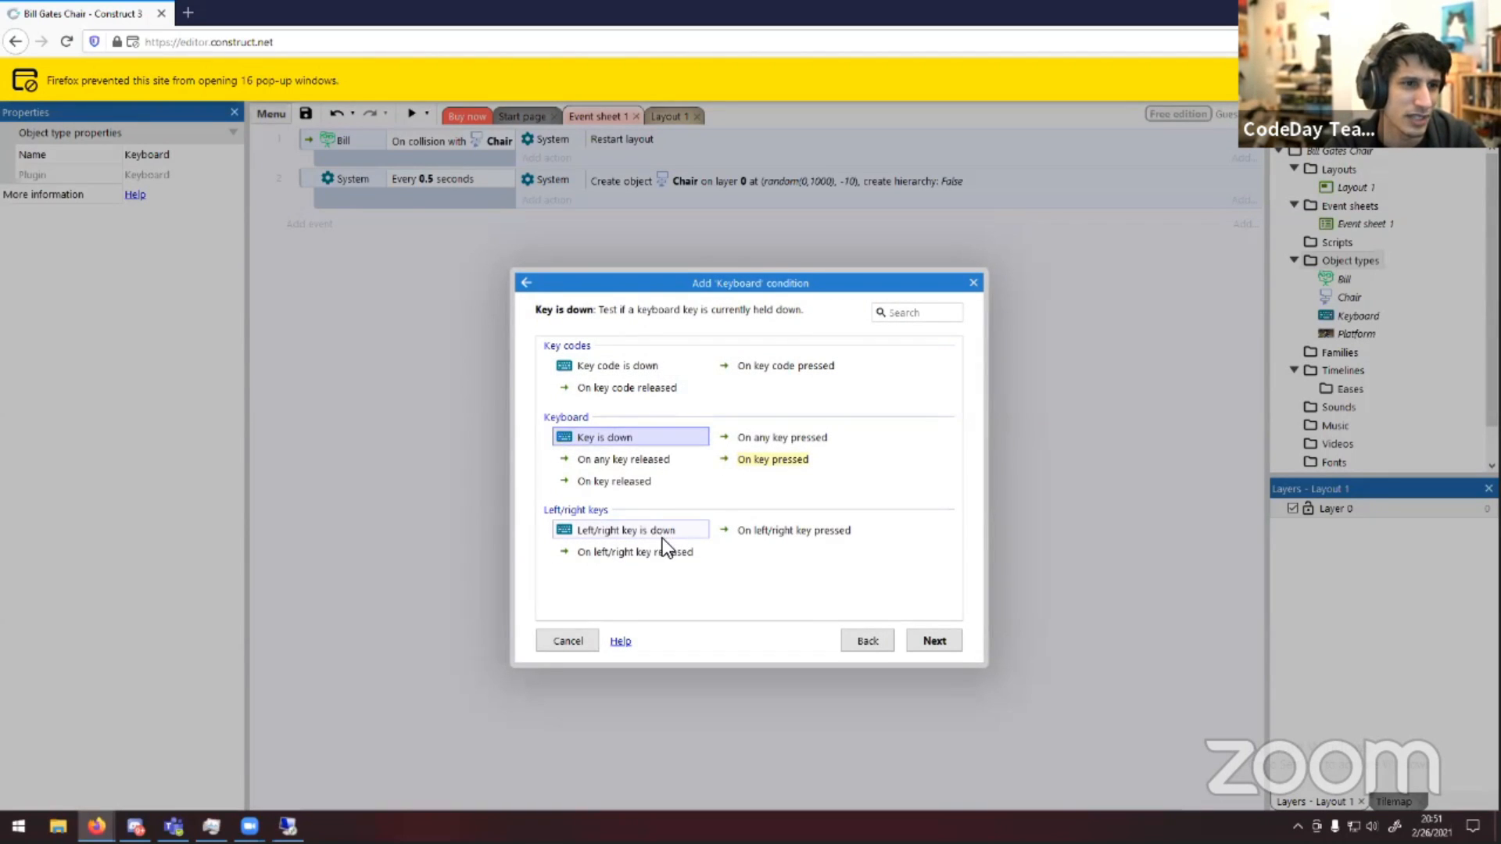
pyautogui.click(625, 530)
pyautogui.click(626, 528)
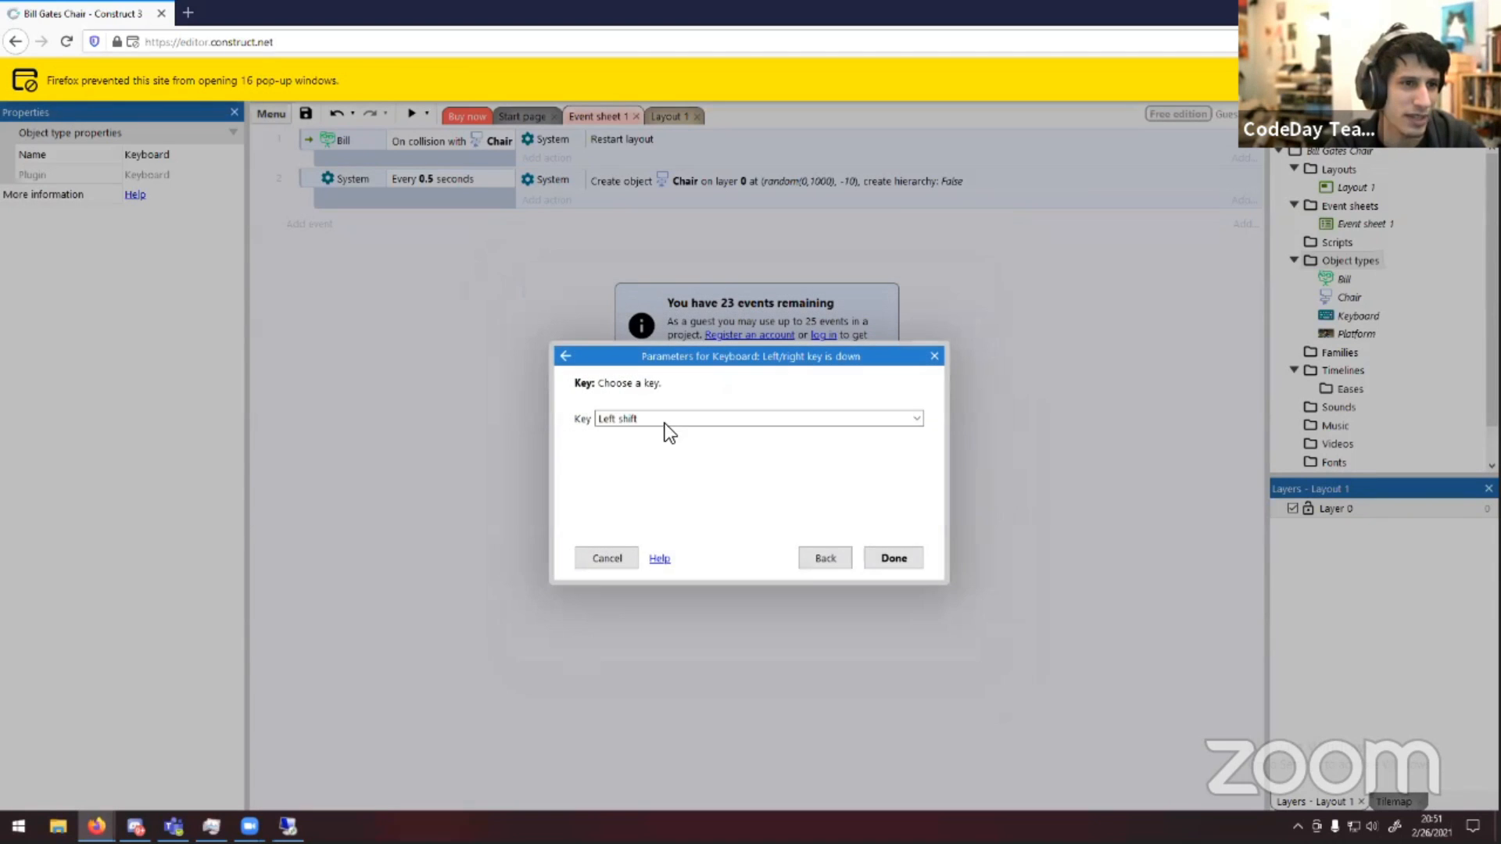
pyautogui.click(666, 422)
pyautogui.click(672, 432)
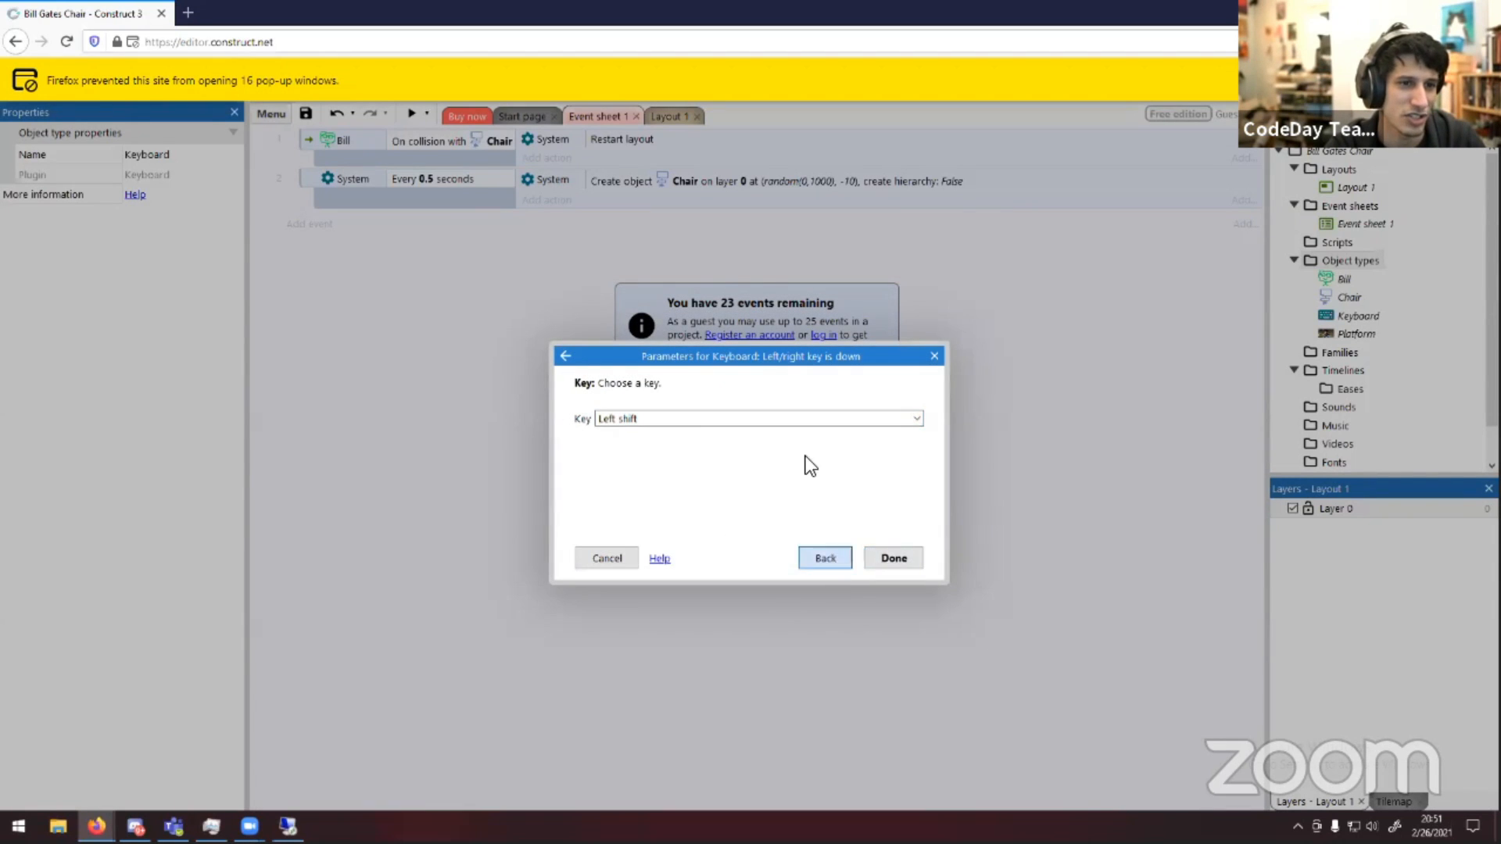
pyautogui.click(825, 558)
# Use a Keyboard On key pressed condition for the new event with the key set to Left arrow
pyautogui.doubleClick(758, 461)
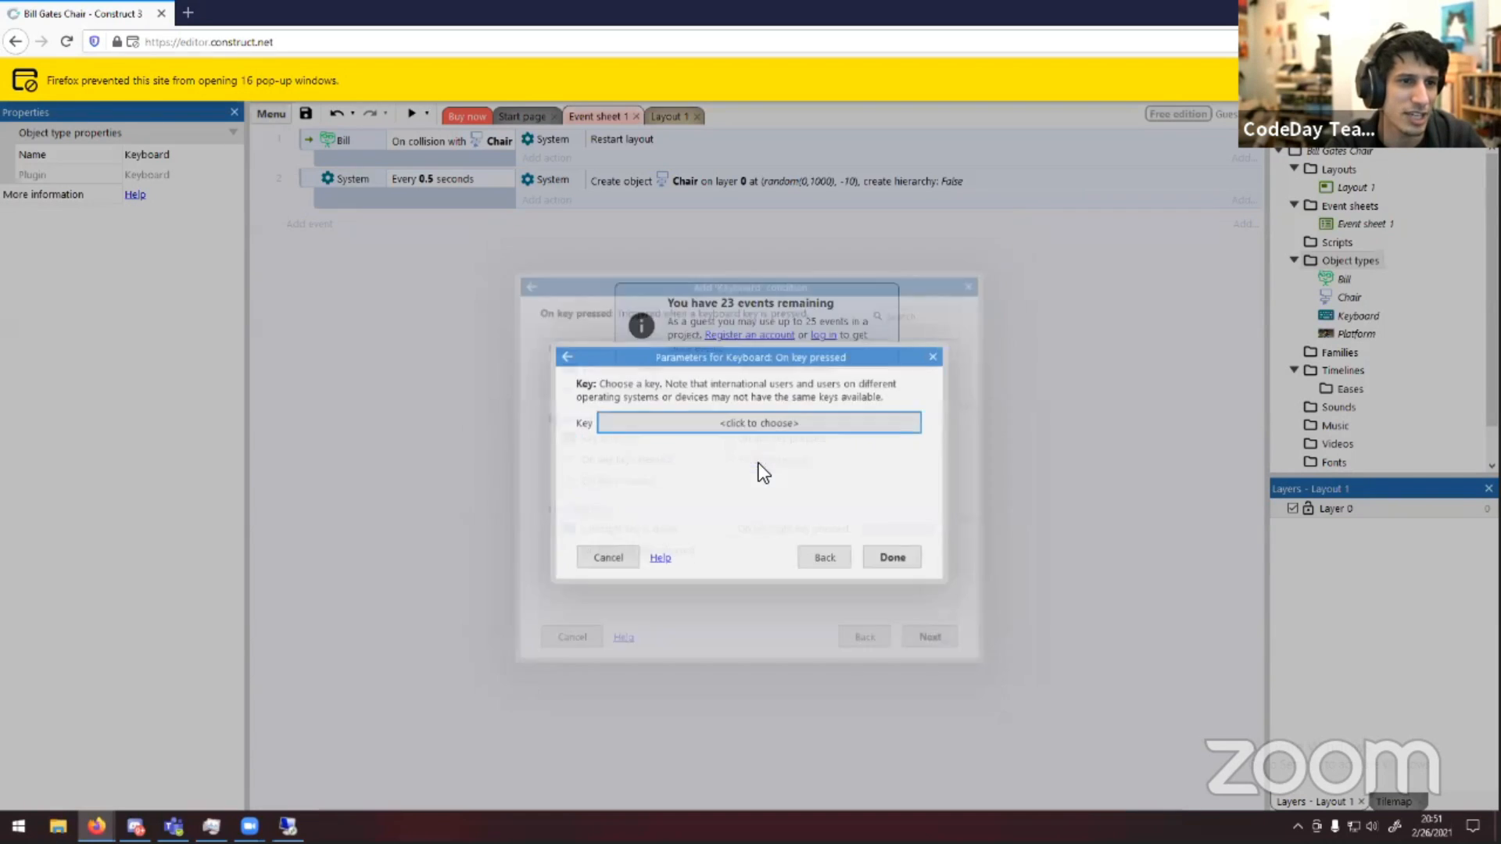
pyautogui.click(752, 423)
pyautogui.click(774, 490)
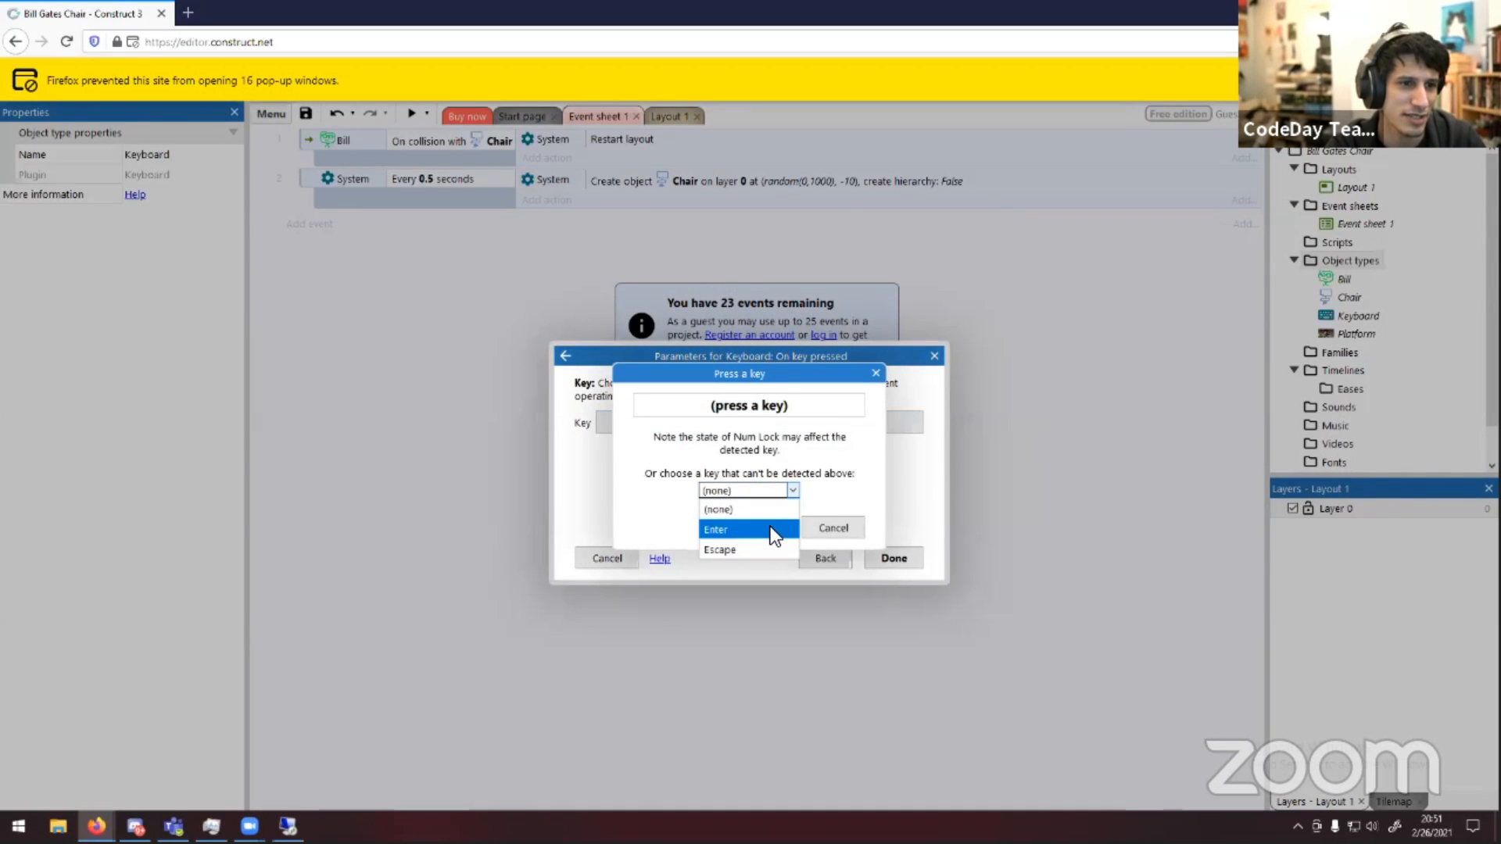
pyautogui.press('Left')
pyautogui.click(770, 527)
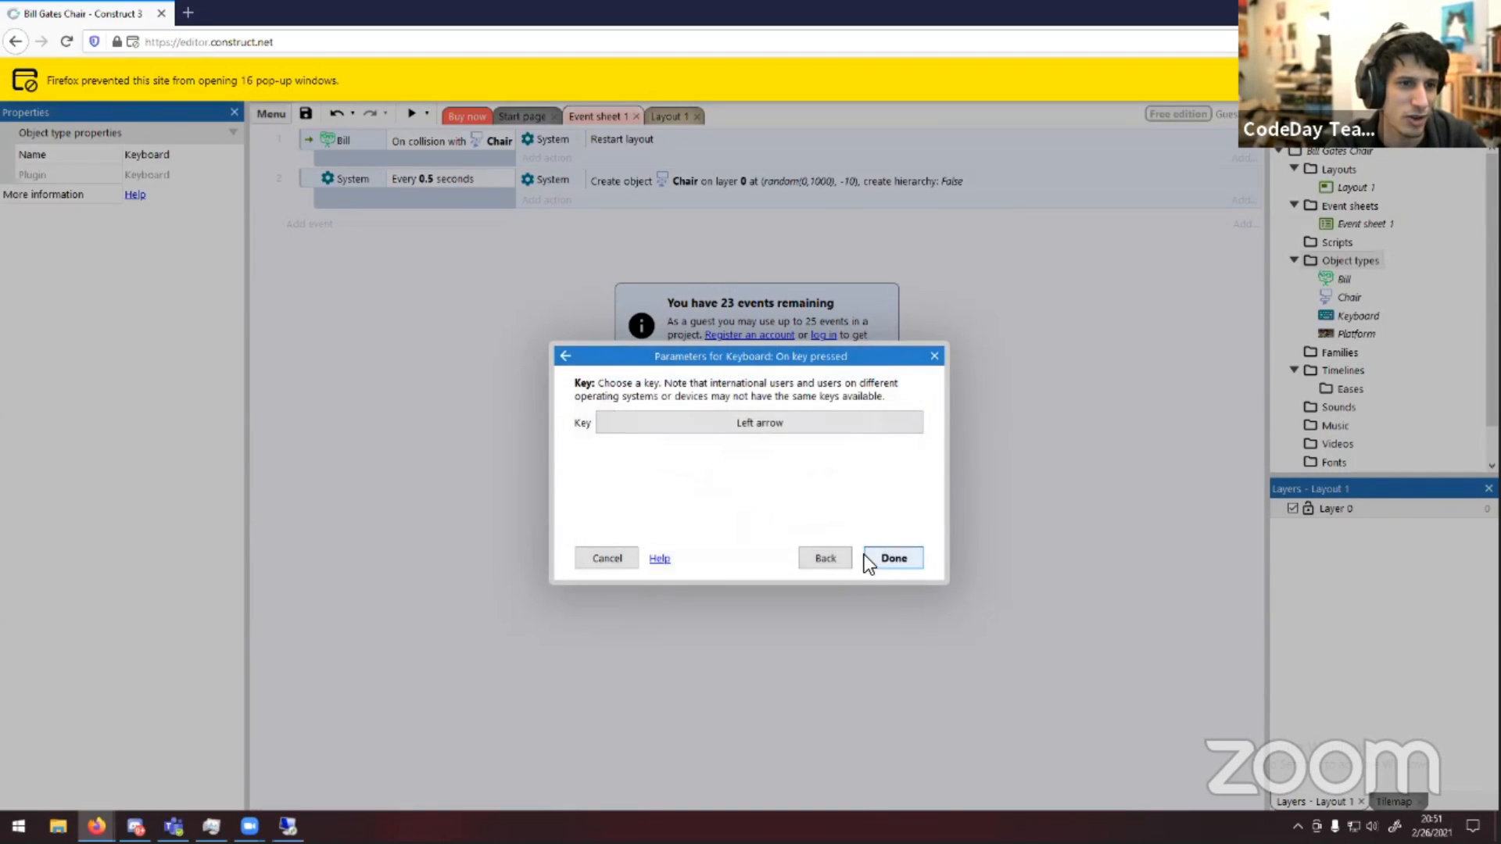
pyautogui.click(865, 556)
# Add a Bill action to the keyboard event that simulates pressing the Left platform control
pyautogui.click(570, 221)
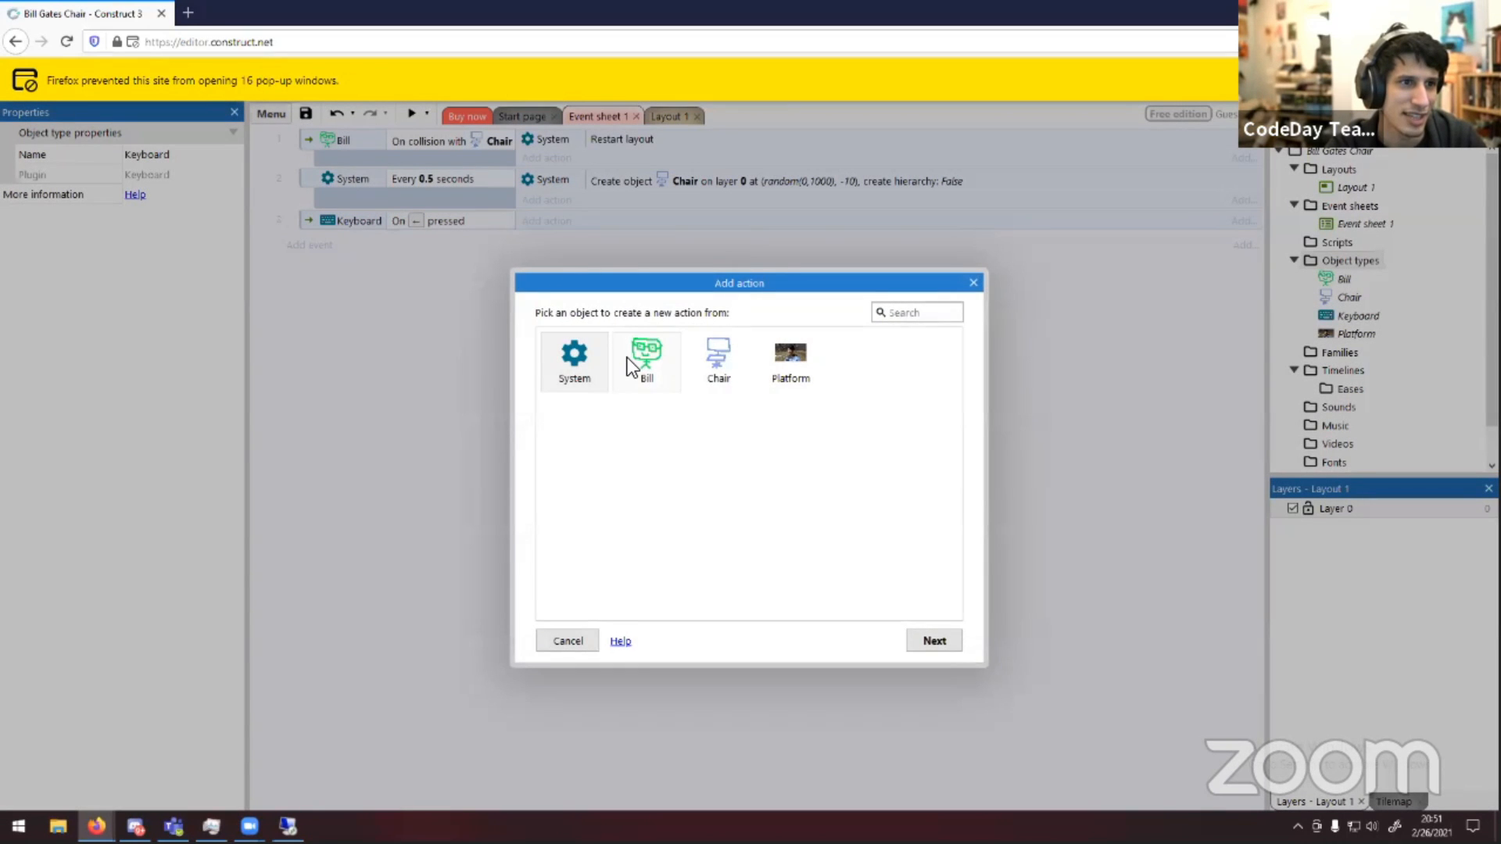
pyautogui.doubleClick(643, 358)
pyautogui.scroll(-2, 739, 533)
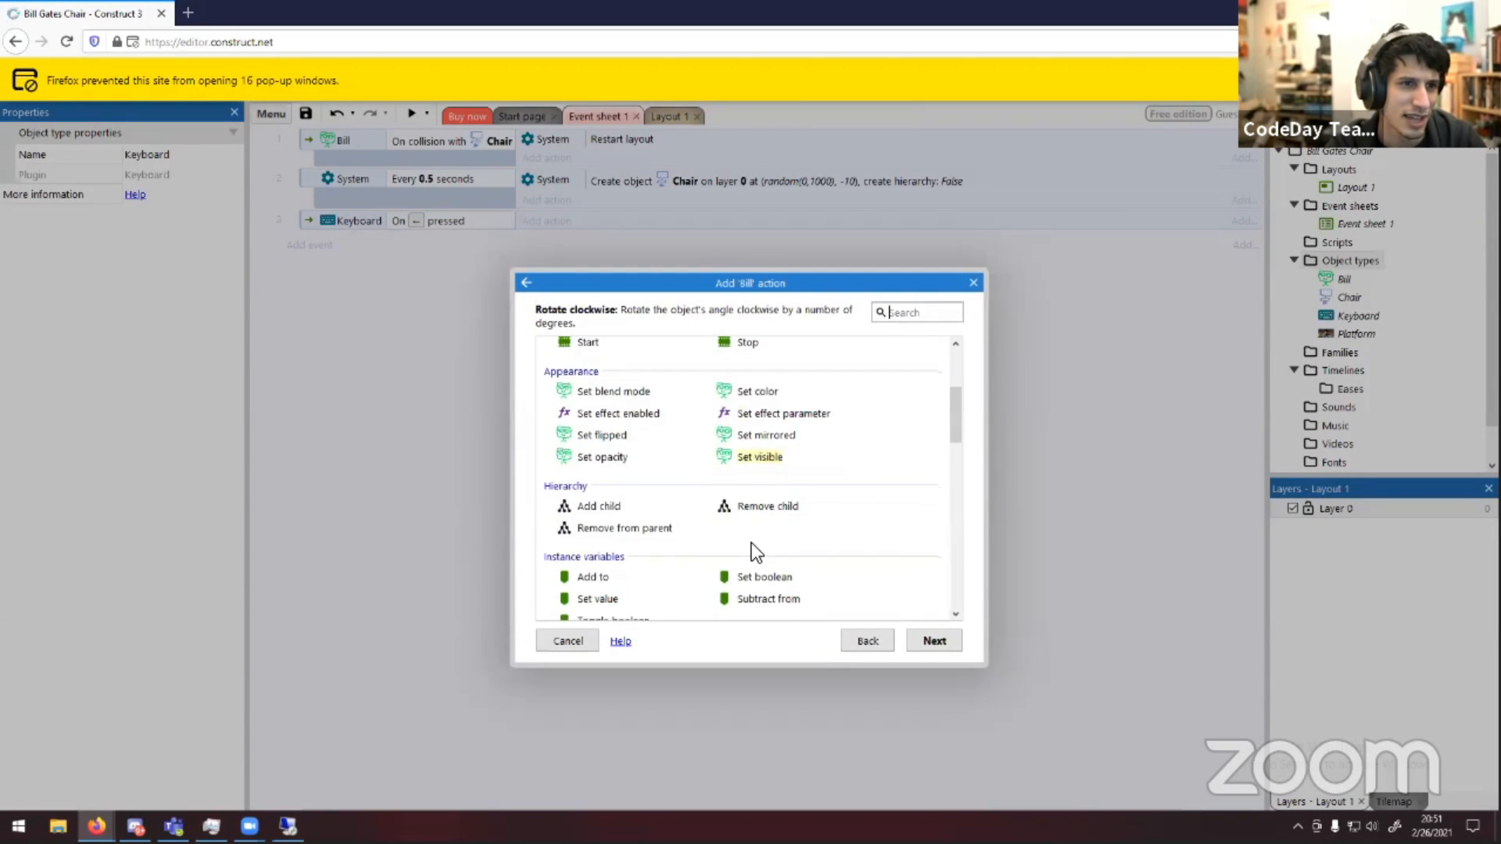
pyautogui.scroll(-10, 707, 510)
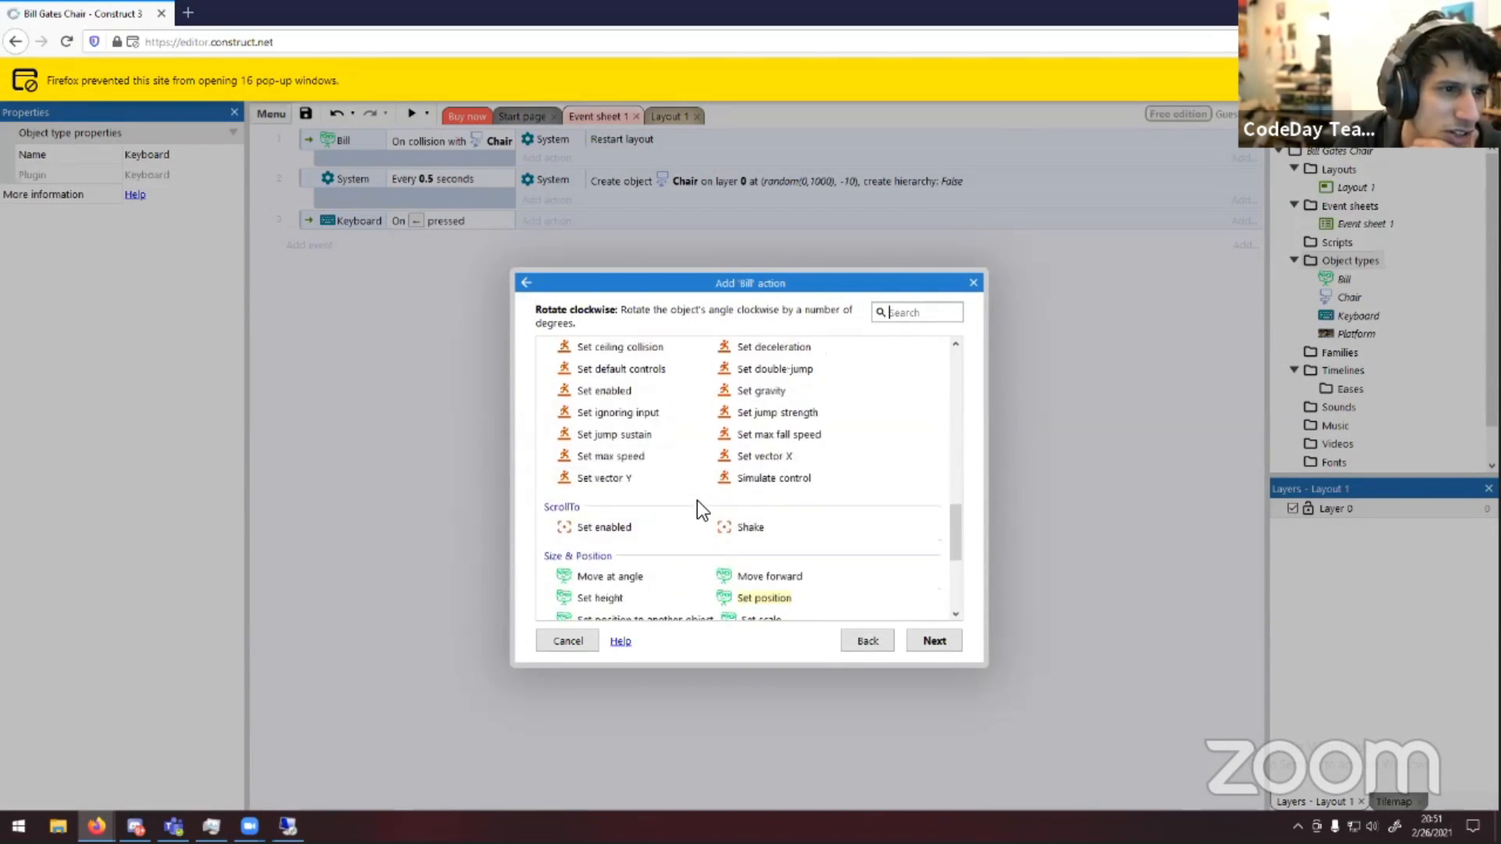
pyautogui.scroll(3, 697, 505)
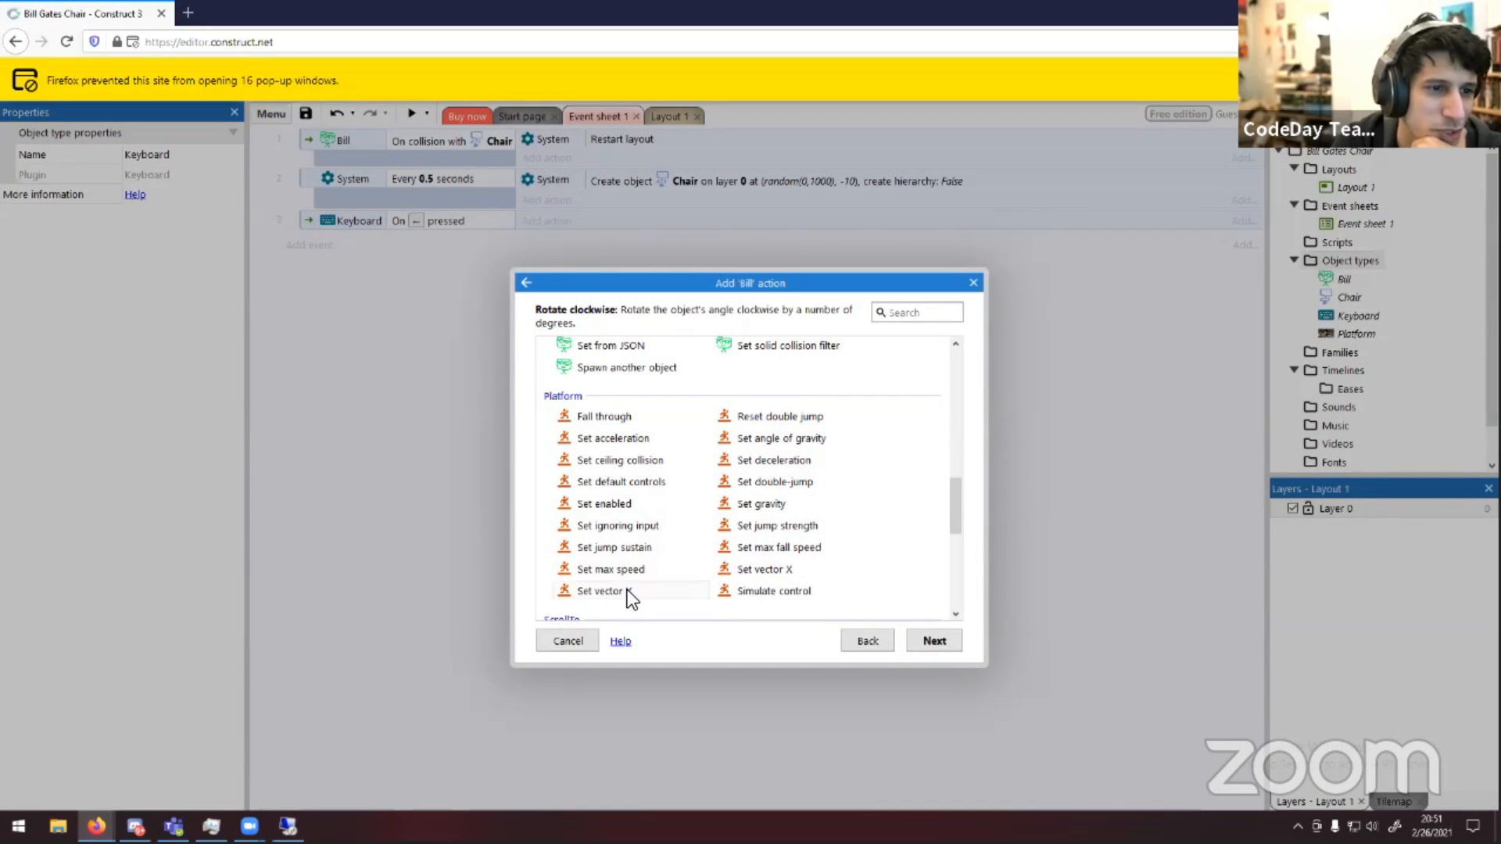
pyautogui.doubleClick(796, 594)
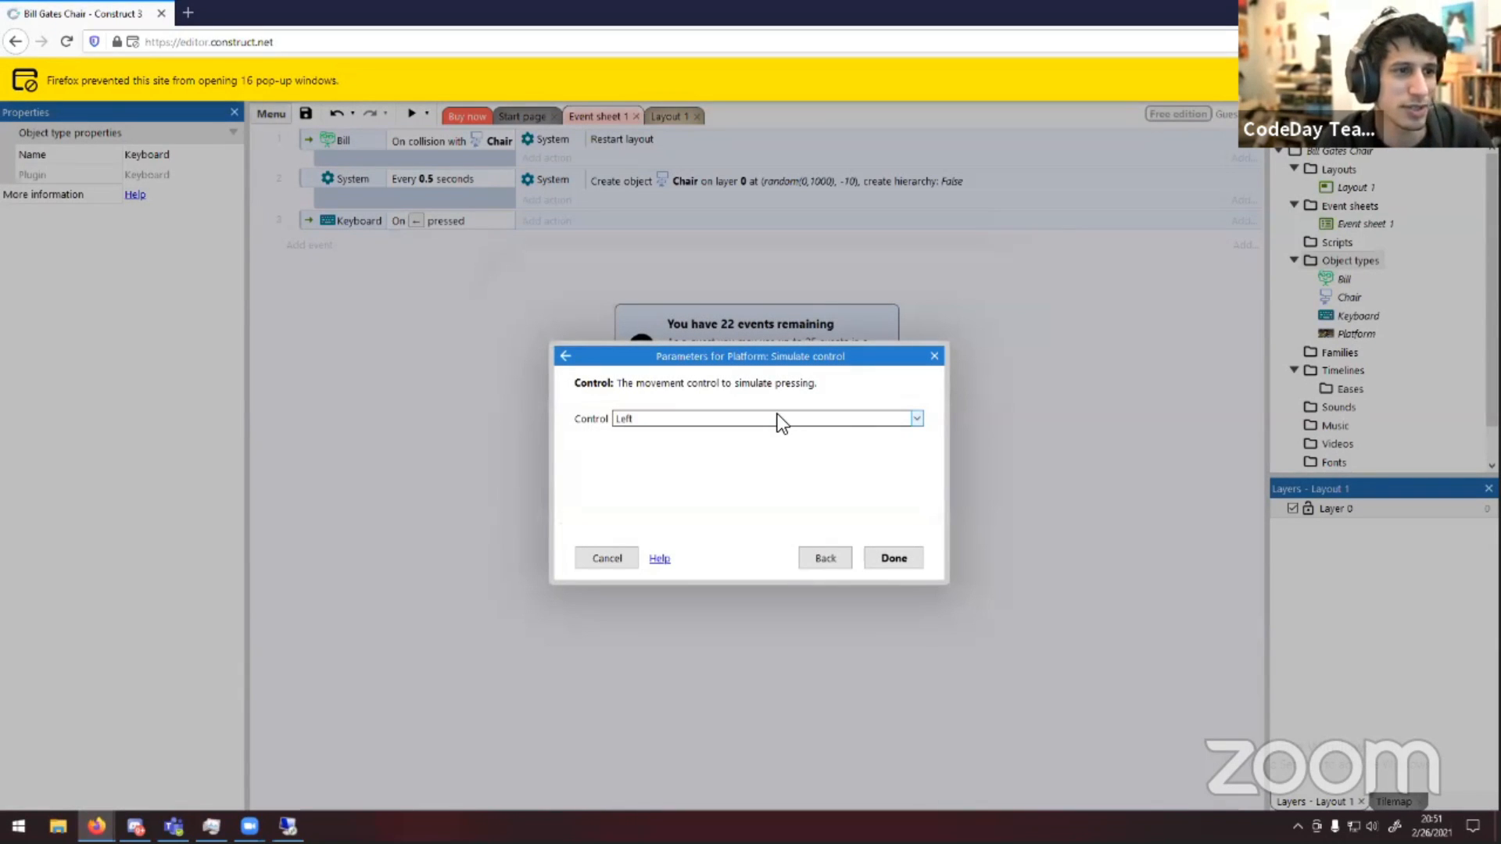
pyautogui.click(780, 418)
pyautogui.click(784, 432)
pyautogui.click(883, 558)
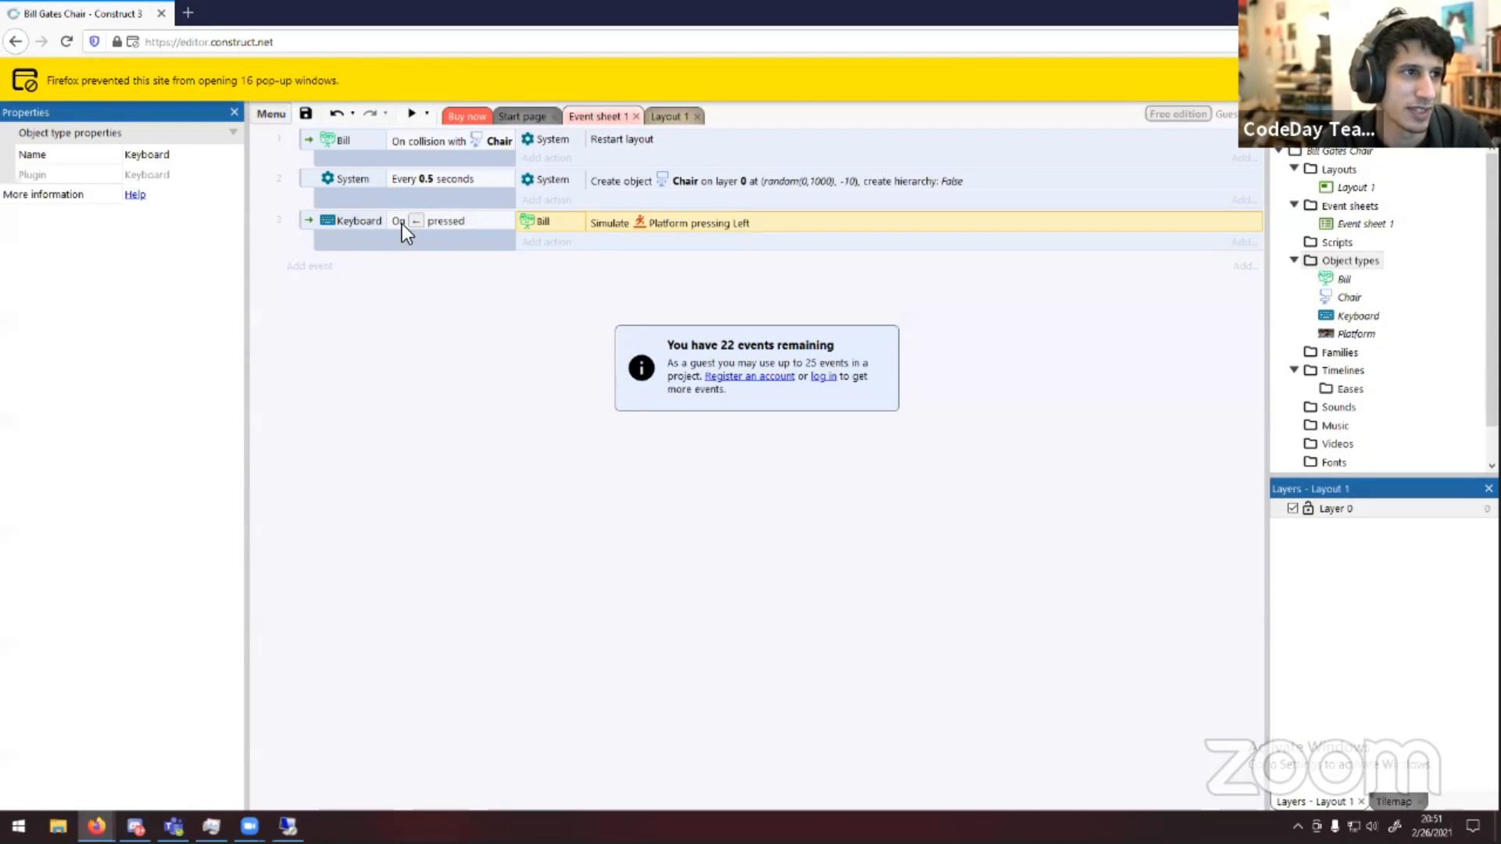
# Change the keyboard event's key to A
pyautogui.doubleClick(416, 220)
pyautogui.click(703, 423)
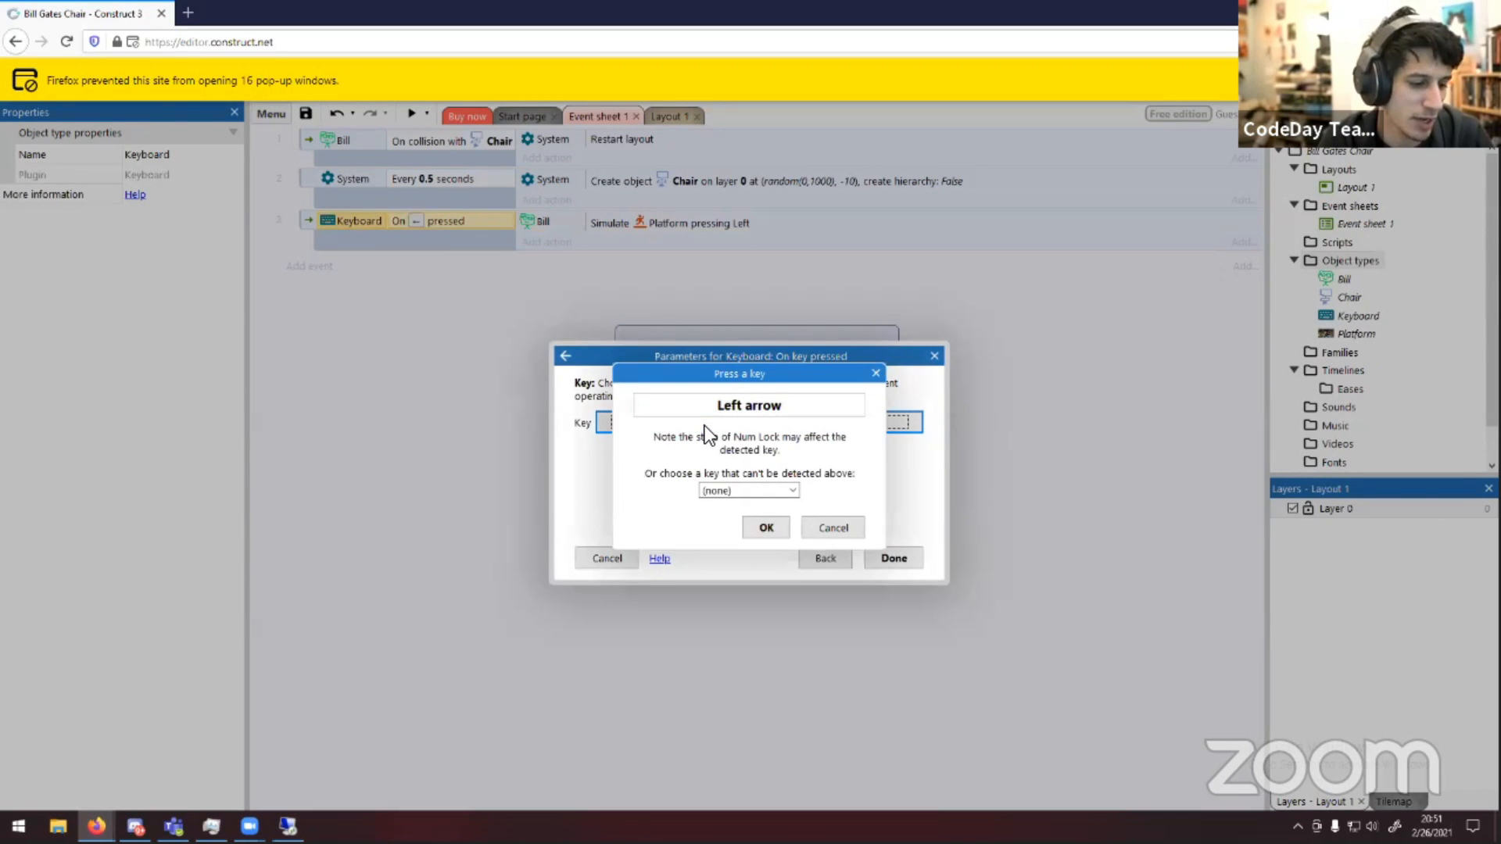
pyautogui.press('a')
pyautogui.click(773, 525)
pyautogui.click(892, 559)
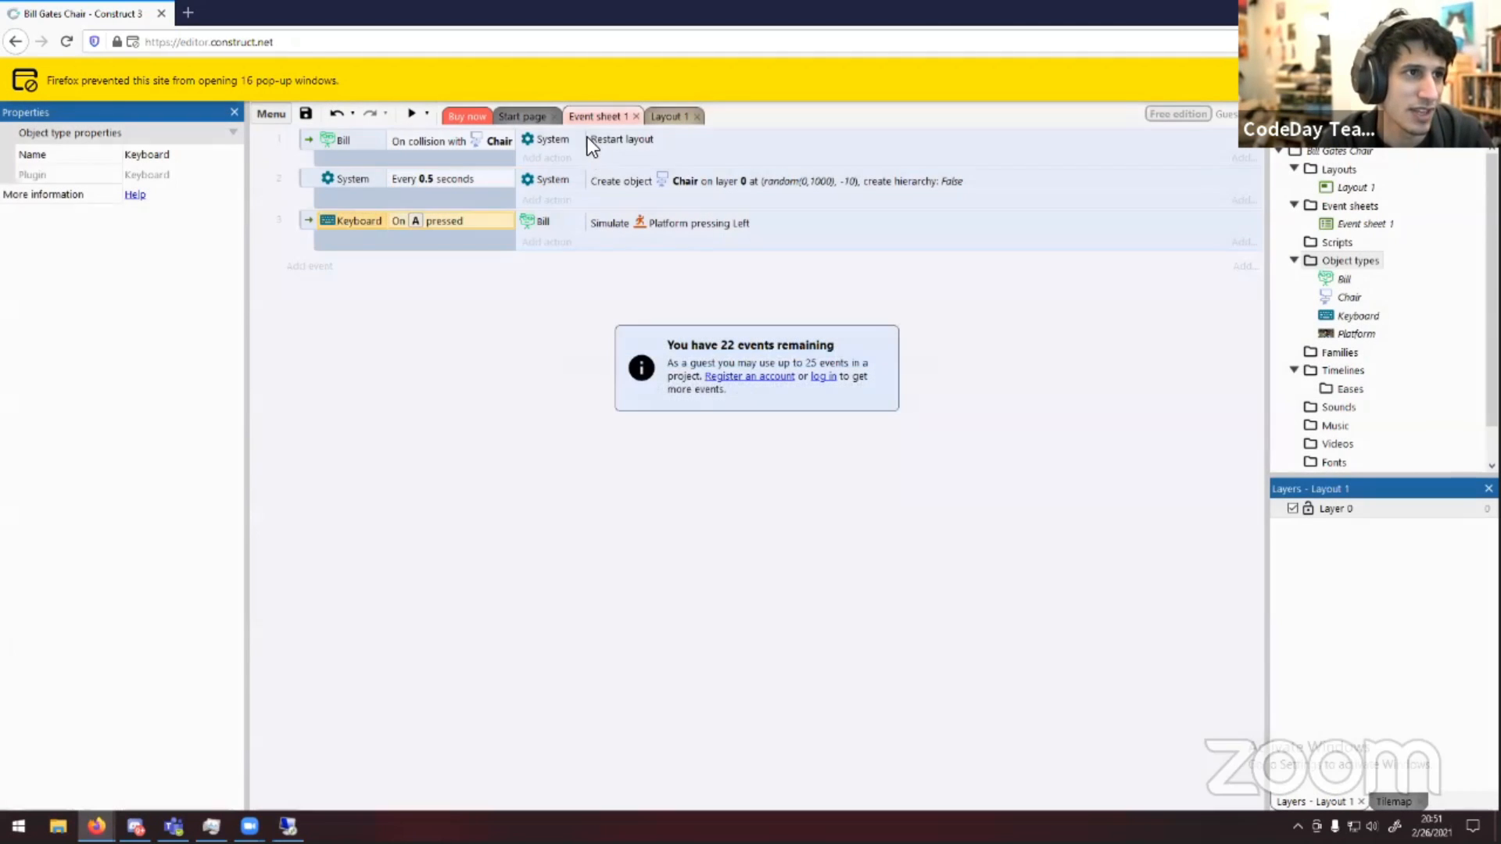
# Preview the game and close the preview window
pyautogui.click(412, 114)
pyautogui.click(841, 505)
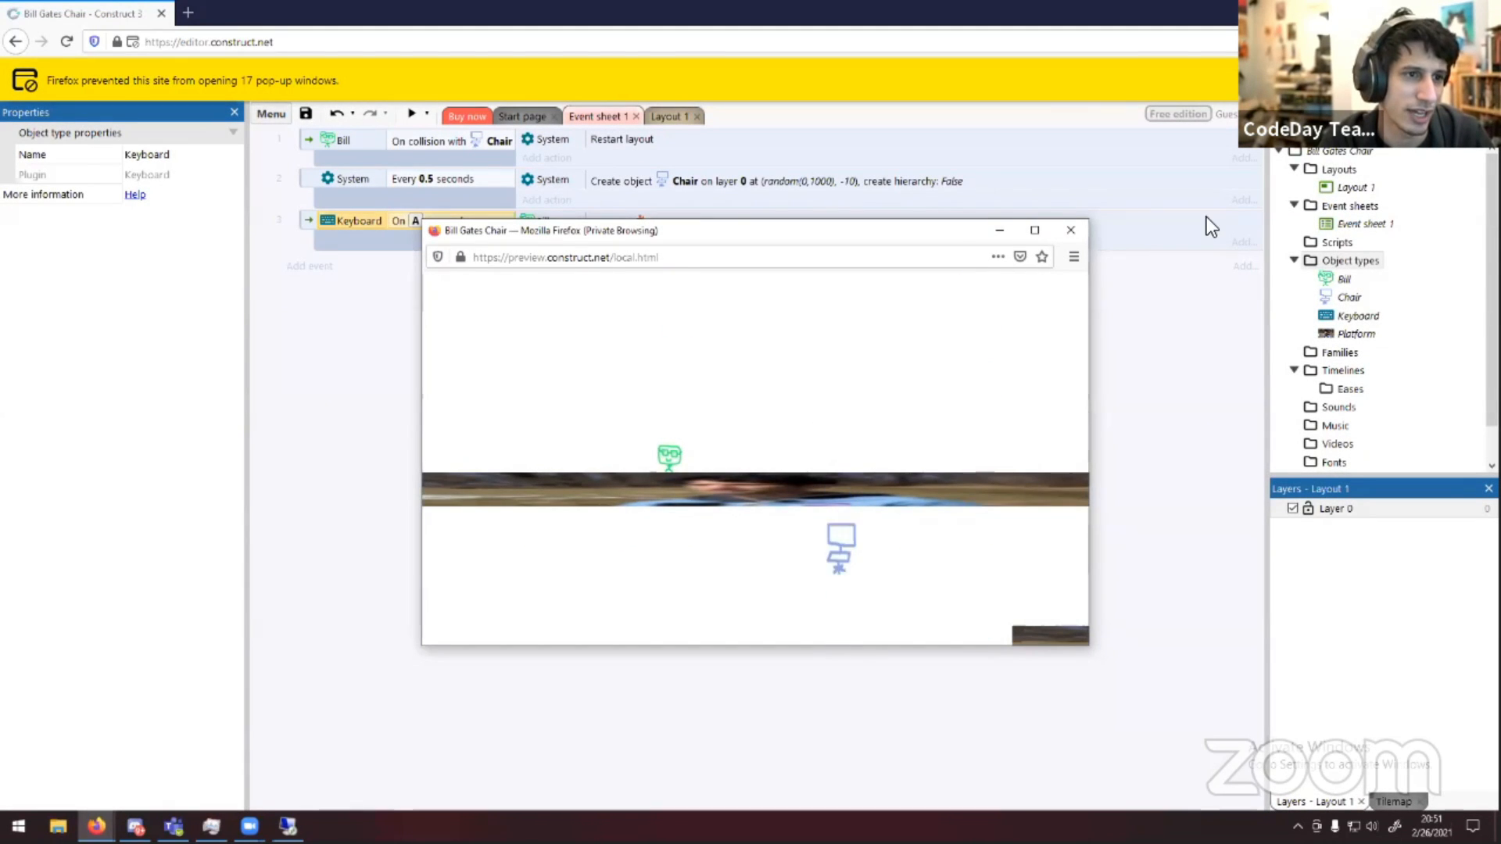
pyautogui.click(1070, 229)
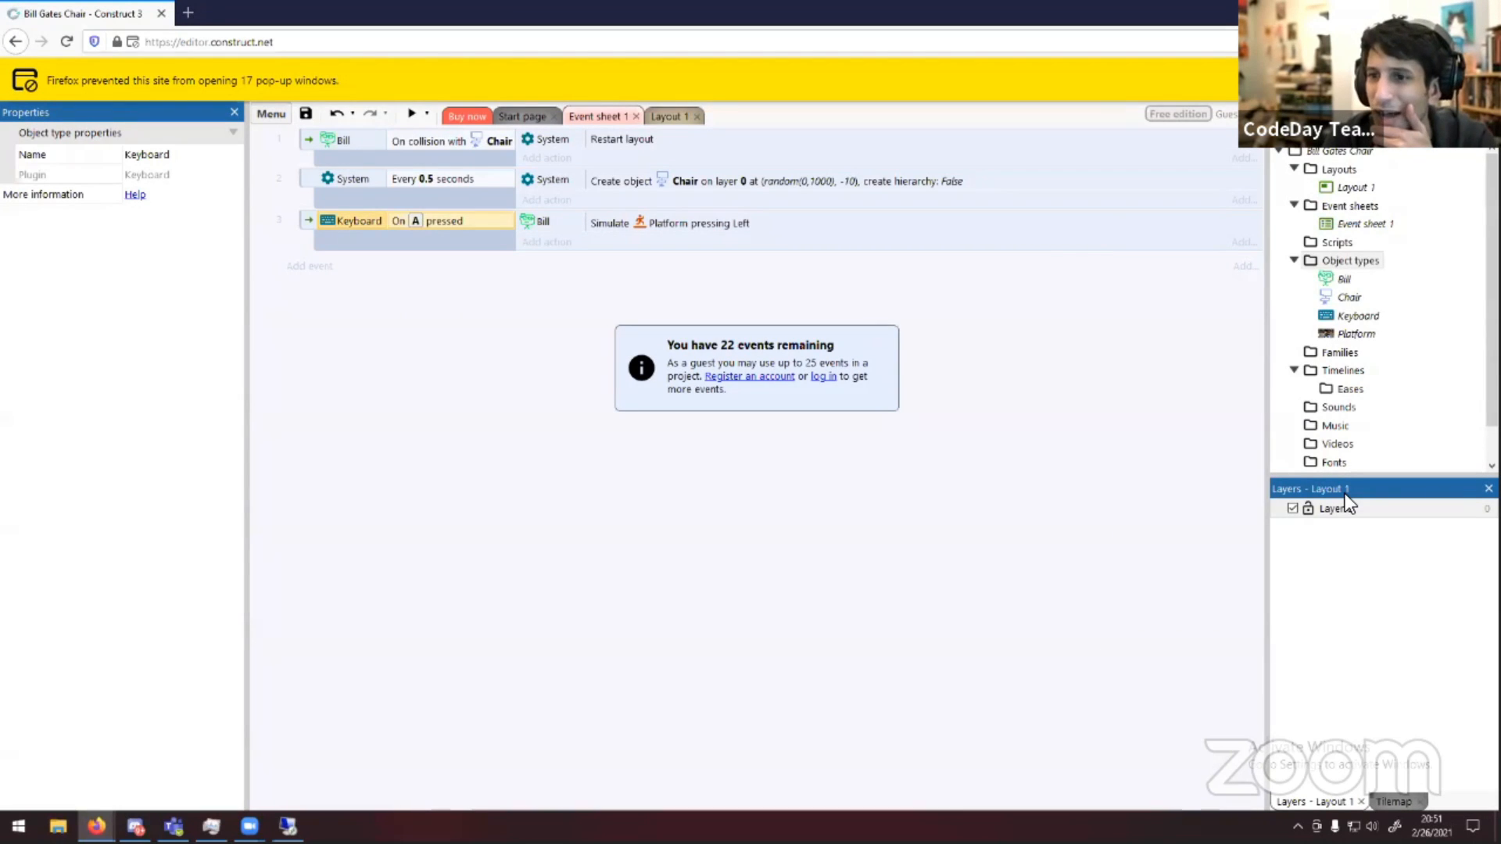
# Return to the layout and turn Bill's Platform Default controls back on
pyautogui.click(512, 117)
pyautogui.click(664, 116)
pyautogui.click(542, 361)
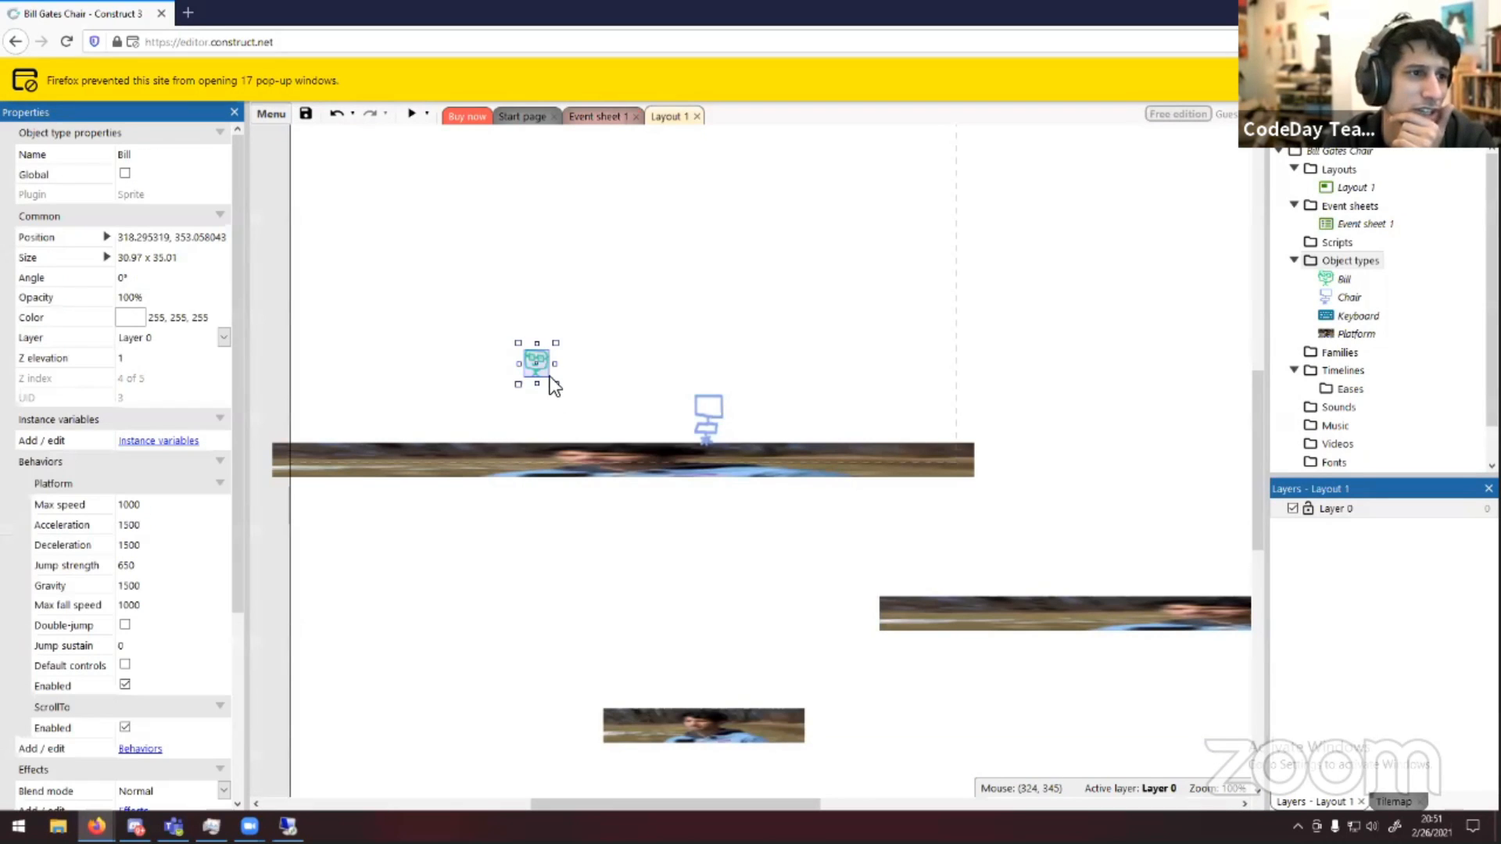
pyautogui.click(124, 663)
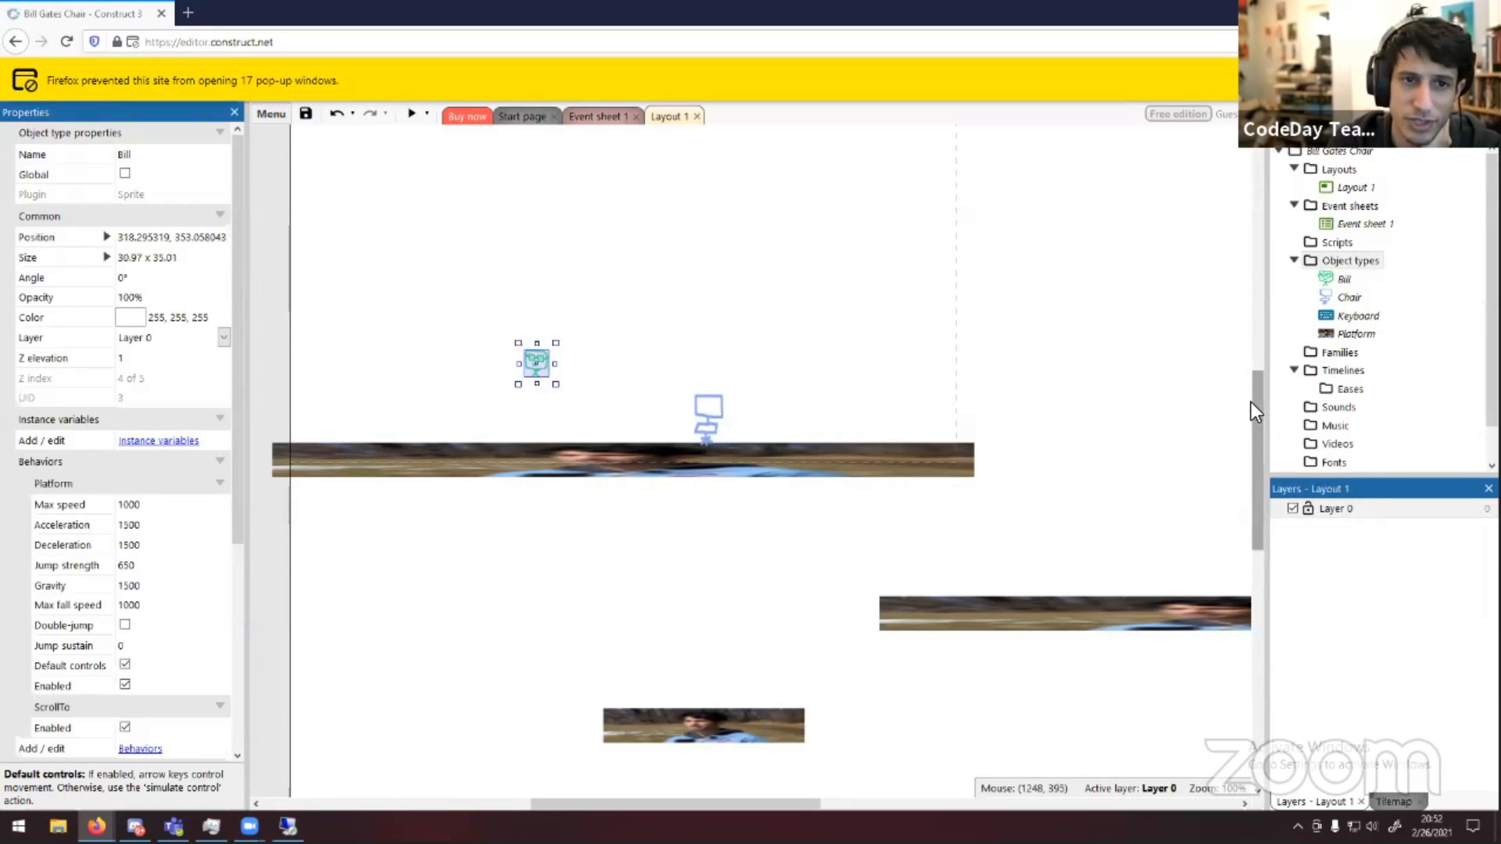
pyautogui.moveTo(1251, 401)
pyautogui.mouseDown()
pyautogui.moveTo(1259, 358)
pyautogui.moveTo(1258, 409)
pyautogui.mouseUp()
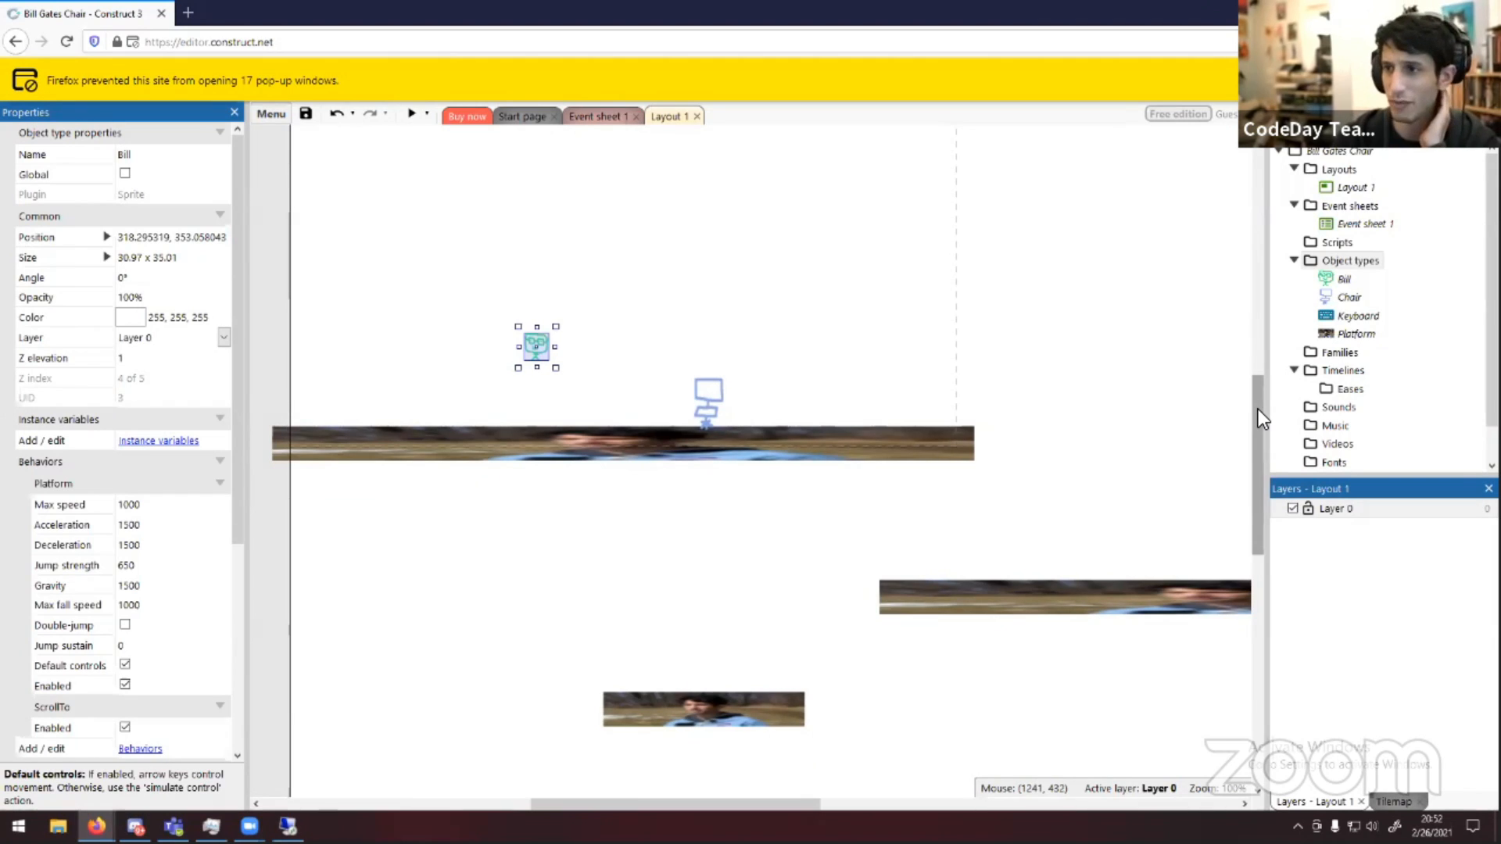